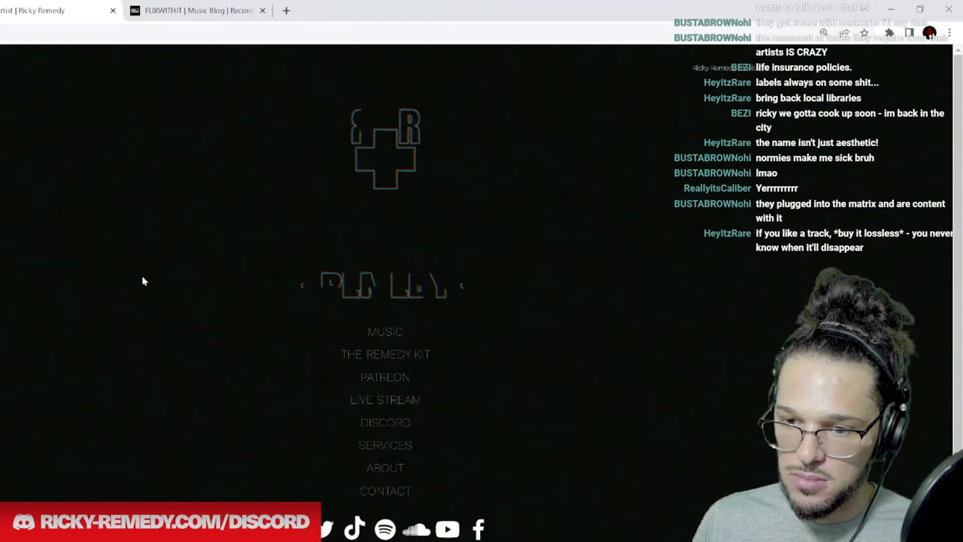
Switch from the browser to FL Studio, open the channel rack and move it to the upper part of the playlist.
key("alt+Tab")
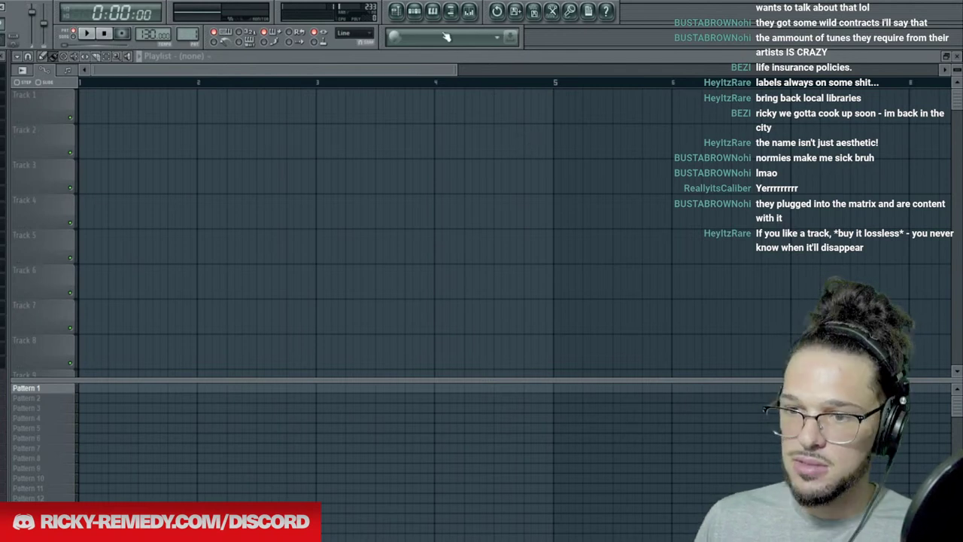
left_click(432, 12)
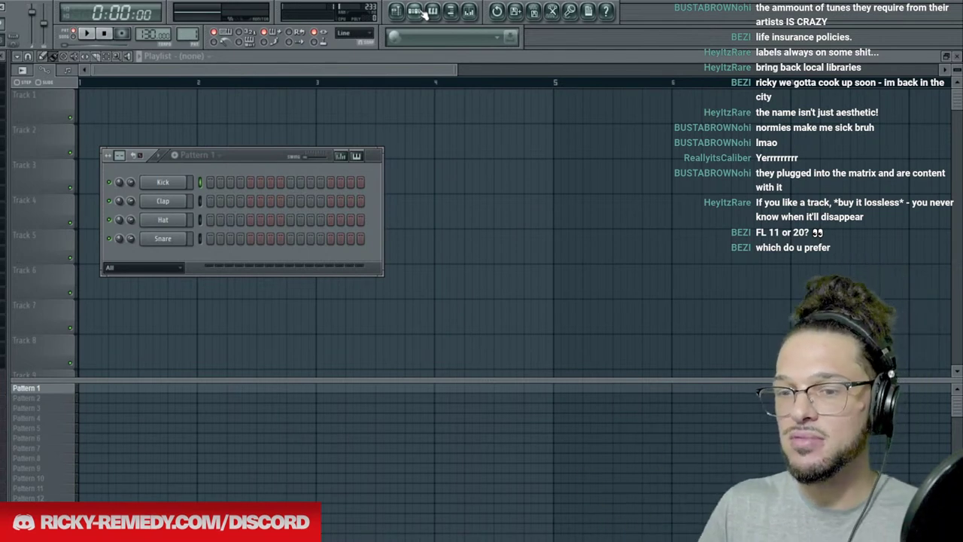
left_click_drag(267, 157, 268, 100)
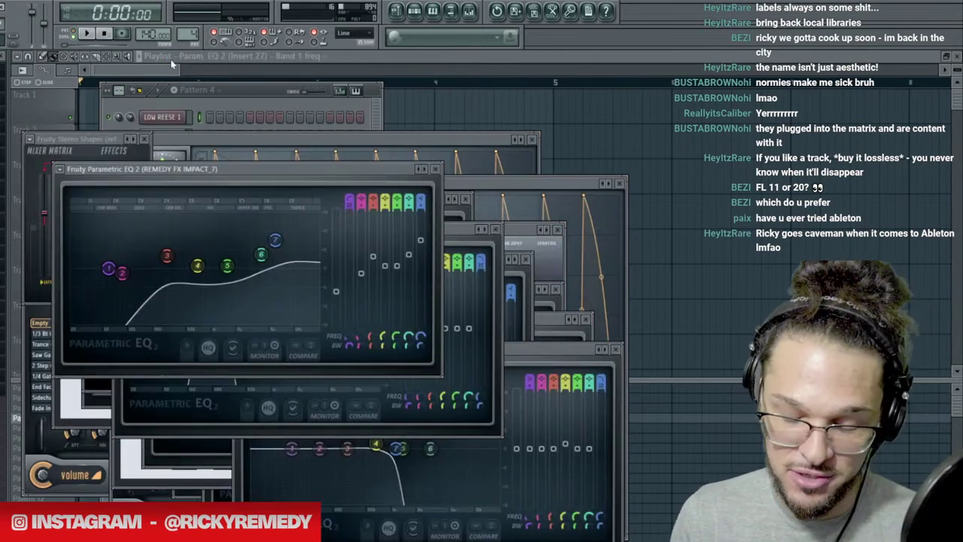
Bring the loaded project's playlist in front of the plugin windows and examine its arrangement and automation clips around tracks 90 to 99.
left_click(469, 58)
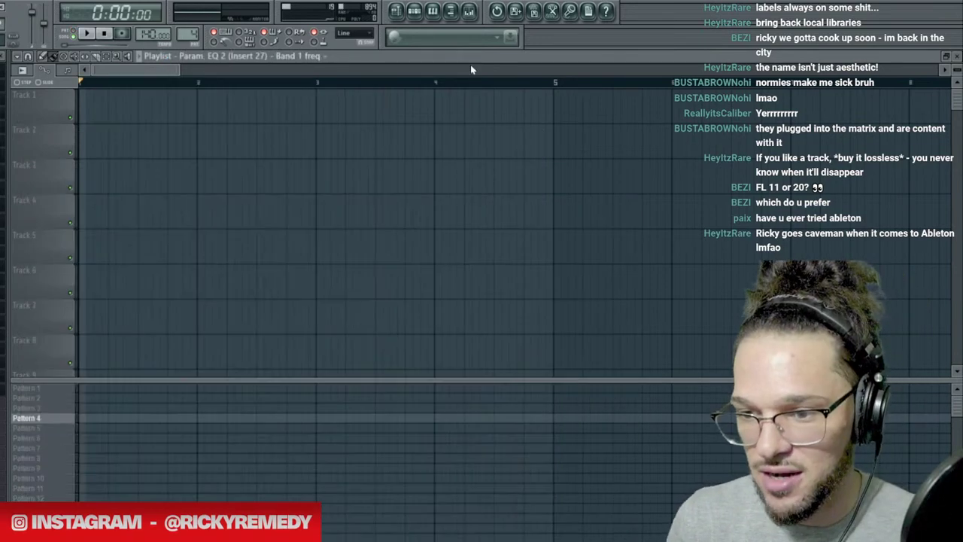
scroll(477, 82, "down", 5)
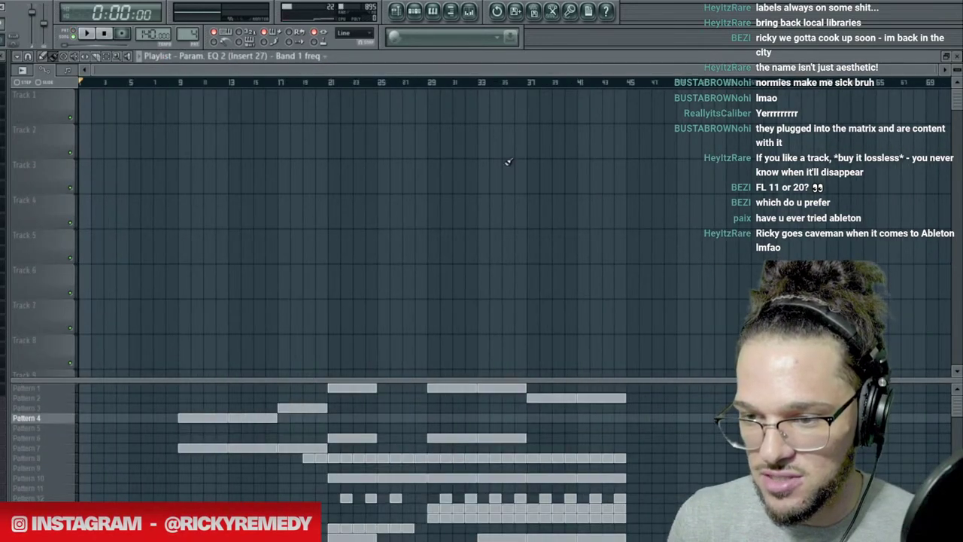
scroll(509, 160, "down", 8)
scroll(512, 159, "down", 3)
left_click_drag(958, 169, 957, 256)
mouse_move(958, 300)
left_mouse_down()
mouse_move(957, 278)
mouse_move(955, 287)
left_mouse_up()
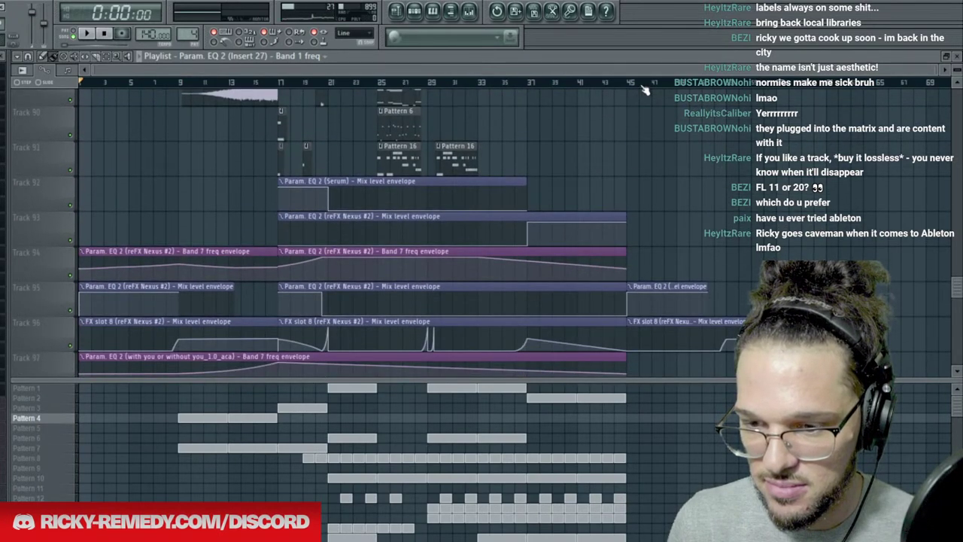
scroll(613, 265, "down", 3)
scroll(615, 262, "up", 2)
scroll(613, 257, "down", 1)
scroll(613, 256, "down", 2)
scroll(590, 230, "up", 2)
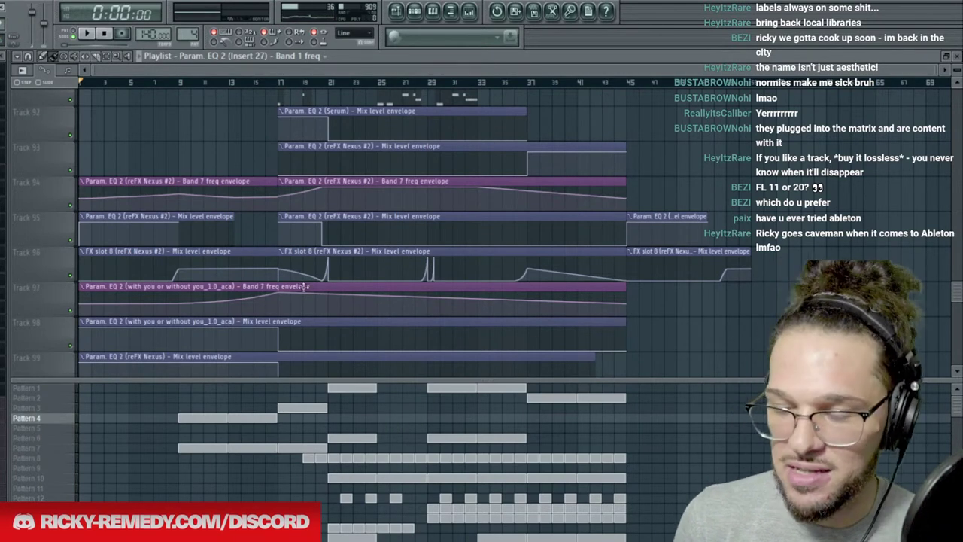
Play the song from bar 9 and review the clips on tracks 85 to 92.
left_click(181, 83)
mouse_move(177, 85)
left_mouse_down()
mouse_move(168, 83)
mouse_move(181, 85)
left_mouse_up()
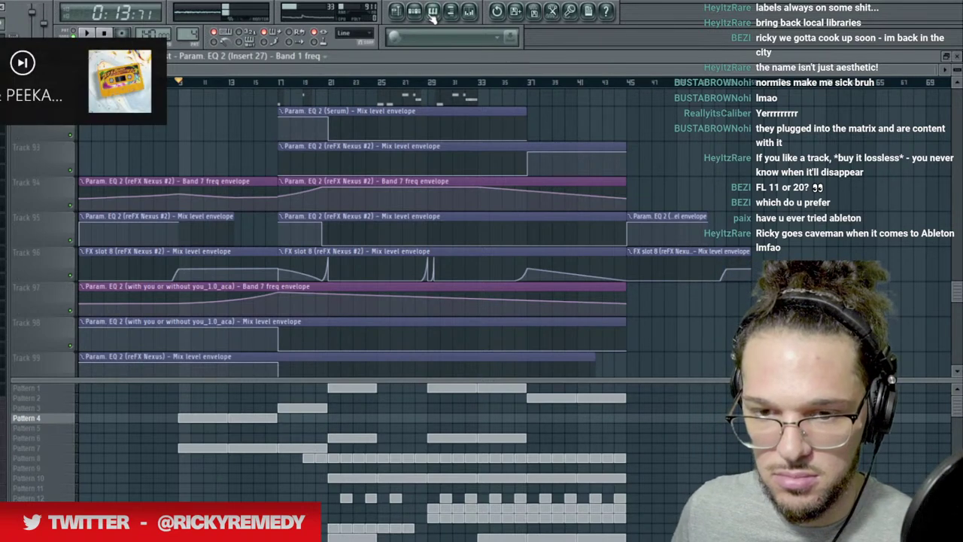
key("space")
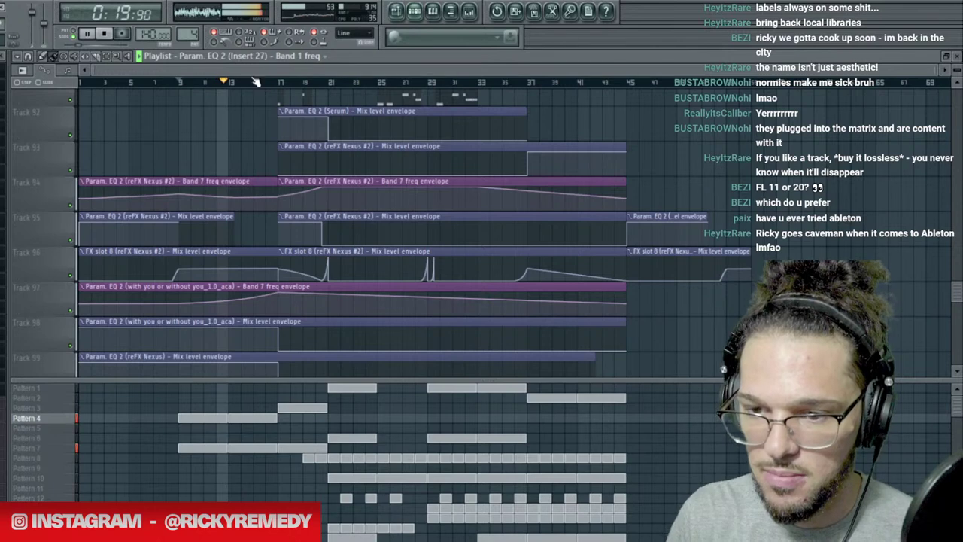
scroll(288, 156, "up", 5)
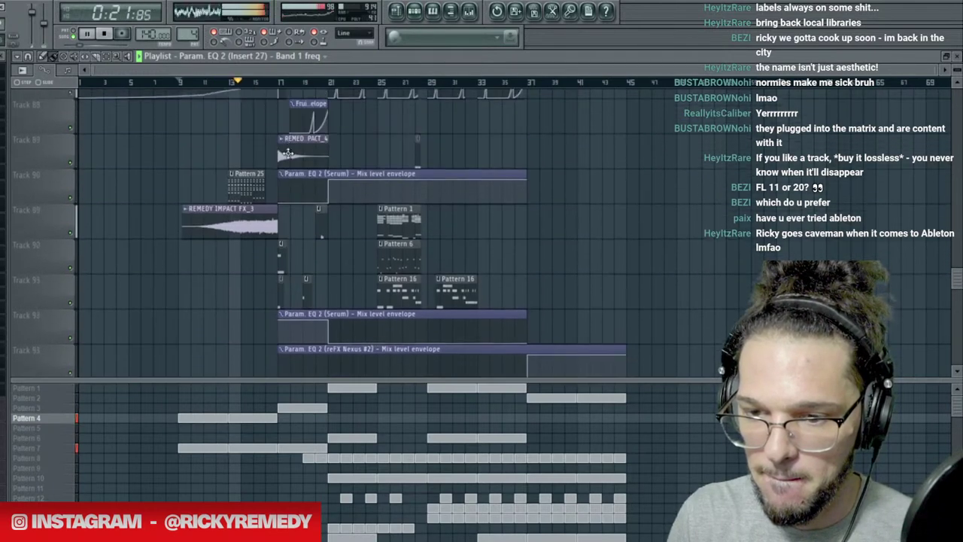
scroll(288, 156, "up", 2)
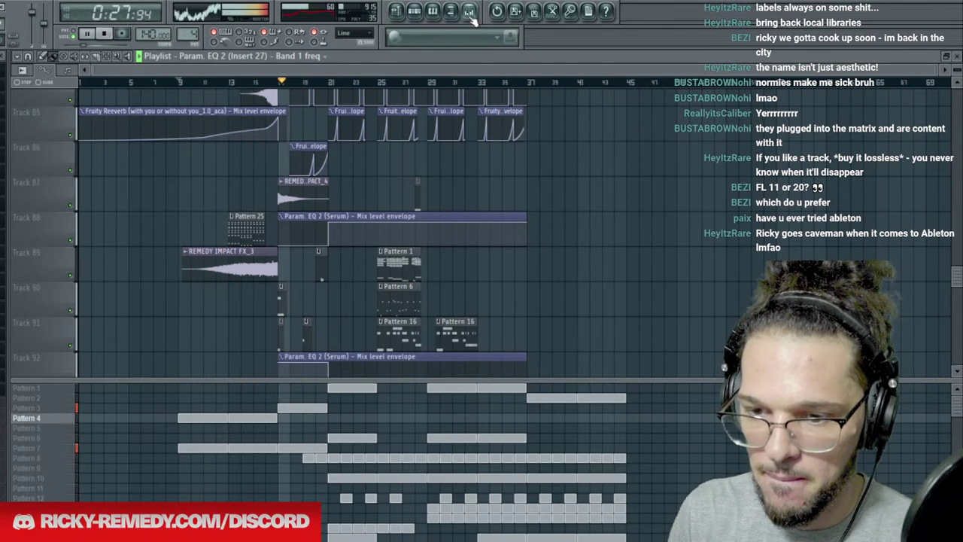
Stop the song, restart playback from bar 9 and check the mixer before closing it.
key("space")
left_click(179, 83)
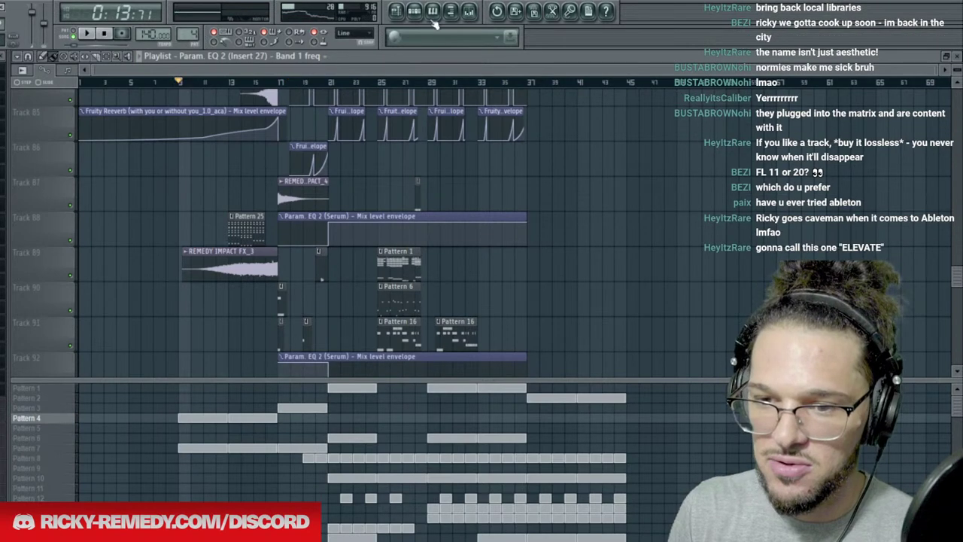
left_click(468, 12)
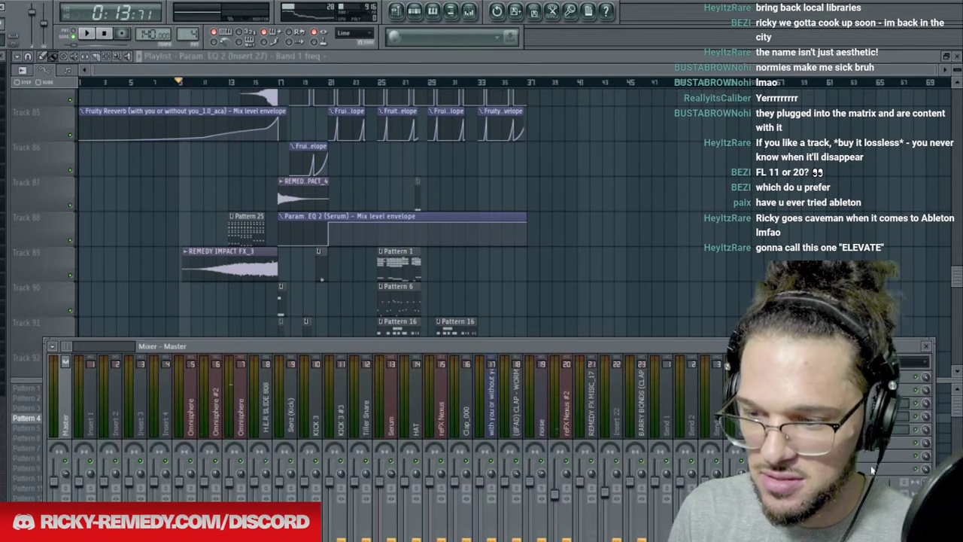
key("space")
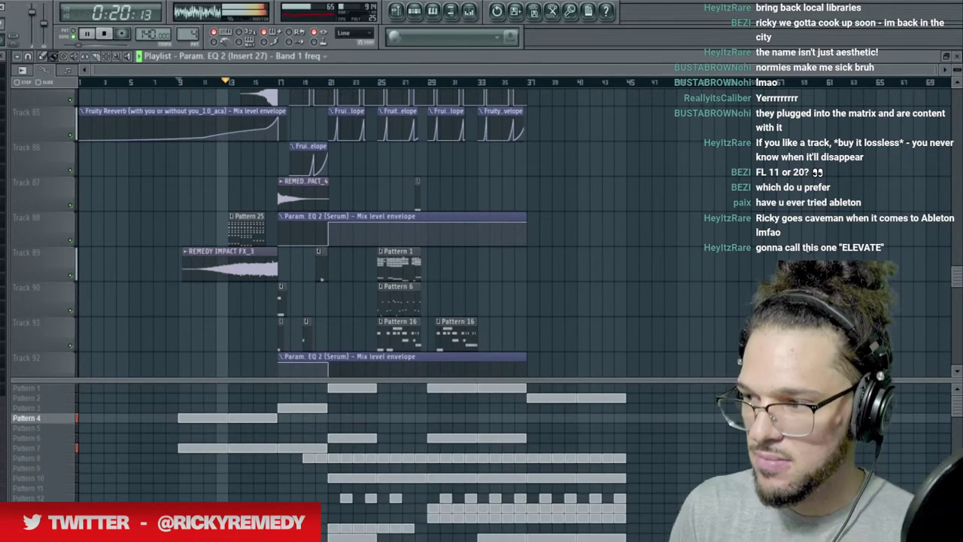
key("F9")
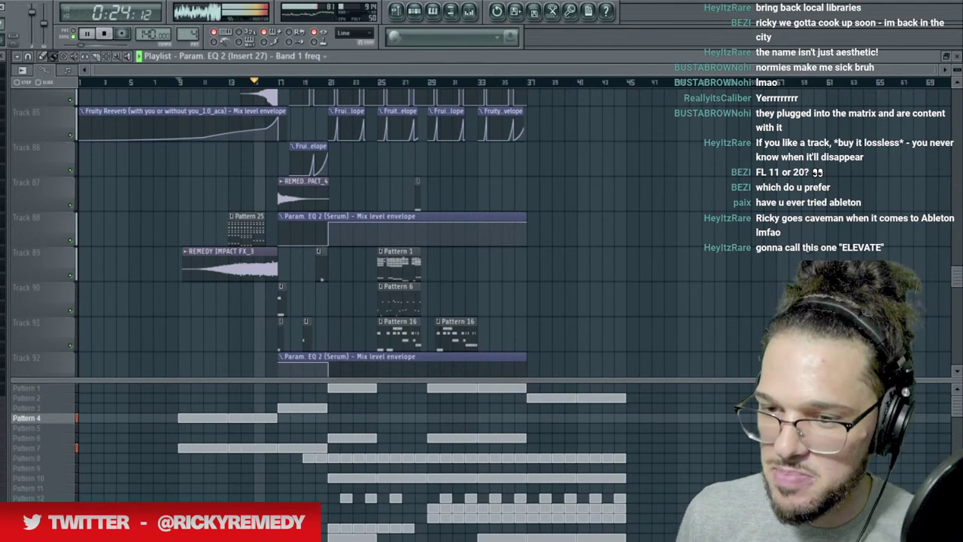
Inspect the clips and automation envelopes from bar 17 onward at closer range while the song plays.
scroll(318, 92, "up", 3)
scroll(319, 92, "down", 3)
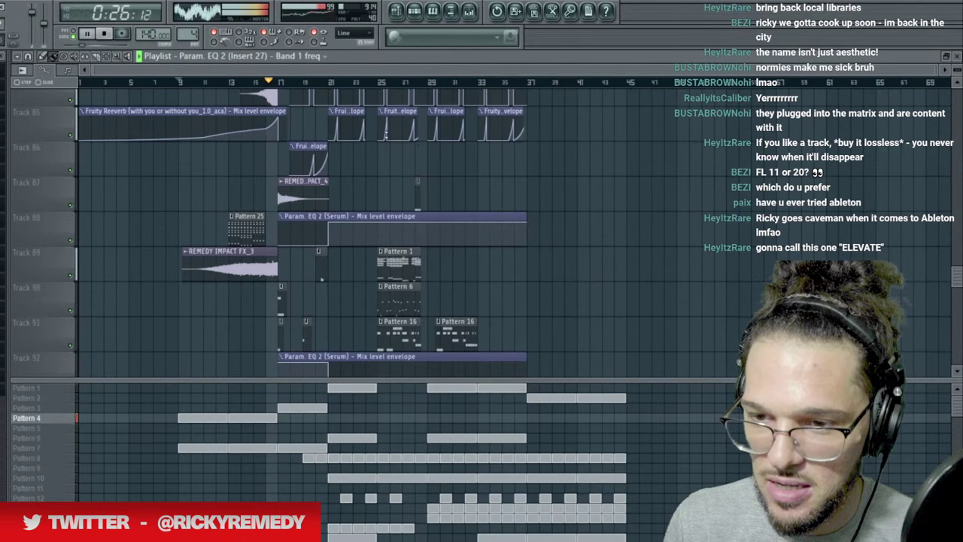
scroll(317, 92, "up", 3)
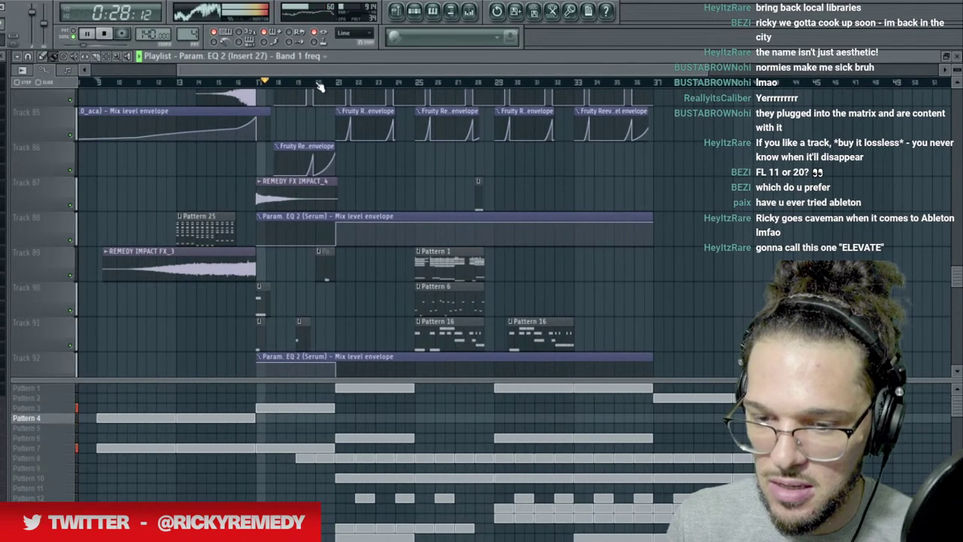
scroll(319, 87, "up", 2)
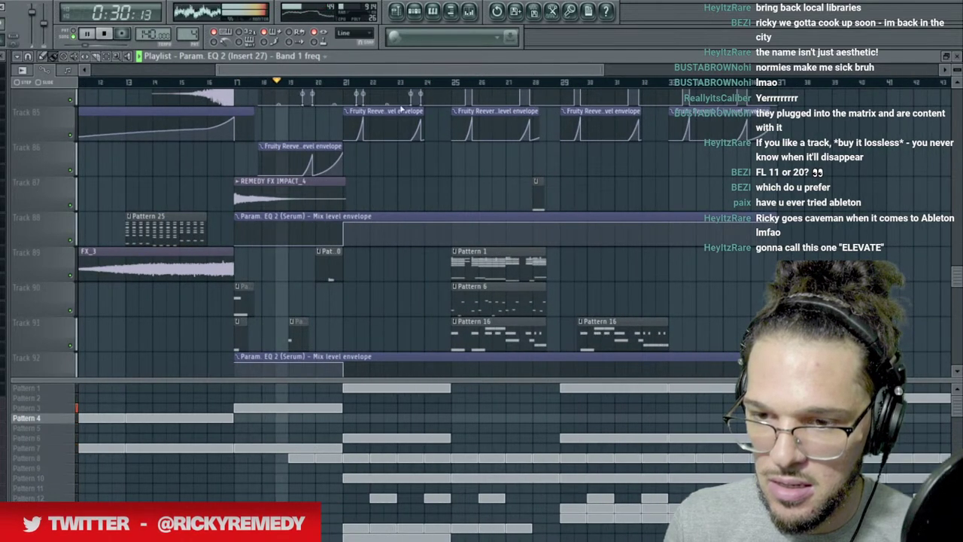
scroll(421, 127, "down", 3)
scroll(422, 126, "down", 2)
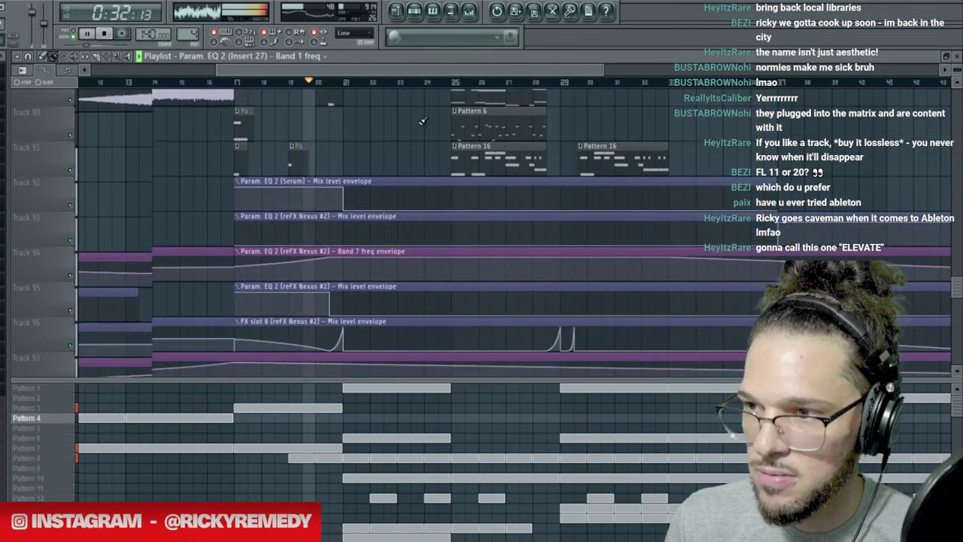
scroll(419, 125, "up", 2)
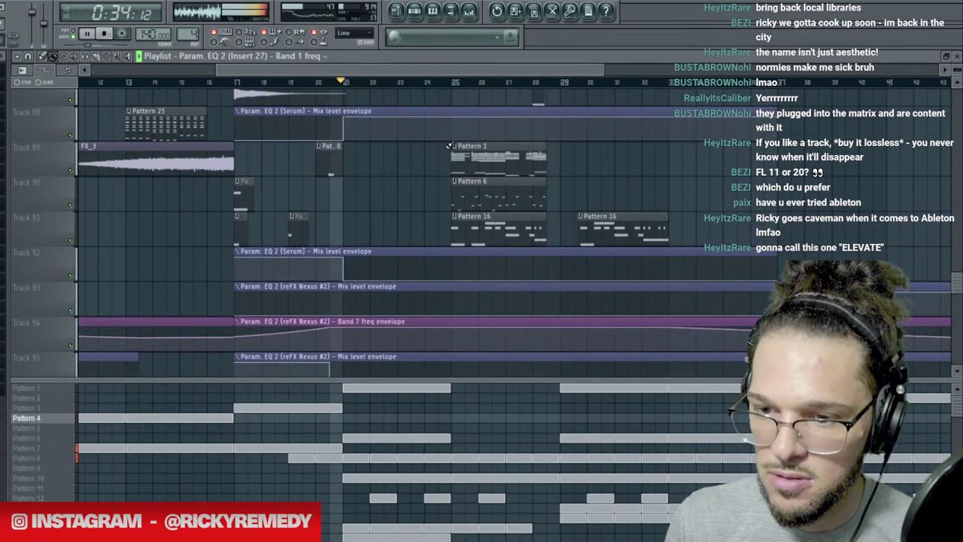
Check the levels of the mixer inserts up to REMEDY FX IMPACT during playback, and close the mixer.
key("F9")
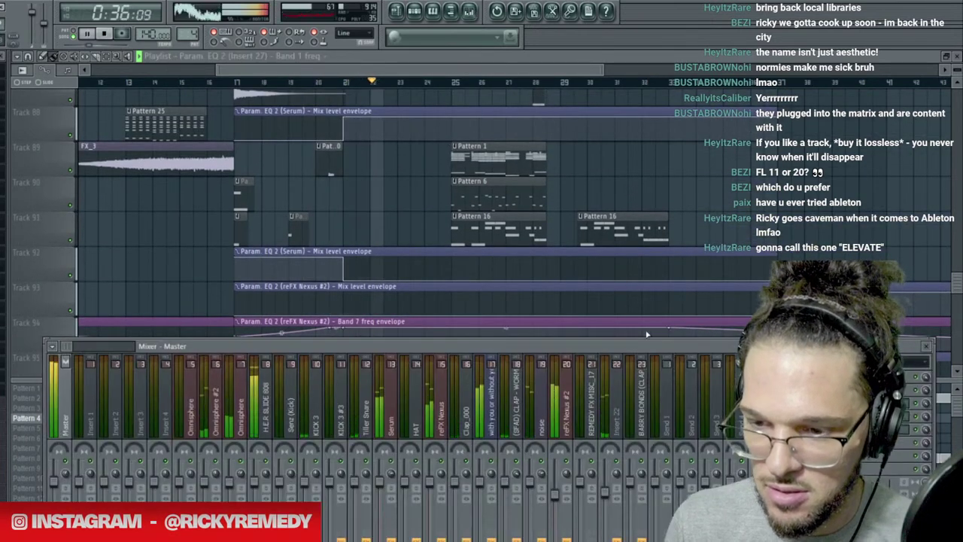
left_click_drag(71, 348, 77, 350)
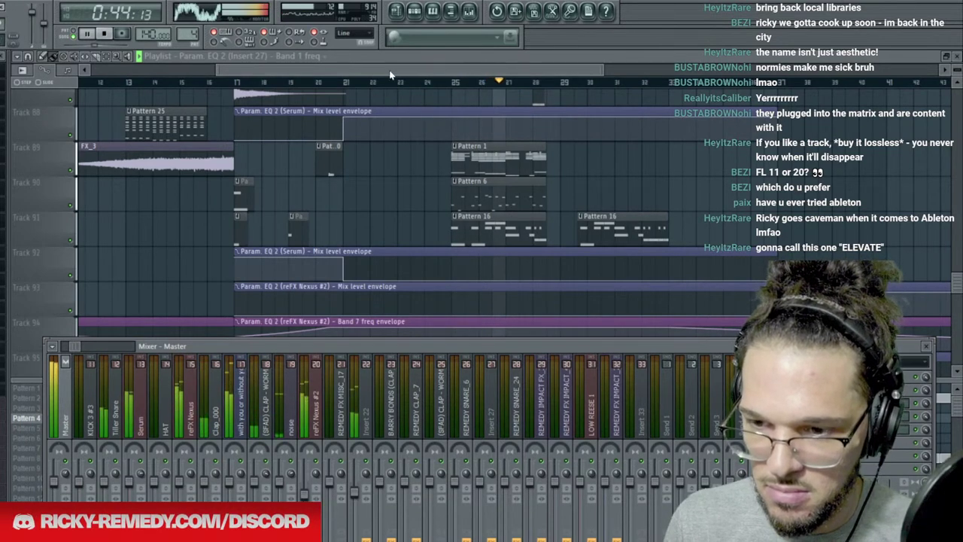
left_click_drag(393, 72, 380, 71)
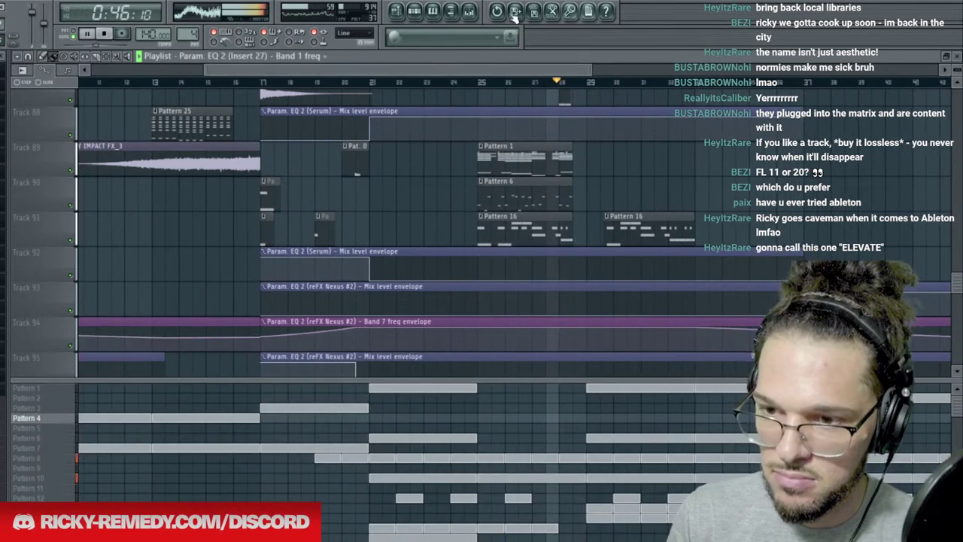
left_click(468, 12)
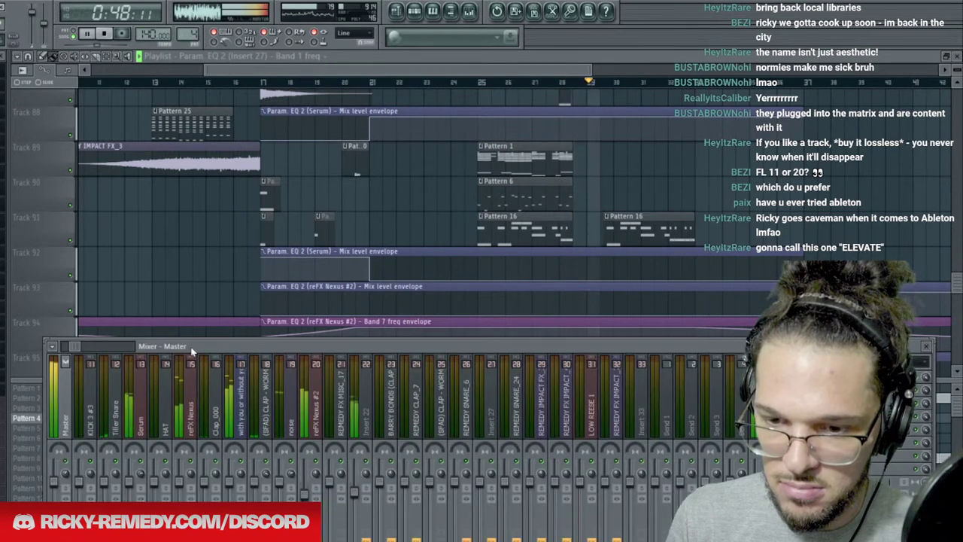
left_click_drag(76, 346, 70, 347)
key("F9")
Look through Pattern 4's instruments in the channel rack, and return to a wider view of the playlist.
left_click(414, 11)
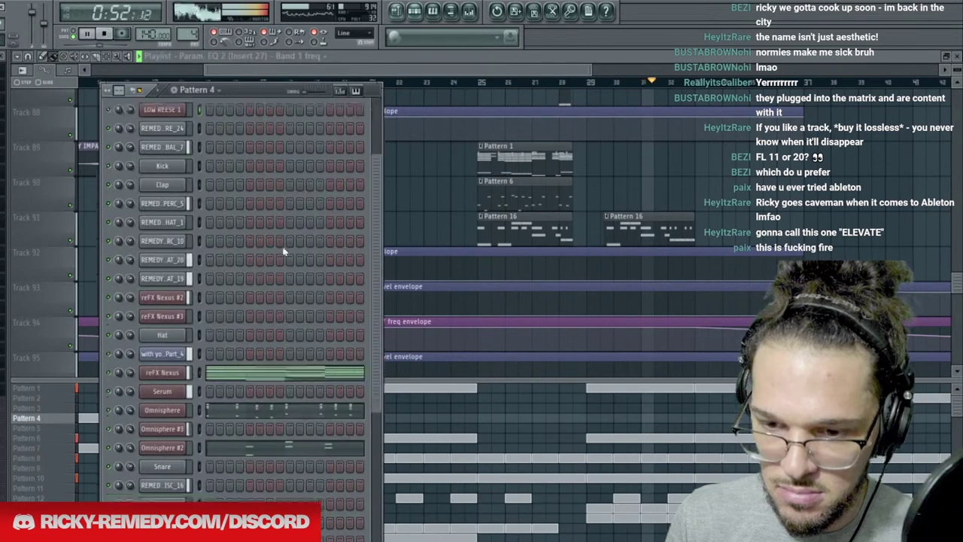
scroll(285, 246, "down", 4)
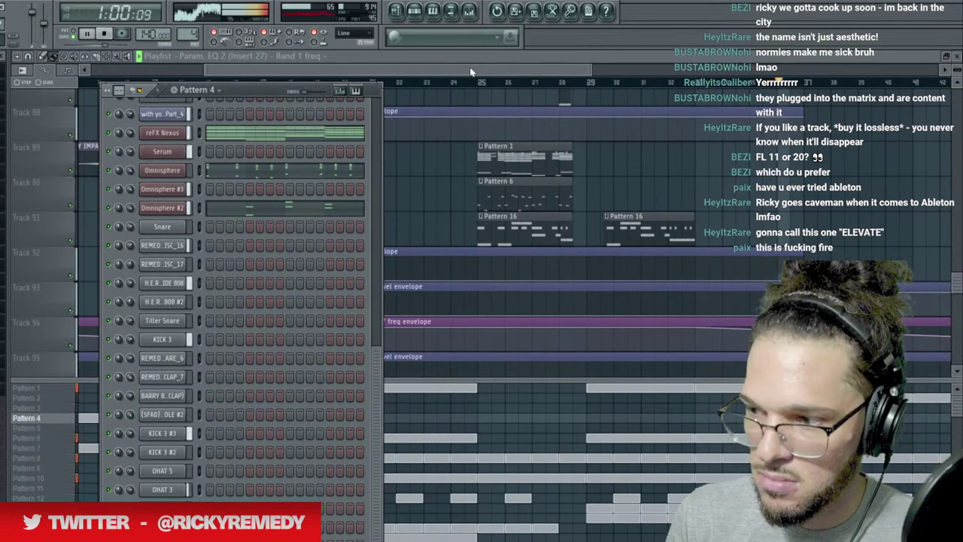
key("F6")
scroll(475, 81, "down", 3)
scroll(476, 81, "down", 1)
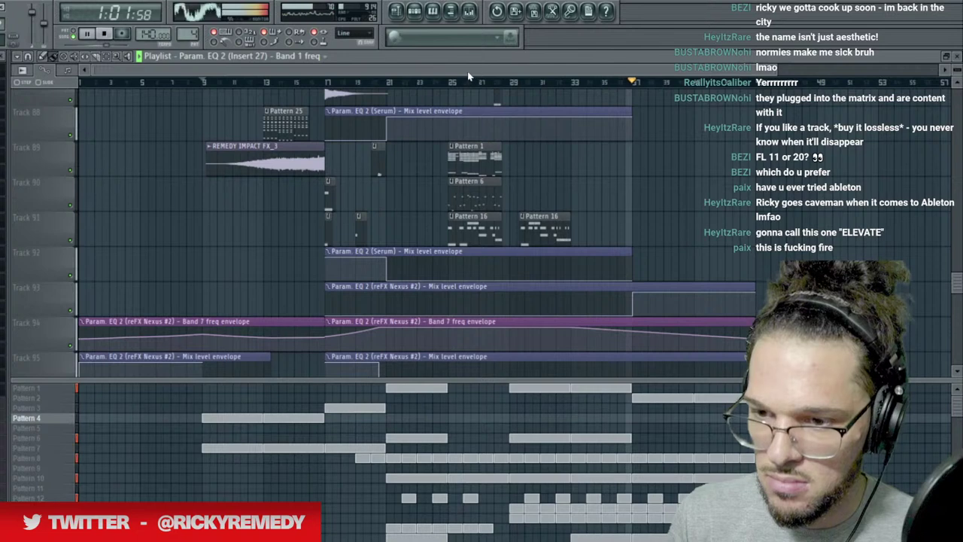
Stop the song, move the playback position to bar 17 and play from there with the mixer open.
key("space")
left_click(328, 83)
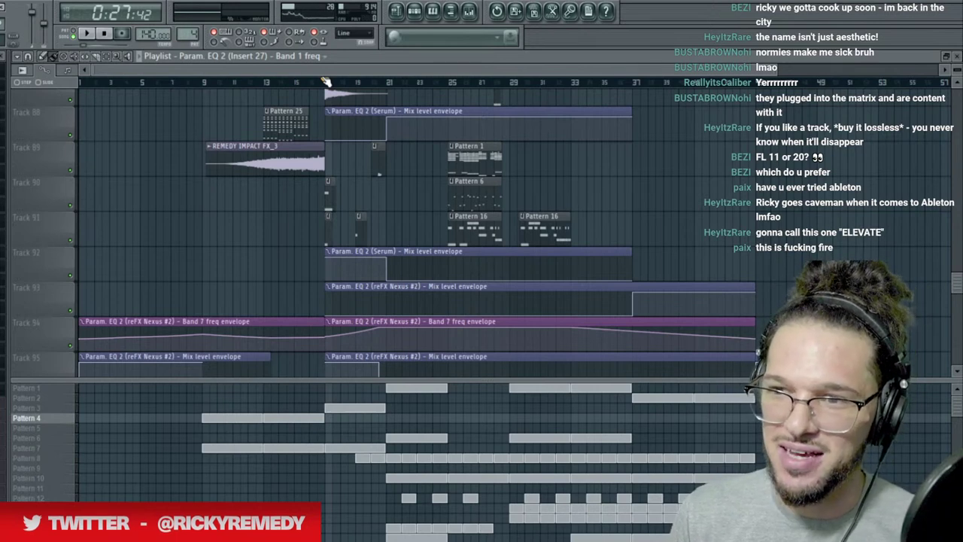
scroll(343, 84, "up", 3)
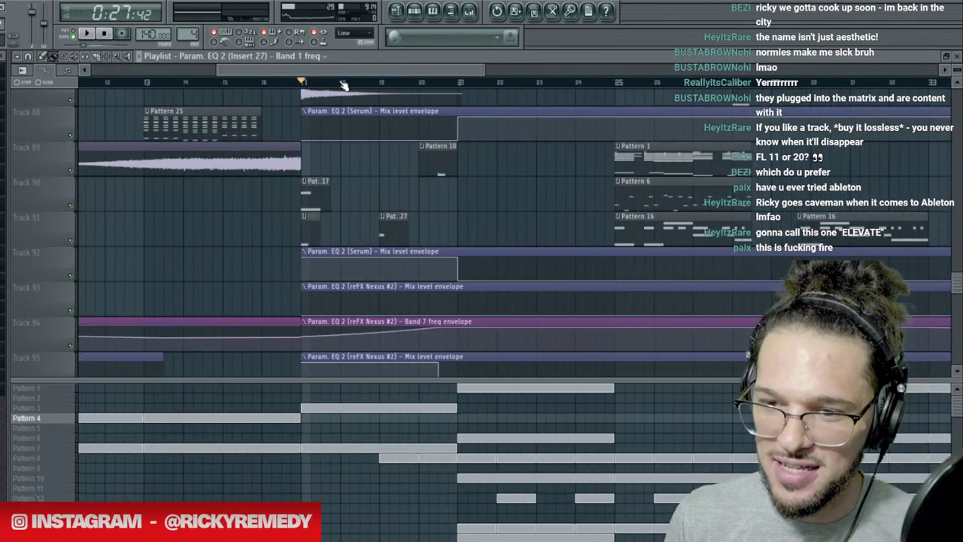
scroll(345, 83, "down", 3)
scroll(399, 152, "down", 2)
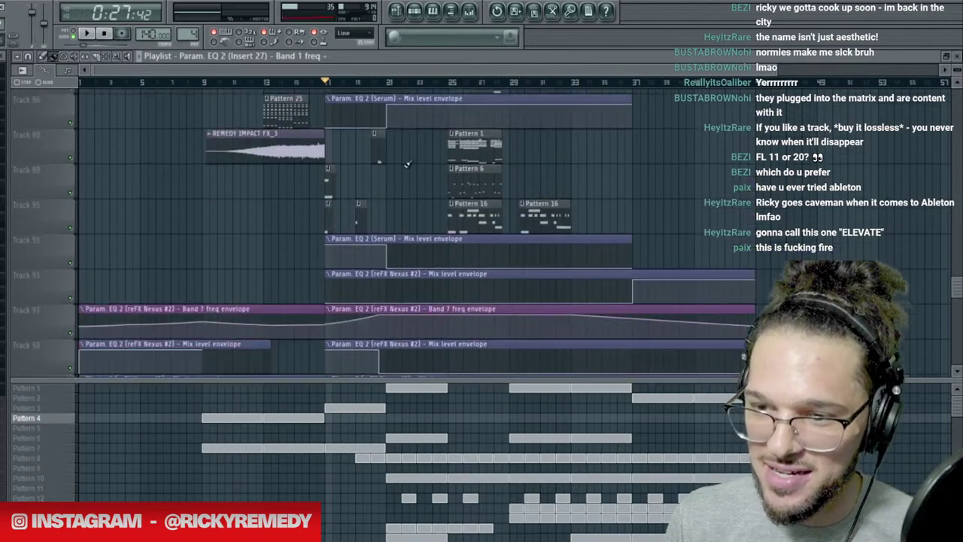
left_click(471, 12)
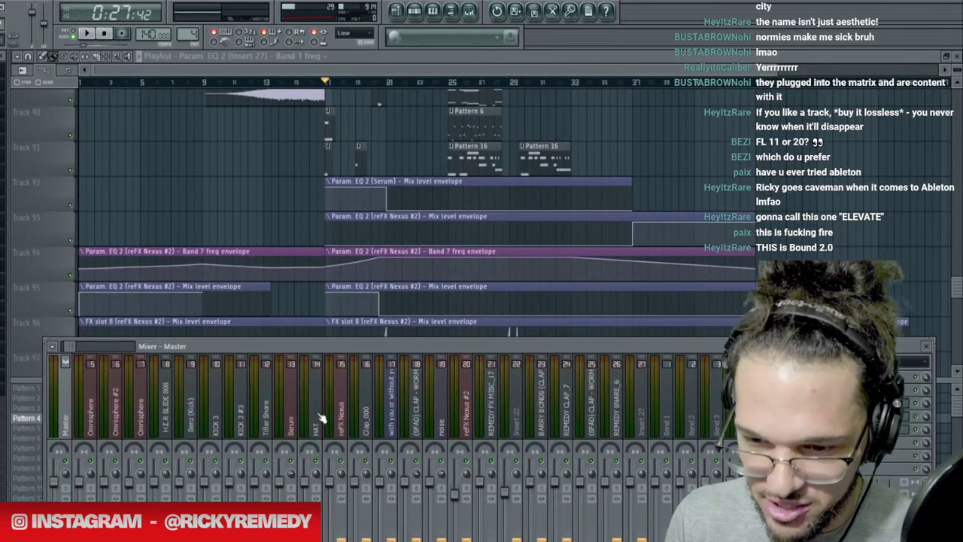
key("space")
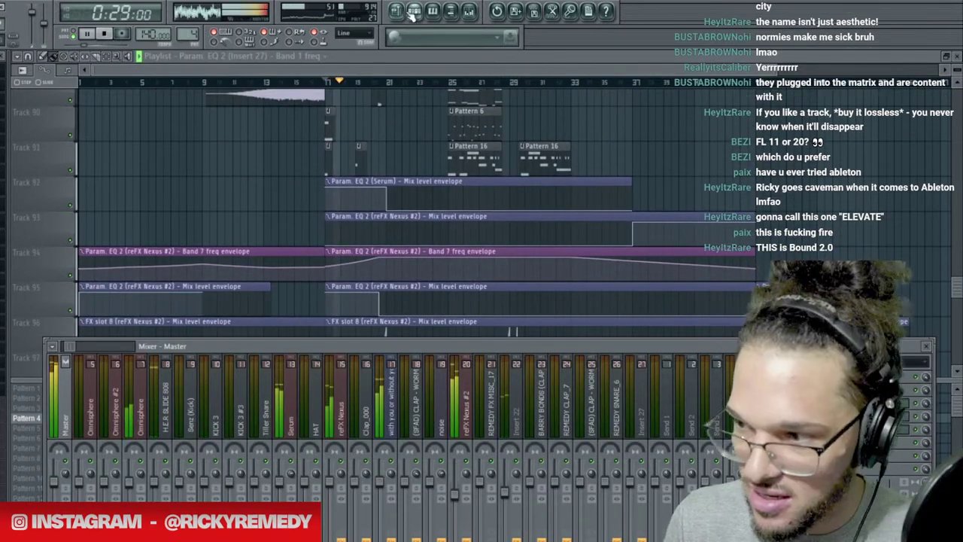
Check the Tiller Snare channel and its mixer insert, and select the Master track.
left_click(413, 12)
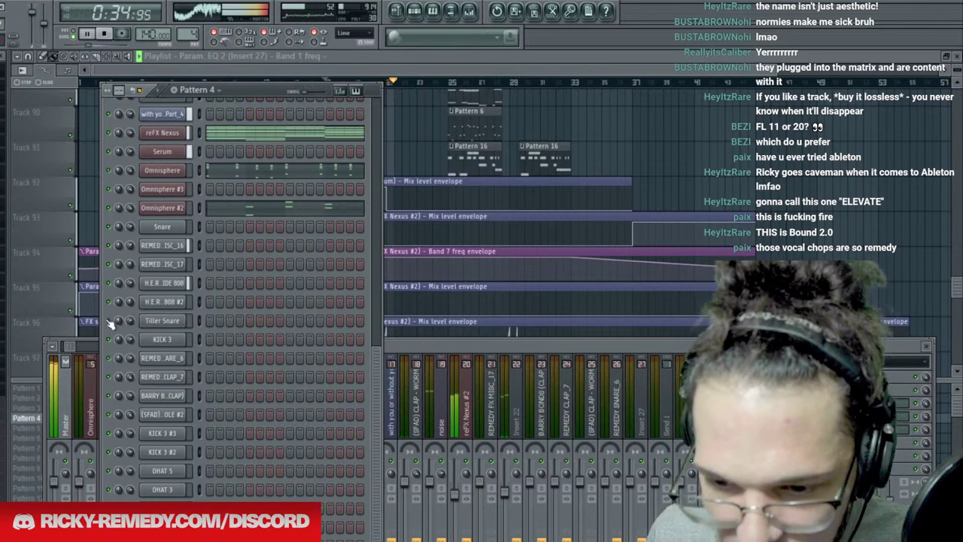
left_click(450, 345)
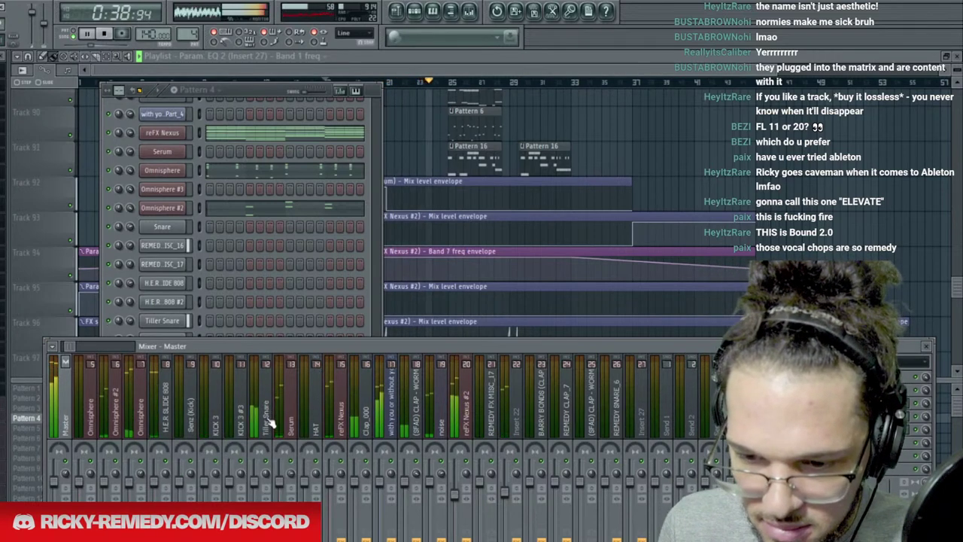
left_click(267, 409)
left_click_drag(69, 348, 63, 346)
left_click(78, 386)
left_click(61, 392)
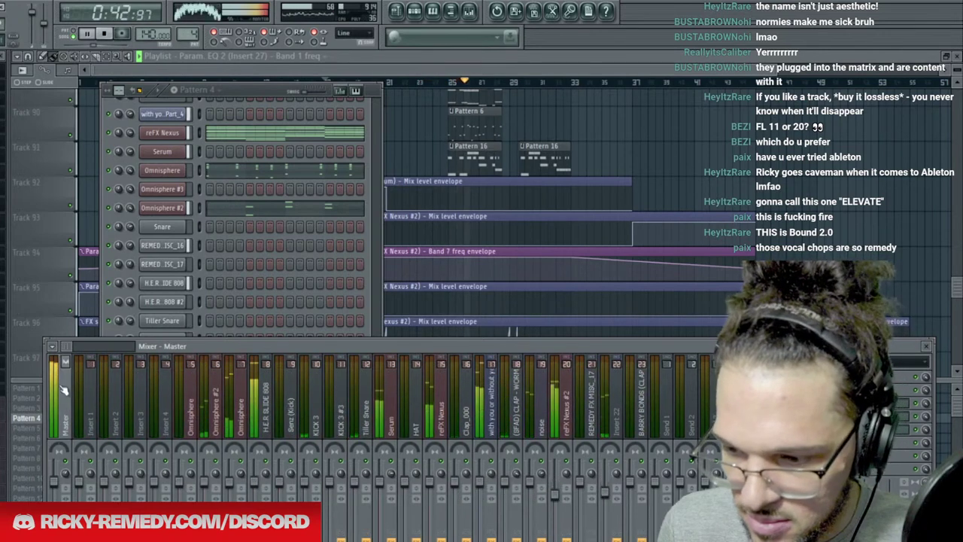
Check the Omnisphere insert on mixer track 7, bring up Pattern 4's channel rack, and return to the playlist's automation clips.
left_click(234, 405)
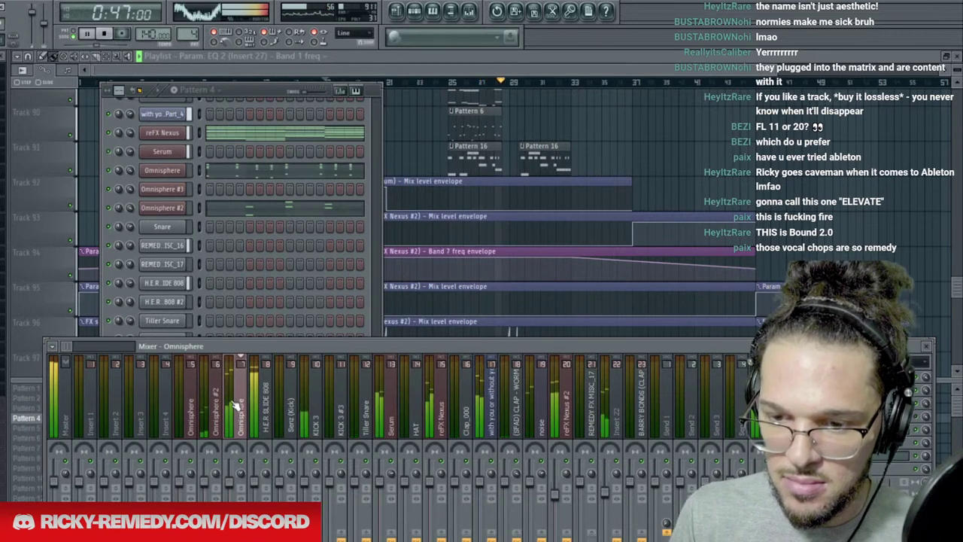
left_click(272, 89)
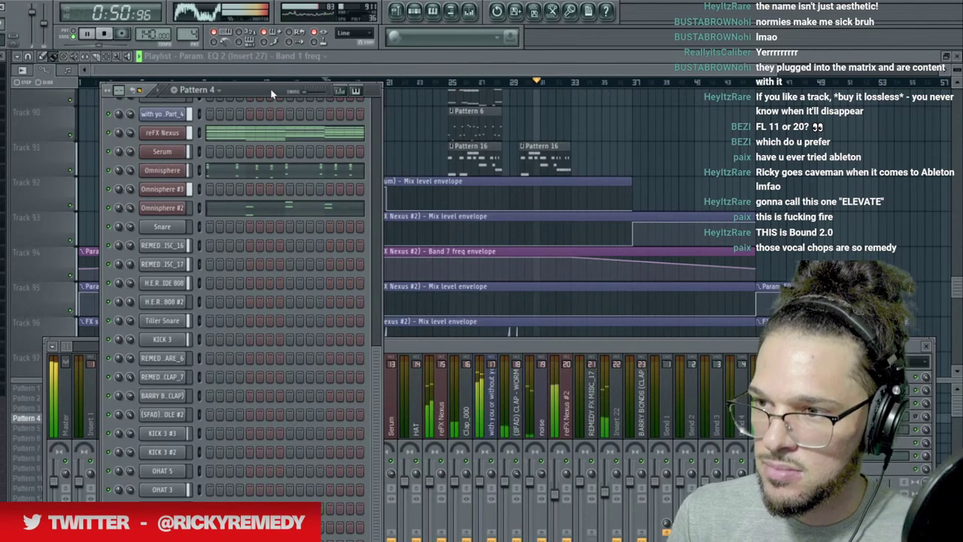
left_click_drag(674, 69, 697, 69)
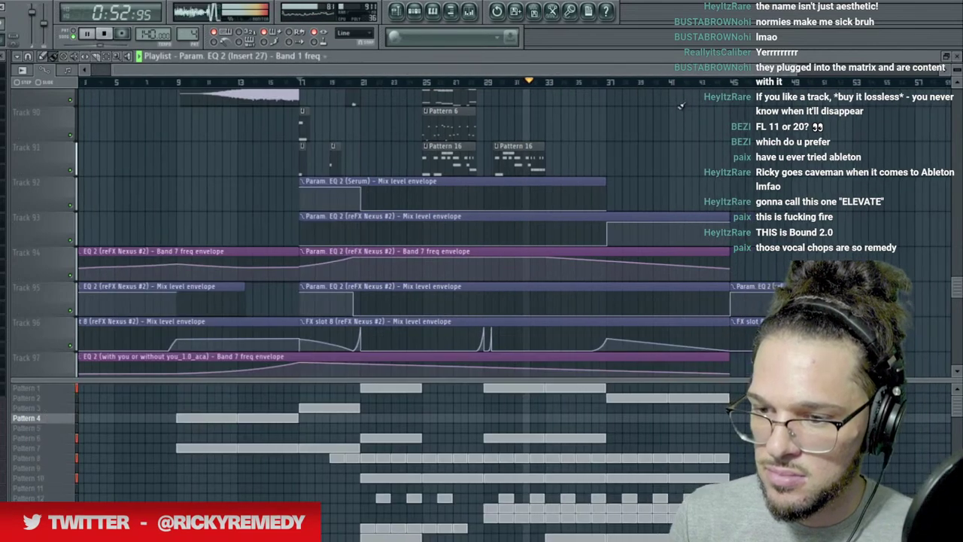
scroll(673, 136, "down", 2)
scroll(651, 250, "up", 1)
scroll(629, 421, "down", 5)
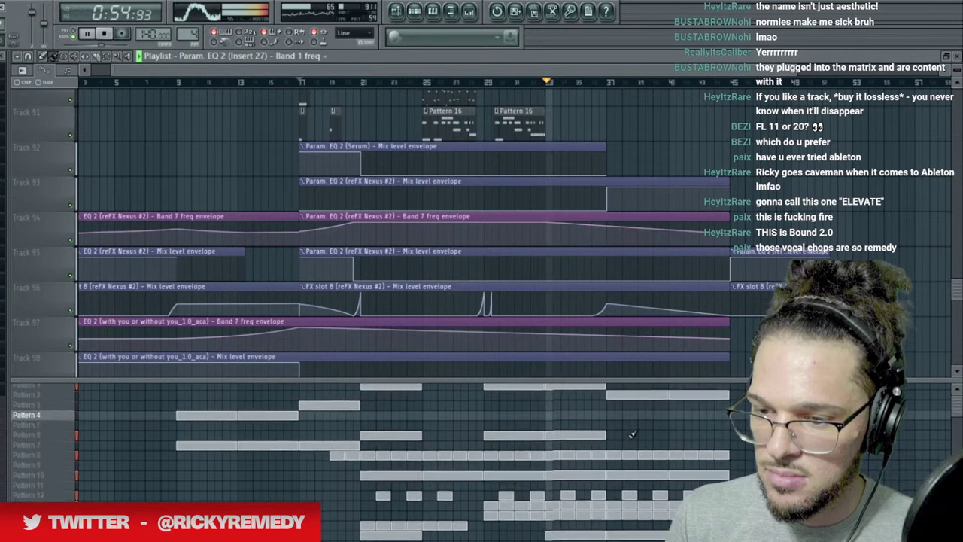
scroll(628, 433, "up", 5)
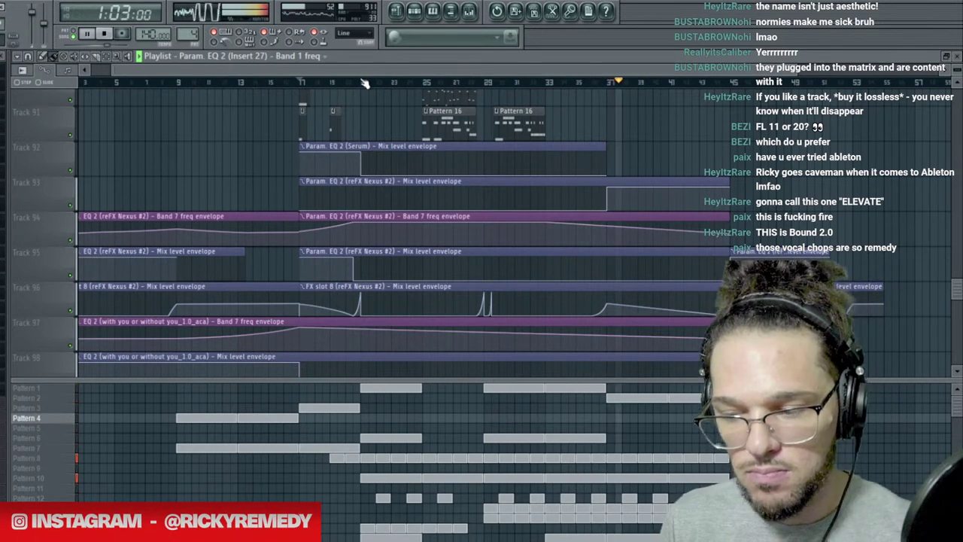
Stop the song and place the playback position at bar 21.
key("space")
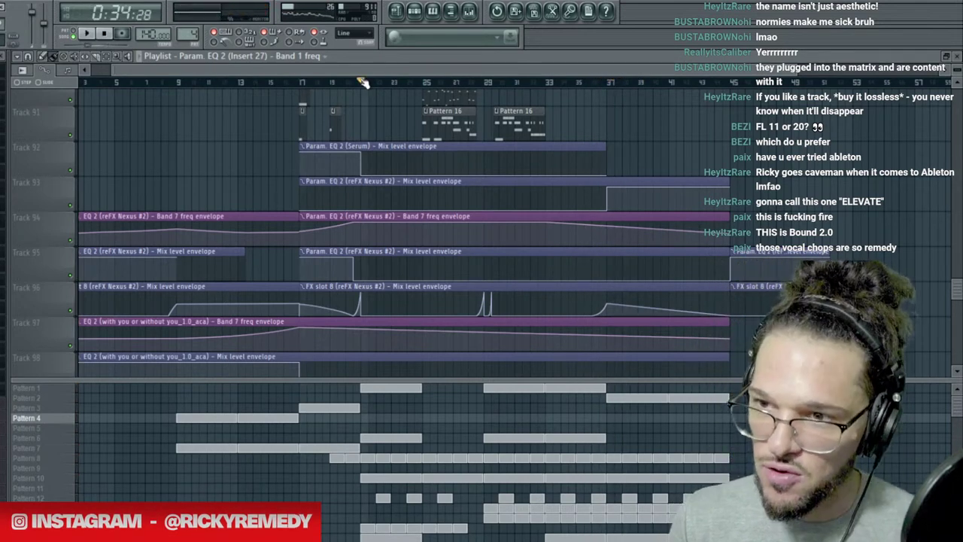
mouse_move(362, 81)
left_mouse_down()
mouse_move(373, 82)
mouse_move(361, 84)
left_mouse_up()
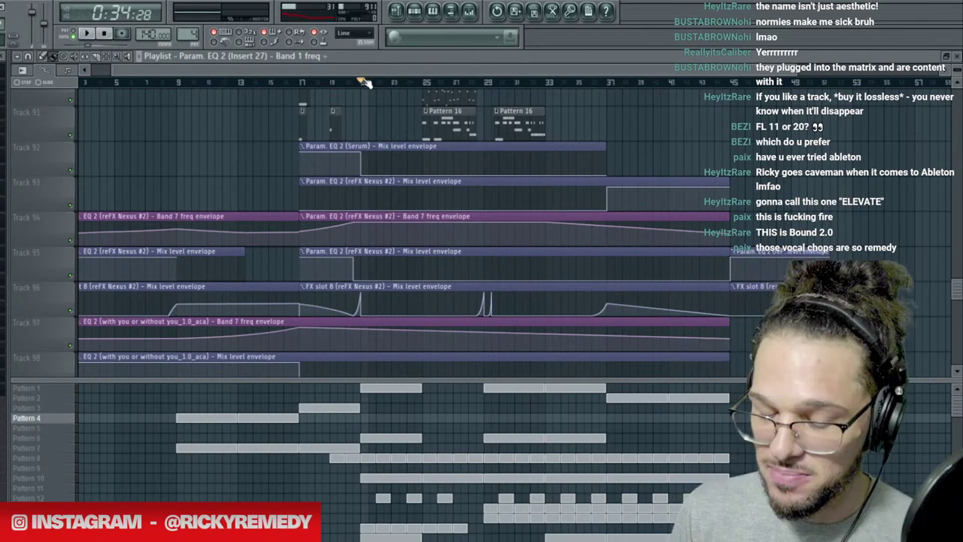
scroll(387, 84, "up", 3)
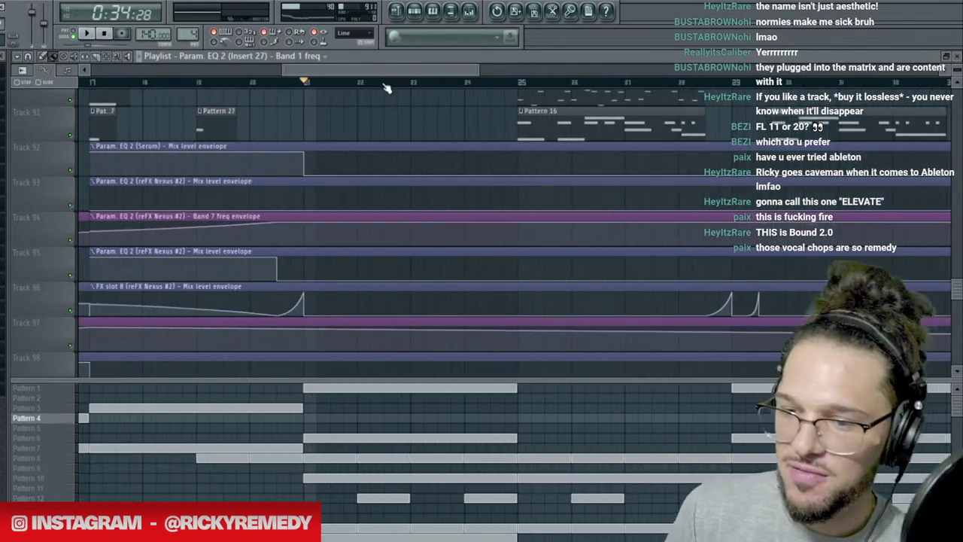
scroll(383, 85, "down", 3)
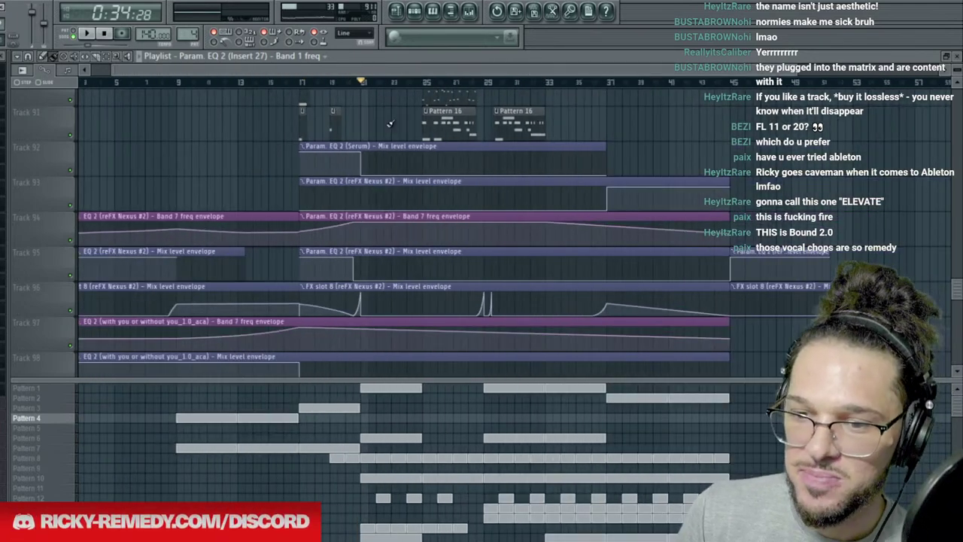
Move the playback position to bar 9 and play from there with the mixer's Master track selected.
left_click_drag(186, 83, 179, 82)
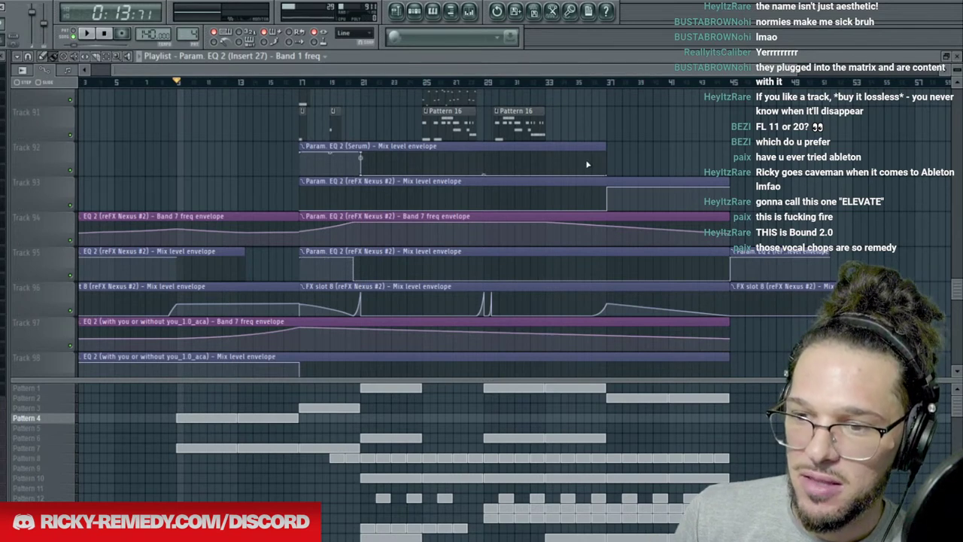
key("F9")
left_click(58, 405)
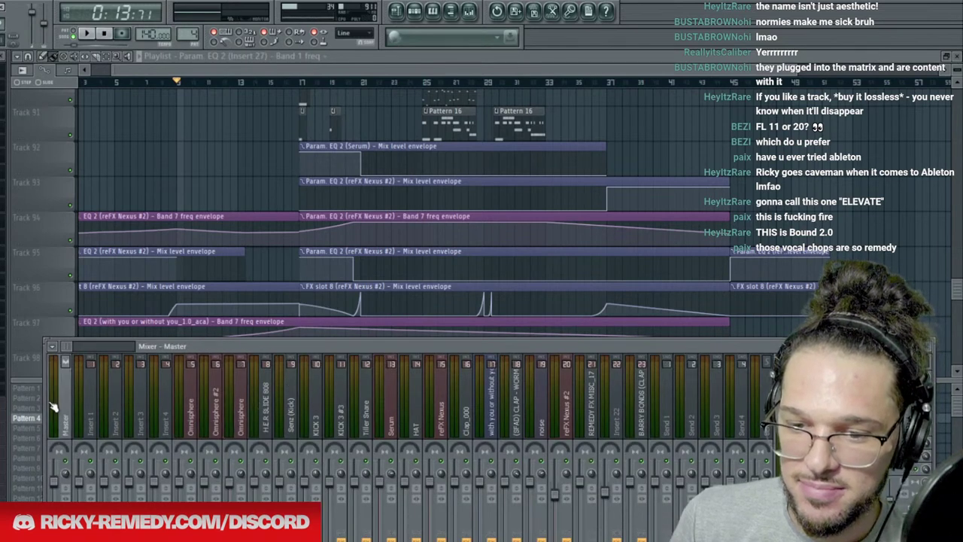
key("space")
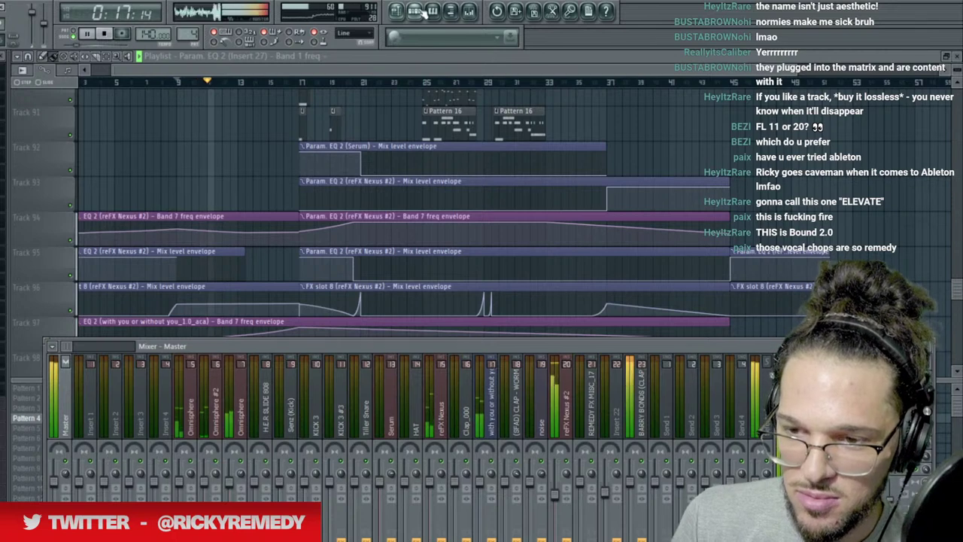
Look through Pattern 4's channels from LOW REESE 1 downwards, and return to the playlist with playback running from bar 17.
key("F6")
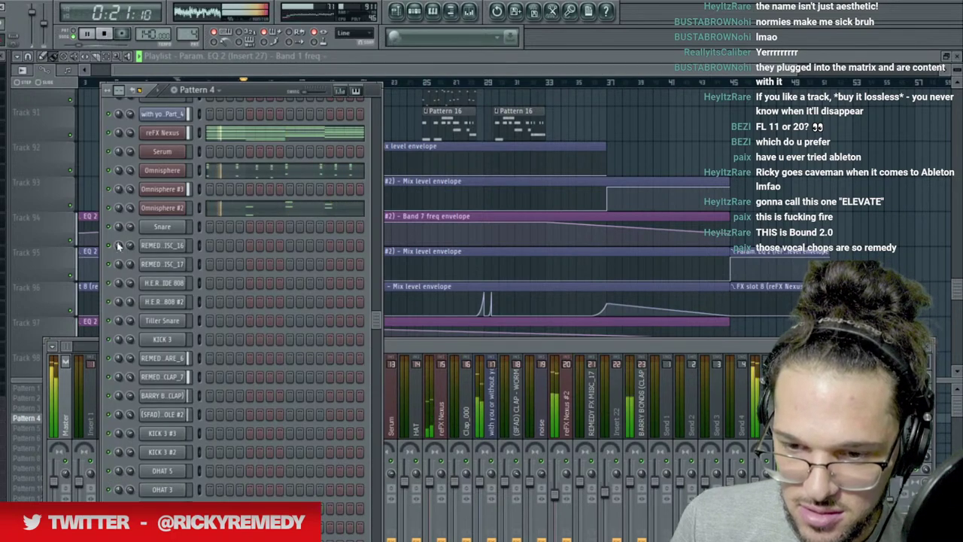
scroll(148, 282, "up", 5)
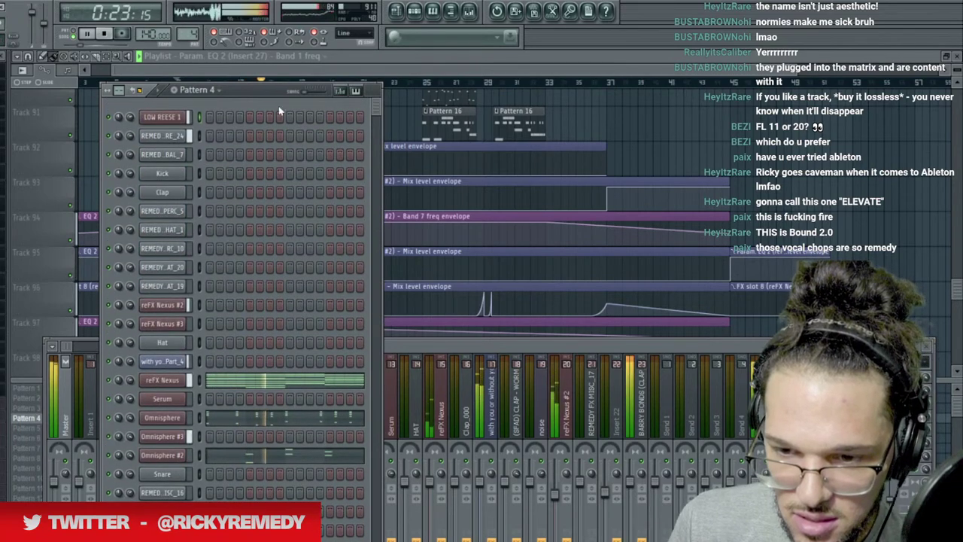
left_click(414, 59)
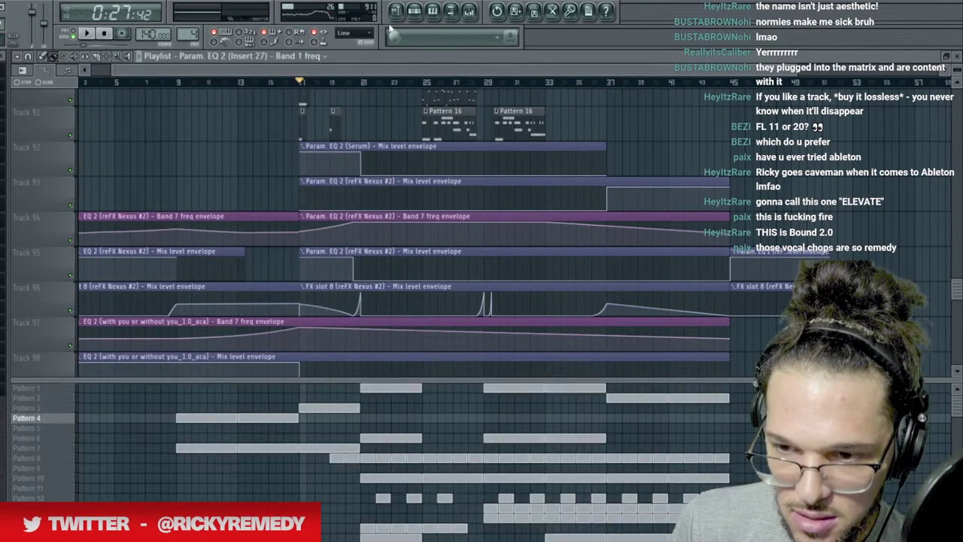
left_click(414, 12)
scroll(240, 175, "down", 1)
scroll(240, 180, "down", 7)
scroll(161, 263, "up", 1)
left_click(414, 11)
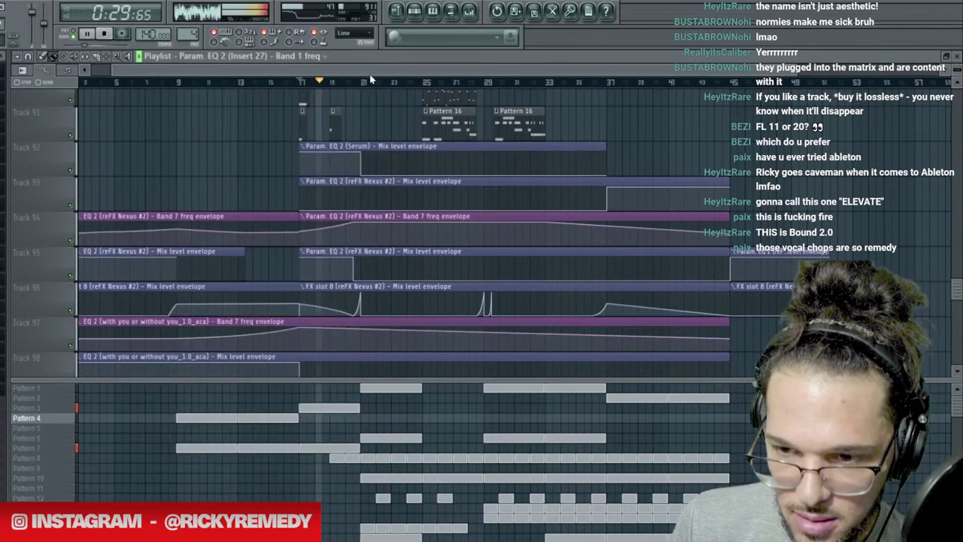
Check which Pattern 4 channels sound while playing from bar 21, from the automation channels back up to LOW REESE 1.
left_click(416, 12)
scroll(210, 309, "down", 2)
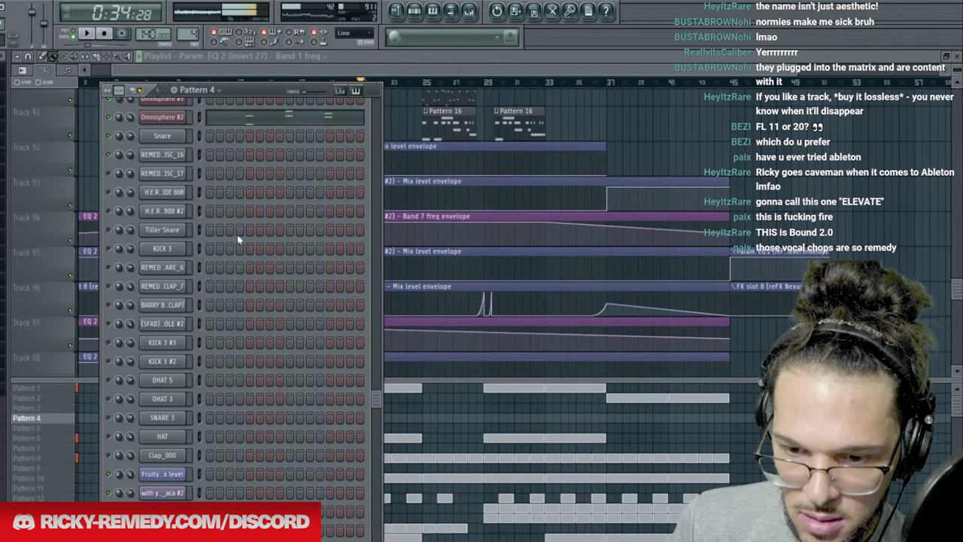
scroll(236, 230, "down", 4)
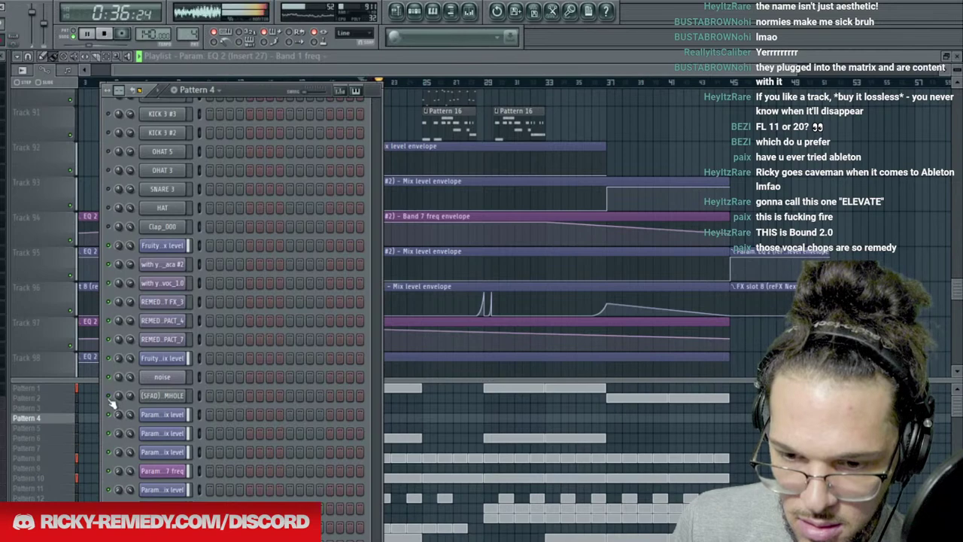
scroll(259, 359, "up", 10)
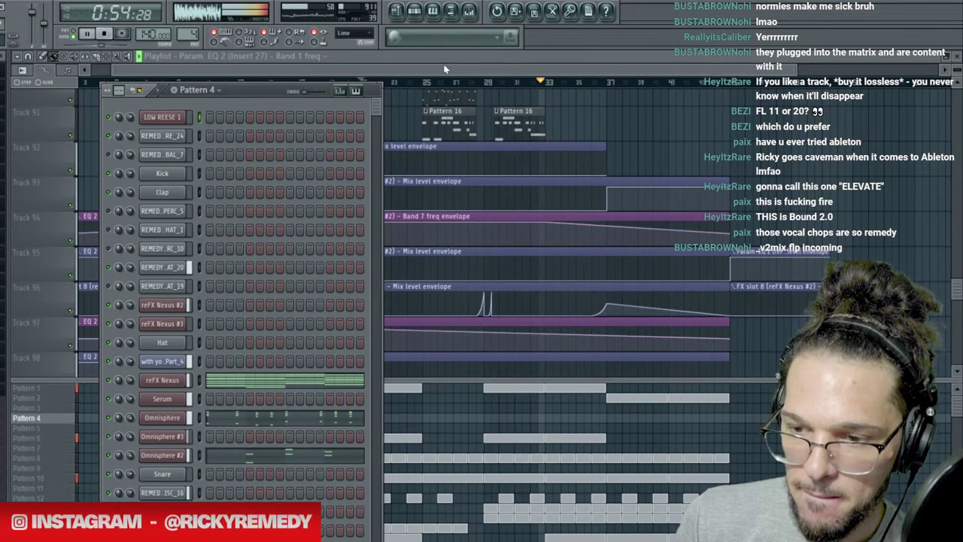
Close the channel rack and examine the automation and audio clips on the playlist's upper and lower tracks during playback.
key("F6")
scroll(595, 184, "down", 1)
scroll(597, 182, "down", 6)
scroll(597, 182, "up", 6)
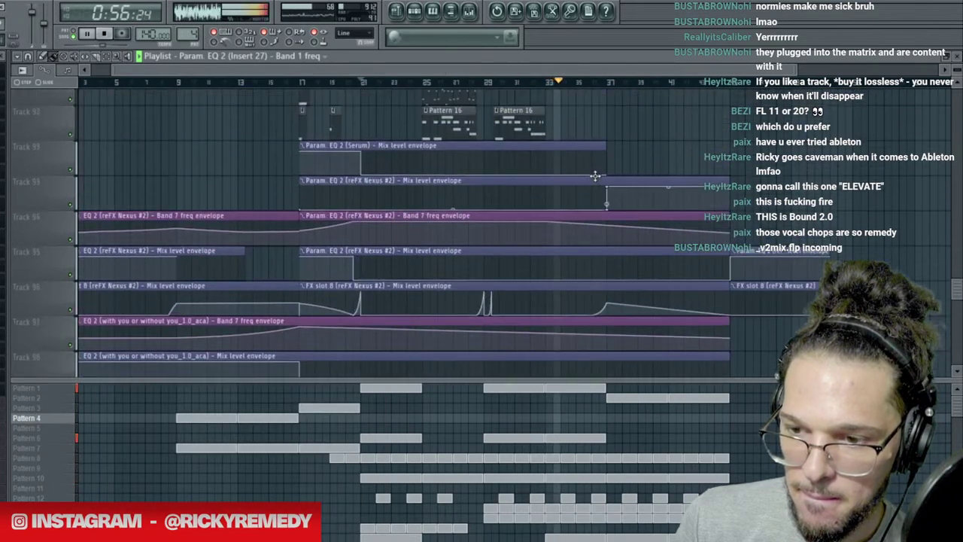
scroll(594, 178, "up", 4)
scroll(598, 176, "up", 14)
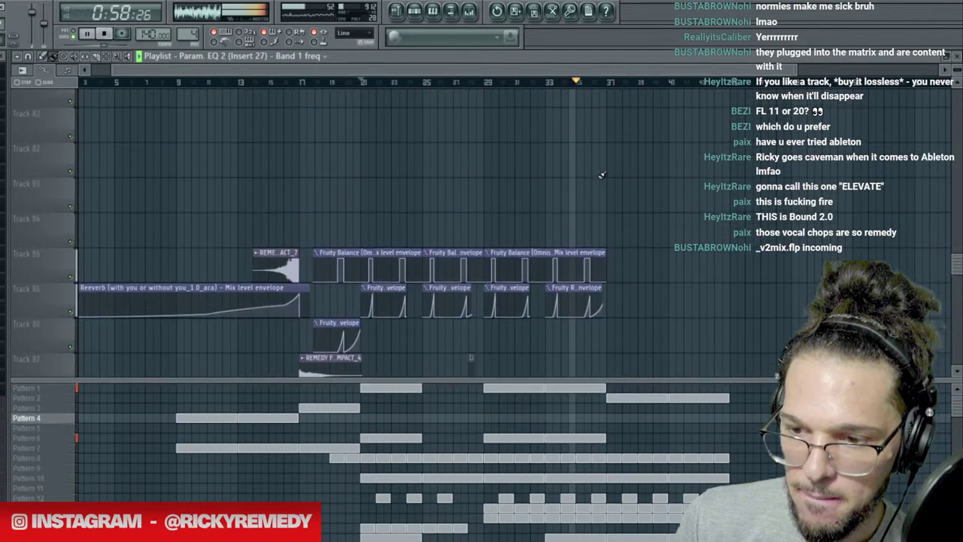
scroll(604, 175, "down", 17)
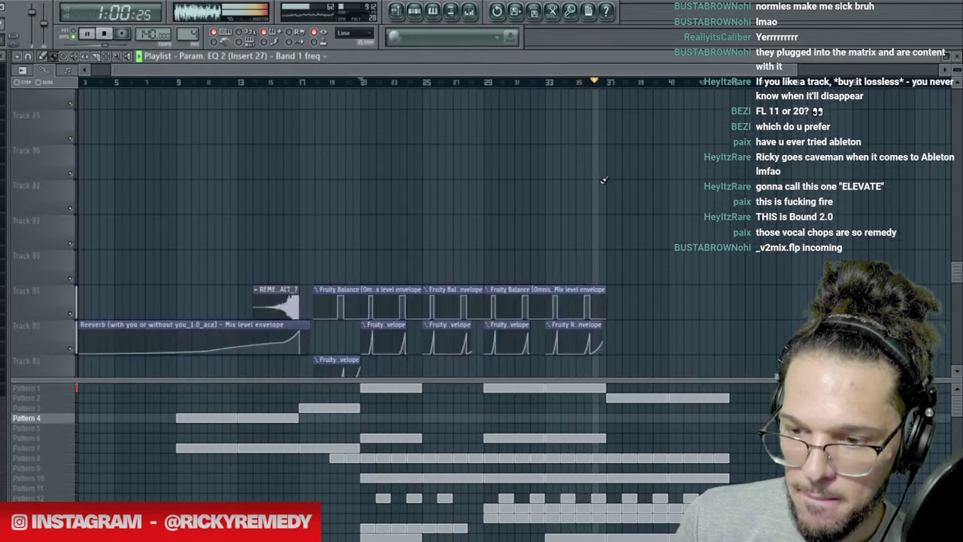
Reopen Pattern 4's channel rack, look down to the noise and automation channels and back up, and close it.
key("F6")
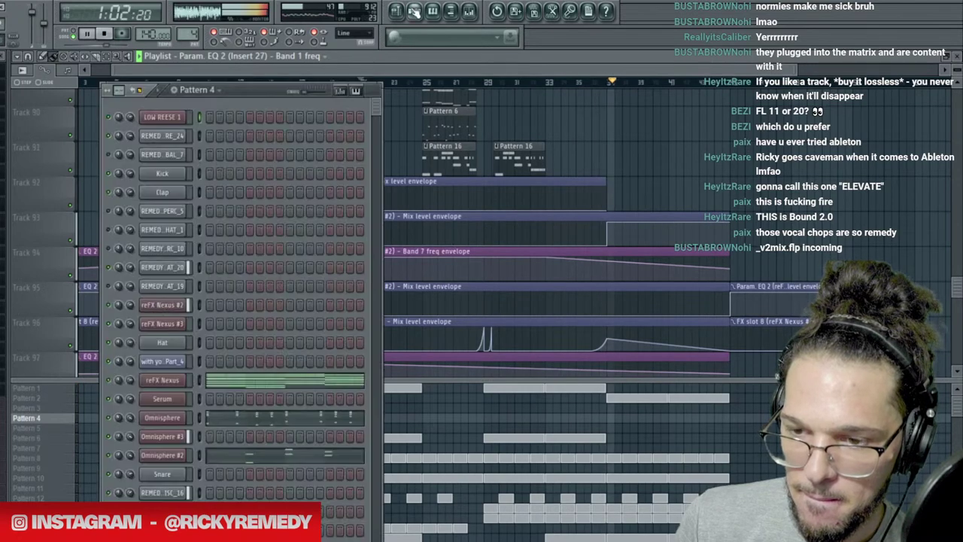
scroll(255, 331, "down", 6)
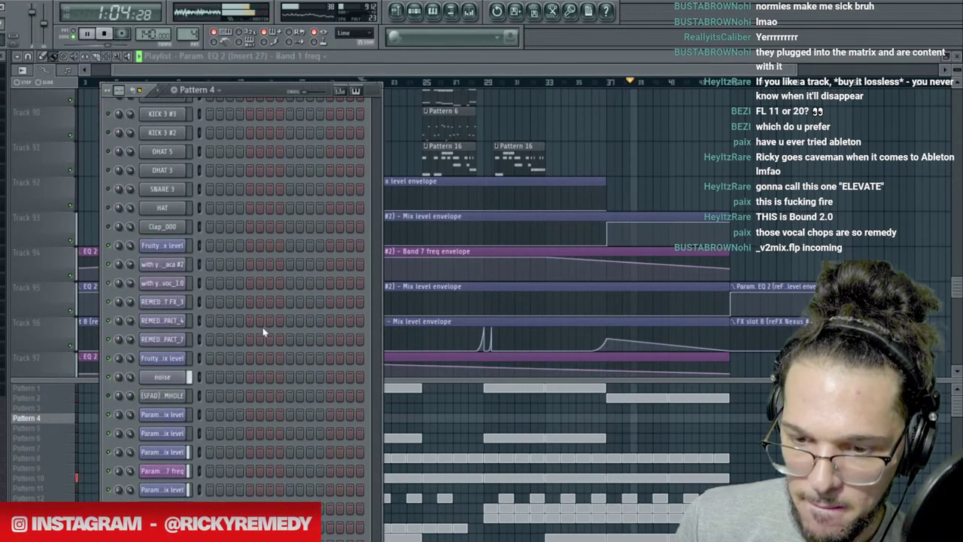
scroll(316, 331, "up", 12)
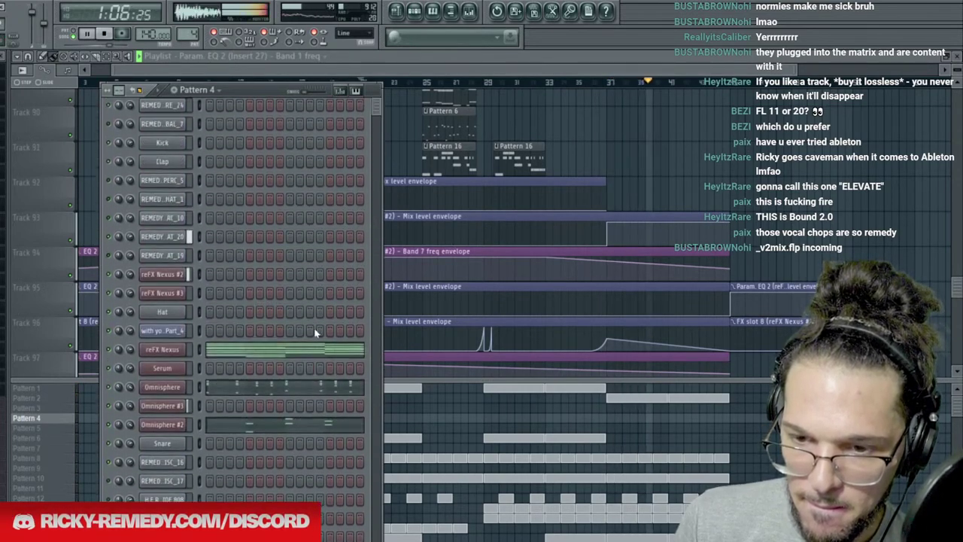
key("F6")
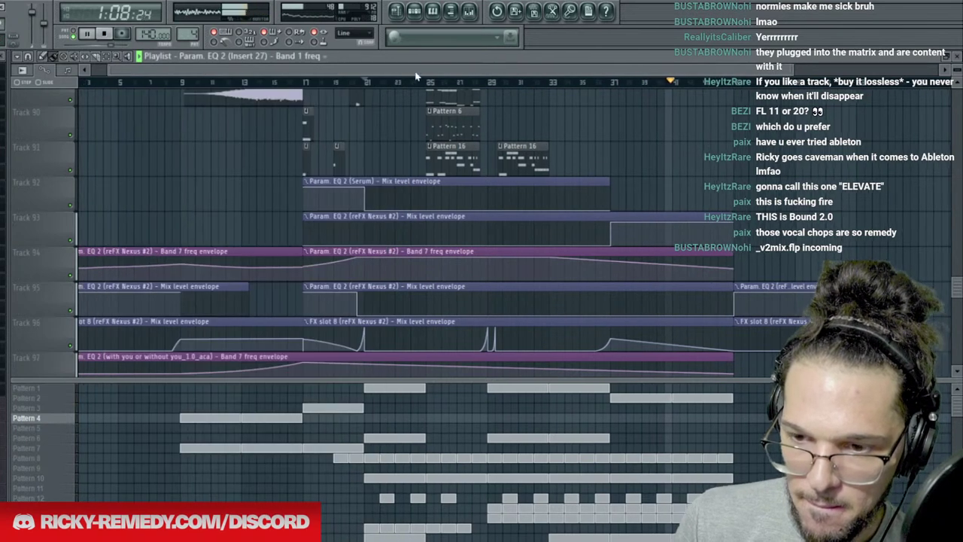
Play the song again from bar 21 and check the active channels in Pattern 4's channel rack.
left_click(307, 83)
left_click(370, 82)
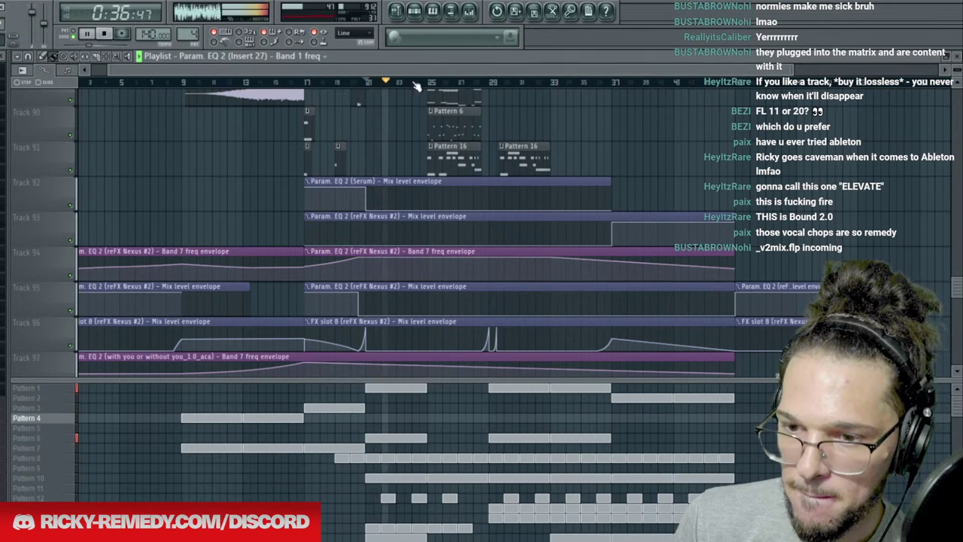
scroll(416, 87, "up", 3)
left_click(413, 11)
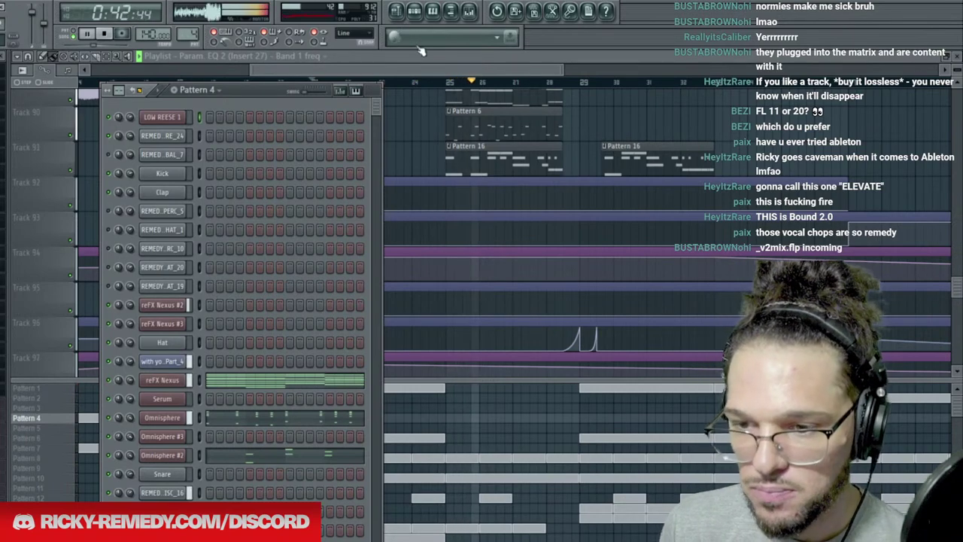
key("F6")
Reset the playback position to bar 21 for a brief listen, and replay the song from bar 17.
left_click(319, 84)
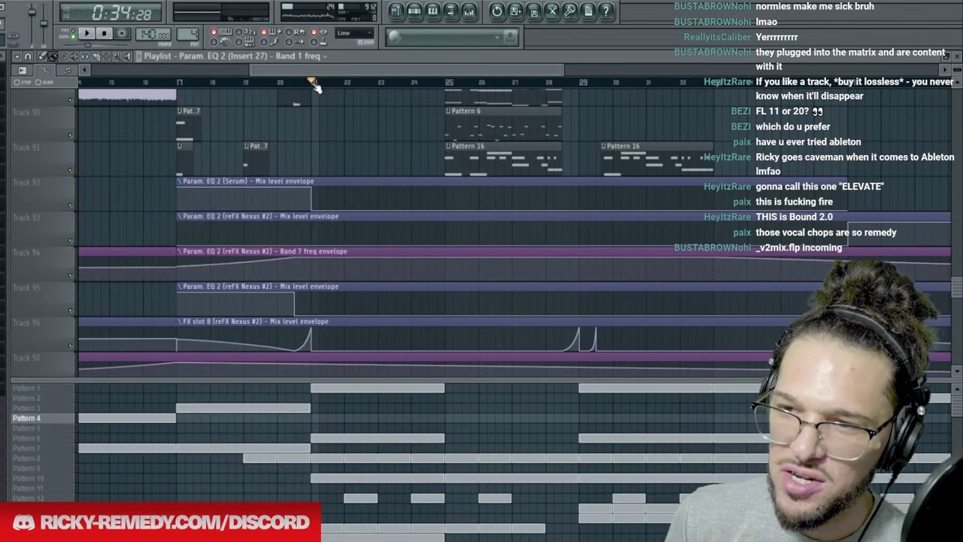
key("space")
key("space")
scroll(311, 84, "down", 2)
left_click(231, 82)
key("space")
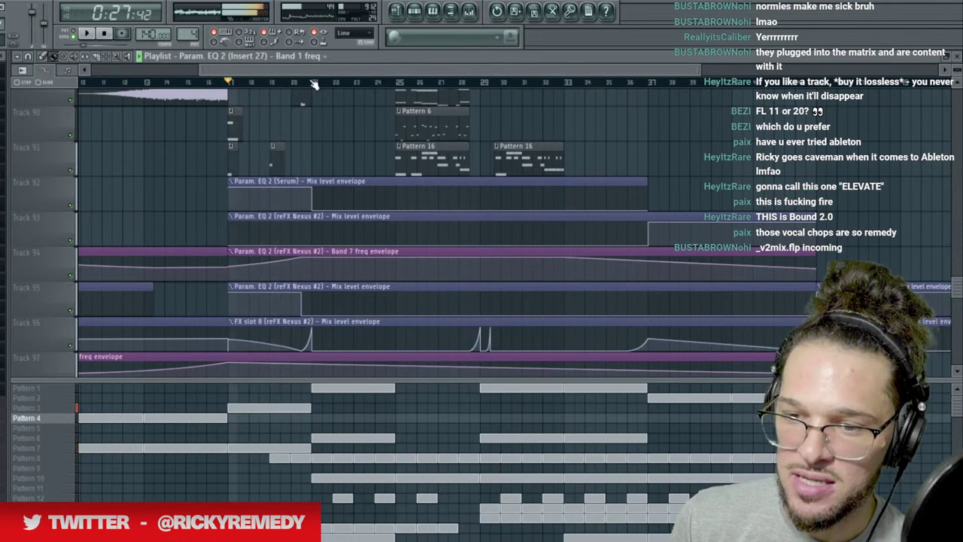
Play the song from bar 21 and look over the playlist clips on tracks 85 to 92.
key("space")
left_click(315, 83)
key("space")
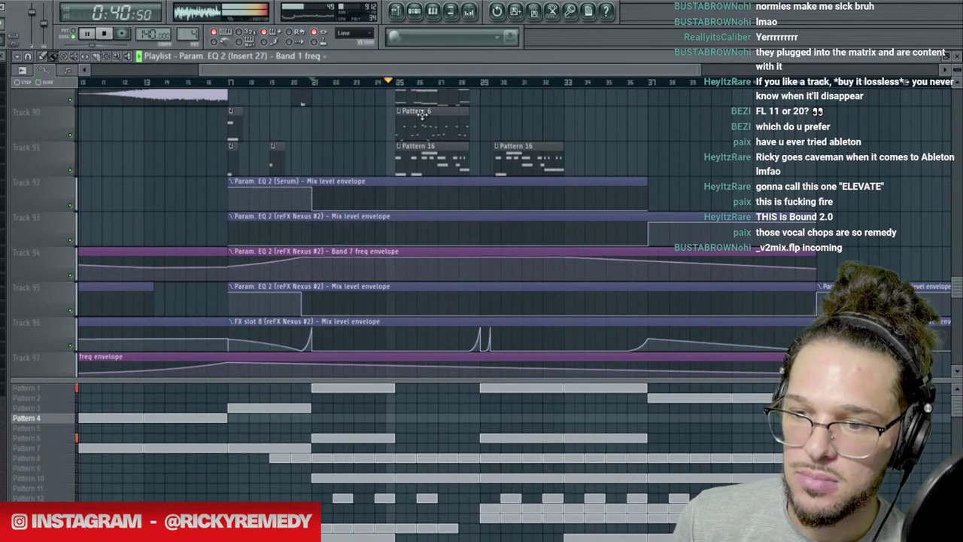
scroll(477, 115, "up", 5)
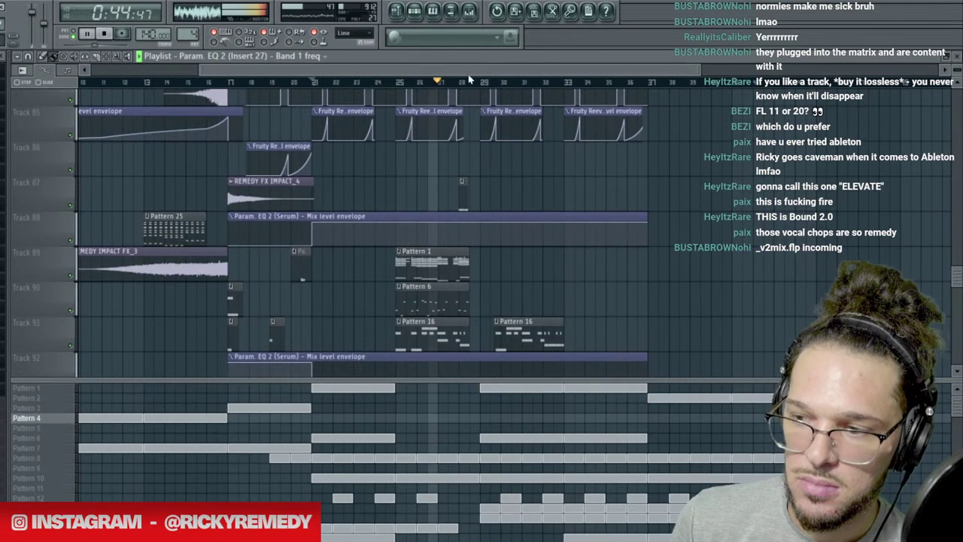
scroll(468, 78, "down", 4)
Look through Pattern 4's entire channel list during playback, close the channel rack and stop the song.
left_click(416, 12)
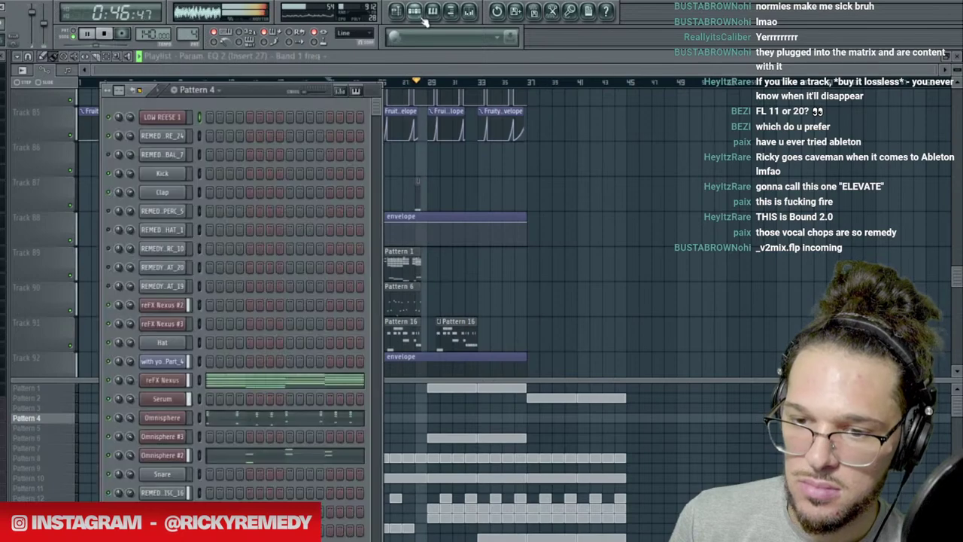
scroll(322, 316, "down", 10)
scroll(320, 314, "down", 10)
scroll(317, 312, "down", 6)
key("F6")
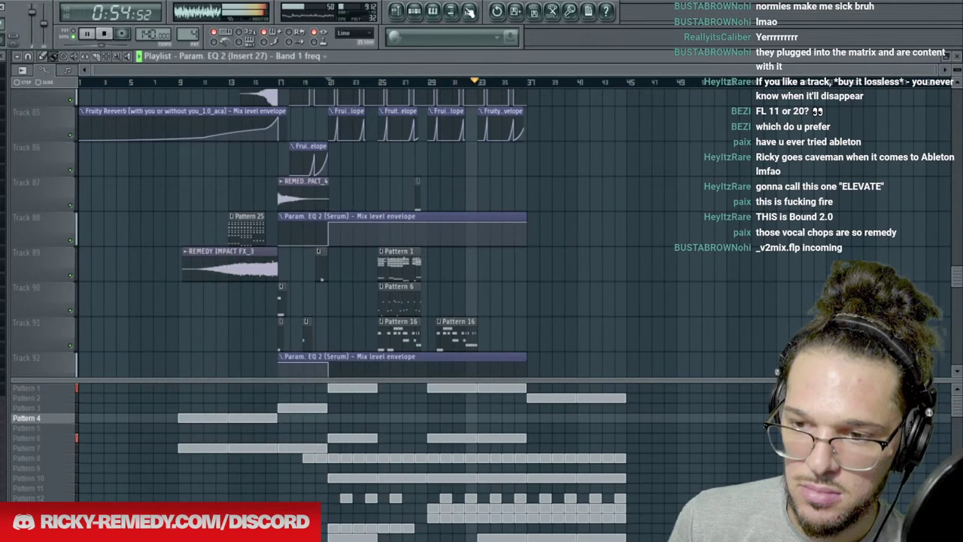
key("space")
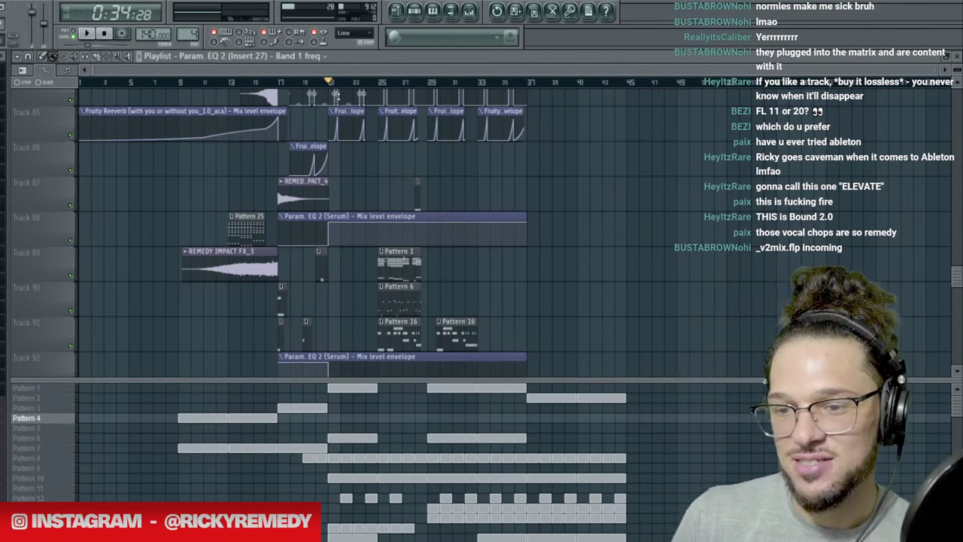
Save the project under the new file name 91822-muted.flp in the Projects folder.
left_click(292, 82)
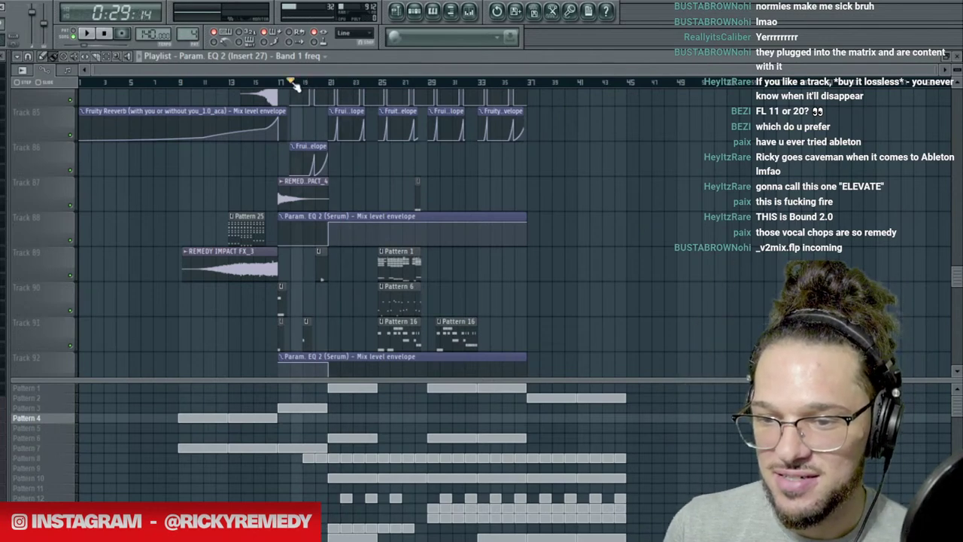
scroll(395, 145, "up", 4)
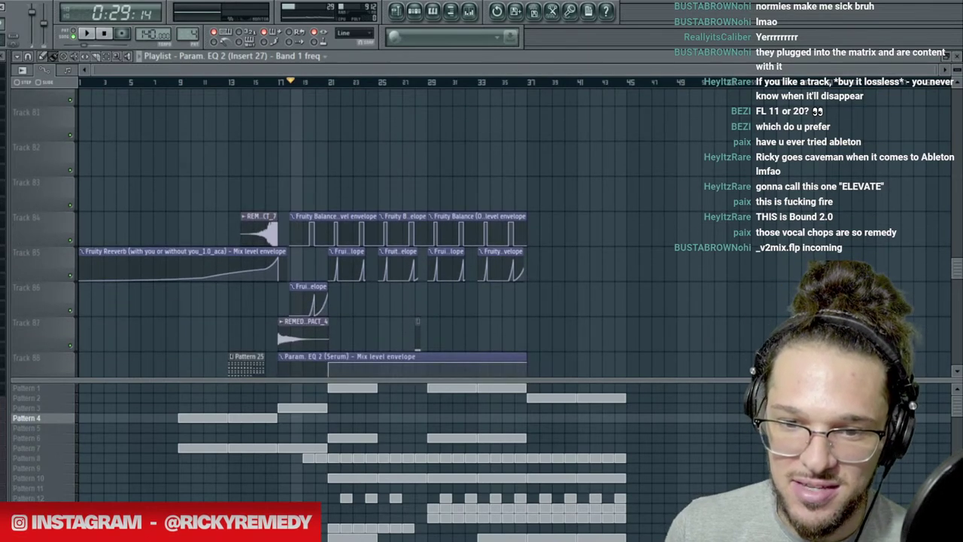
key("ctrl+shift+s")
left_click(334, 413)
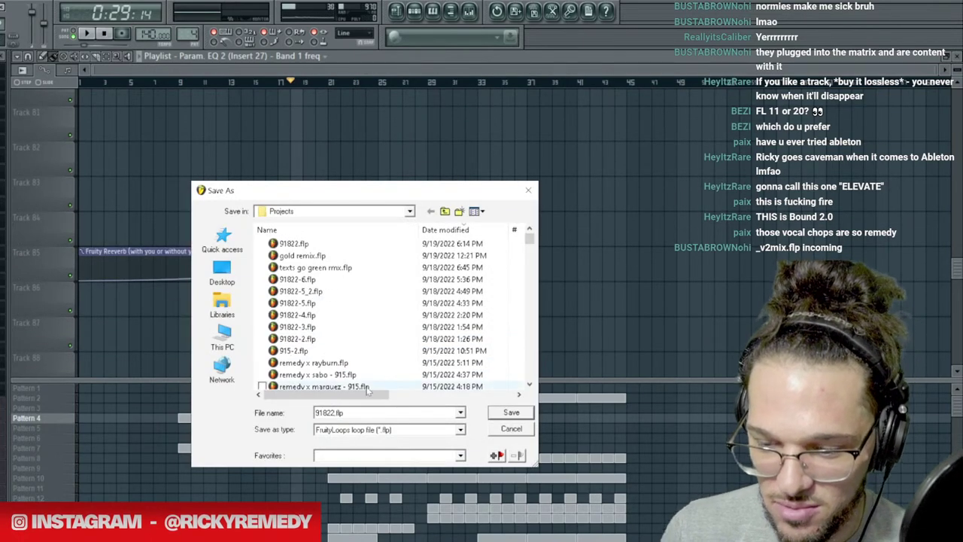
type("-v2mix")
key("Return")
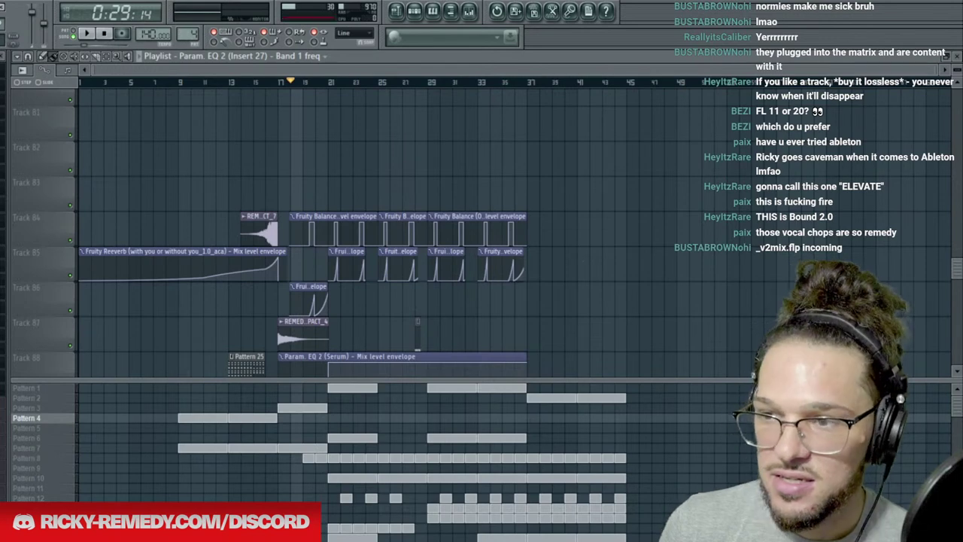
Open the project gold remix.flp, bring its playlist in front of the plugin windows and show its first tracks.
key("ctrl+o")
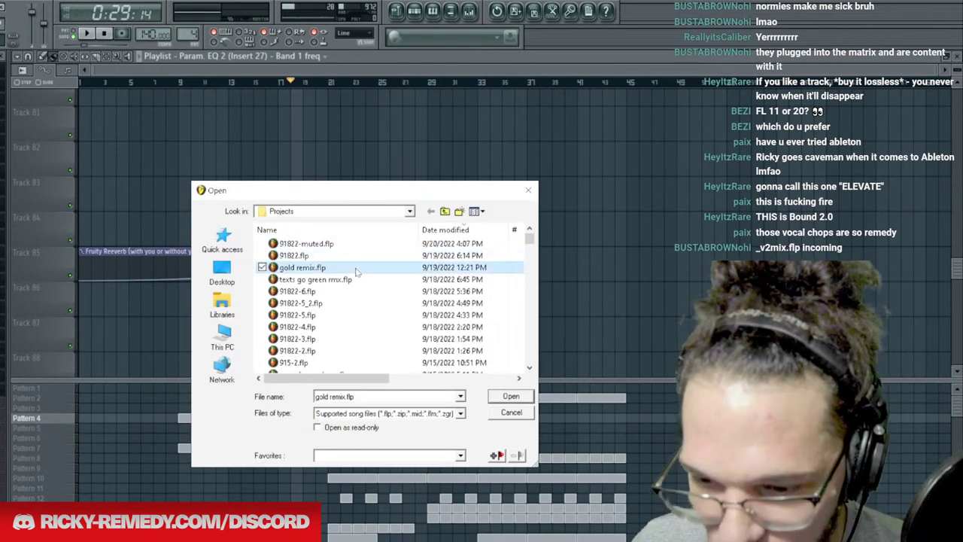
double_click(356, 268)
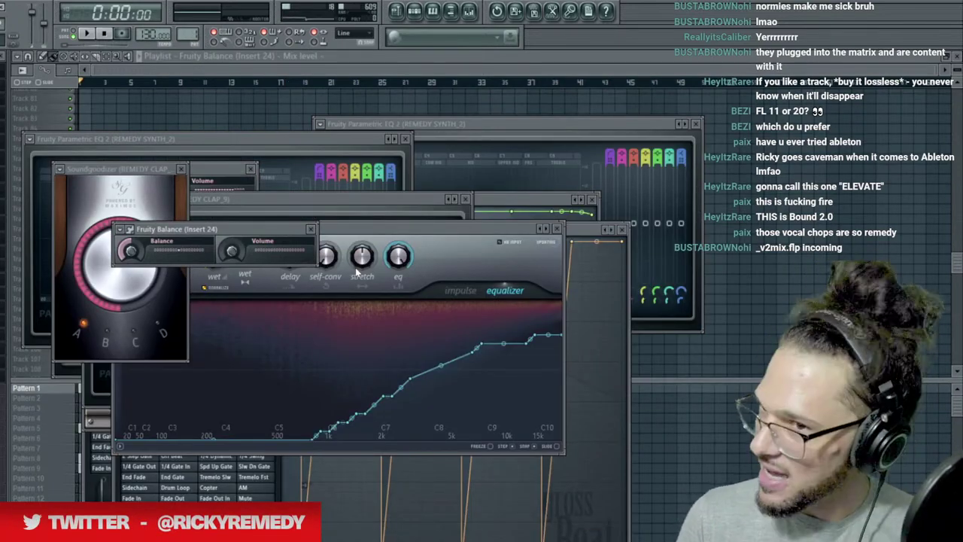
left_click(431, 71)
scroll(419, 146, "up", 20)
scroll(361, 160, "up", 3)
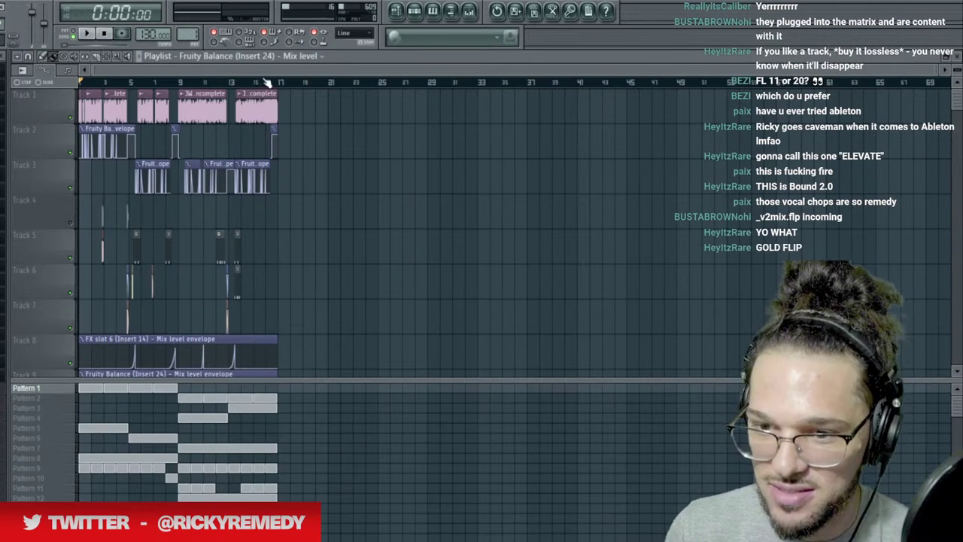
scroll(267, 84, "up", 5)
scroll(401, 85, "down", 2)
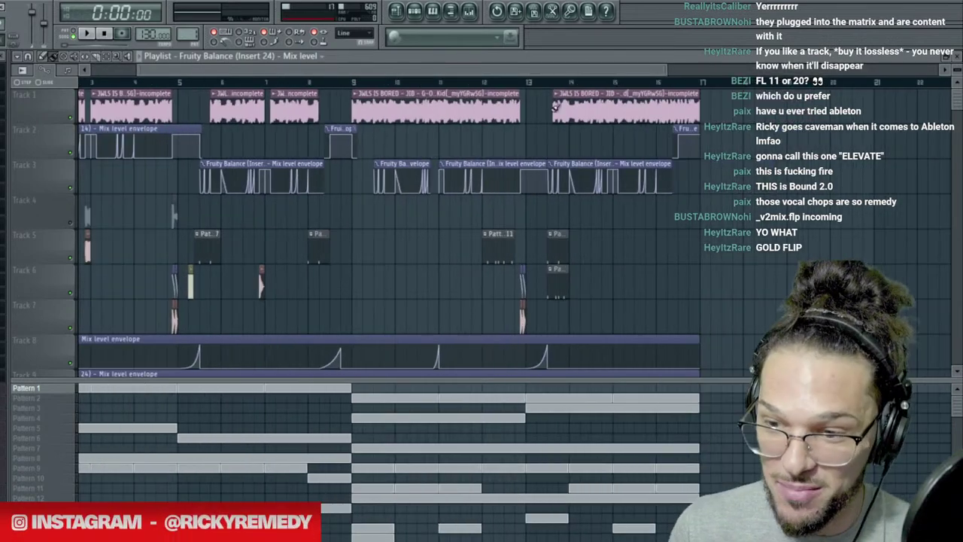
scroll(588, 83, "down", 2)
Place a unique copy of the track 1 vocal clip near bar 33 and extend it to span about bars 27 to 51.
left_click_drag(438, 109, 639, 107)
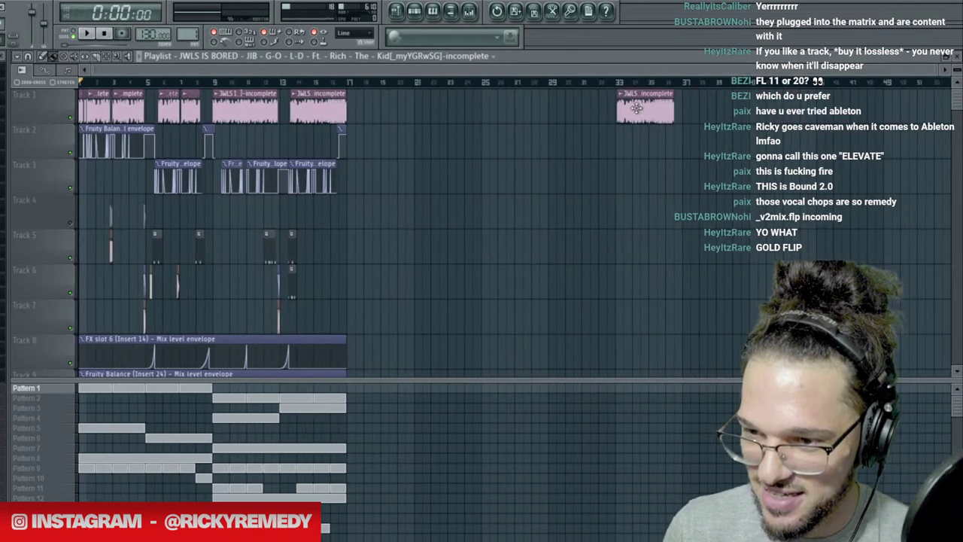
left_click(624, 98)
left_click(647, 162)
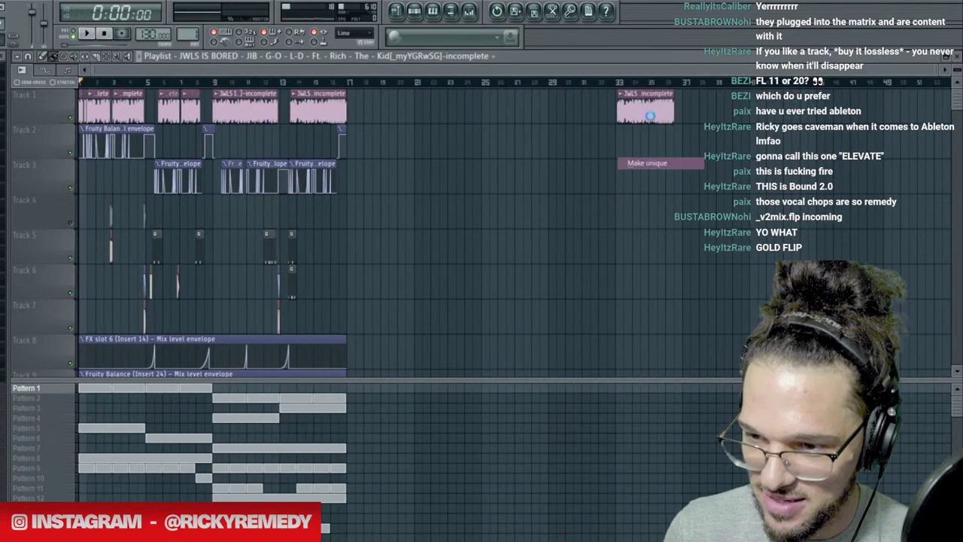
left_click_drag(618, 109, 293, 97)
left_click_drag(464, 111, 702, 112)
Play the extended vocal clip from about bar 33, view and close its channel settings, and stop playback.
left_click(628, 81)
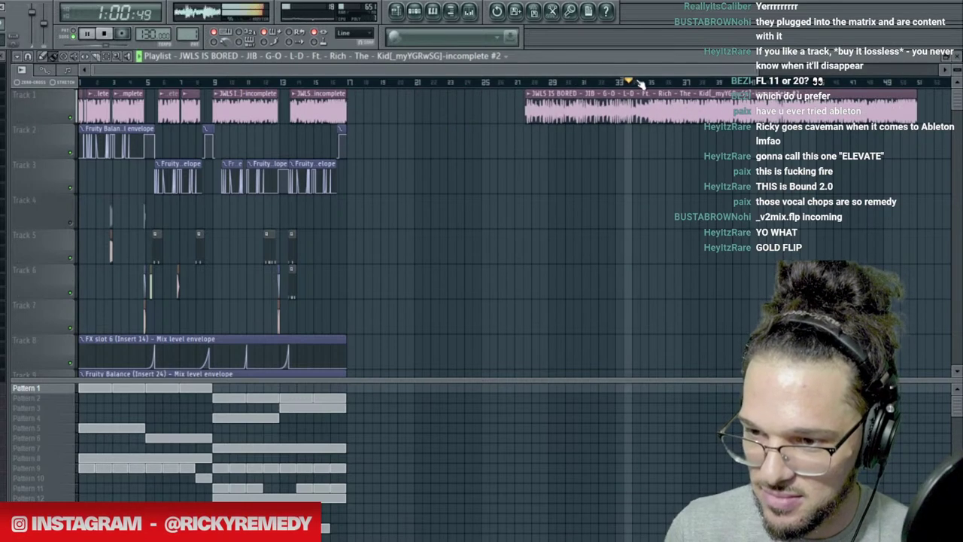
double_click(636, 109)
key("ctrl+l")
key("space")
left_click(650, 106)
double_click(650, 106)
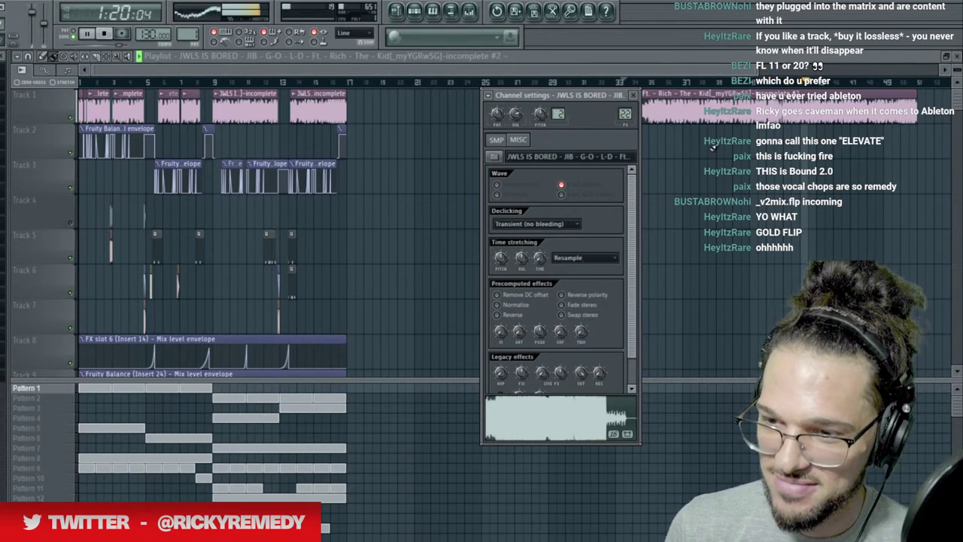
left_click(633, 95)
key("space")
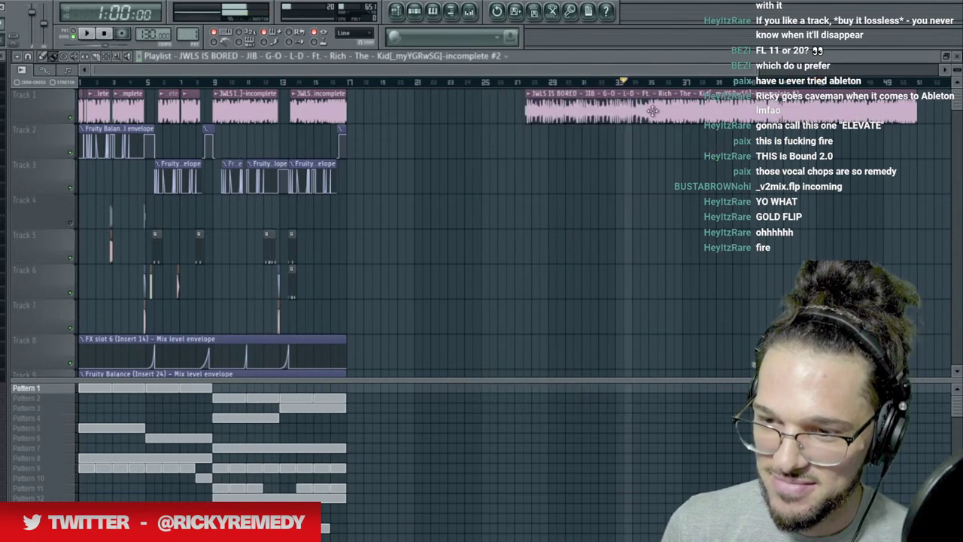
Mute the extended vocal clip on track 1 and return the playback position to the start of the song.
left_click_drag(658, 114, 657, 105)
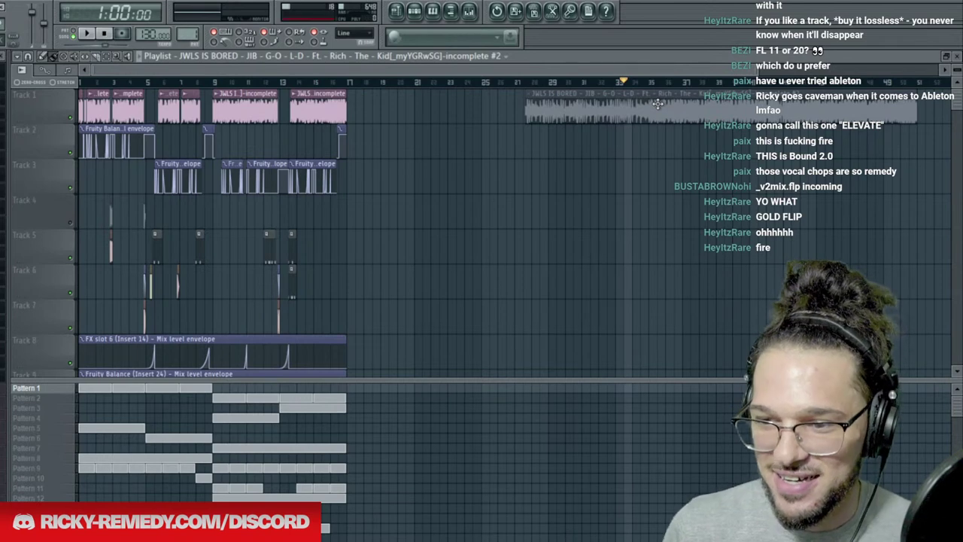
left_click(654, 84)
key("space")
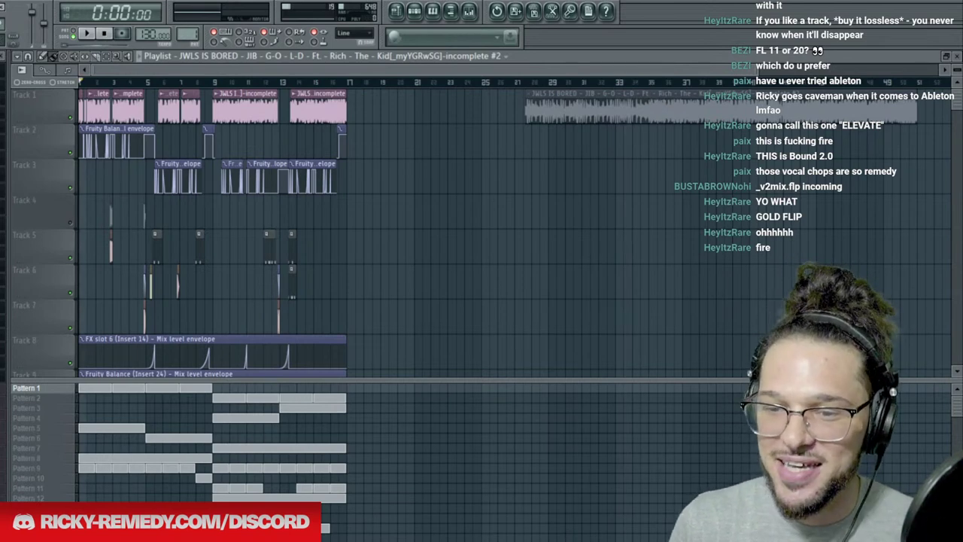
Play the song from the beginning and look over the clips and patterns across bars 1 to 17.
scroll(440, 88, "up", 3)
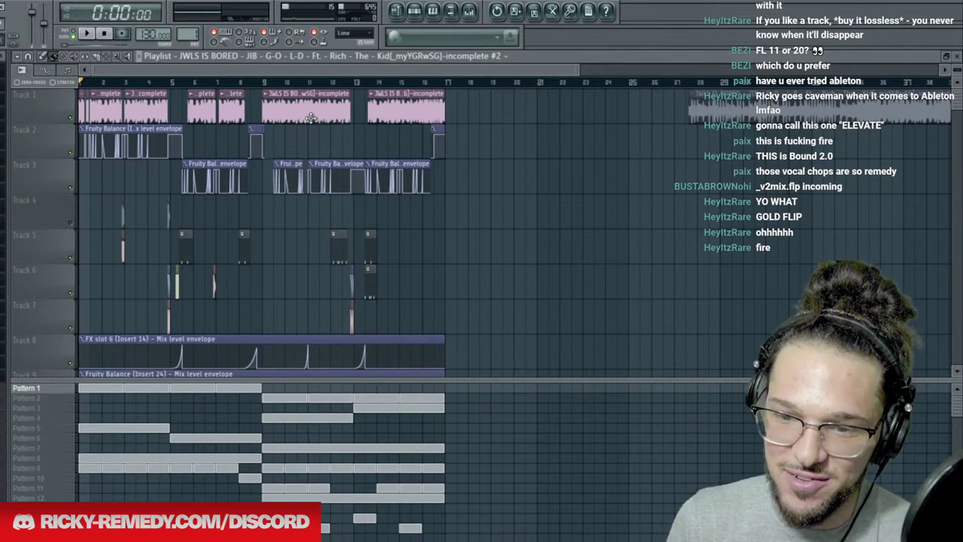
key("space")
scroll(153, 81, "up", 1)
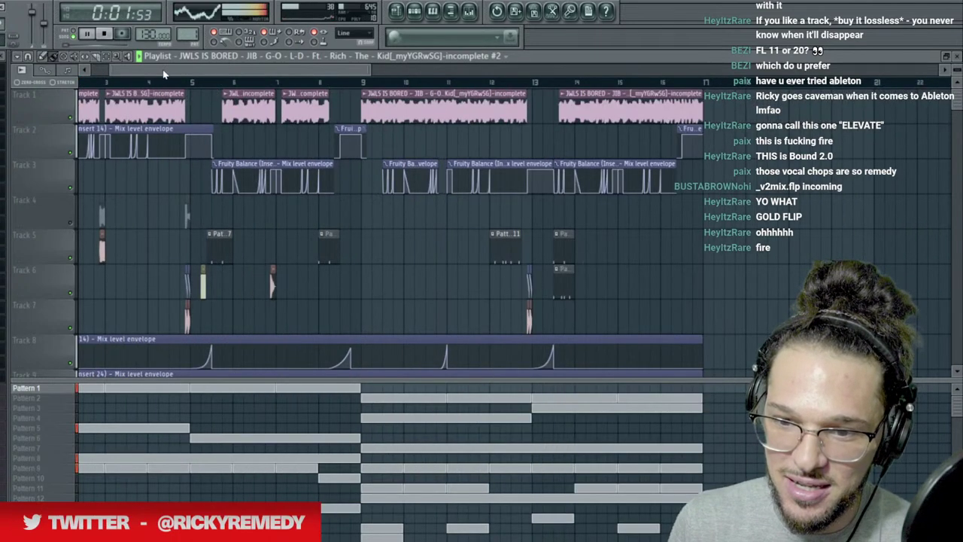
left_click_drag(168, 70, 105, 77)
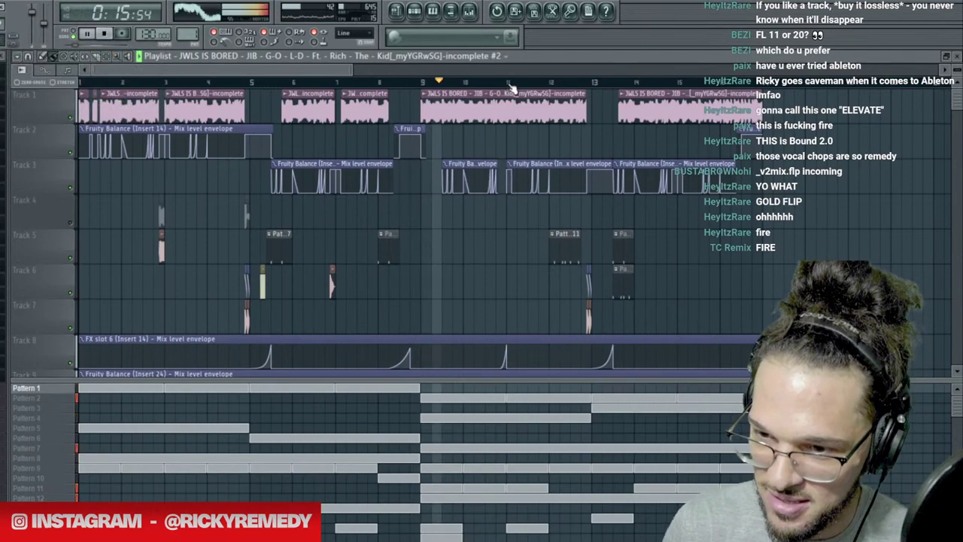
scroll(510, 88, "down", 4)
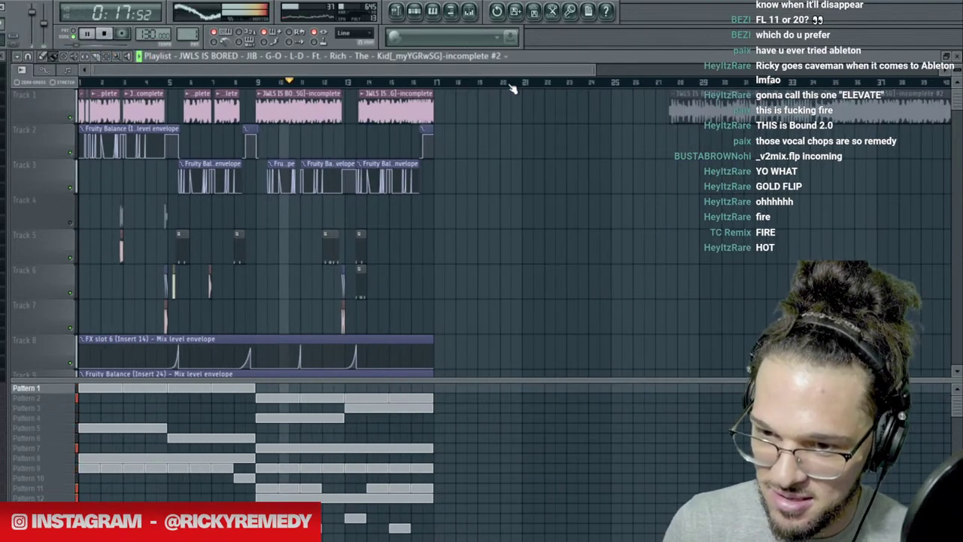
scroll(509, 173, "down", 3)
scroll(508, 172, "up", 3)
scroll(509, 173, "up", 1)
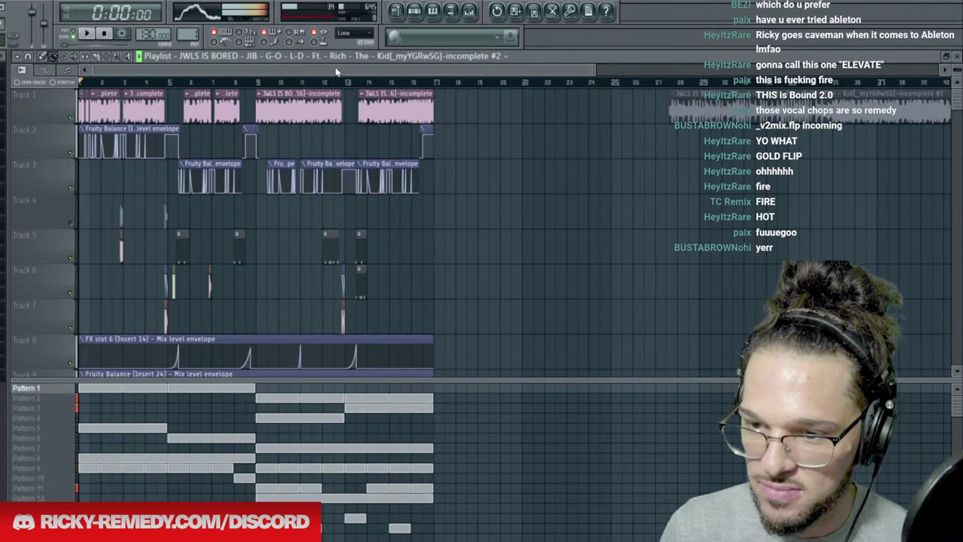
scroll(412, 81, "up", 3)
scroll(412, 81, "down", 3)
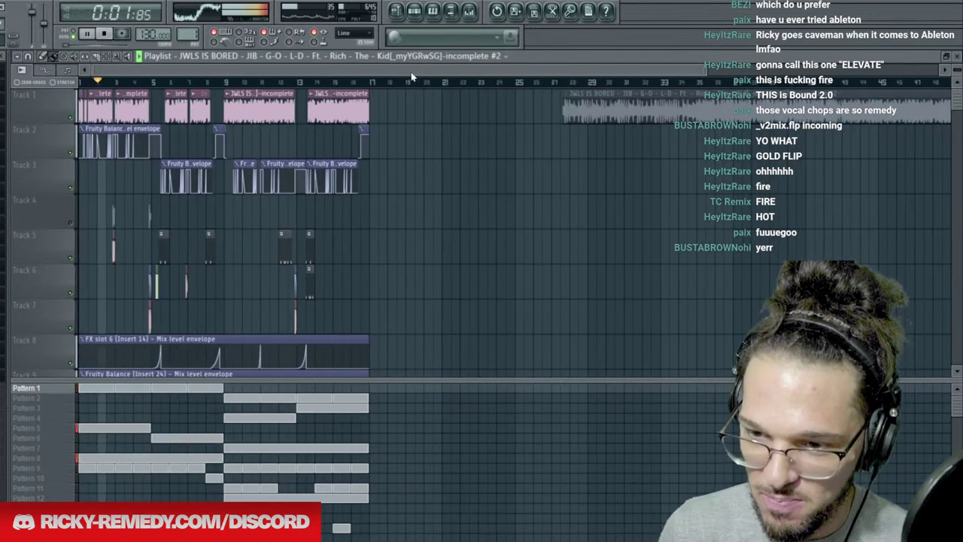
scroll(139, 82, "up", 4)
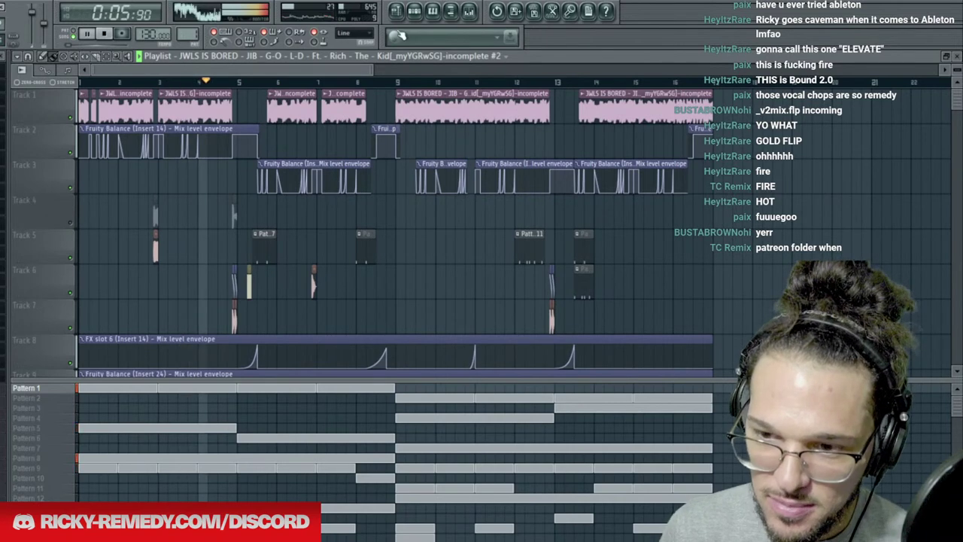
Look through Pattern 1's channel rack during playback, close it and check the playlist down to track 10.
left_click(414, 12)
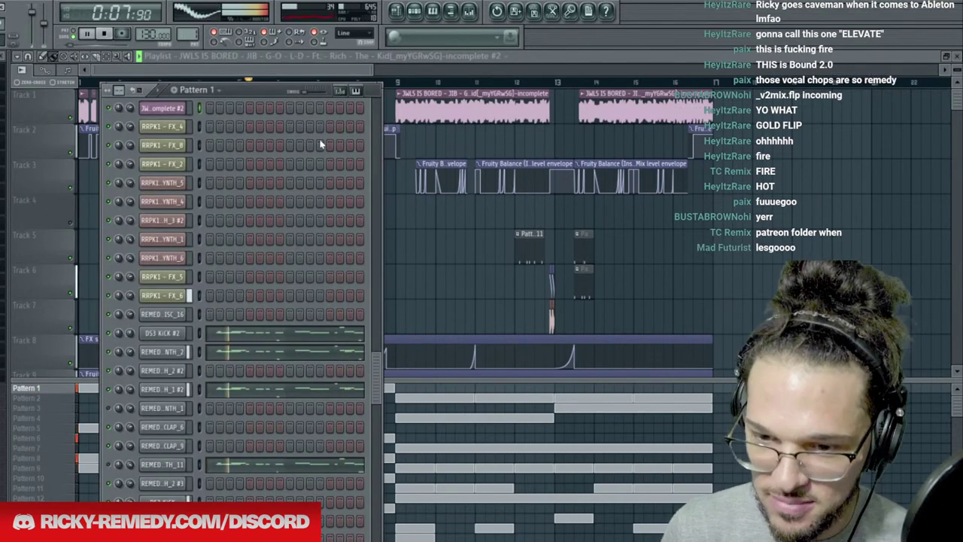
scroll(312, 177, "down", 6)
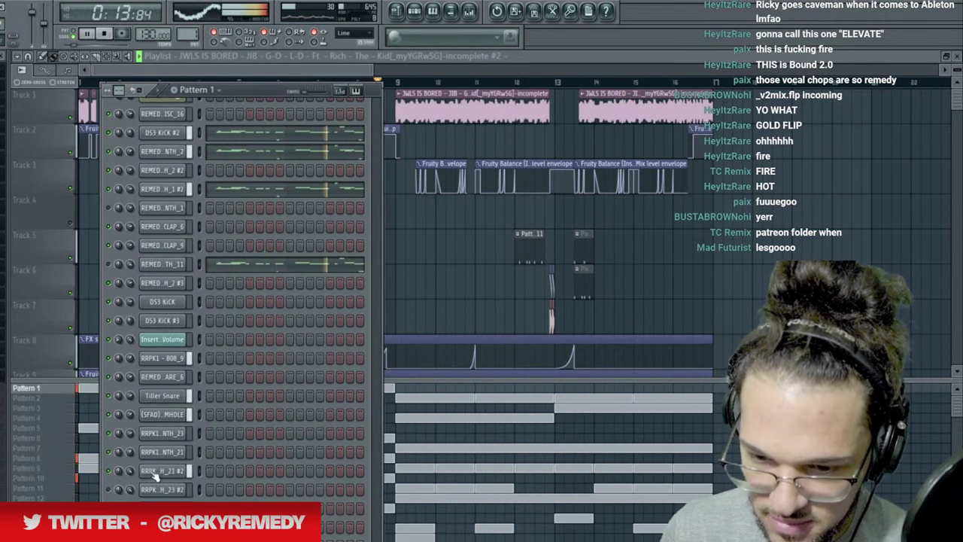
key("F6")
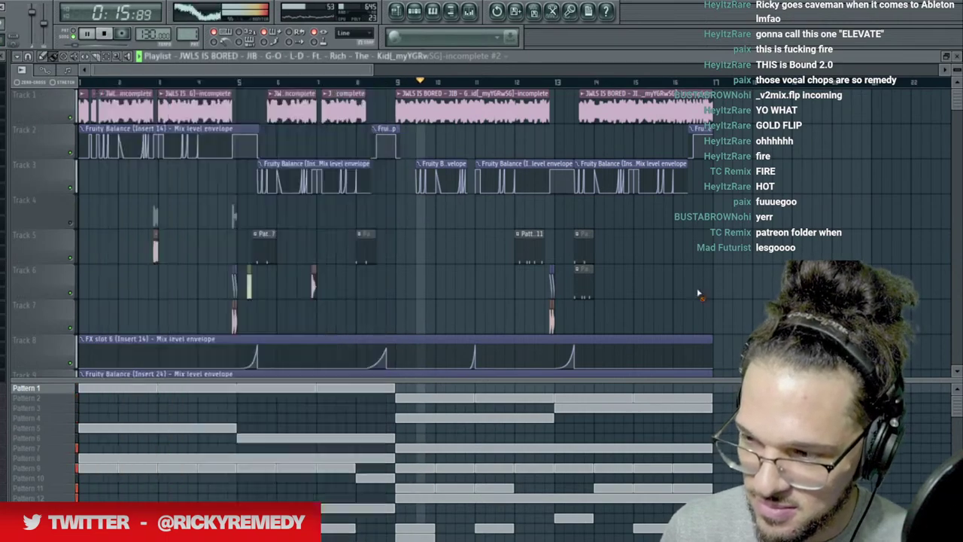
scroll(701, 288, "down", 1)
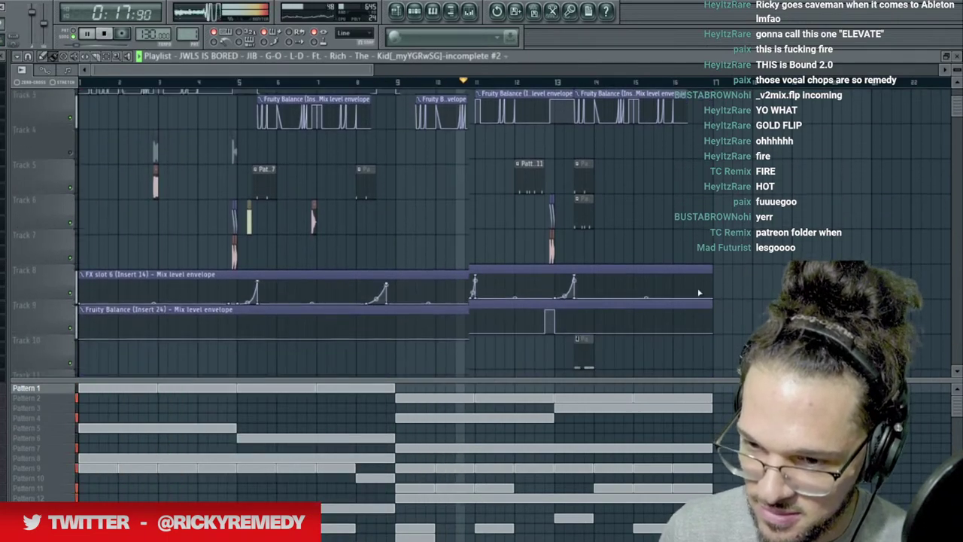
scroll(701, 288, "up", 1)
scroll(674, 86, "down", 4)
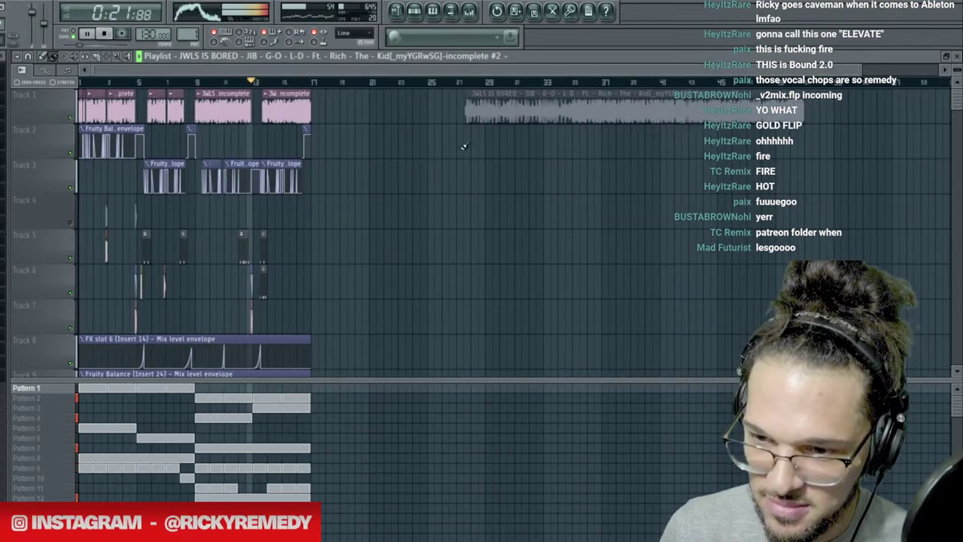
Unmute the long vocal clip, listen to it from about bar 37, replay the song from bar 1 and stop.
left_click(526, 110)
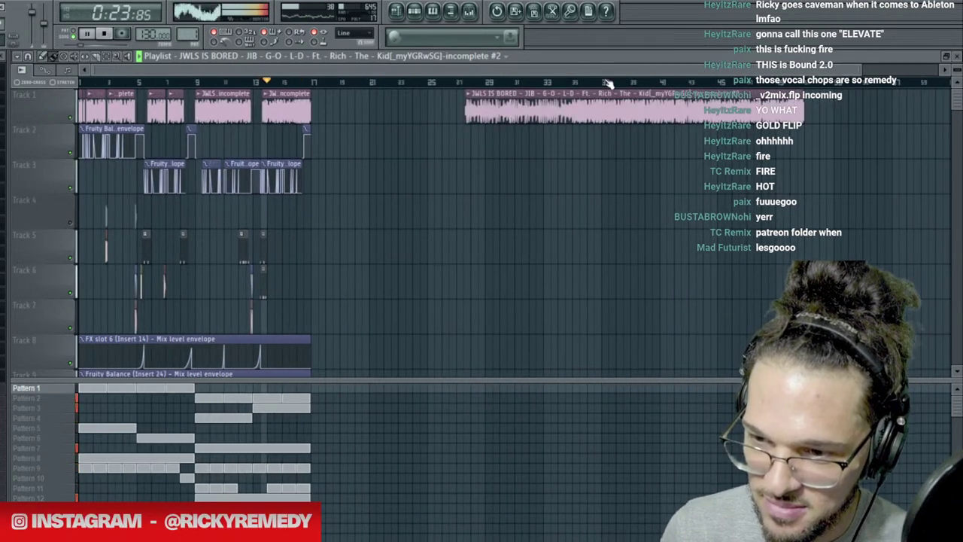
left_click(609, 81)
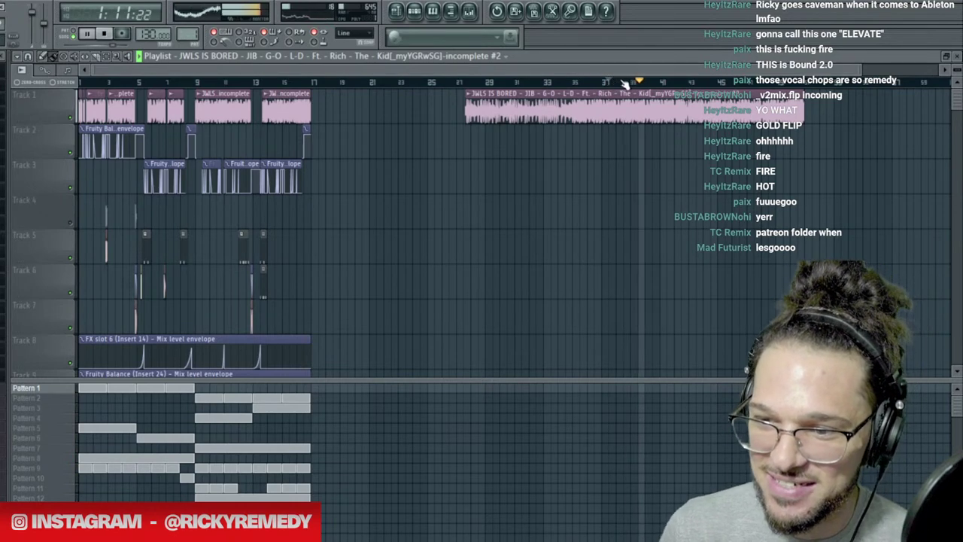
left_click(81, 82)
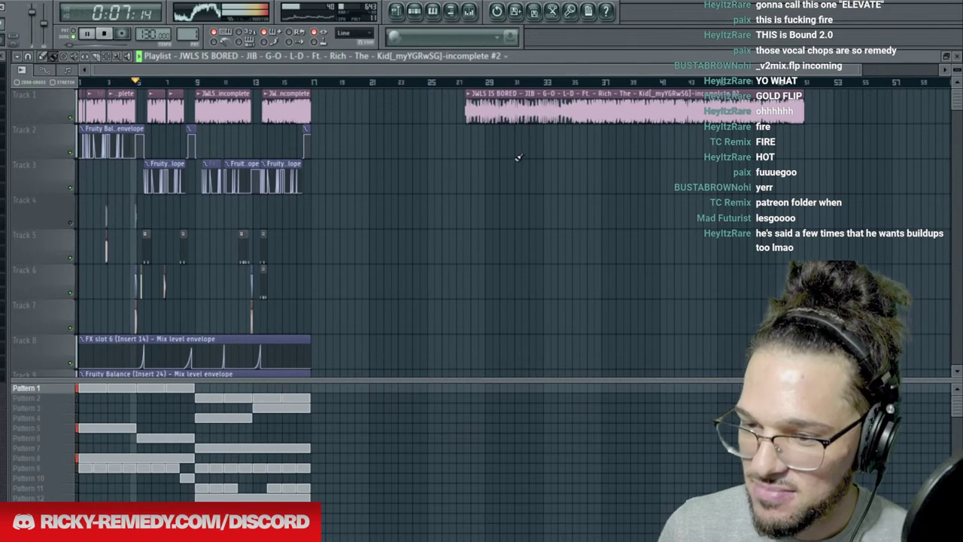
key("space")
Delete the long vocal clip from track 1, undo the deletion and mute the clip.
right_click(518, 113)
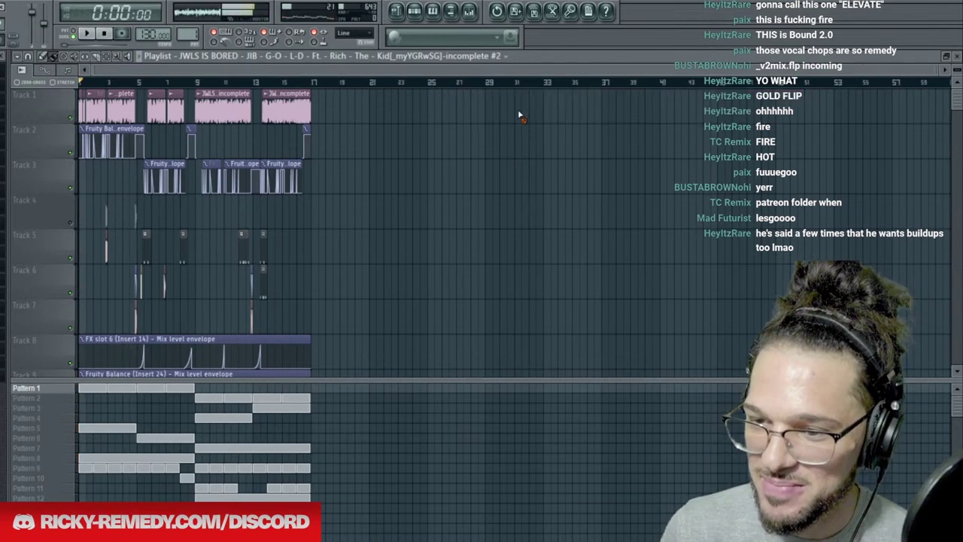
key("ctrl+z")
right_click(522, 113, "alt")
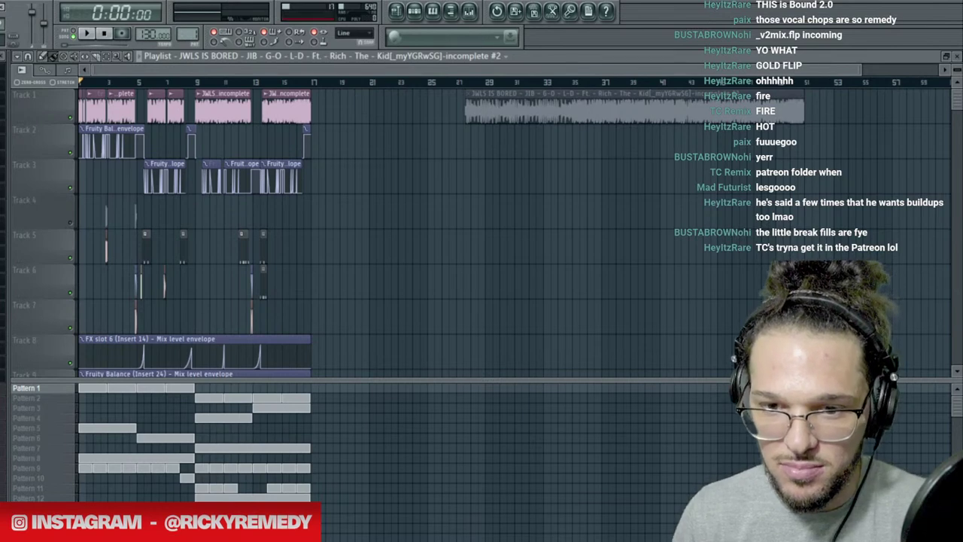
Start a new empty project and open Pattern 1's channel rack over the playlist.
key("ctrl+n")
left_click(409, 345)
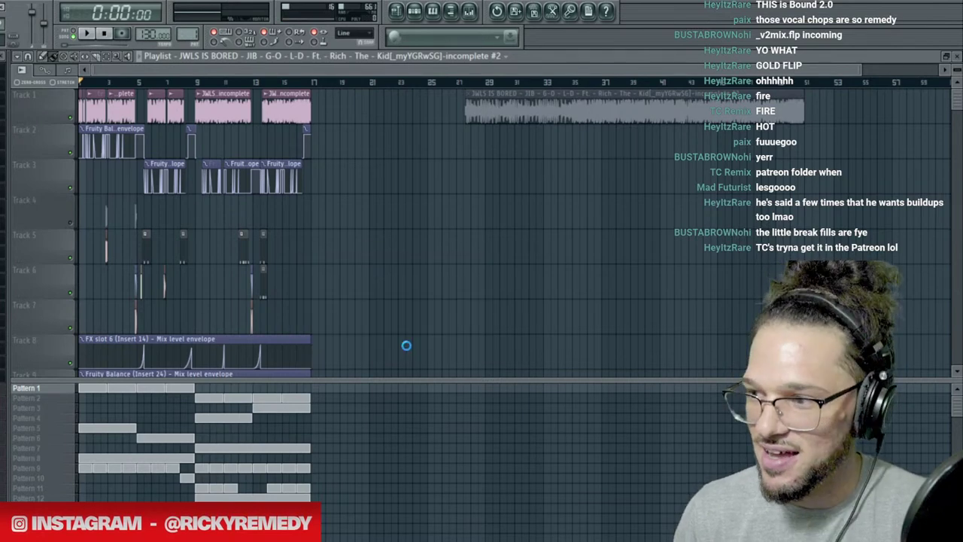
left_click(413, 11)
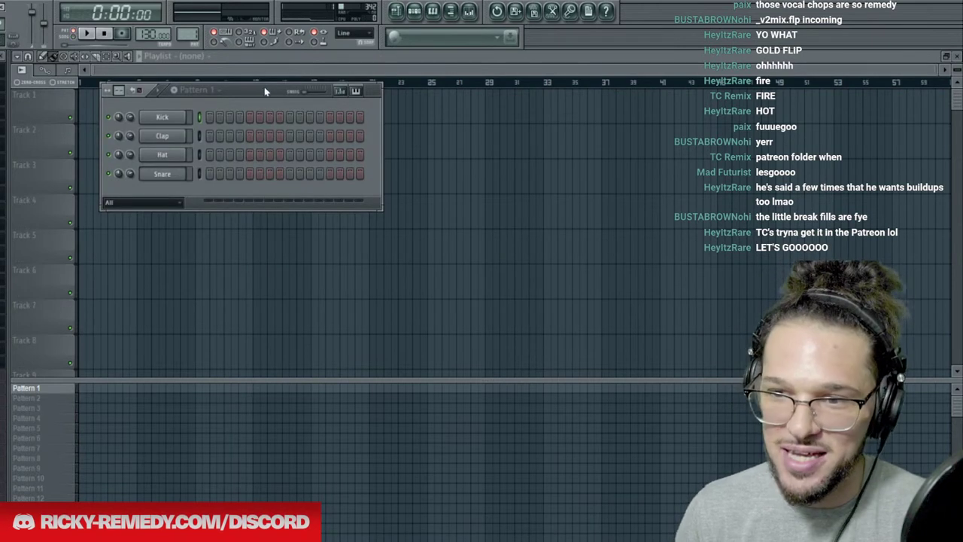
left_click_drag(253, 89, 255, 97)
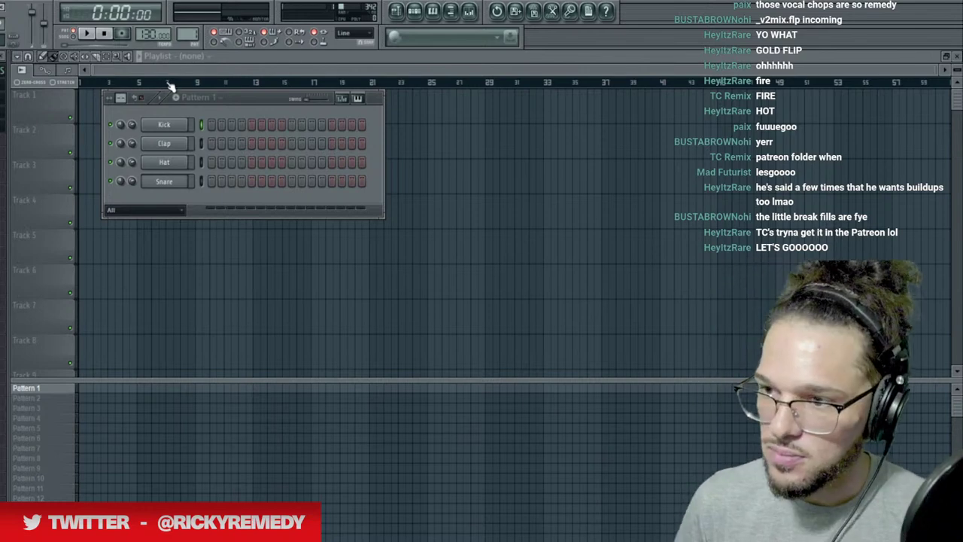
right_click(151, 129)
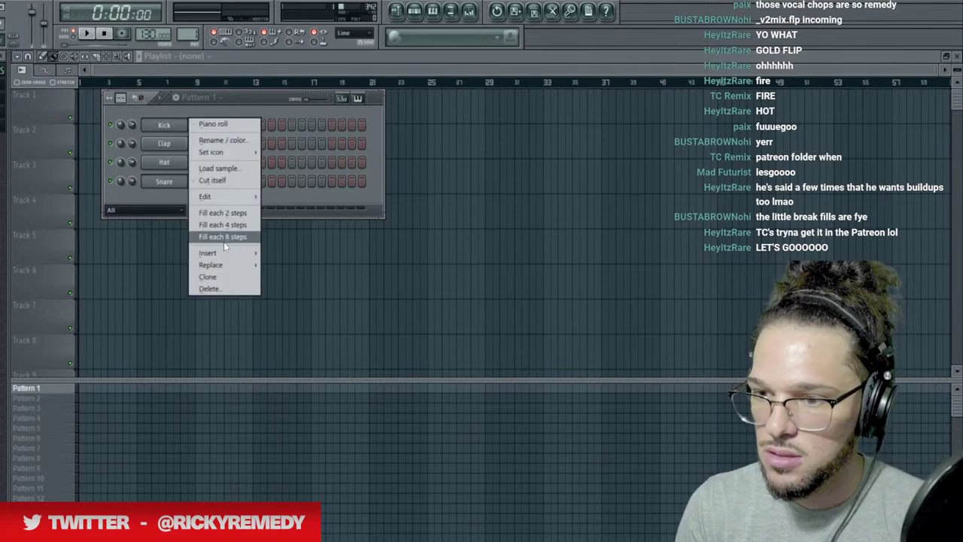
mouse_move(233, 256)
left_click(174, 202)
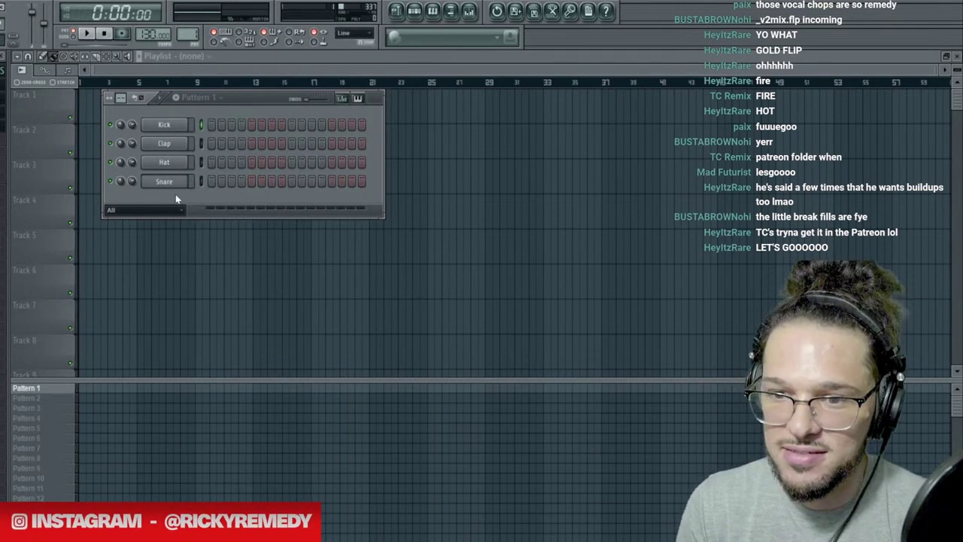
key("space")
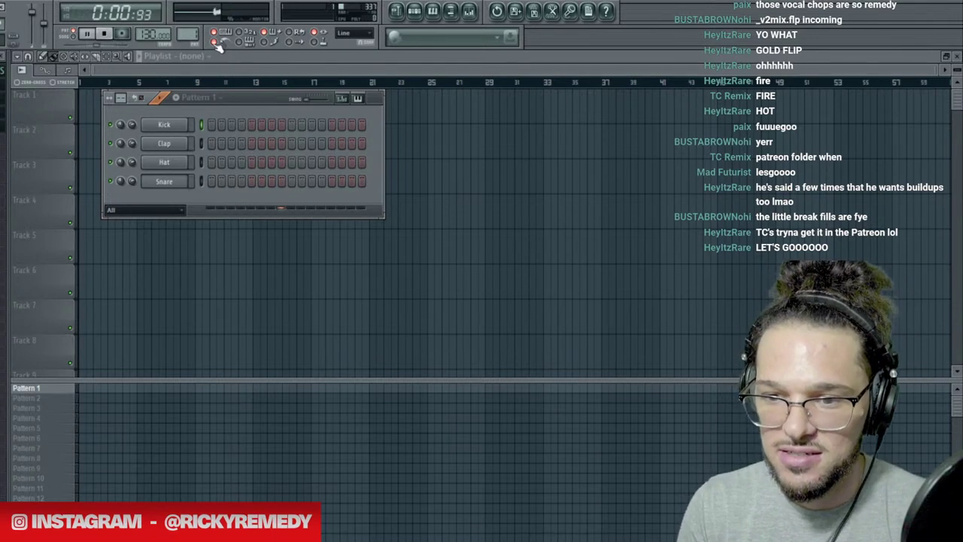
key("space")
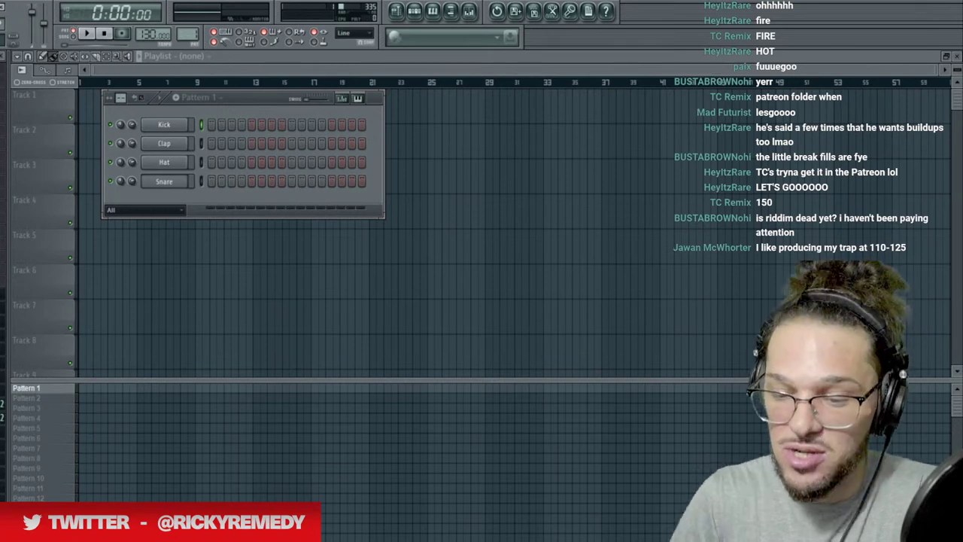
Switch to the web browser and search SoundCloud for "ricky remedy 100".
key("alt+Tab")
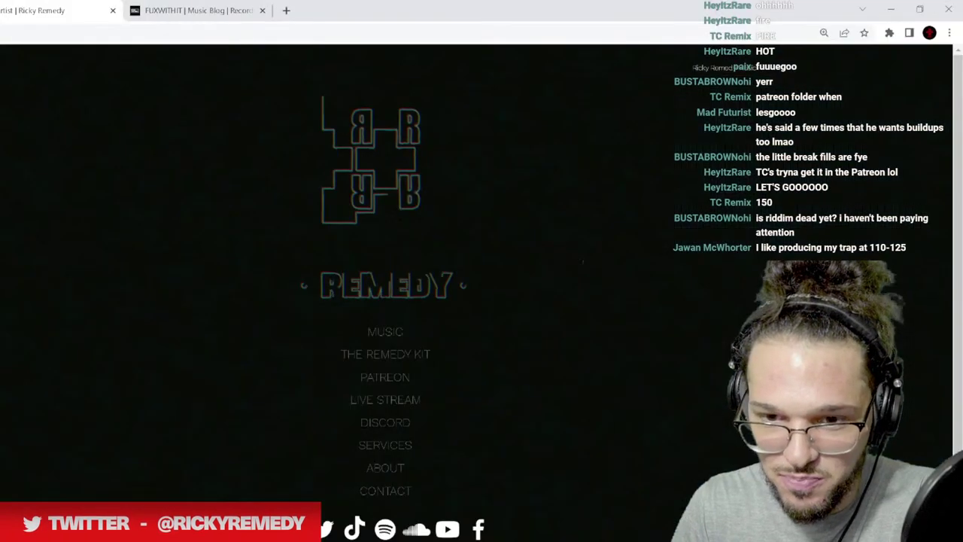
key("ctrl+shift+Tab")
scroll(361, 188, "down", 2)
scroll(322, 85, "up", 4)
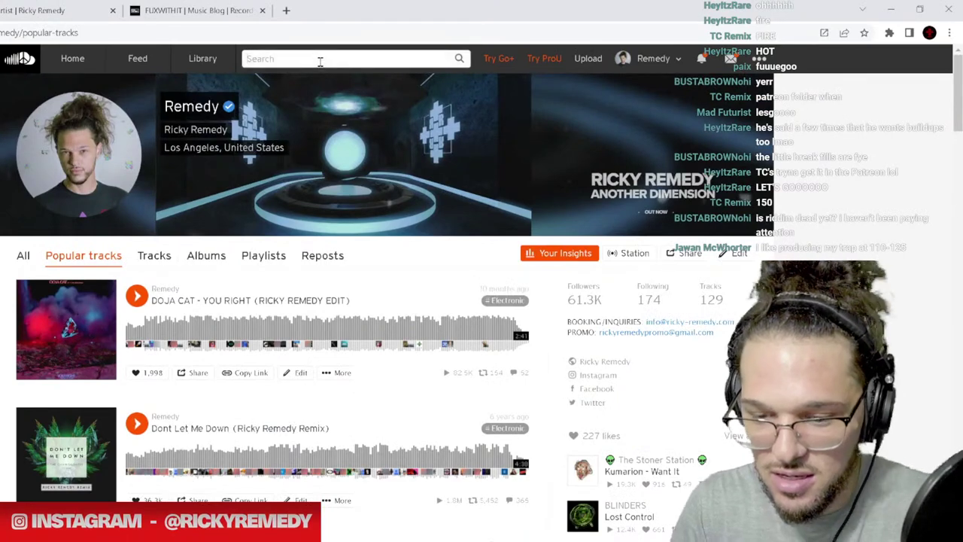
left_click(320, 58)
type("ricky remedy")
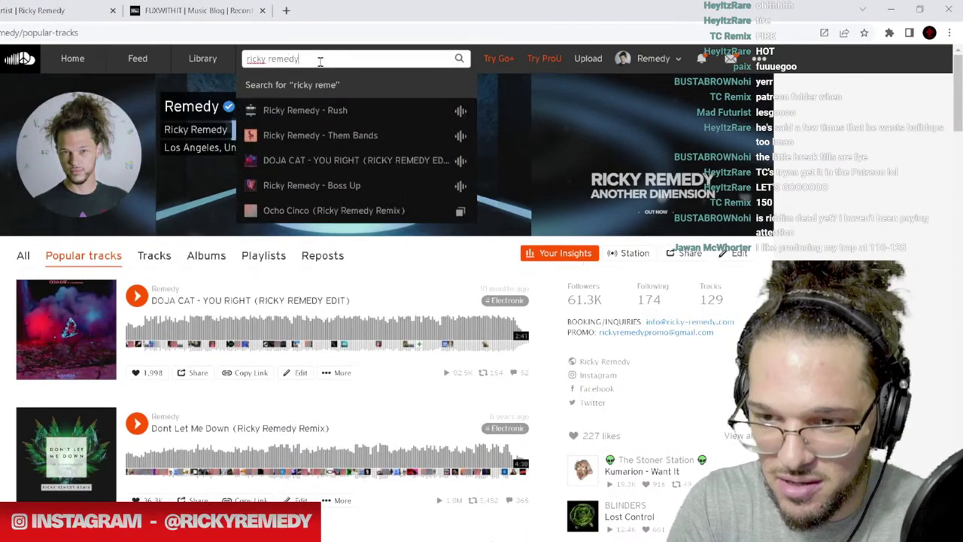
type(" 100")
key("Return")
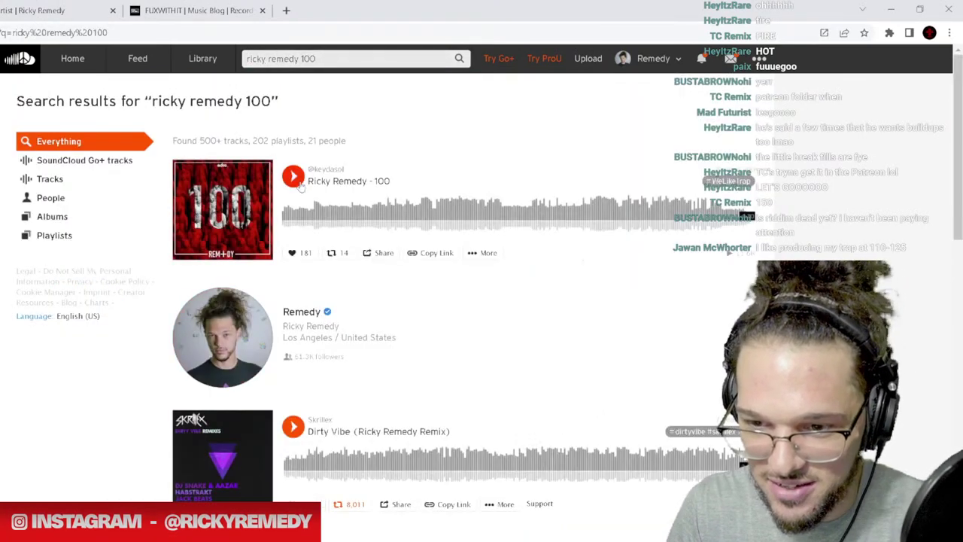
Reload the results page, play the track "Ricky Remedy - 100", skip ahead in it, and pause and resume playback.
left_click(294, 179)
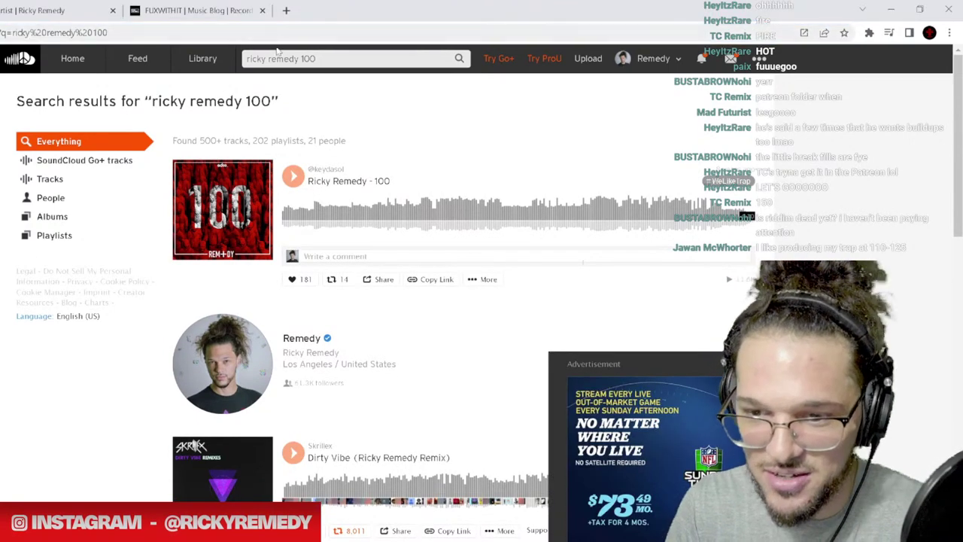
key("F5")
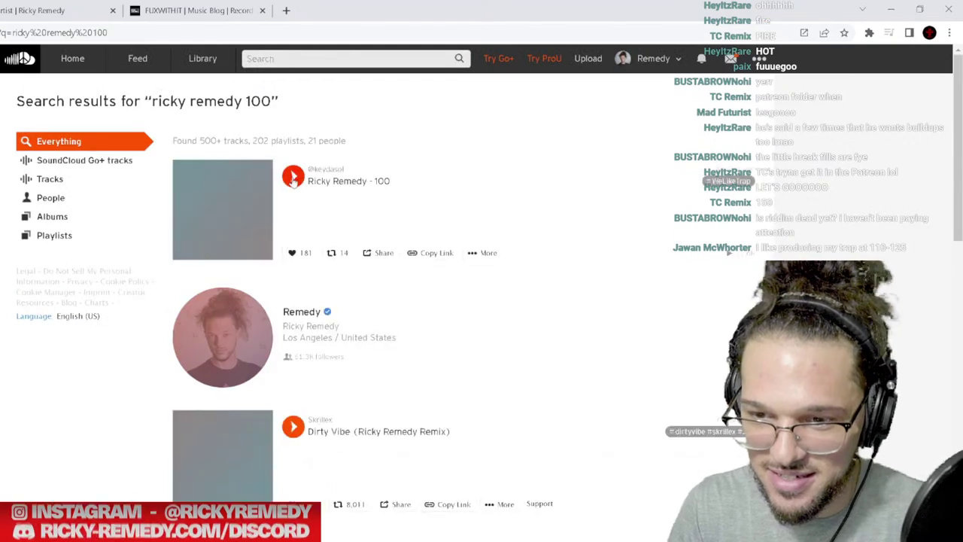
left_click(294, 177)
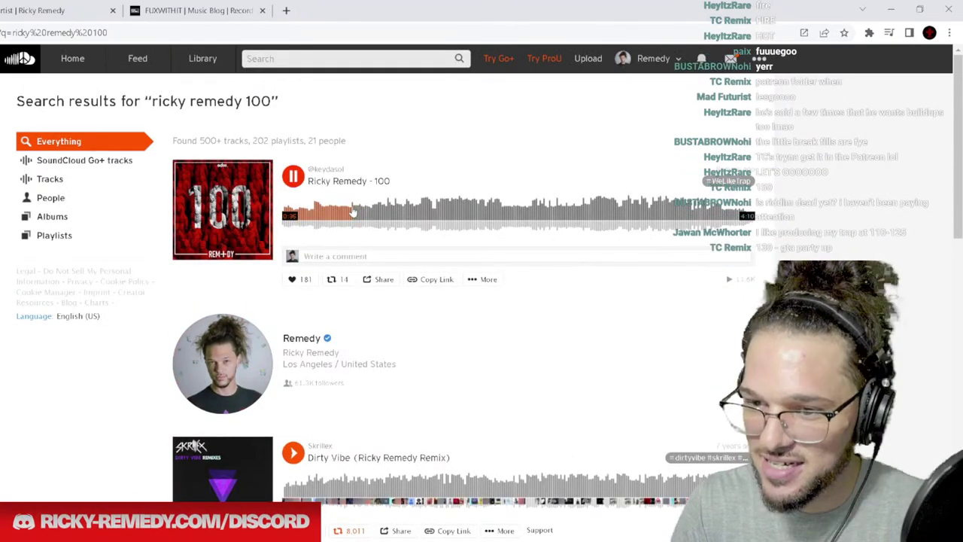
left_click(379, 214)
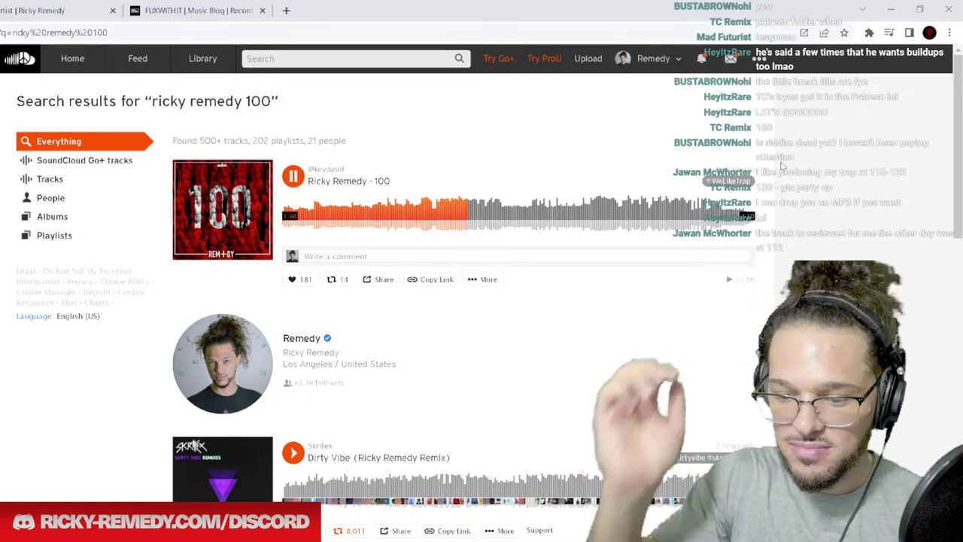
key("space")
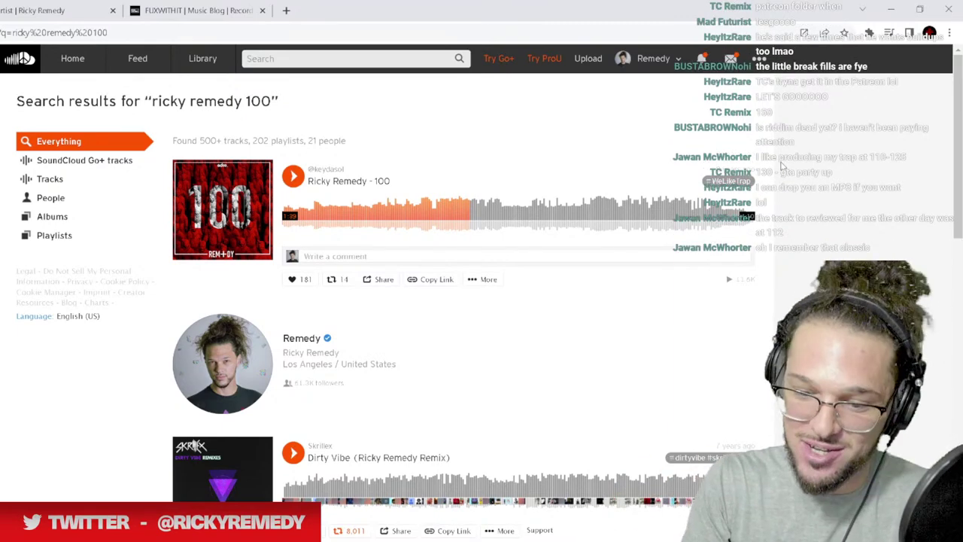
key("space")
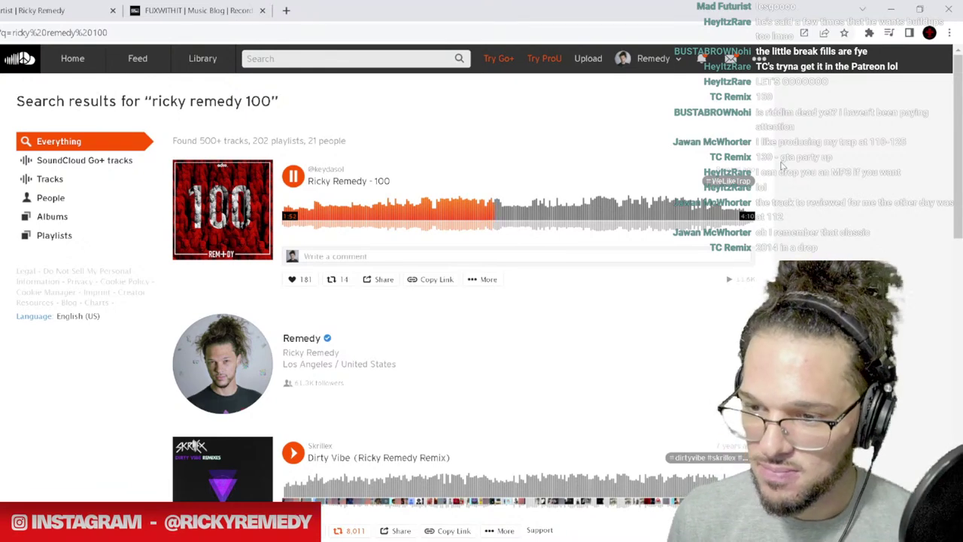
Skip to the later part of "Ricky Remedy - 100", listen in short stretches and pause the track.
left_click(610, 207)
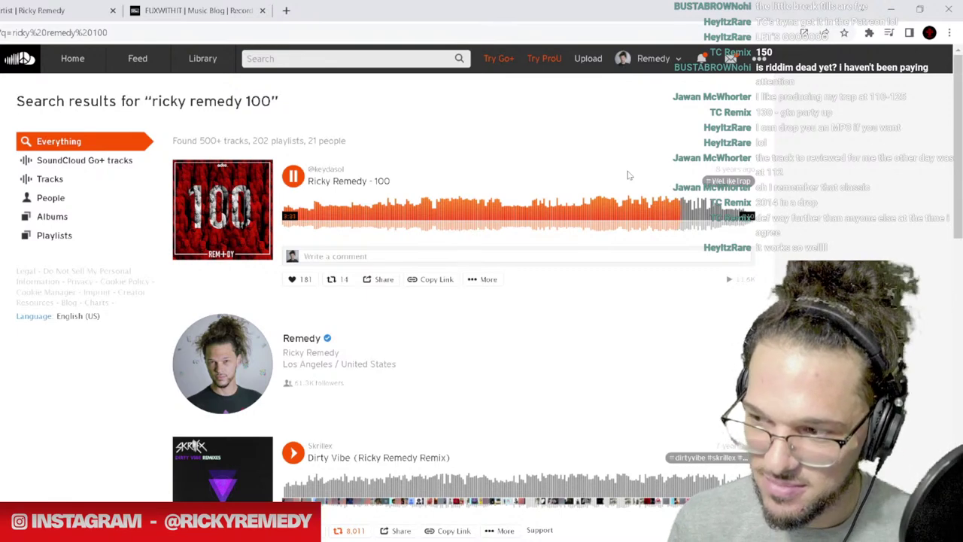
key("space")
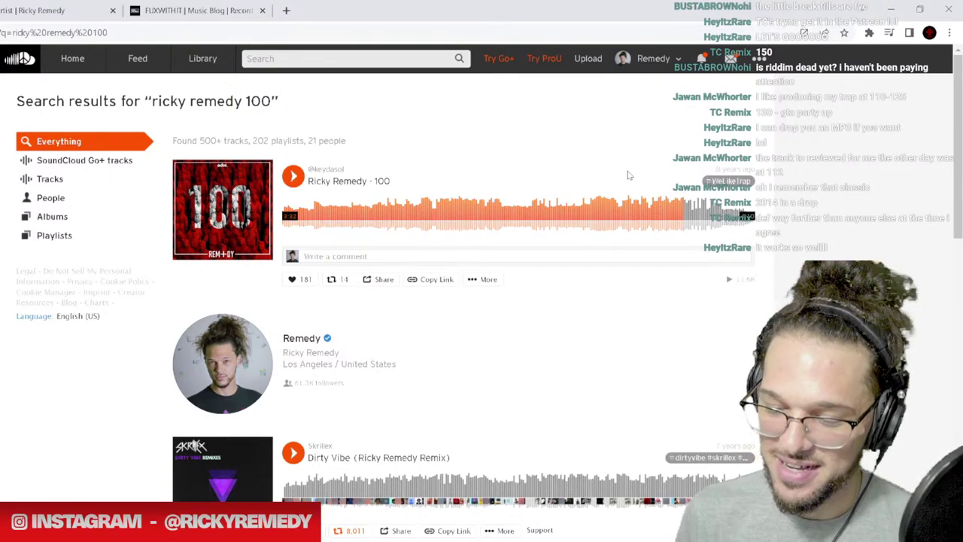
key("space")
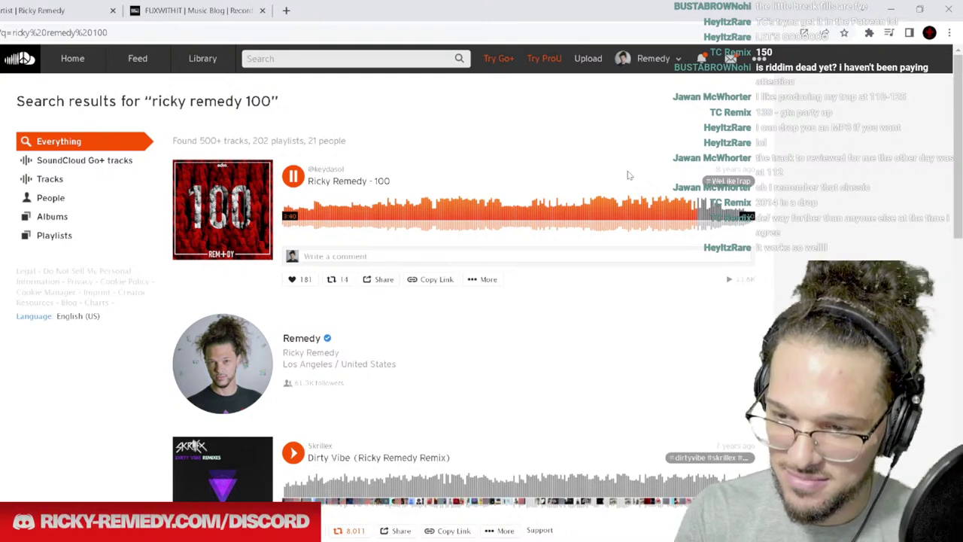
key("space")
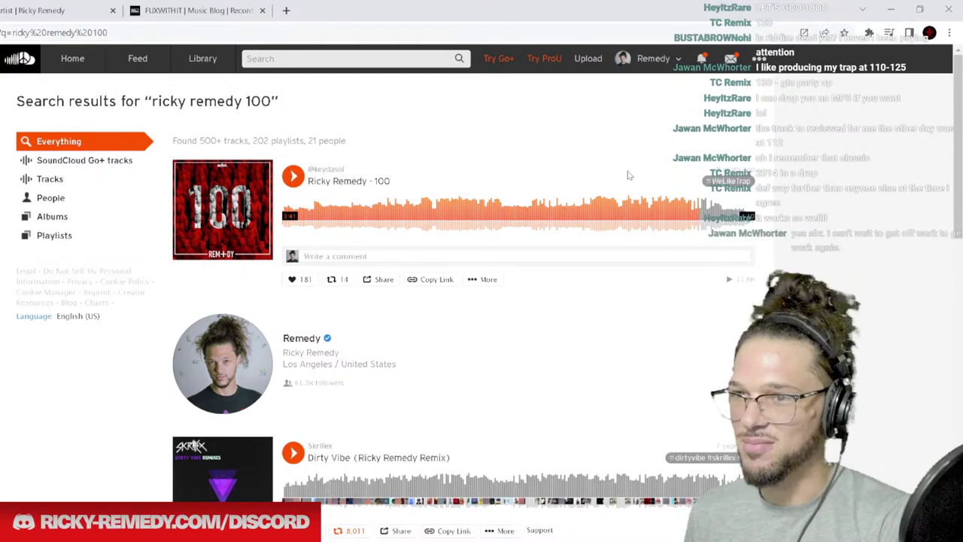
Return to SoundCloud and search it for "remedy countdown".
key("alt+Tab")
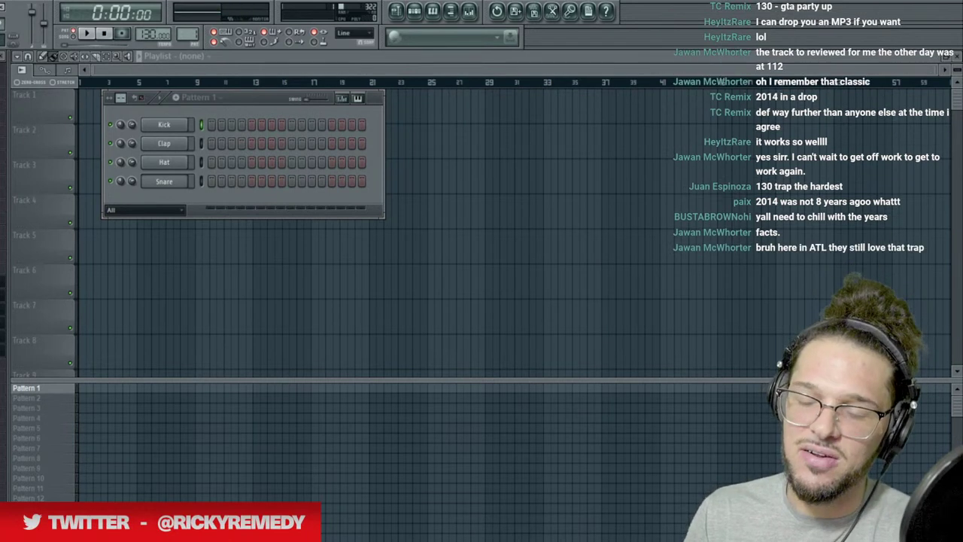
key("alt+Tab")
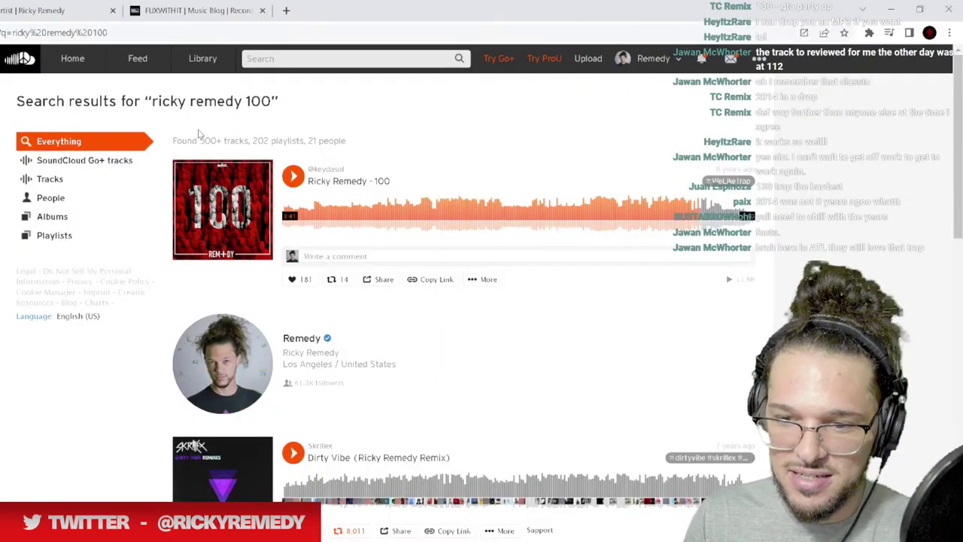
left_click(288, 62)
left_click(288, 59)
type("remedy ")
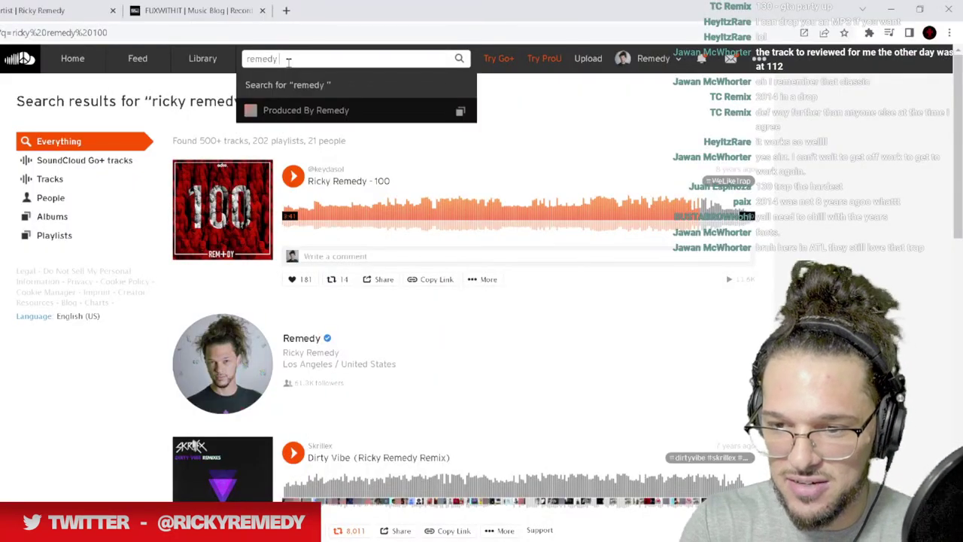
type("countdown")
key("Return")
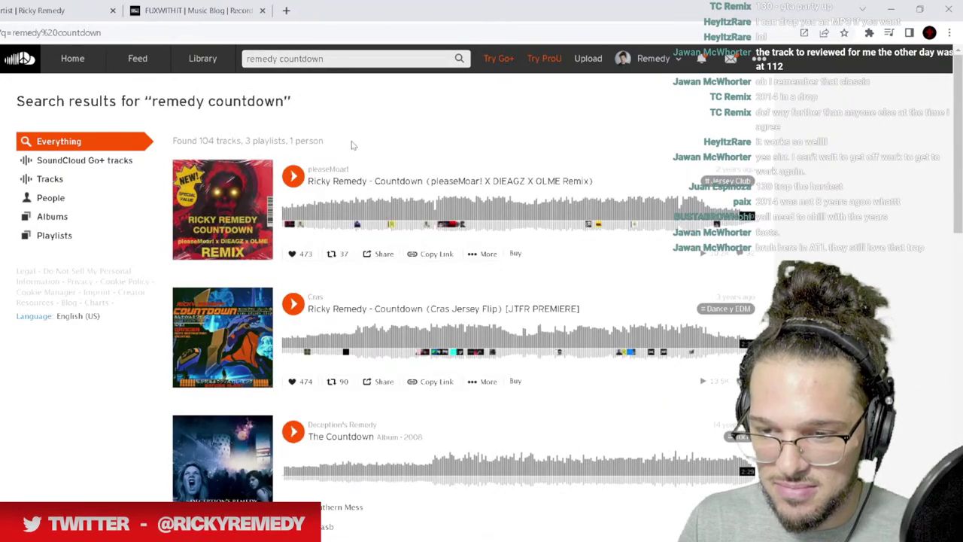
Look through the "remedy countdown" results, return to the top of the list and minimize the browser to get back to FL Studio.
scroll(348, 153, "down", 10)
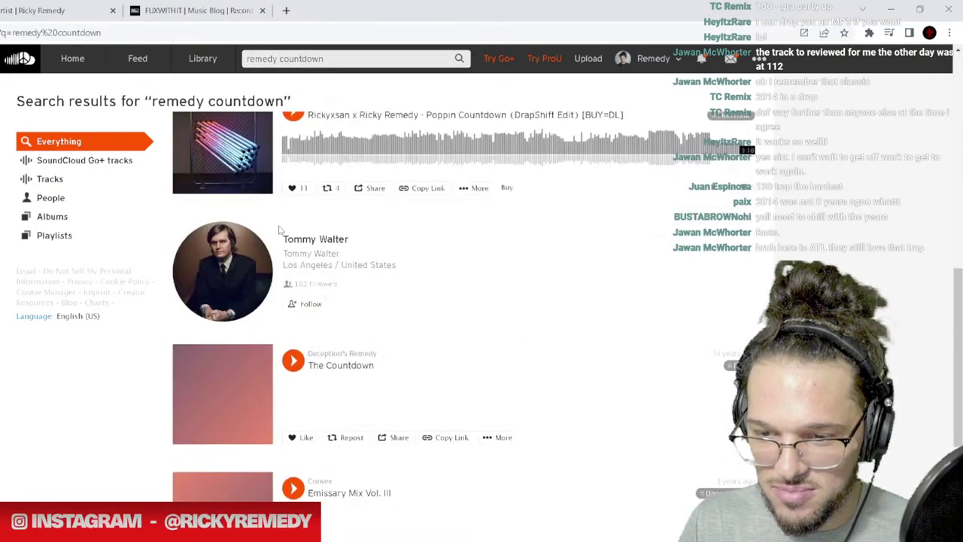
scroll(283, 229, "down", 3)
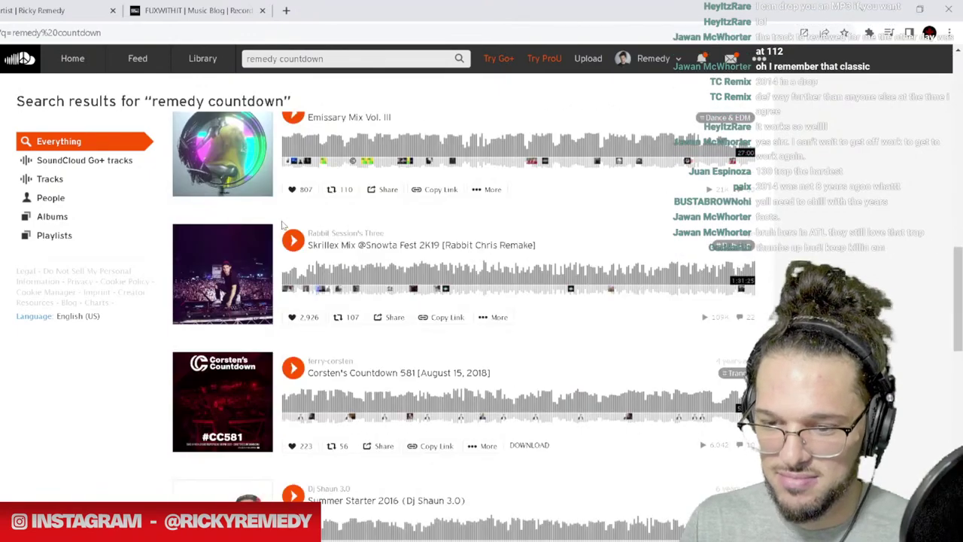
scroll(124, 292, "up", 15)
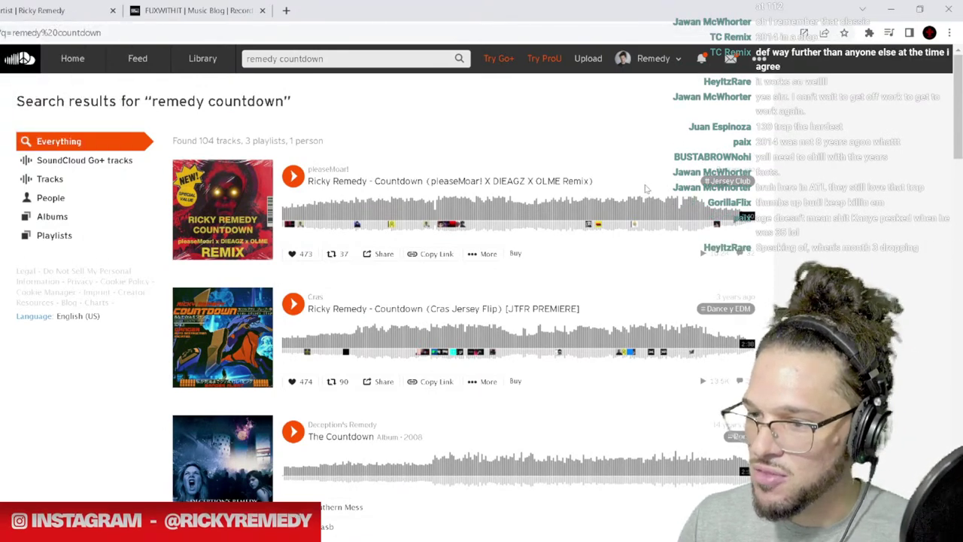
left_click(891, 9)
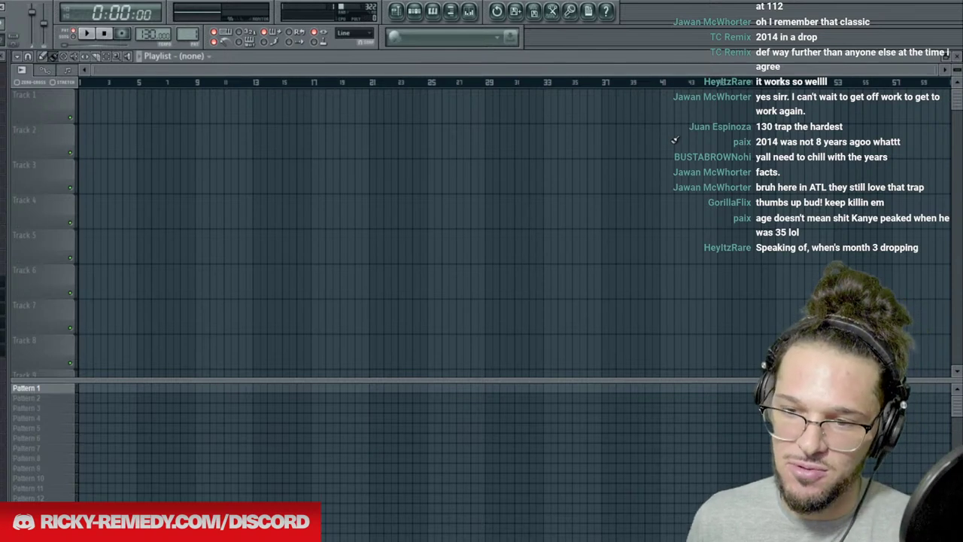
Reopen the channel rack, add the REMEDY SYNTH_3 sample as a new channel below Snare and adjust its ring modulation in the legacy effects.
left_click(416, 12)
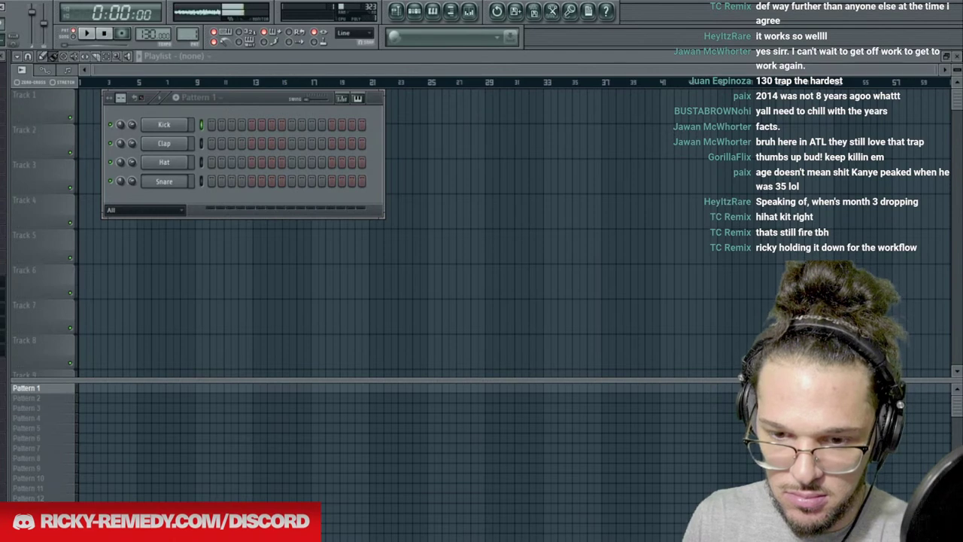
left_click_drag(102, 248, 160, 201)
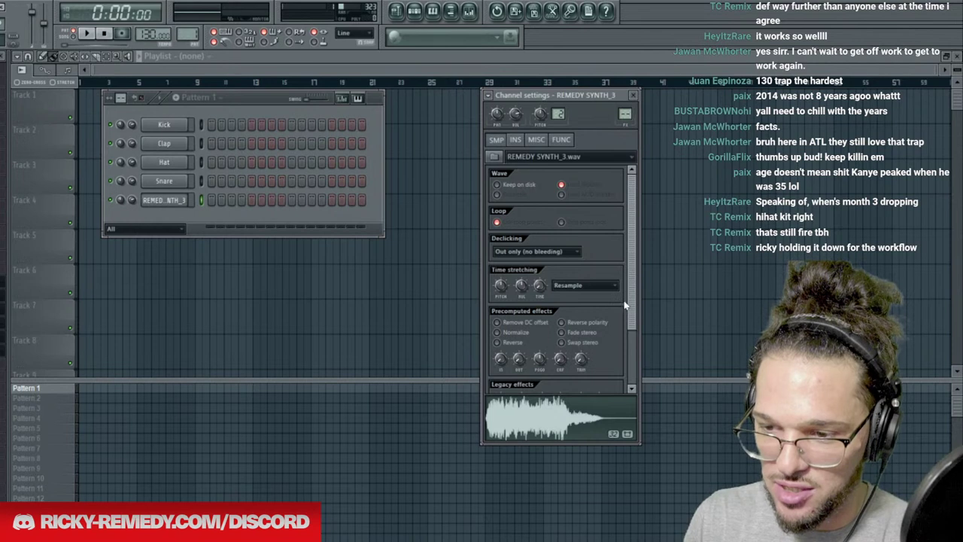
scroll(624, 305, "down", 3)
left_click_drag(562, 348, 558, 348)
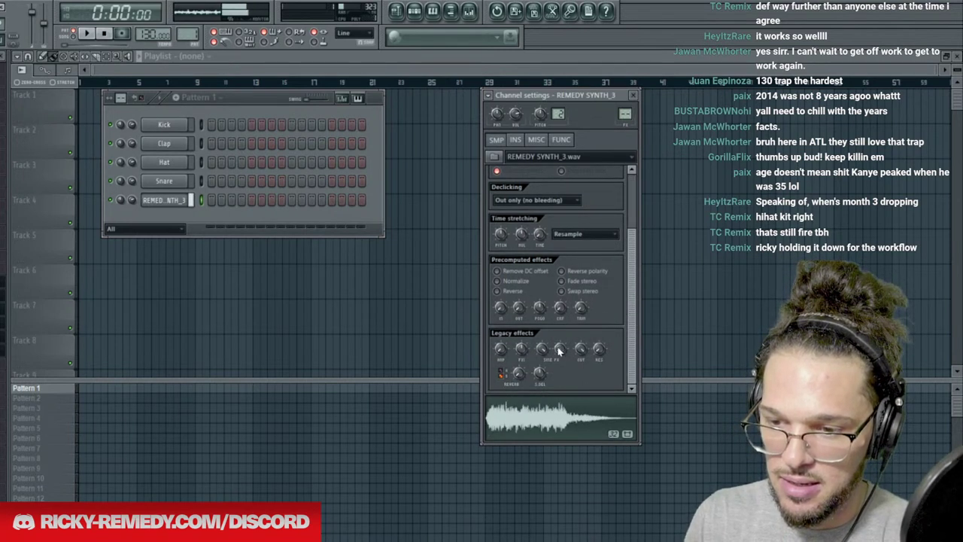
Swap the synth channel's sample for REMEDY SYNTH_4, readjust its ring modulation and shorten the sound with the precomputed fade-out.
key("ctrl+z")
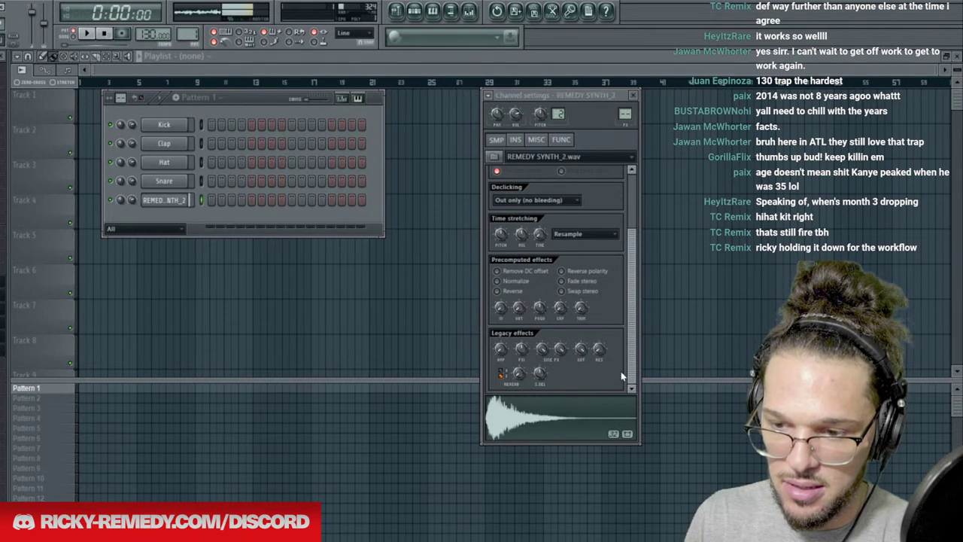
key("alt+Right")
key("alt+Right")
left_click_drag(558, 346, 562, 353)
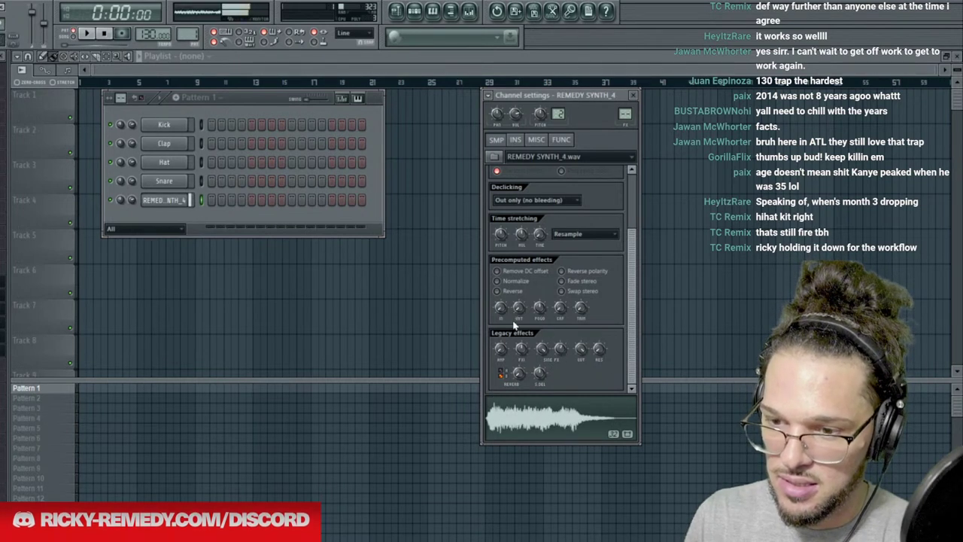
left_click_drag(518, 315, 524, 313)
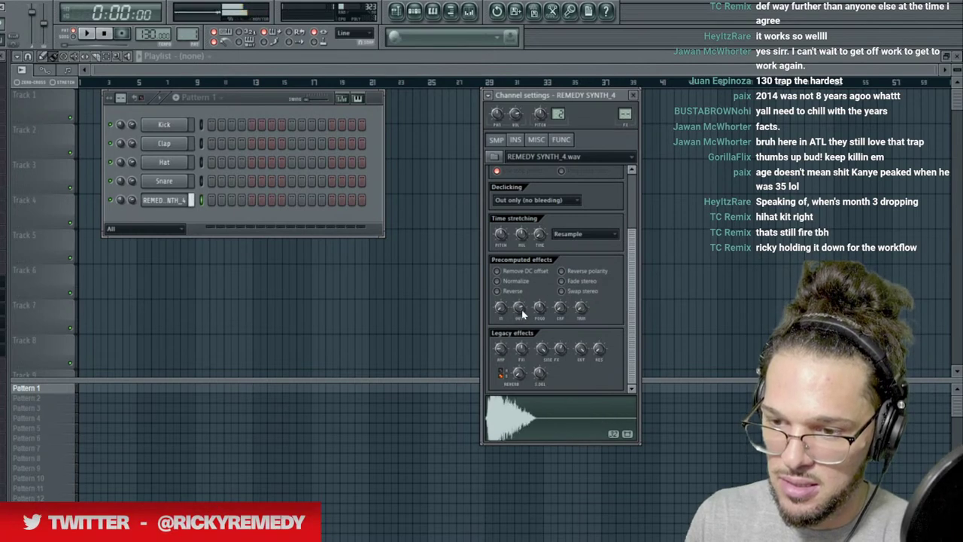
Shape the REMEDY SYNTH_4 channel's volume envelope and audition the sound with a few notes.
left_click(515, 140)
left_click_drag(510, 216, 540, 207)
key("q")
key("q")
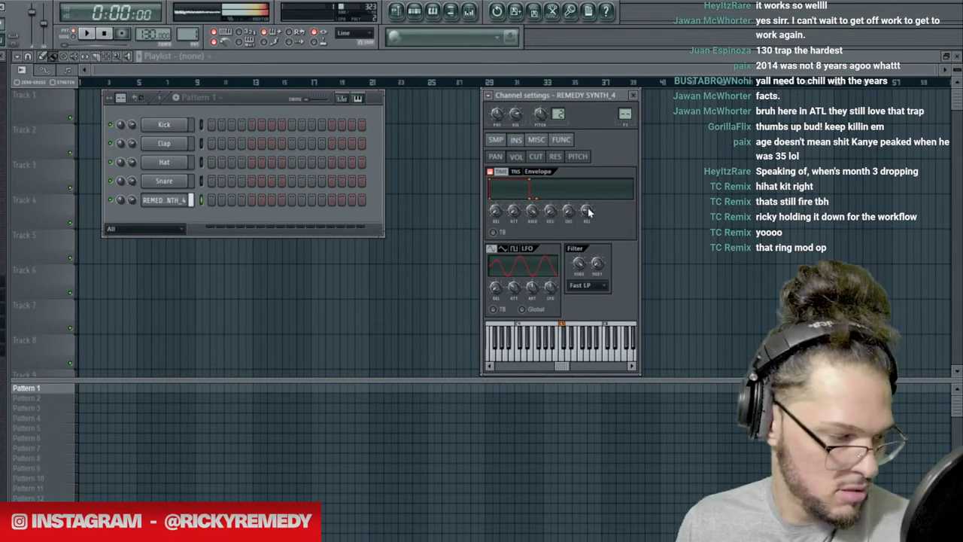
Return to the sample settings and add the REMEDY SYNTH_5 sample as a new channel below REMEDY SYNTH_4.
left_click(497, 139)
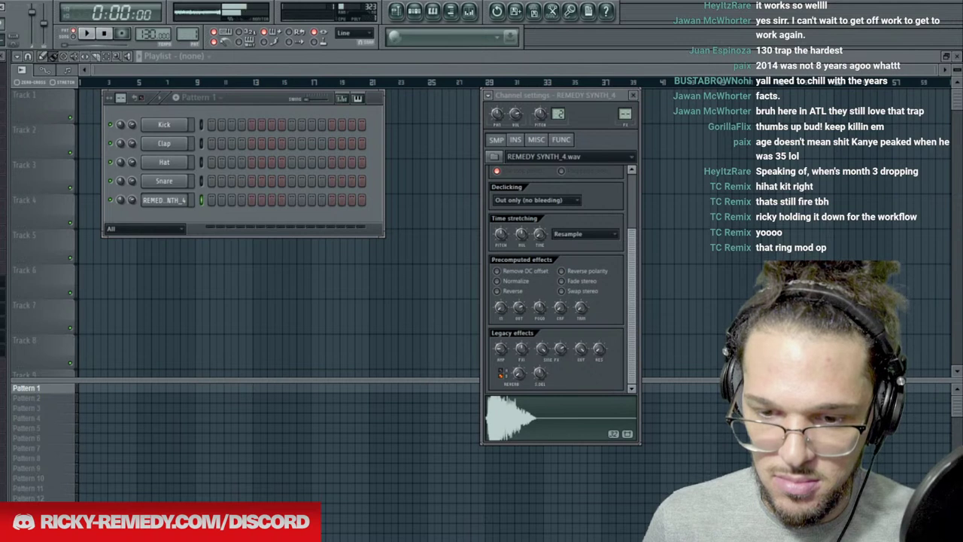
left_click_drag(84, 294, 188, 243)
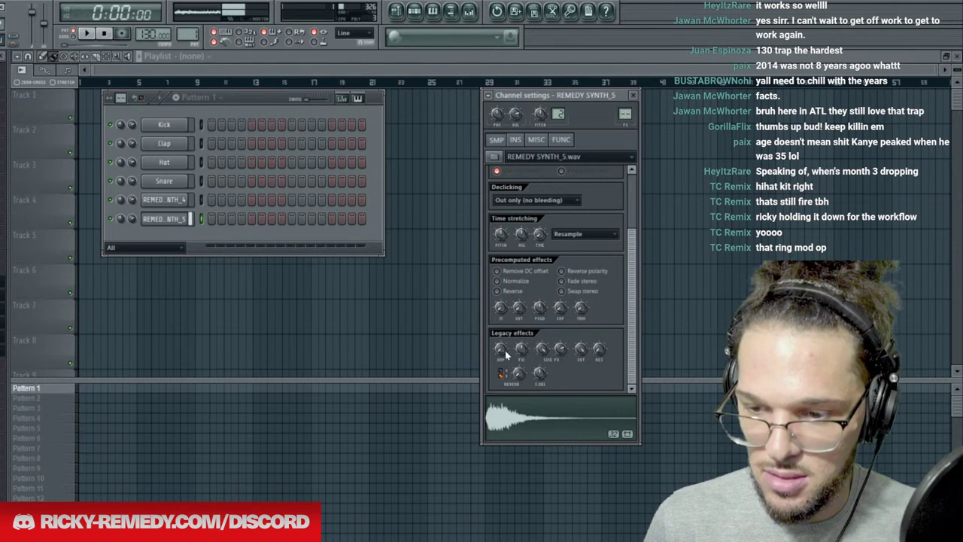
Adjust the ring modulation and boost of the REMEDY SYNTH_5 sample in the legacy effects.
left_click_drag(556, 352, 544, 349)
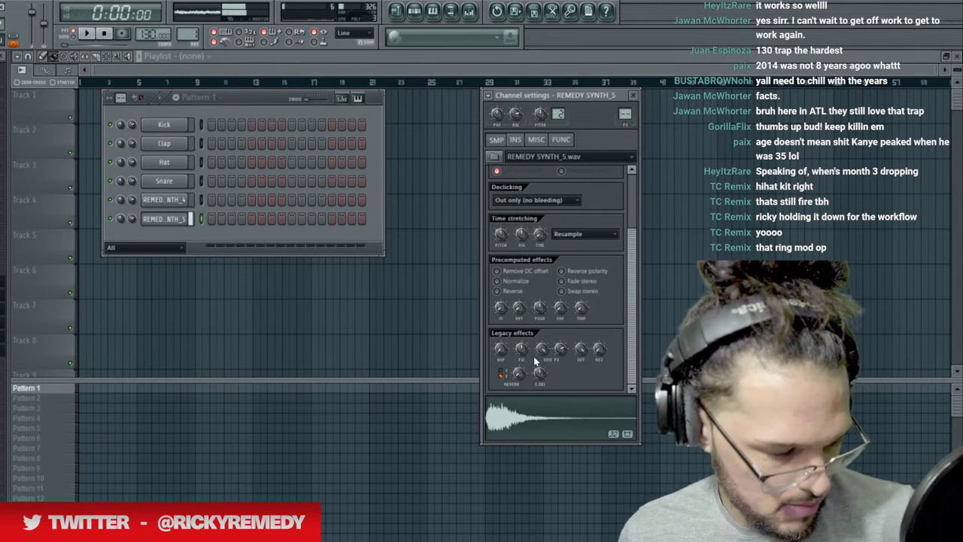
left_click_drag(500, 351, 499, 355)
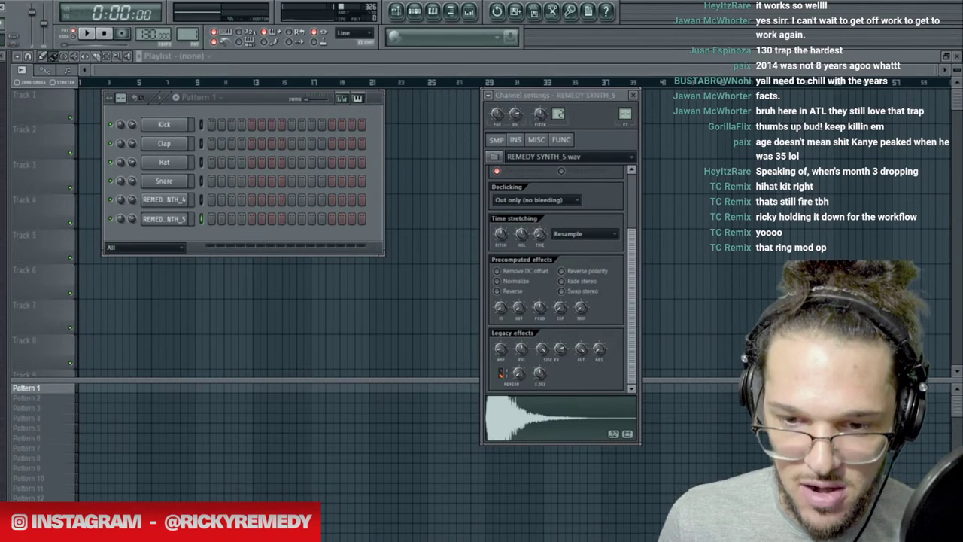
Insert a Sytrus channel above REMEDY SYNTH_5 and load its "sustained 808 2" preset.
right_click(188, 216)
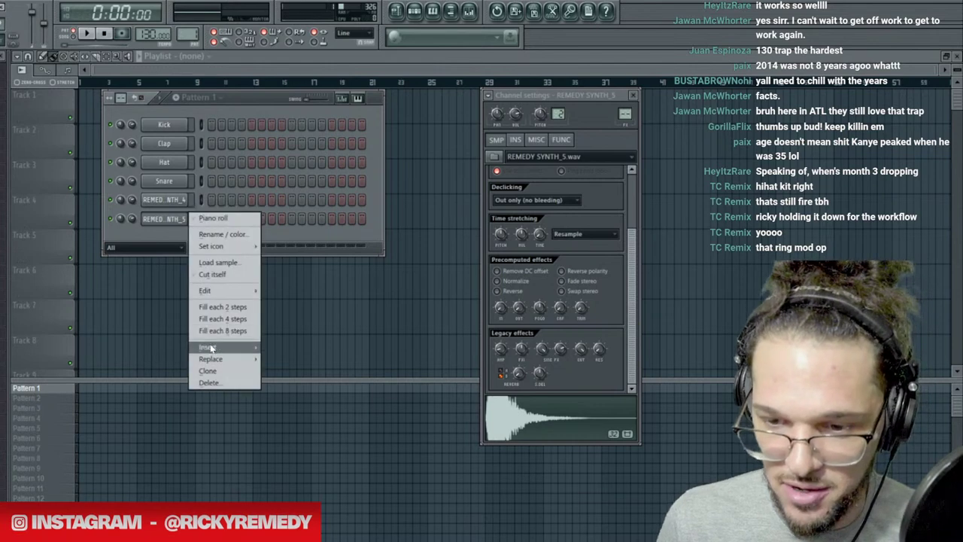
mouse_move(207, 347)
left_click(407, 83)
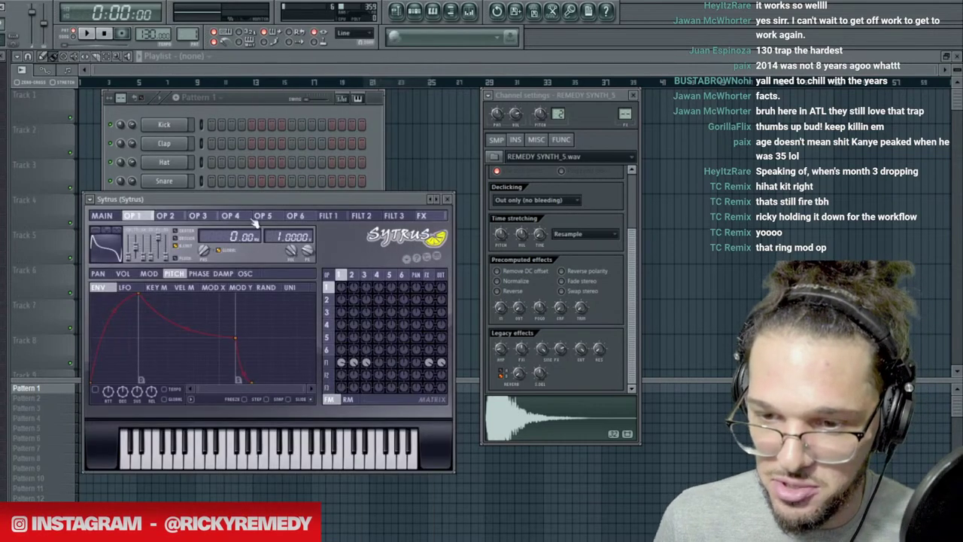
left_click(92, 205)
mouse_move(106, 210)
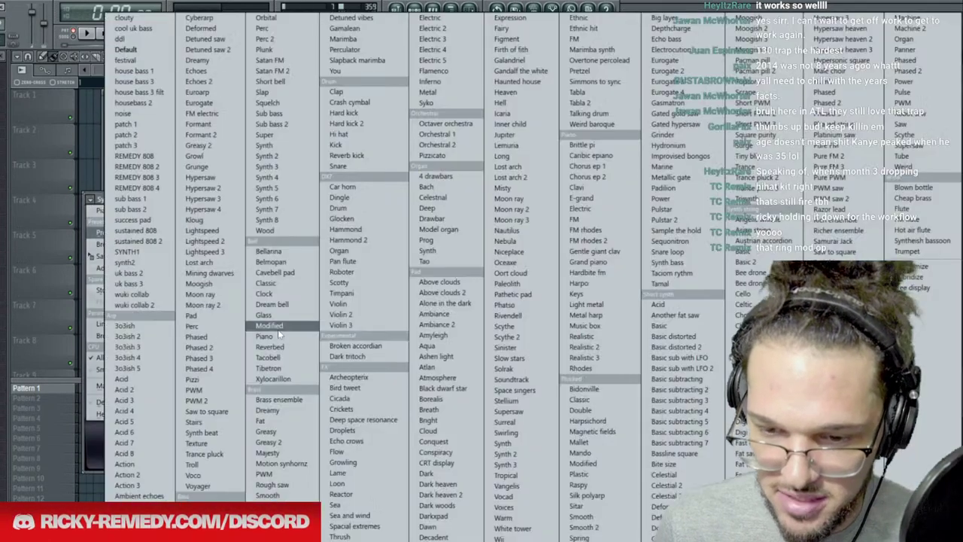
left_click(155, 241)
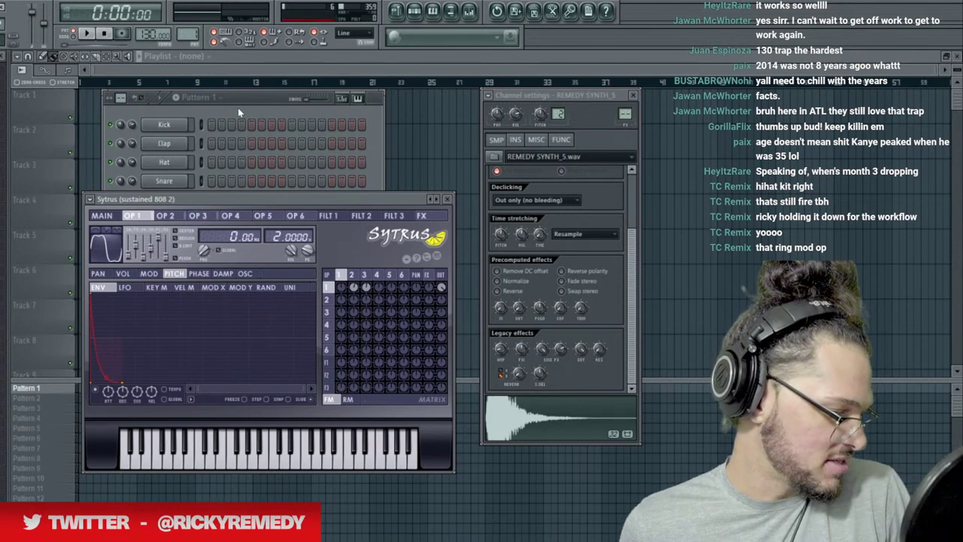
Open the piano roll of the sustained 808 2 channel, raise its window and bring the lower octaves into view.
left_click(256, 93)
right_click(188, 218)
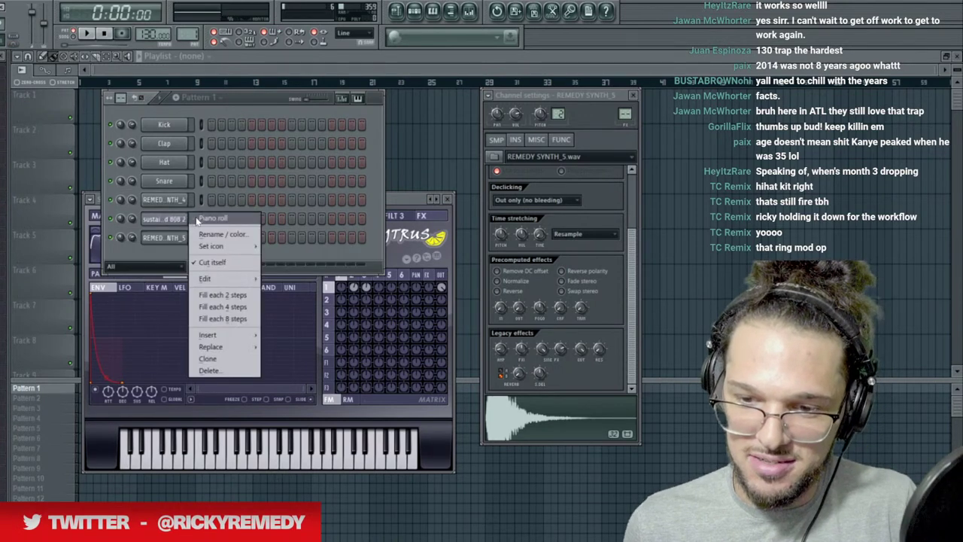
left_click(197, 224)
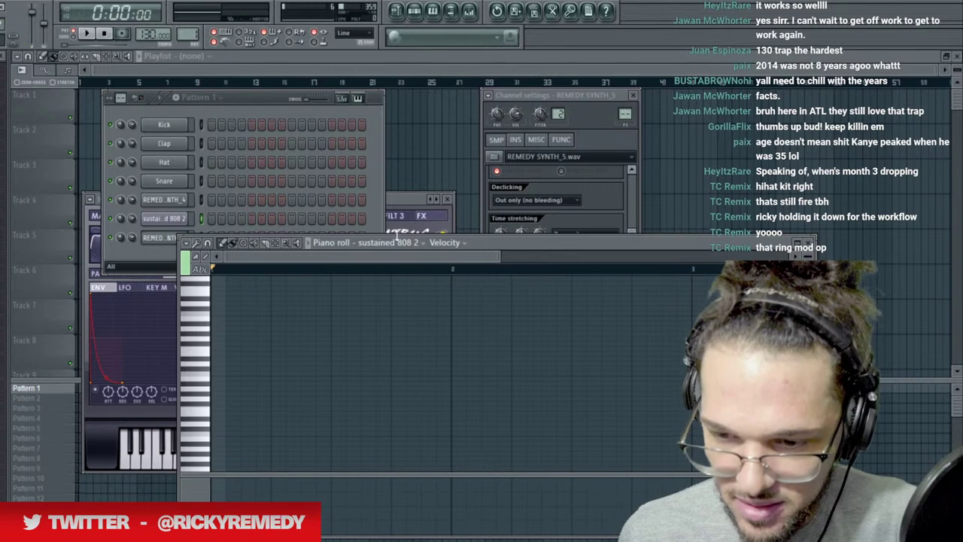
left_click_drag(559, 235, 561, 136)
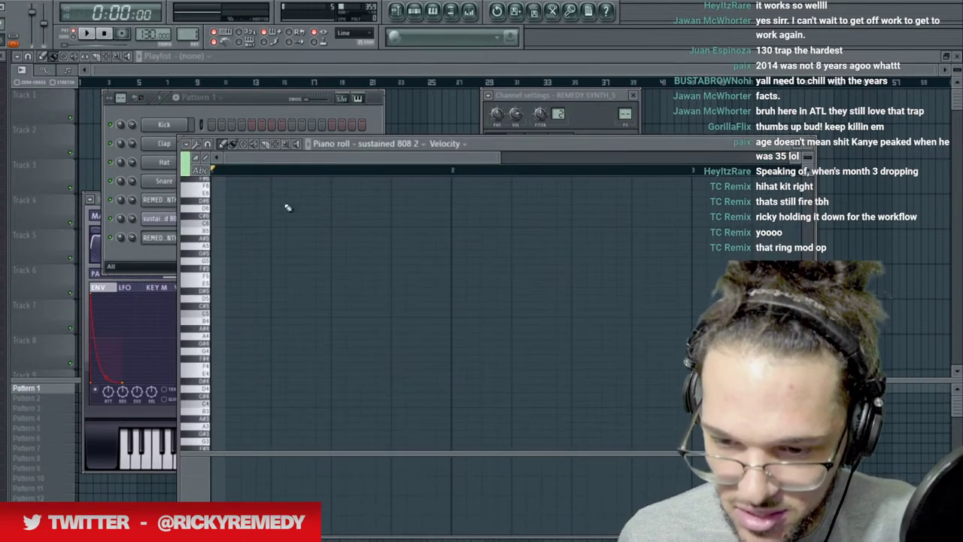
scroll(281, 325, "down", 10)
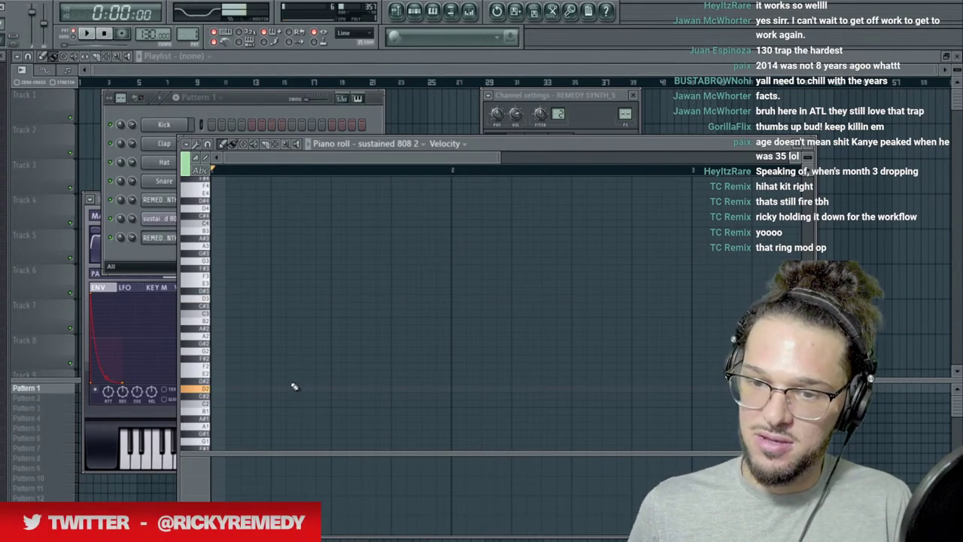
Route the sustained 808 2 channel to mixer track 5 and add Soundgoodizer to that track.
left_click(158, 221)
left_click(588, 123)
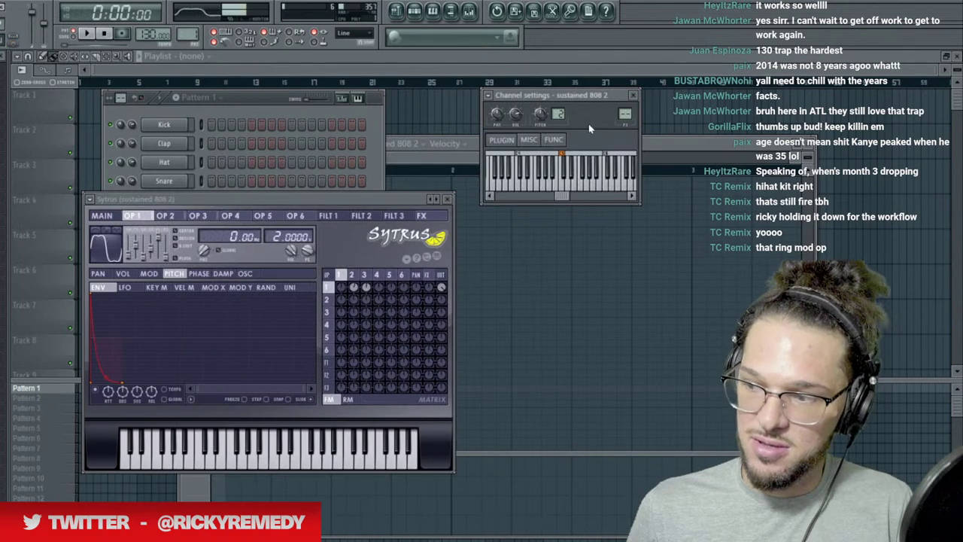
left_click(672, 143)
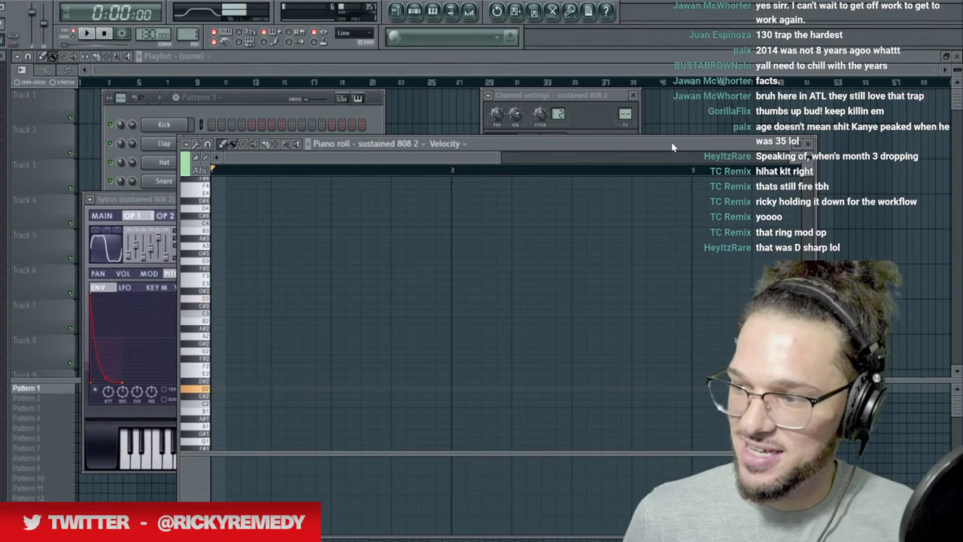
left_click(592, 109)
key("ctrl+l")
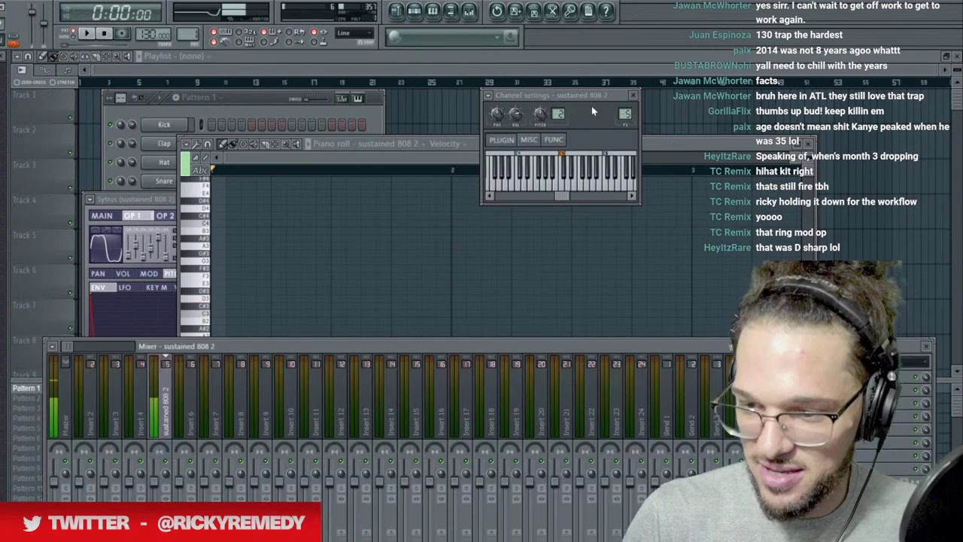
left_click(793, 376)
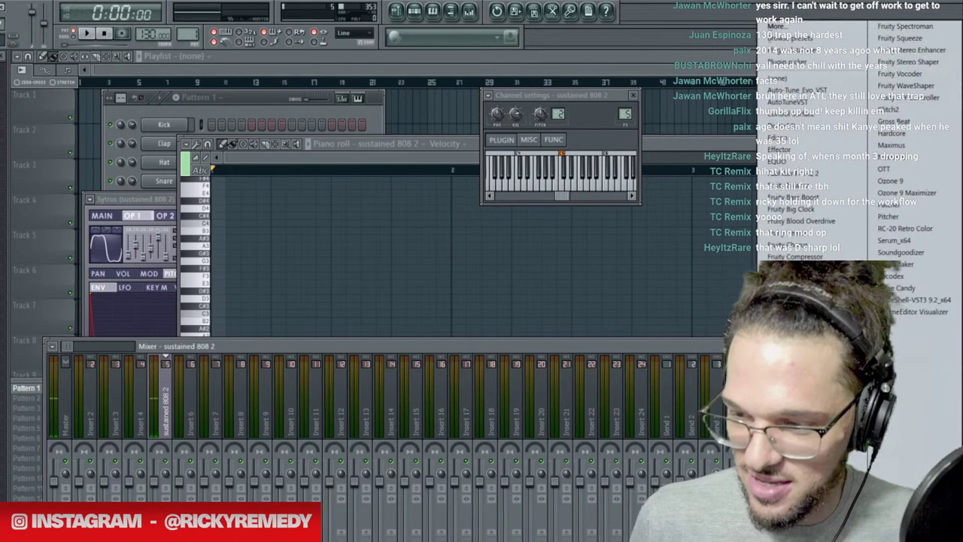
left_click(901, 252)
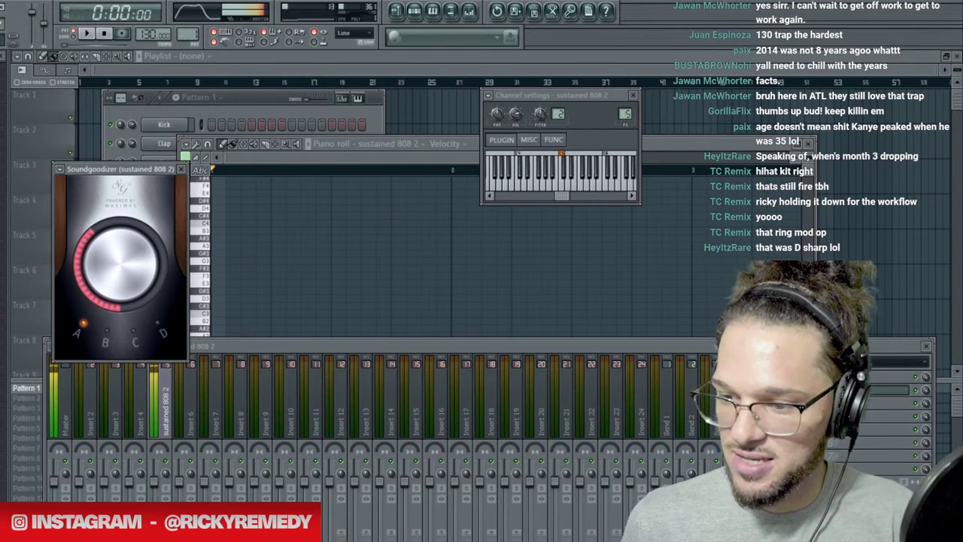
Load RBass Mono through WaveShell-VST3 on the 808's mixer track with intensity 15.0 dB and frequency 49 Hz.
left_click(745, 390)
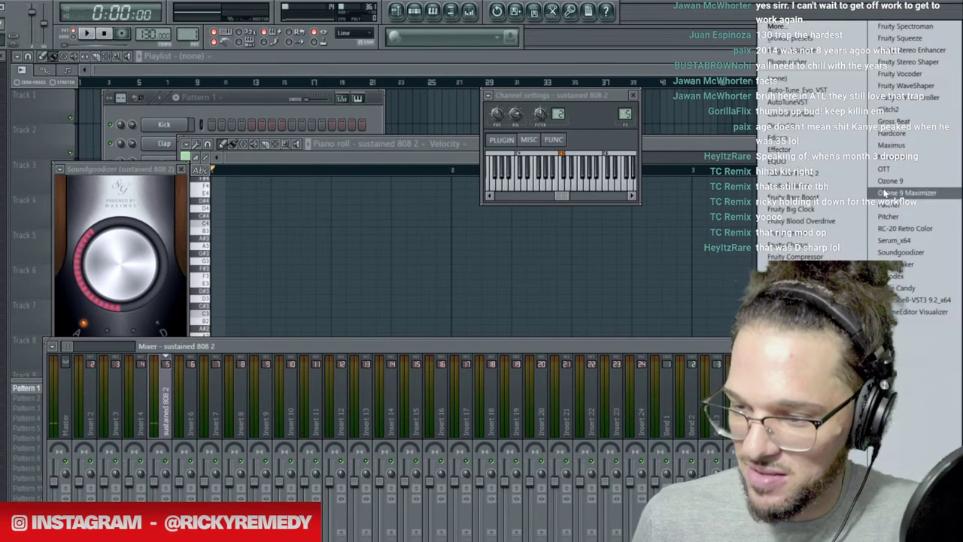
left_click(931, 300)
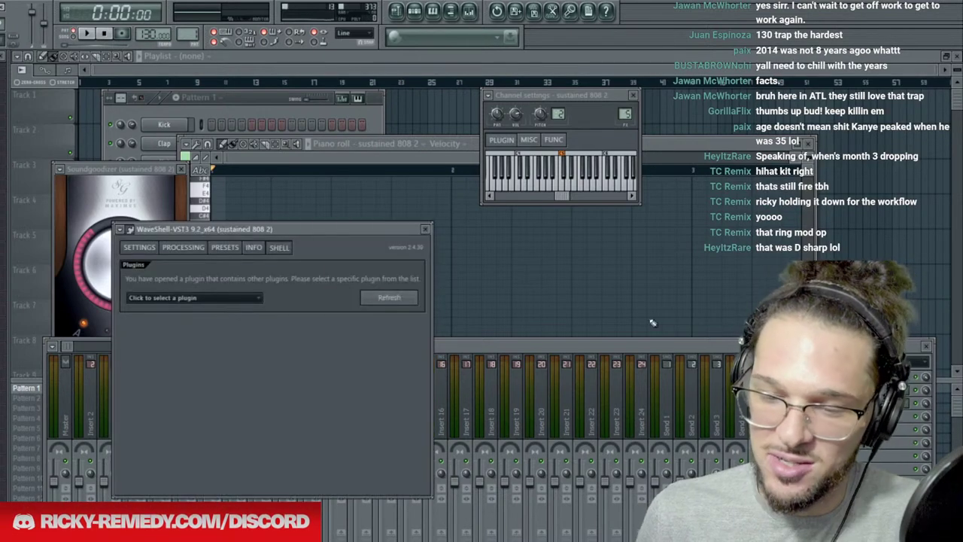
left_click(195, 297)
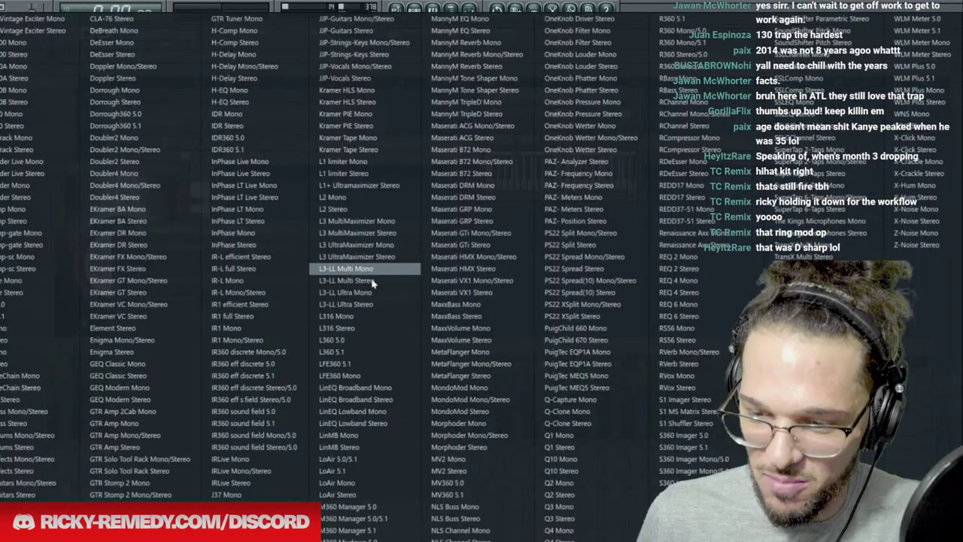
left_click(691, 79)
left_click_drag(191, 359, 191, 333)
left_click_drag(219, 291, 207, 291)
Add Fruity Soft Clipper to the 808's mixer track and set the RBass gain to -2.8 dB and frequency to 51 Hz.
left_click(782, 415)
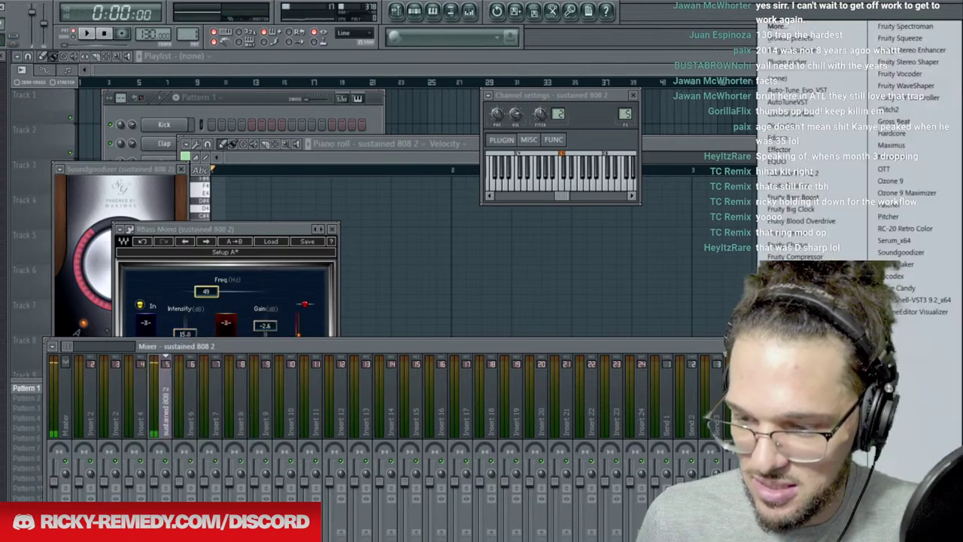
left_click(797, 525)
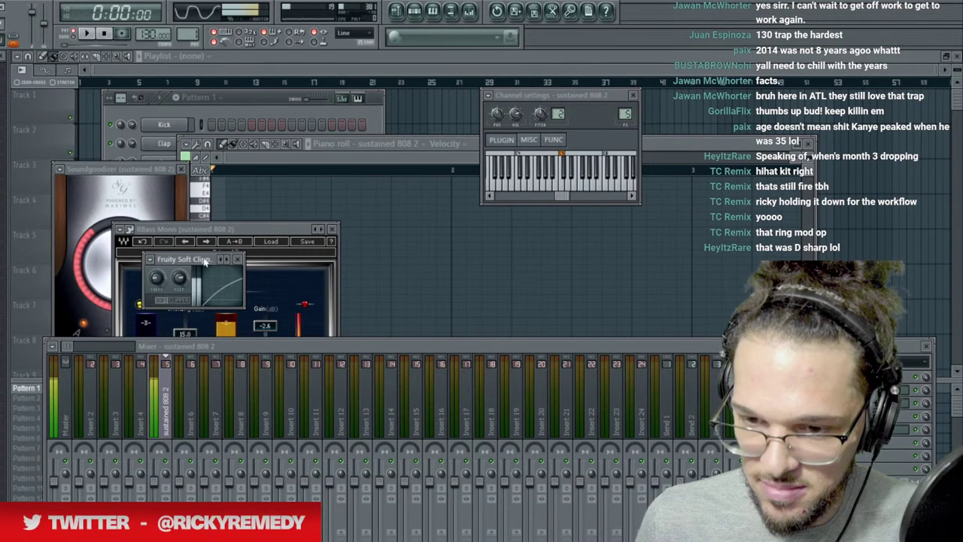
left_click(262, 234)
left_click_drag(265, 325, 265, 327)
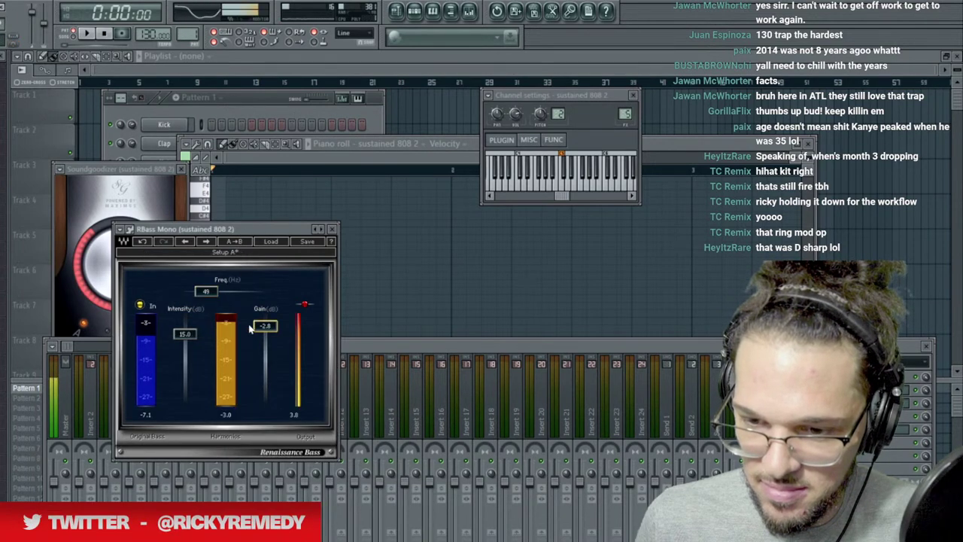
mouse_move(206, 291)
left_mouse_down()
mouse_move(198, 296)
mouse_move(216, 292)
left_mouse_up()
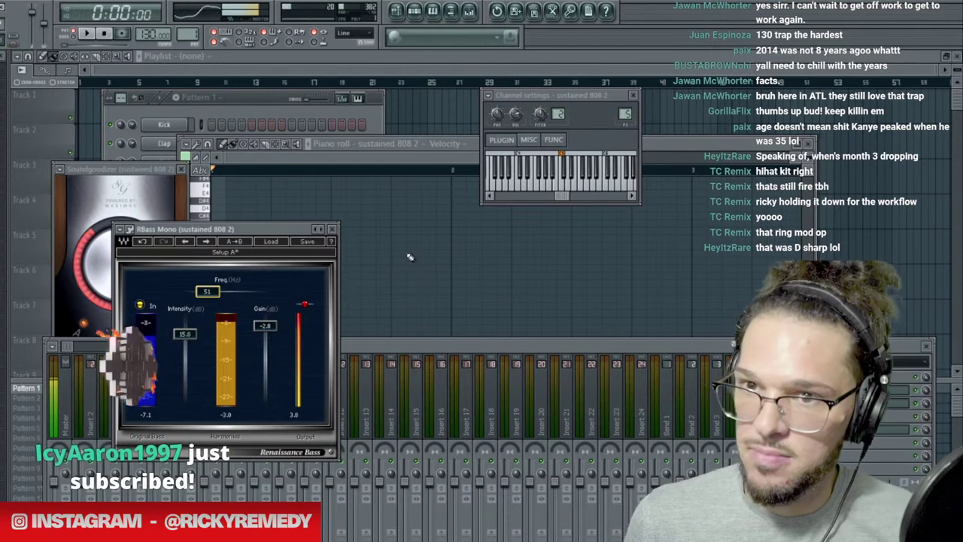
Audition the REMEDY SYNTH_5 channel, switch to sustained 808 2 and record a bassline into Pattern 1.
left_click(275, 104)
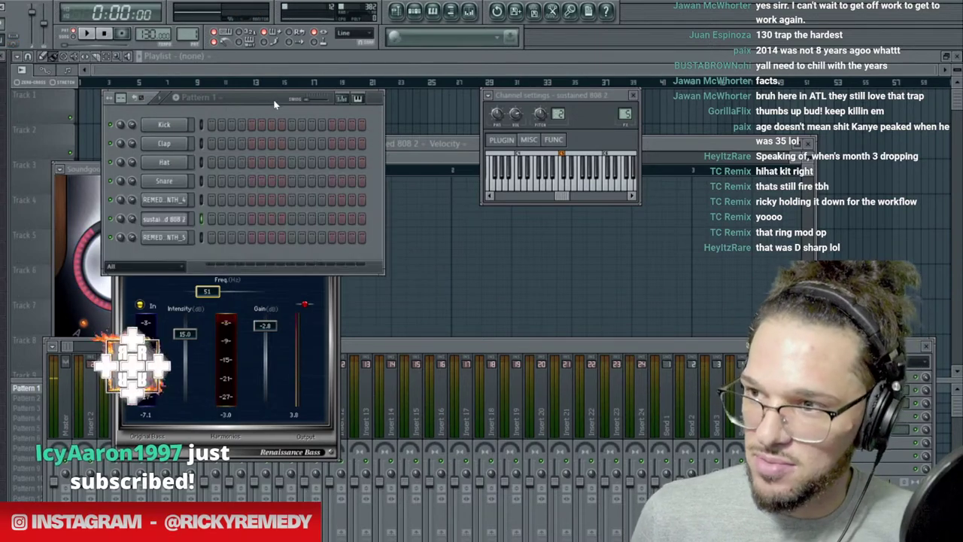
left_click(175, 238)
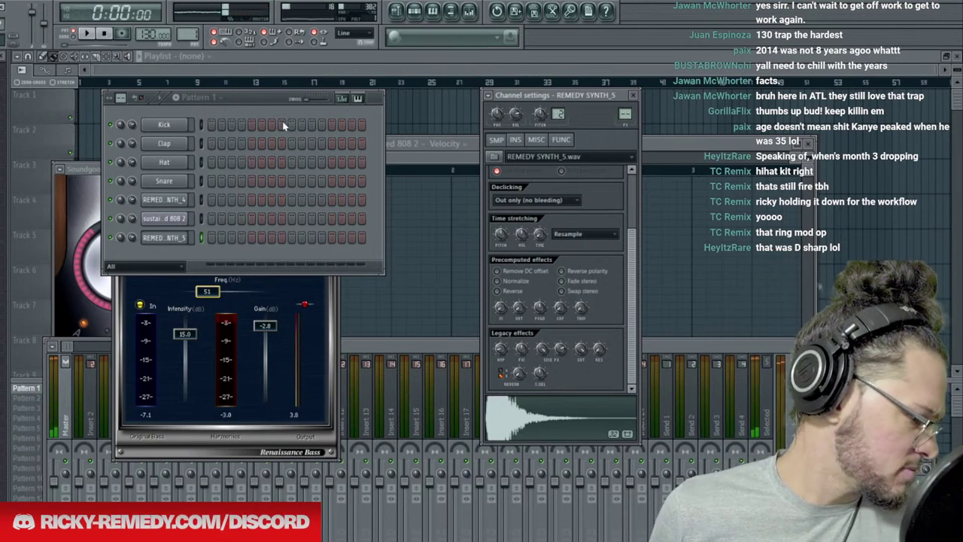
left_click(176, 218)
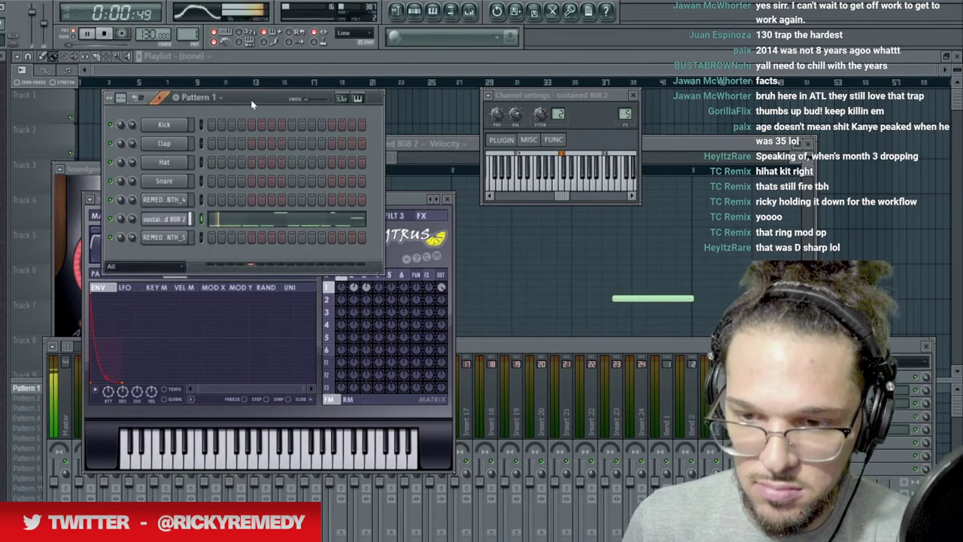
Open the recorded 808 notes, delete the stray note after the first D2, quantize the part and restart playback.
left_click(250, 219)
right_click(325, 399)
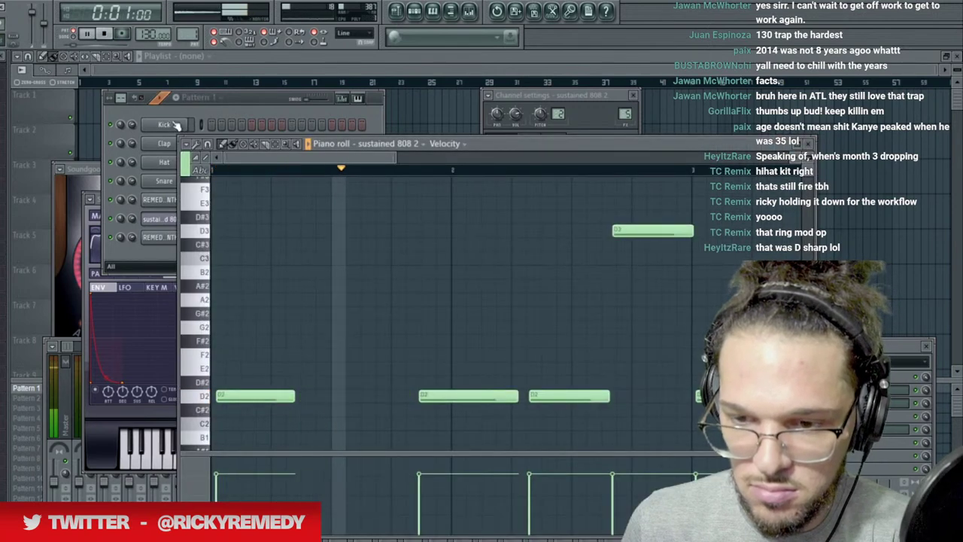
left_click(210, 146)
left_click(216, 172)
key("ctrl+q")
key("space")
key("space")
Move the second and third D2 notes and the following D3 note of the 808 bassline earlier.
left_click_drag(455, 398, 425, 398)
left_click_drag(574, 397, 559, 397)
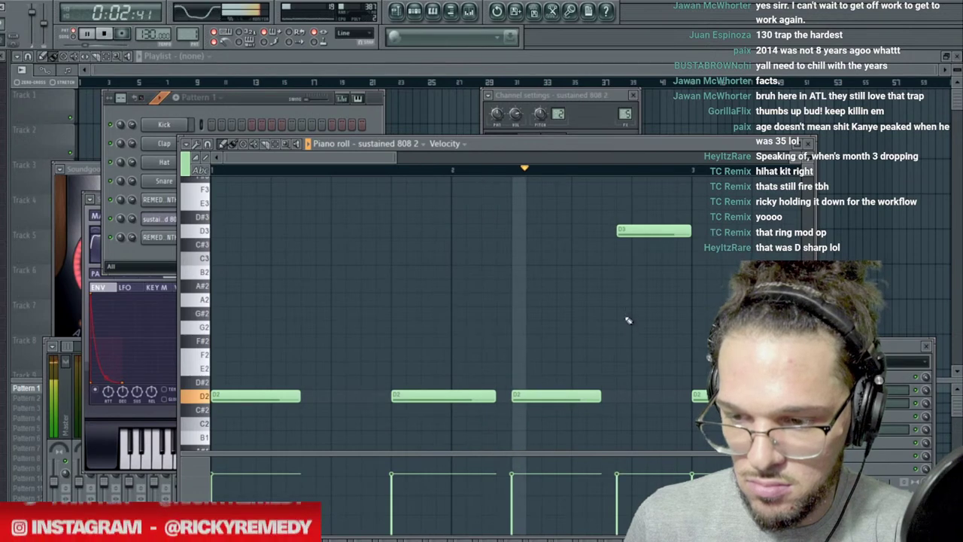
left_click_drag(661, 230, 646, 228)
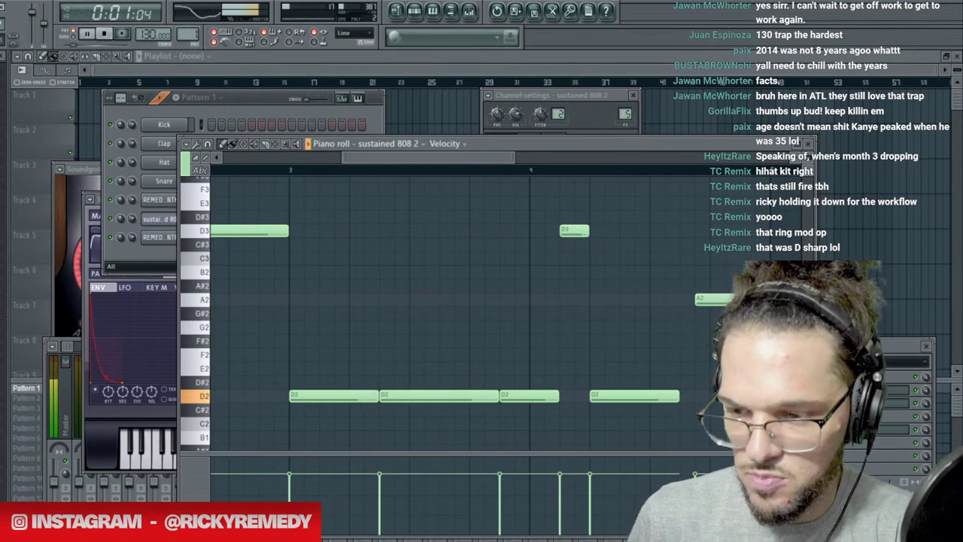
Select the REMEDY SYNTH_5 channel and shape its volume envelope while the 808 pattern plays.
left_click(253, 110)
left_click(169, 200)
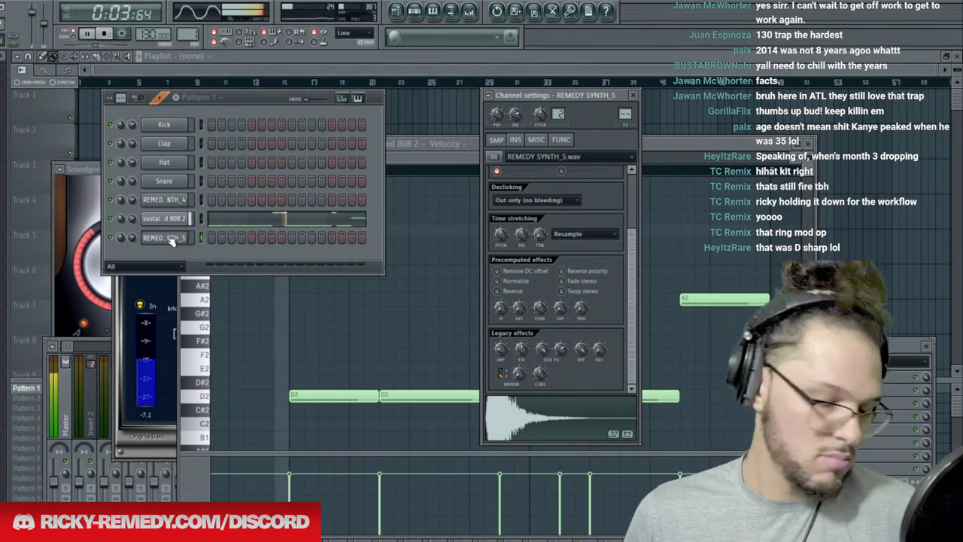
left_click(515, 139)
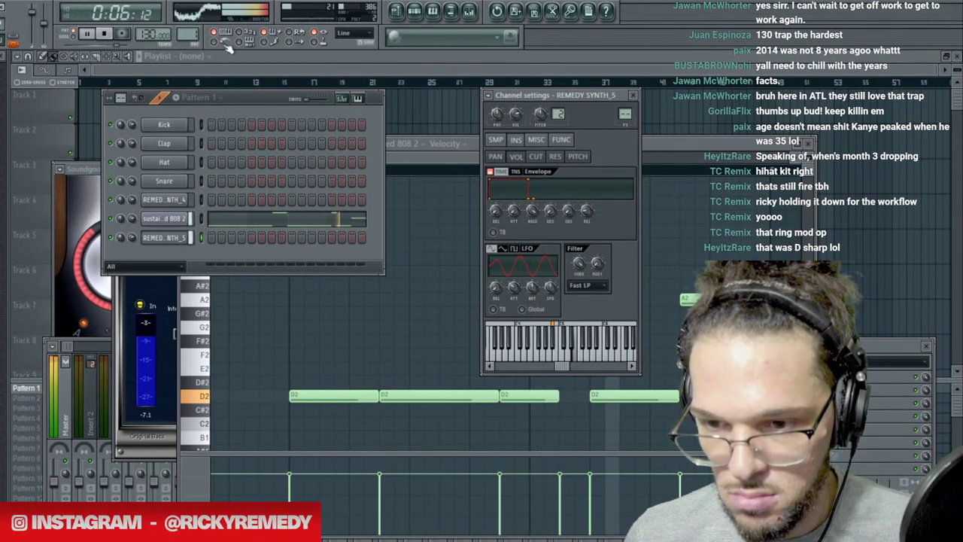
Record a REMEDY SYNTH_5 melody of mostly E5 notes over the 808 in Pattern 1, and switch recording off.
left_click(106, 35)
left_click(121, 33)
left_click(87, 33)
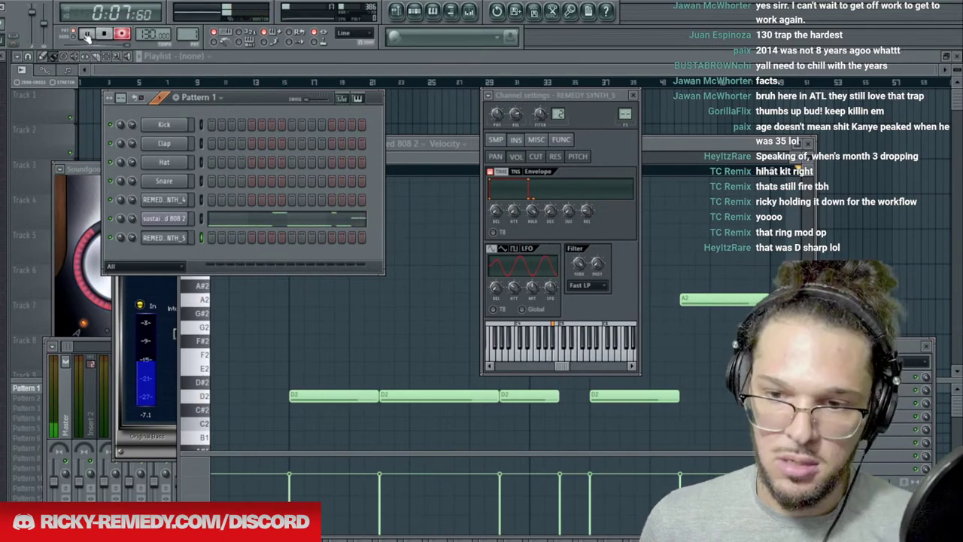
left_click(121, 35)
Open the REMEDY SYNTH_5 notes and move the late E5 notes in bars 1 and 2 one step earlier.
left_click(299, 238)
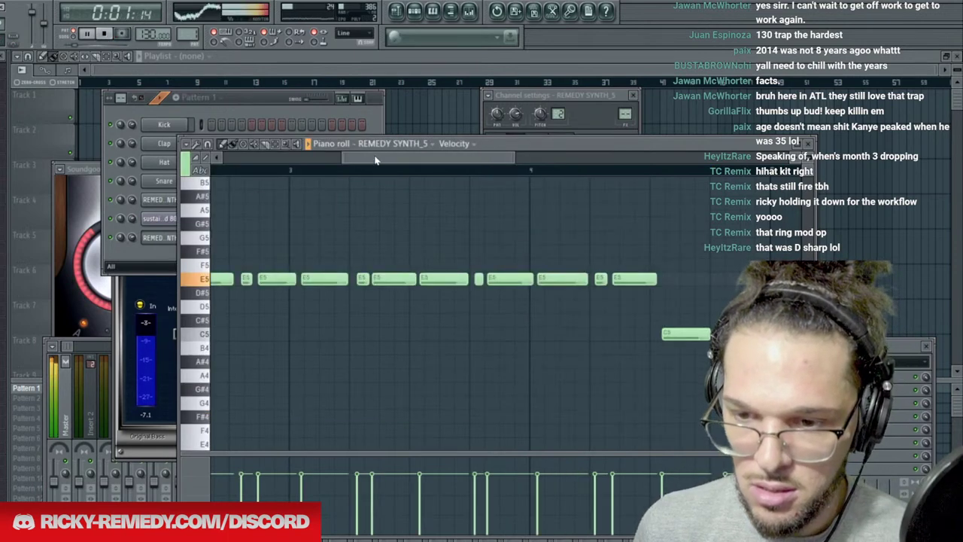
left_click_drag(371, 162, 242, 162)
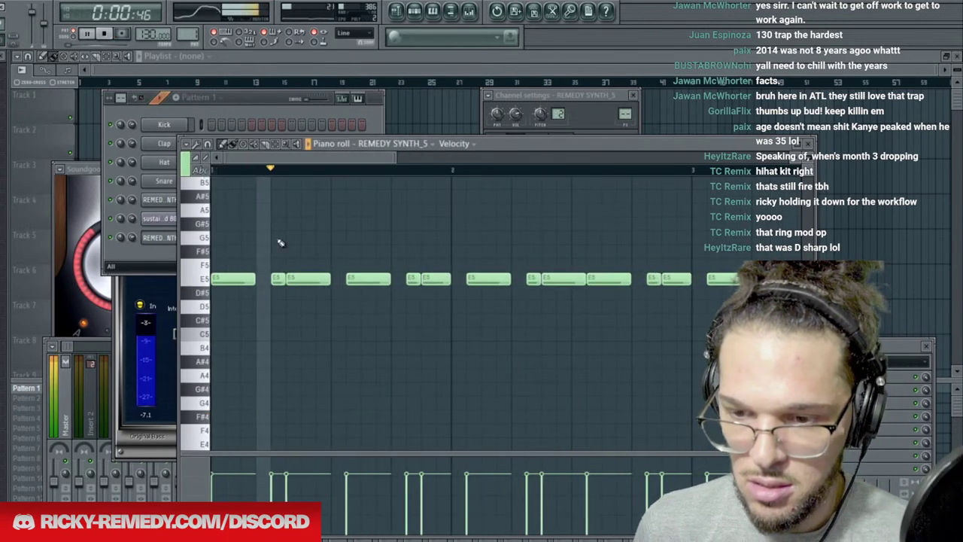
left_click_drag(367, 278, 456, 282)
mouse_move(532, 280)
left_mouse_down()
mouse_move(518, 279)
mouse_move(542, 279)
left_mouse_up()
left_click_drag(603, 280, 588, 279)
mouse_move(663, 279)
left_mouse_down()
mouse_move(648, 279)
mouse_move(679, 278)
left_mouse_up()
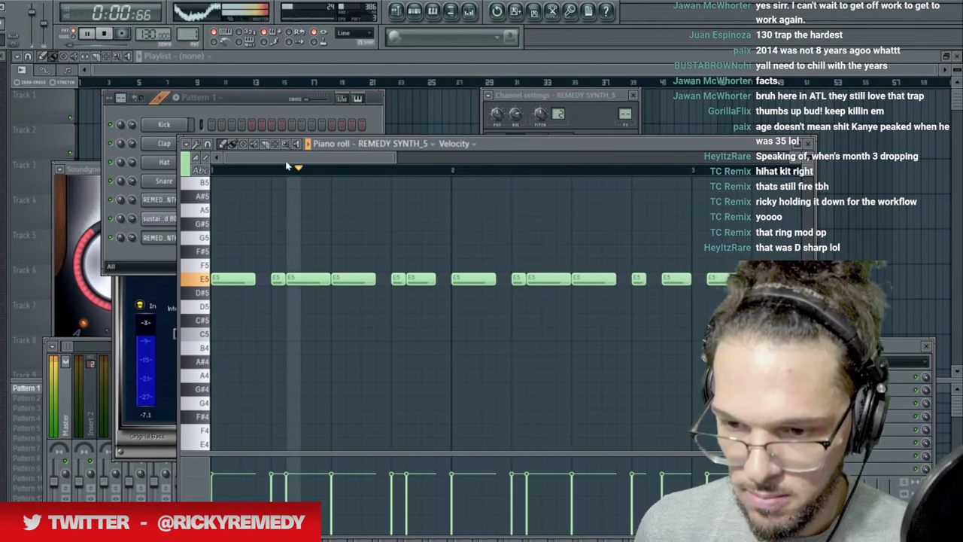
Move the late E5 notes in bars 3 and 4, plus the closing C5 and B4 notes, one step earlier.
left_click_drag(319, 159, 404, 159)
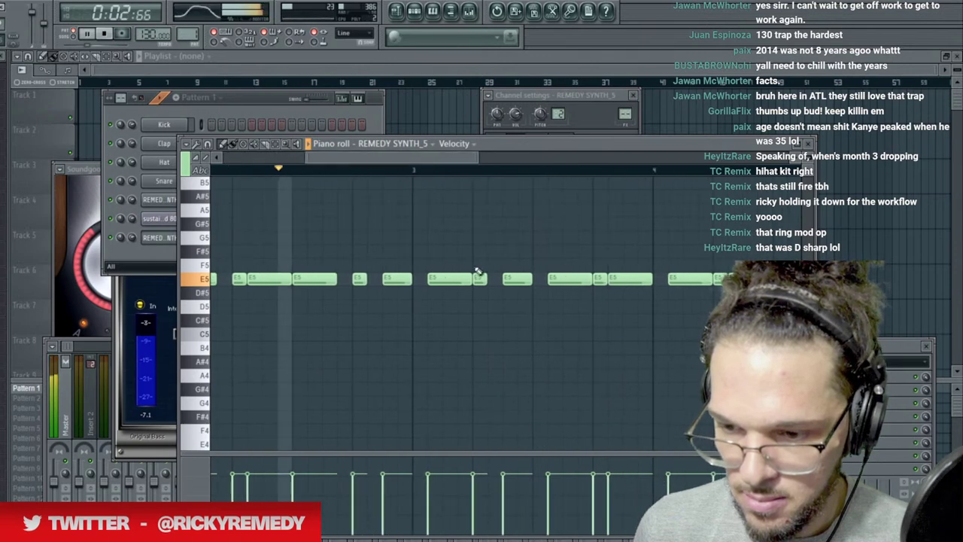
left_click_drag(517, 280, 451, 279)
key("space")
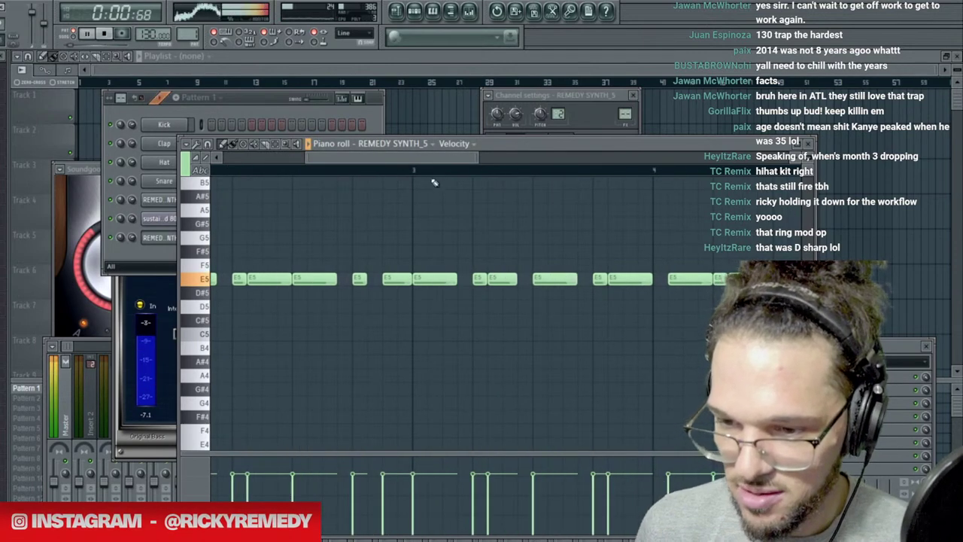
scroll(512, 187, "right", 4)
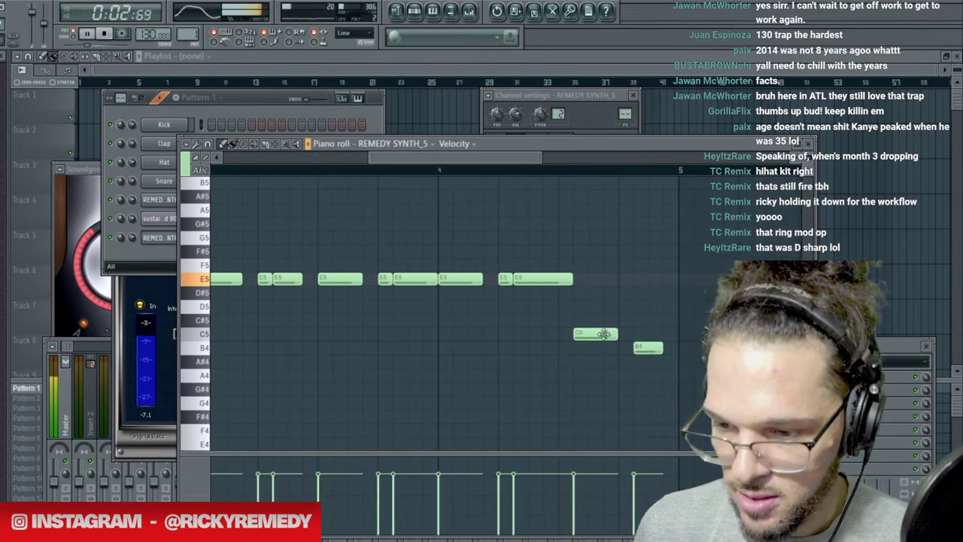
left_click_drag(602, 334, 586, 334)
left_click_drag(656, 348, 641, 348)
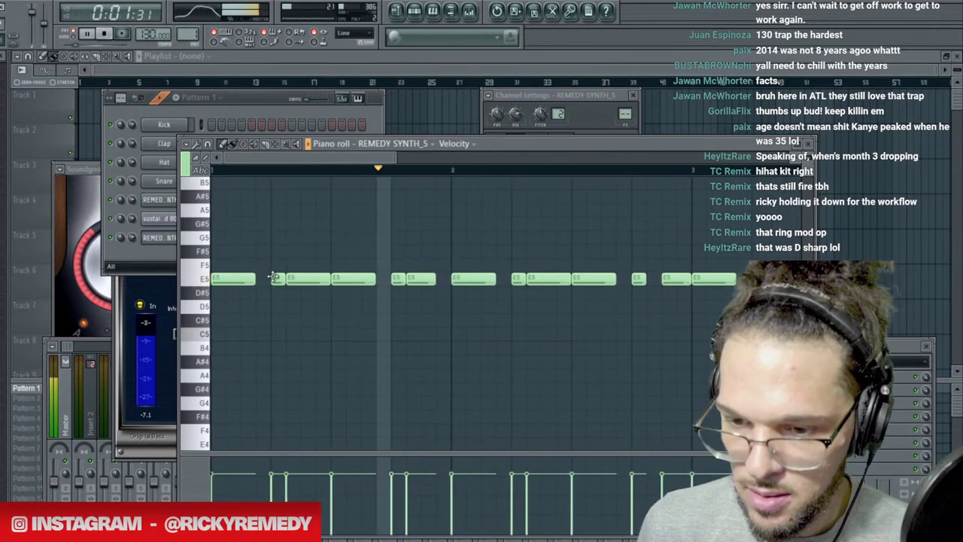
key("space")
key("space")
Select all REMEDY SYNTH_5 notes, set snap to none, extend them to touch, shorten them together to leave small gaps, and deselect.
key("ctrl+a")
left_click(208, 144)
left_click(225, 200)
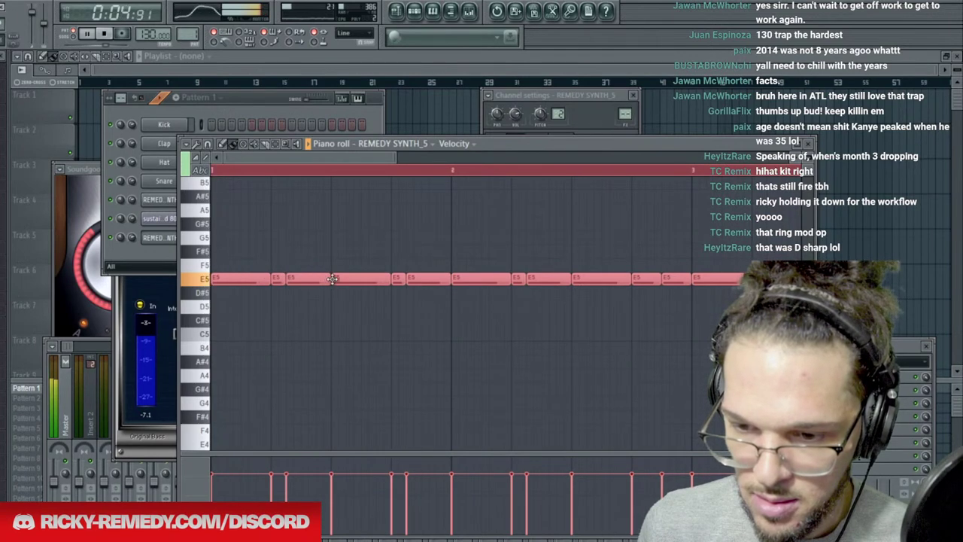
scroll(418, 171, "down", 2)
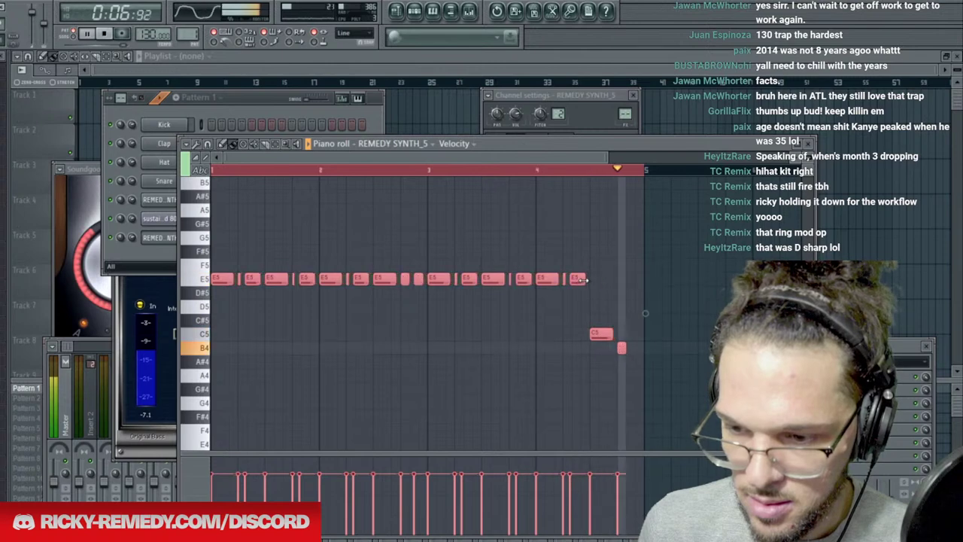
scroll(585, 279, "up", 3)
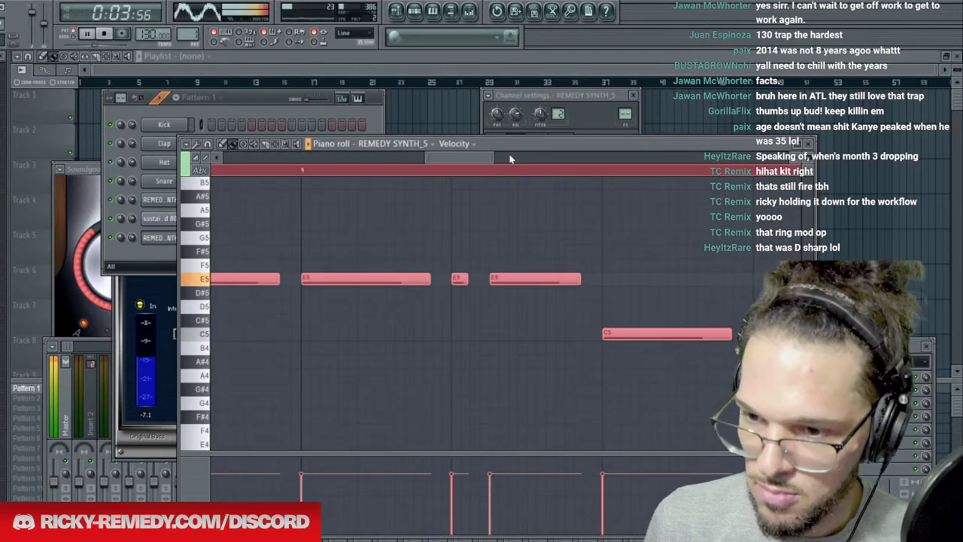
scroll(510, 169, "down", 3)
scroll(466, 172, "up", 2)
scroll(475, 173, "up", 1)
left_click(462, 243)
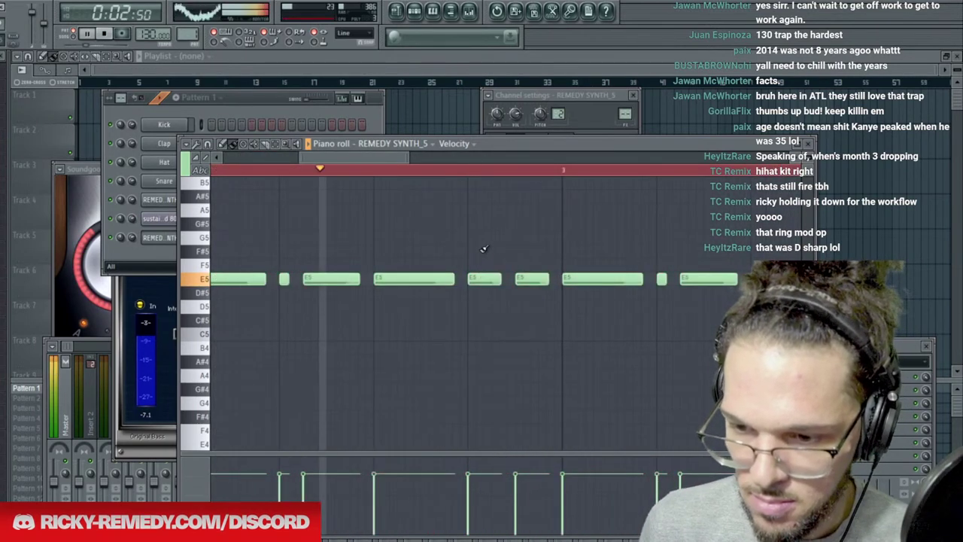
Set the snap to 1/3 step and turn the E5 two beats before bar 3 into a roll of three short notes.
left_click(207, 146)
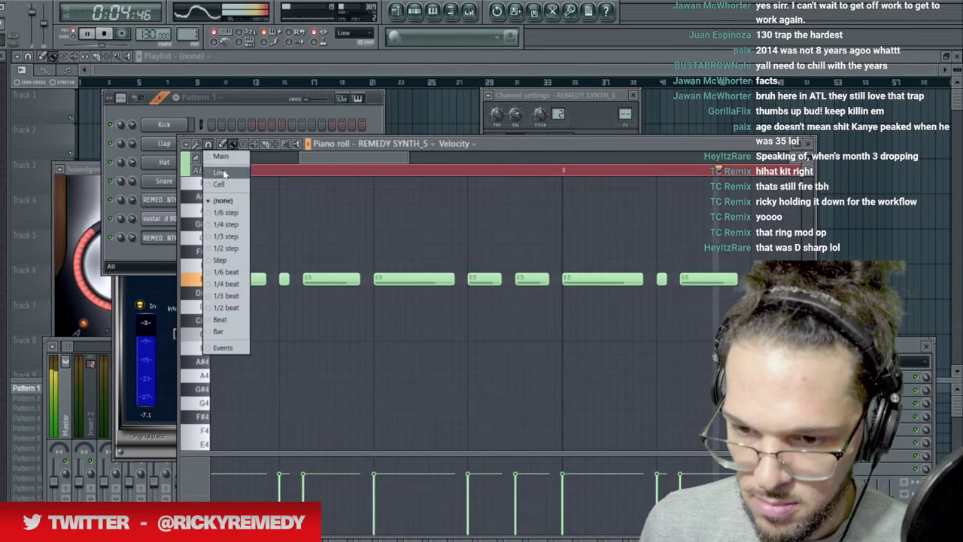
left_click(227, 173)
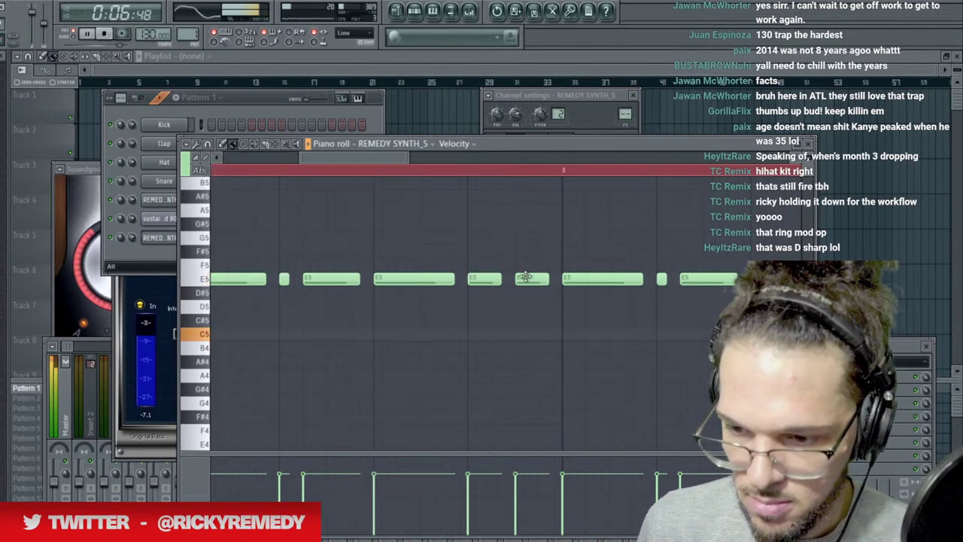
left_click(207, 145)
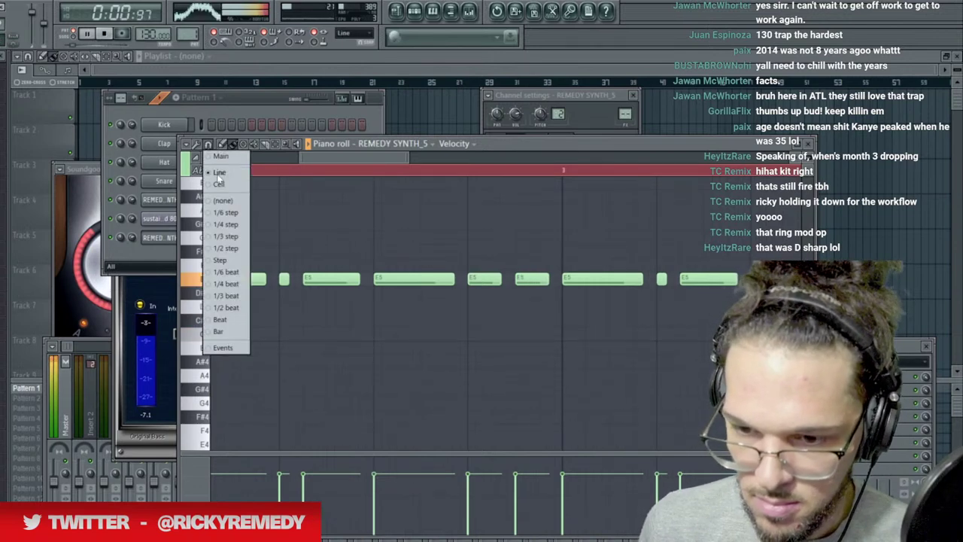
left_click(228, 236)
left_click_drag(496, 278, 477, 278)
left_click(488, 278)
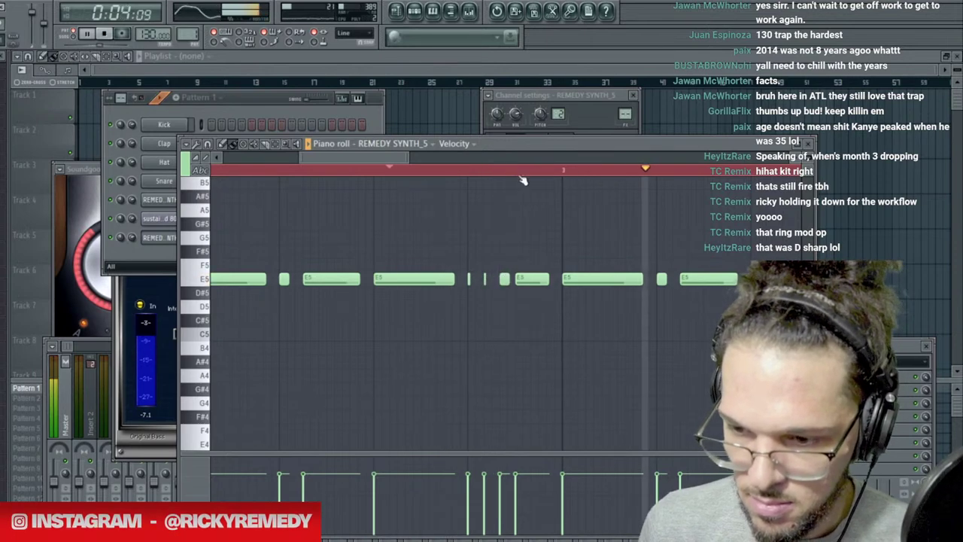
Try to split the short E5 note in the middle of bar 2 into a fast roll.
scroll(529, 170, "down", 4)
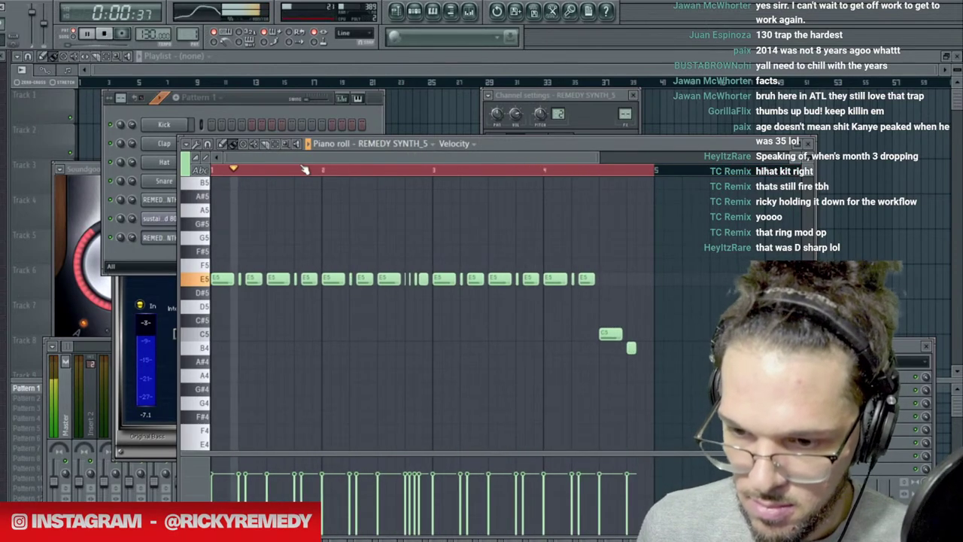
scroll(323, 173, "up", 4)
left_click_drag(445, 279, 437, 279)
left_click(444, 279)
left_click(452, 280)
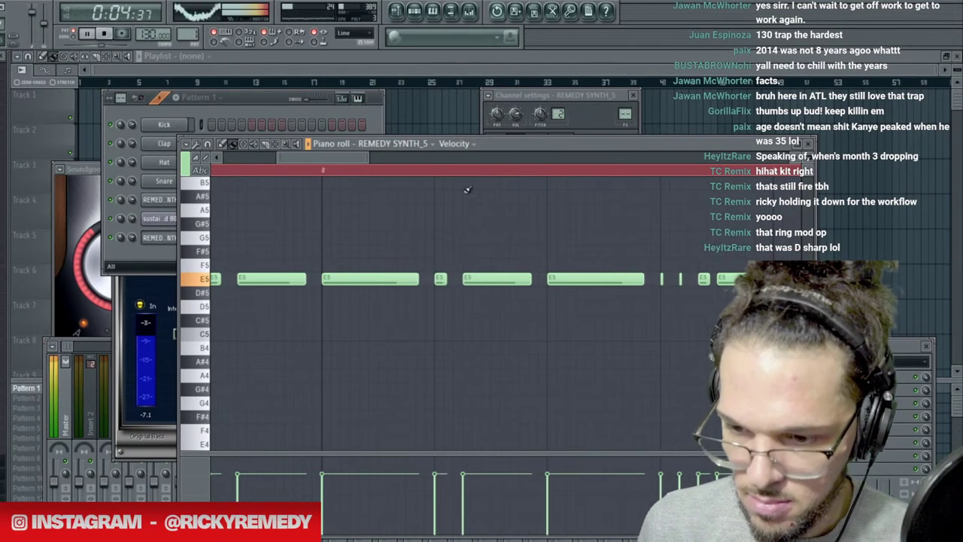
Split the last short E5 in bar 4 into a fast three-note roll and lengthen the final B4 to match the C5.
scroll(482, 170, "down", 4)
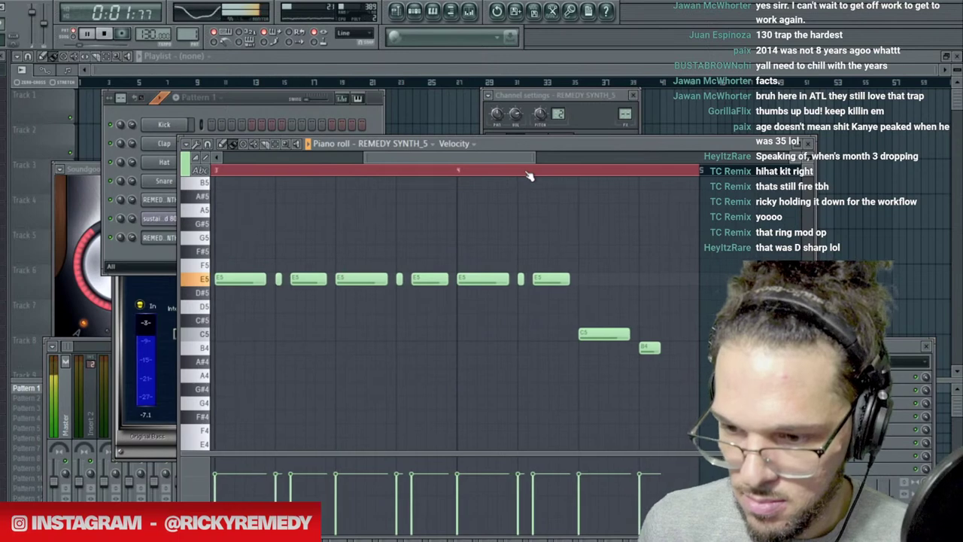
scroll(529, 176, "up", 2)
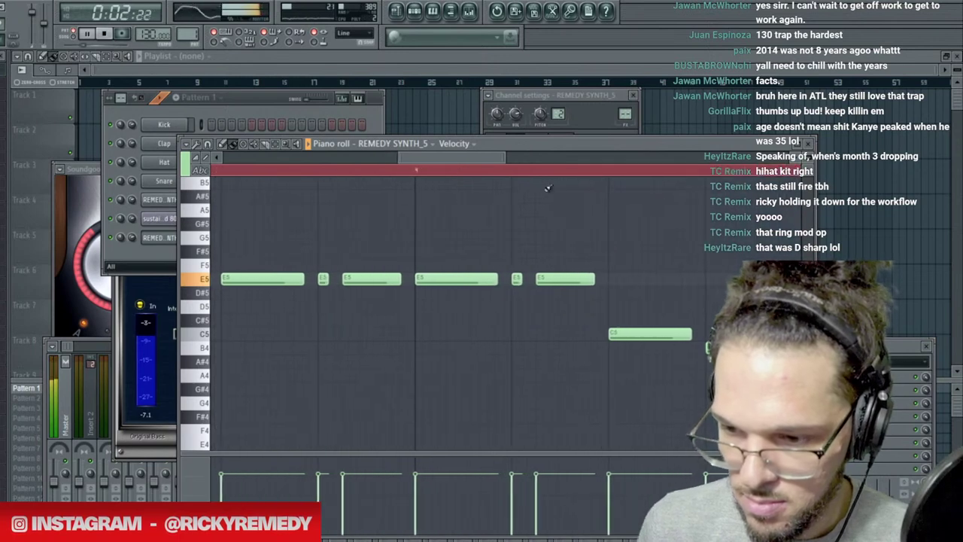
left_click(528, 278)
scroll(558, 176, "down", 2)
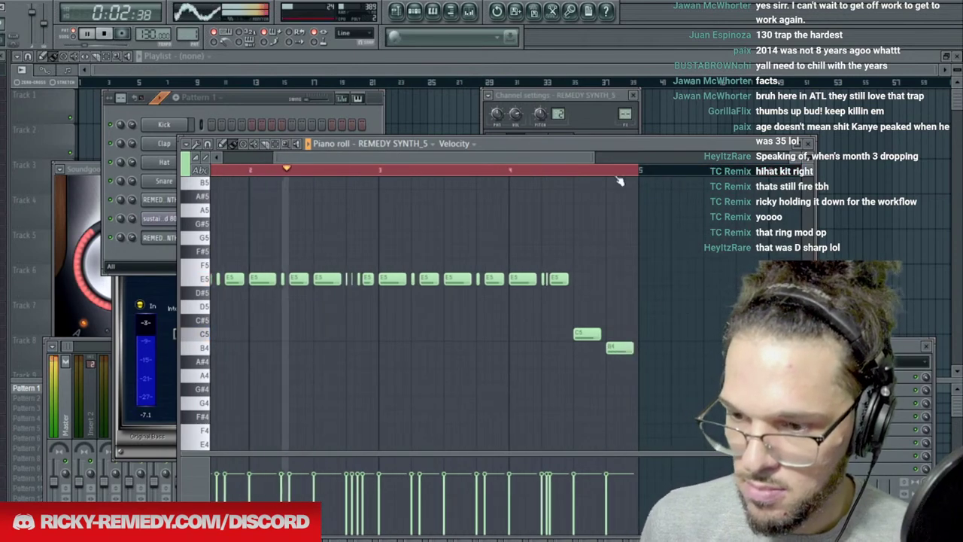
Route REMEDY SYNTH_5 to mixer track 6 and load Fruity Convolver as an effect on it.
left_click(608, 117)
key("ctrl+l")
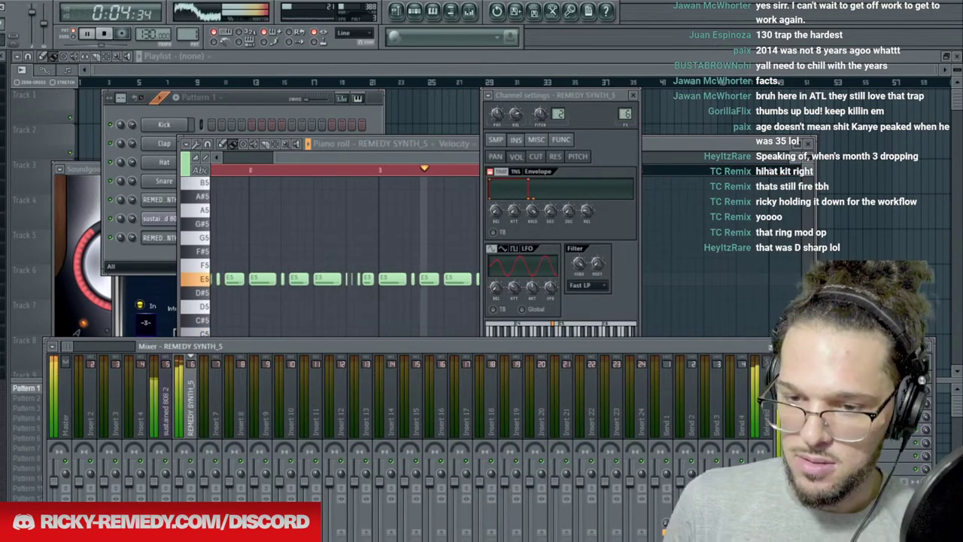
key("space")
left_click(790, 374)
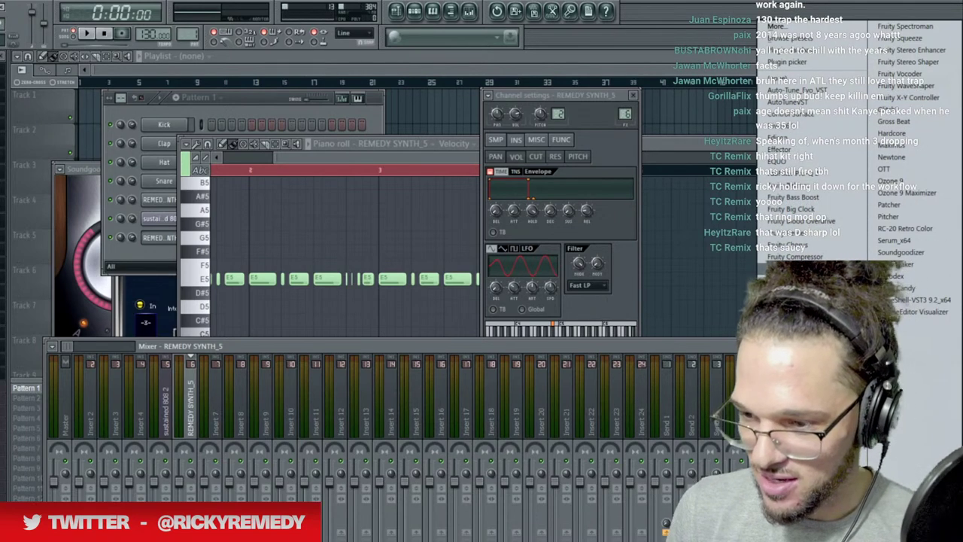
left_click(798, 268)
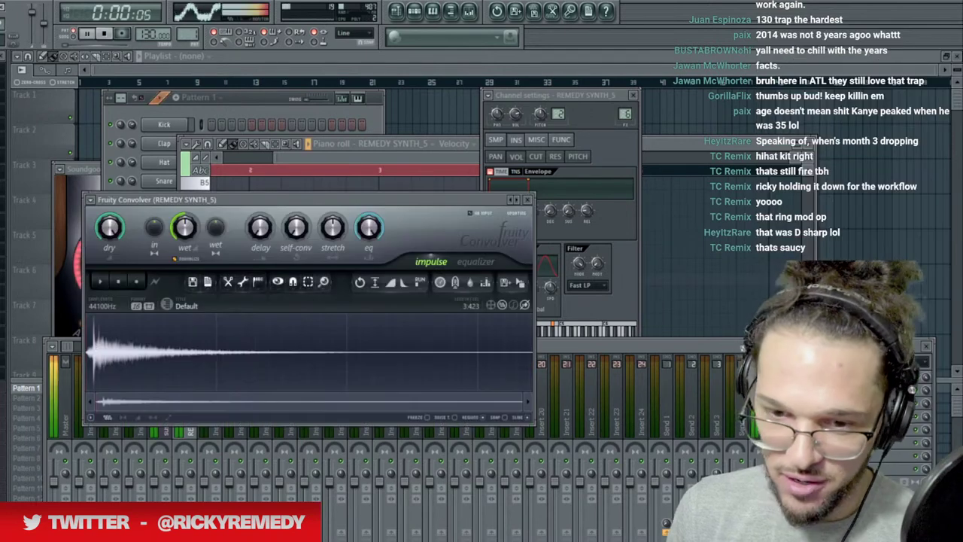
key("space")
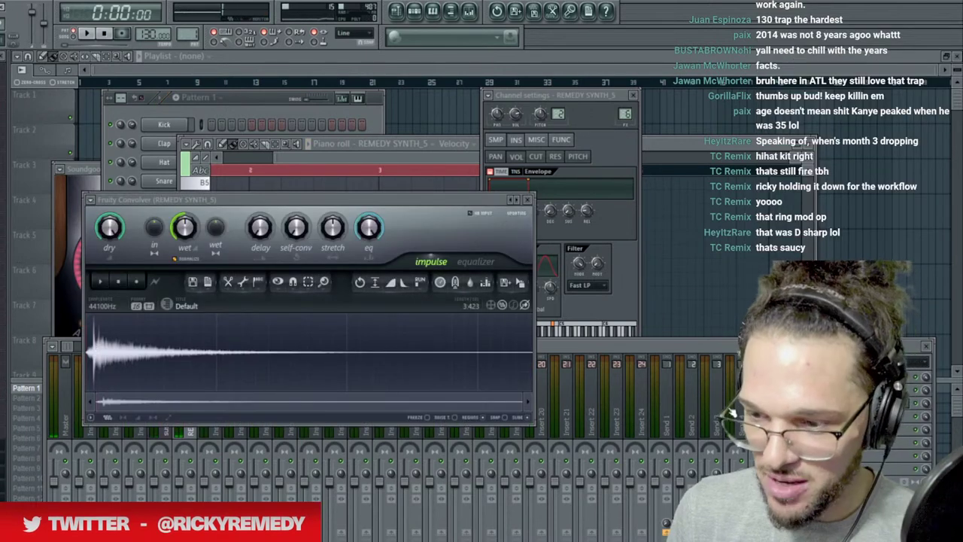
Add a second Fruity Convolver to the REMEDY SYNTH_5 track, switch it off and bring the first one back up.
left_click(775, 390)
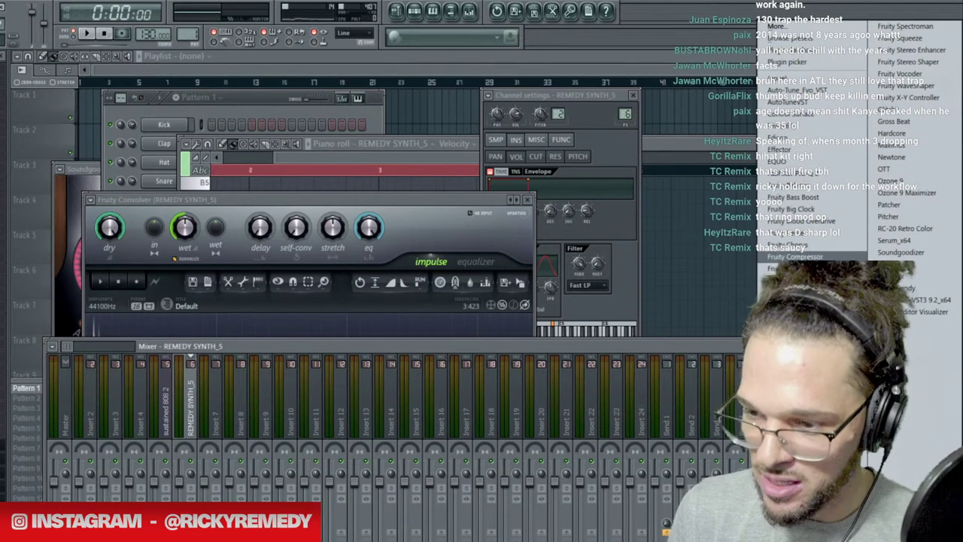
left_click(790, 268)
left_click(919, 413)
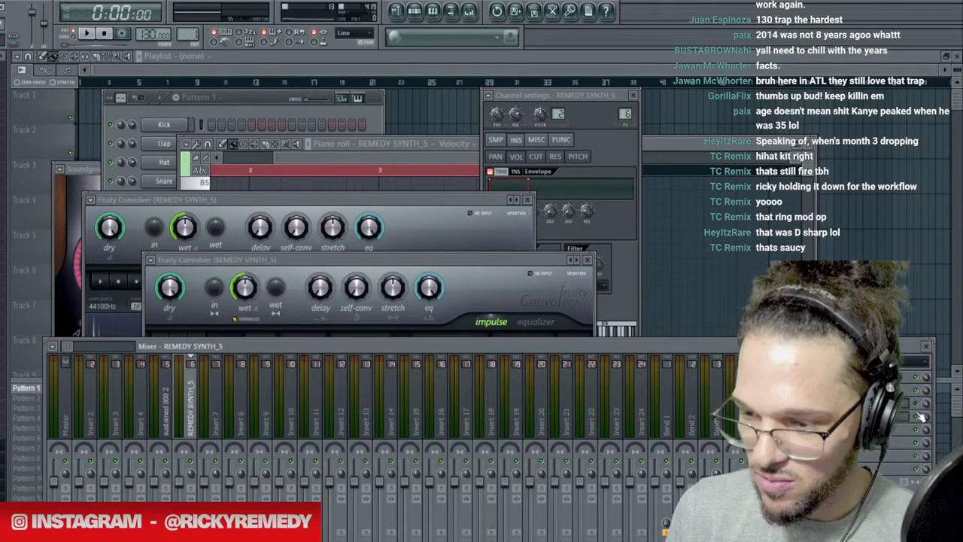
left_click(827, 377)
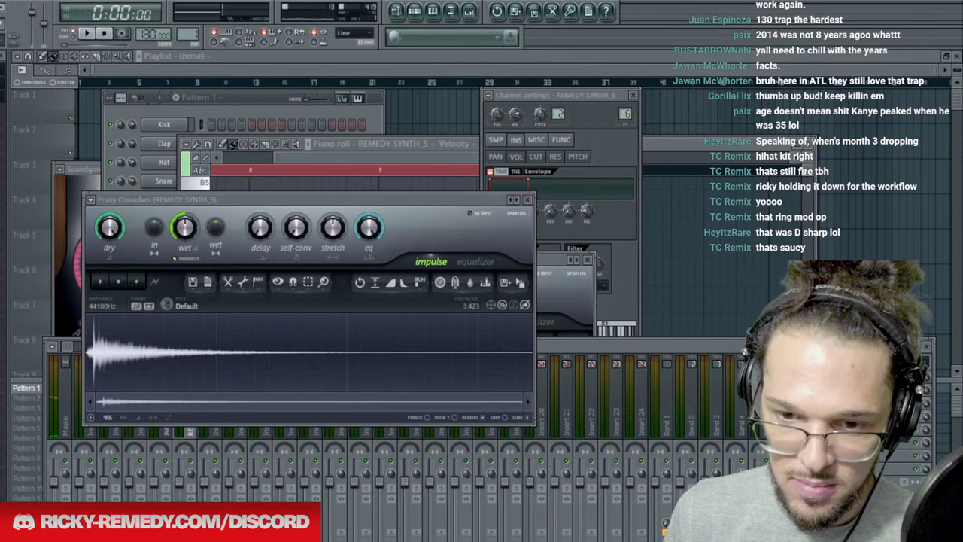
Load the IMP Evnt - Hall Slapback impulse into the first Fruity Convolver and cut its opening section from 0.000 to 0.042.
left_click_drag(112, 312, 168, 352)
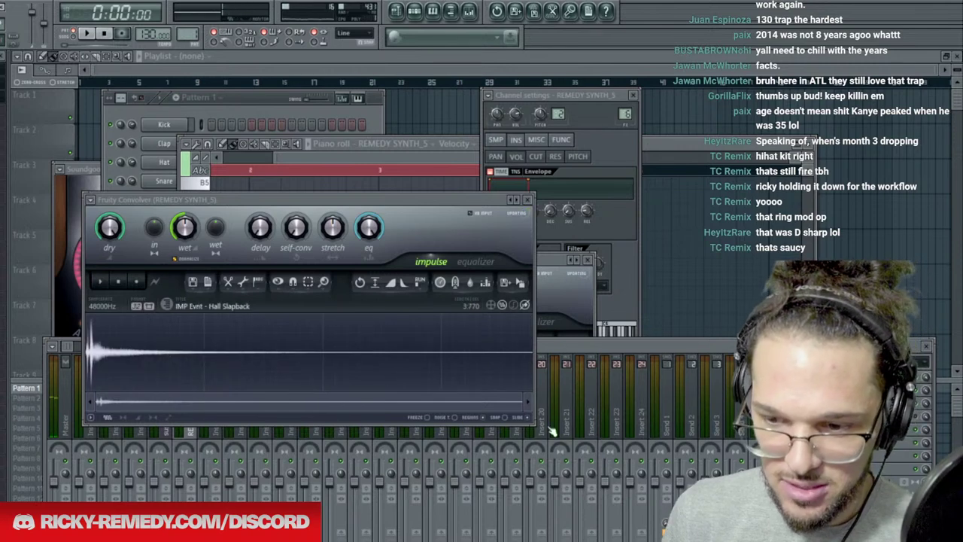
left_click_drag(521, 404, 275, 399)
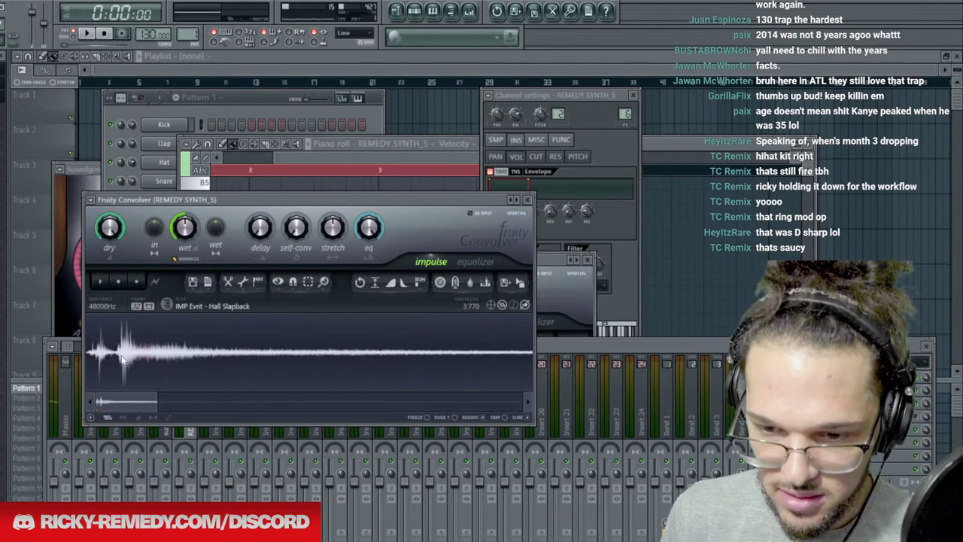
right_click(116, 355)
mouse_move(145, 388)
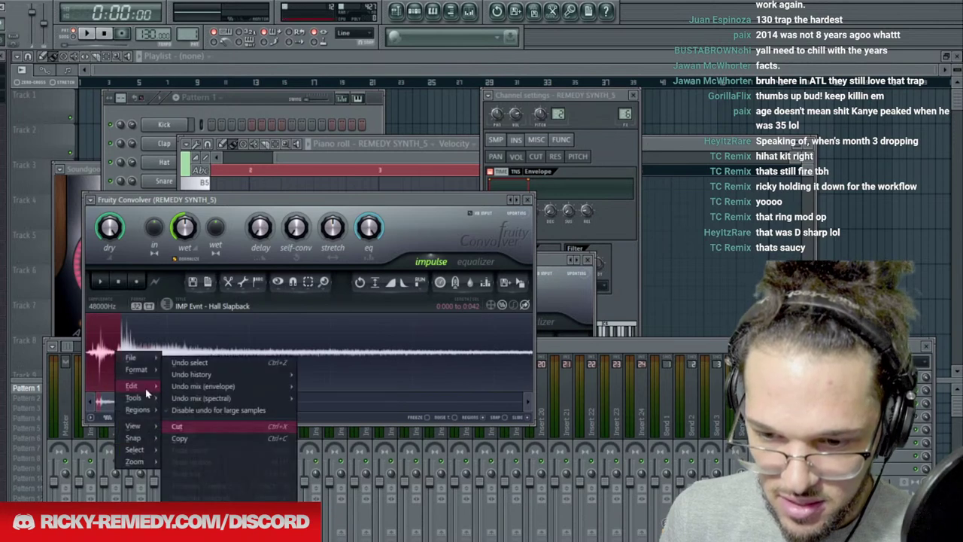
left_click(179, 422)
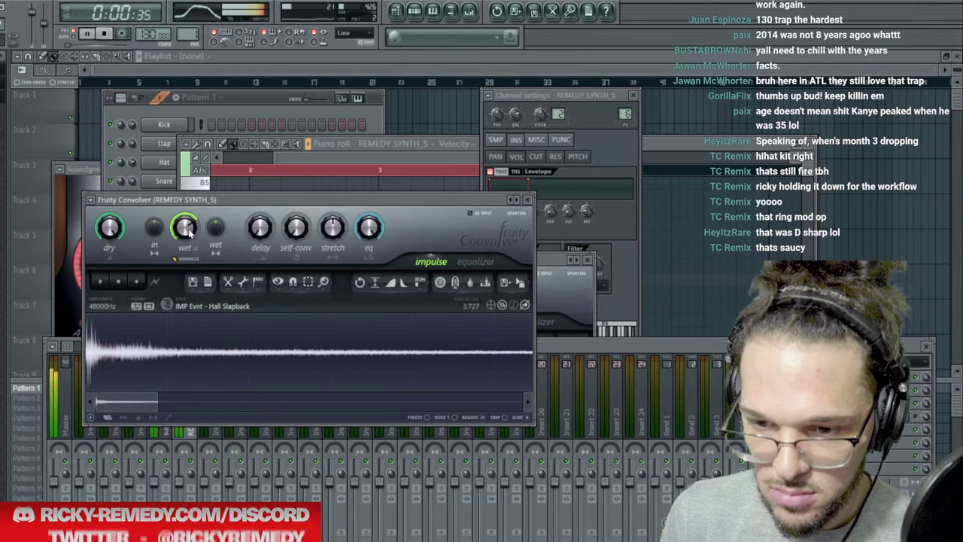
Remove the impulse's tail from 0.334 to 3.727 and fade out the end of the remaining part.
left_click_drag(158, 400, 524, 400)
right_click(318, 323)
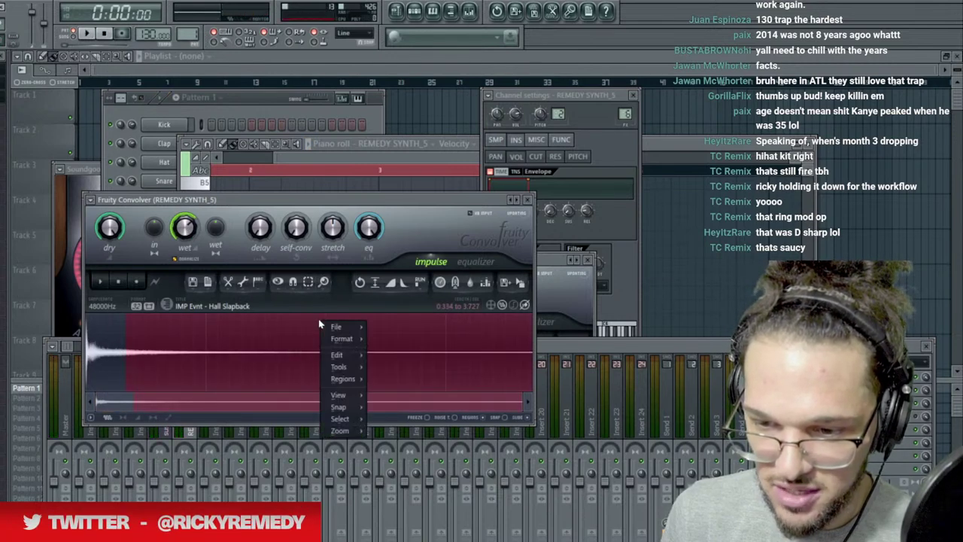
mouse_move(344, 358)
left_click(425, 415)
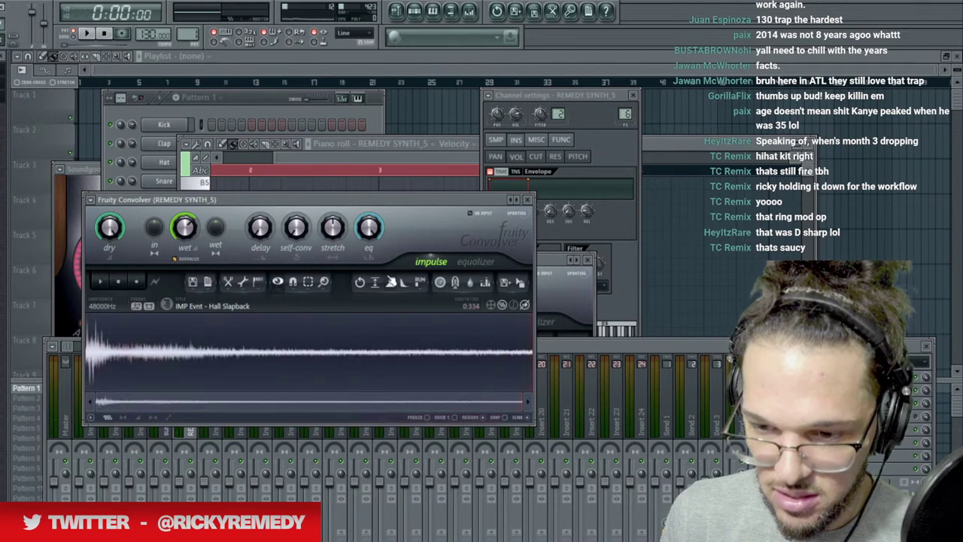
During playback, draw an equalizer curve in the first Fruity Convolver that rolls off the lows and gently reduces the highs.
key("space")
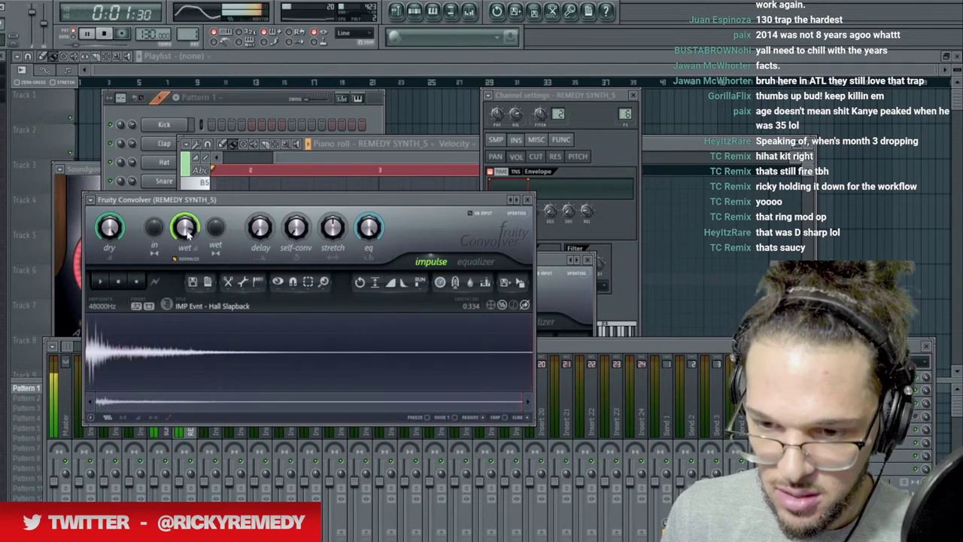
left_click(474, 262)
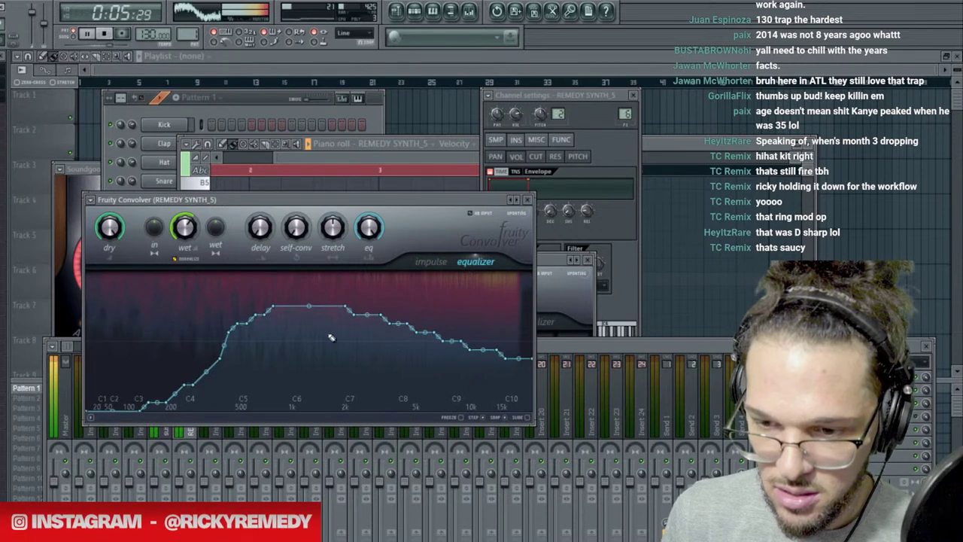
left_click_drag(333, 336, 542, 390)
left_click_drag(280, 352, 56, 469)
left_click_drag(254, 326, 532, 324)
left_click_drag(312, 328, 526, 349)
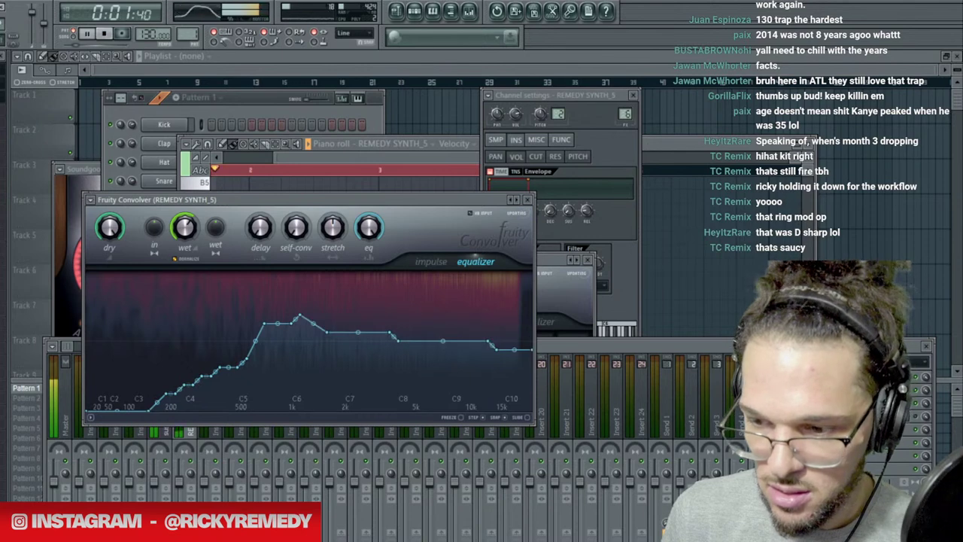
Adjust the first Fruity Convolver's mix level and redraw its equalizer curve with a low roll-off, a dip near 1 kHz and rising highs.
left_click(924, 406)
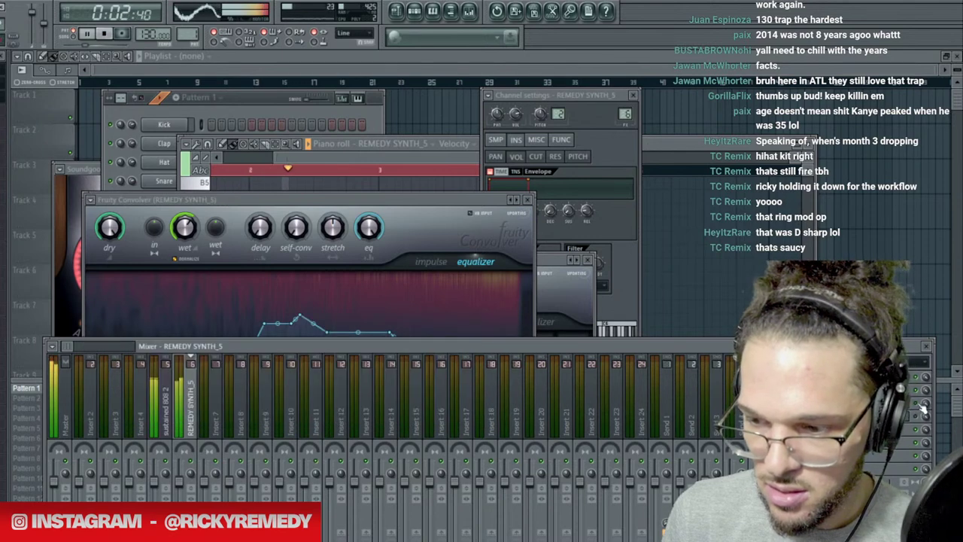
left_click(364, 211)
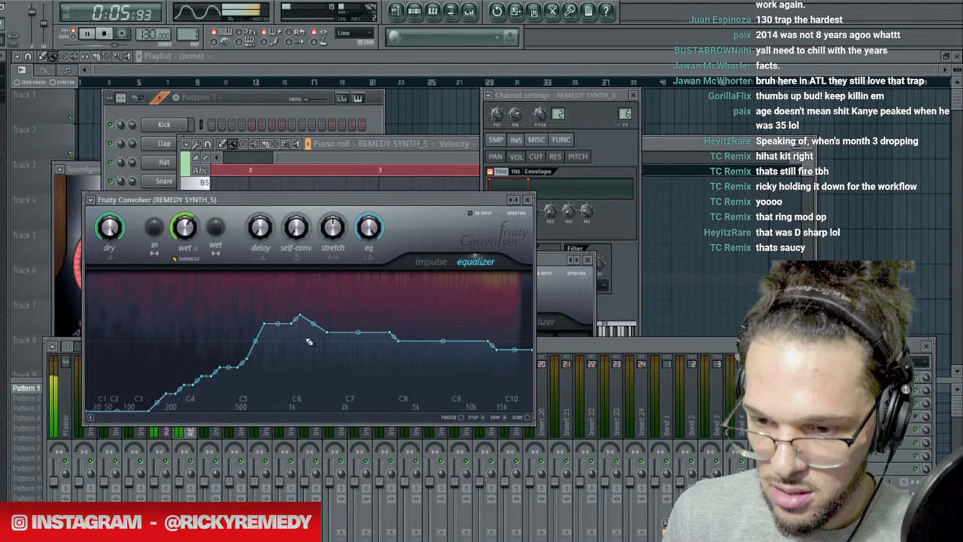
mouse_move(307, 333)
left_mouse_down()
mouse_move(328, 348)
mouse_move(568, 364)
left_mouse_up()
left_click_drag(299, 313, 86, 401)
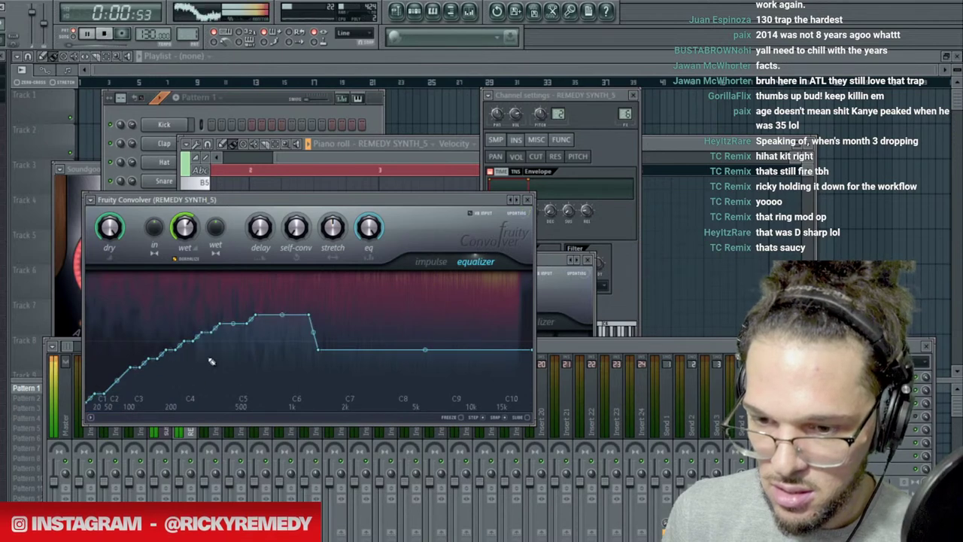
left_click_drag(239, 340, 530, 367)
left_click_drag(320, 331, 66, 460)
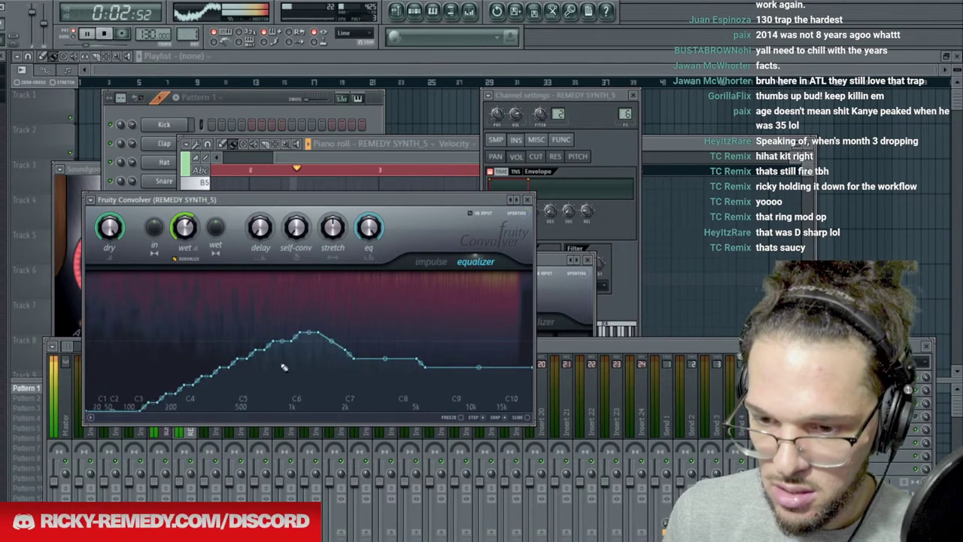
mouse_move(283, 365)
left_mouse_down()
mouse_move(474, 332)
mouse_move(673, 313)
left_mouse_up()
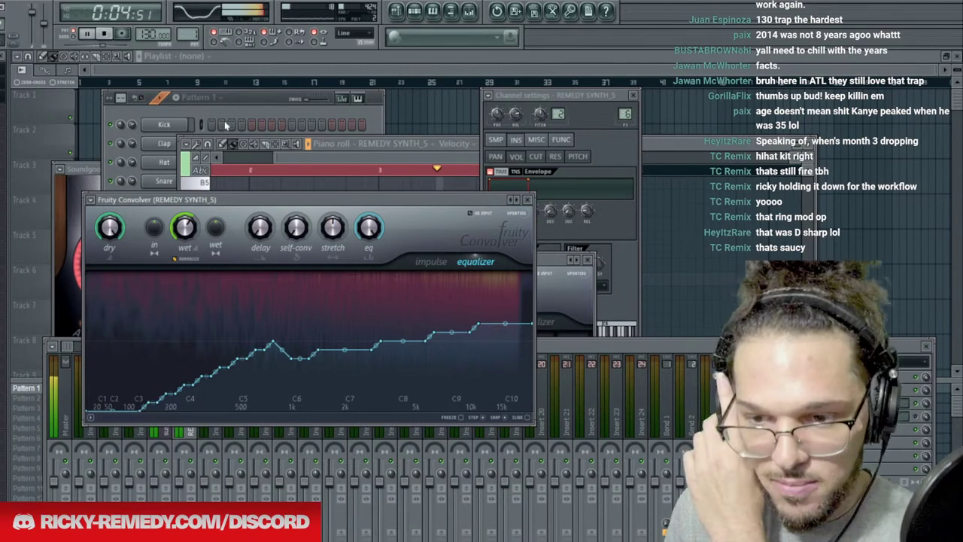
left_click(921, 406)
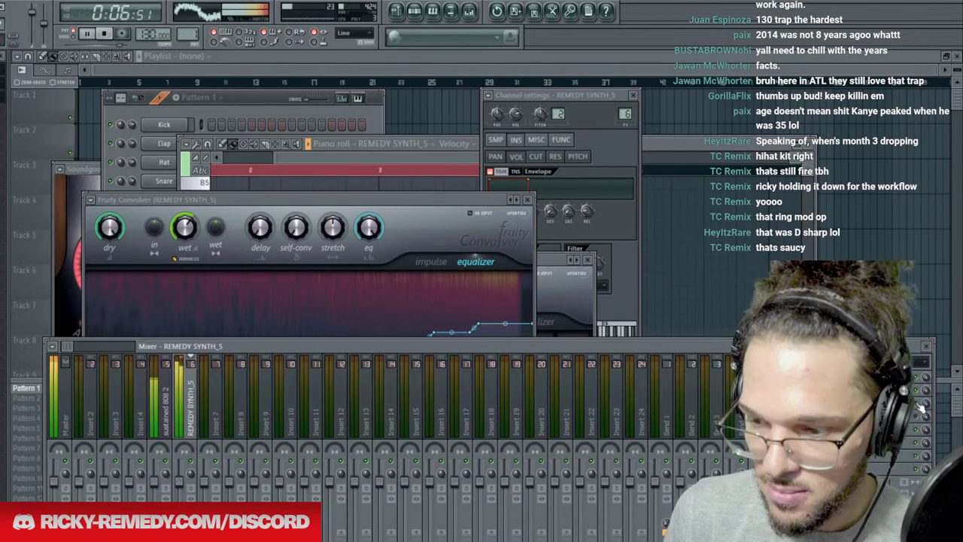
left_click(237, 211)
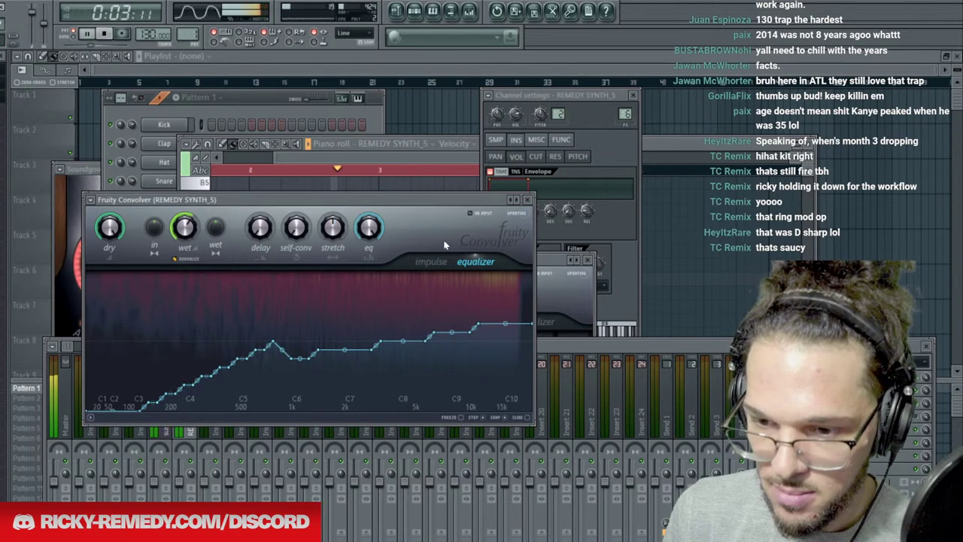
Switch the second Fruity Convolver back on and load the IMP Evnt - Smooth Cathedral impulse into it.
left_click(432, 262)
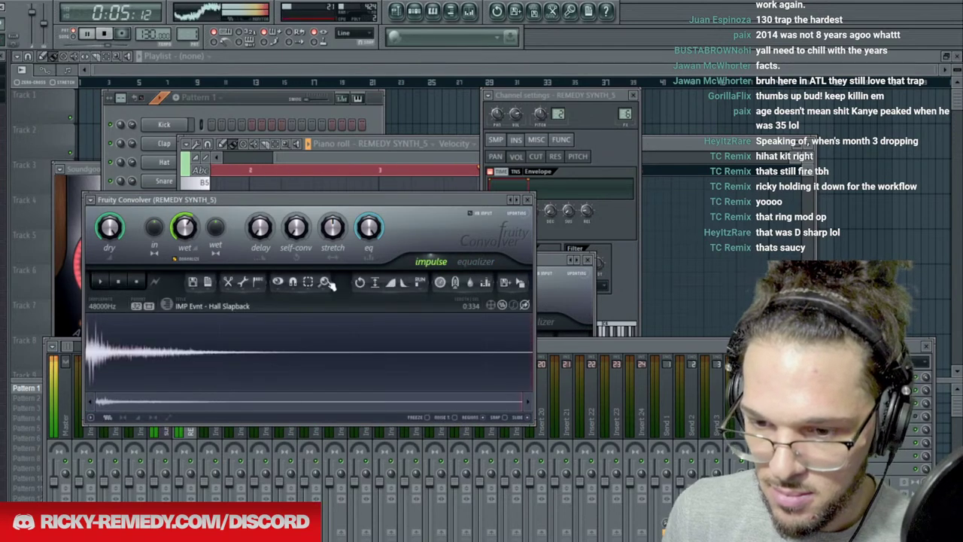
left_click(913, 420)
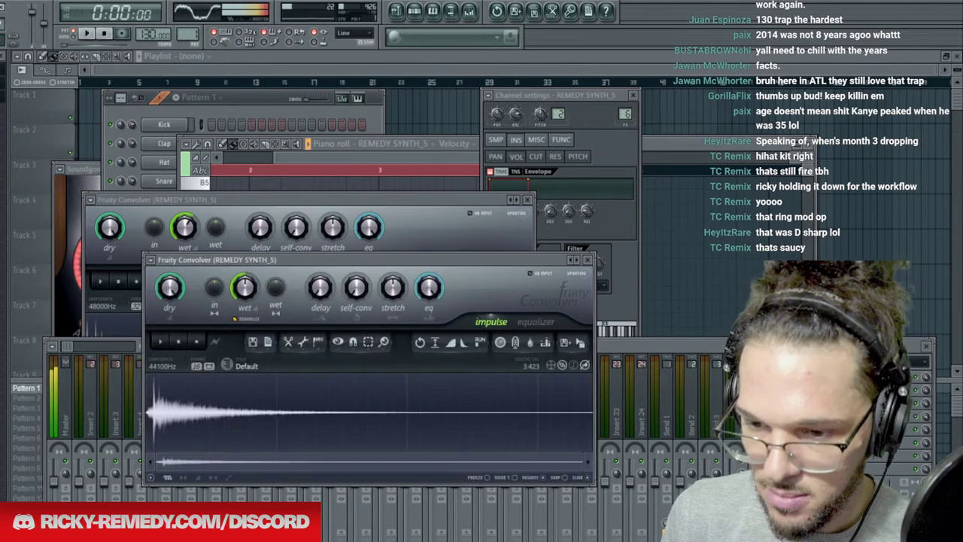
key("space")
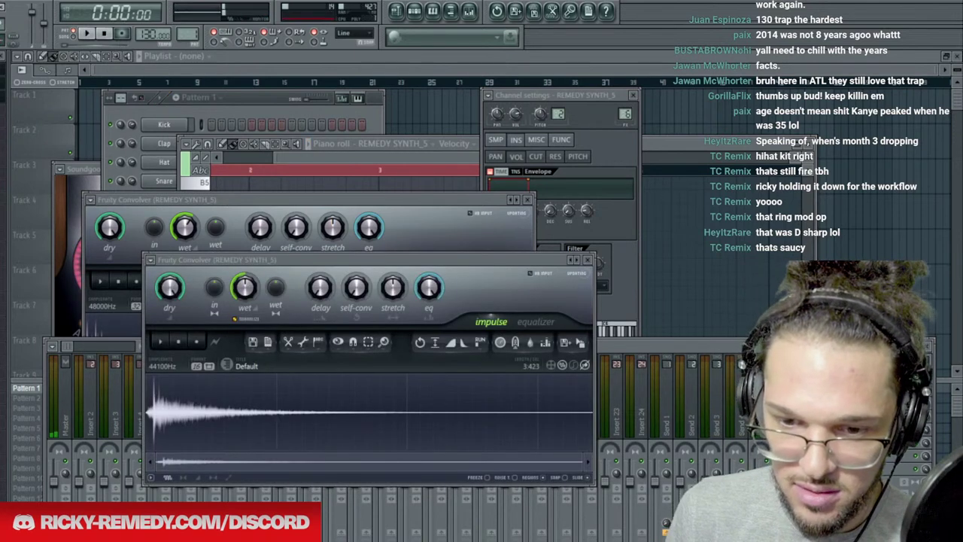
left_click_drag(0, 380, 242, 380)
key("space")
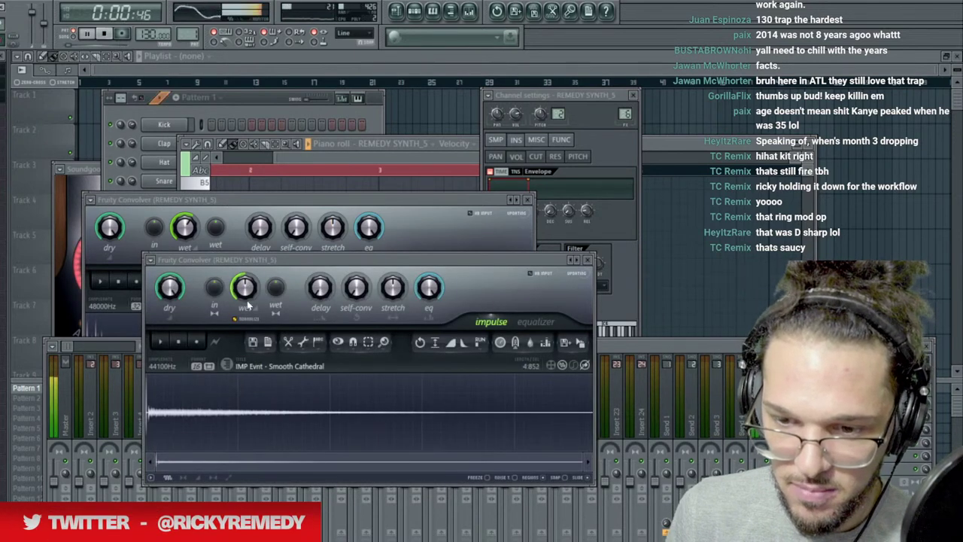
Lower the second Fruity Convolver's wet level and draw an equalizer curve that rolls off its lows and slightly reduces its highs.
left_click(535, 321)
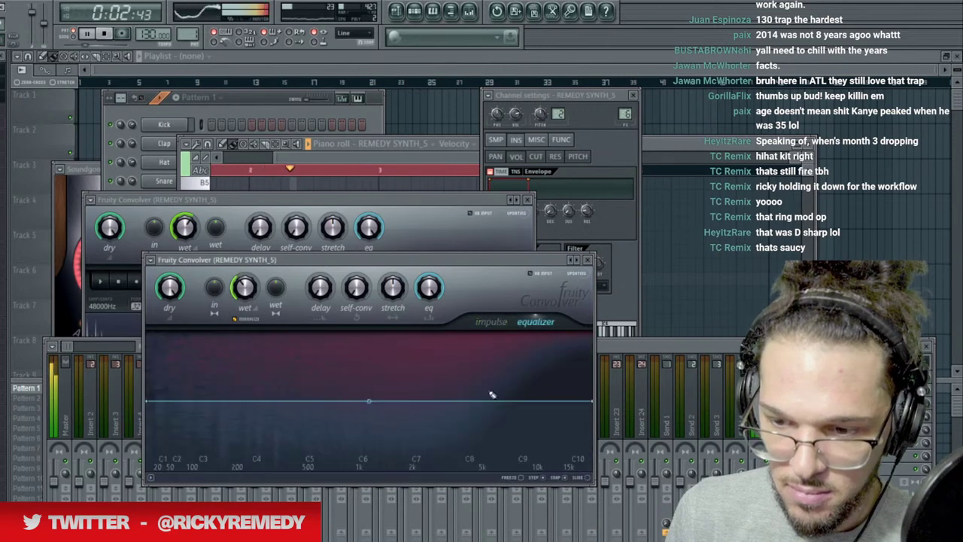
mouse_move(477, 441)
left_mouse_down()
mouse_move(362, 428)
mouse_move(151, 471)
left_mouse_up()
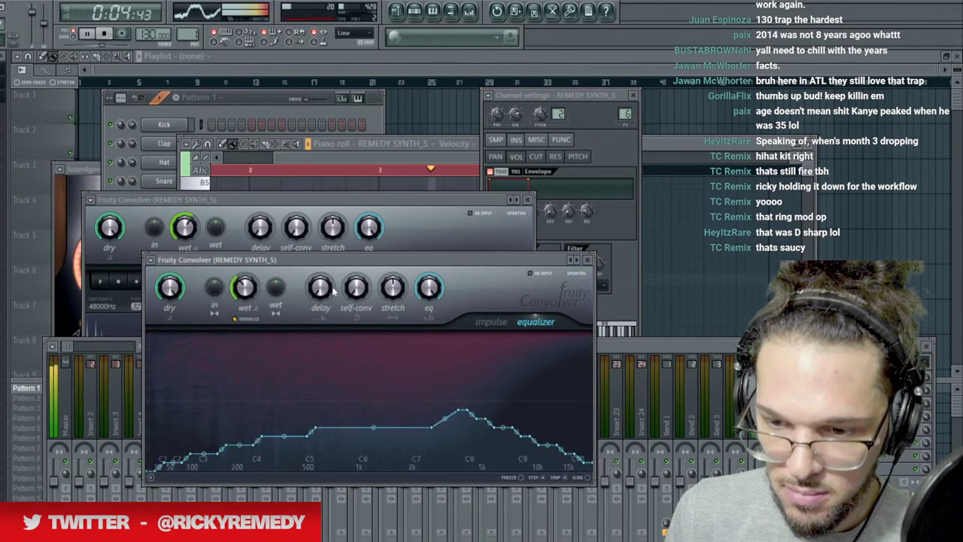
left_click(493, 322)
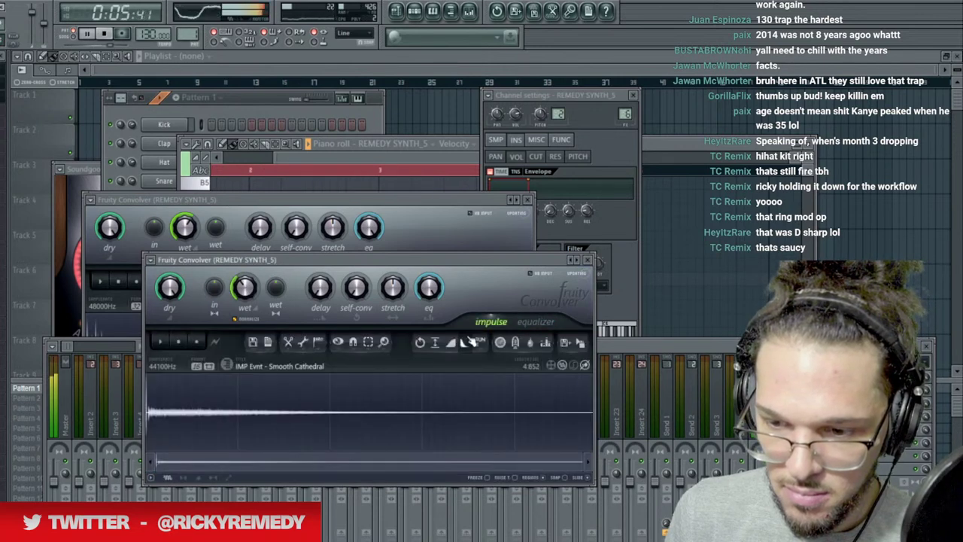
left_click(535, 321)
left_click_drag(313, 404, 430, 426)
mouse_move(362, 393)
left_mouse_down()
mouse_move(424, 408)
mouse_move(311, 421)
mouse_move(544, 415)
mouse_move(592, 425)
left_mouse_up()
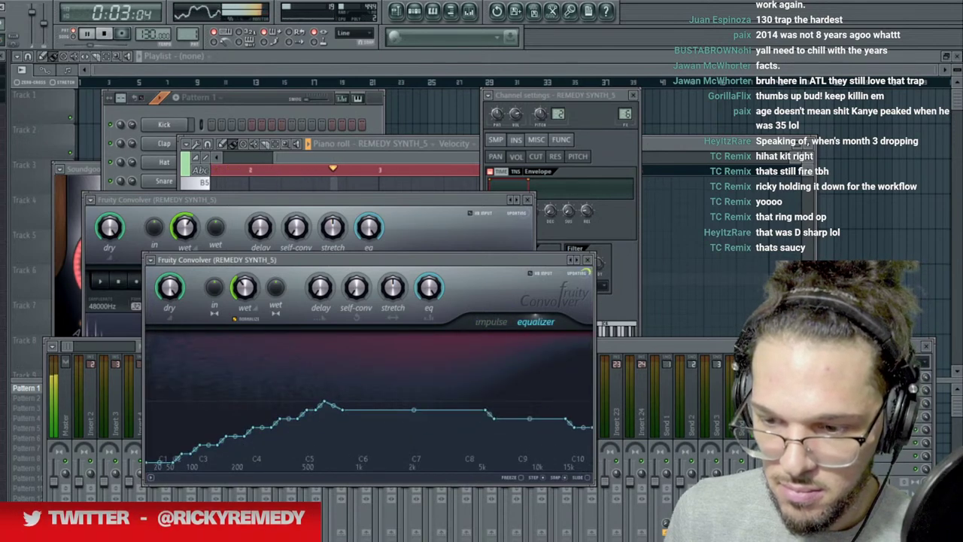
Add an effect plugin to the Master mixer track and return to the channel rack.
left_click(264, 102)
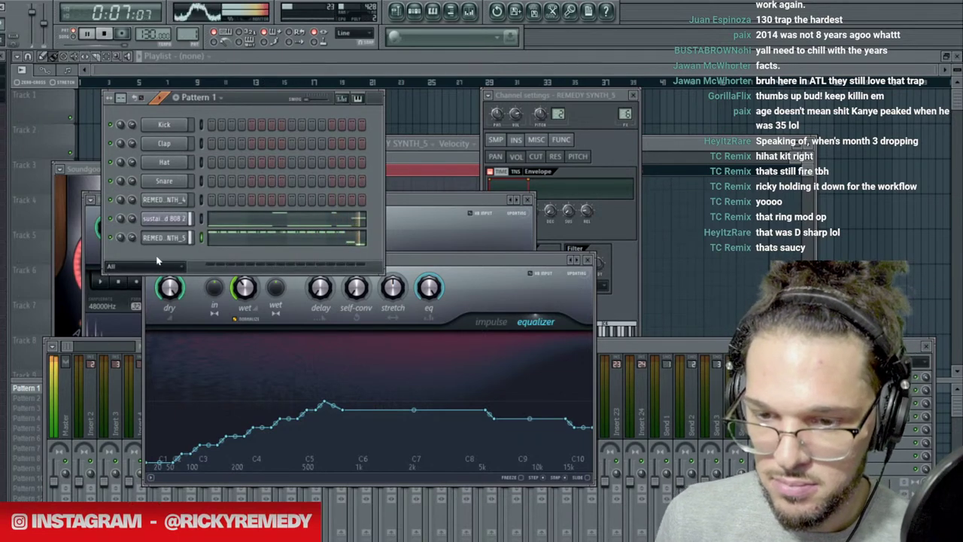
left_click(100, 356)
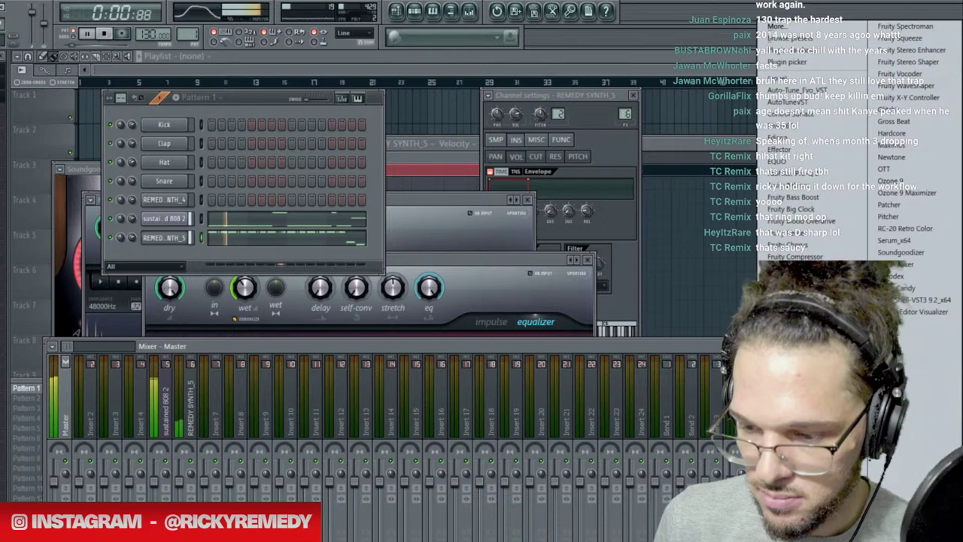
left_click(799, 530)
left_click(228, 100)
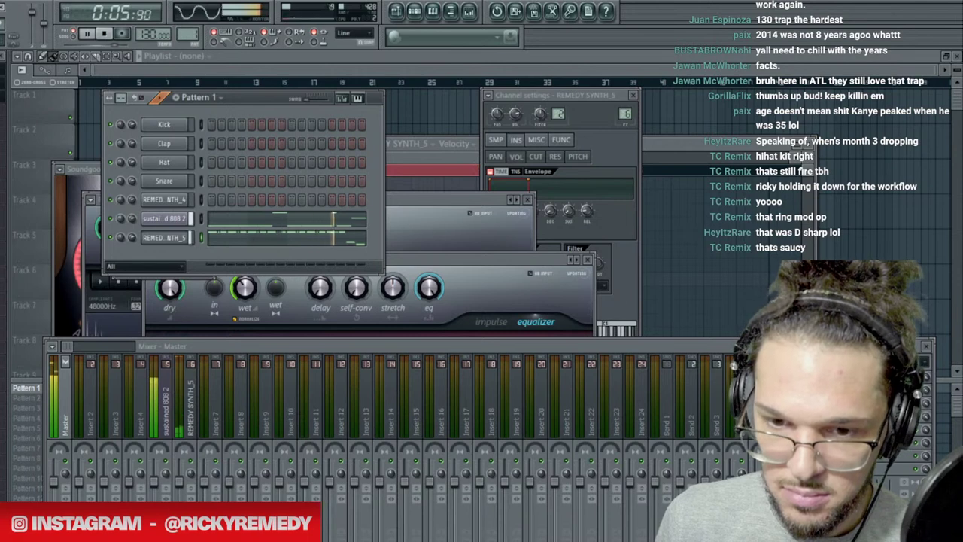
Shorten the first D2 note of the sustained 808 2 bassline to one beat and audition the loop.
left_click(248, 238)
key("space")
key("space")
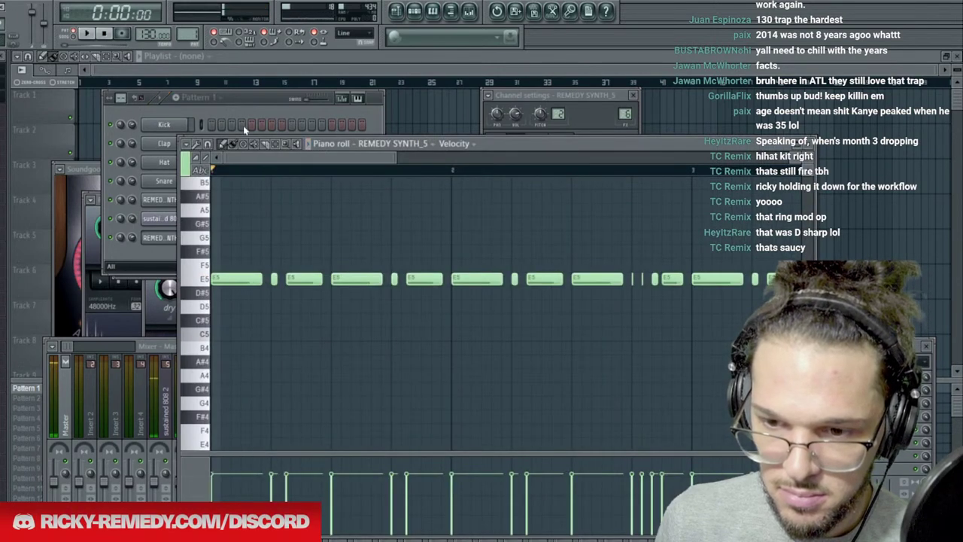
left_click(253, 105)
left_click(265, 219)
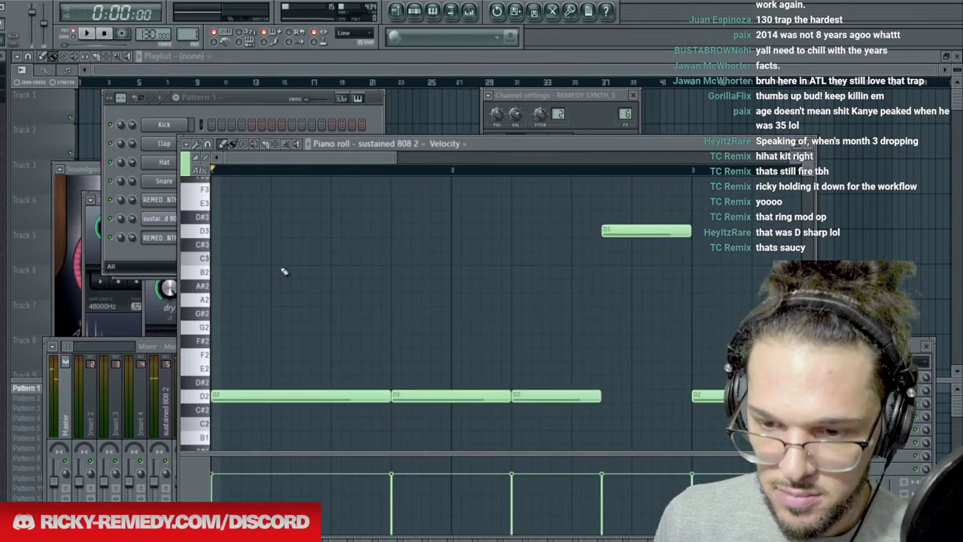
left_click(208, 144)
left_click(222, 172)
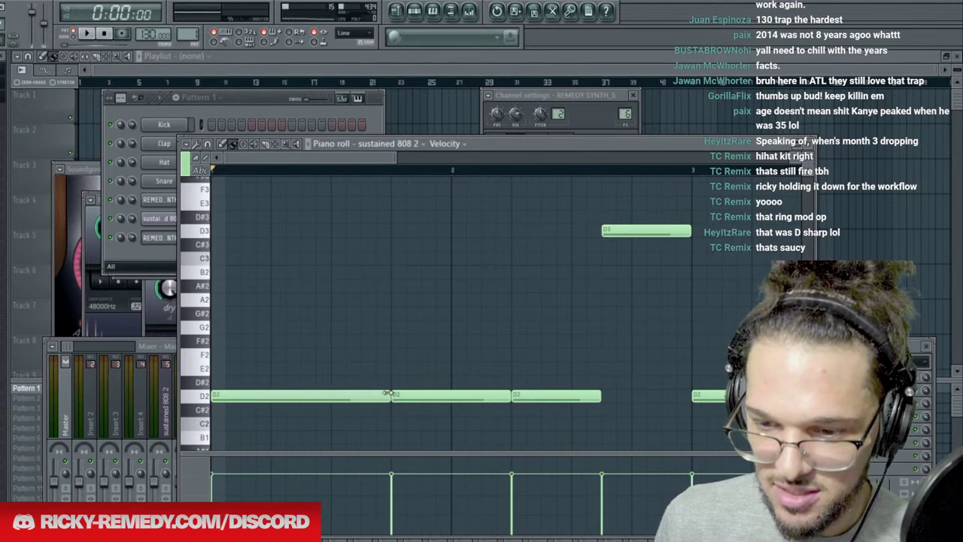
left_click_drag(386, 393, 270, 395)
key("space")
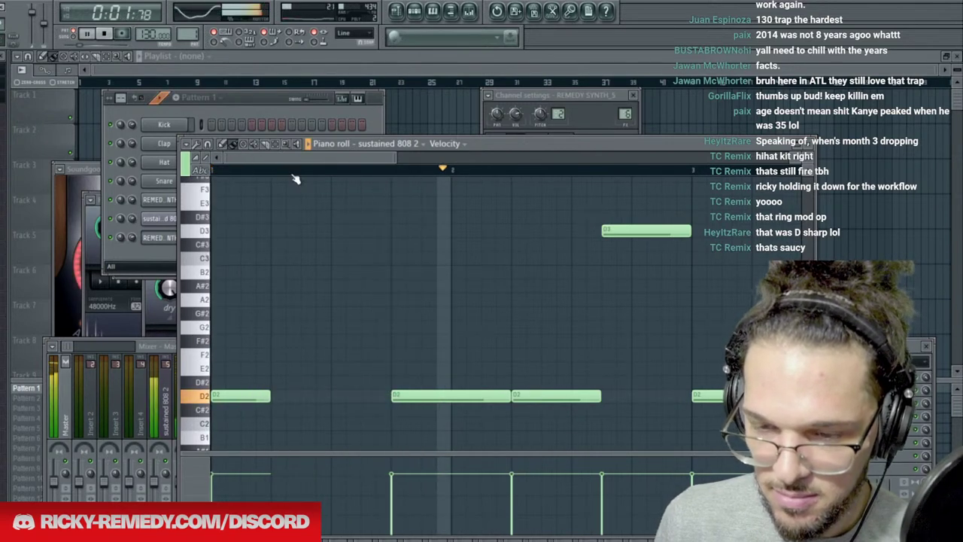
scroll(343, 170, "down", 4)
left_click(256, 102)
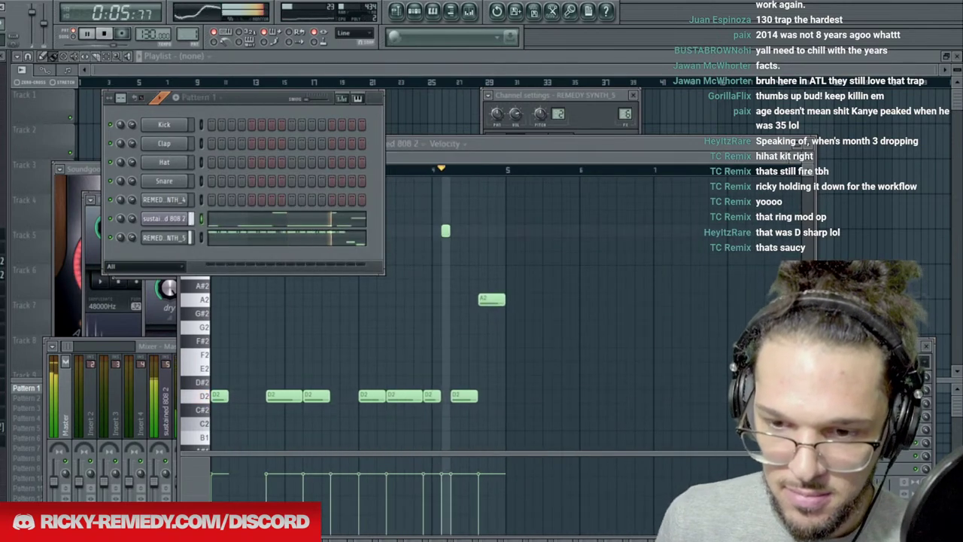
key("space")
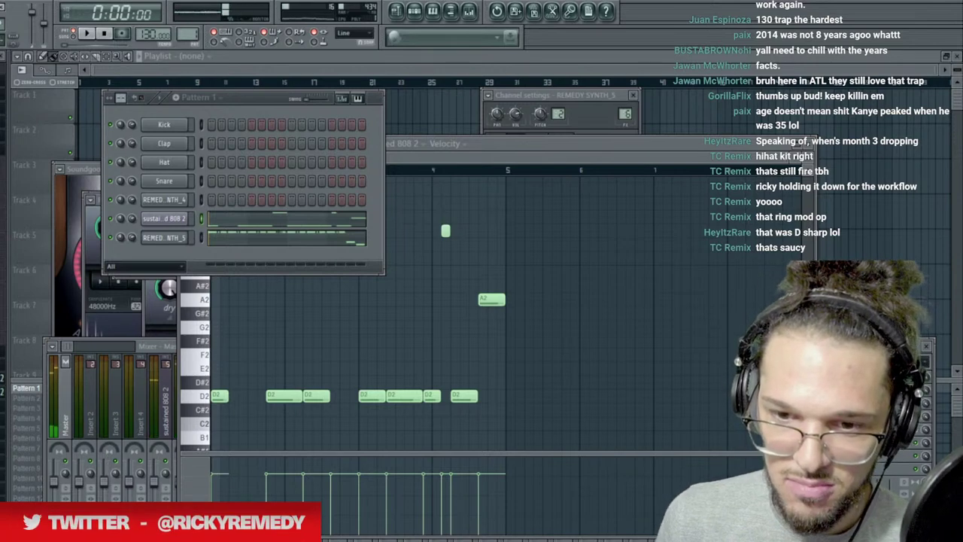
Load the REMEDY SYNTH_11 sample as a new channel and copy the REMEDY SYNTH_5 notes into it.
left_click_drag(1, 267, 183, 262)
left_click(199, 239)
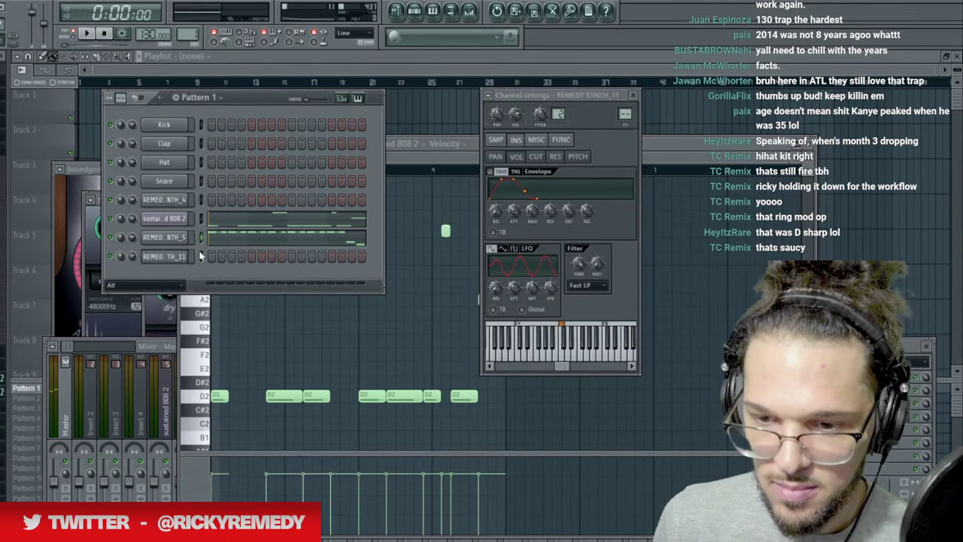
left_click(199, 256)
key("ctrl+v")
key("space")
Transpose the REMEDY SYNTH_11 notes down seven semitones so the main repeated note sits on A4, and play the result.
left_click(237, 260)
key("space")
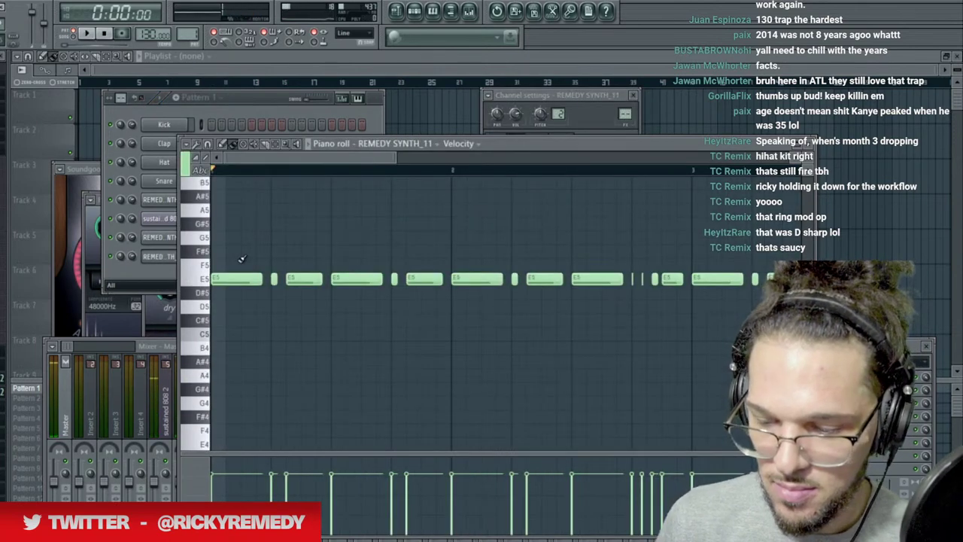
key("shift+Up")
key("shift+Up")
key("shift+Up")
key("shift+Up")
key("shift+Down")
key("shift+Down")
key("shift+Down")
key("shift+Down")
key("shift+Down")
key("shift+Down")
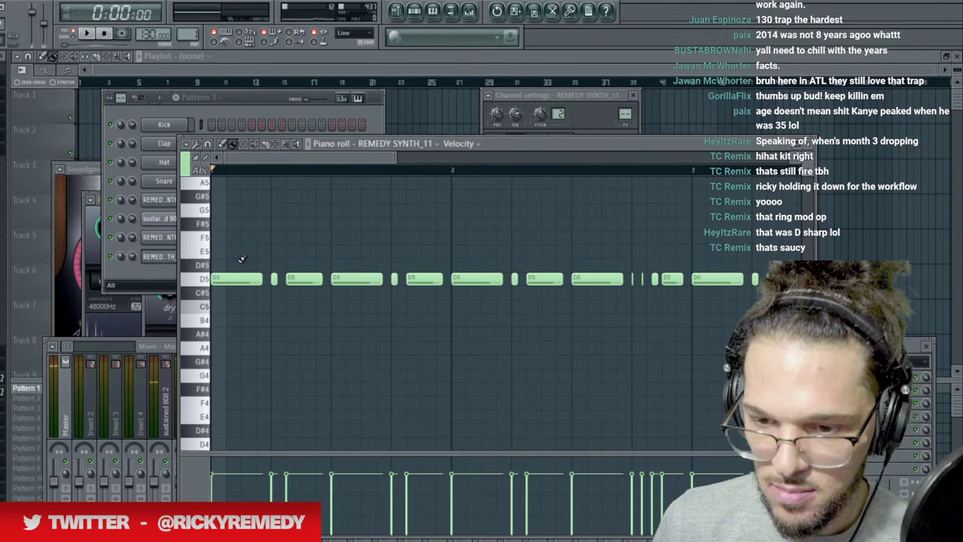
key("shift+Down")
key("shift+Down")
key("shift+Down")
key("shift+Down")
key("shift+Down")
key("space")
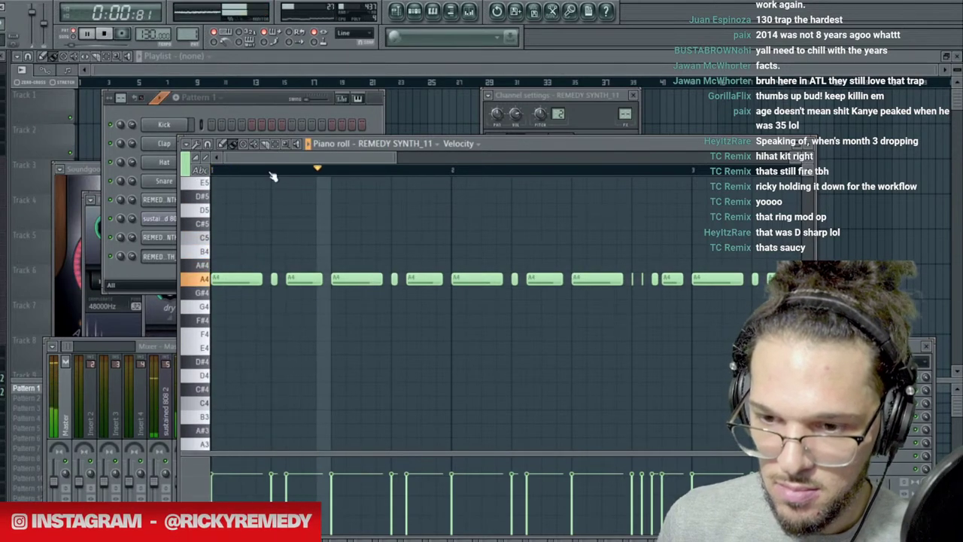
Route REMEDY SYNTH_11 to mixer track 7 and add Fruity Parametric EQ 2 to that track.
left_click(236, 107)
left_click(176, 257)
left_click(496, 140)
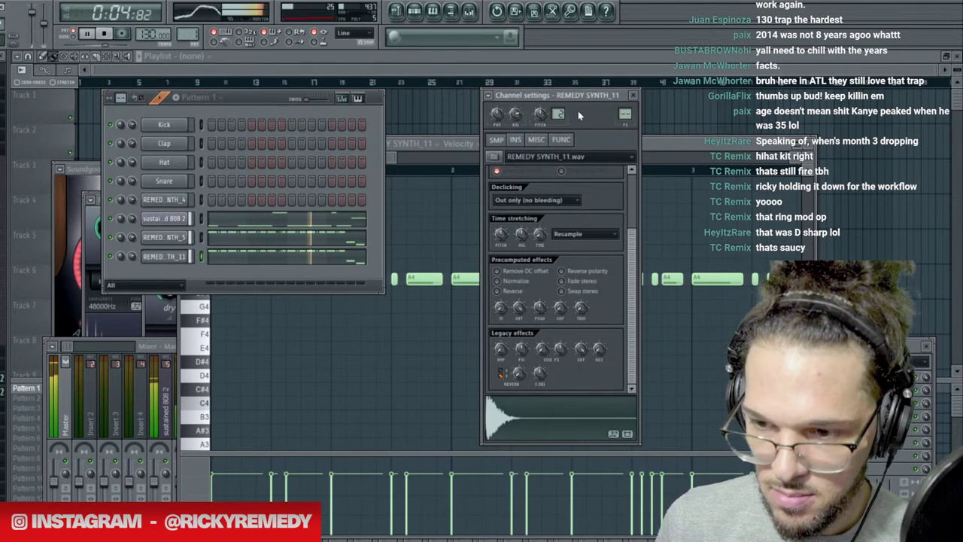
key("ctrl+l")
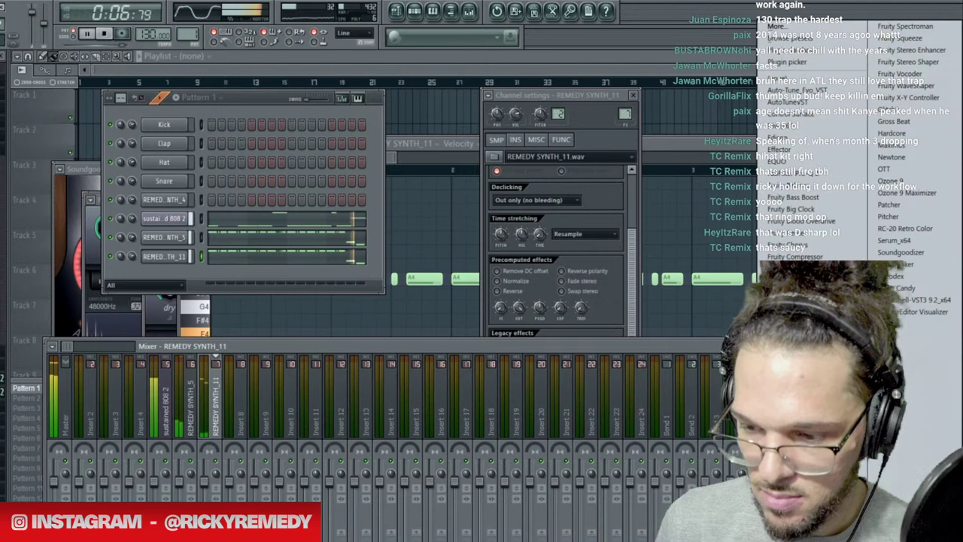
left_click(808, 506)
Cut the low end with EQ bands 1 to 3 and boost the highs with band 6 on REMEDY SYNTH_11.
left_click_drag(140, 298, 178, 352)
left_click_drag(168, 298, 161, 331)
left_click_drag(196, 298, 187, 338)
left_click_drag(252, 298, 304, 284)
Enable the volume envelope for REMEDY SYNTH_11 and fine-tune EQ band 5.
left_click(515, 139)
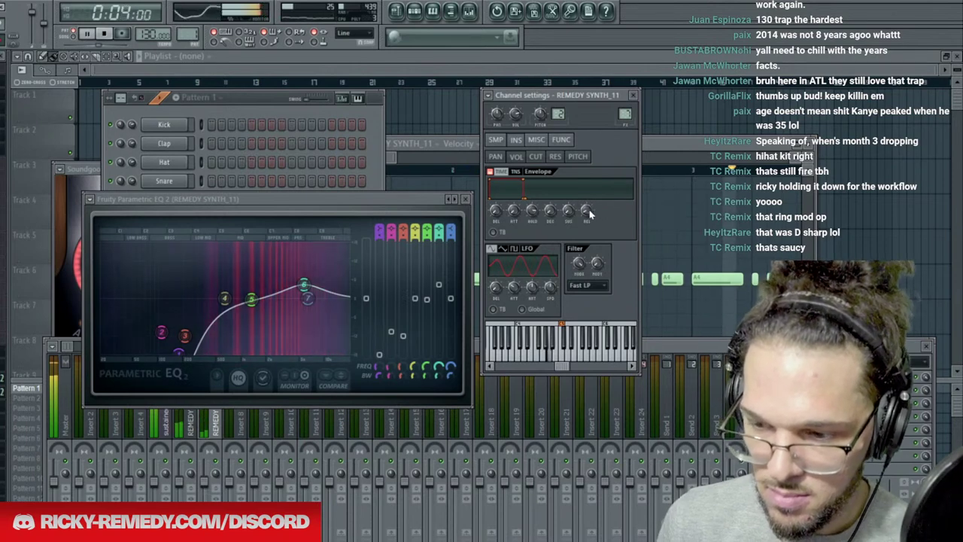
left_click_drag(251, 299, 253, 273)
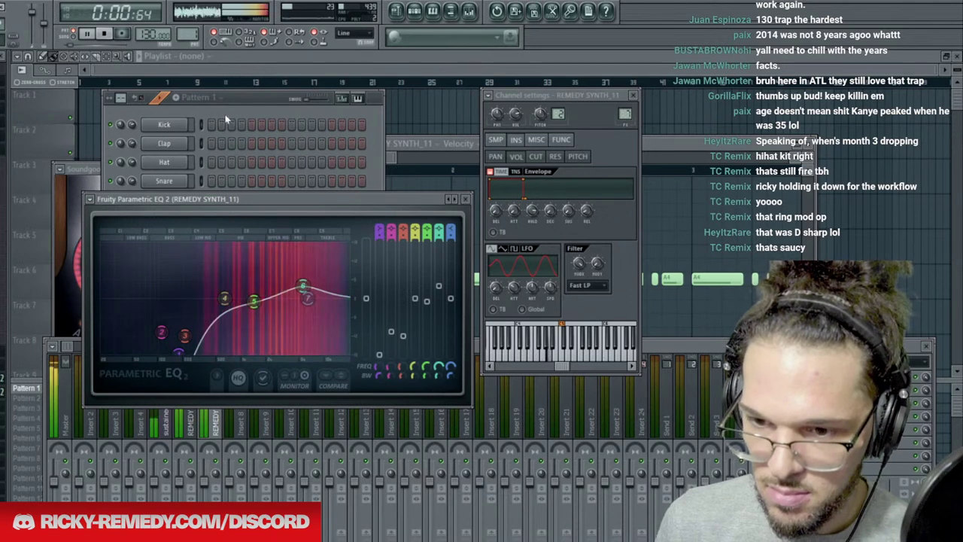
Select the REMEDY SYNTH_5 channel and add Fruity Parametric EQ 2 to its mixer track.
left_click(255, 106)
left_click(176, 242)
key("space")
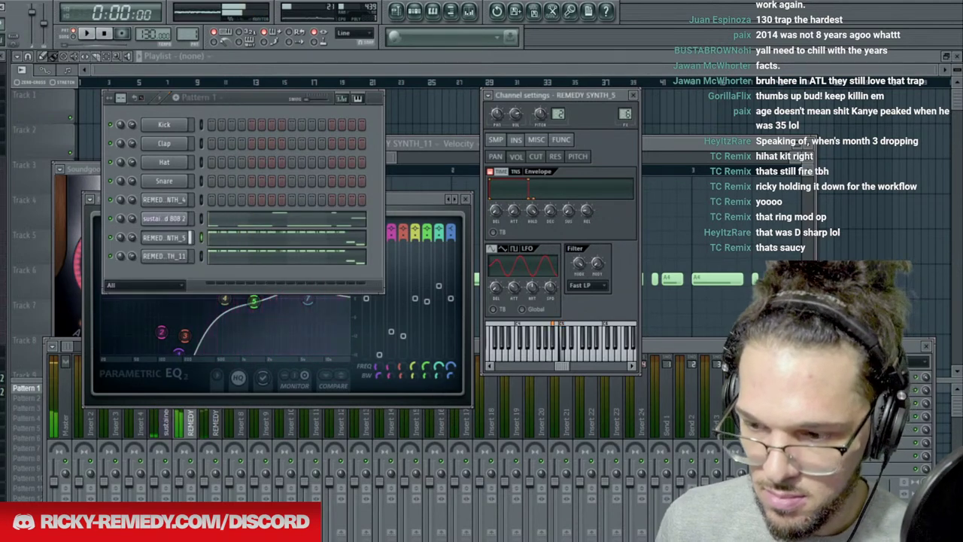
left_click(790, 402)
left_click(805, 483)
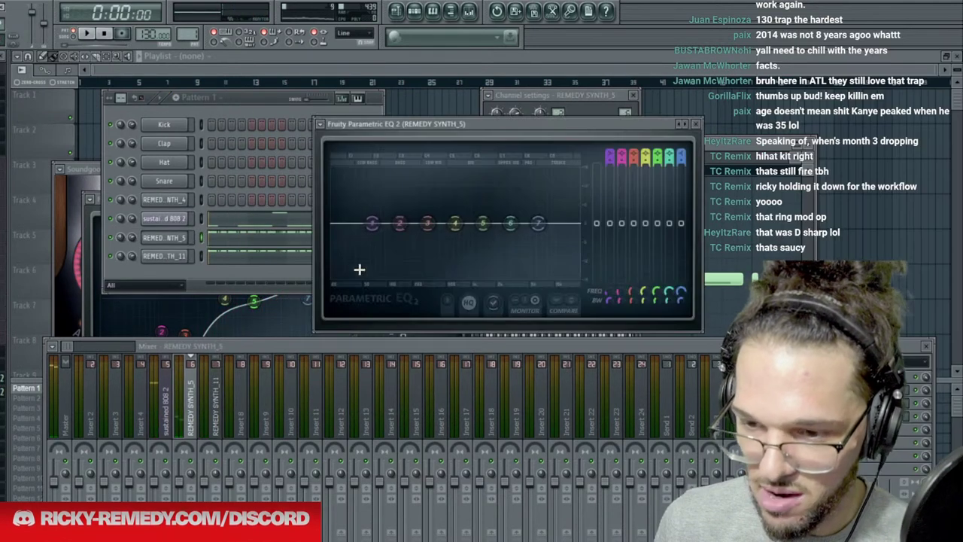
Cut the low end of REMEDY SYNTH_5 with EQ band 1 and fine-tune bands 4 to 7 during playback.
key("space")
key("space")
key("space")
left_click_drag(609, 153, 610, 188)
left_click_drag(372, 223, 484, 220)
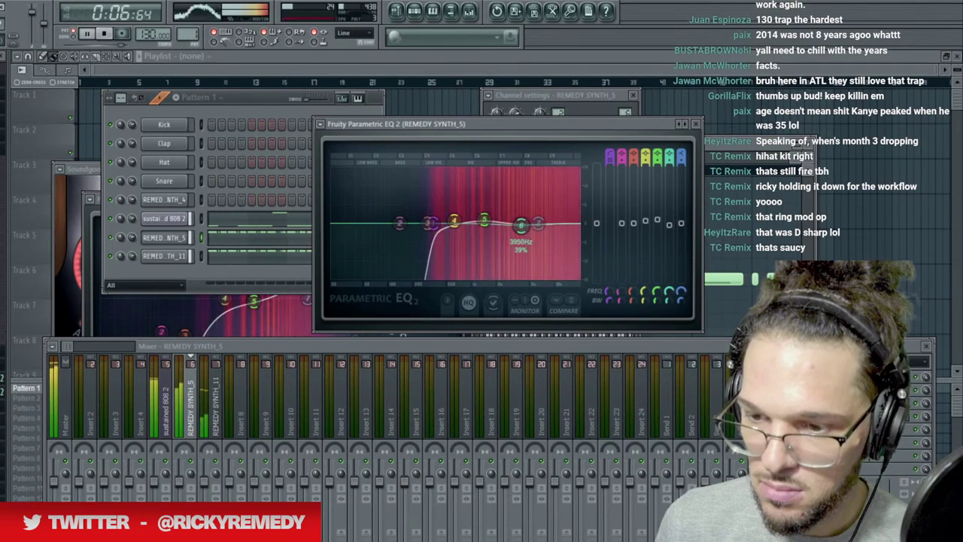
Send the REMEDY SYNTH_5 and REMEDY SYNTH_11 mixer tracks to Insert 8 and listen to the pattern.
left_click(264, 100)
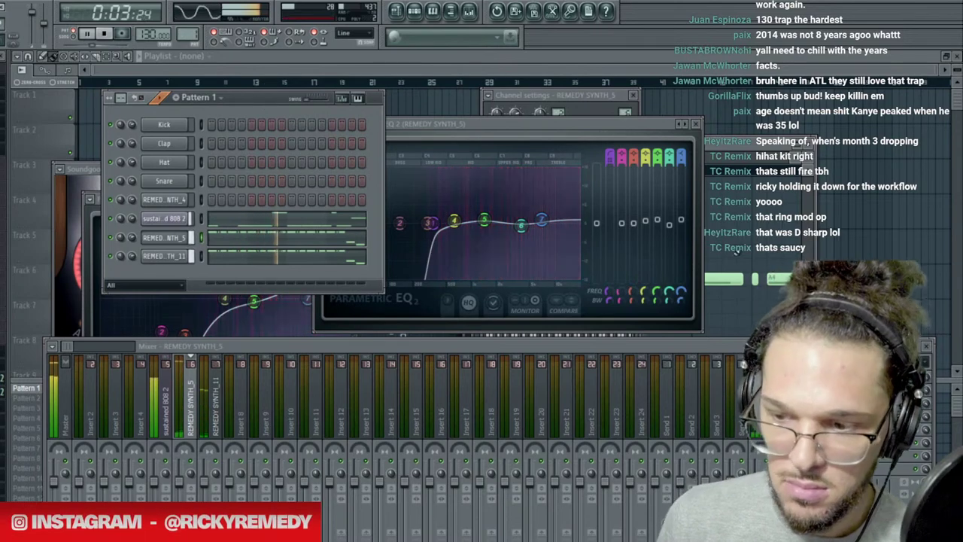
left_click(191, 412)
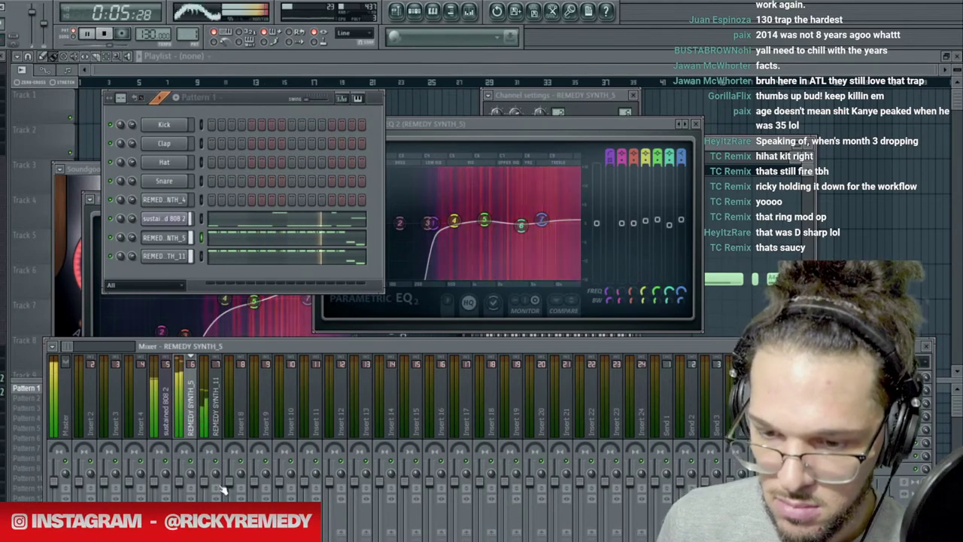
left_click(215, 406)
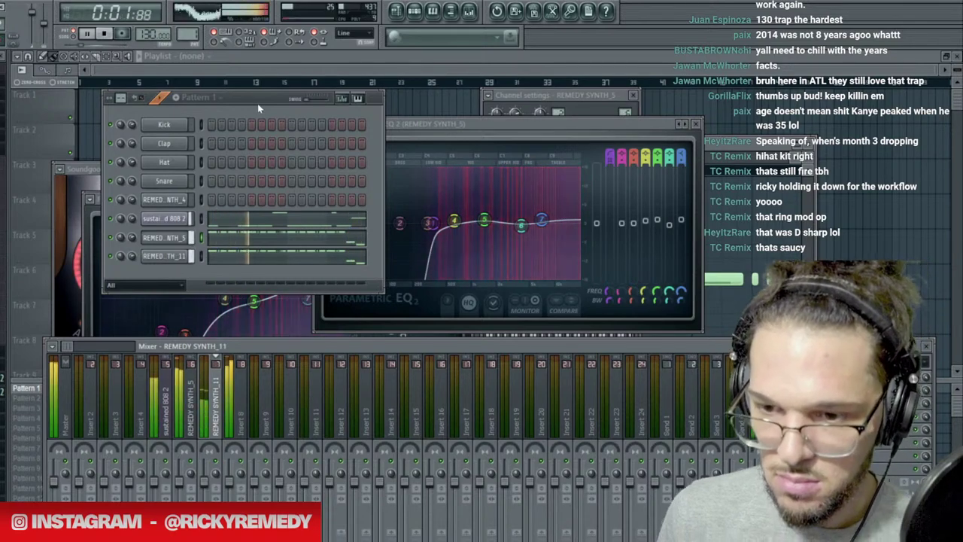
left_click(257, 101)
key("space")
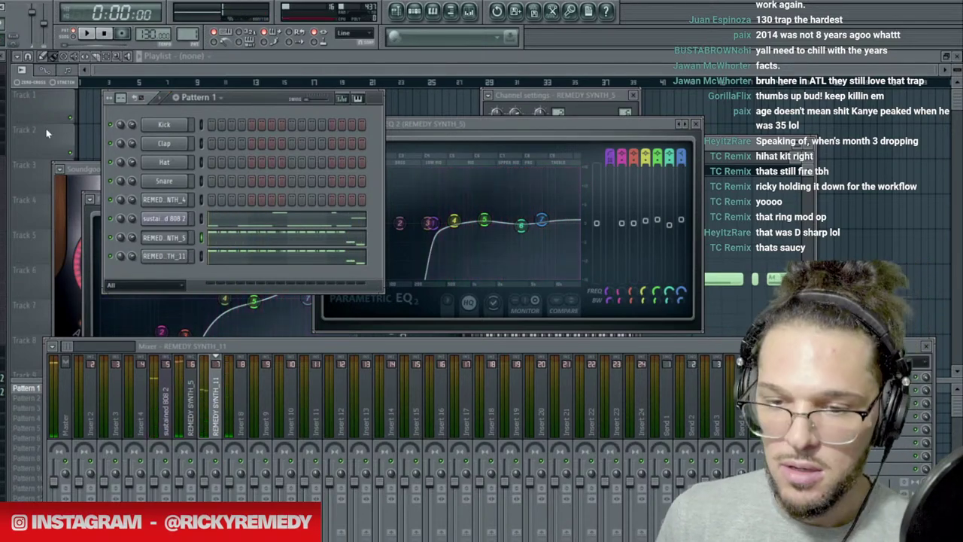
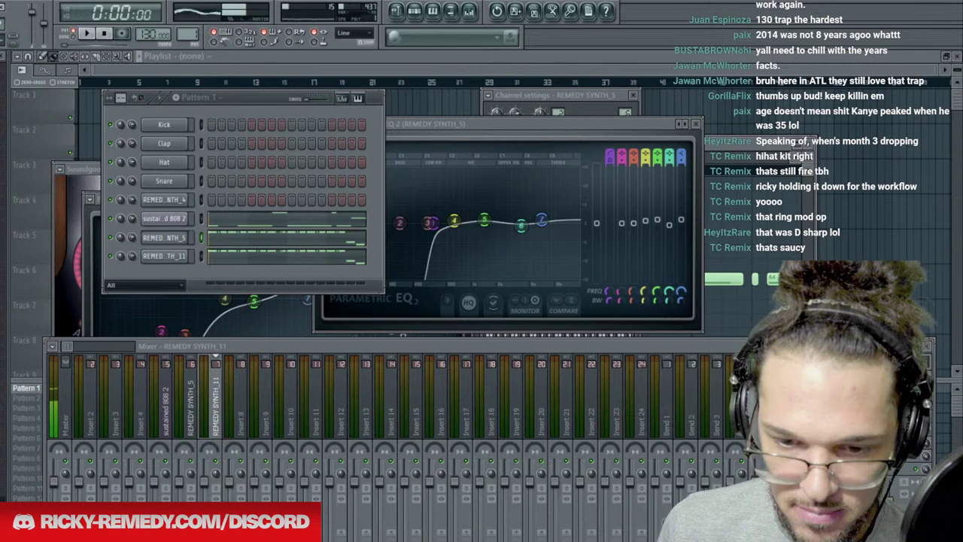
Load the RRPK1 - SYNTH_23 sample into a new channel and audition it over the pattern.
left_click_drag(161, 268, 162, 269)
key("space")
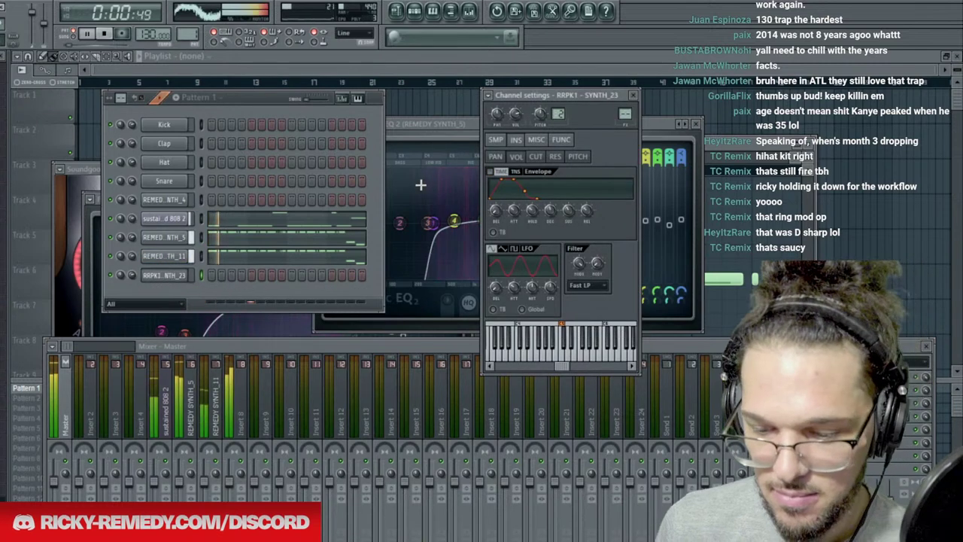
key("space")
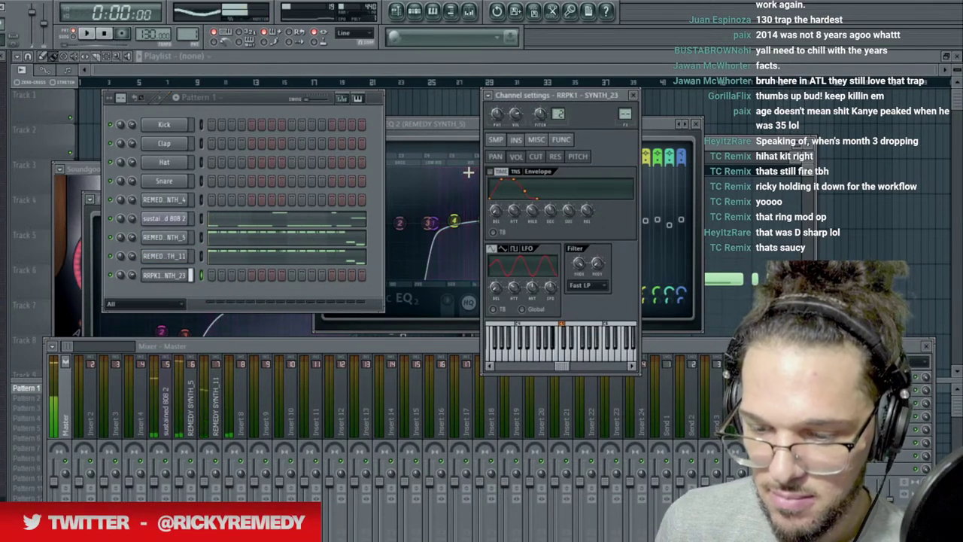
Enable and shape the volume envelope of RRPK1 - SYNTH_23 and route the channel to mixer track 9.
left_click(496, 139)
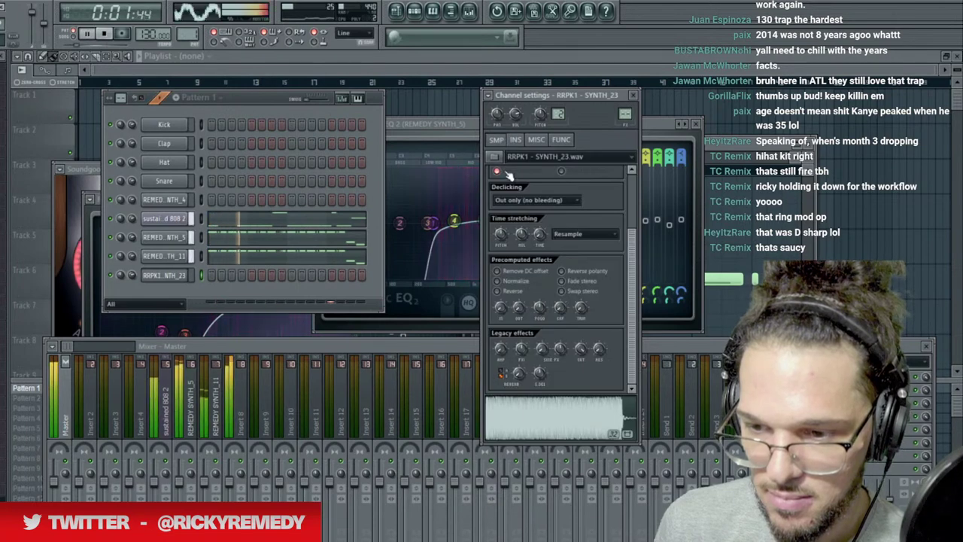
key("space")
left_click(515, 140)
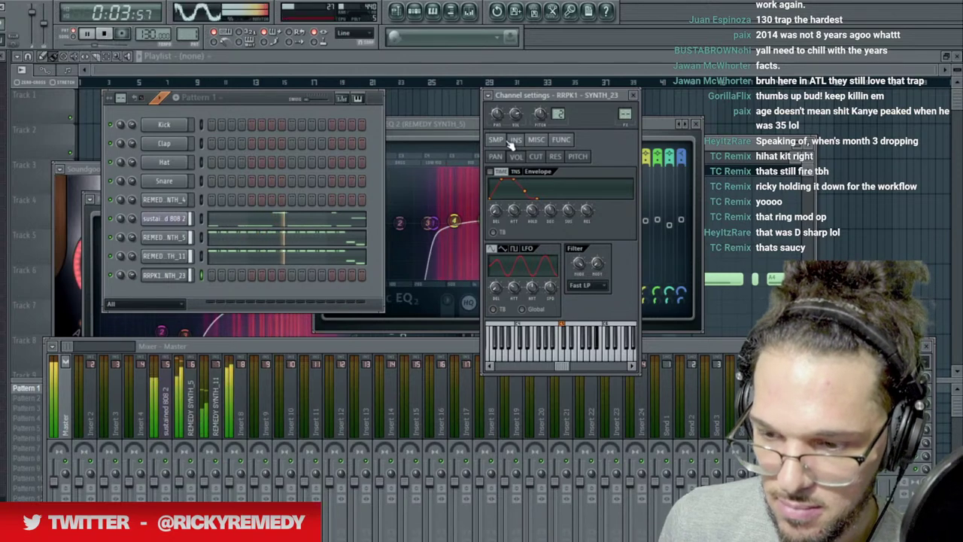
left_click(495, 139)
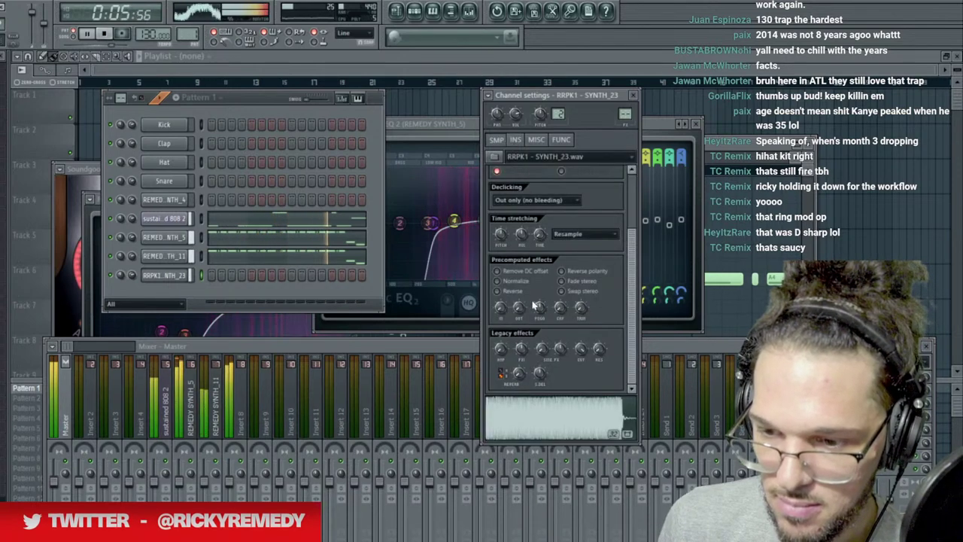
left_click(516, 141)
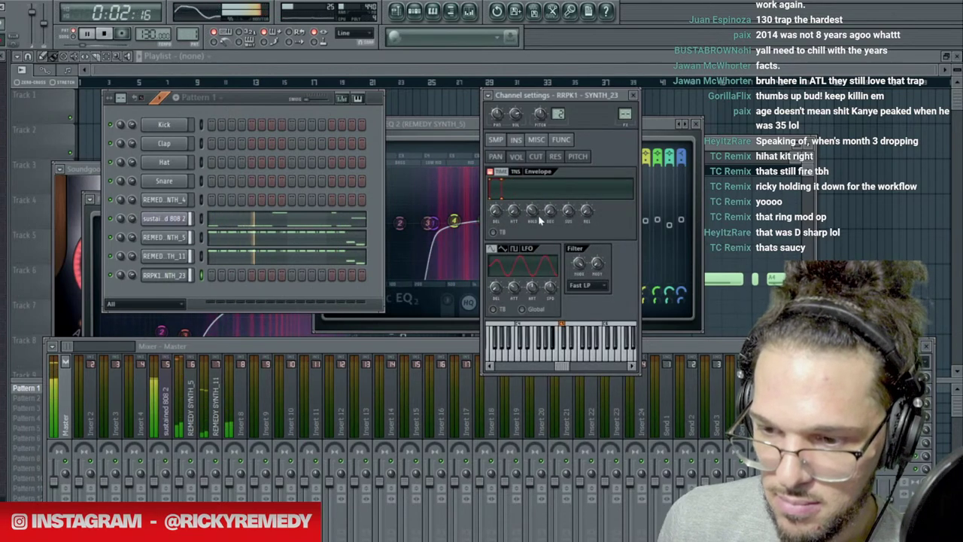
key("ctrl+l")
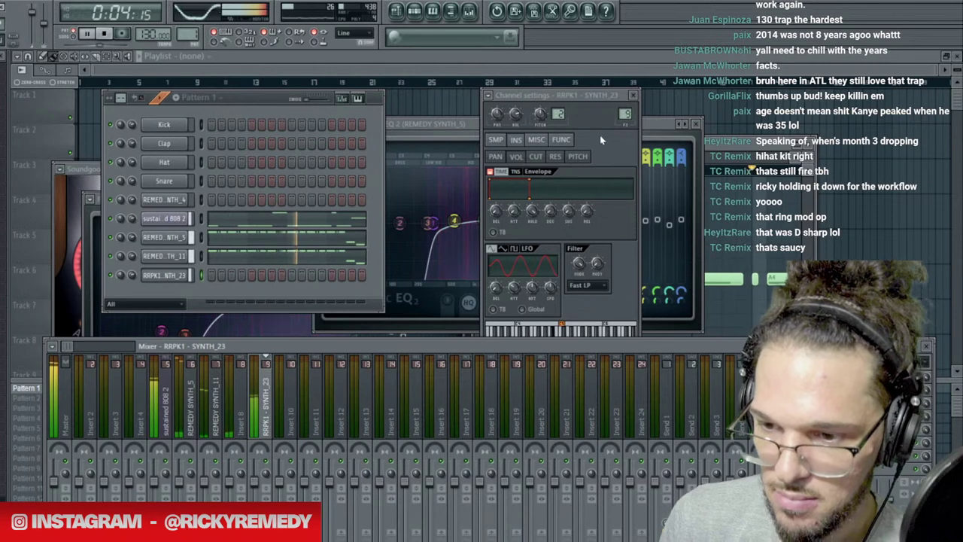
left_click(515, 118)
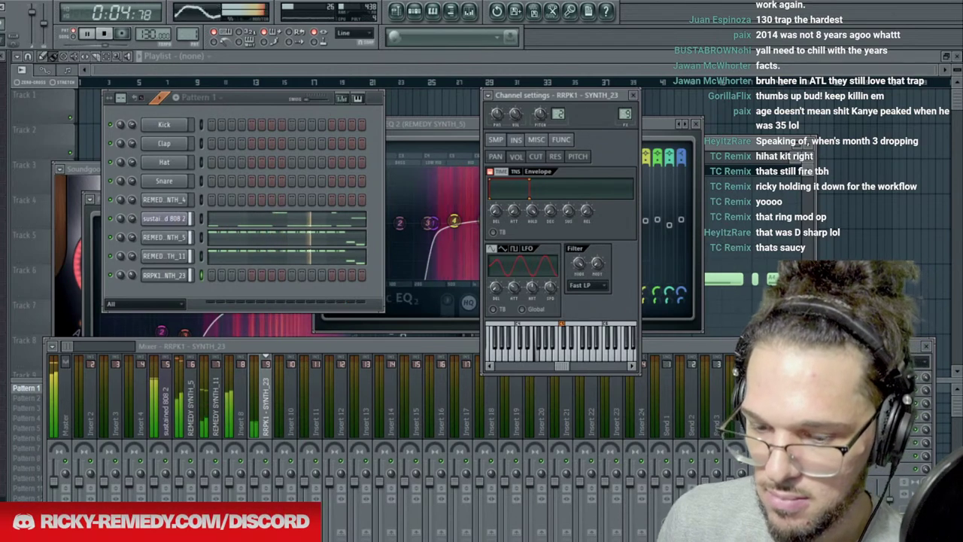
Add Fruity Parametric EQ 2 to RRPK1 - SYNTH_23, cut its low end with band 1 and lower band 7.
key("space")
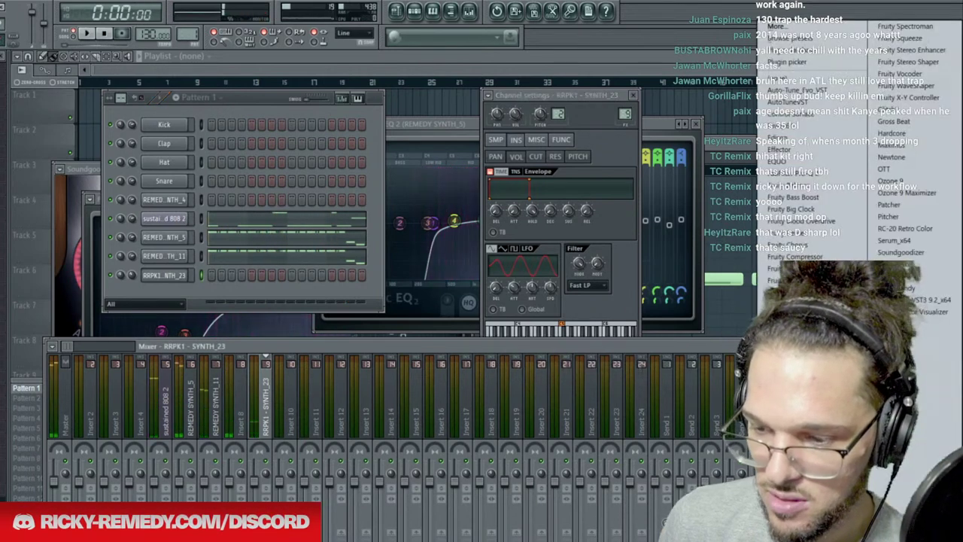
left_click(799, 481)
scroll(347, 198, "down", 2)
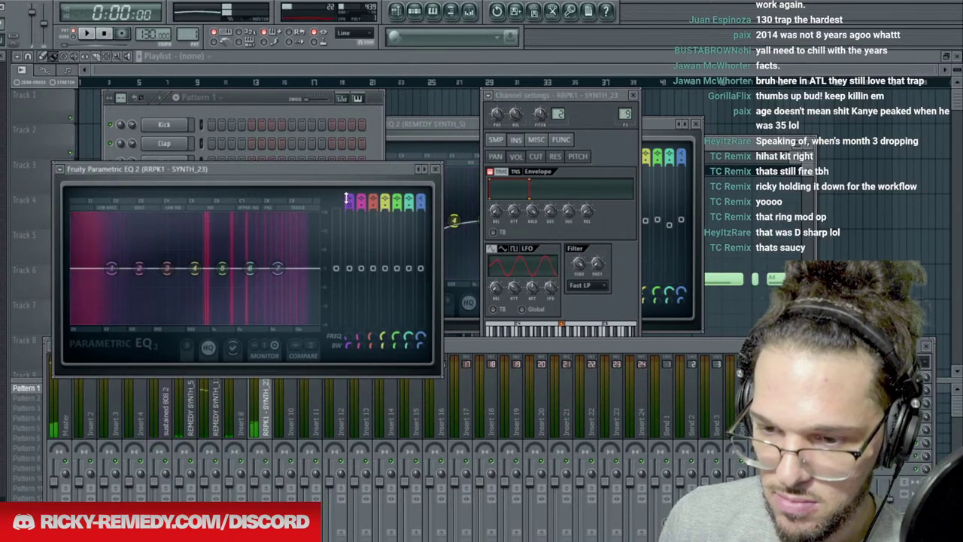
left_click_drag(111, 267, 274, 285)
key("space")
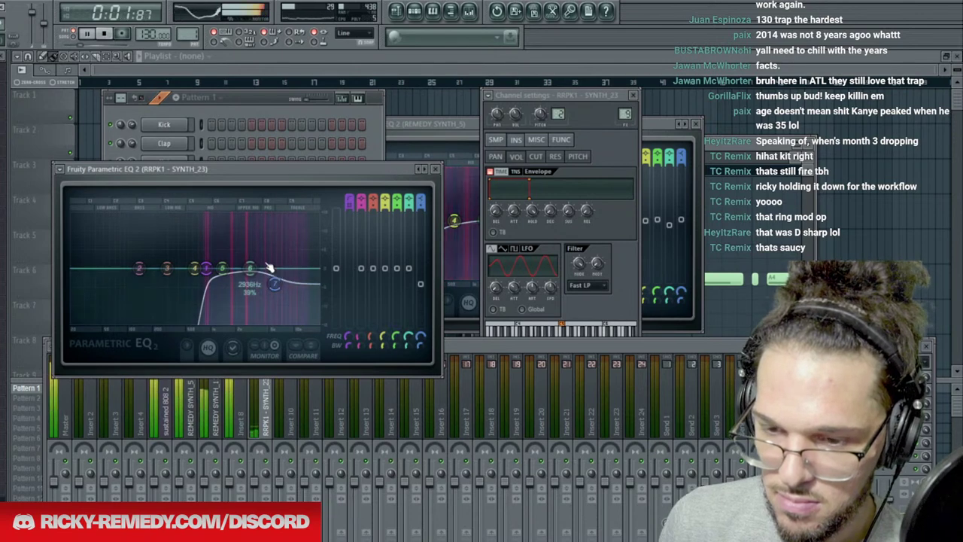
Record sustained F4 notes for RRPK1 - SYNTH_23 in Pattern 1 and open them in the piano roll.
left_click(257, 103)
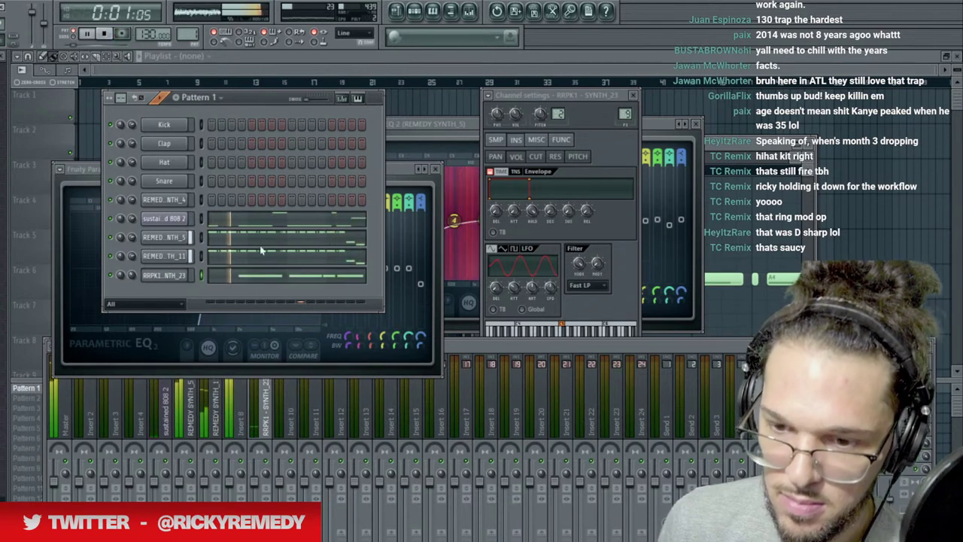
left_click(263, 271)
left_click(208, 144)
left_click(213, 173)
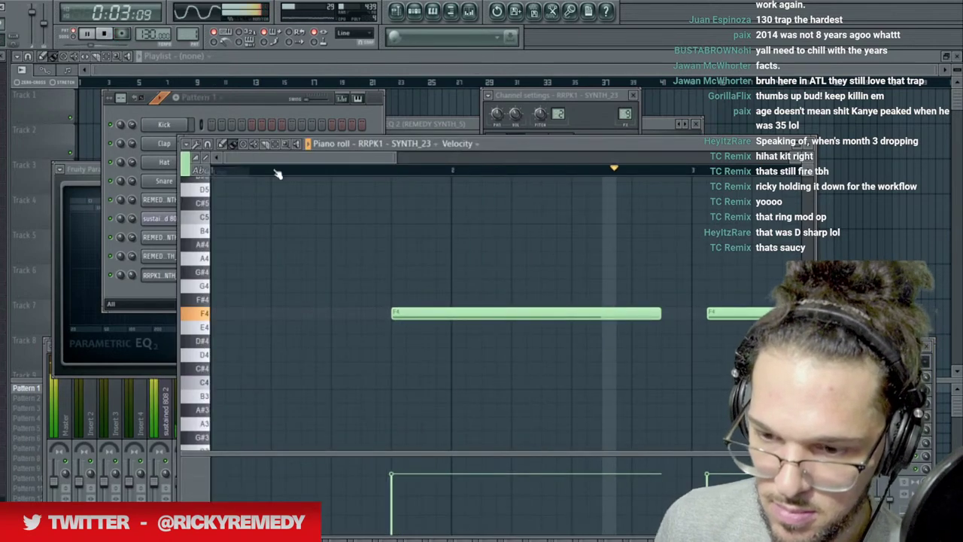
scroll(348, 172, "down", 3)
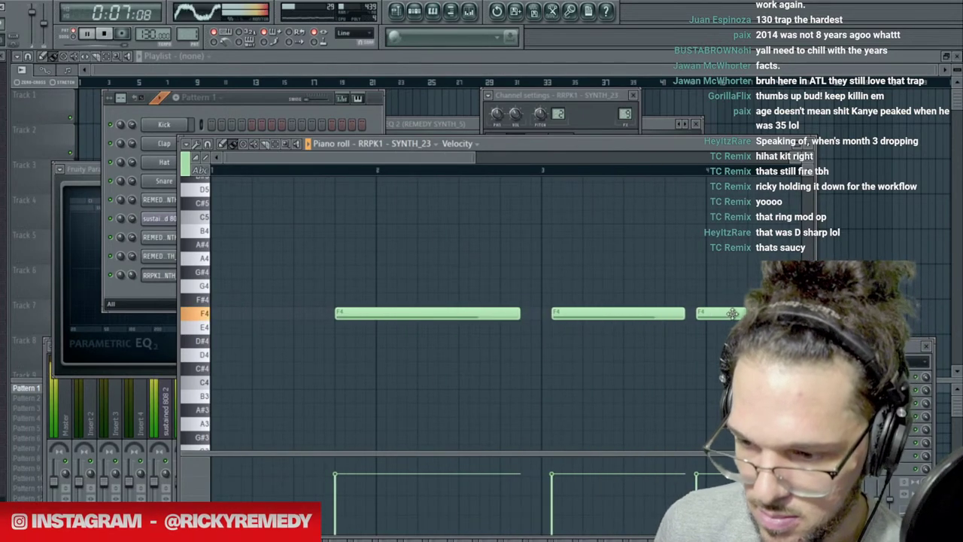
Shorten the first RRPK1 - SYNTH_23 note and align the second and third notes to the starts of bars 3 and 4.
left_click_drag(731, 313, 740, 314)
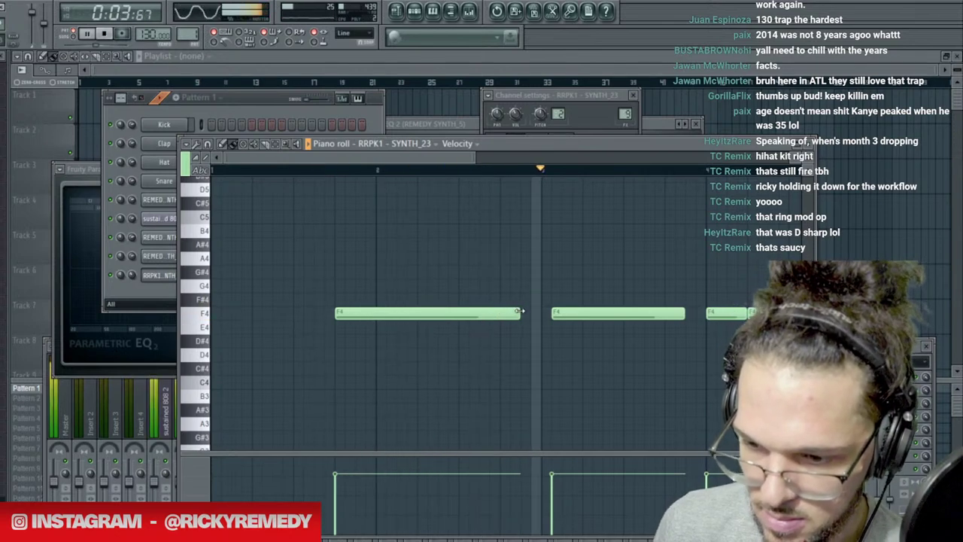
left_click_drag(518, 311, 499, 311)
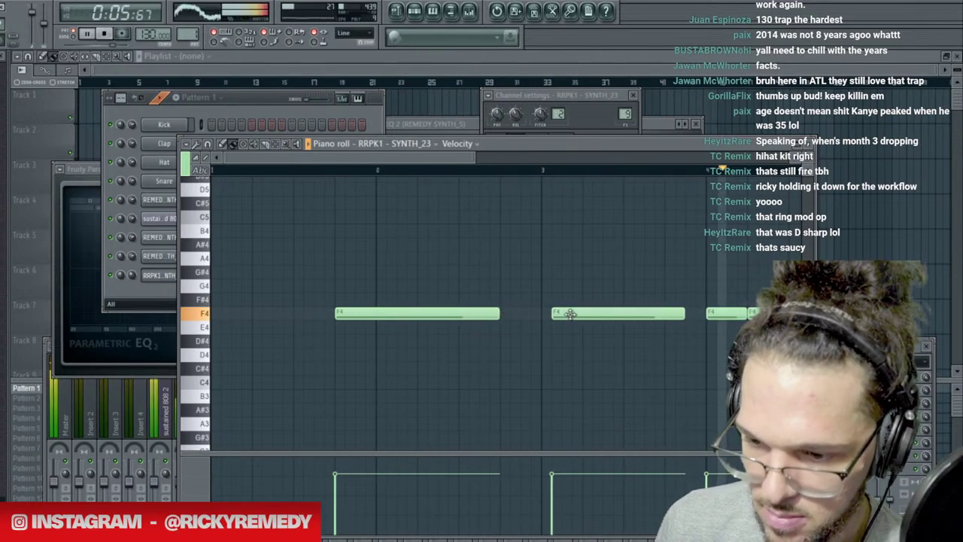
left_click_drag(573, 313, 564, 314)
key("space")
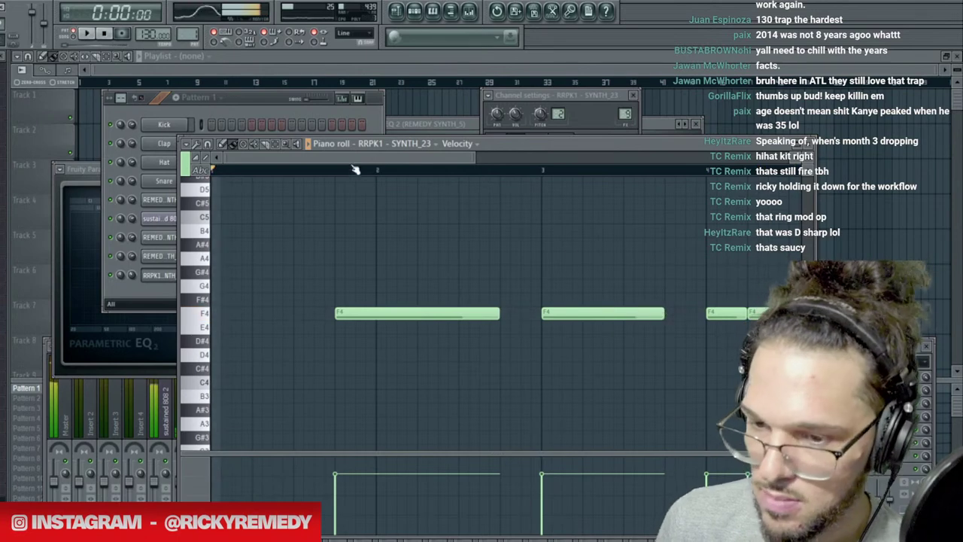
key("space")
left_click_drag(348, 158, 364, 158)
Place Pattern 1 over bars 1 to 8 of the playlist, clone it as Pattern 2 and place that over bars 9 to 16.
left_click(269, 101)
left_click(357, 67)
left_click(84, 387)
right_click(63, 387)
left_click(94, 439)
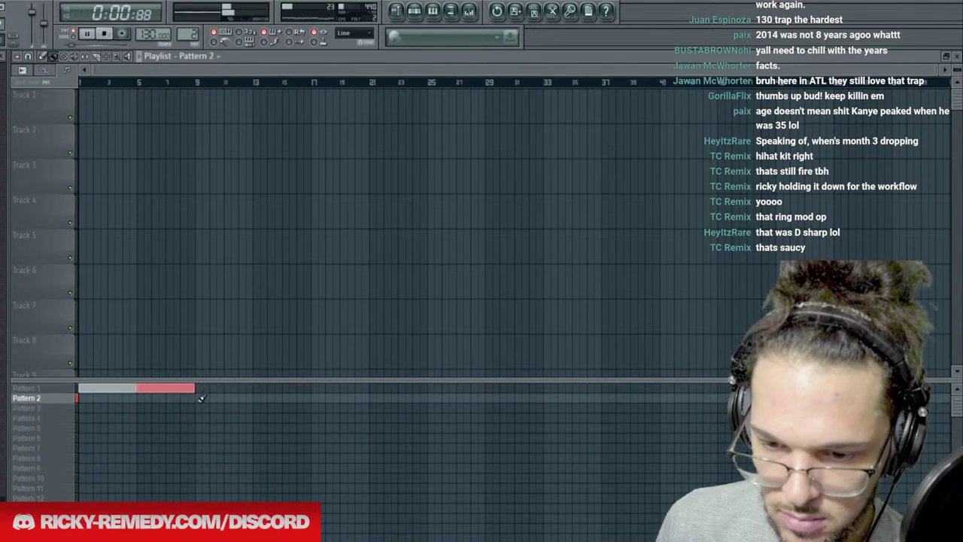
left_click(414, 12)
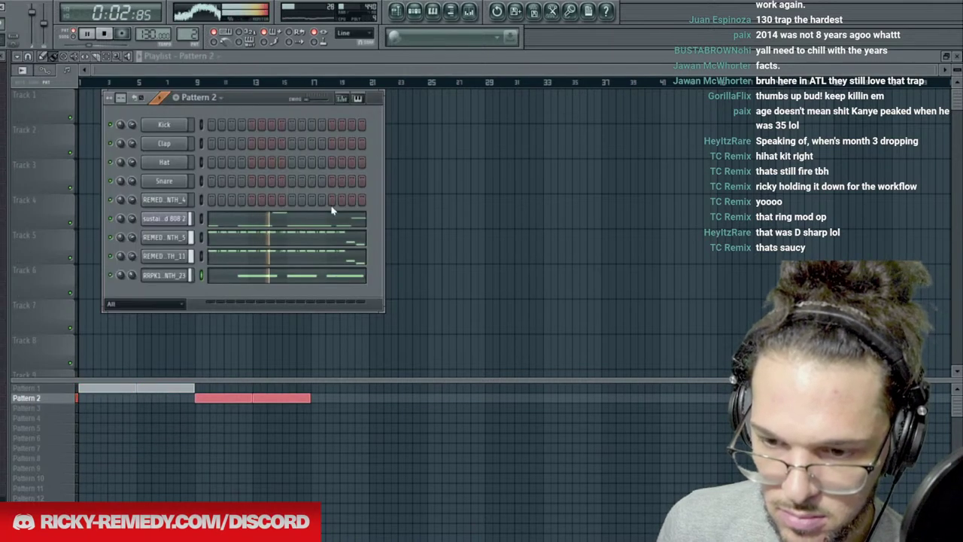
Transpose the RRPK1 - SYNTH_23 notes in Pattern 2 up five semitones to A#4 and close the piano roll.
left_click(271, 276)
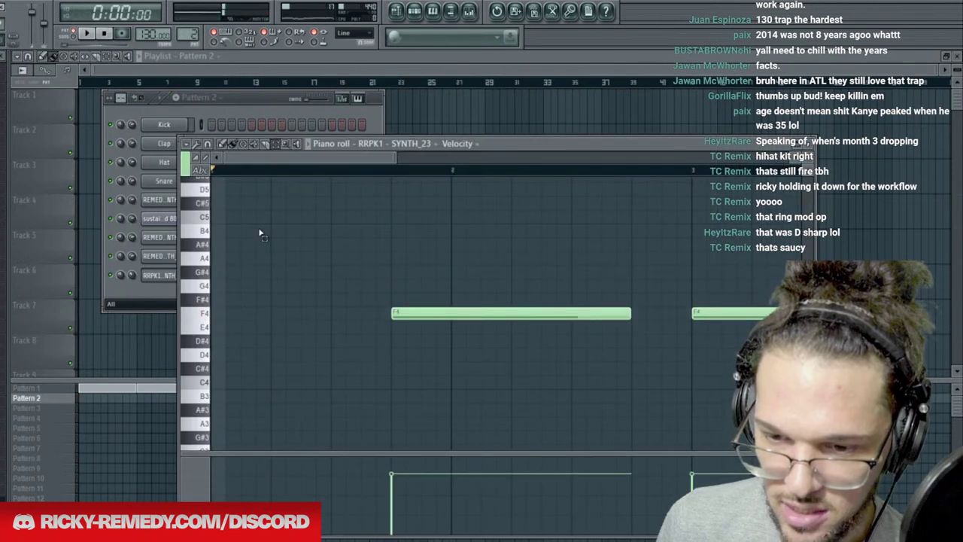
key("shift+Up")
key("shift+Up")
key("shift+Up")
key("shift+Up")
key("shift+Up")
key("shift+Up")
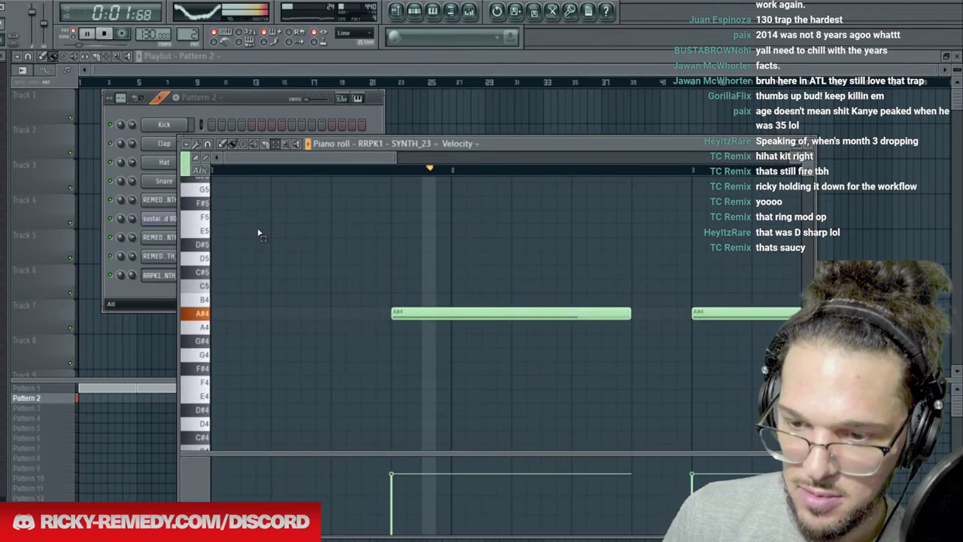
key("shift+Down")
scroll(258, 160, "down", 3)
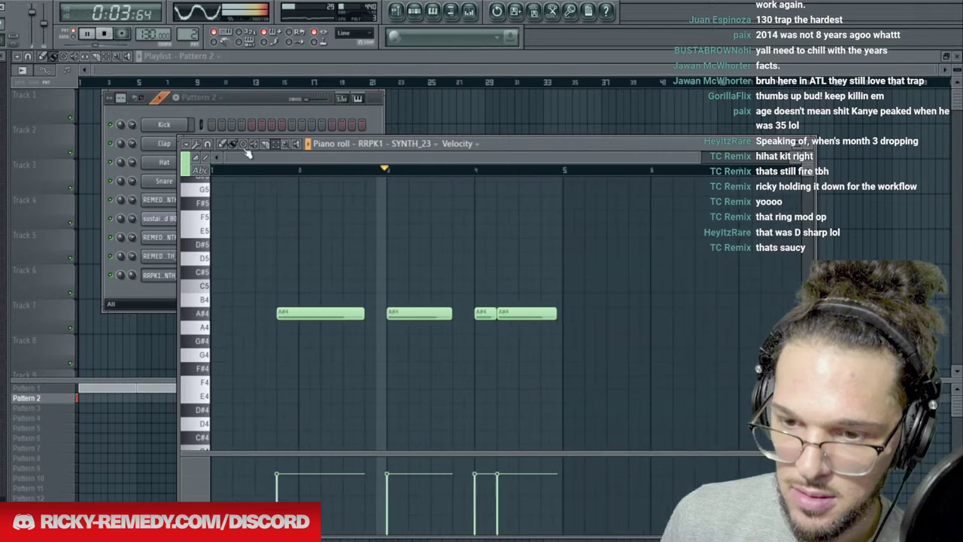
left_click(533, 118)
key("space")
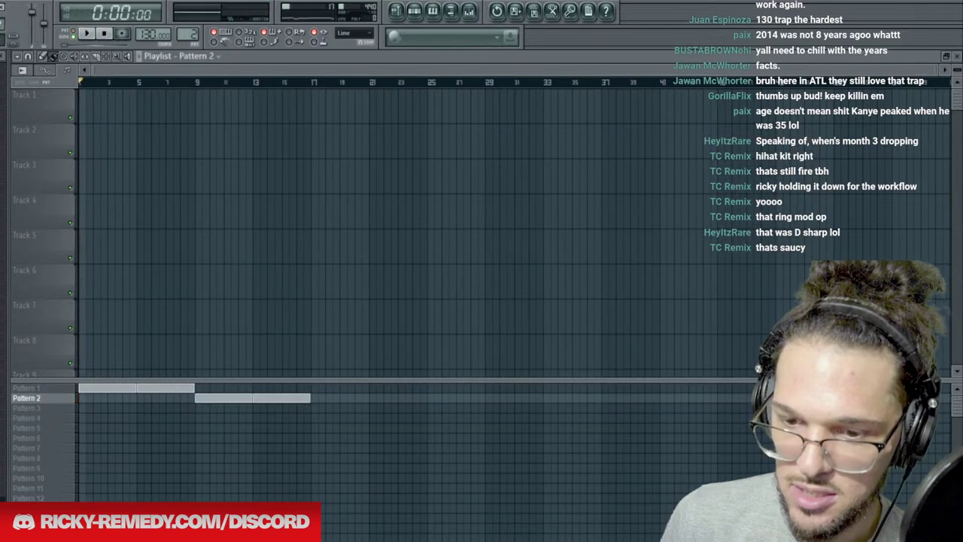
Play the playlist arrangement in song mode and switch back to Pattern 1.
left_click(414, 12)
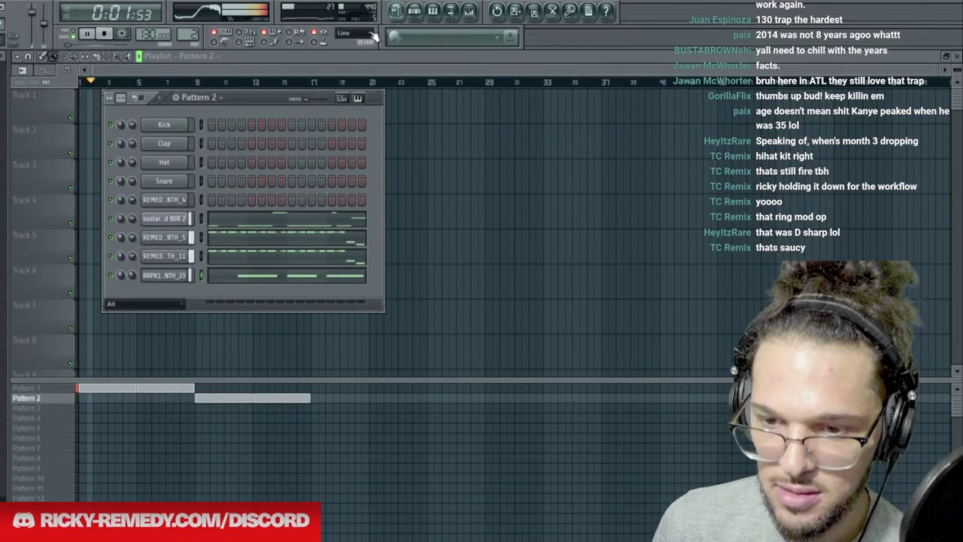
left_click(47, 388)
left_click(432, 11)
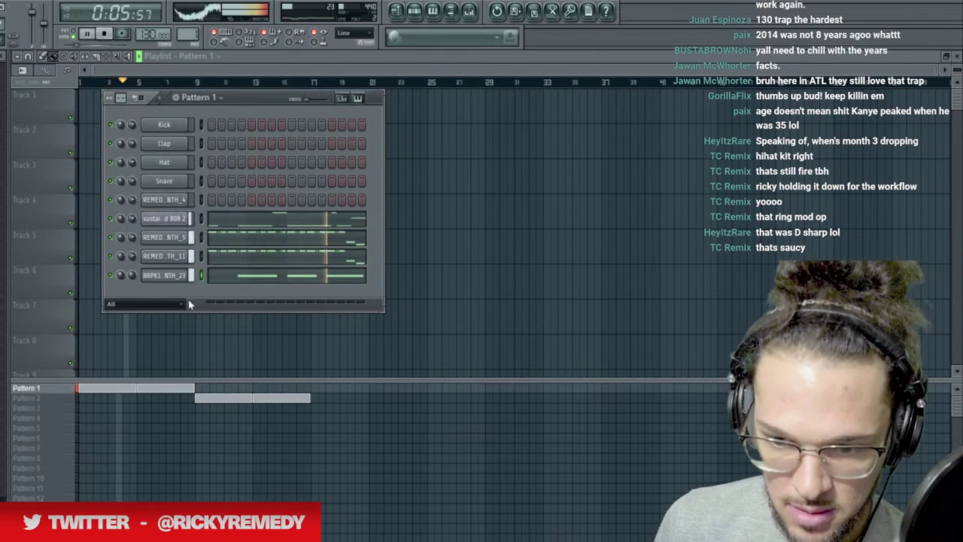
Stop playback and examine the REMEDY SYNTH_5 notes of Pattern 1 in the piano roll around bars 3 and 4.
left_click(233, 239)
key("space")
left_click(220, 144)
left_click(235, 201)
scroll(417, 218, "right", 5)
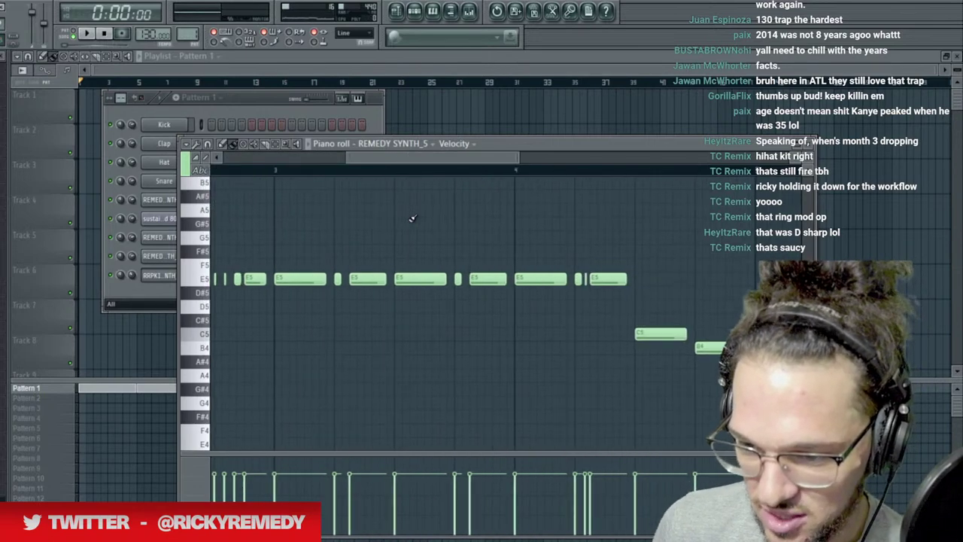
left_click(240, 98)
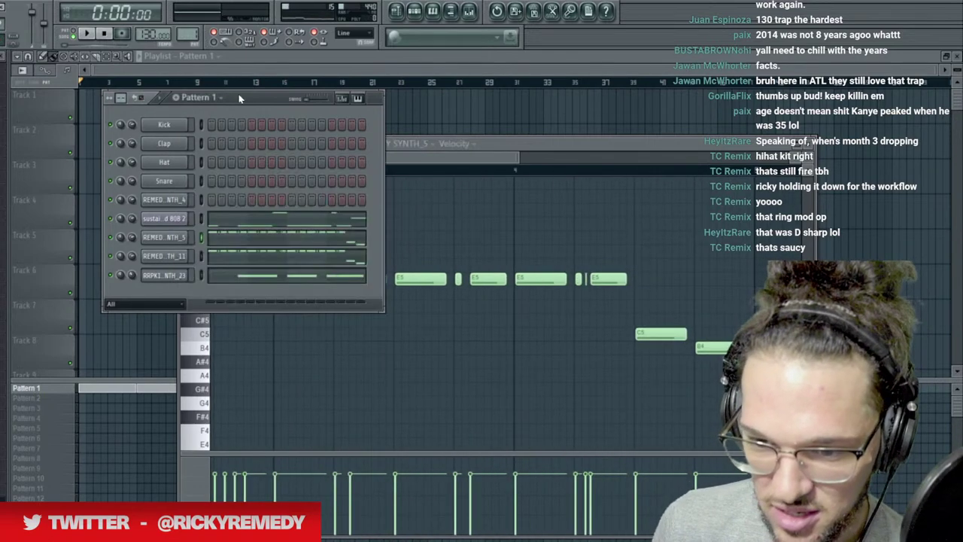
Examine the REMEDY SYNTH_11 notes of Pattern 1 in the piano roll and play the pattern.
left_click(254, 262)
key("space")
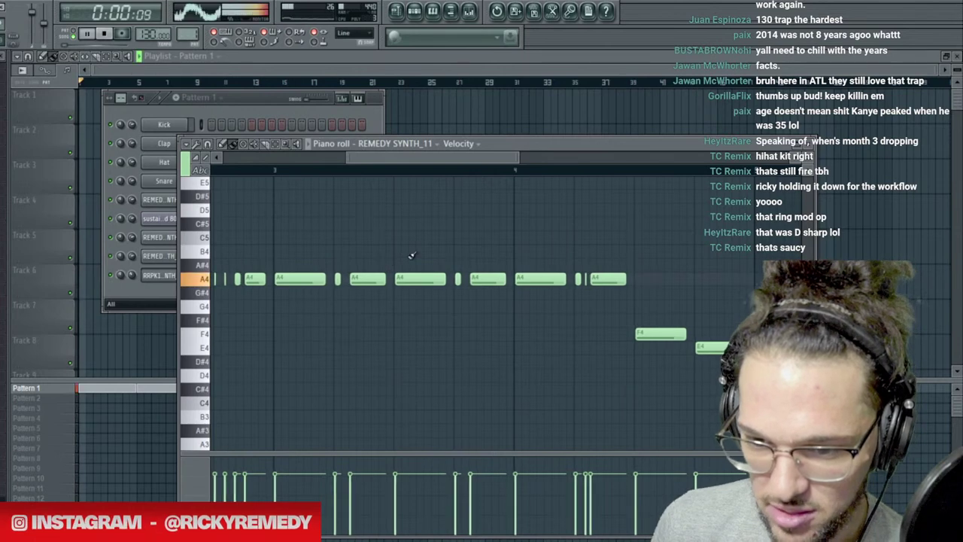
left_click(246, 100)
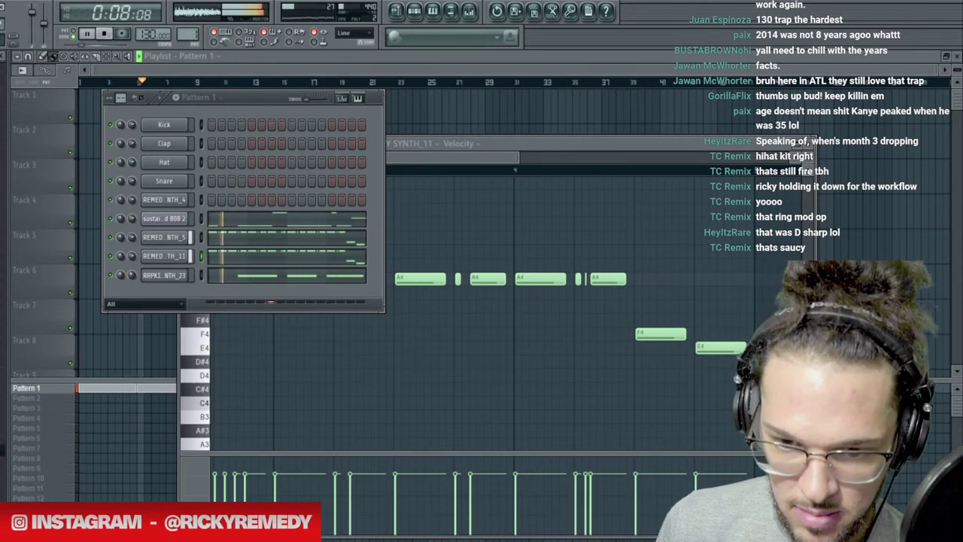
key("space")
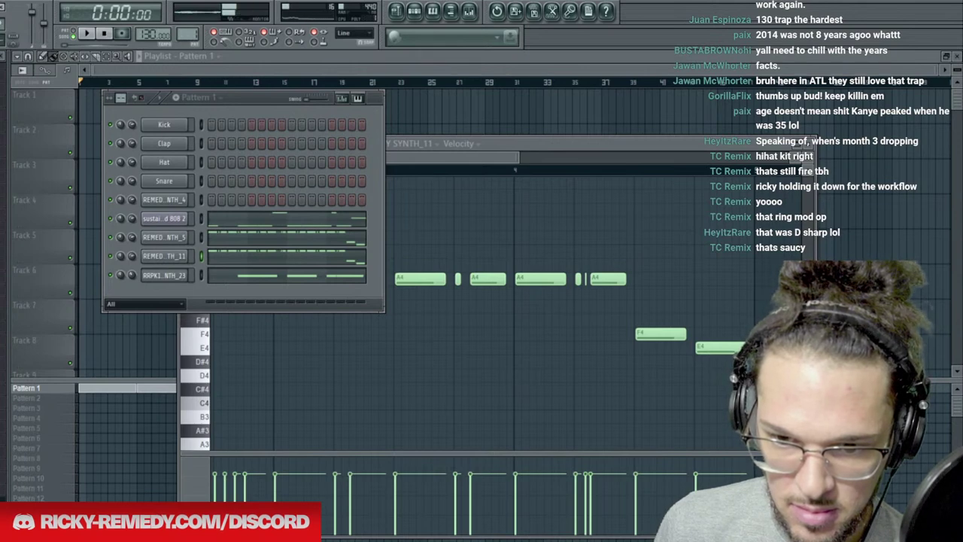
Add the RRPK1 - SYNTH_3 sample as a channel directly above REMEDY SYNTH_11, copy that synth's notes onto it and play the pattern.
left_click_drag(148, 269, 161, 289)
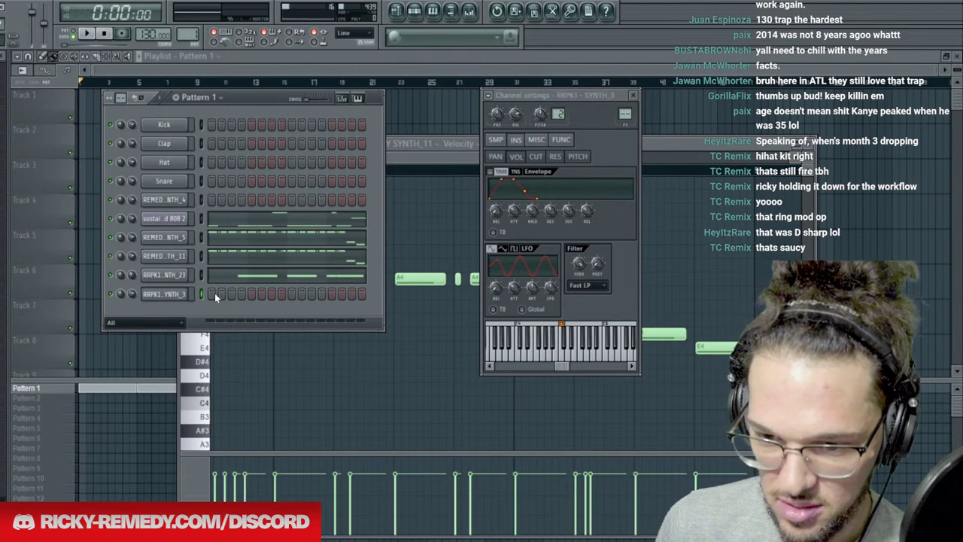
key("alt+Up")
key("alt+Up")
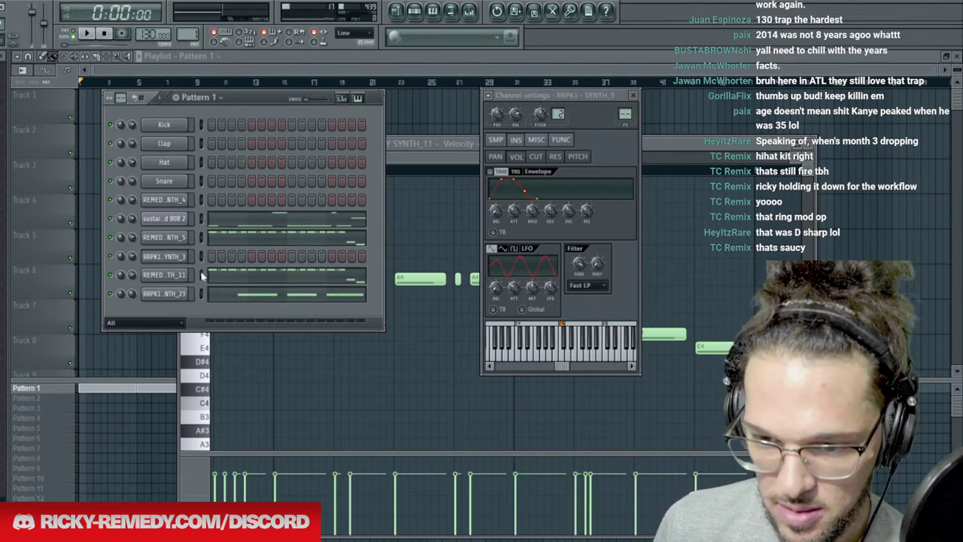
key("space")
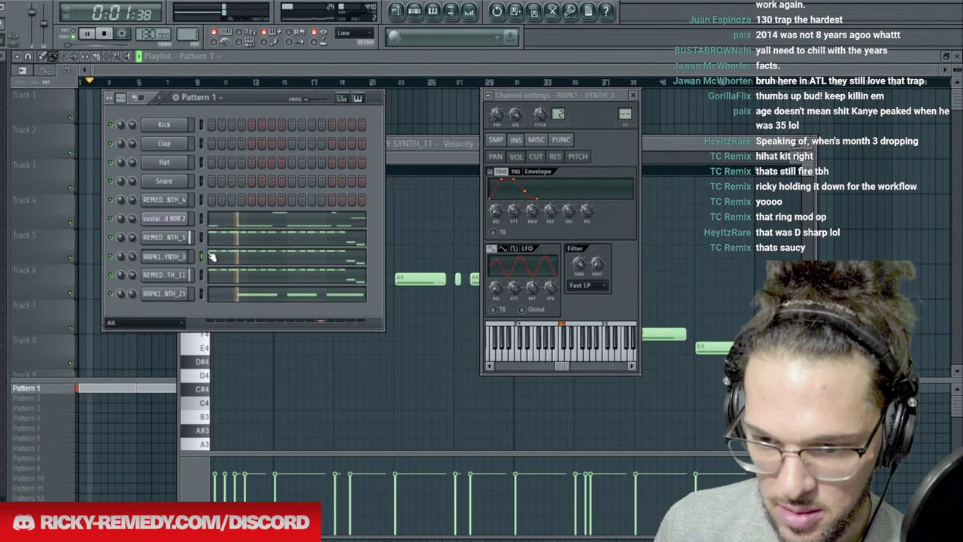
Check the RRPK1 - SYNTH_3 sample settings and its piano roll notes during playback.
left_click(166, 257)
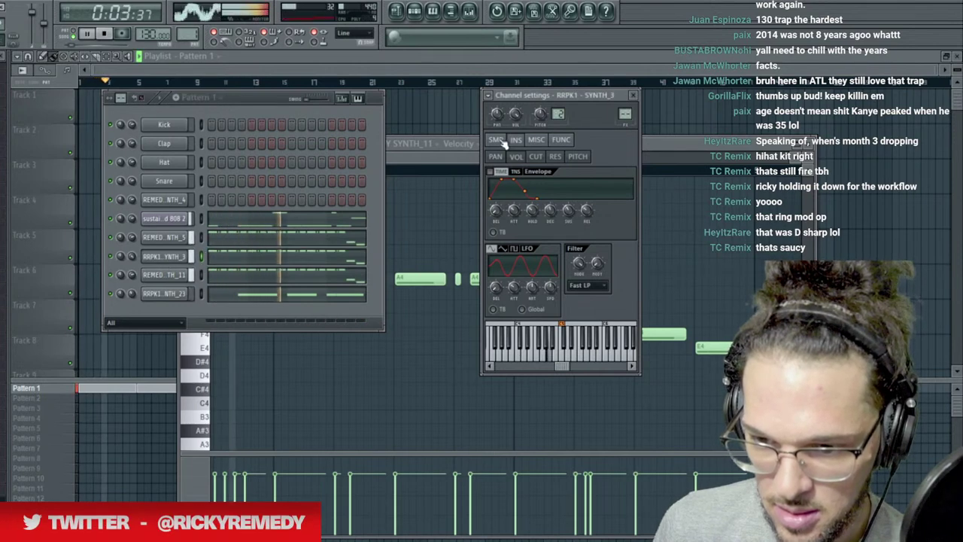
left_click(499, 140)
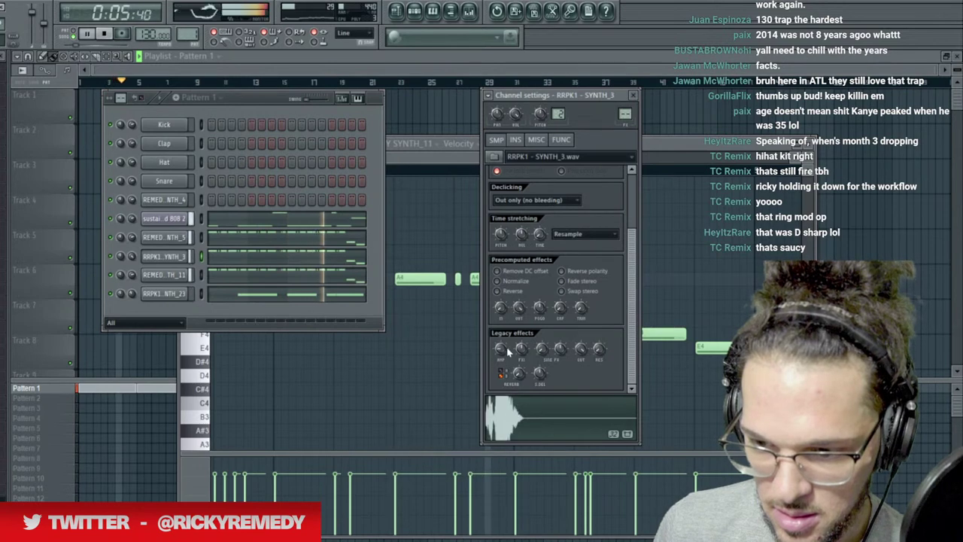
left_click(275, 253)
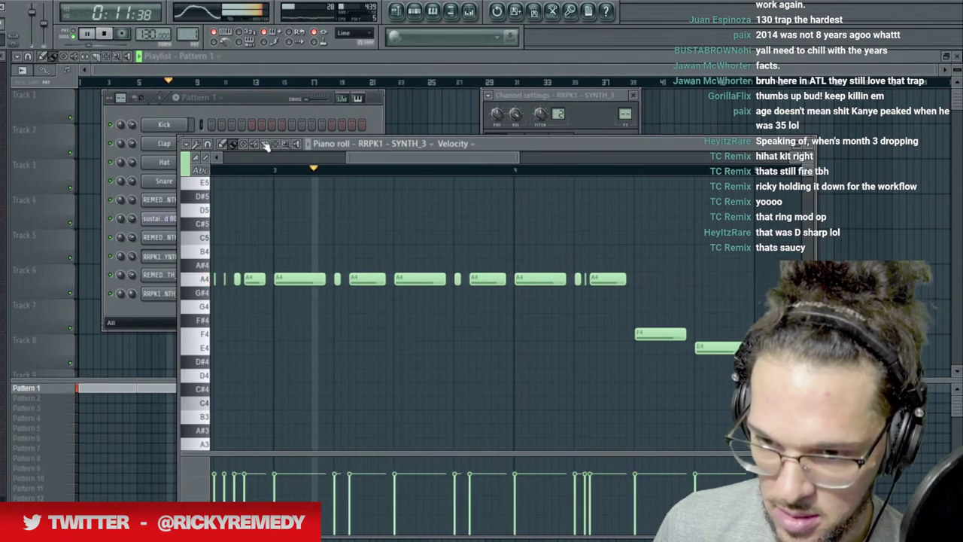
left_click(259, 94)
Route the RRPK1 - SYNTH_3 channel to mixer track 10 and load Fruity Parametric EQ 2 on it.
left_click(169, 255)
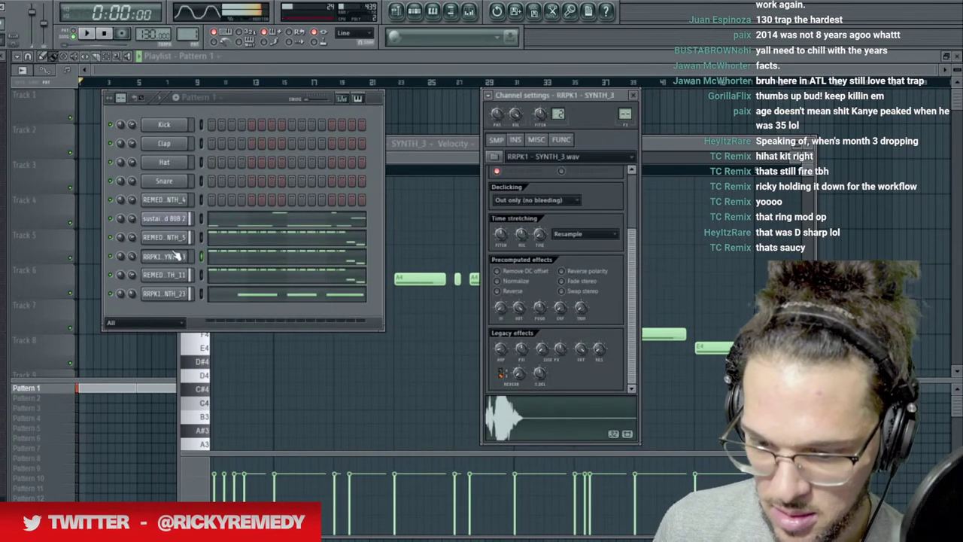
key("ctrl+l")
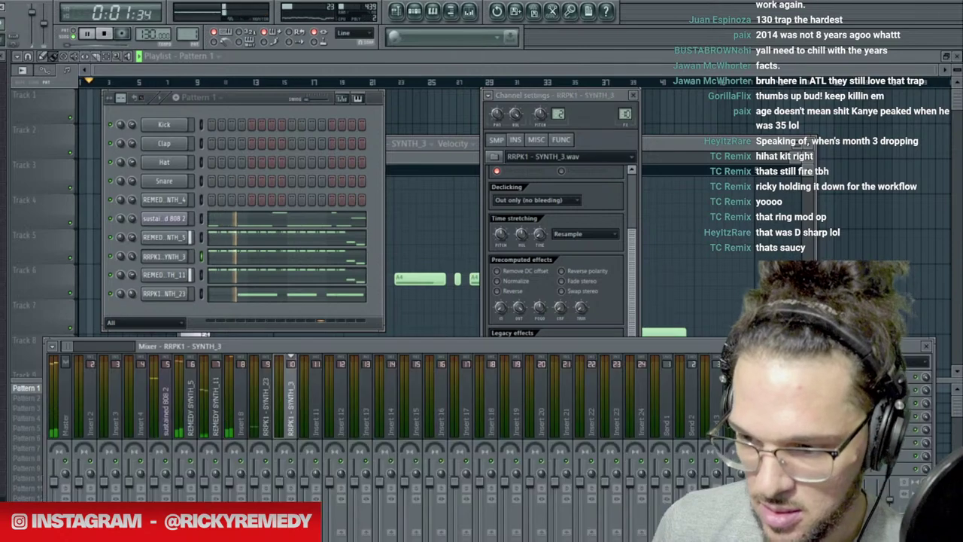
left_click(842, 376)
left_click(903, 56)
High-pass RRPK1 - SYNTH_3 with EQ band 1, boost band 6 around 4283 Hz, lower band 7 slightly and return to the playlist.
left_click_drag(141, 298, 261, 352)
left_click_drag(279, 298, 294, 285)
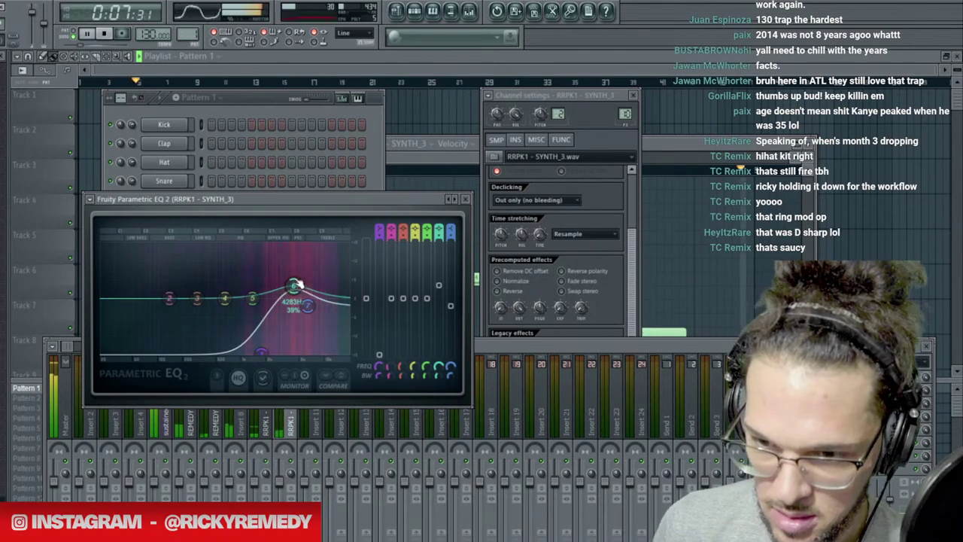
left_click(256, 100)
left_click(309, 67)
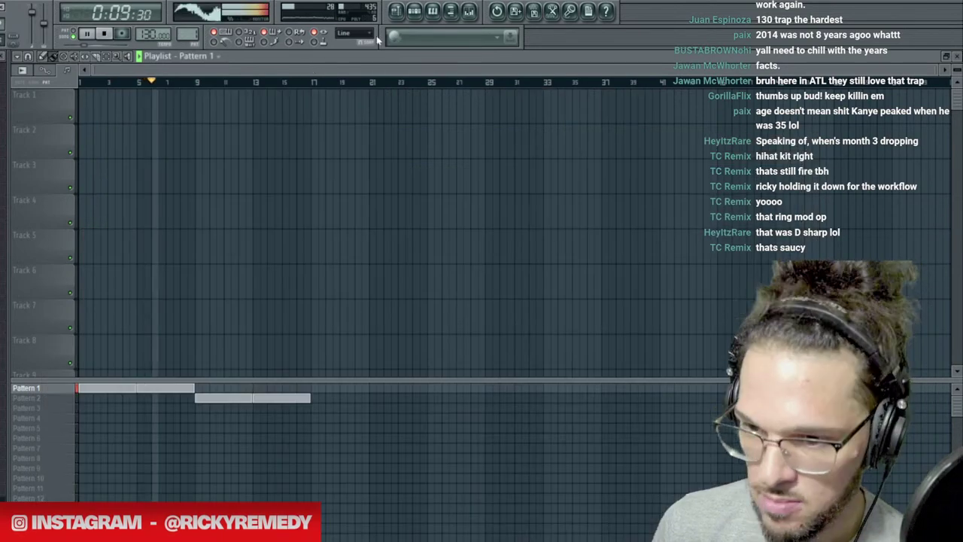
Display the channel rack, stop playback and save the project in the Projects folder as yt 92022.
left_click(413, 18)
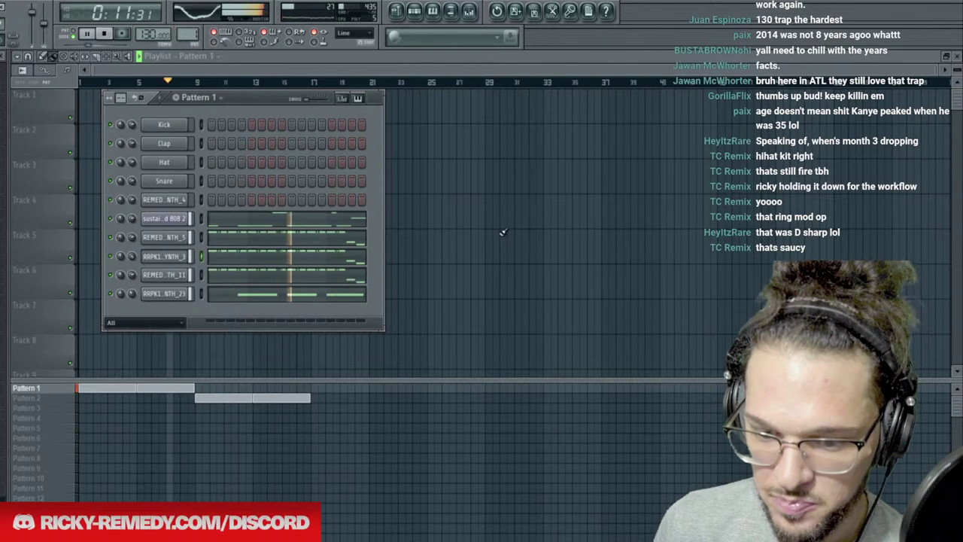
key("space")
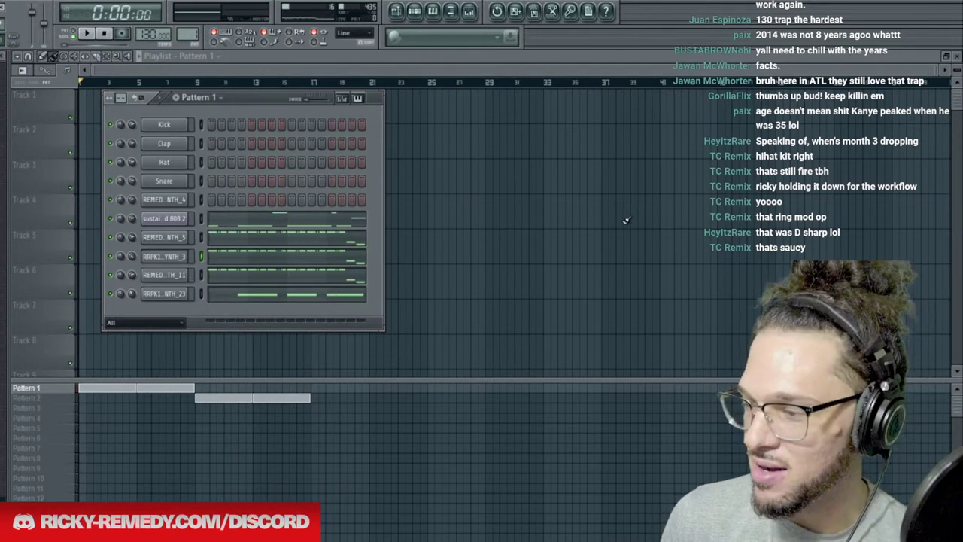
key("ctrl+s")
type("yt 92022")
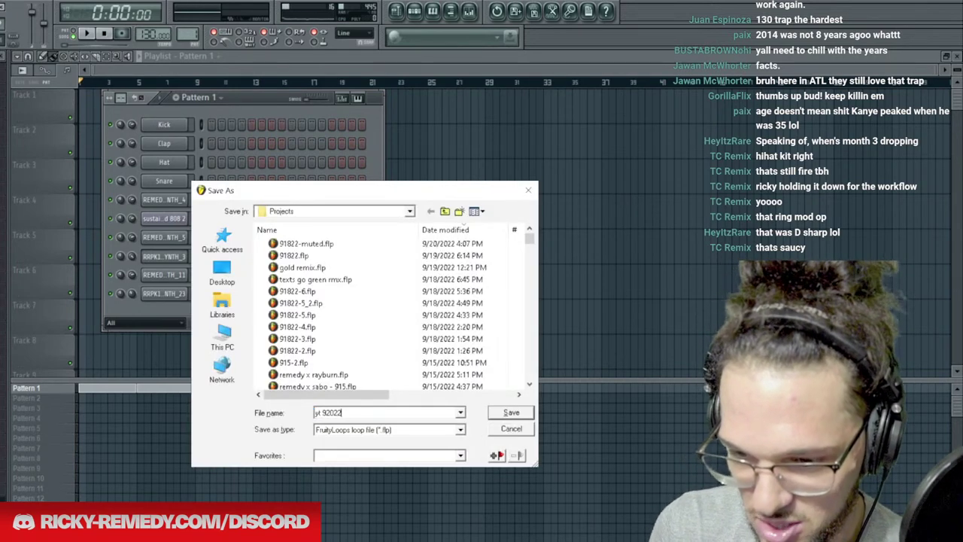
key("Return")
Load the Cash Kick sample into a new channel at the end of the rack and raise its root note a few keys.
key("space")
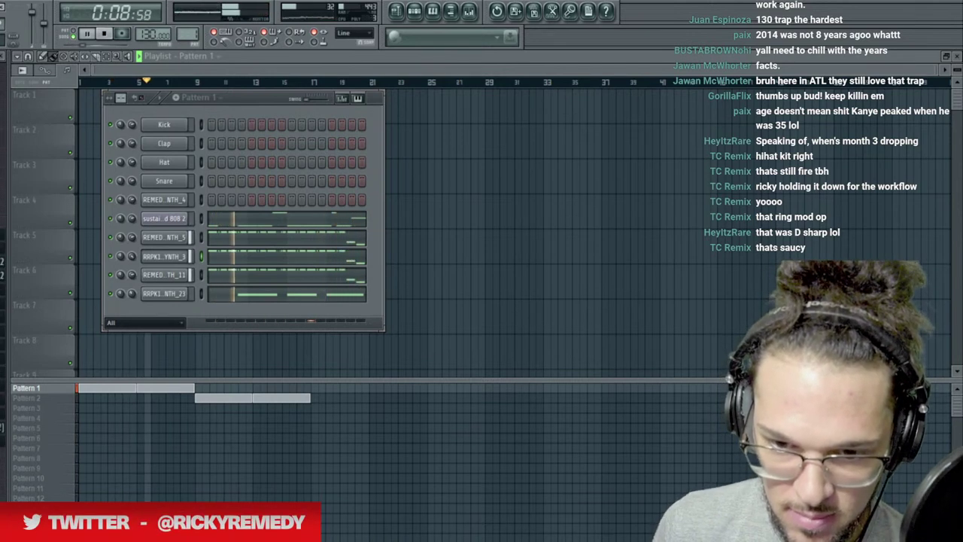
key("space")
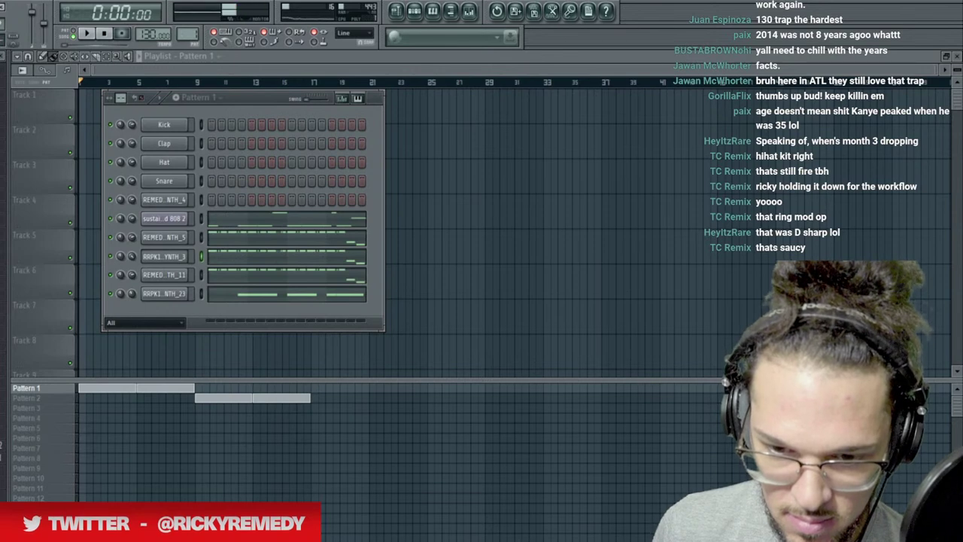
left_click_drag(182, 361, 162, 313)
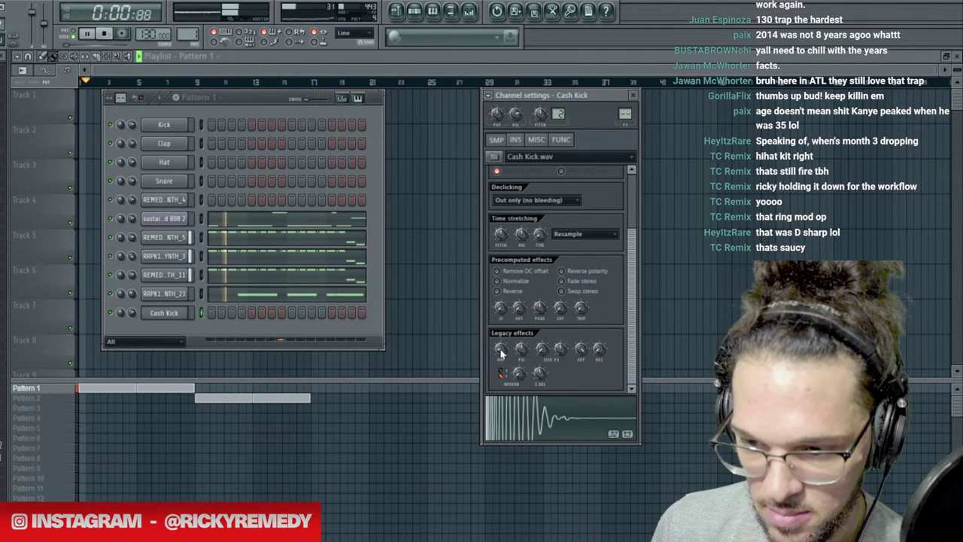
left_click(515, 140)
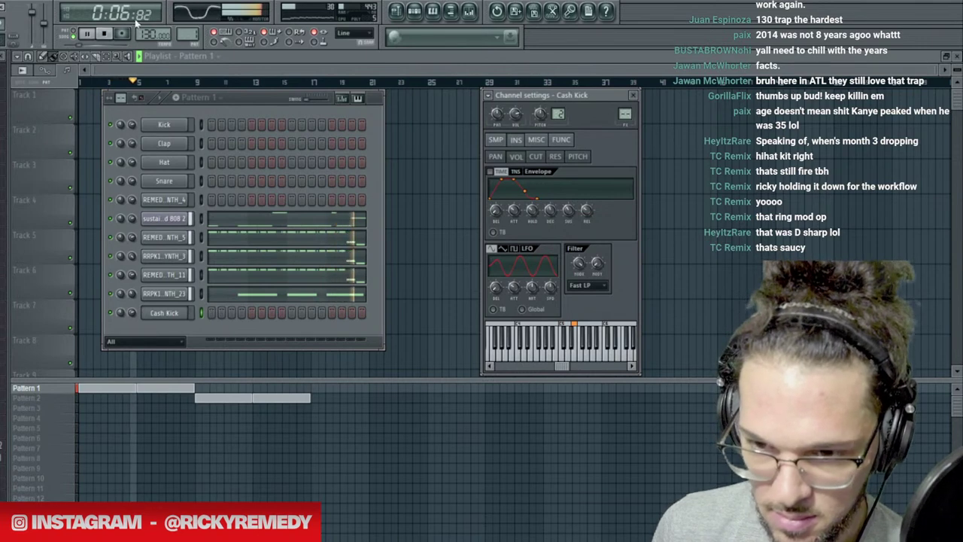
Switch to Pattern 3 and place it at bar 1 of the playlist.
left_click_drag(185, 37, 185, 31)
key("KP_Add")
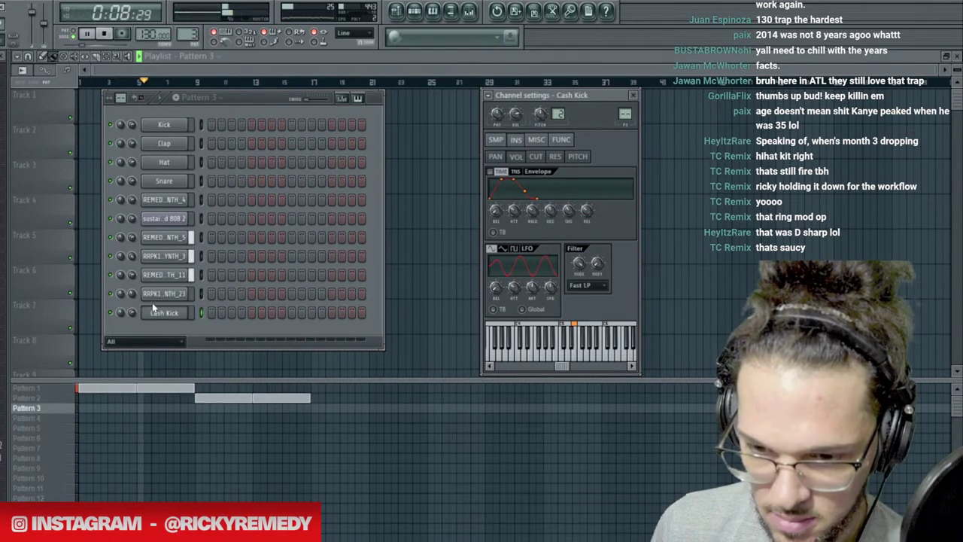
left_click(85, 402)
key("F6")
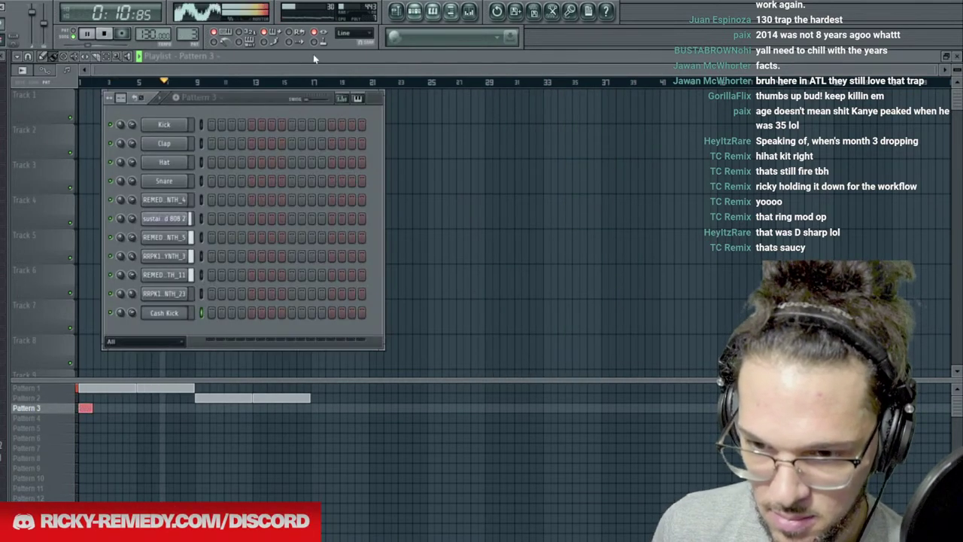
Extend the step grid to 64 steps and add Cash Kick hits on steps 1, 13, 21, 33 and 39 of Pattern 3.
left_click(110, 35)
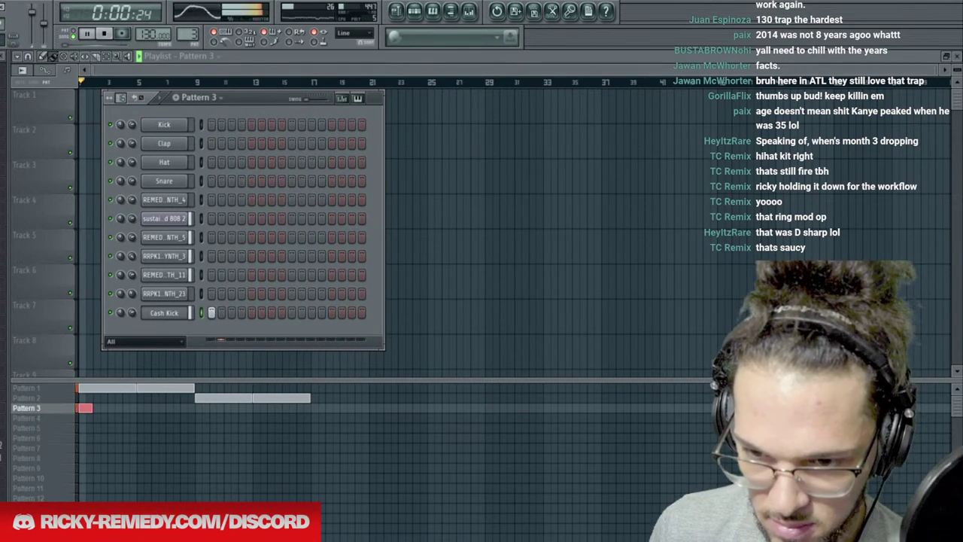
left_click_drag(383, 282, 864, 281)
left_click(332, 312)
left_click(411, 312)
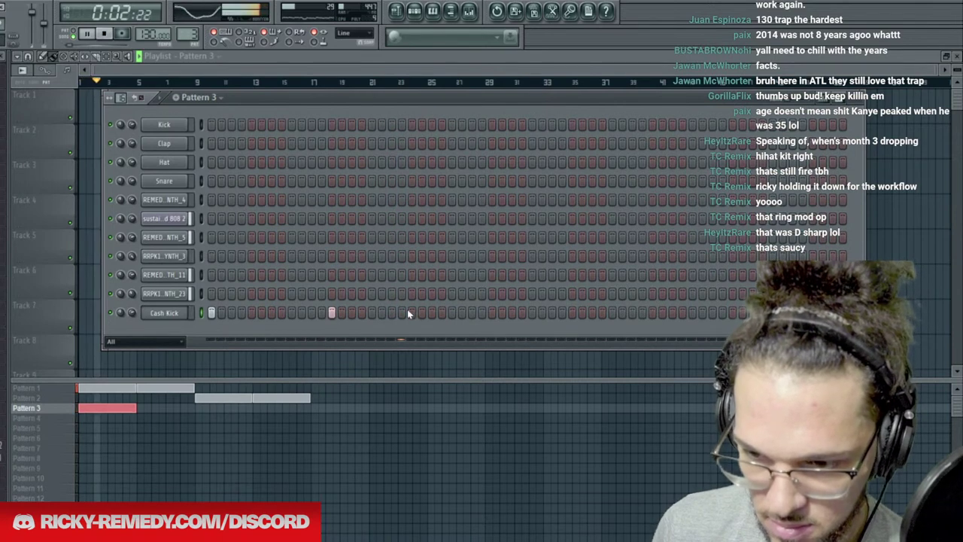
left_click(531, 312)
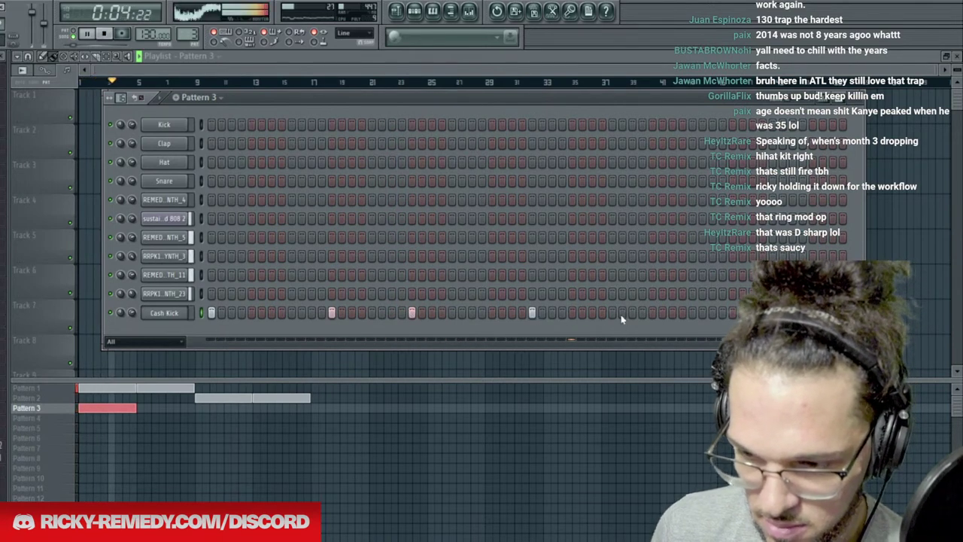
left_click(592, 313)
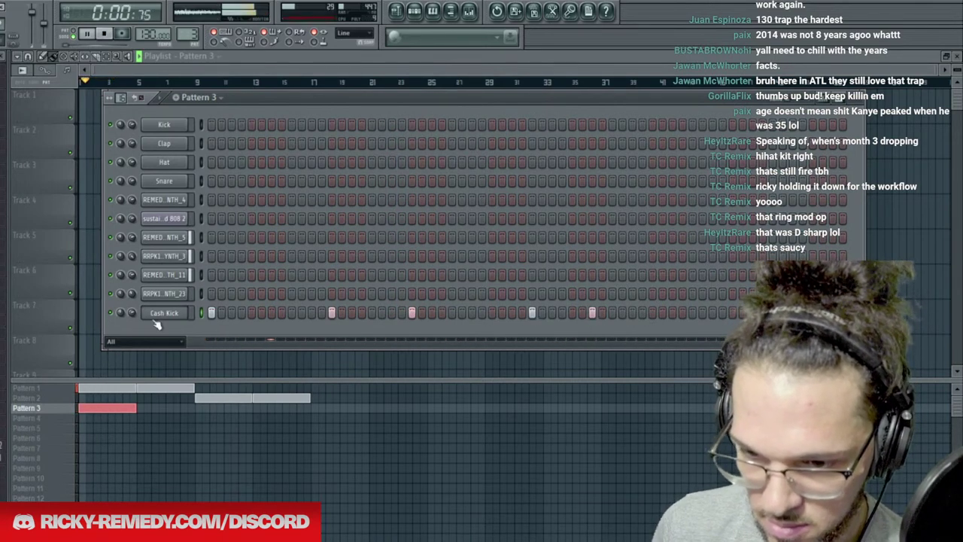
Try neighbouring root notes for the Cash Kick during playback and return to its original root note.
left_click(164, 312)
key("space")
right_click(571, 332)
key("space")
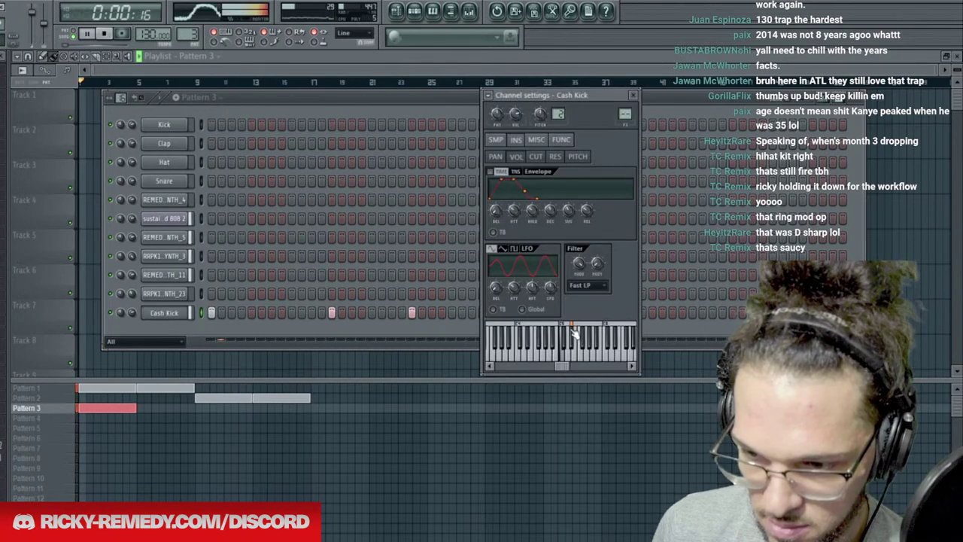
key("space")
right_click(581, 329)
key("space")
right_click(576, 331)
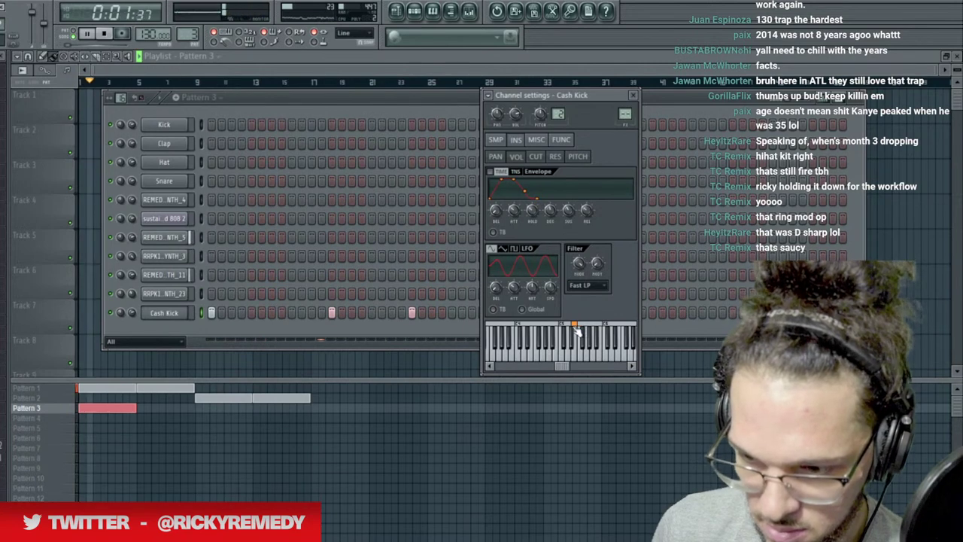
Complete the Cash Kick rhythm with hits on steps 47 and 53.
left_click(706, 332)
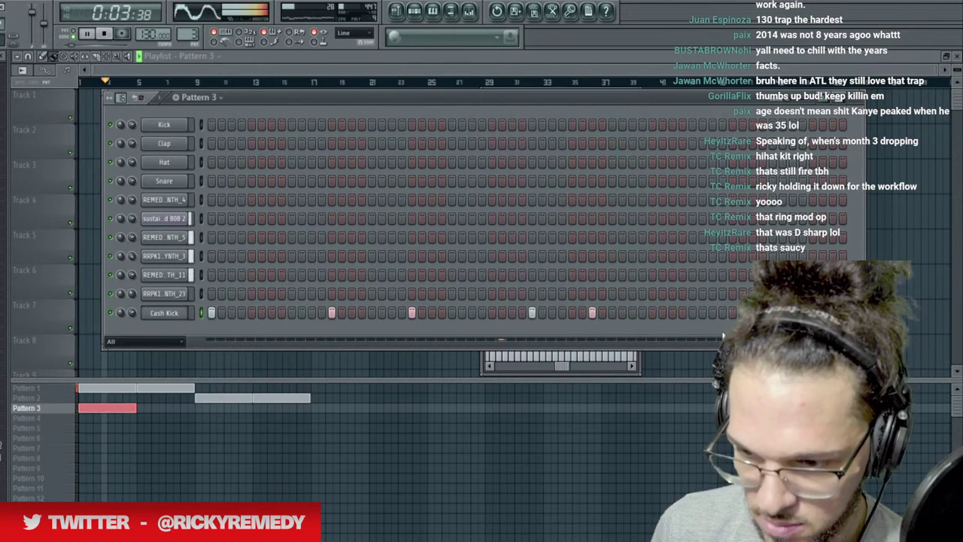
left_click(672, 312)
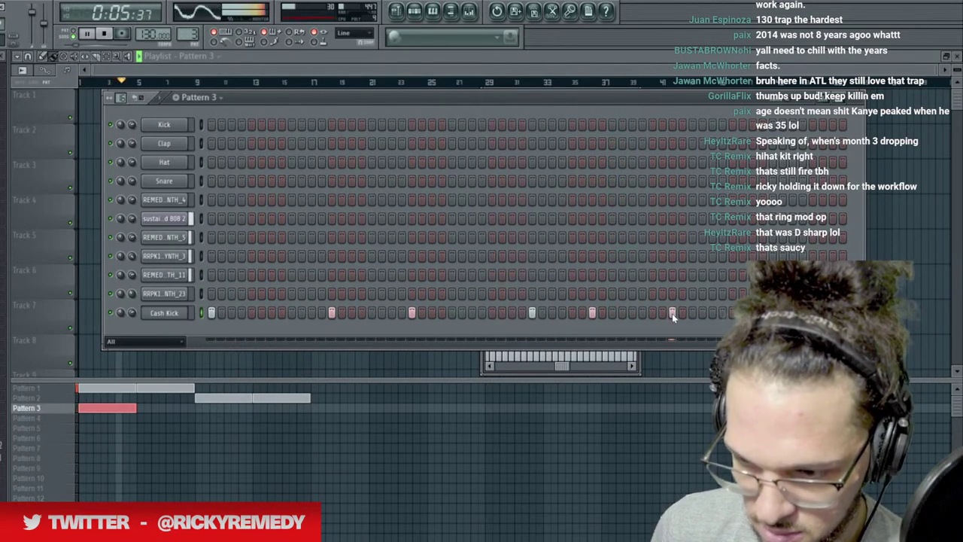
left_click(732, 312)
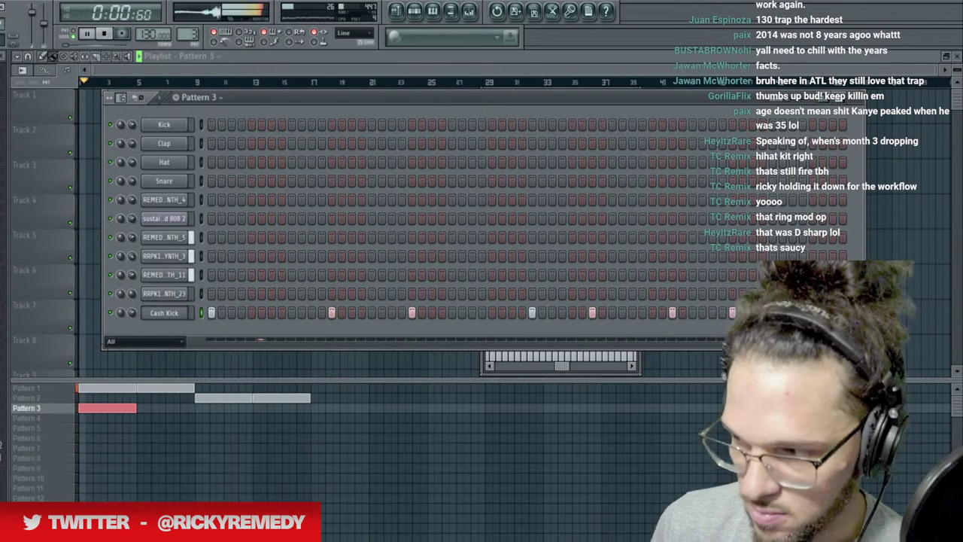
Route Cash Kick to mixer track 11 and add Fruity Parametric EQ 2, dipping band 1 slightly and gently boosting bands 2 and 3.
left_click(175, 312)
key("ctrl+l")
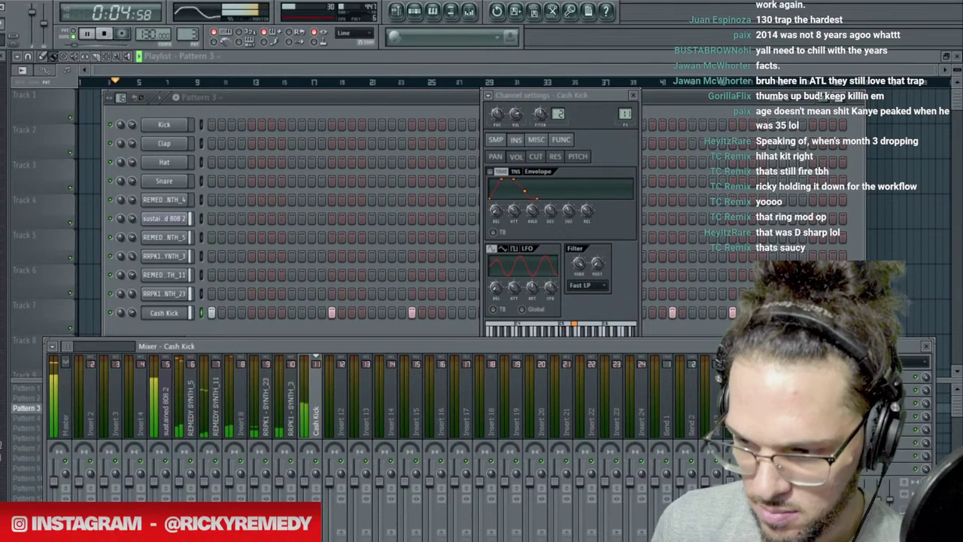
left_click(804, 376)
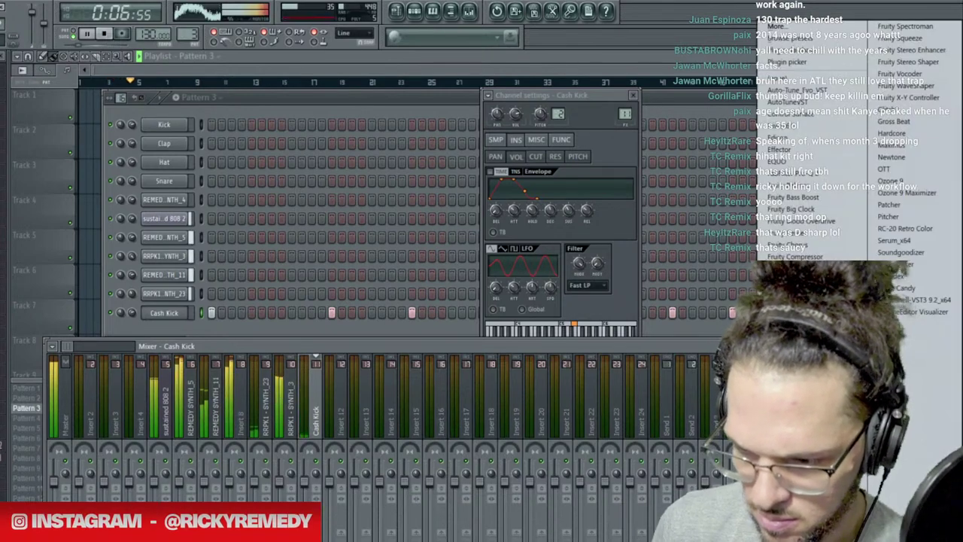
left_click(805, 511)
left_click_drag(141, 298, 197, 292)
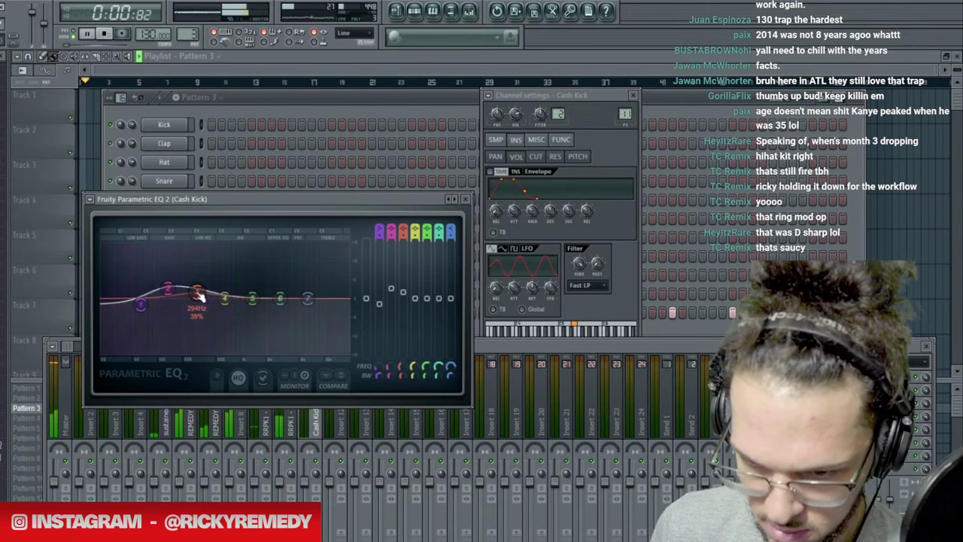
Close the open windows and repeat the Pattern 3 clip in the playlist up to bar 17.
key("F12")
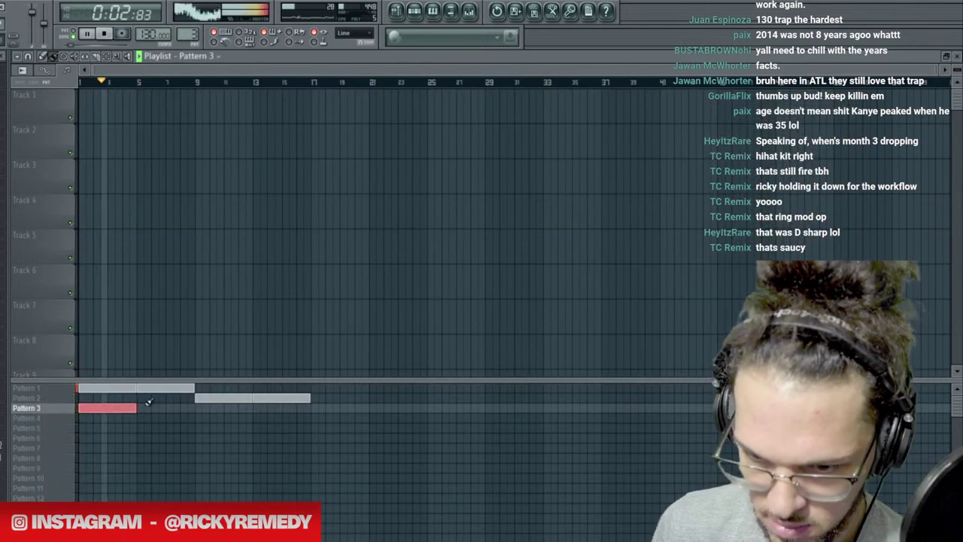
left_click_drag(141, 407, 282, 408)
Load the Hard Snare sample into a new channel below Cash Kick and play it with the arrangement.
left_click(419, 10)
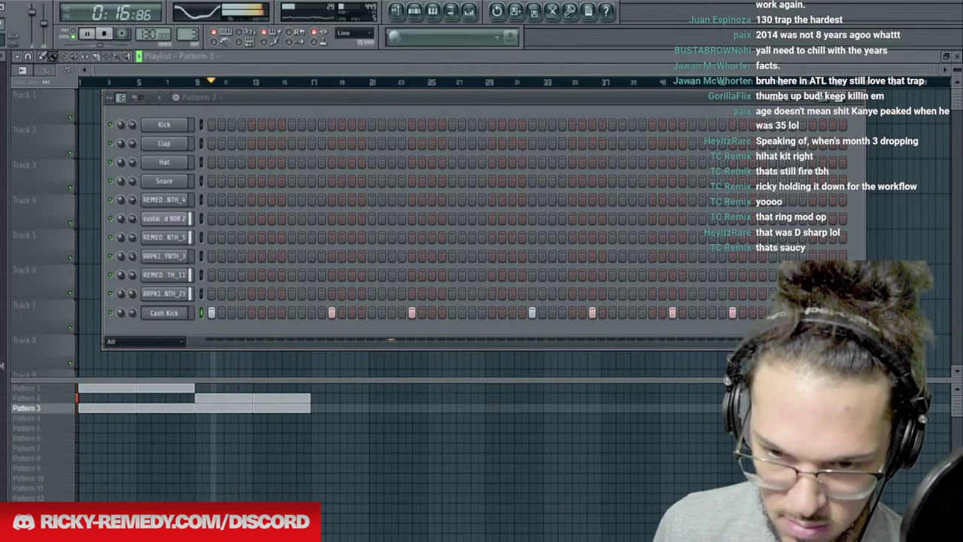
key("space")
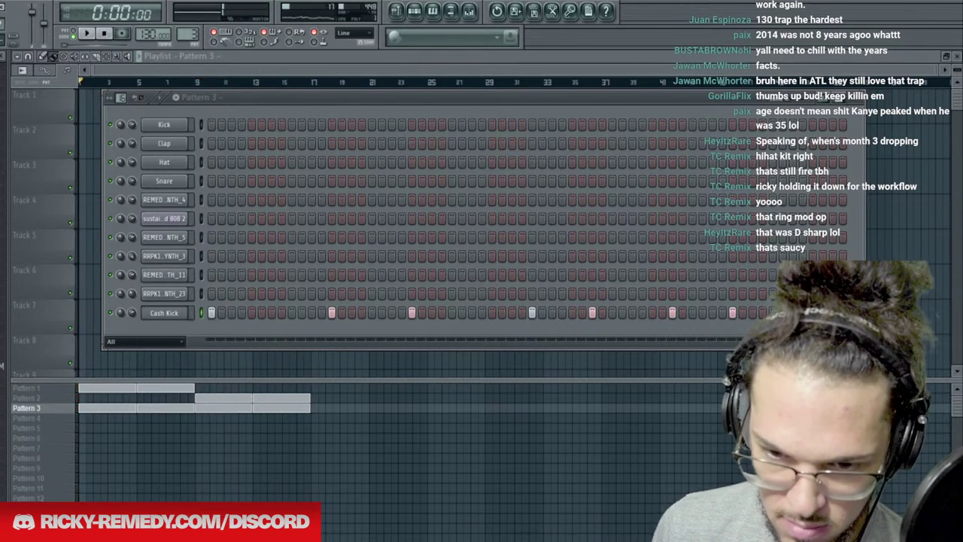
key("space")
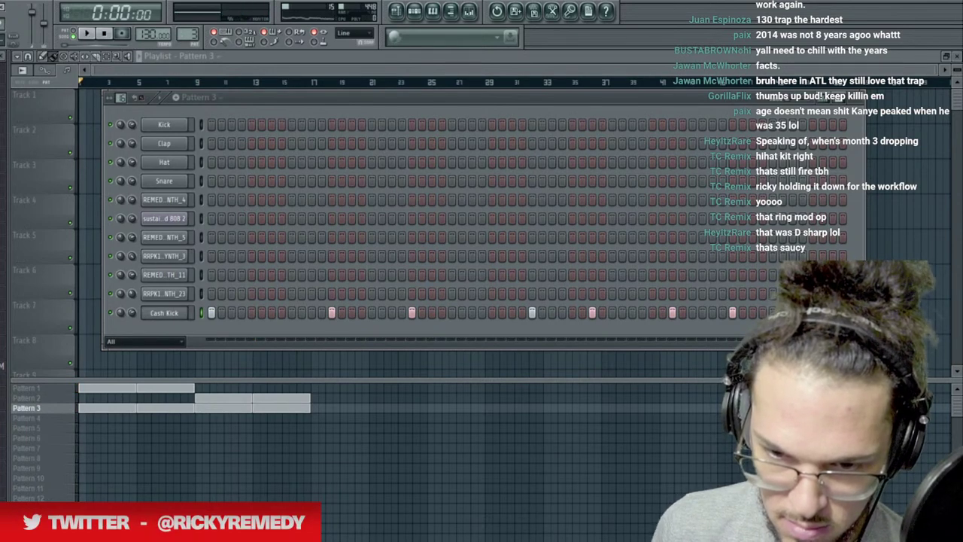
left_click_drag(159, 332, 161, 333)
key("space")
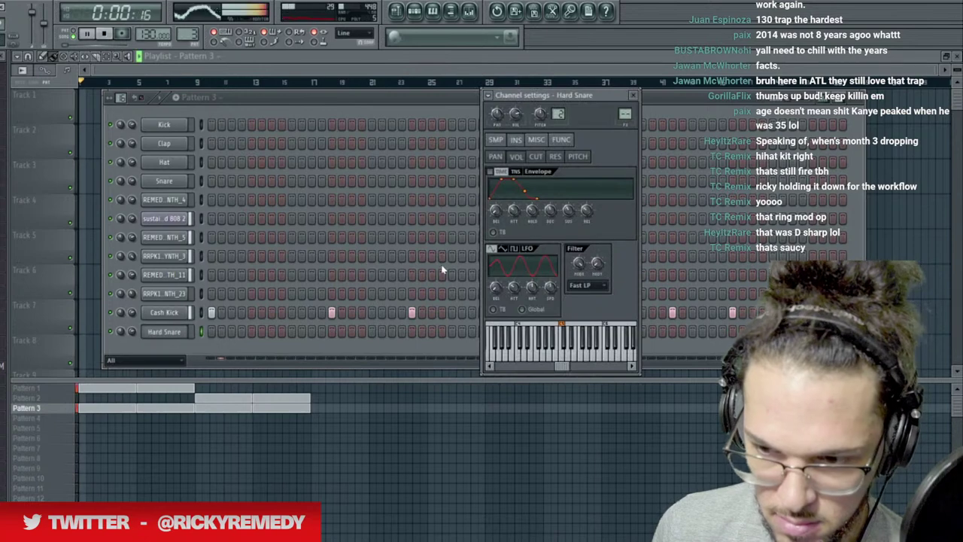
Lower the Hard Snare's root note a few keys to tune it to the track.
left_click(497, 139)
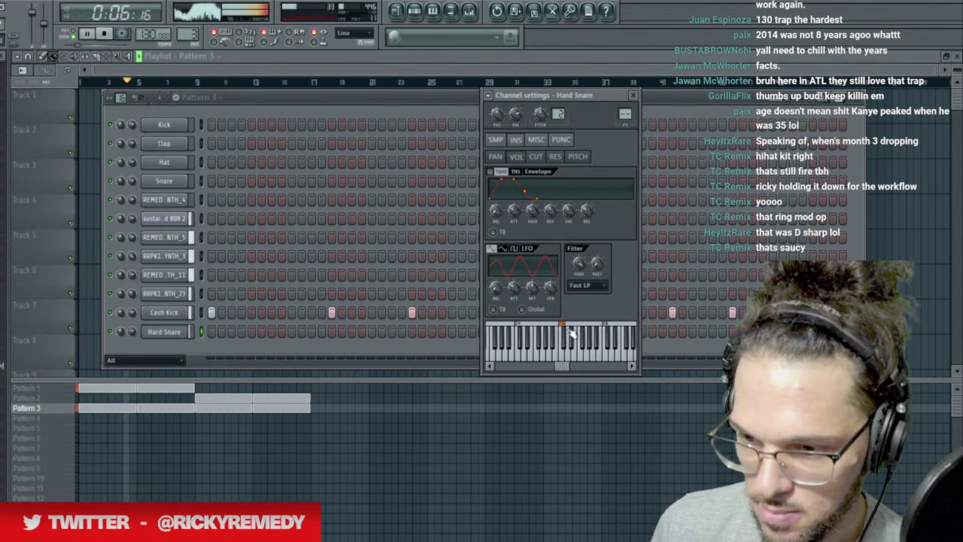
left_click(556, 332)
right_click(546, 331)
left_click(554, 331)
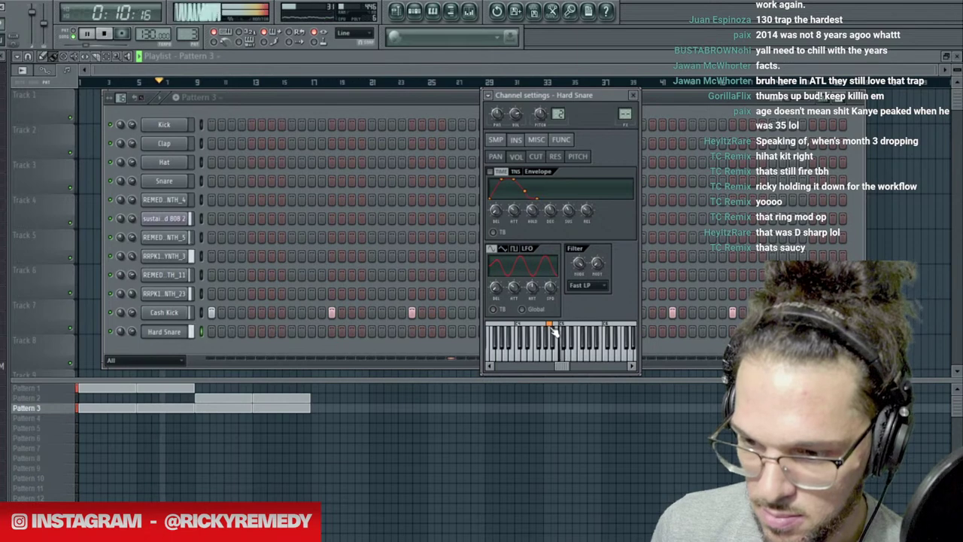
Route Hard Snare to mixer track 12 and insert Fruity Parametric EQ 2 on it.
left_click(495, 139)
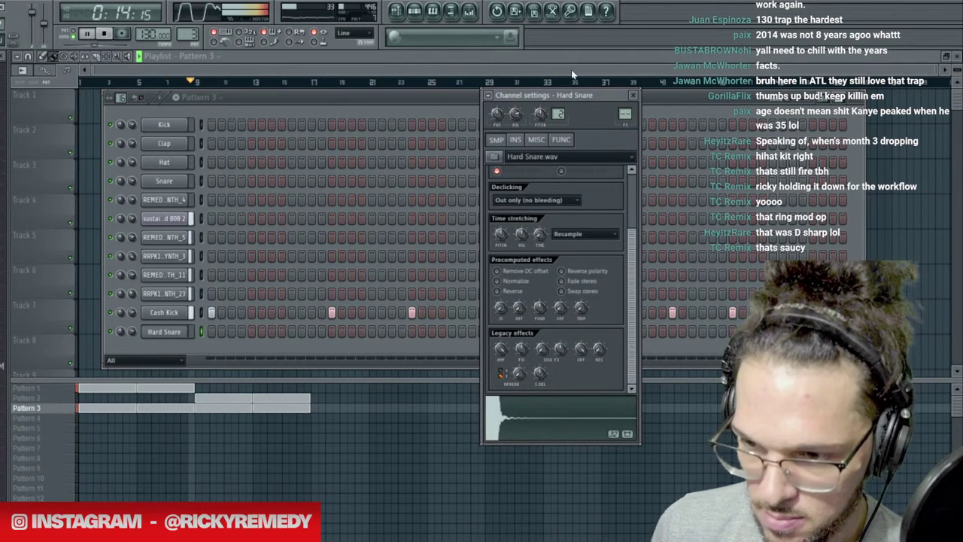
key("ctrl+l")
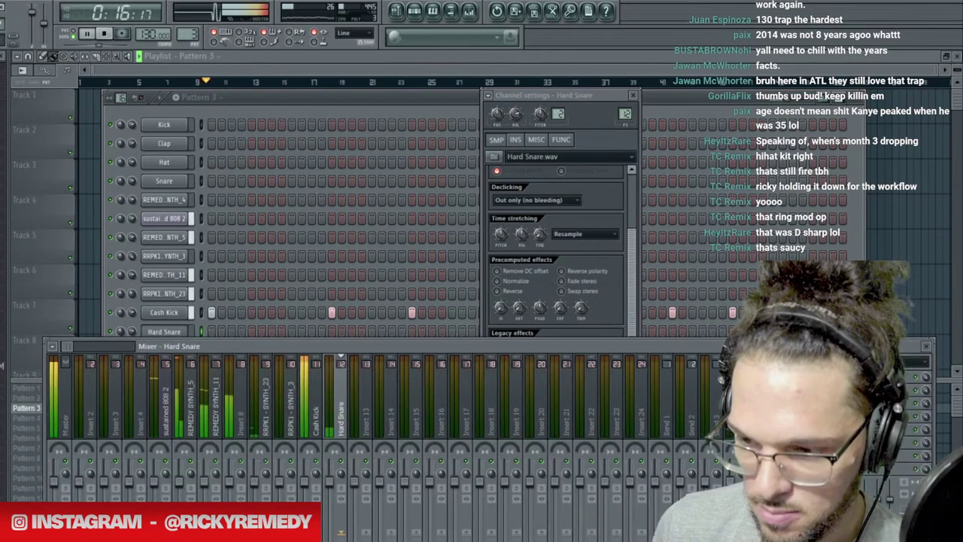
left_click(789, 370)
left_click(794, 448)
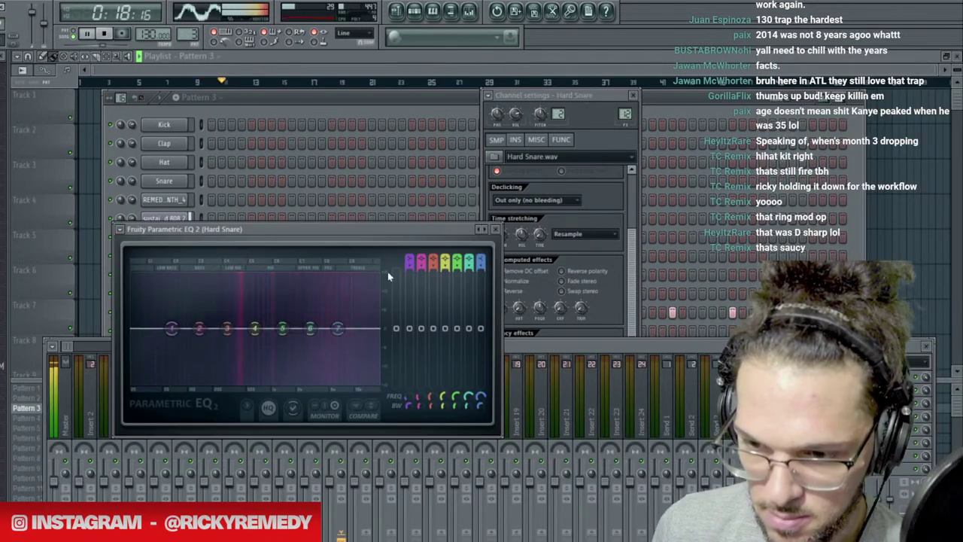
Shape the Hard Snare EQ with a low cut on band 1, a narrow band 4 boost, a slight band 5 lift and a small band 7 dip.
left_click_drag(409, 266, 410, 256)
left_click_drag(172, 327, 243, 310)
left_click_drag(282, 328, 284, 323)
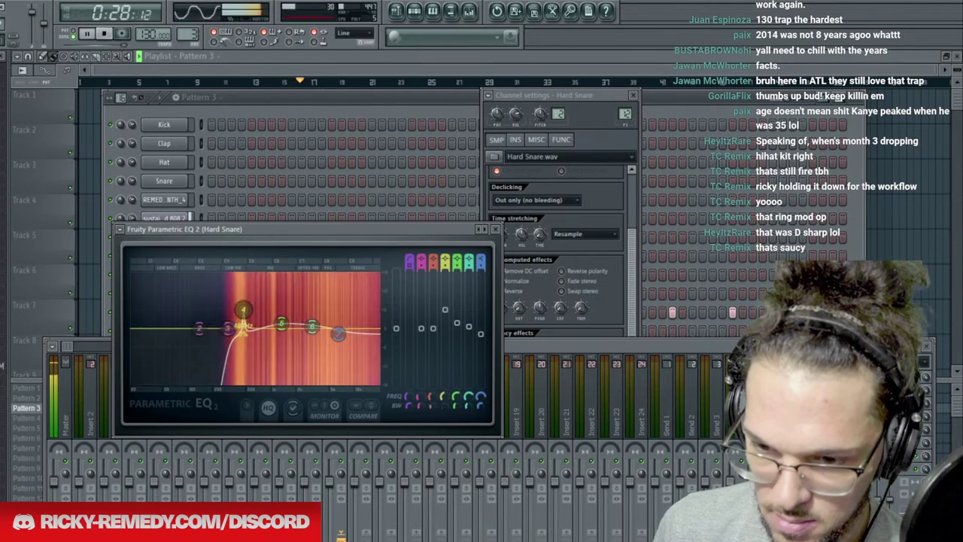
left_click_drag(241, 309, 239, 301)
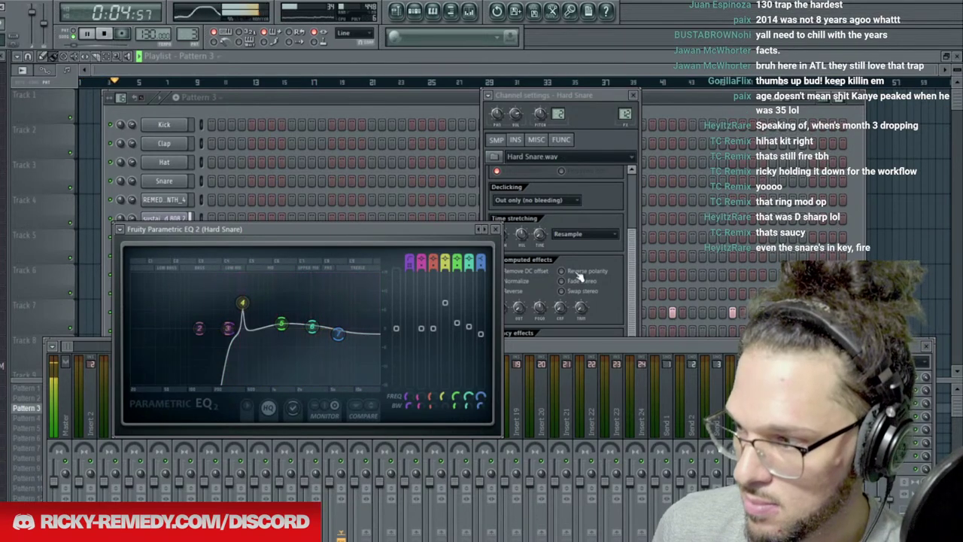
left_click_drag(448, 315, 448, 324)
Reduce the Hard Snare EQ's narrow band 4 boost and slightly lower bands 5, 6 and 7.
left_click(563, 117)
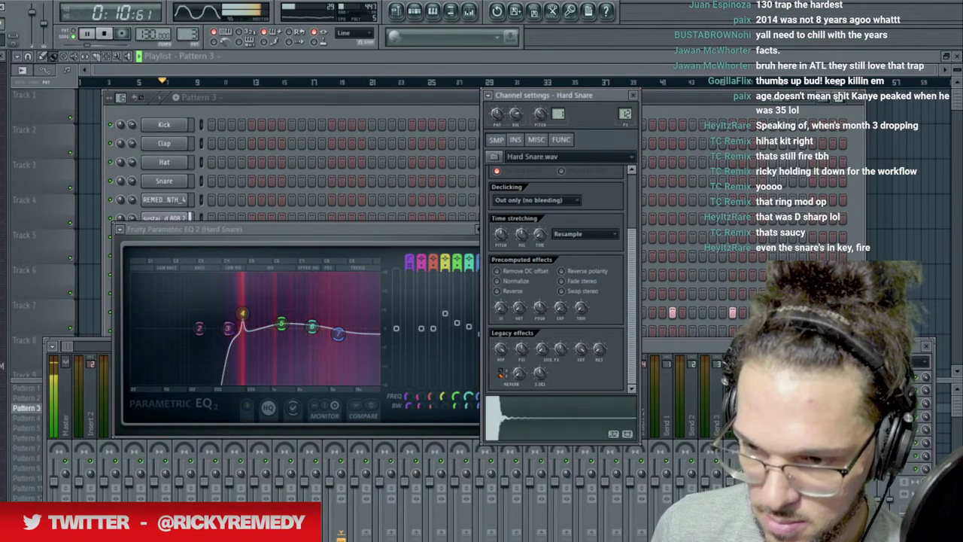
left_click(519, 140)
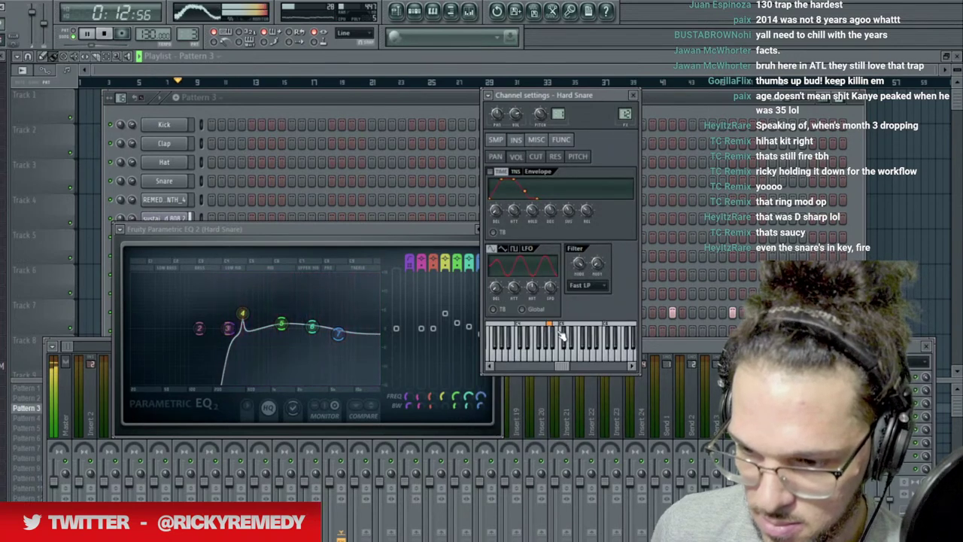
left_click(240, 316)
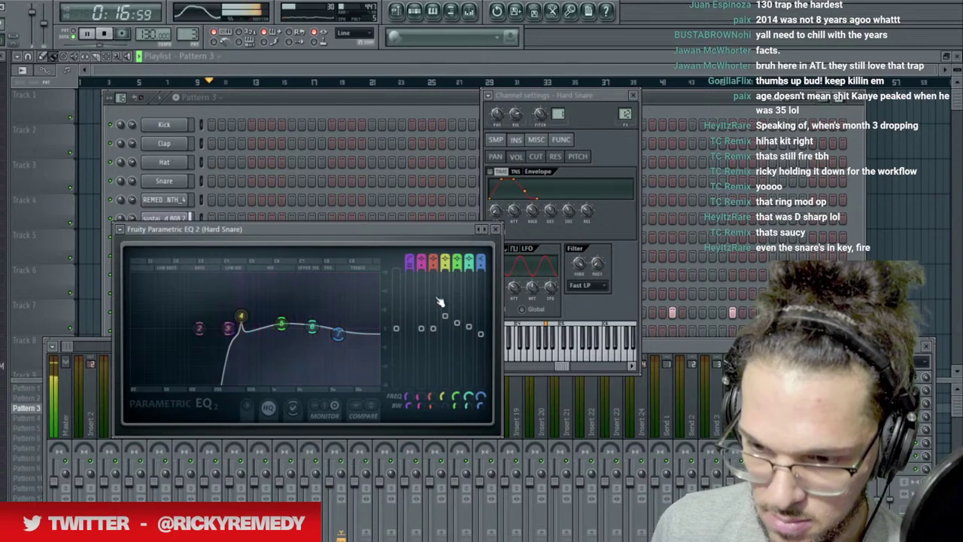
left_click(338, 96)
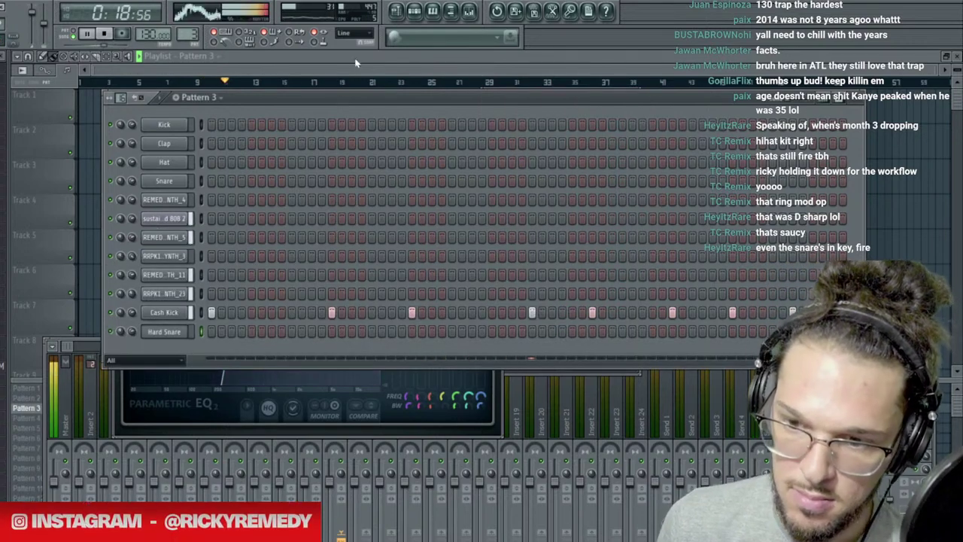
left_click(880, 376)
left_click_drag(282, 323, 337, 335)
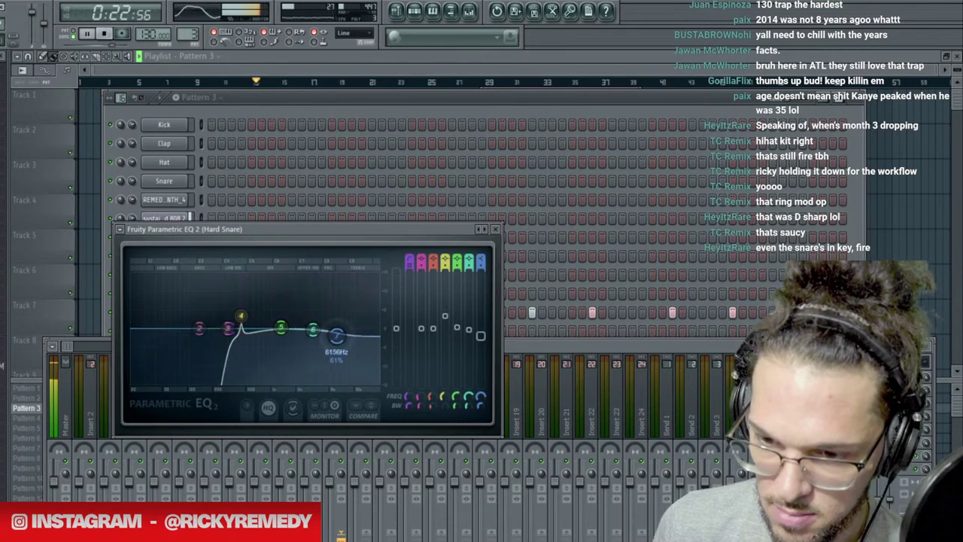
Fill the Pattern 4 row across the first 16 bars of the playlist and place a Hard Snare hit on step 9.
left_click(365, 105)
left_click(383, 64)
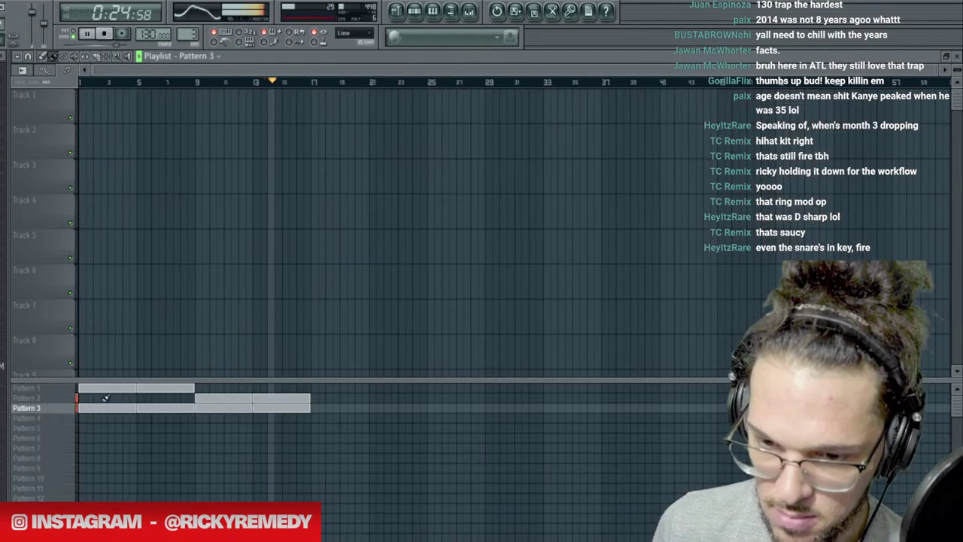
left_click_drag(85, 418, 421, 424)
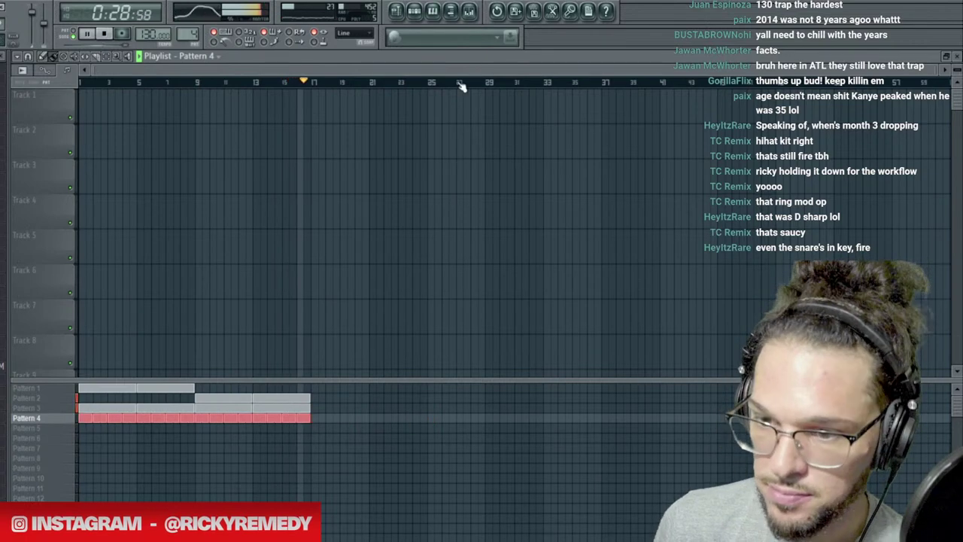
left_click(416, 12)
left_click(293, 331)
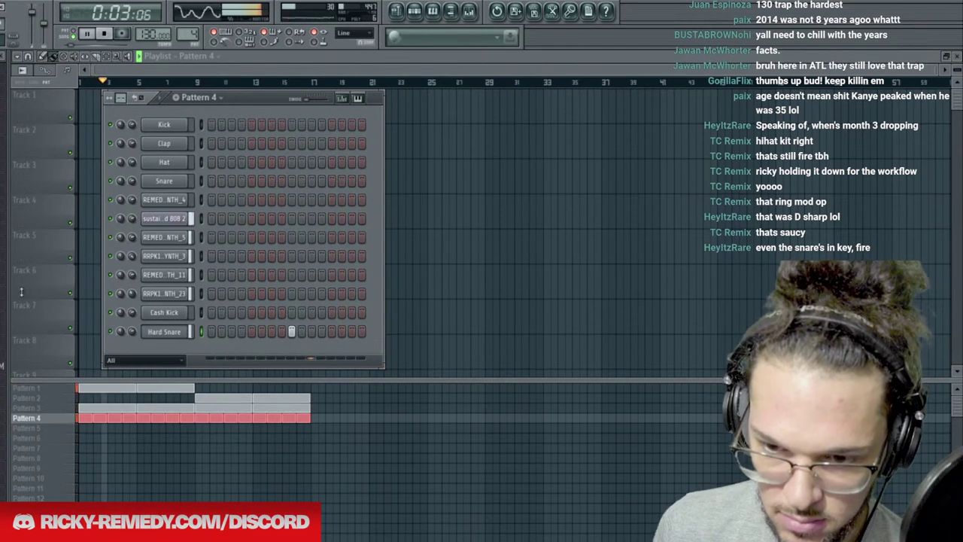
Review the Hard Snare's sample settings during playback and stop the arrangement.
left_click(172, 335)
left_click(495, 139)
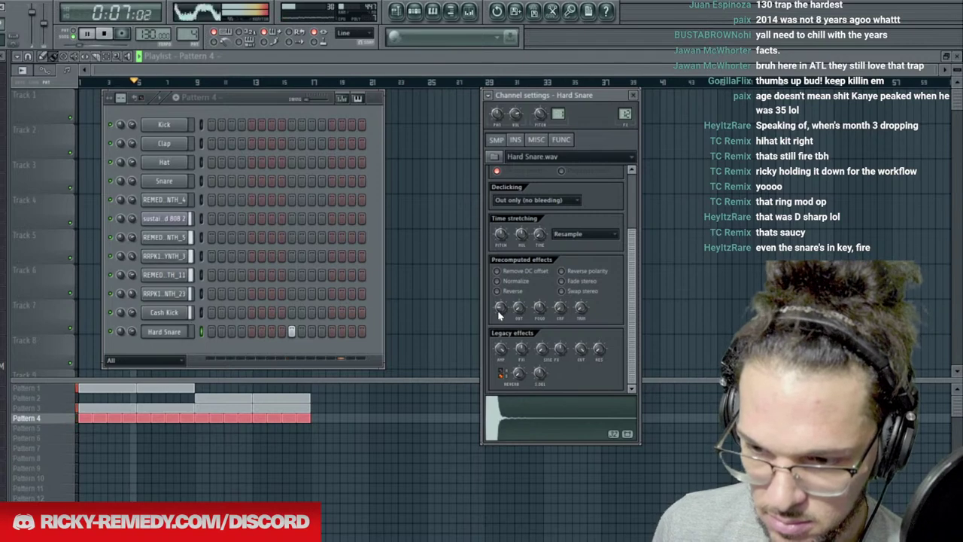
key("space")
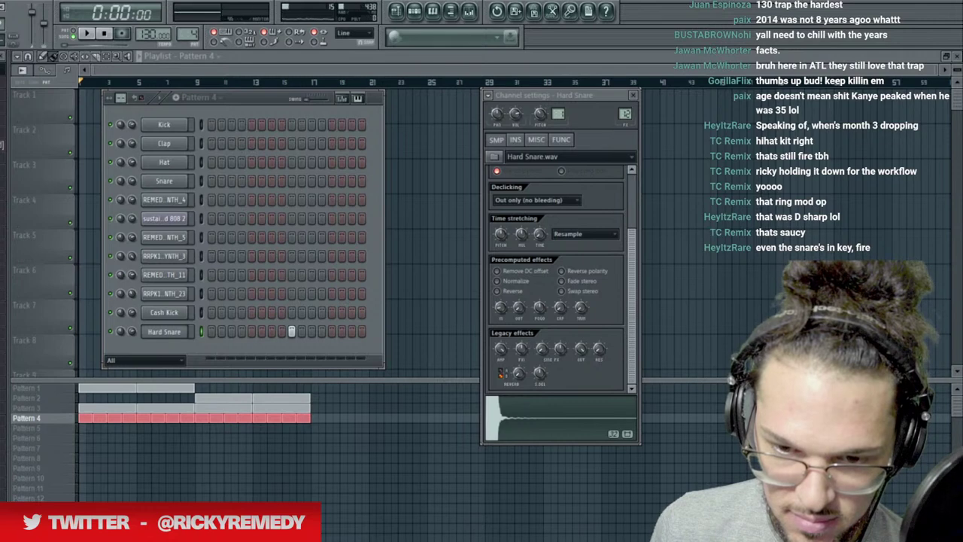
Load and tune the (SFAD) CLAP - WORMHOLE sample below Hard Snare and place its hit on step 9 of Pattern 4.
left_click_drag(170, 352, 250, 342)
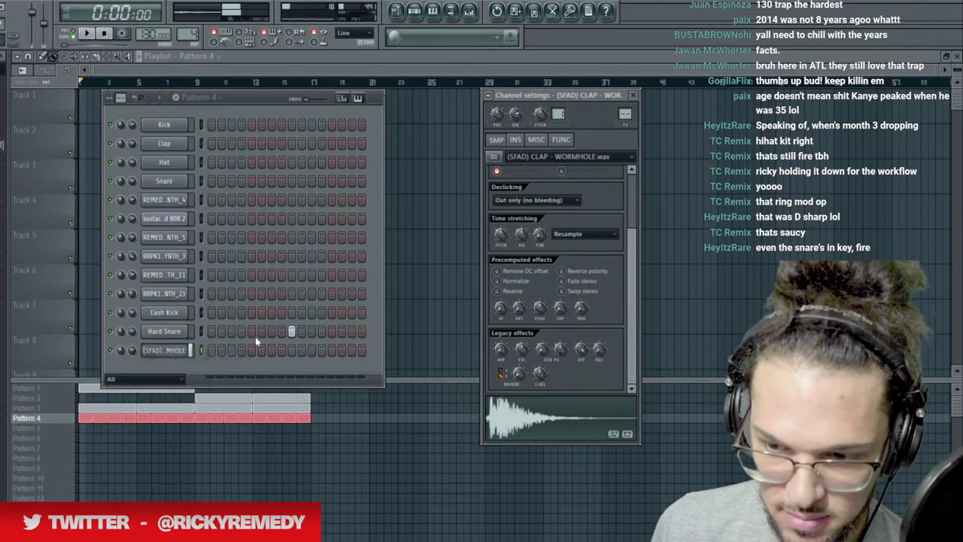
left_click(515, 139)
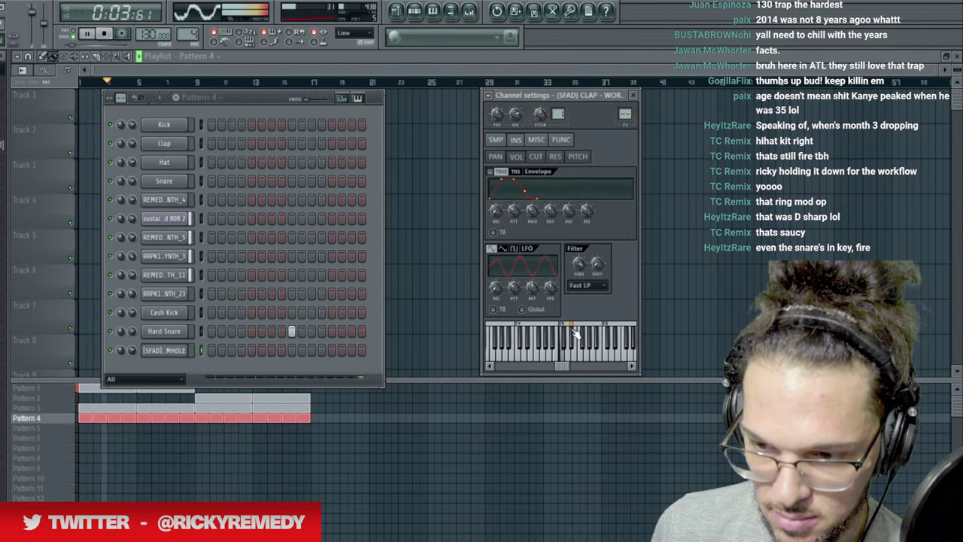
left_click(292, 350)
left_click(495, 139)
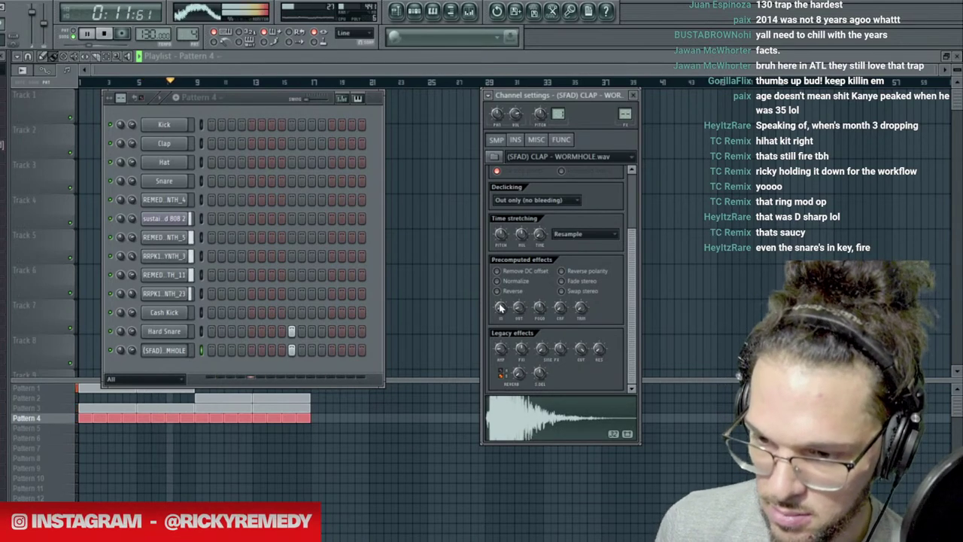
left_click(449, 446)
key("space")
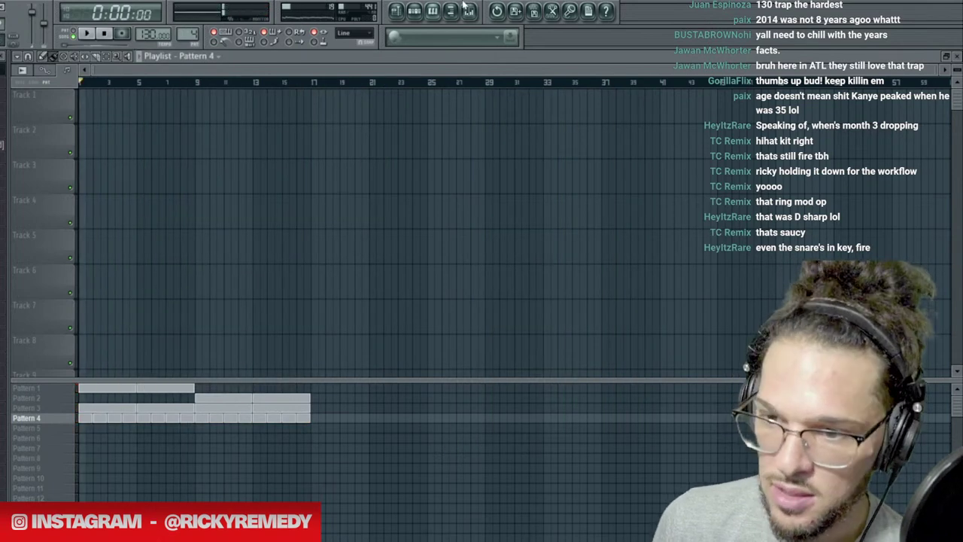
Load BULLPEN (CLAP) below the WORMHOLE clap, amplify its sample and place a hit on step 9 of Pattern 4.
left_click(420, 12)
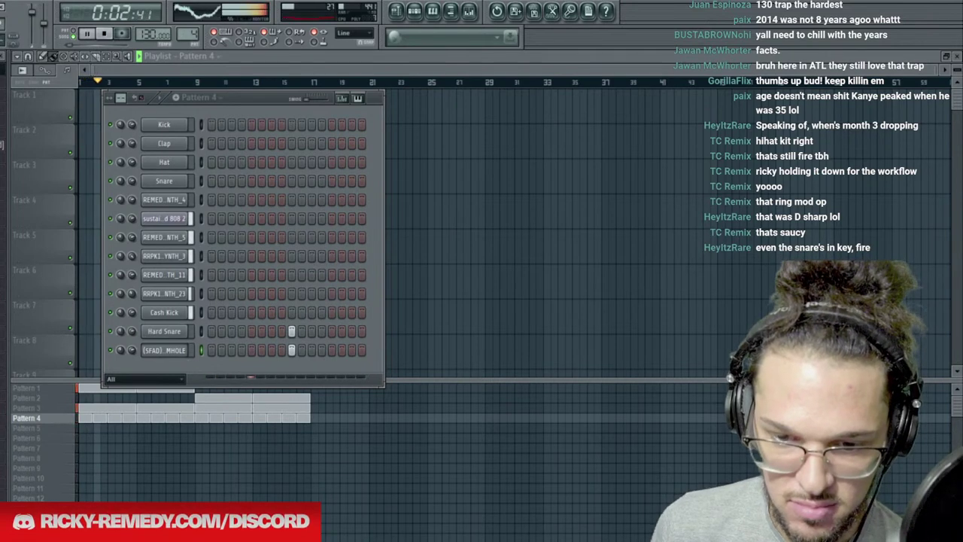
left_click_drag(60, 410, 173, 374)
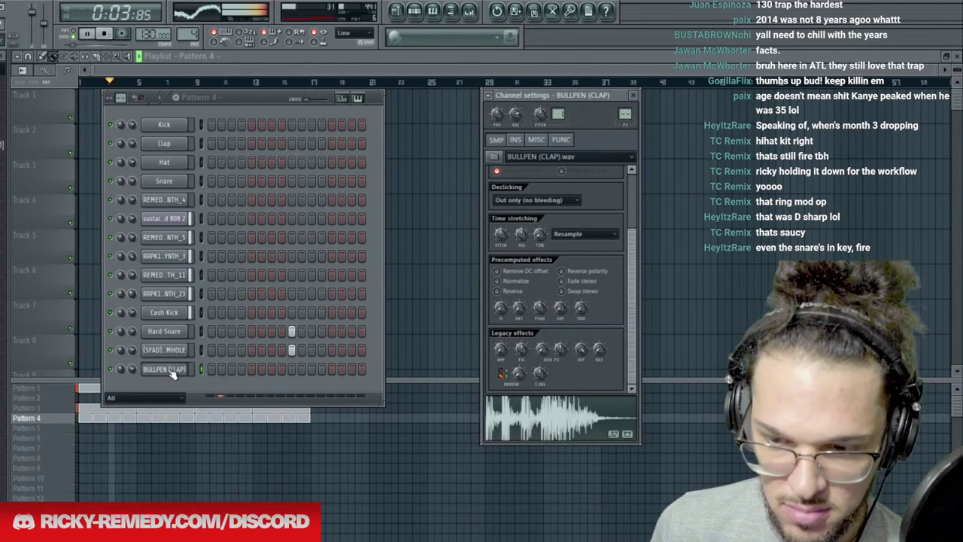
left_click(516, 141)
left_click(495, 139)
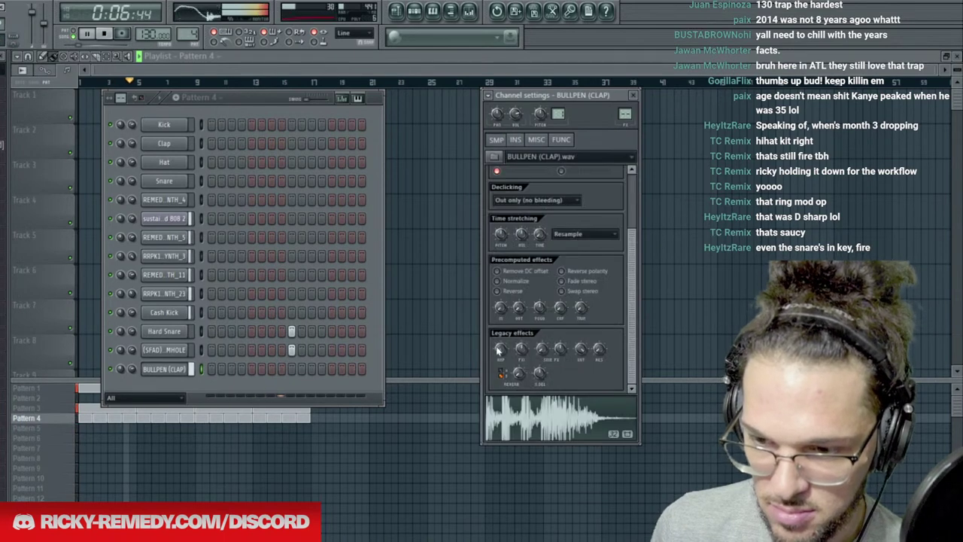
left_click(292, 369)
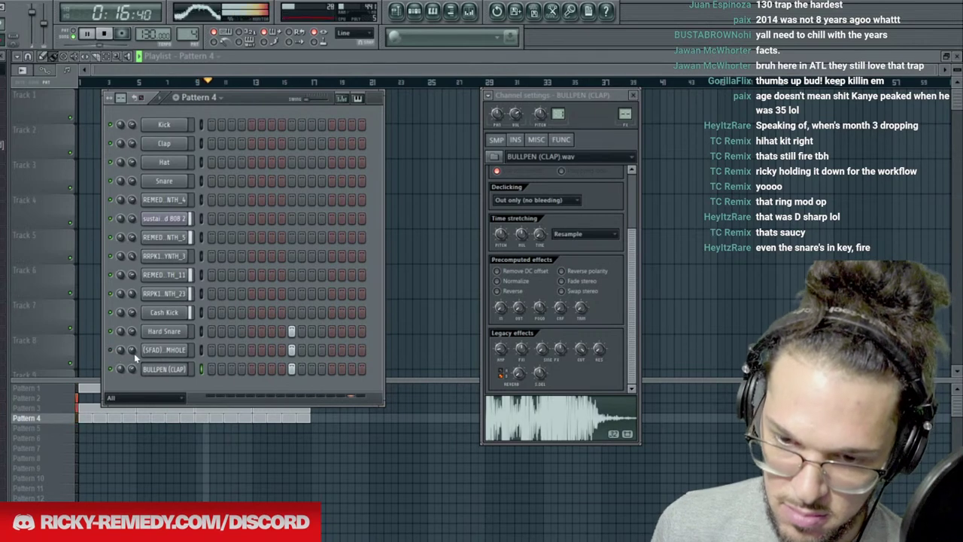
Switch to Pattern 2, check the REMEDY SYNTH_5 notes and clone that synth channel.
key("F12")
left_click(73, 396)
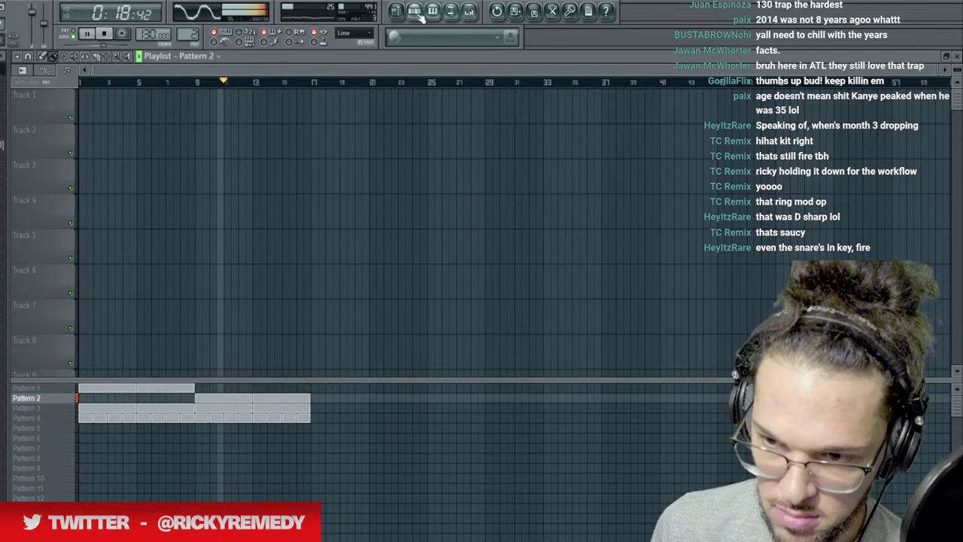
key("F6")
left_click(243, 239)
key("space")
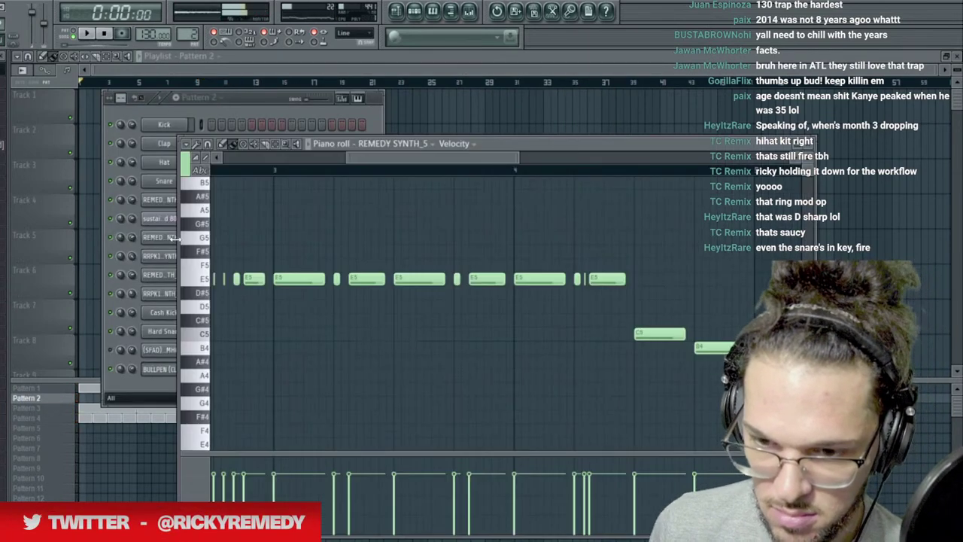
left_click(267, 113)
key("space")
right_click(187, 232)
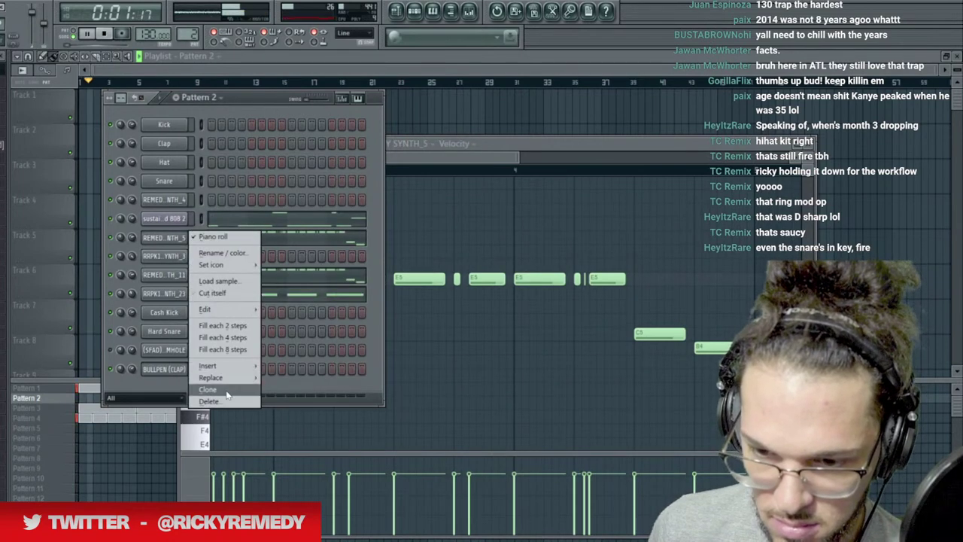
left_click(225, 391)
Copy the REMEDY SYNTH_5 notes into the cloned REMEDY SYNTH_5 #2 channel and show them in the piano roll.
left_click(201, 239)
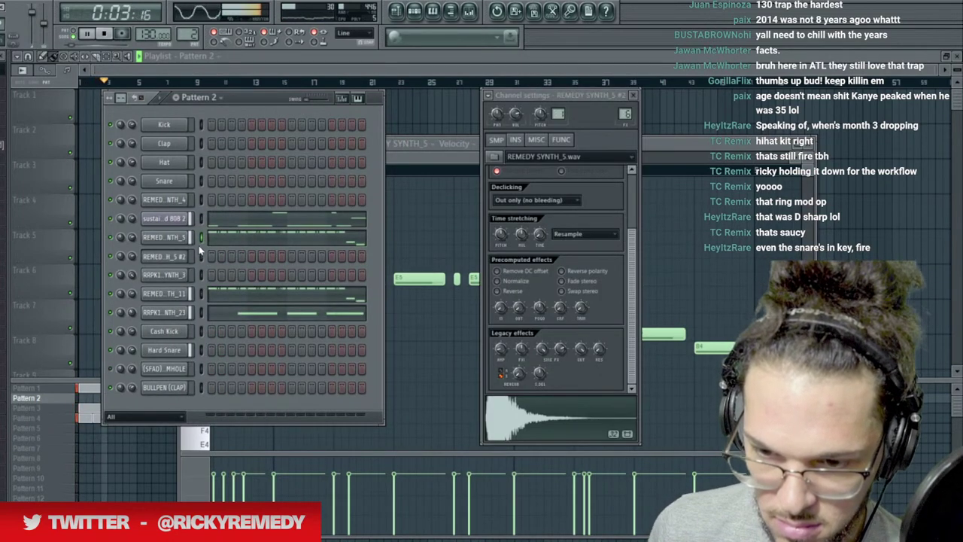
left_click(202, 255)
key("ctrl+v")
left_click(222, 257)
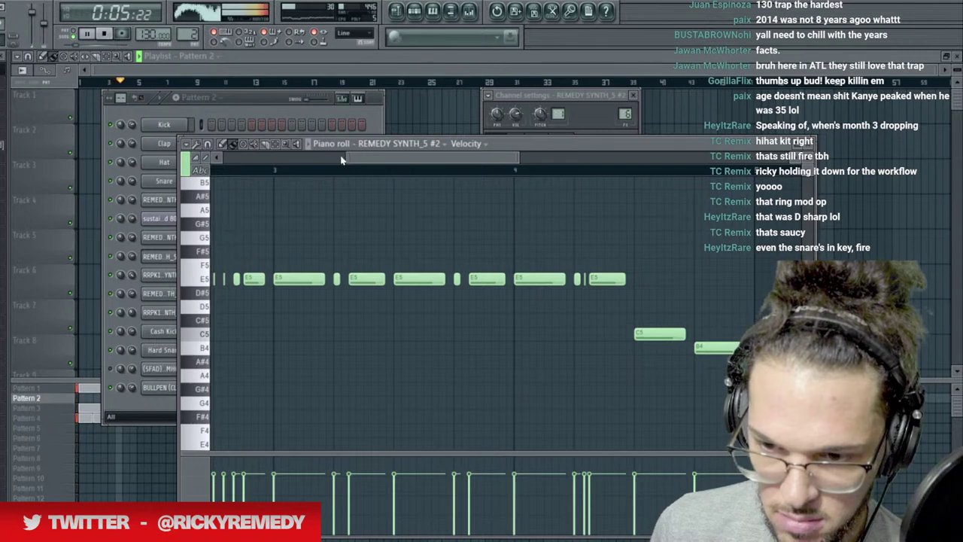
Play Pattern 2's part from the start and transpose all REMEDY SYNTH_5 #2 notes up five semitones, moving E5 to A5.
left_click_drag(350, 158, 215, 168)
left_click(217, 168)
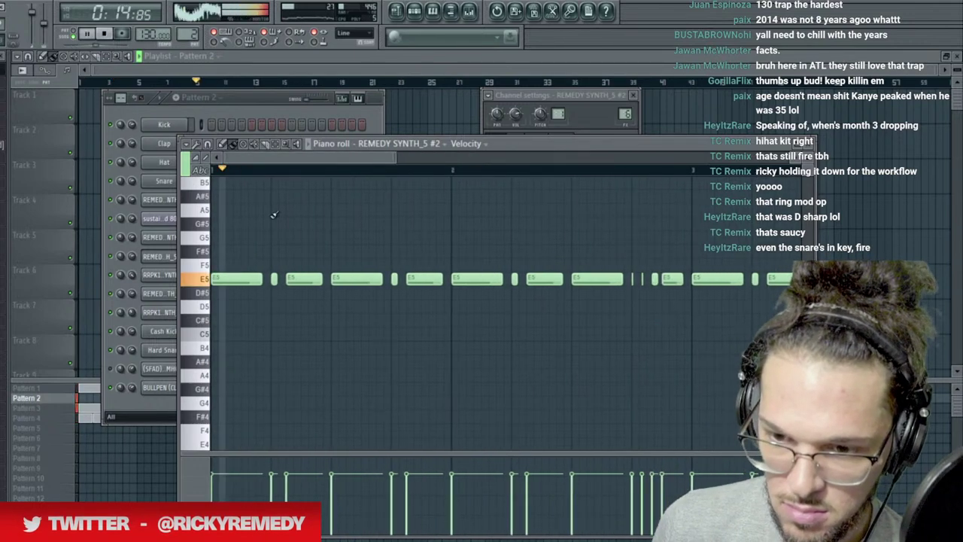
key("shift+Up")
key("shift+Up")
key("shift+Up")
key("shift+Up")
key("shift+Up")
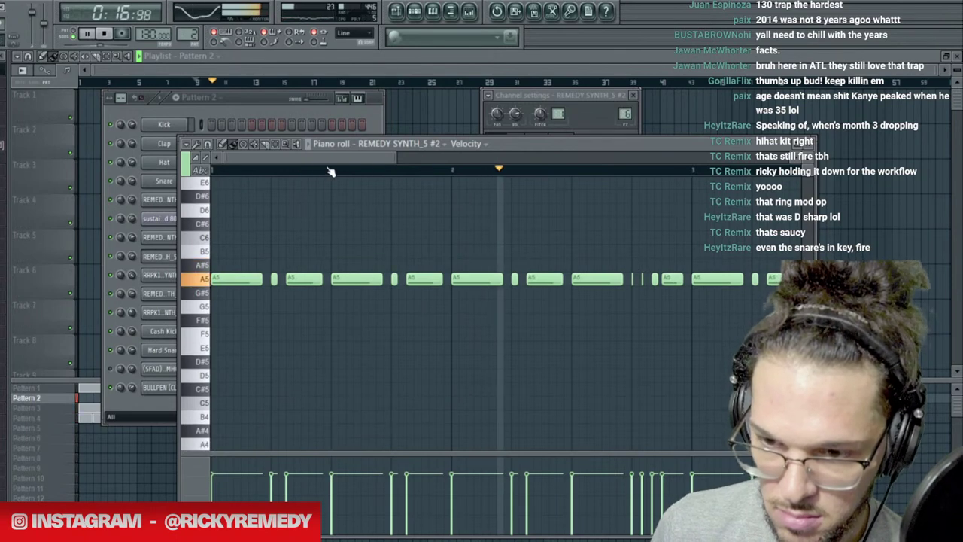
Lower the velocities of all notes in REMEDY SYNTH_5 #2.
scroll(331, 172, "down", 3)
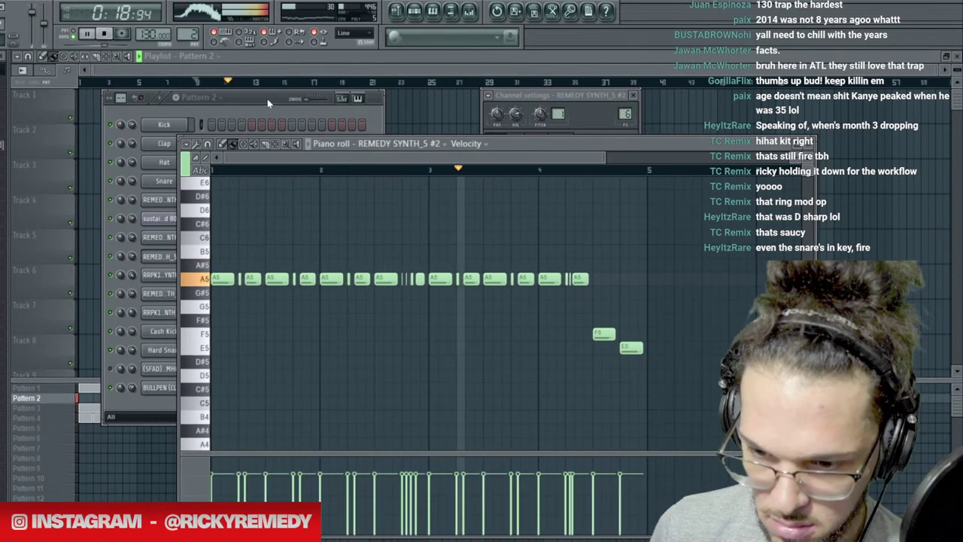
left_click(267, 103)
left_click(276, 255)
left_click(298, 254)
scroll(351, 177, "down", 3)
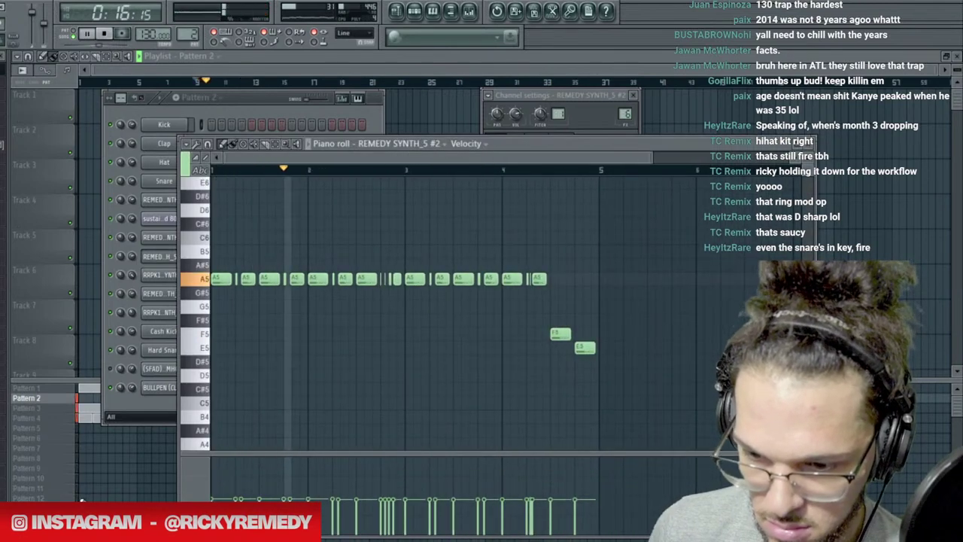
Lower the velocities of all notes in the original REMEDY SYNTH_5 channel.
left_click(255, 109)
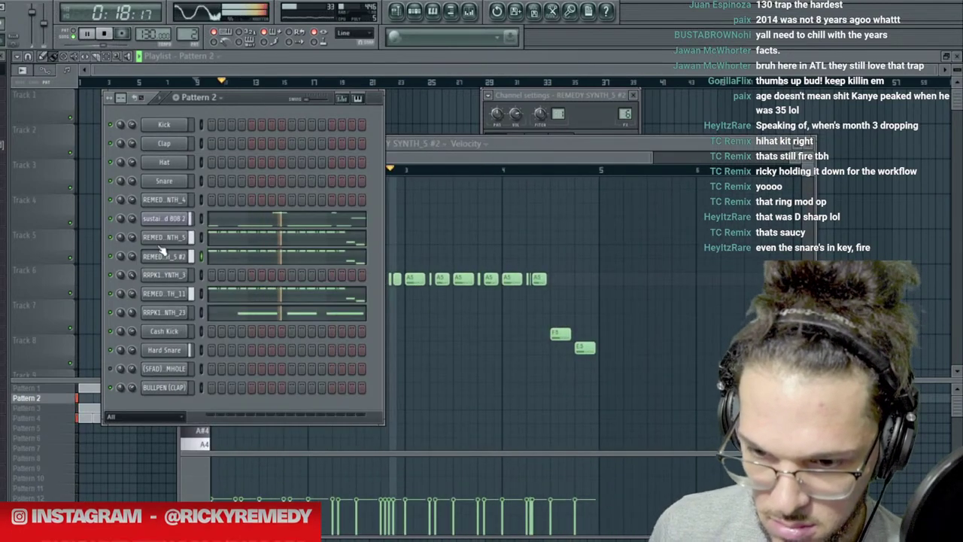
left_click(233, 240)
scroll(367, 158, "down", 4)
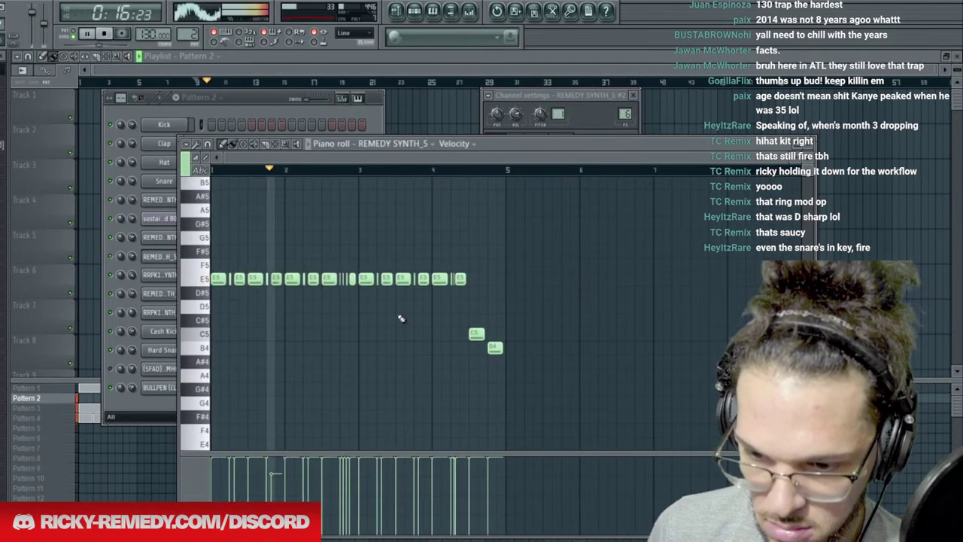
key("F6")
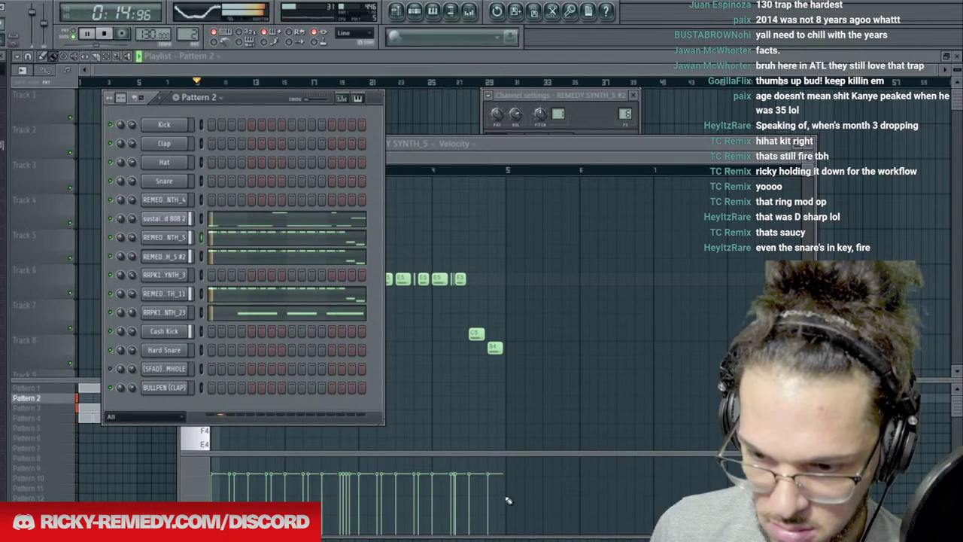
left_click_drag(514, 499, 210, 497)
Raise all note velocities in REMEDY SYNTH_5 #2 back to about their original level.
left_click(268, 104)
left_click(264, 255)
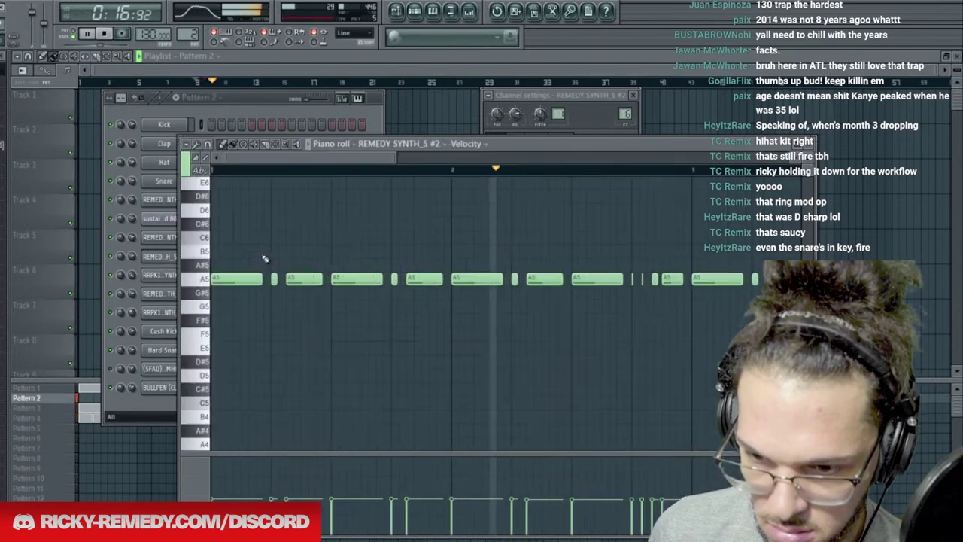
scroll(413, 171, "down", 3)
mouse_move(505, 490)
left_mouse_down()
mouse_move(488, 445)
mouse_move(377, 355)
mouse_move(212, 290)
left_mouse_up()
mouse_move(498, 473)
left_mouse_down()
mouse_move(136, 451)
mouse_move(114, 474)
left_mouse_up()
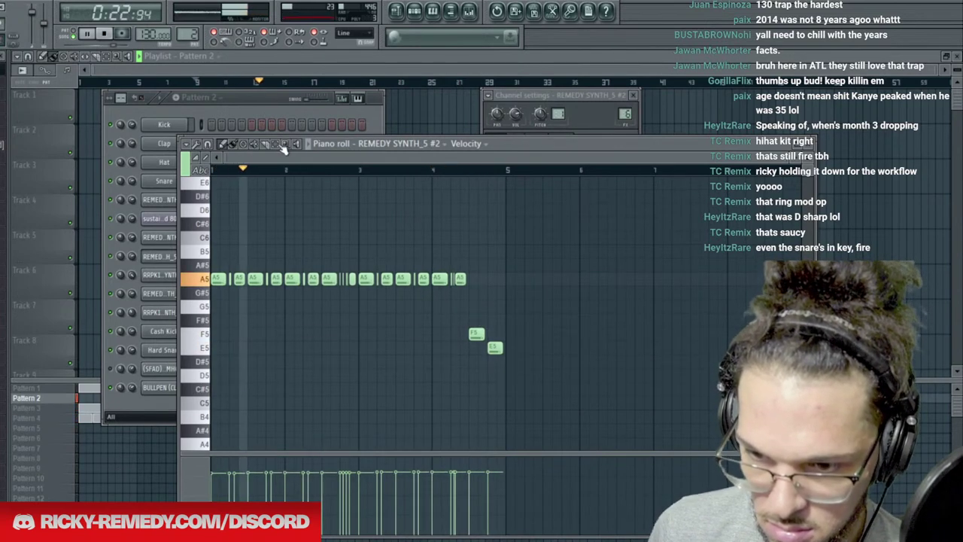
Transpose the last two notes of REMEDY SYNTH_5 #2 down five semitones to C5 and B4.
left_click_drag(468, 327, 539, 368)
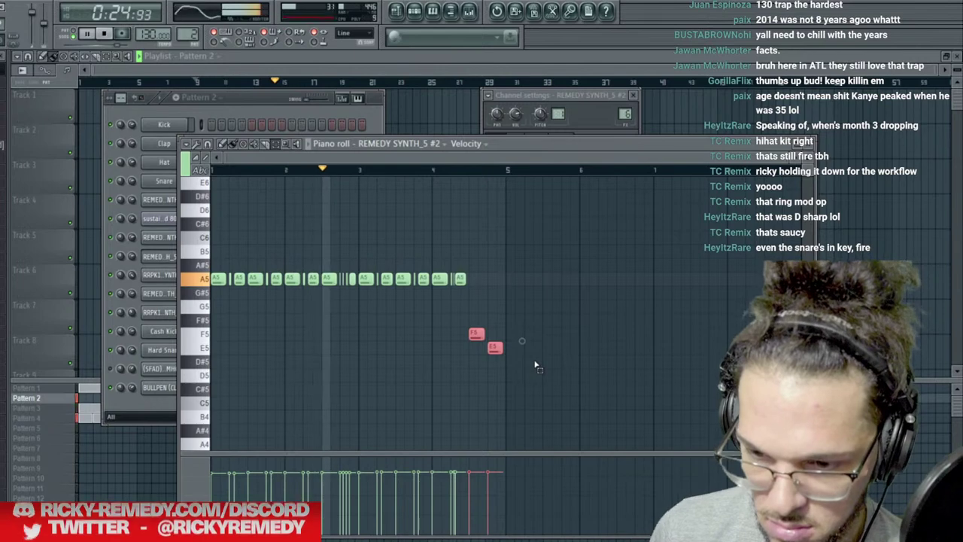
key("Down")
key("Down")
key("Down")
key("Down")
key("Down")
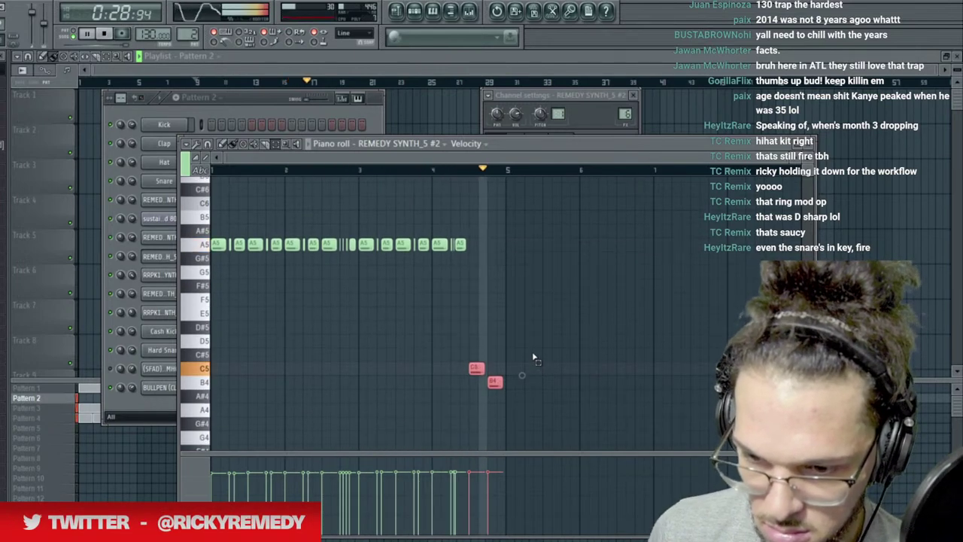
left_click(571, 253)
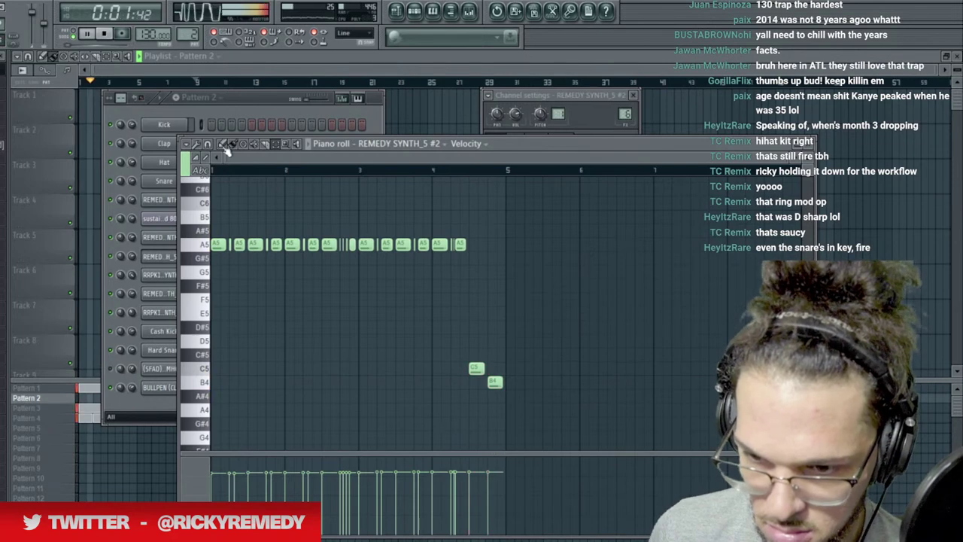
Delete the last two notes, C5 and B4, from REMEDY SYNTH_5 #2.
left_click(254, 115)
left_click(342, 267)
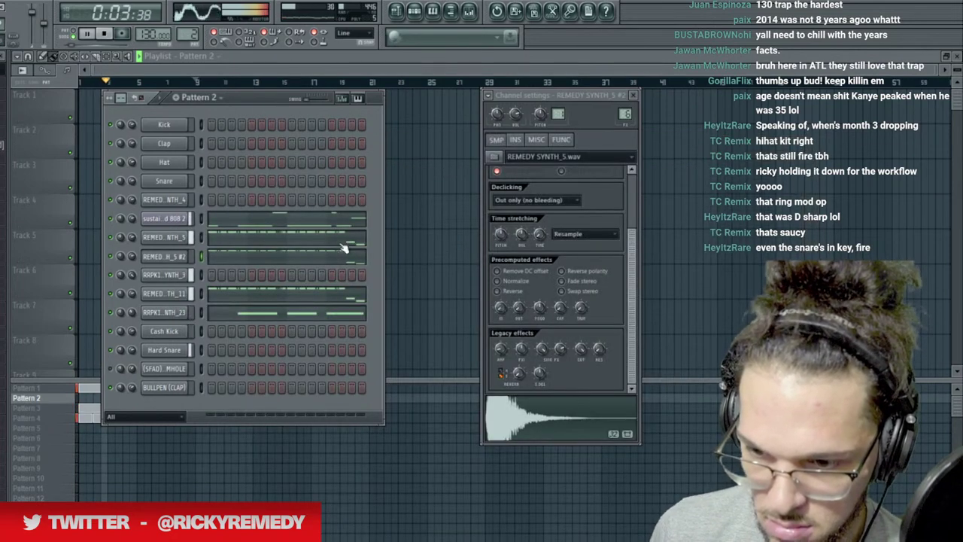
left_click(337, 262)
scroll(404, 174, "down", 3)
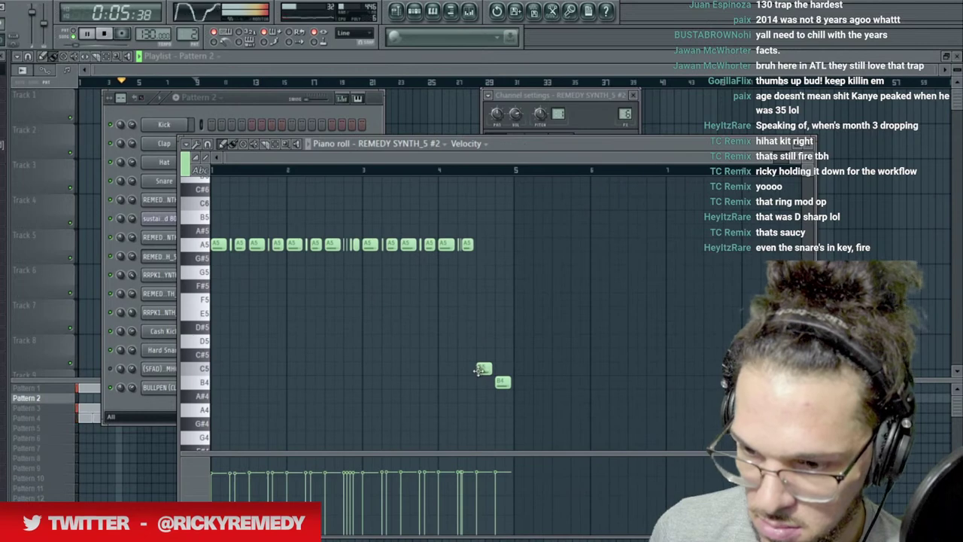
left_click(221, 109)
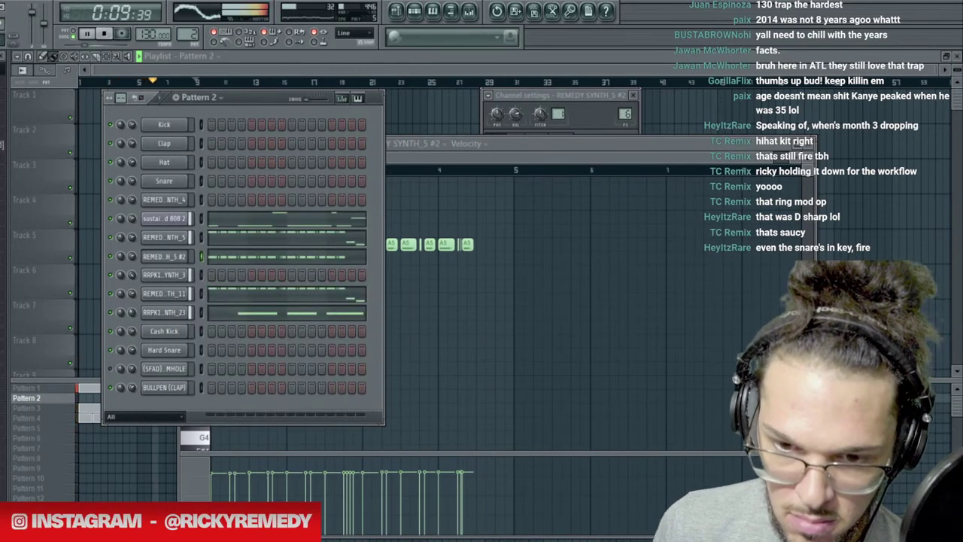
Play the arrangement from the start and review the REMEDY SYNTH_5 #2 notes while listening.
left_click(107, 34)
key("space")
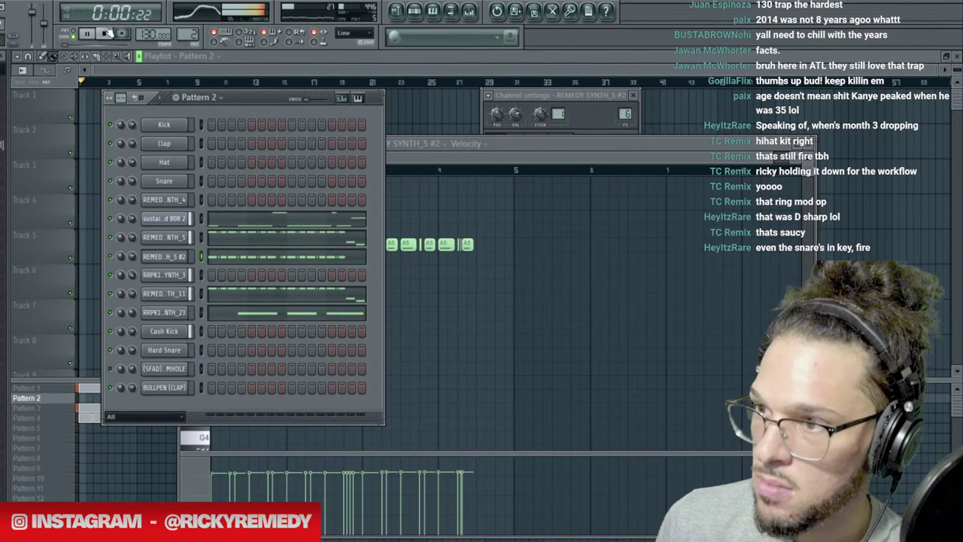
left_click(396, 11)
left_click(414, 12)
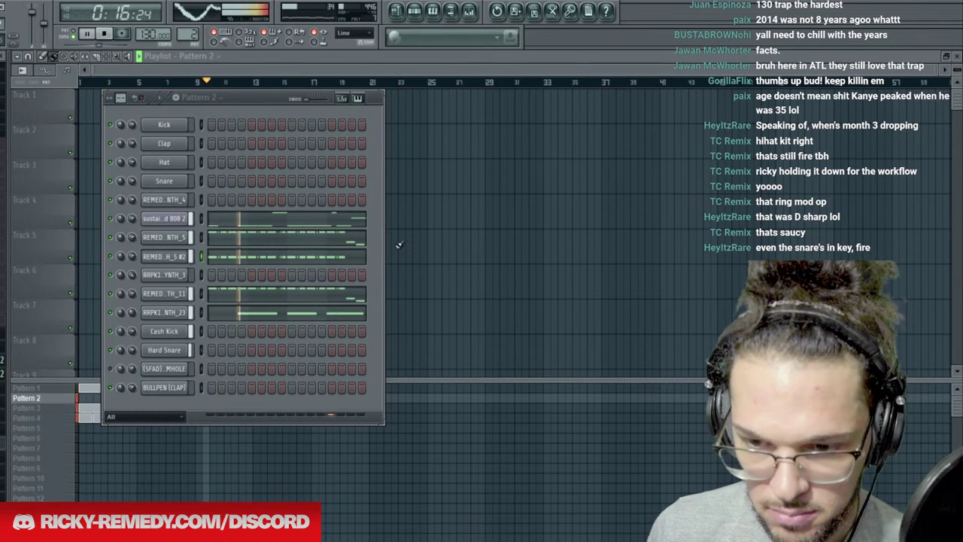
left_click(268, 258)
scroll(313, 177, "down", 3)
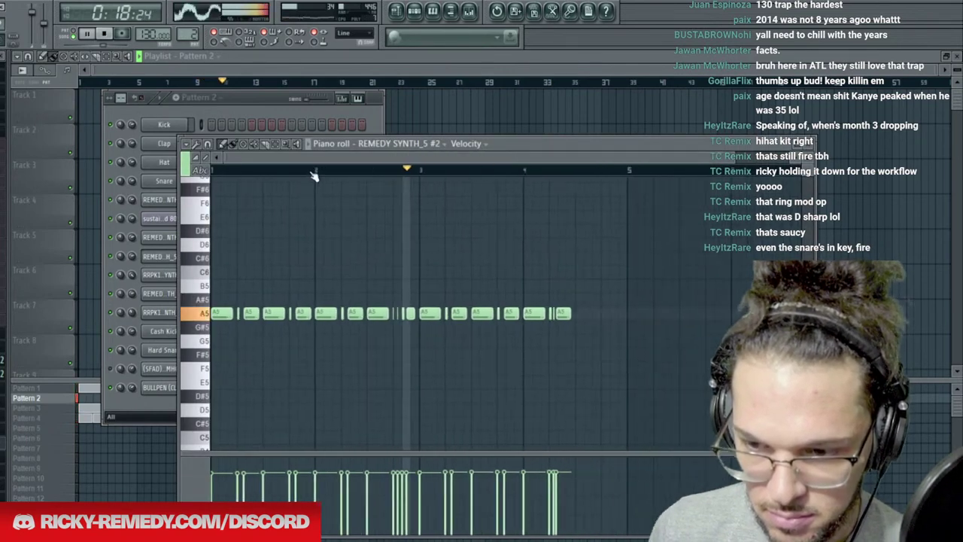
left_click(254, 109)
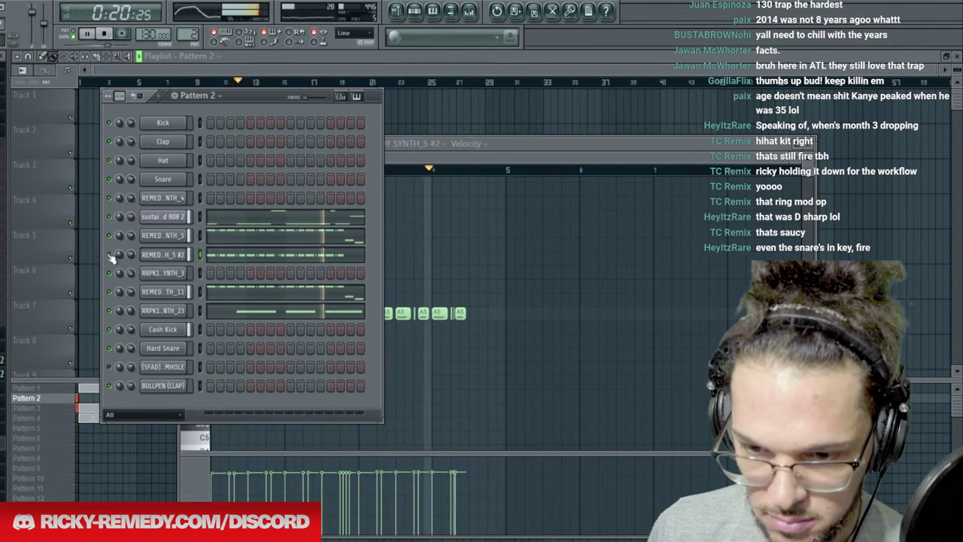
Try the repeated E5 notes of REMEDY SYNTH_5 an octave higher at E6, and return them to E5.
left_click(264, 240)
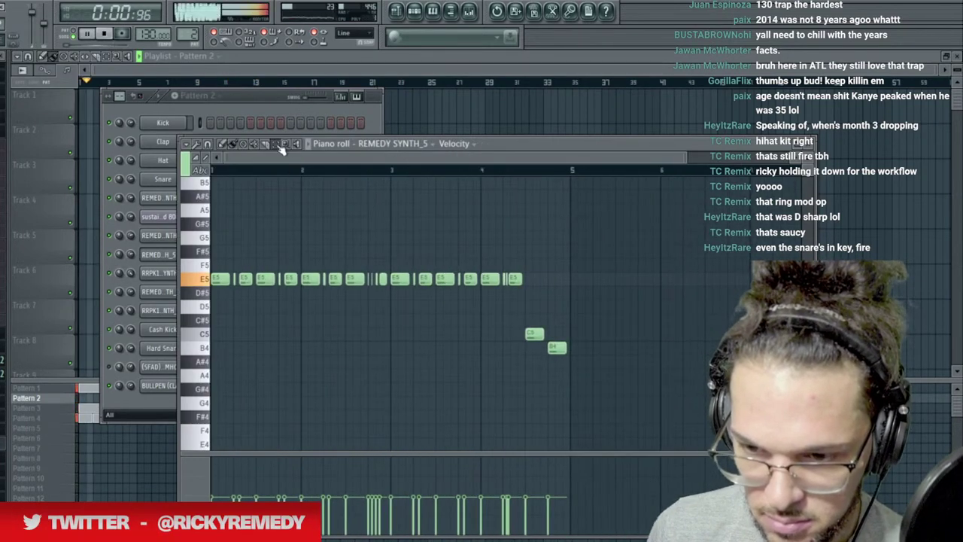
left_click_drag(517, 263, 213, 286)
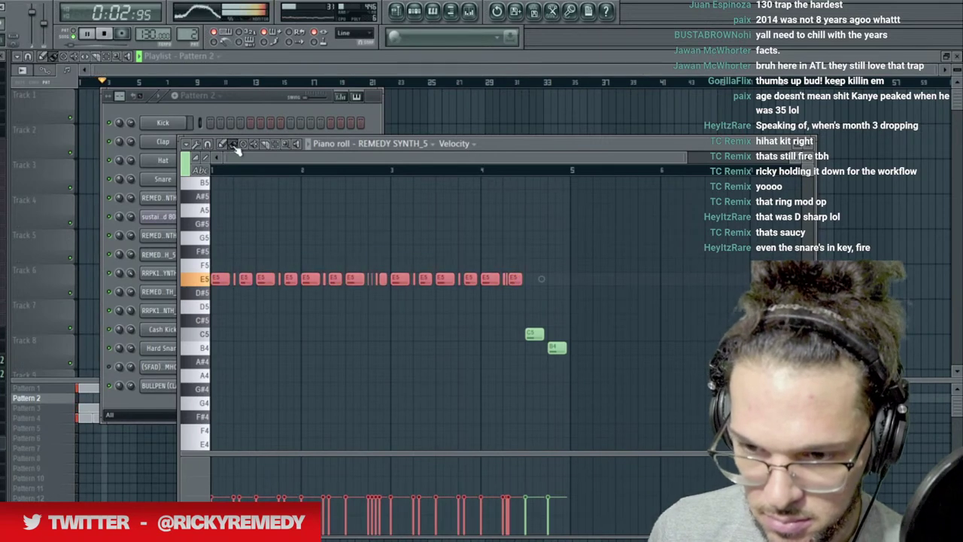
scroll(275, 215, "down", 3)
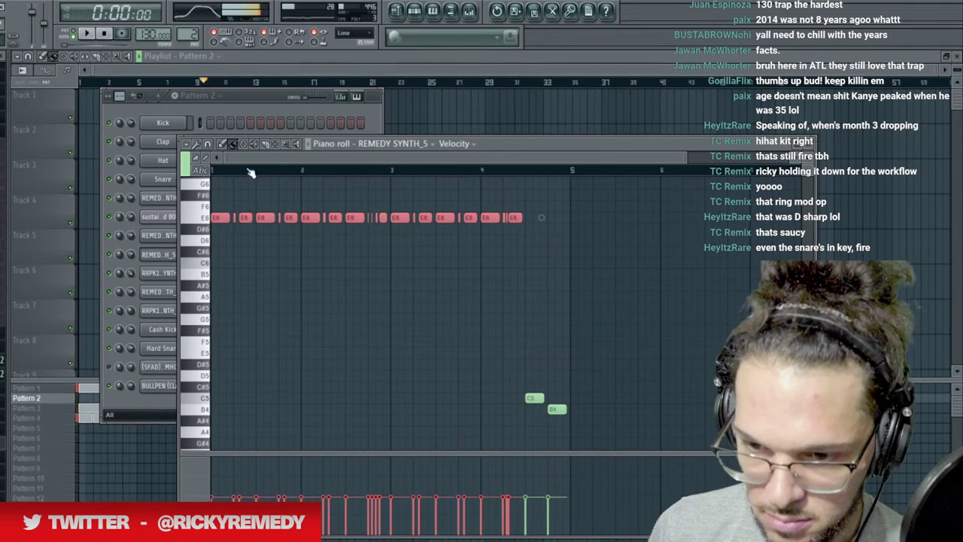
scroll(299, 195, "up", 3)
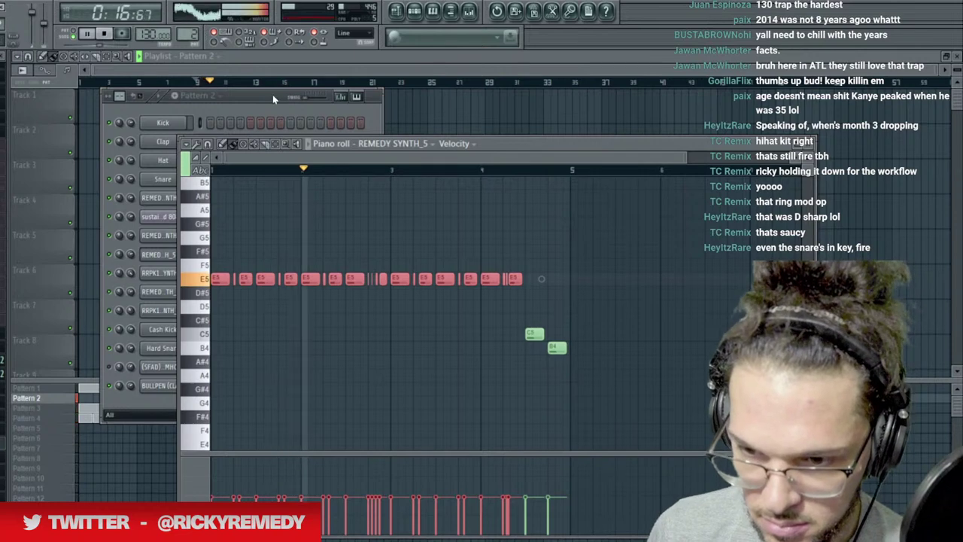
Check the full note sequence of REMEDY SYNTH_5 #2 against playback.
left_click(262, 110)
left_click(268, 253)
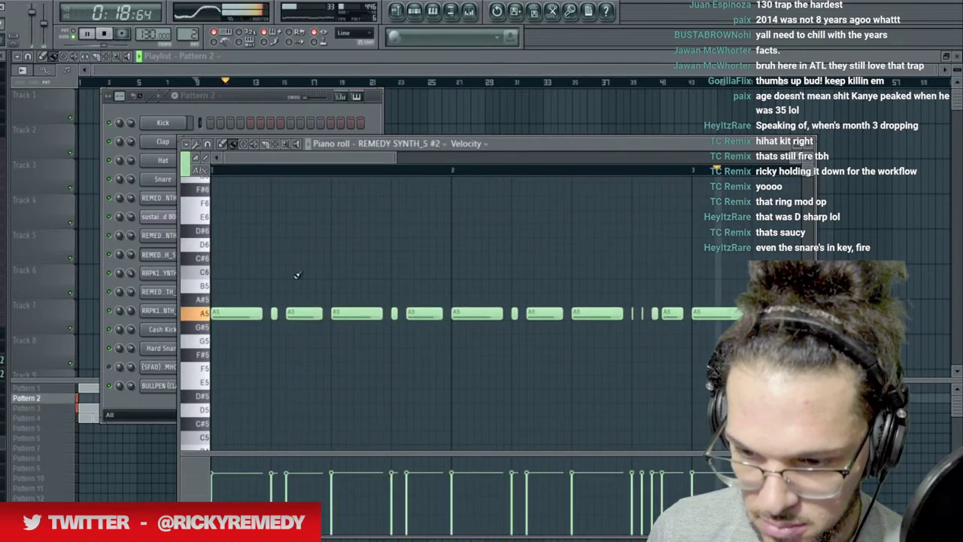
scroll(369, 170, "down", 3)
scroll(369, 170, "down", 2)
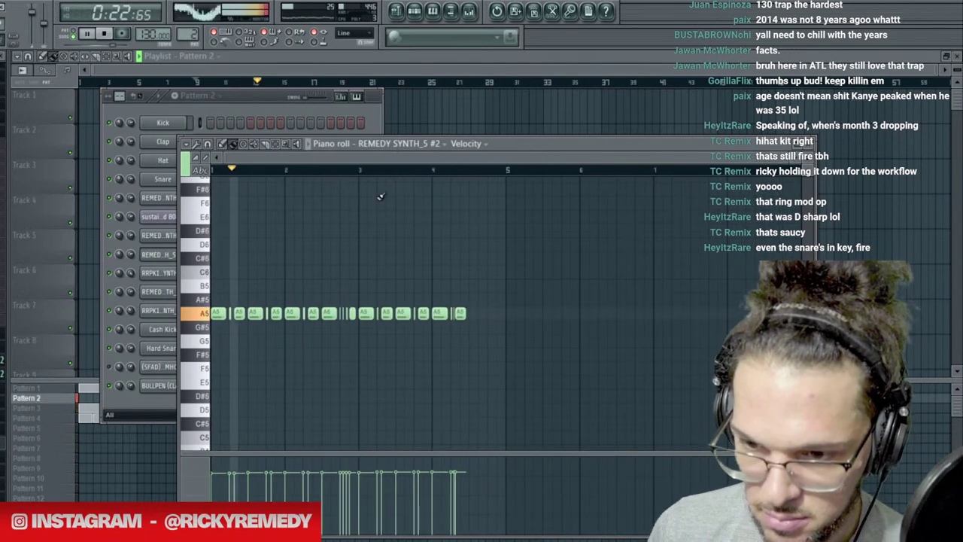
left_click(257, 100)
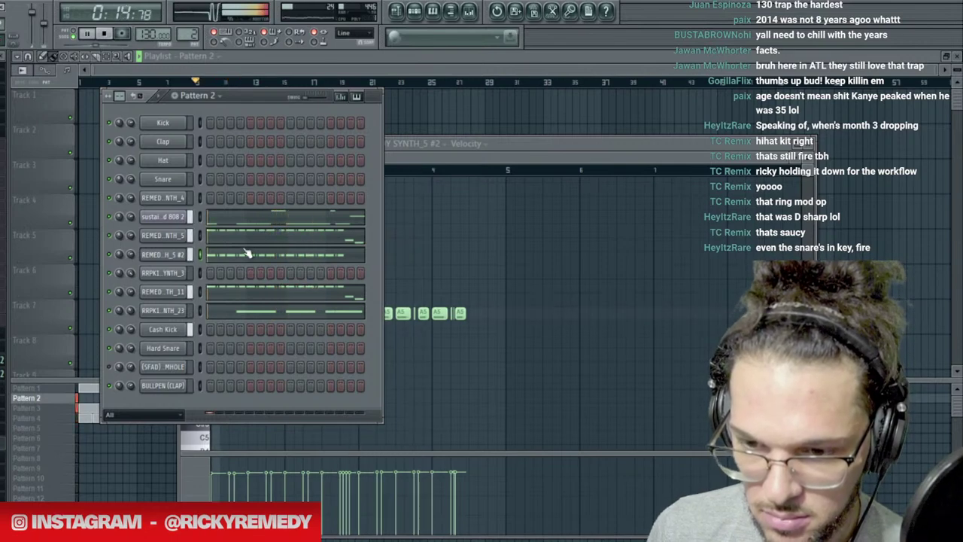
Undo the harmony edits repeatedly until the REMEDY SYNTH_5 #2 channel has no notes.
key("ctrl+alt+z")
key("ctrl+alt+z")
key("ctrl+alt+z")
key("ctrl+alt+z")
key("ctrl+alt+z")
key("ctrl+alt+z")
key("ctrl+alt+z")
key("ctrl+alt+z")
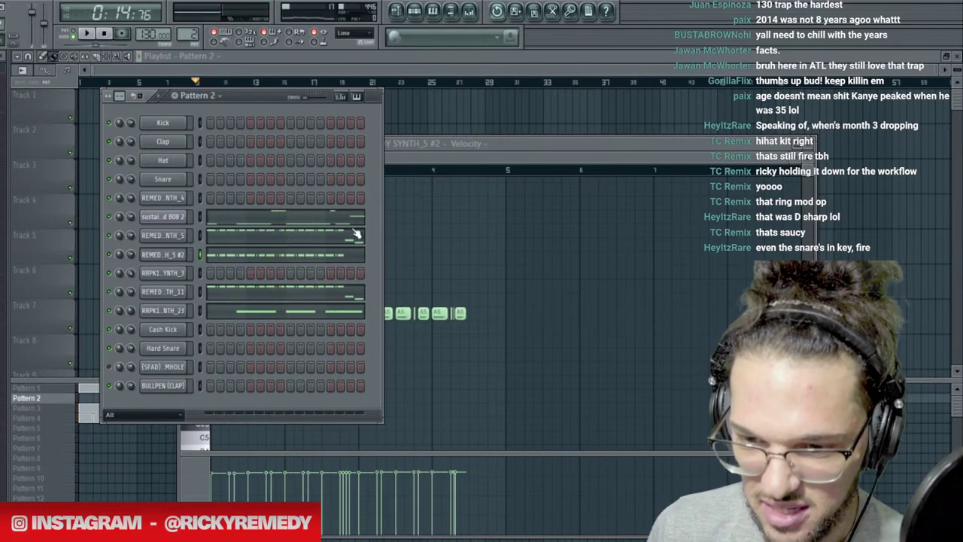
key("shift+Up")
key("shift+Down")
key("shift+Down")
key("shift+Down")
key("shift+Down")
left_click(521, 153)
key("ctrl+alt+z")
key("ctrl+alt+z")
key("ctrl+alt+z")
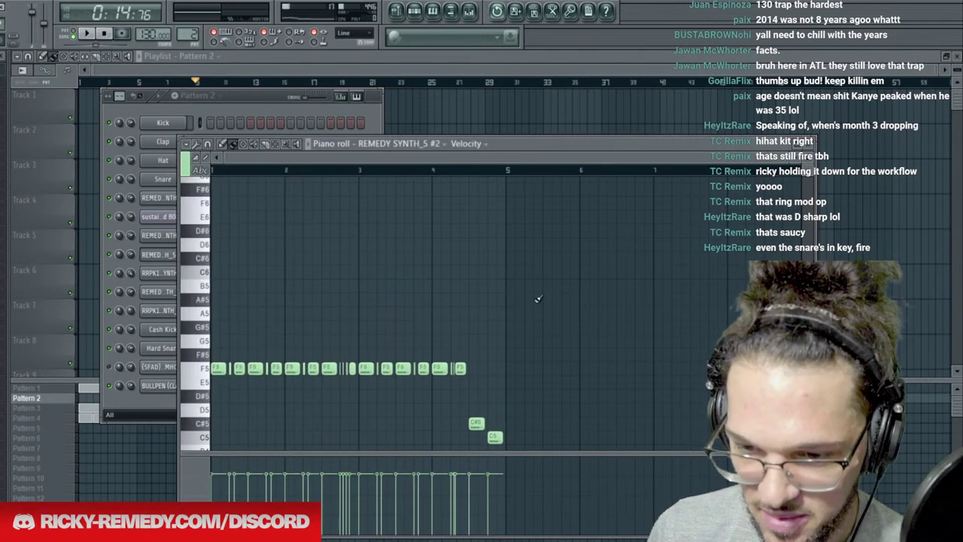
Transpose the REMEDY SYNTH_5 notes down an octave so the repeated notes sit on E5.
left_click(256, 98)
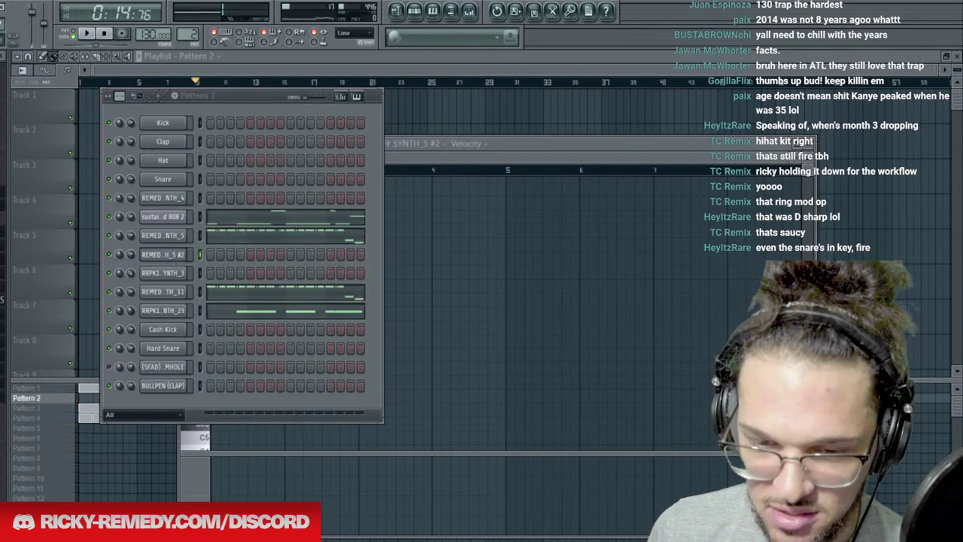
left_click(264, 235)
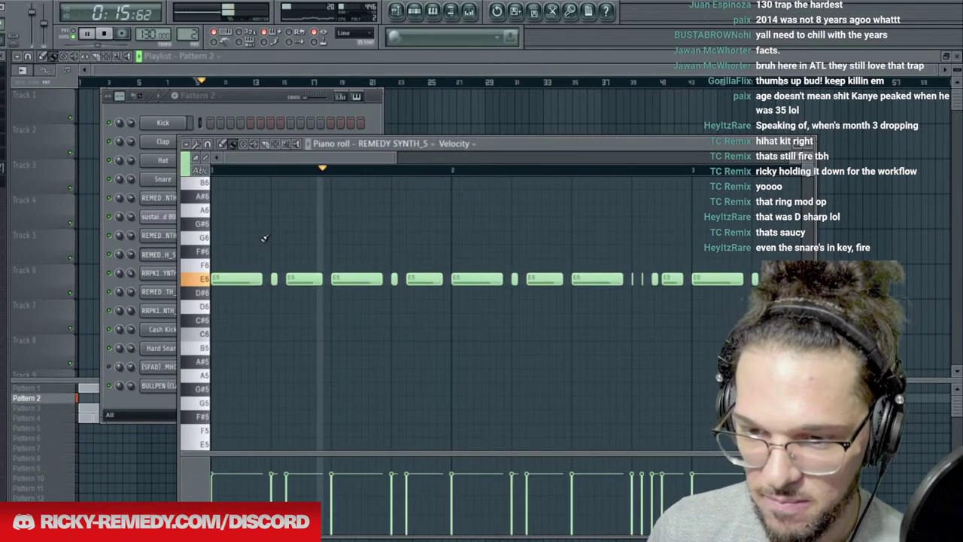
left_click(245, 110)
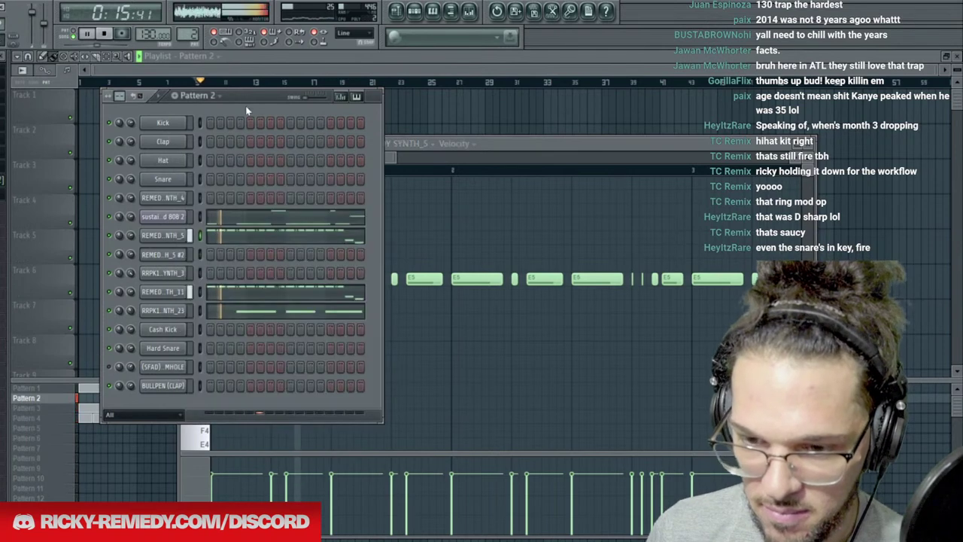
Raise the velocities of all notes in REMEDY SYNTH_11 to the maximum.
left_click(273, 294)
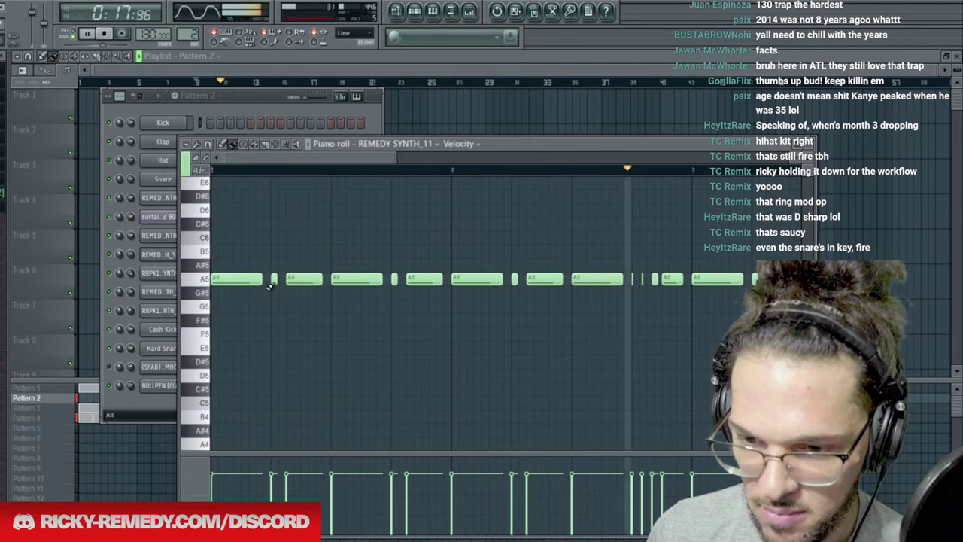
left_click(245, 103)
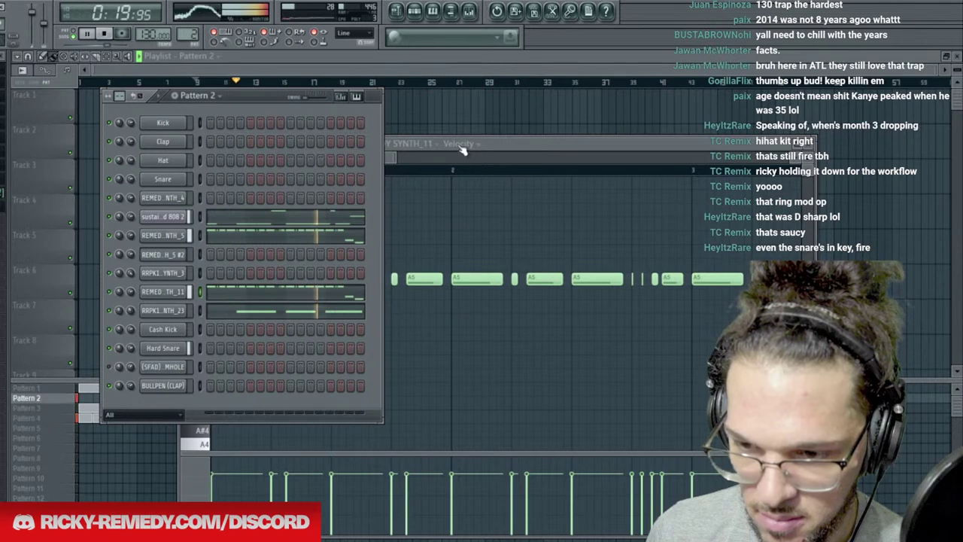
left_click(518, 144)
scroll(530, 176, "down", 4)
scroll(514, 365, "up", 3)
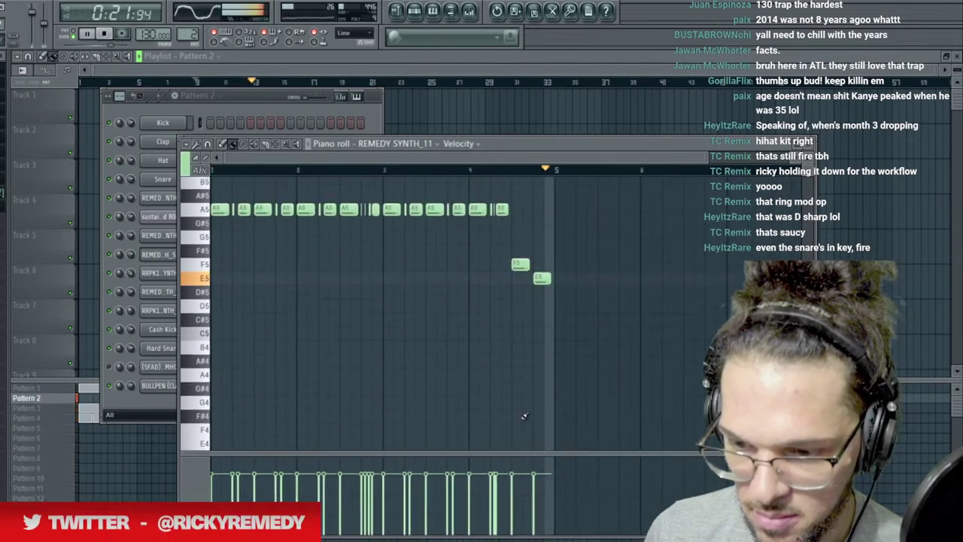
left_click(540, 464)
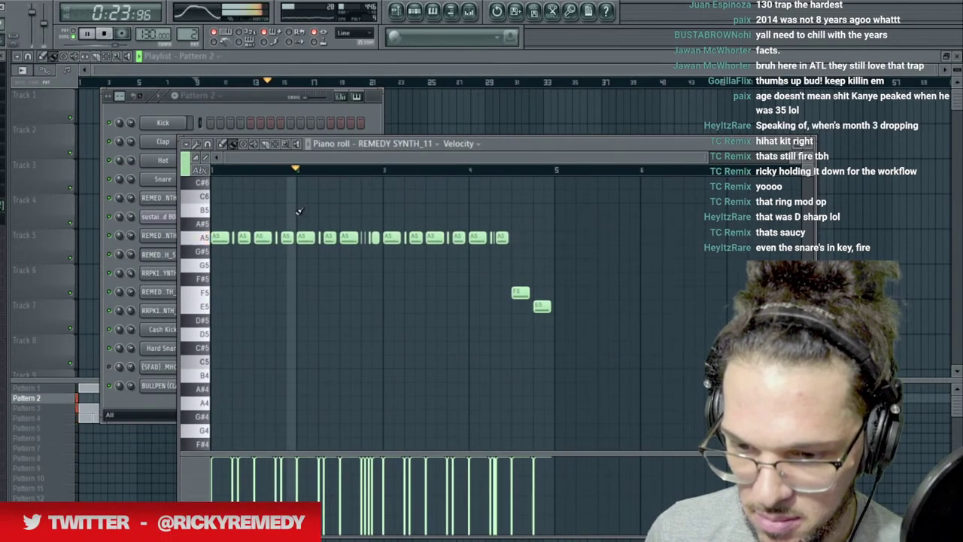
left_click(253, 97)
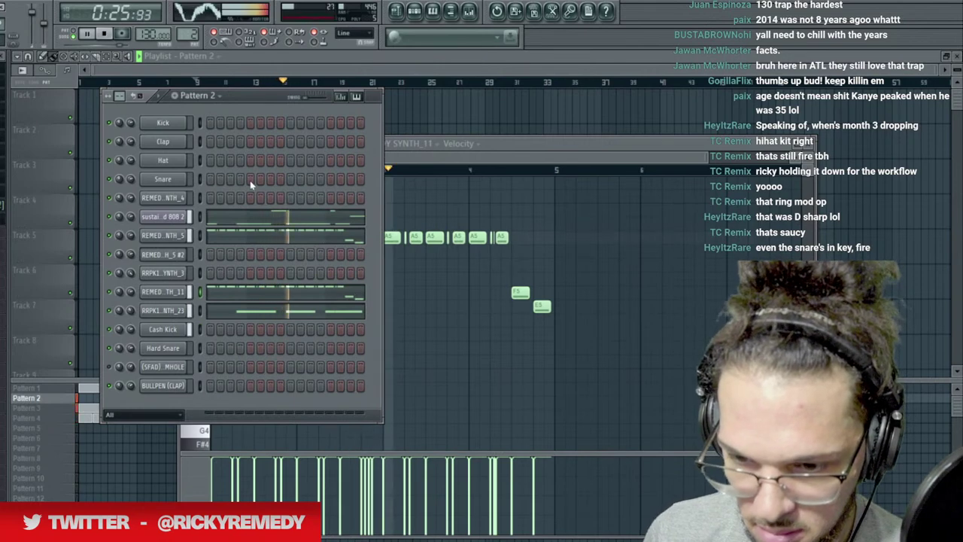
Switch to the empty Pattern 5 and show its step sequencer.
key("space")
key("space")
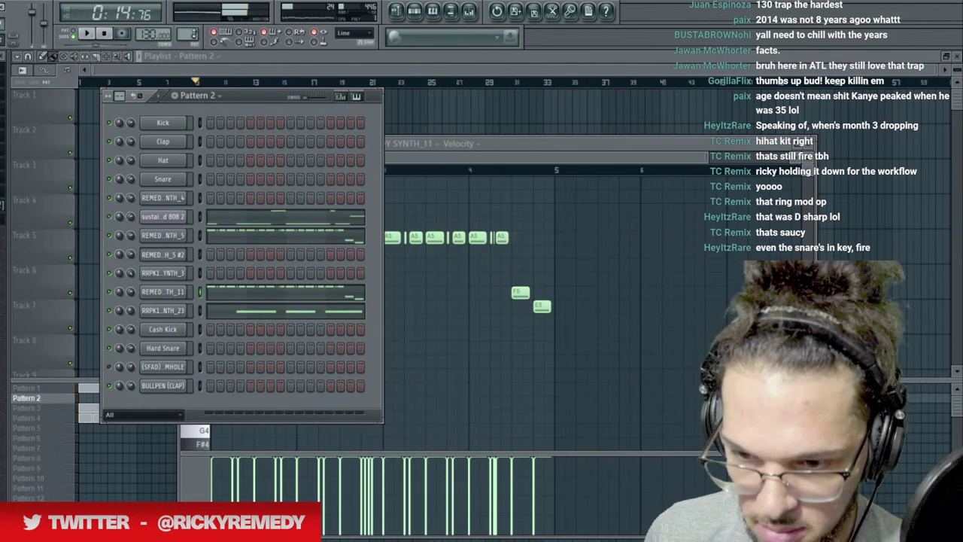
key("minus")
key("KP_Add")
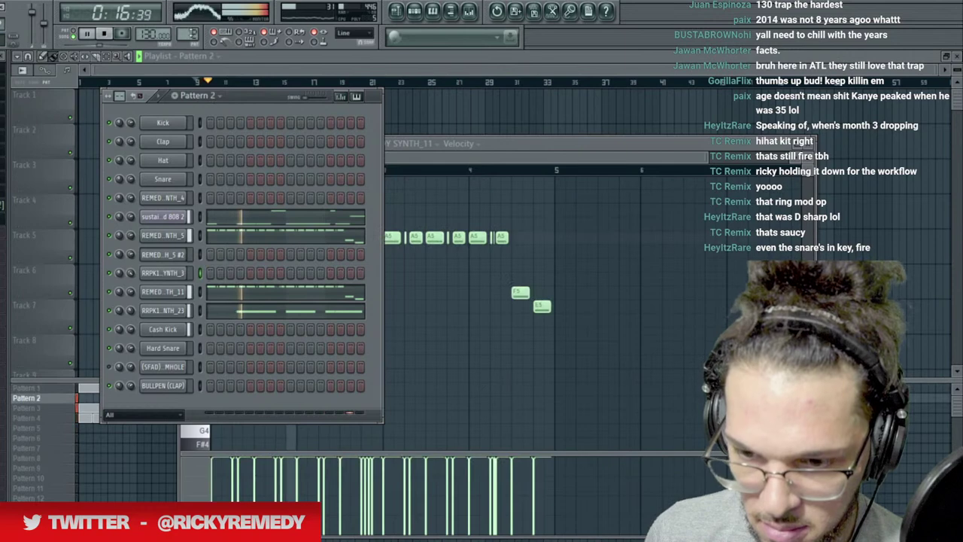
left_click(325, 60)
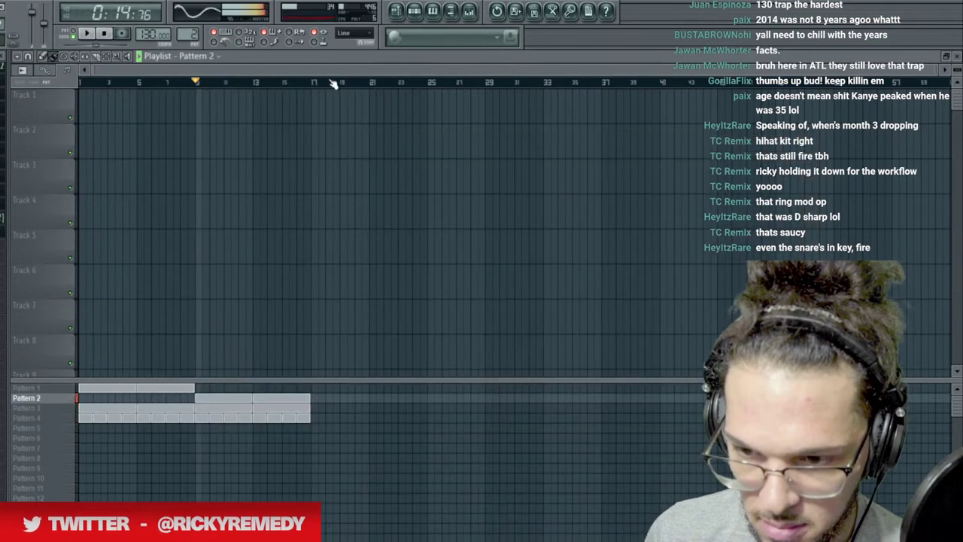
left_click(51, 420)
left_click(53, 428)
left_click(432, 9)
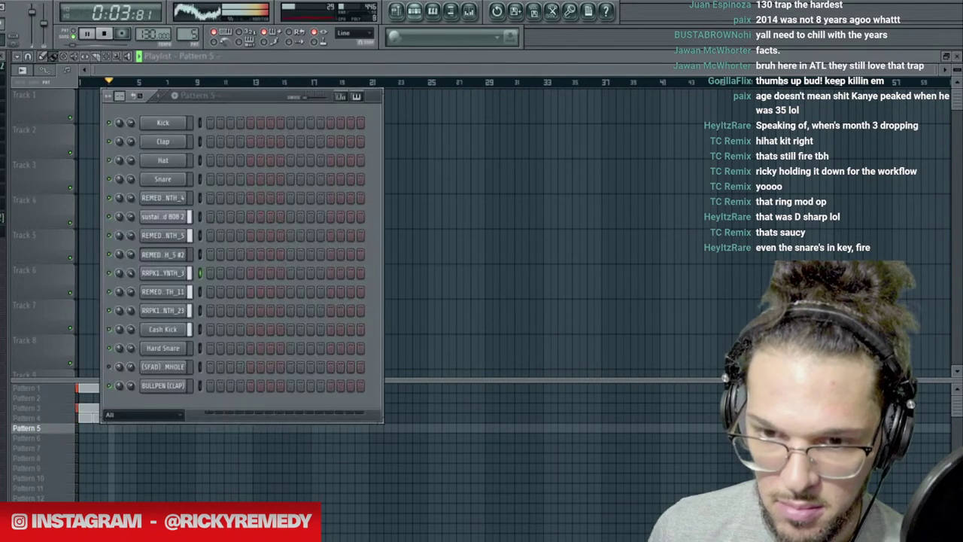
Add the (open hat) big trap sample as a new channel below BULLPEN (CLAP) while the arrangement plays.
left_click(105, 35)
key("space")
left_click(474, 165)
scroll(170, 85, "up", 3)
scroll(170, 86, "up", 2)
left_click(416, 10)
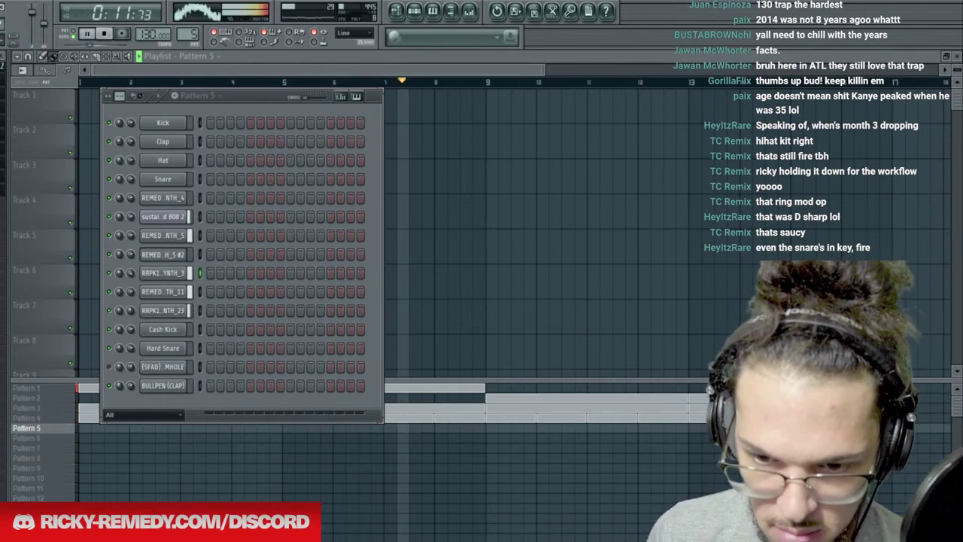
left_click_drag(7, 338, 156, 406)
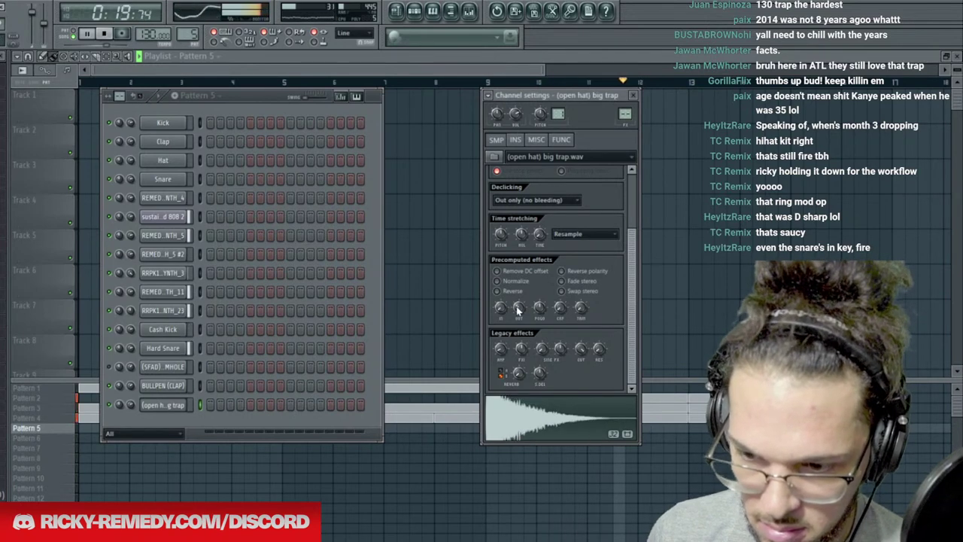
Sequence the open hat on steps 5 and 13 of Pattern 5, and place Pattern 5 clips in the playlist from bar 9 onward.
key("F12")
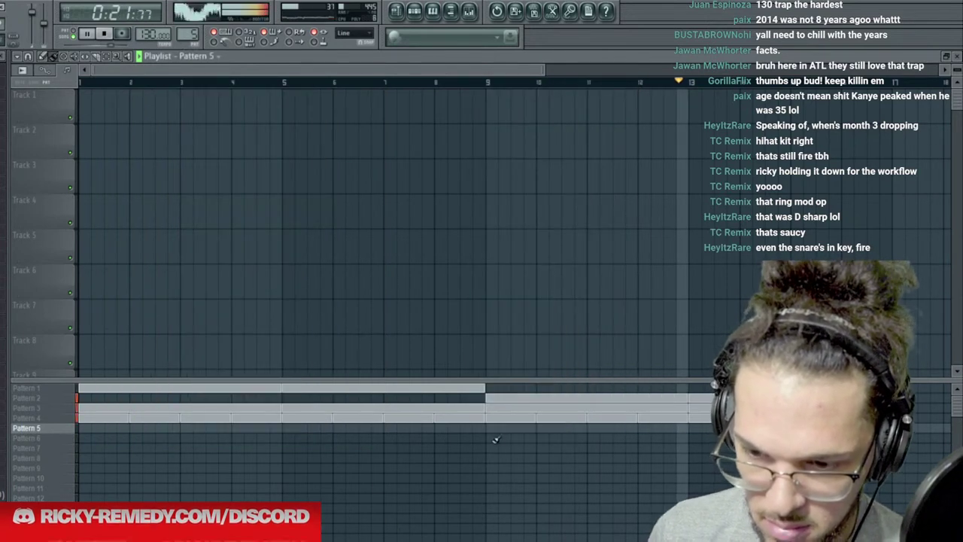
left_click(492, 426)
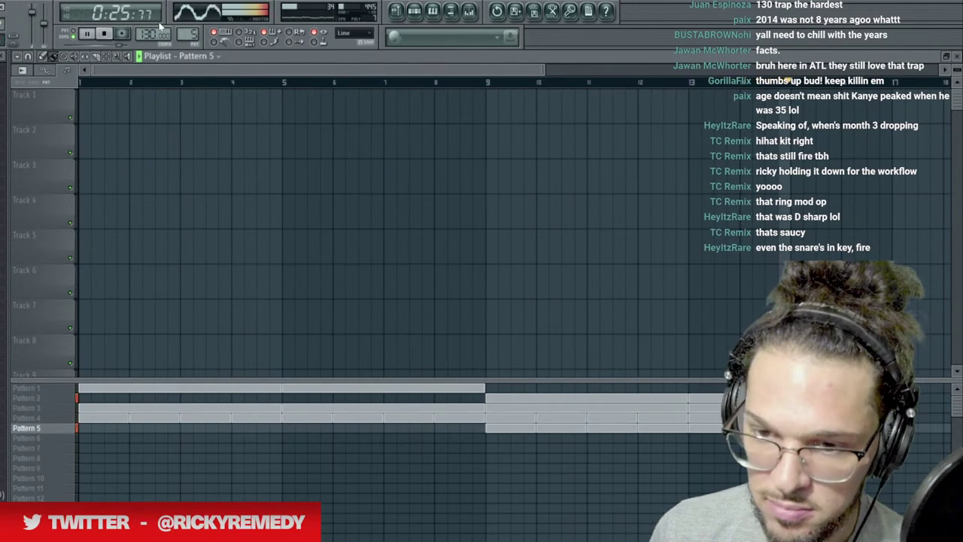
left_click(112, 33)
Add the REMEDY VOX_1 sample as a new channel below the open hat, and stop playback.
left_click(413, 12)
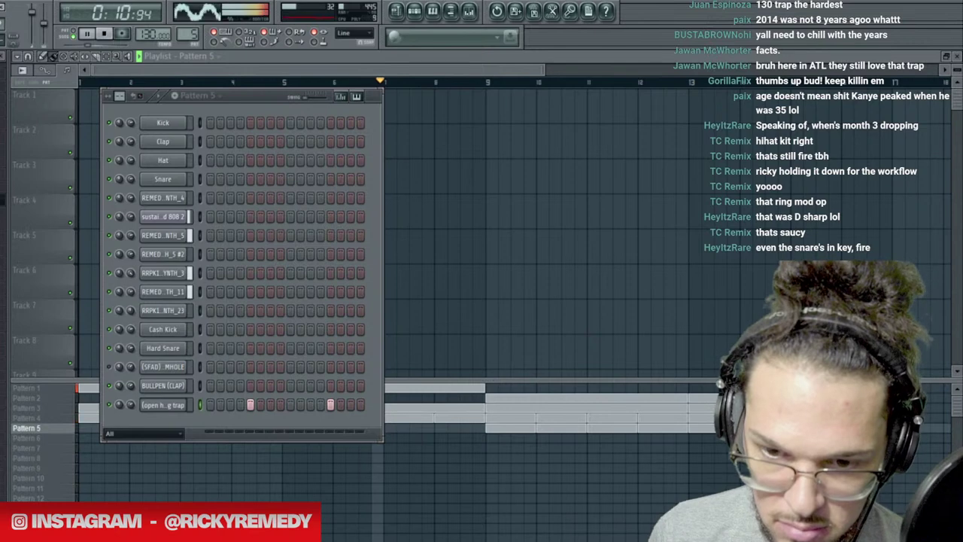
left_click_drag(241, 449, 226, 429)
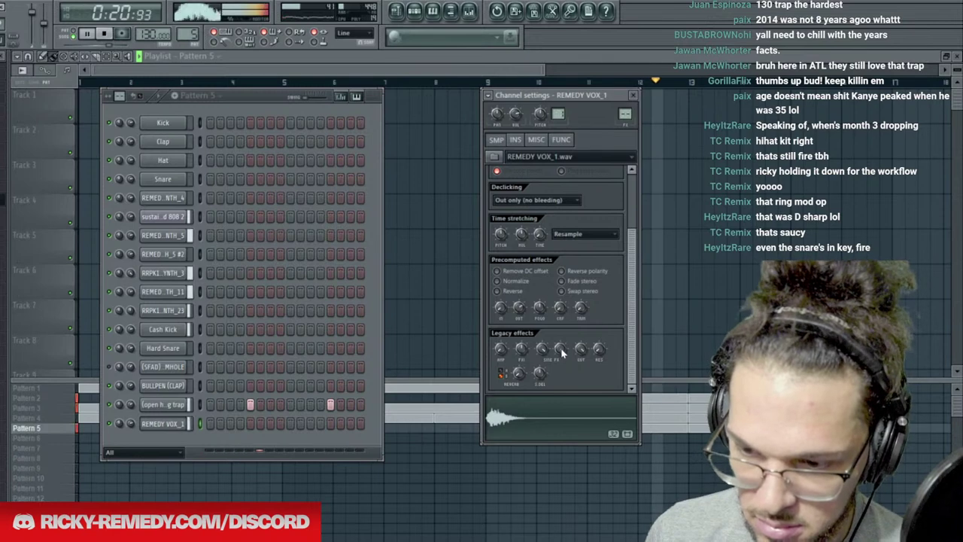
key("space")
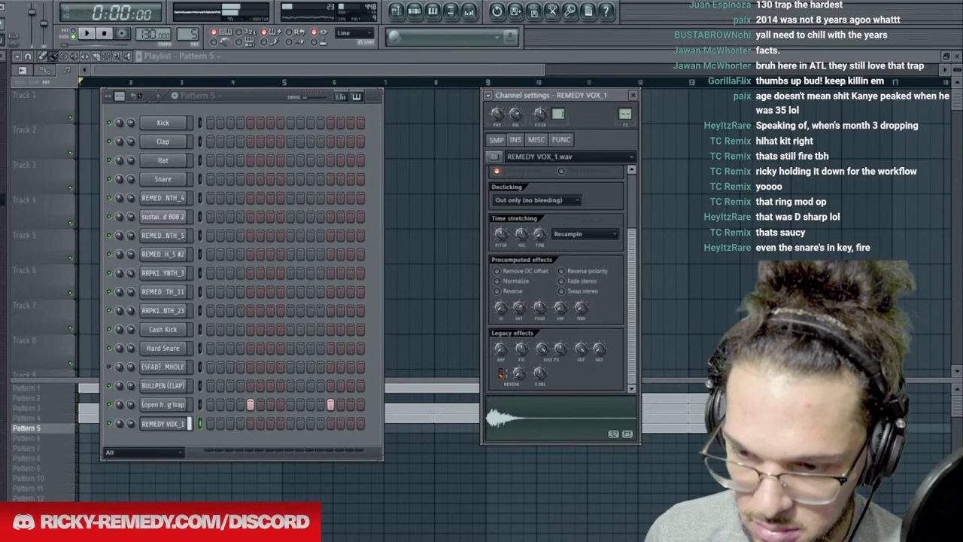
Route the REMEDY VOX_1 channel to mixer track 13 and insert Fruity Parametric EQ 2 on that track.
left_click(518, 142)
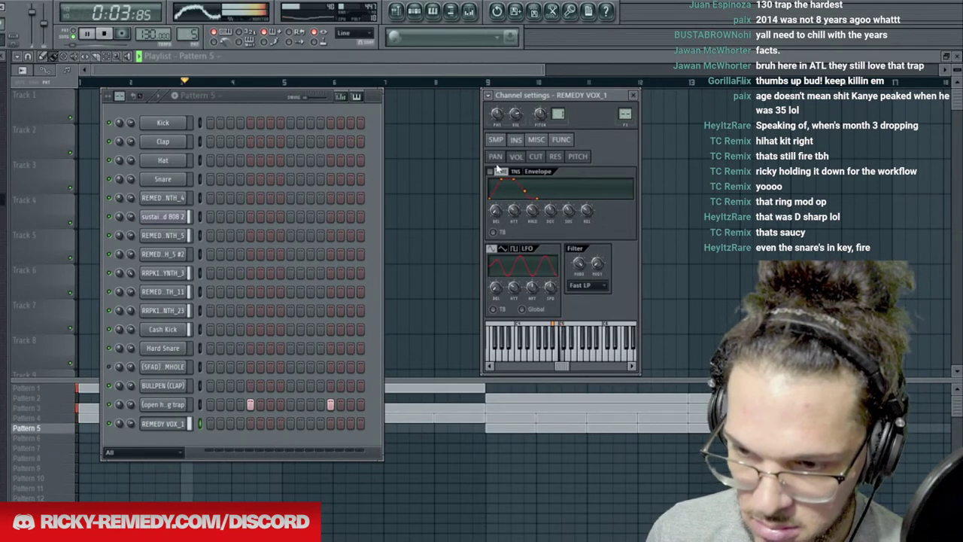
left_click(497, 141)
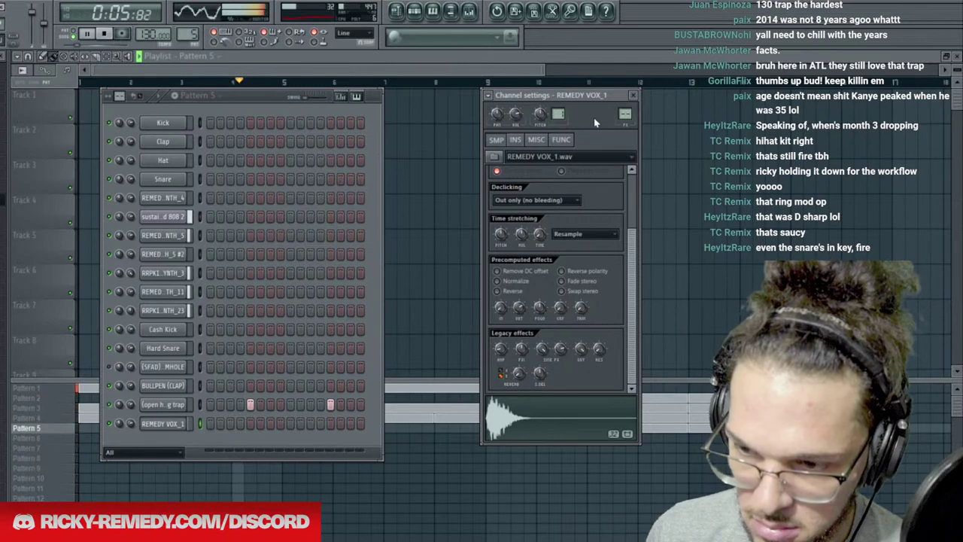
key("F9")
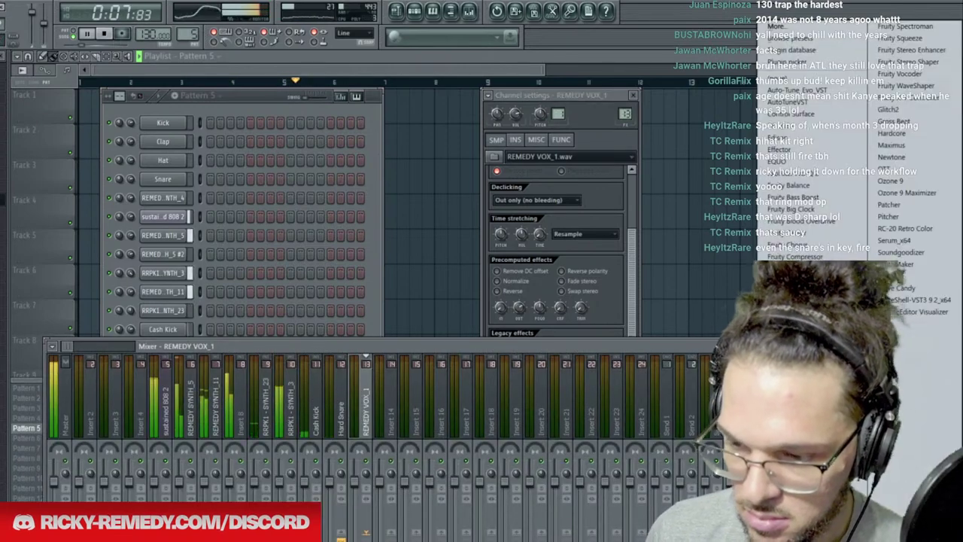
left_click(802, 435)
Shape REMEDY VOX_1's EQ with a steep low cut and slightly raised upper bands, and return to the playlist.
left_click_drag(141, 299, 165, 337)
left_click_drag(197, 298, 194, 307)
left_click_drag(252, 298, 368, 306)
left_click_drag(311, 290, 313, 296)
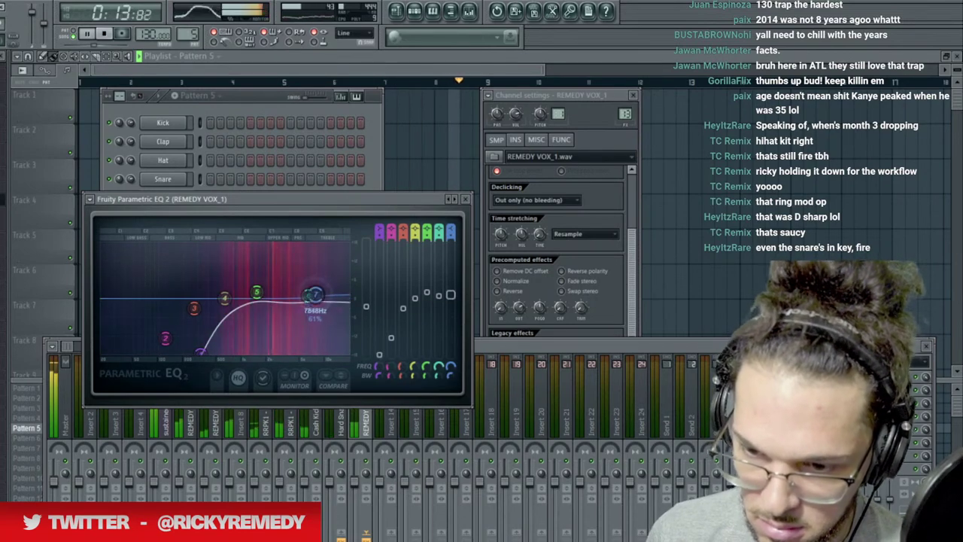
left_click(250, 98)
left_click(294, 69)
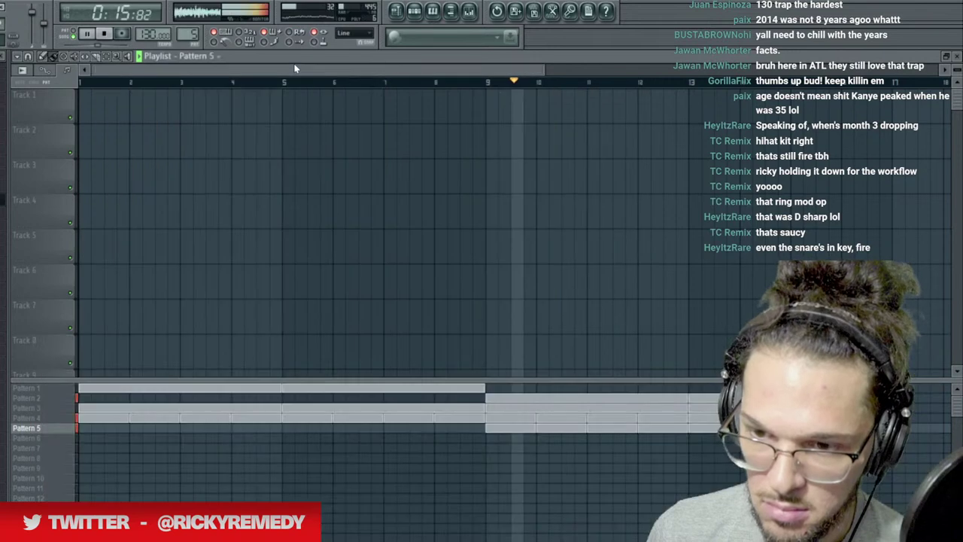
Select the empty Pattern 6 and place its clips across bars 1 to 8 of the playlist.
left_click(65, 437)
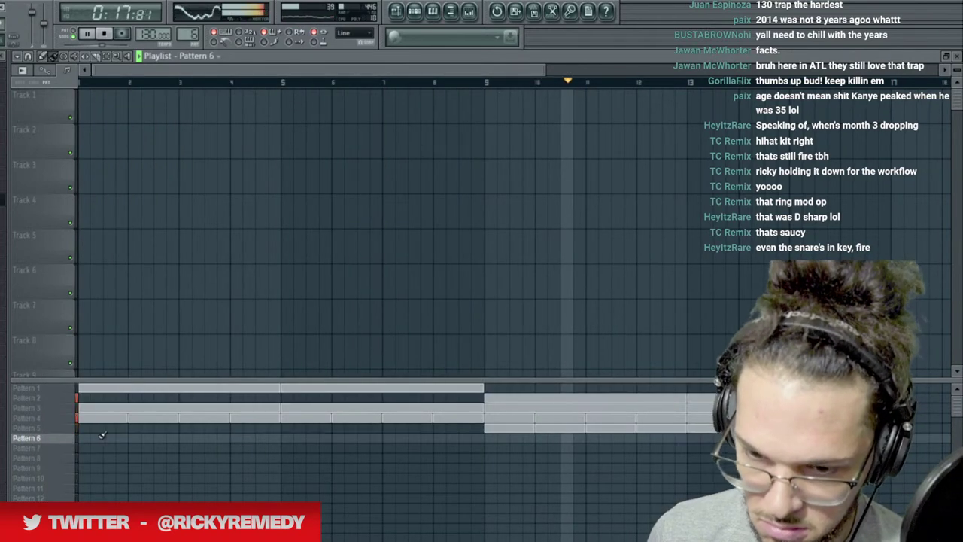
mouse_move(86, 437)
left_mouse_down()
mouse_move(442, 437)
mouse_move(89, 443)
mouse_move(156, 437)
left_mouse_up()
left_click_drag(82, 438, 482, 443)
Sequence REMEDY VOX_1 on steps 1, 5, 9 and 13 of Pattern 6, and stop playback.
left_click(432, 11)
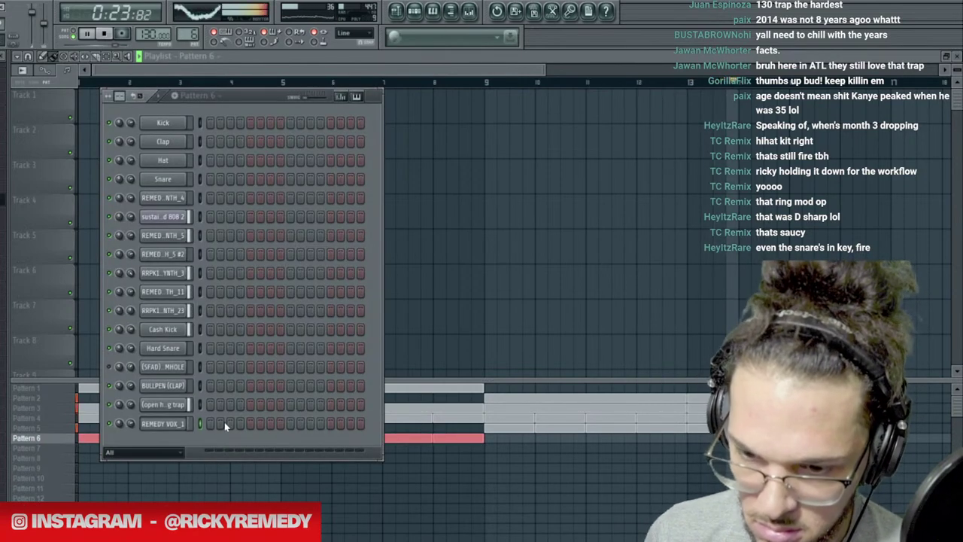
left_click(250, 422)
left_click(289, 423)
left_click(329, 423)
key("F6")
key("space")
Replace the Pattern 6 clip in bar 1 with a one-beat clip on Track 7 at the bar's last beat, and restart playback.
right_click(99, 438)
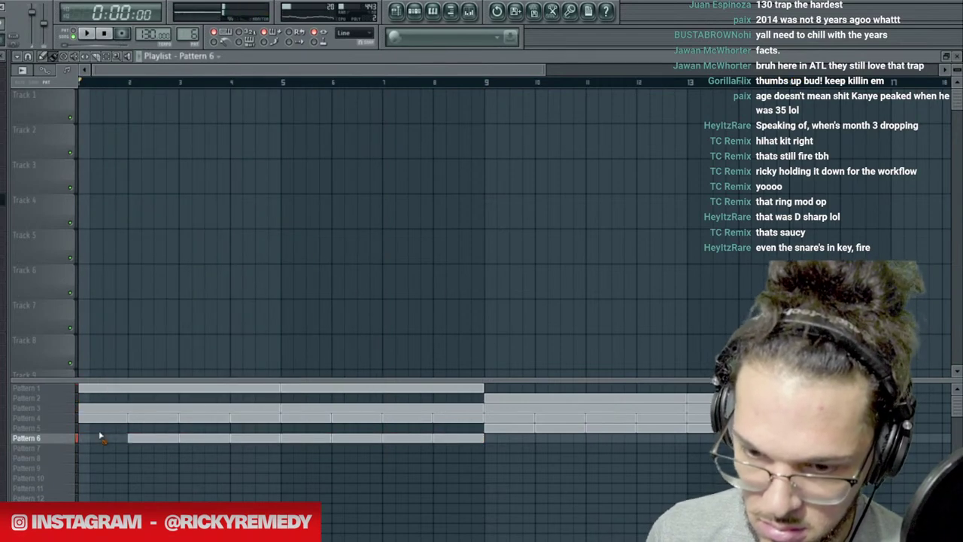
mouse_move(111, 326)
left_mouse_down()
mouse_move(94, 321)
mouse_move(118, 312)
left_mouse_up()
key("space")
key("space")
key("space")
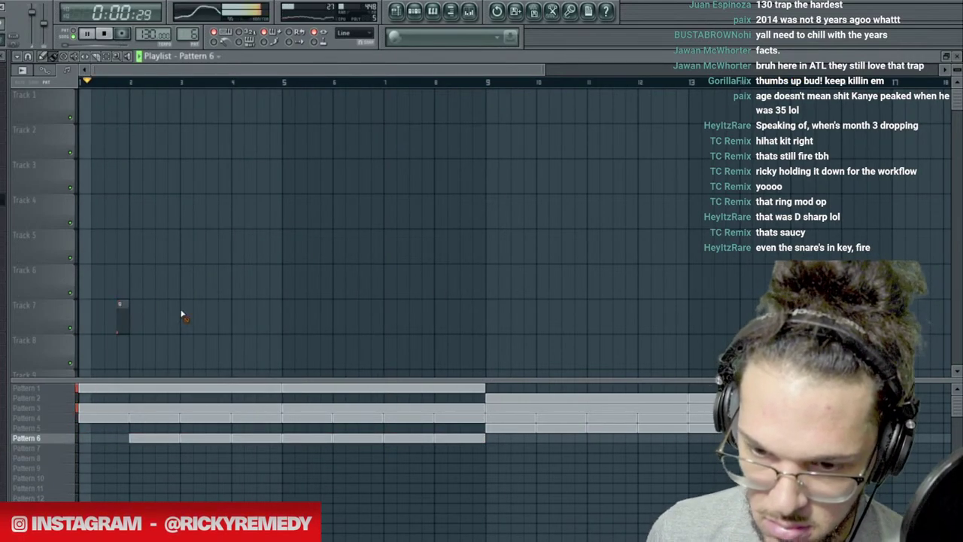
Extend the Pattern 6 clips past bar 9, replacing the bar 9 clip with a one-beat clip on Track 7 at its last beat.
left_click_drag(489, 437, 710, 438)
key("ctrl+d")
right_click(487, 437)
left_click(490, 318)
left_click_drag(493, 317, 525, 316)
Replace the Pattern 6 clip in bar 5 with a one-beat clip on Track 7 at the bar's last beat.
right_click(306, 440)
left_click(327, 319)
right_click(333, 318)
left_click(287, 319)
left_click_drag(283, 319, 324, 319)
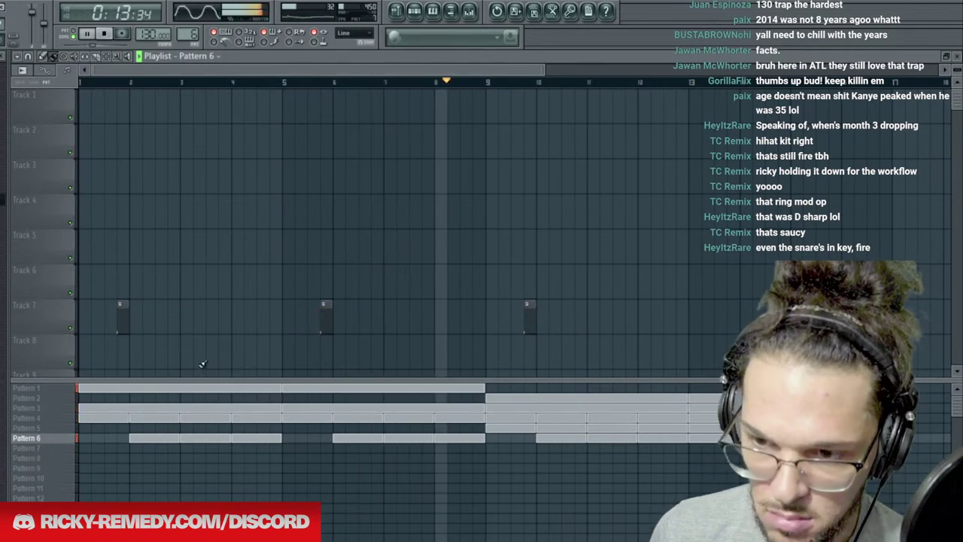
Add the REMEDY VOX_10 sample as a channel below REMEDY VOX_1 and shape its volume envelope into a short hold with an abrupt cutoff.
left_click(414, 13)
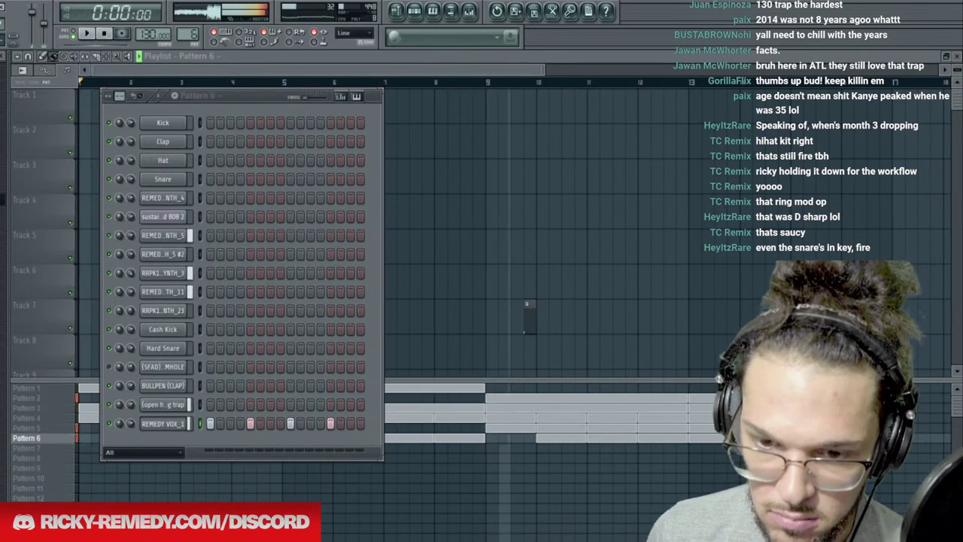
key("space")
key("space")
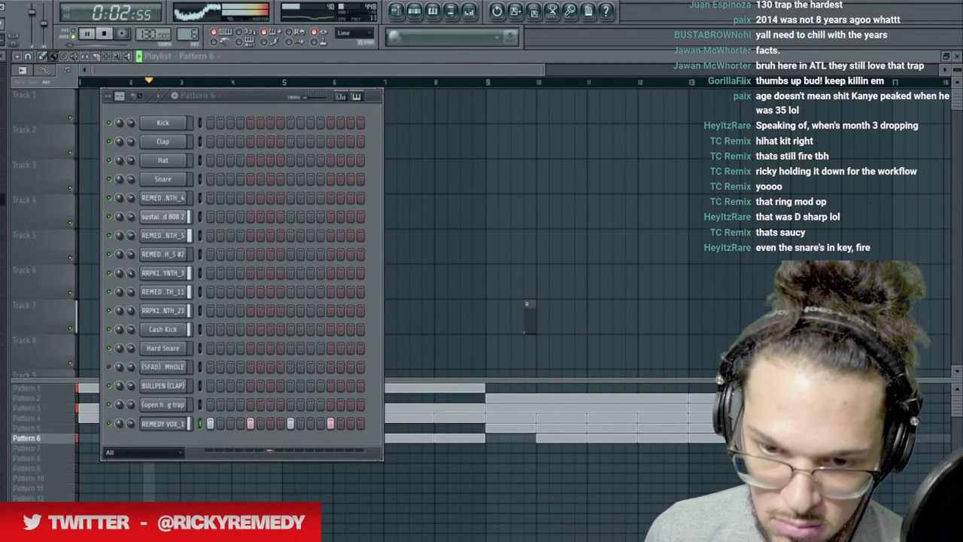
left_click_drag(171, 436, 172, 439)
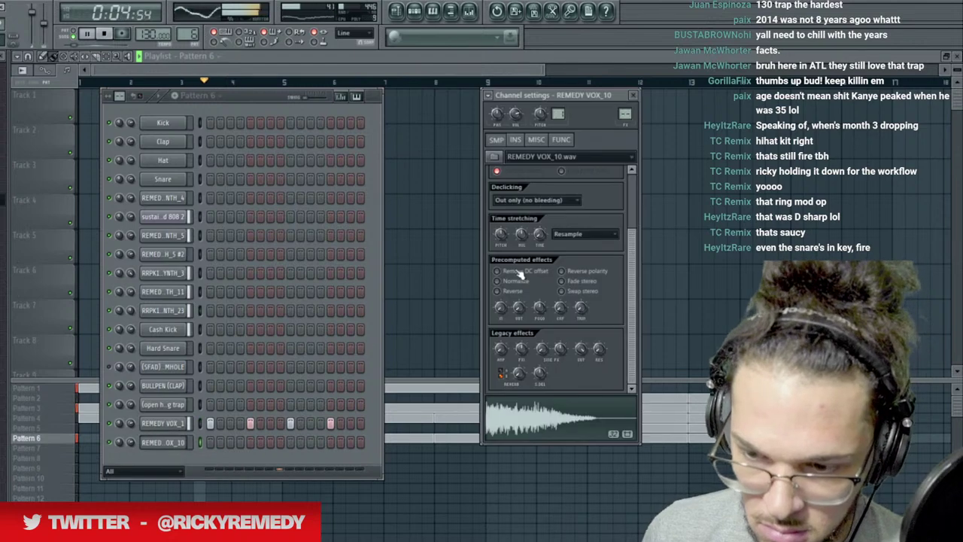
left_click(519, 141)
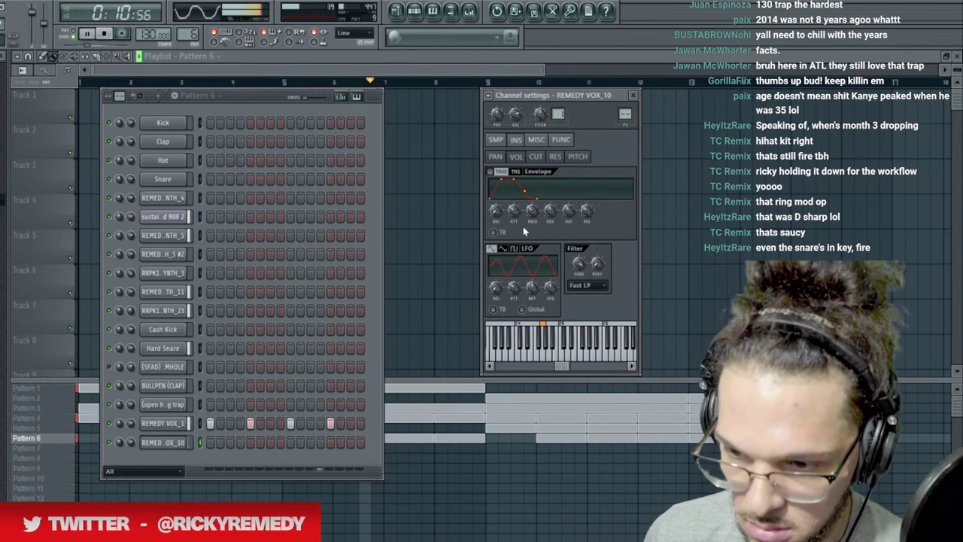
mouse_move(549, 211)
left_mouse_down()
mouse_move(550, 229)
mouse_move(554, 198)
left_mouse_up()
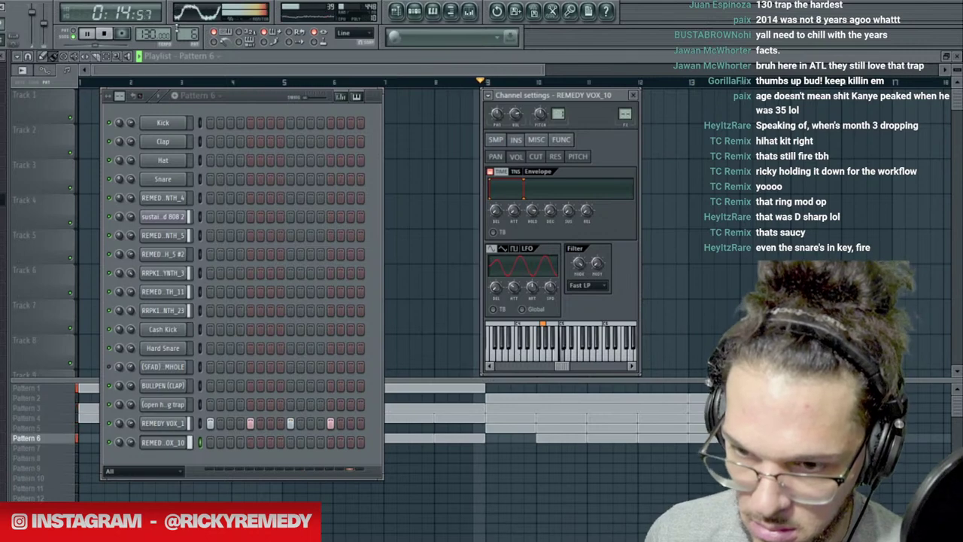
Switch to Pattern 7 and sequence REMEDY VOX_10 on steps 1, 2, 5, 6, 9, 10, 13 and 14.
left_click_drag(186, 33, 186, 26)
left_click(211, 442)
left_click(220, 441)
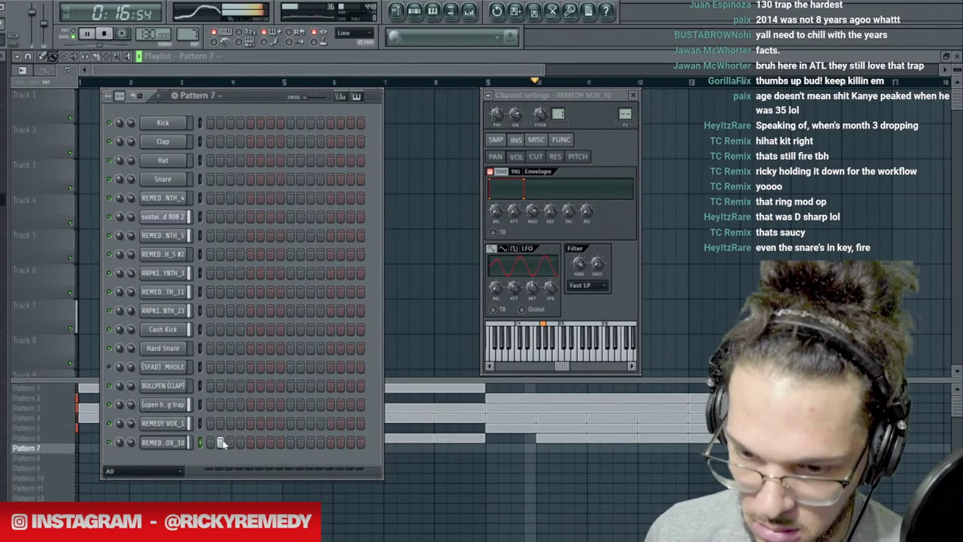
left_click(250, 441)
left_click(259, 441)
left_click(290, 442)
left_click(299, 441)
left_click(329, 442)
left_click(340, 441)
Lay out Pattern 7 clips along the playlist and clear bars 1 to 8, keeping only those from bar 9 onward.
right_click(564, 484)
left_click(81, 82)
left_click(95, 448)
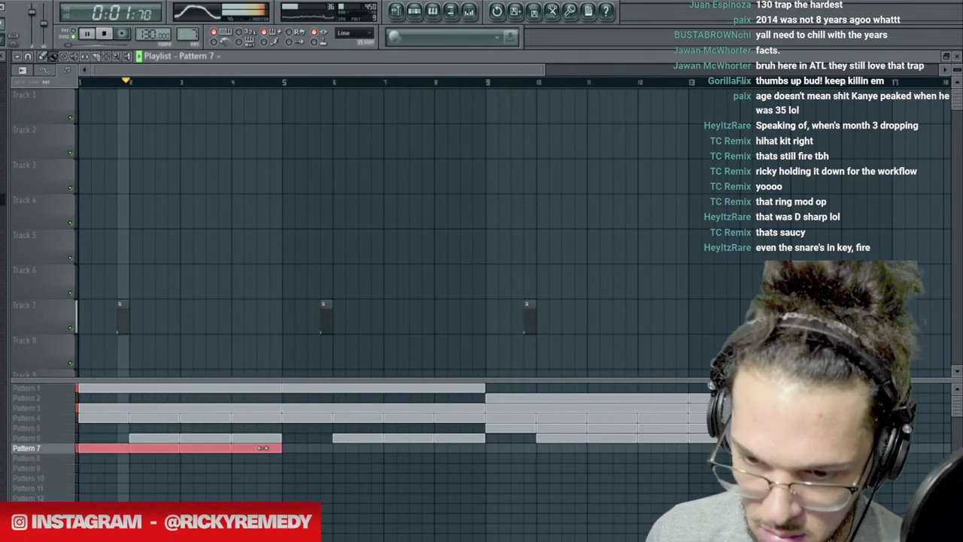
left_click_drag(288, 448, 722, 448)
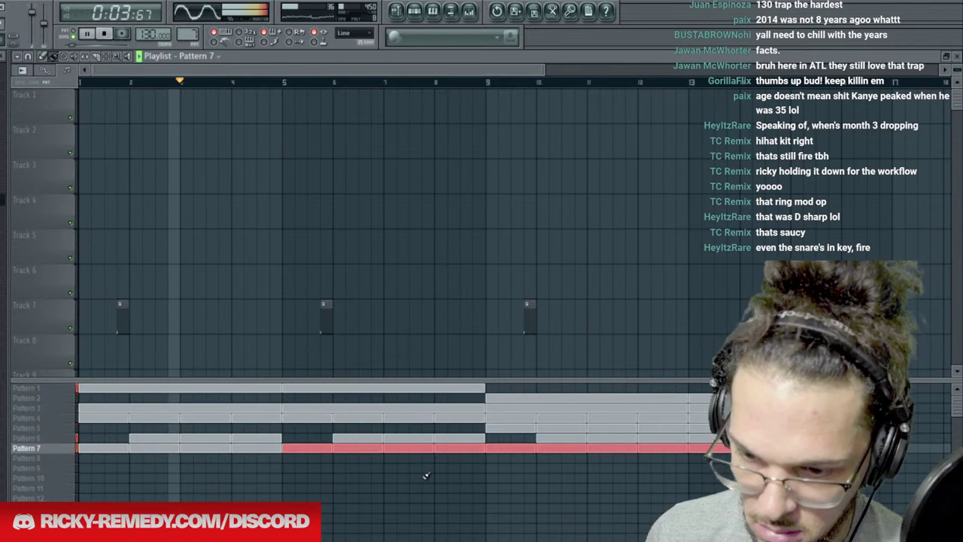
left_click_drag(120, 449, 486, 459)
Play from bar 9 and replace its Pattern 7 clip with a one-beat clip on Track 6 at the bar's last beat.
left_click(486, 83)
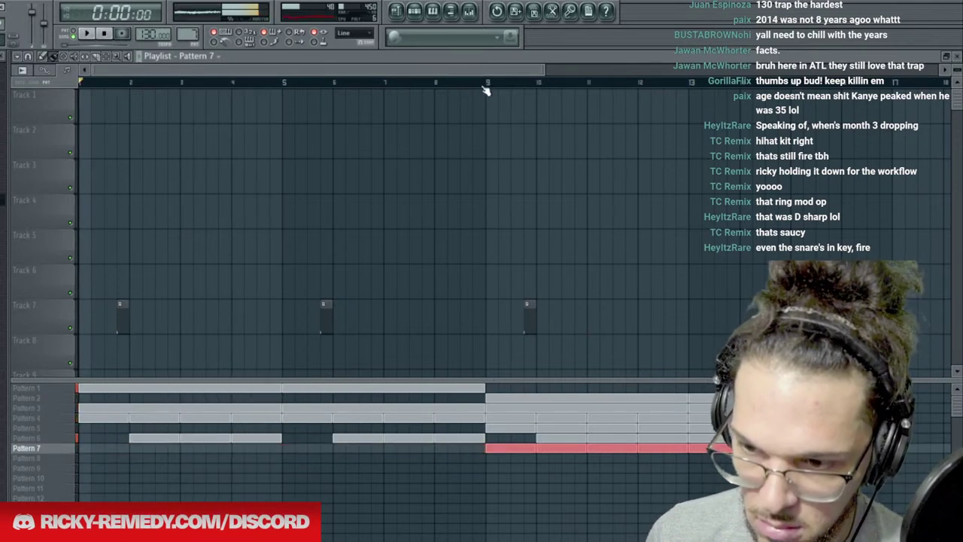
right_click(515, 448)
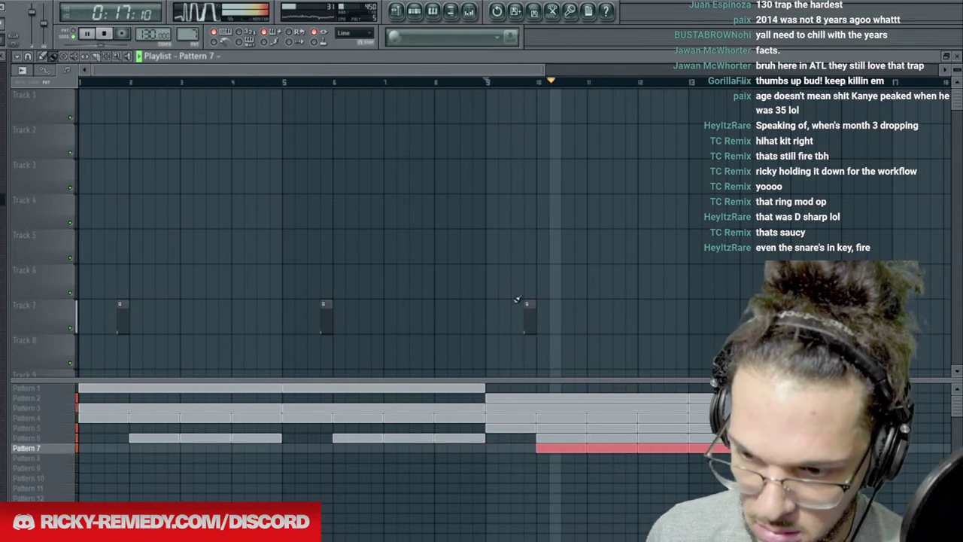
left_click(484, 281)
left_click_drag(483, 280, 526, 279)
Route the REMEDY VOX_10 channel to mixer track 14 and insert a Fruity Parametric EQ 2 there.
key("F6")
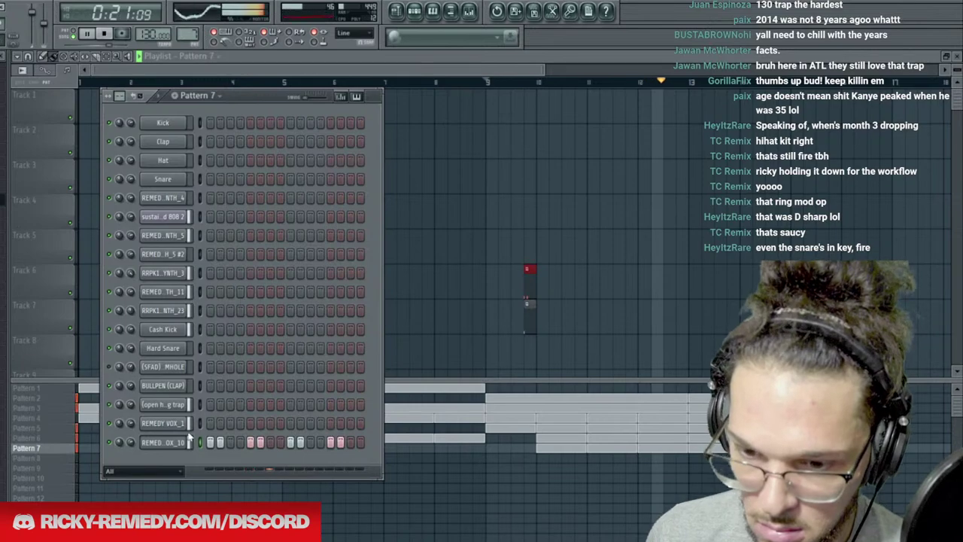
left_click(173, 446)
key("ctrl+l")
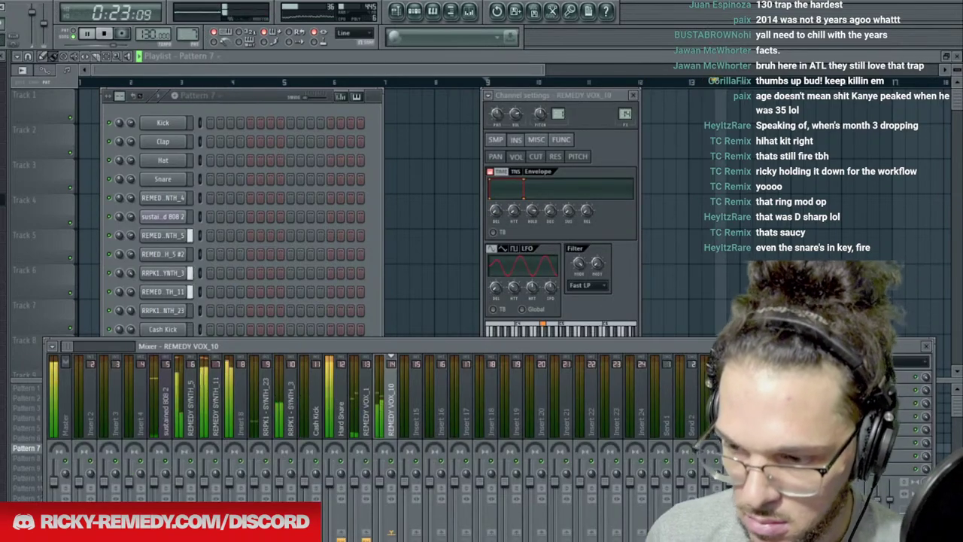
left_click(756, 380)
left_click(793, 508)
Roll off REMEDY VOX_10's lows and slightly raise its upper bands in the EQ, and return to the playlist.
left_click_drag(125, 311, 197, 366)
left_click_drag(237, 311, 243, 300)
left_click_drag(264, 311, 297, 303)
left_click(301, 97)
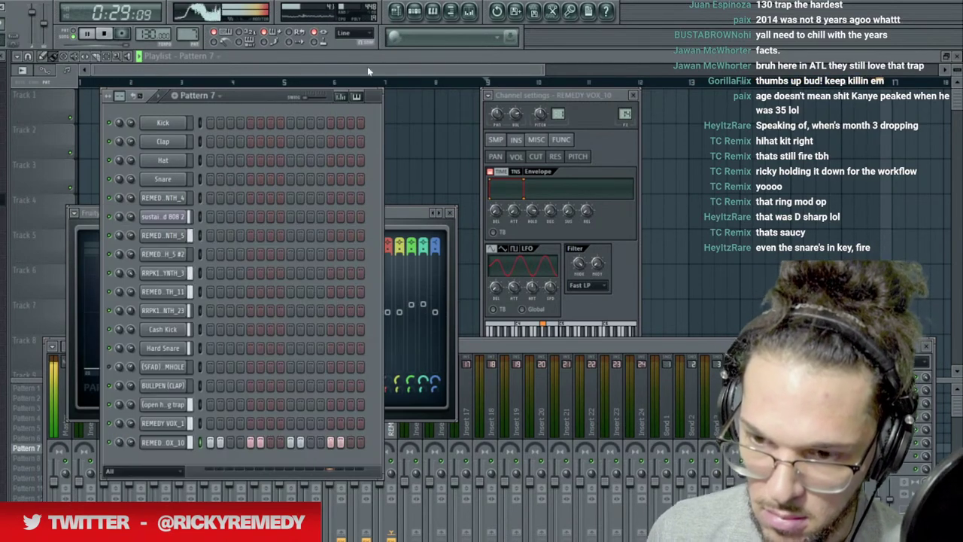
left_click(331, 81)
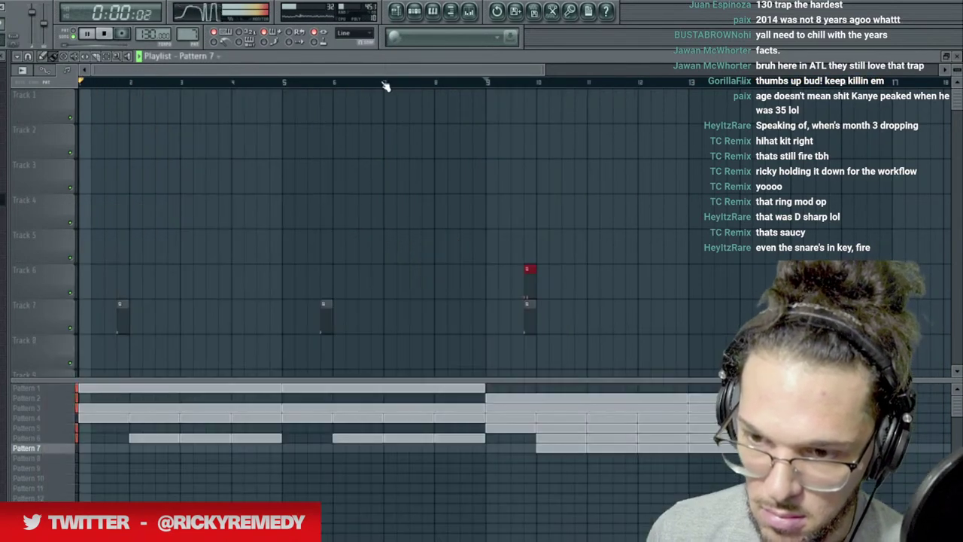
Listen through the arrangement while checking the step sequence of Pattern 4, and stop playback.
left_click(416, 12)
key("F6")
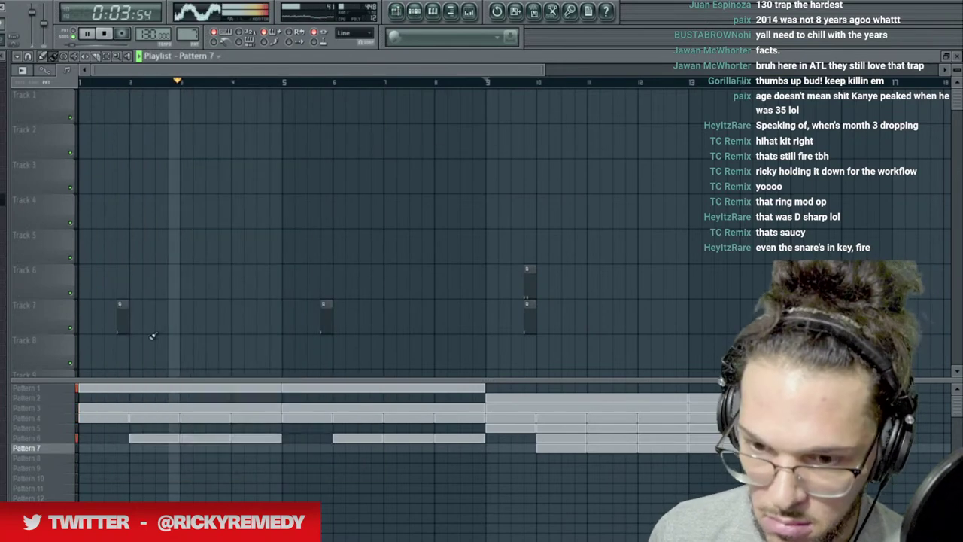
left_click(53, 418)
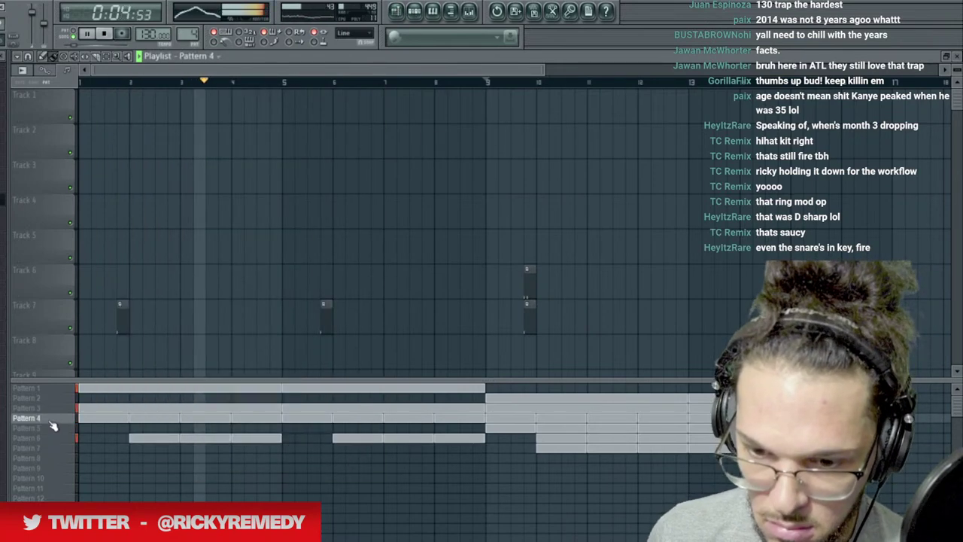
left_click(416, 13)
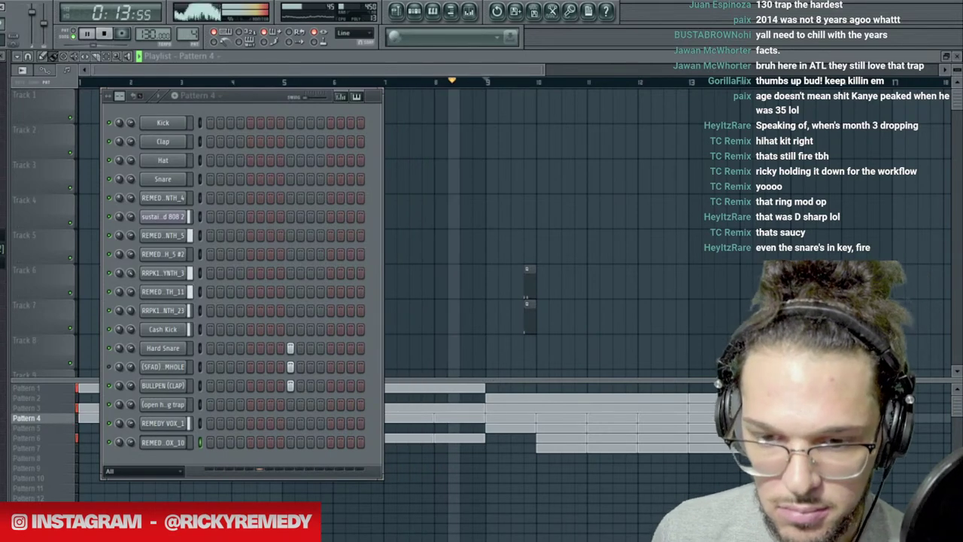
key("F6")
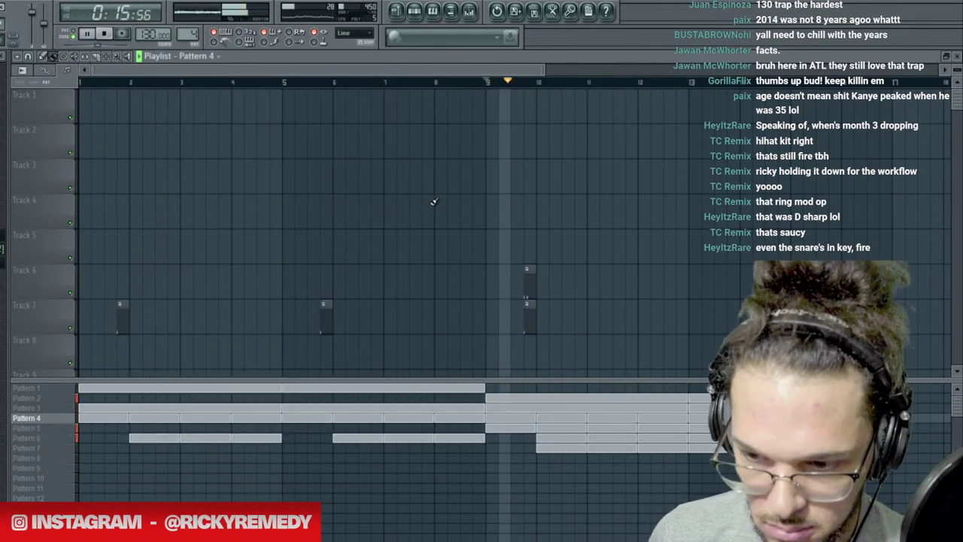
left_click(66, 399)
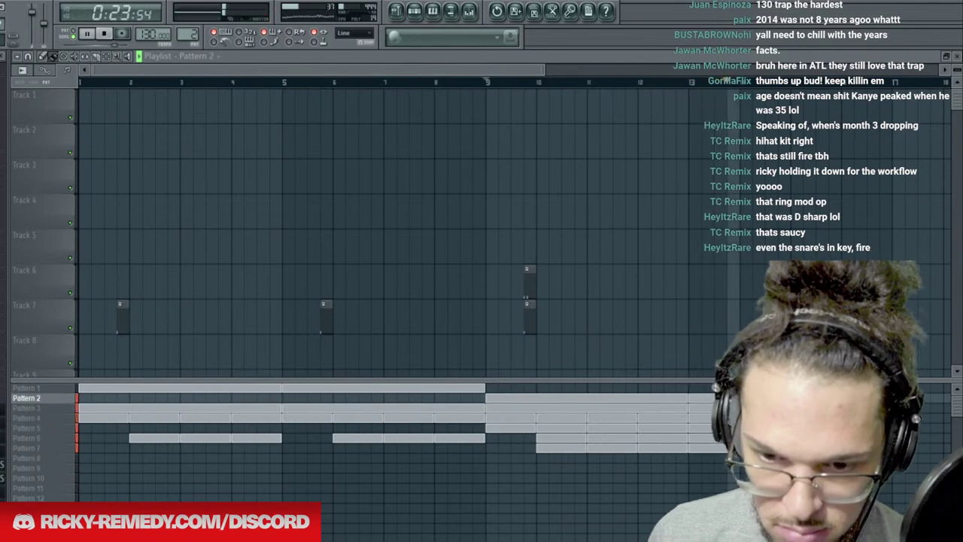
key("space")
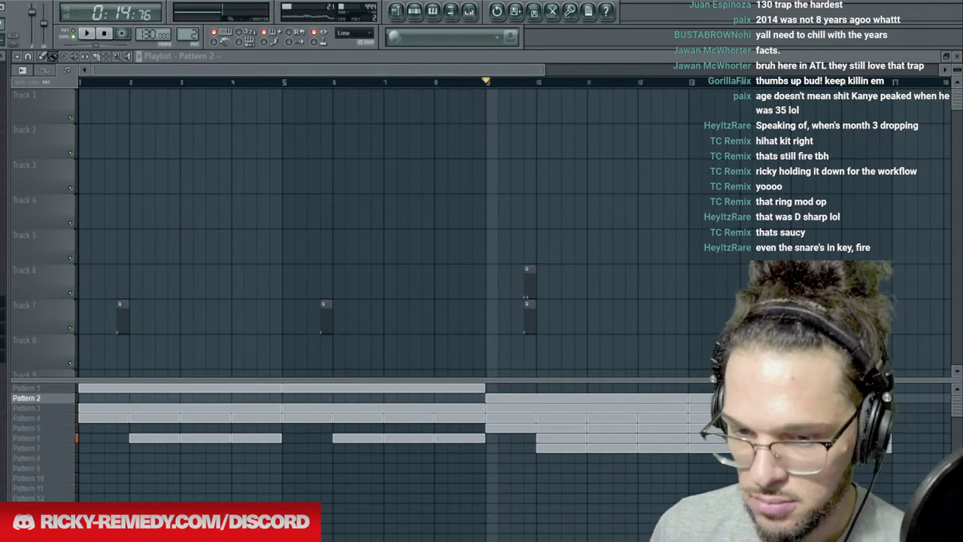
Add the REMEDY CLAP_3 sample as a new channel below REMEDY VOX_10, and switch to Pattern 4.
left_click(414, 10)
left_click_drag(167, 468, 167, 468)
scroll(189, 33, "down", 1)
scroll(189, 34, "up", 2)
scroll(189, 32, "up", 1)
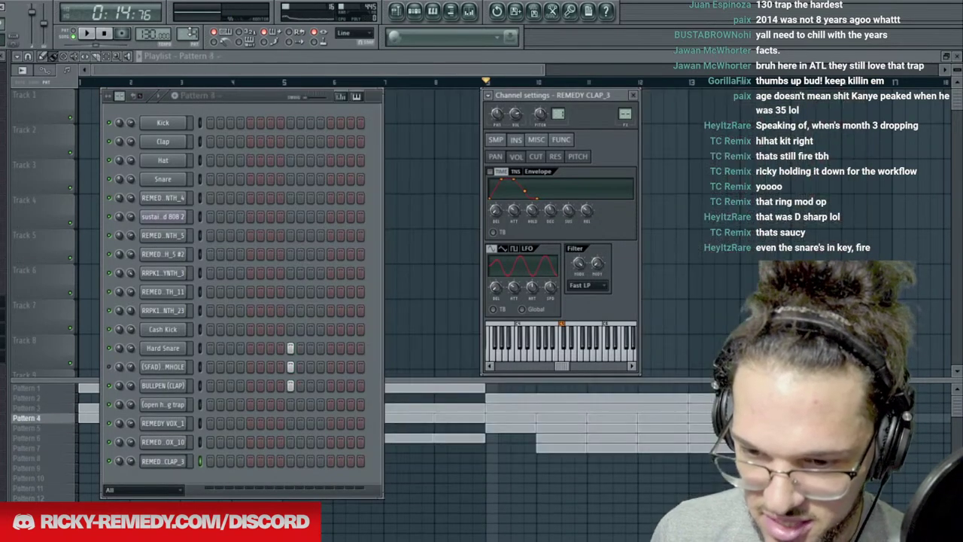
Audition REMEDY CLAP_3 and raise its amplification in the sample's legacy effects.
left_click(165, 460)
left_click(167, 461)
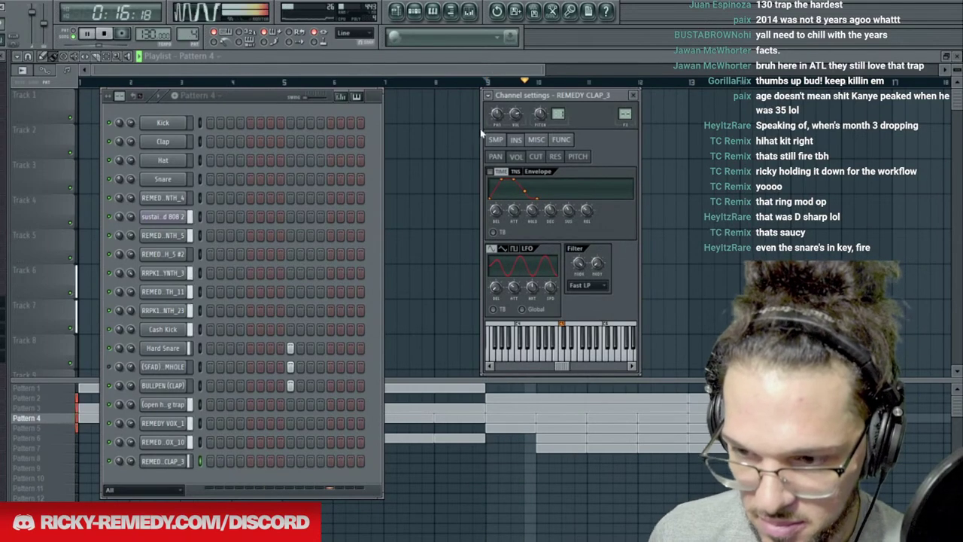
left_click(495, 139)
left_click_drag(500, 348, 500, 331)
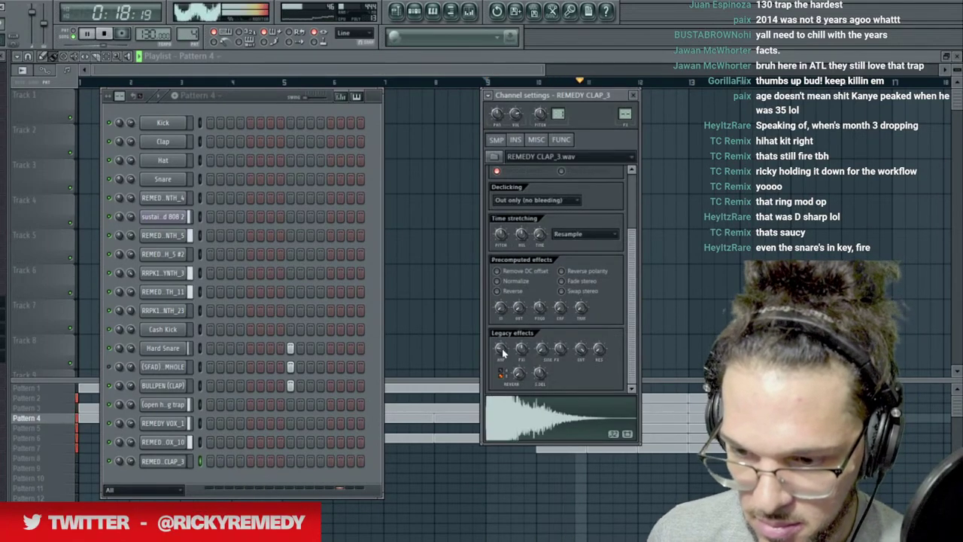
Route REMEDY CLAP_3 to mixer track 15 and insert Fruity Convolver on that track.
key("F9")
left_click(760, 403)
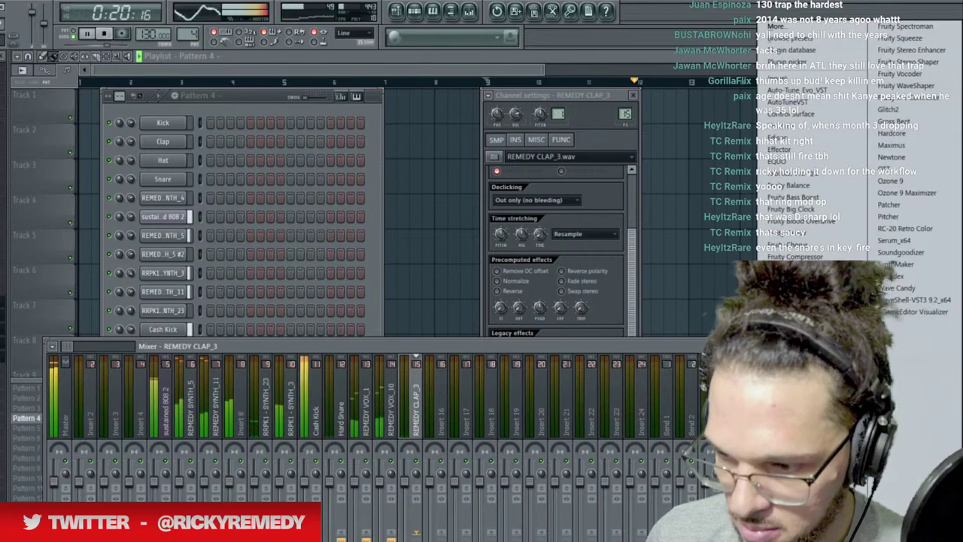
left_click(790, 268)
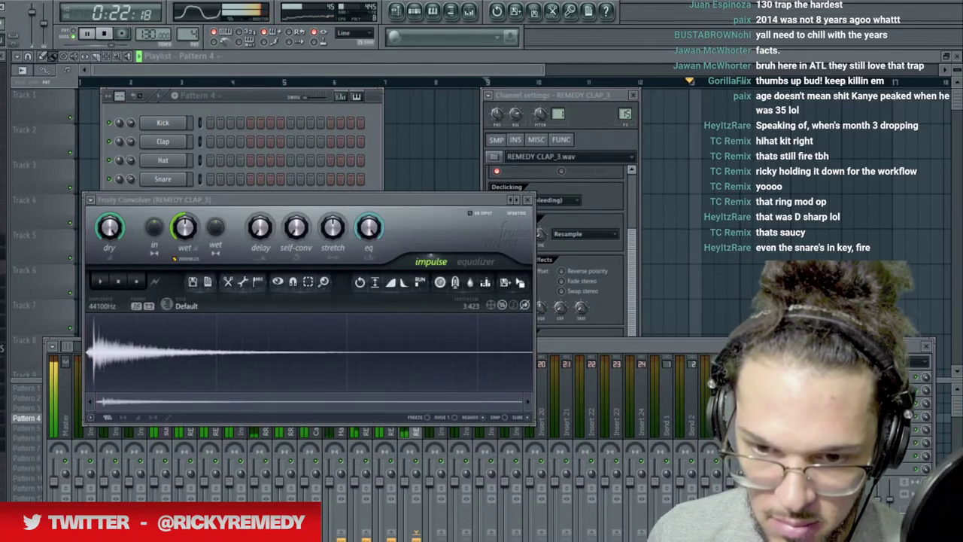
Load the IMP Lex - Bright Chamber 2 impulse into Fruity Convolver and lower the REMEDY CLAP_3 mixer level during playback.
key("space")
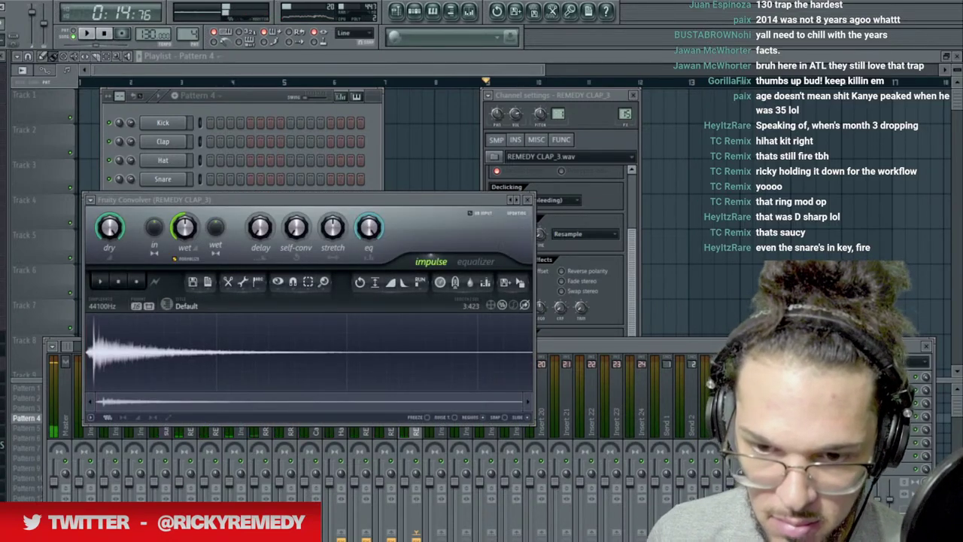
left_click_drag(3, 340, 172, 339)
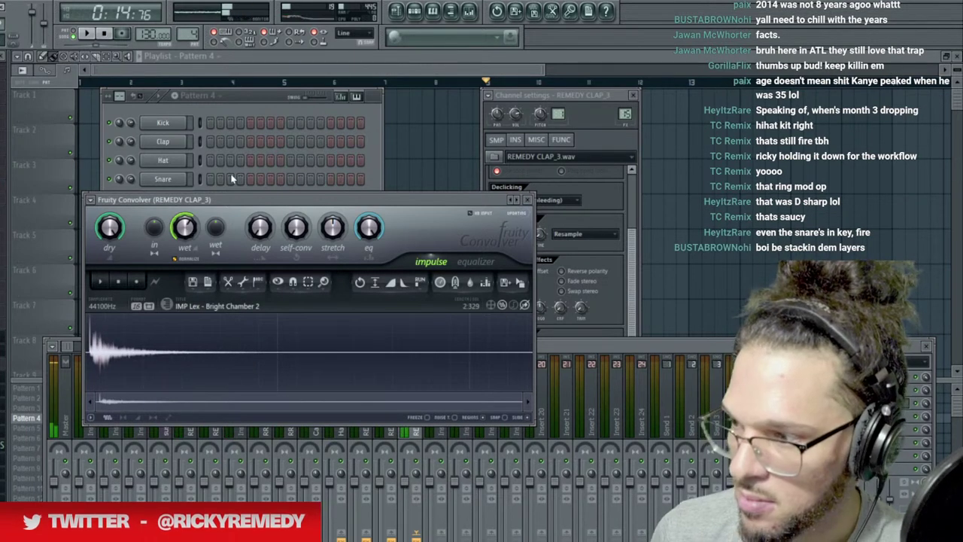
key("space")
left_click(253, 105)
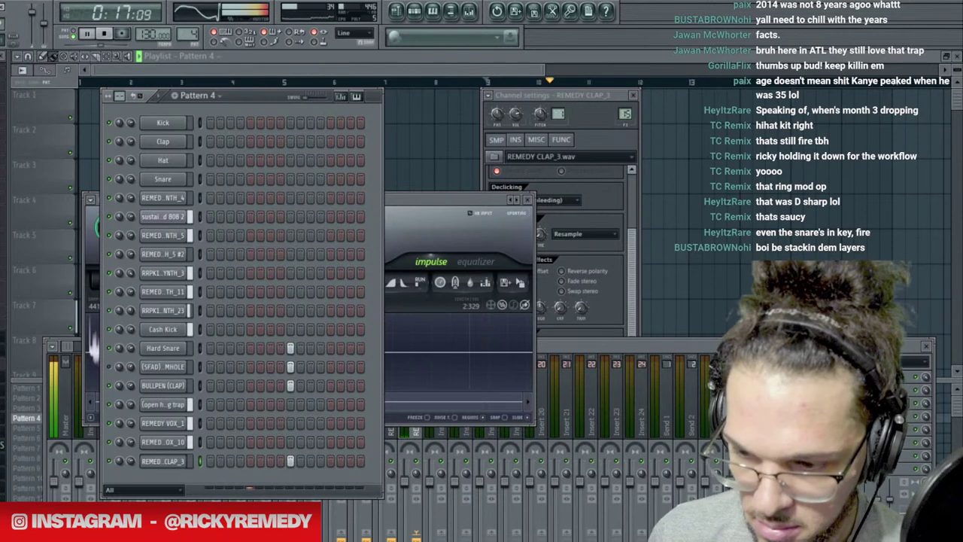
left_click(405, 490)
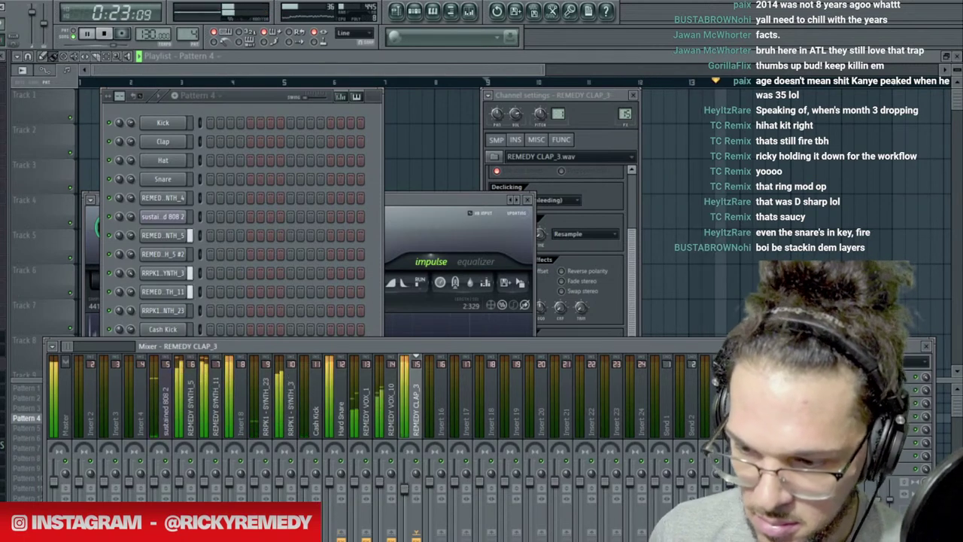
Insert Fruity Parametric EQ 2 on the REMEDY CLAP_3 track, cutting the lows with band 1 and slightly boosting the highs with band 7.
left_click(827, 376)
left_click(789, 376)
left_click_drag(200, 358, 267, 413)
left_click_drag(338, 371, 368, 354)
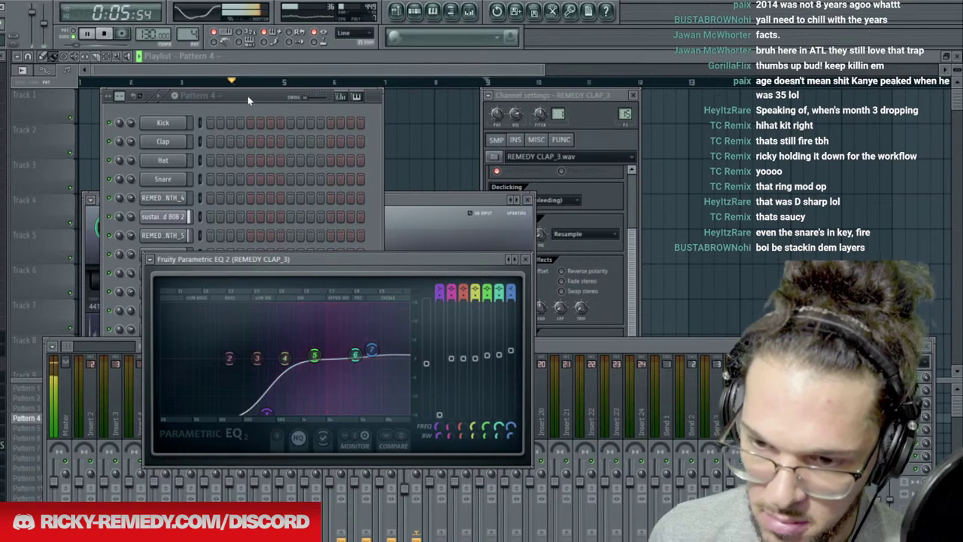
Check the Hard Snare channel and Pattern 4's steps while listening to the arrangement again from the start, and stop playback.
left_click(244, 95)
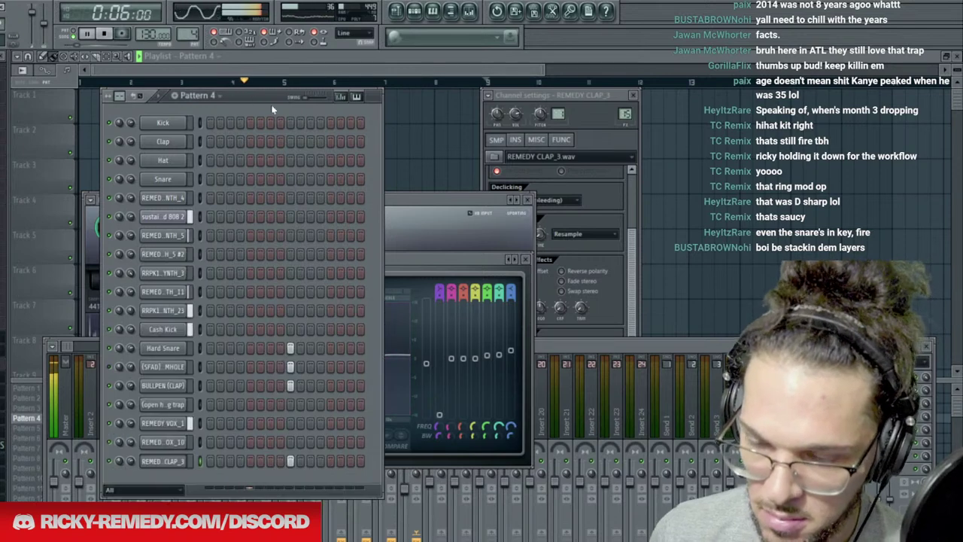
left_click(183, 349)
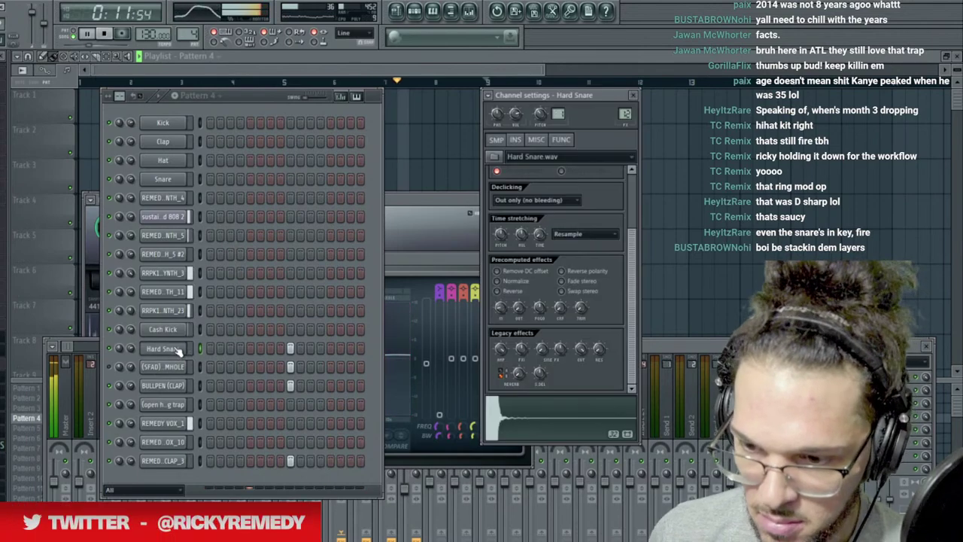
left_click(453, 64)
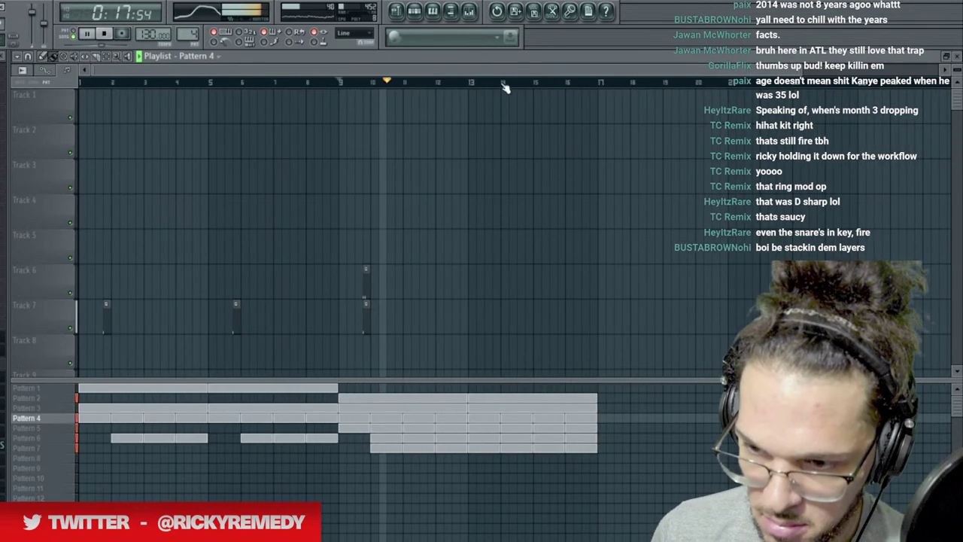
scroll(504, 85, "down", 1)
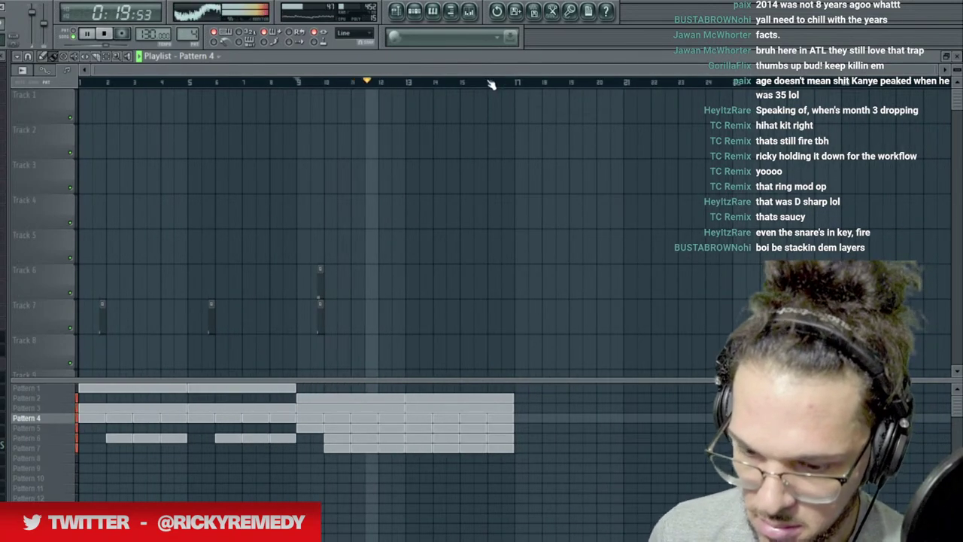
left_click(105, 34)
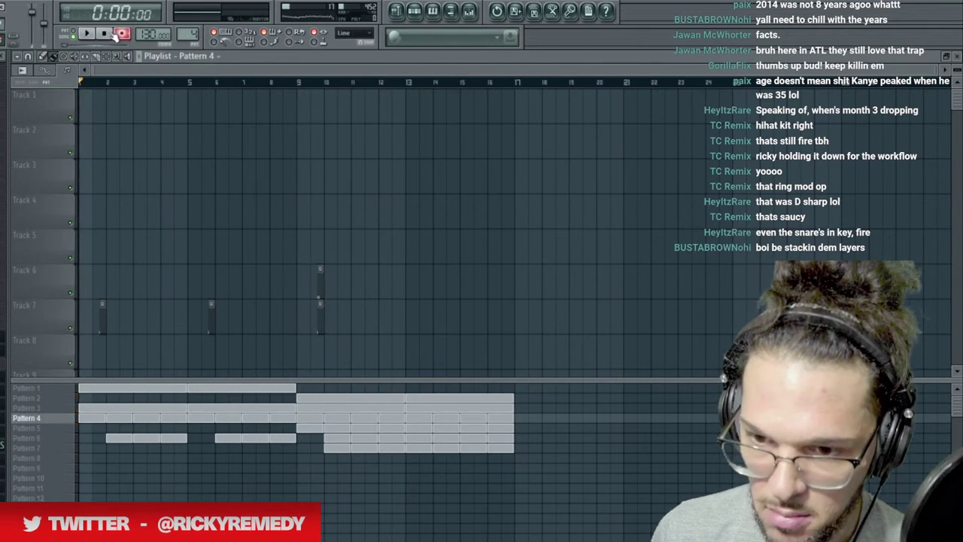
key("space")
scroll(333, 81, "up", 3)
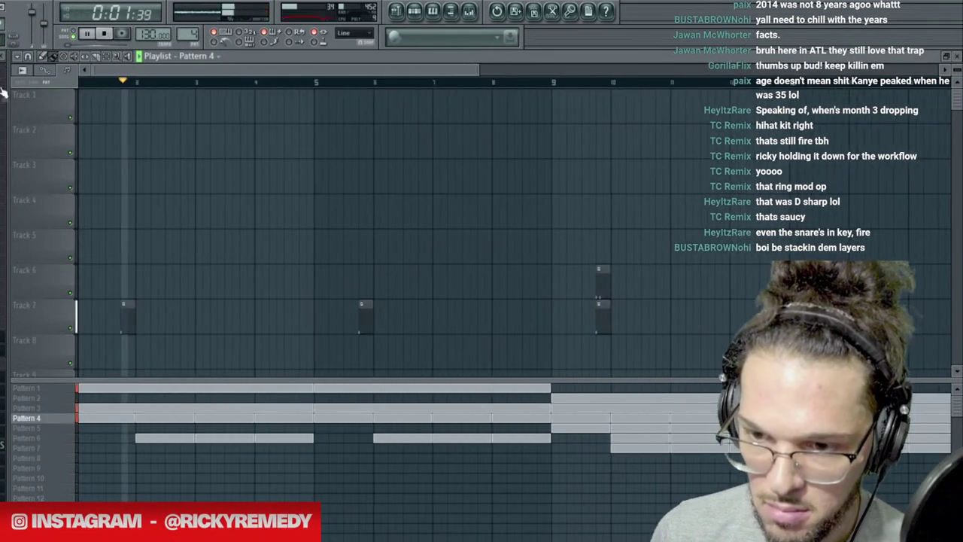
scroll(117, 83, "down", 2)
scroll(222, 77, "down", 2)
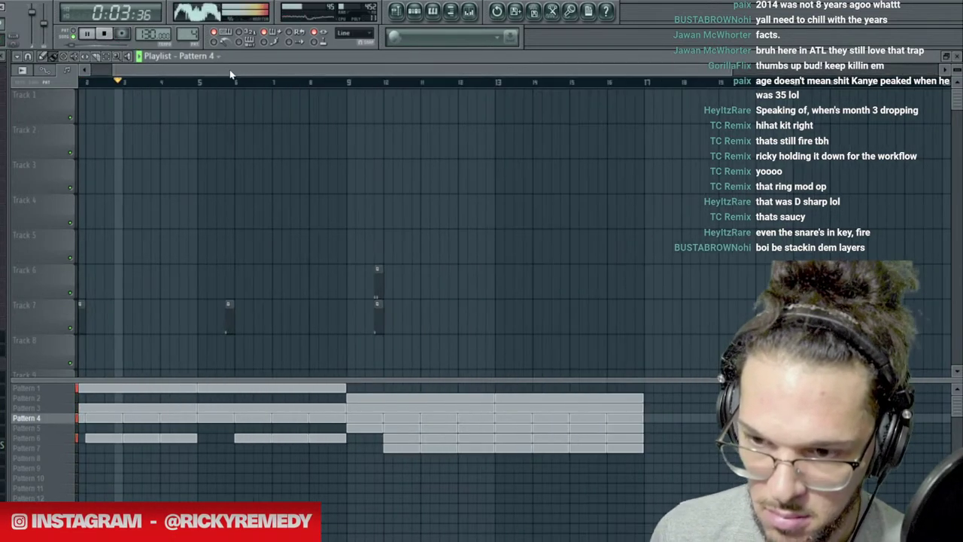
key("F6")
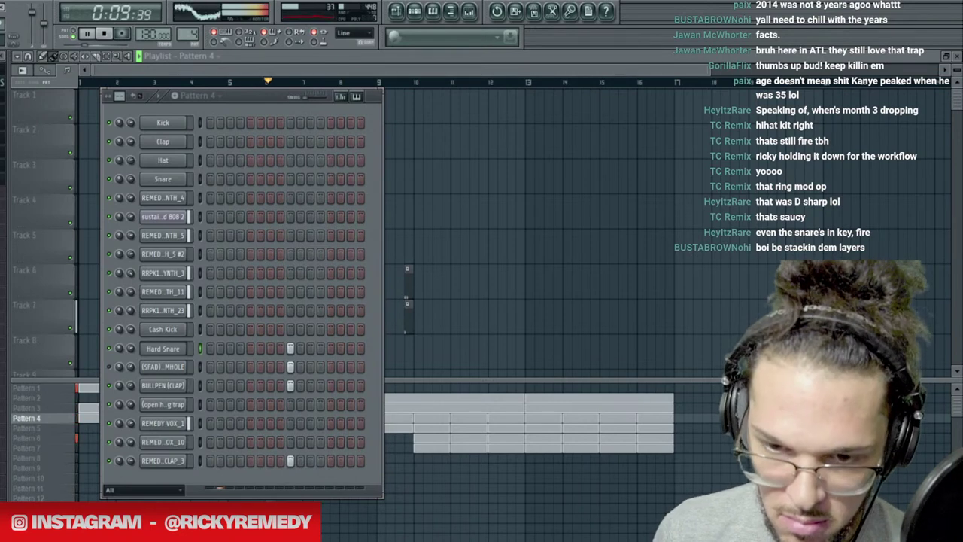
key("space")
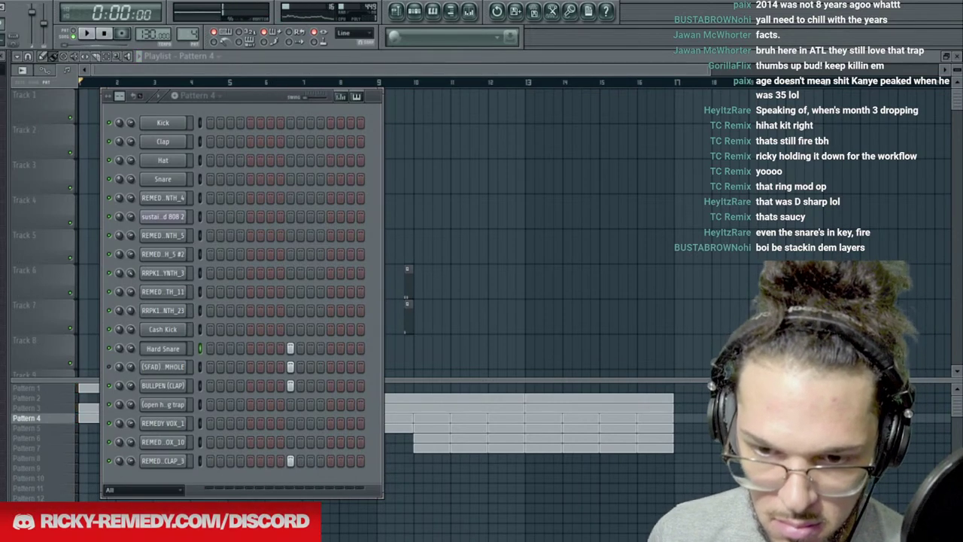
Add the REMEDY PERC_9 sample as a new channel below REMEDY CLAP_3, audition it and route it to mixer track 16.
left_click_drag(171, 494, 170, 482)
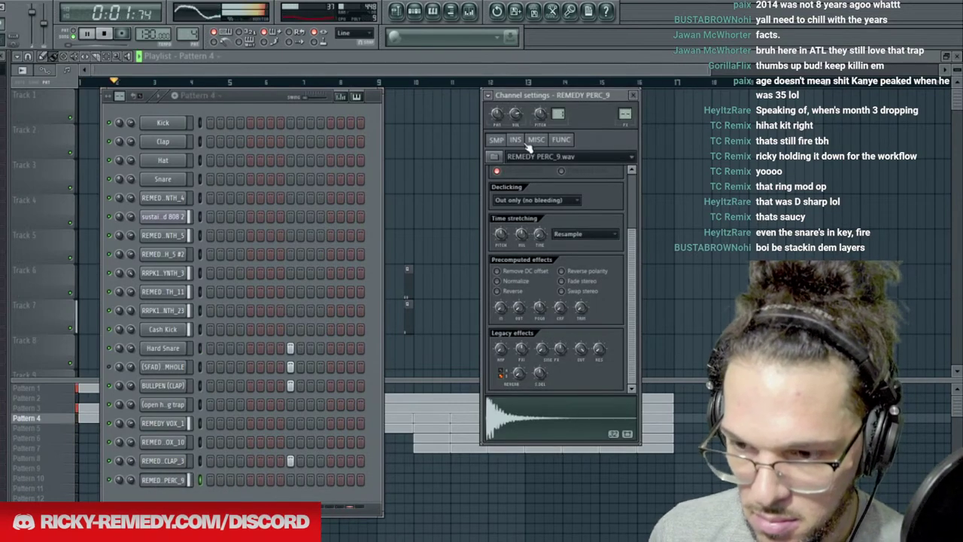
left_click(515, 140)
key("space")
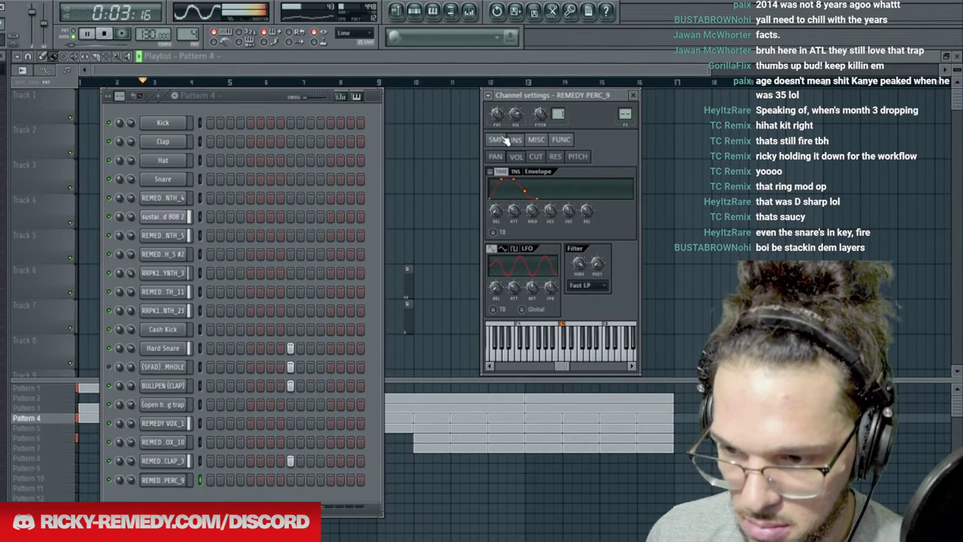
key("space")
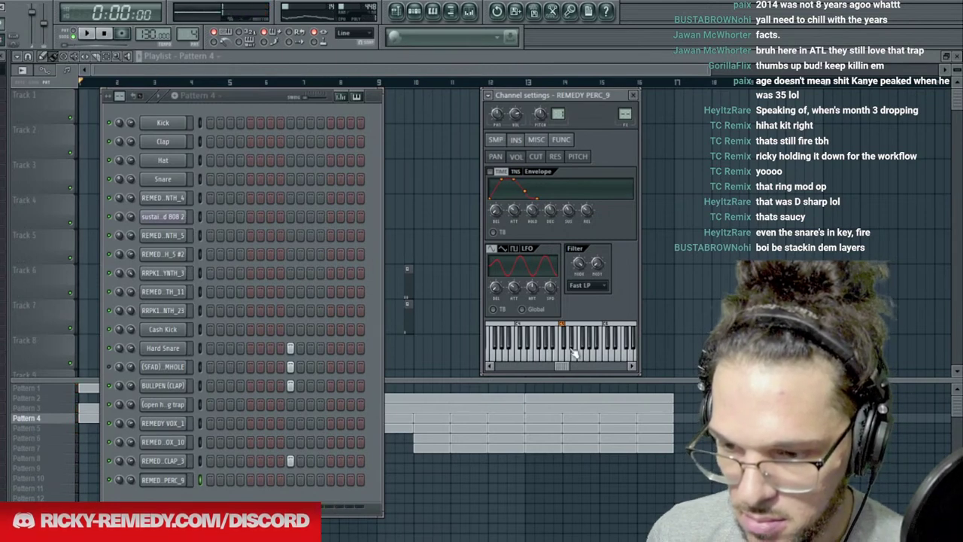
left_click(496, 139)
key("F9")
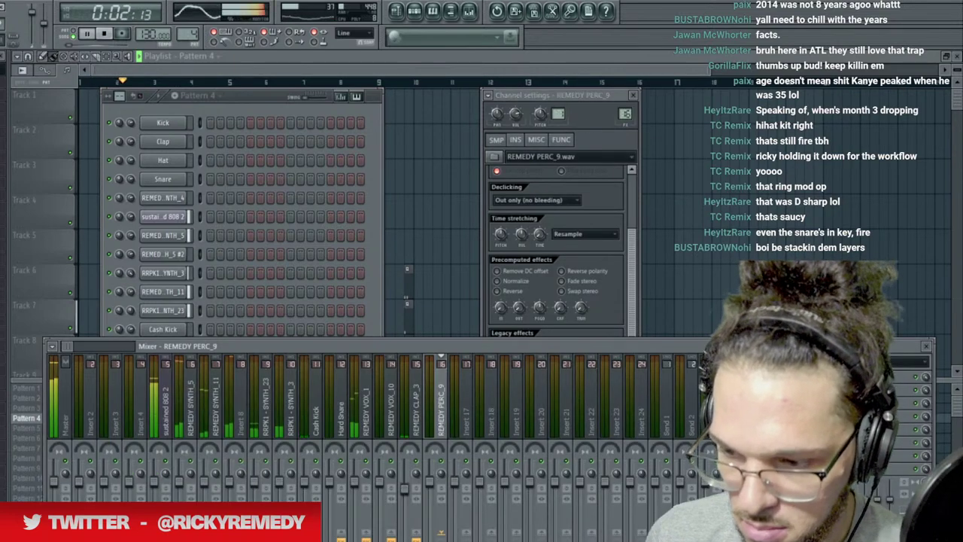
Insert Fruity Parametric EQ 2 on the REMEDY PERC_9 track with a steep low cut, a narrow band 5 boost and a broad band 6 boost.
left_click(761, 390)
left_click(790, 350)
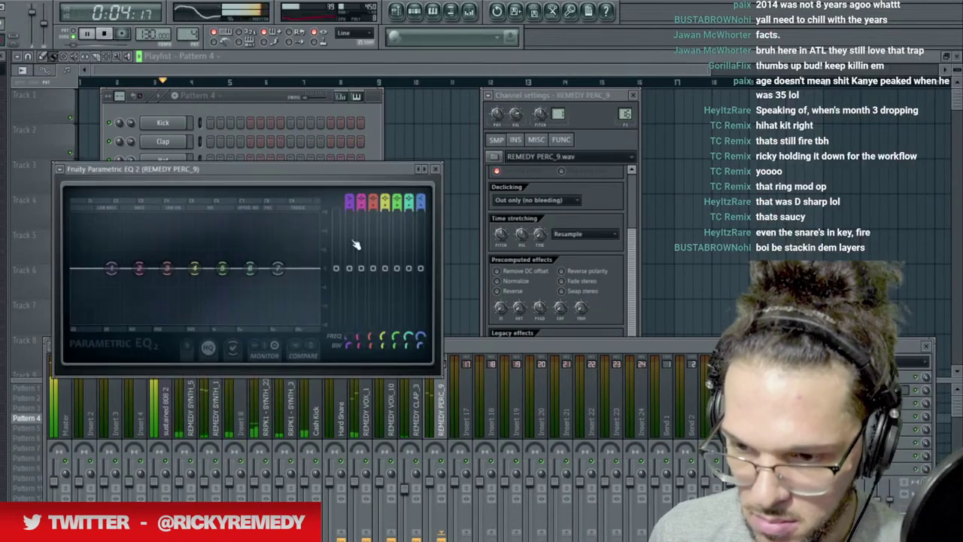
left_click_drag(112, 268, 221, 229)
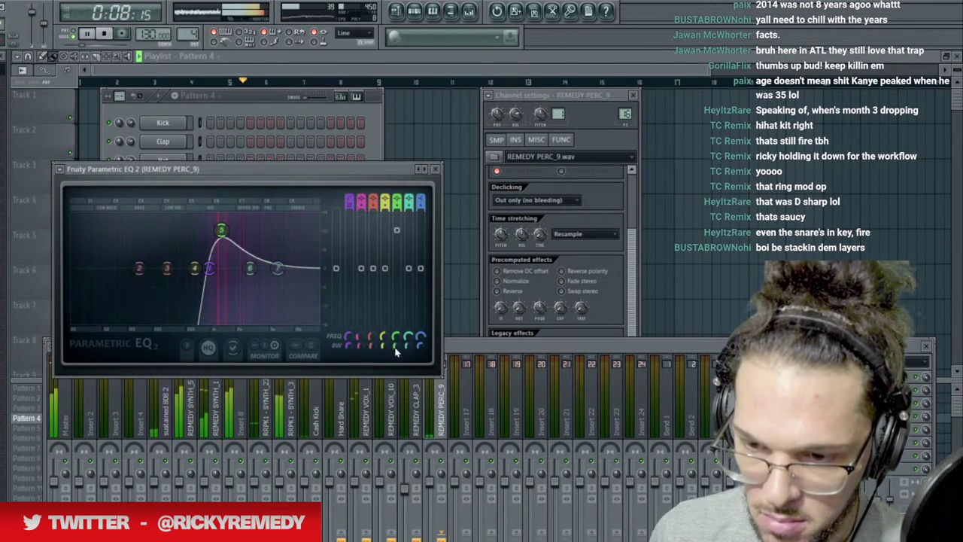
left_click_drag(395, 345, 395, 362)
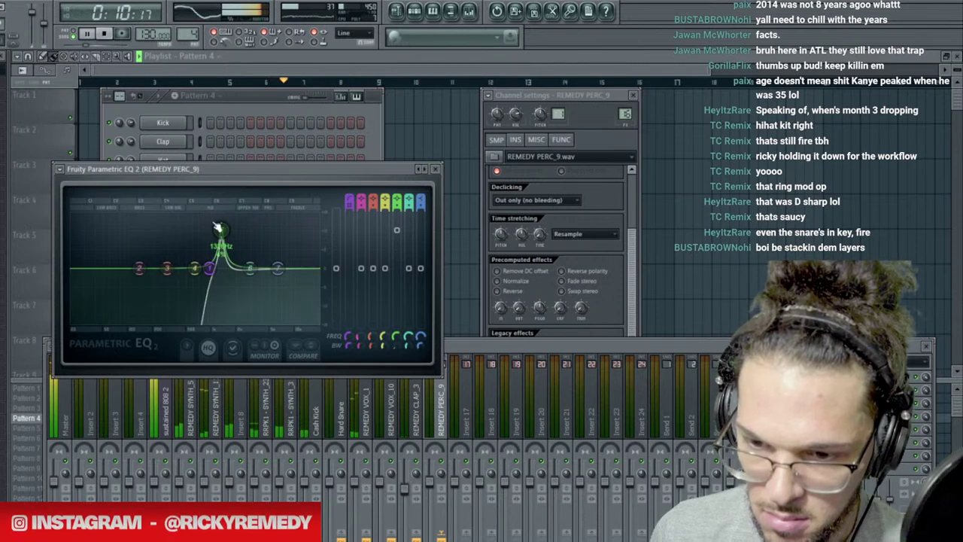
left_click_drag(396, 231, 396, 225)
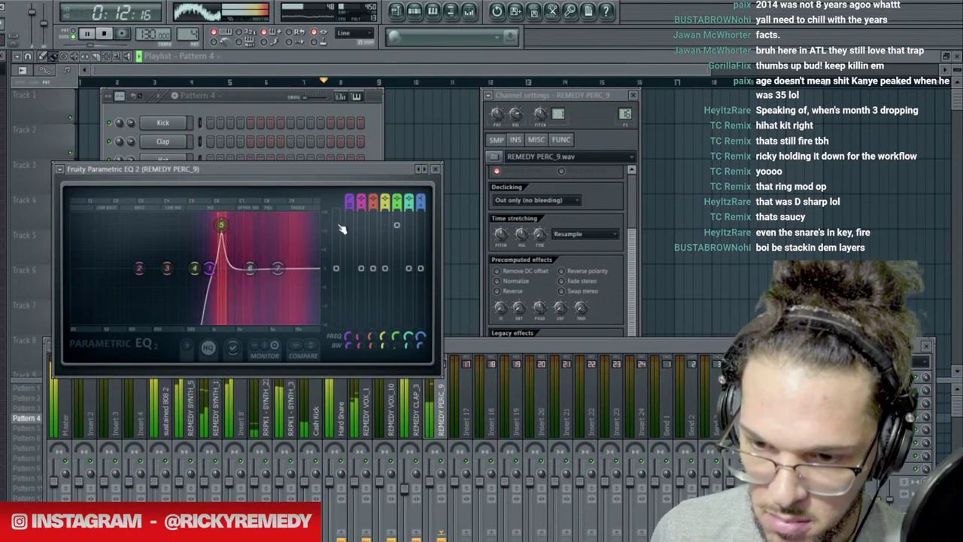
mouse_move(277, 268)
left_mouse_down()
mouse_move(253, 262)
mouse_move(269, 252)
mouse_move(276, 273)
left_mouse_up()
Place a REMEDY PERC_9 hit on step 9 of Pattern 4 and listen to it within the arrangement.
left_click(265, 99)
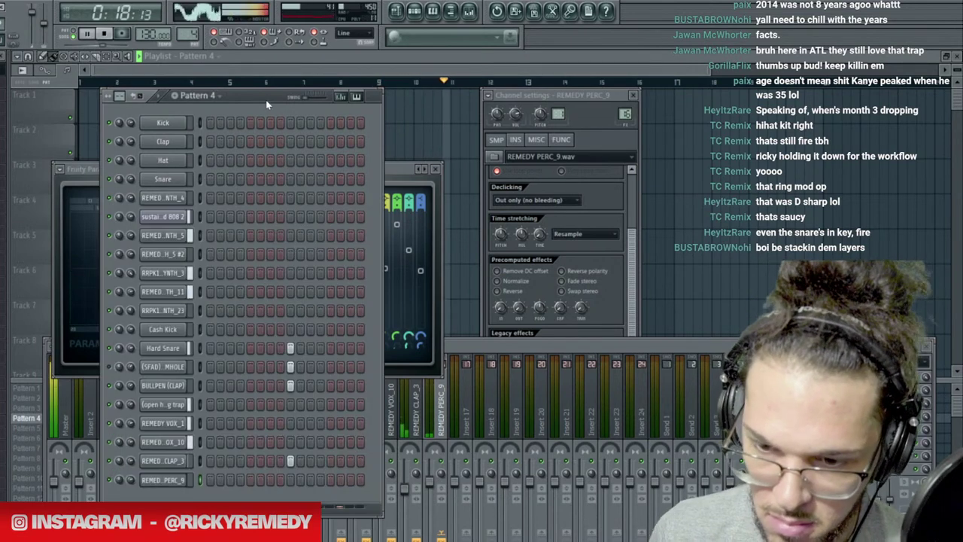
left_click(289, 479)
key("space")
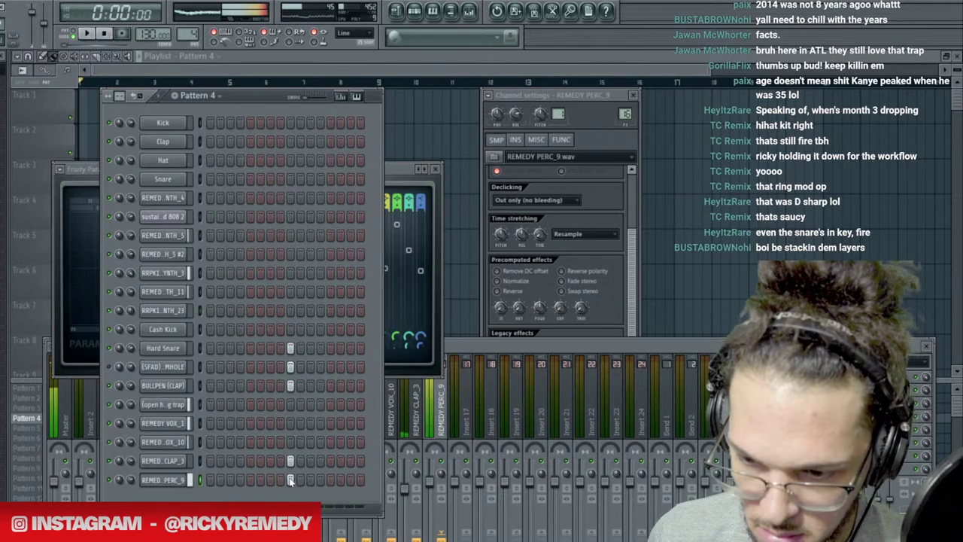
key("space")
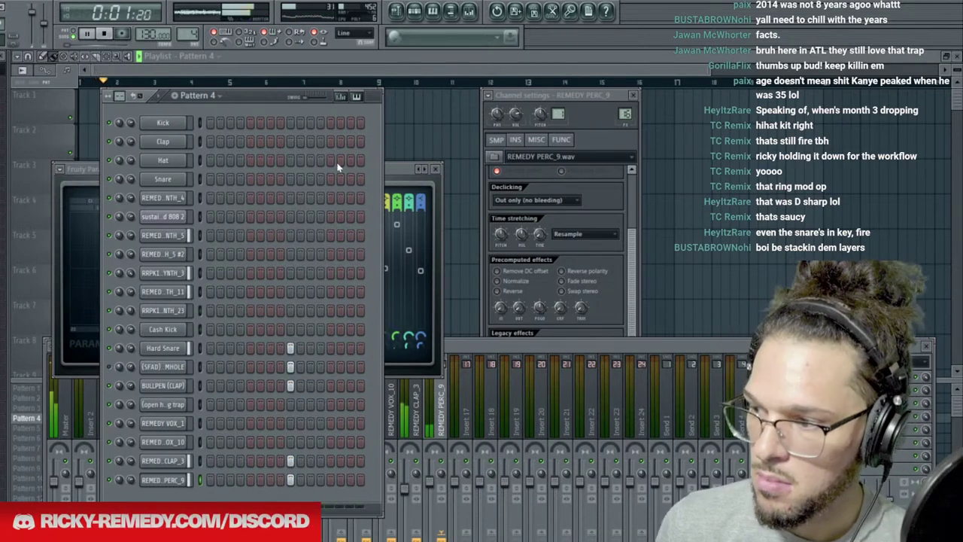
left_click(385, 174)
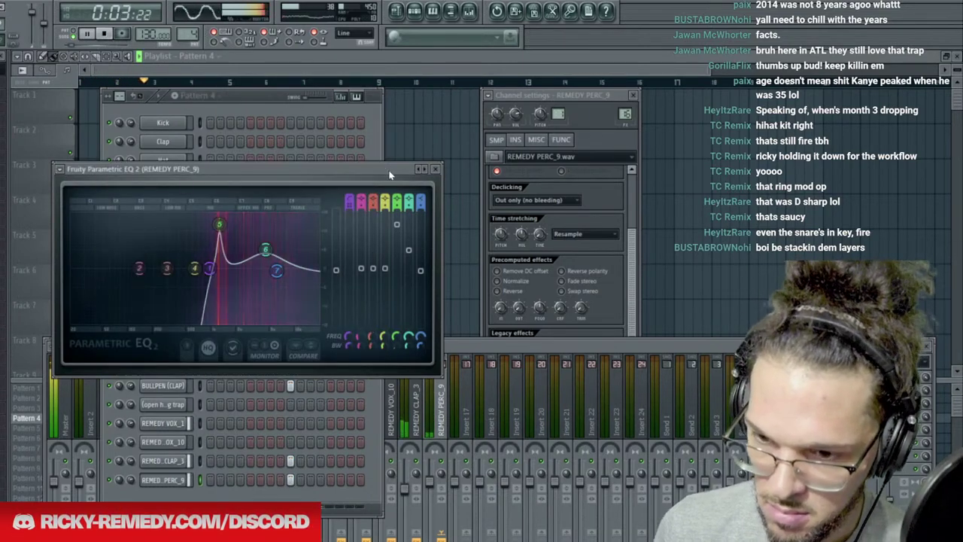
left_click(256, 98)
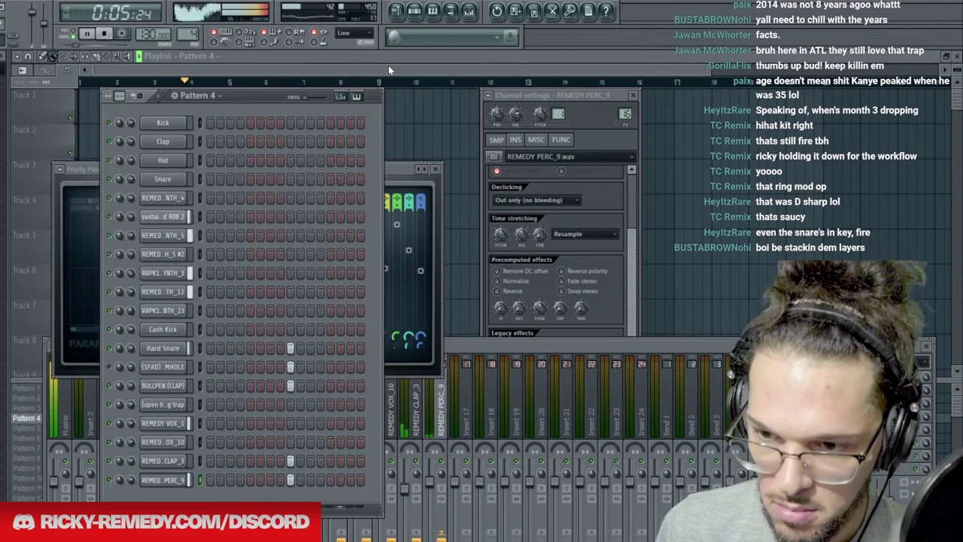
key("F12")
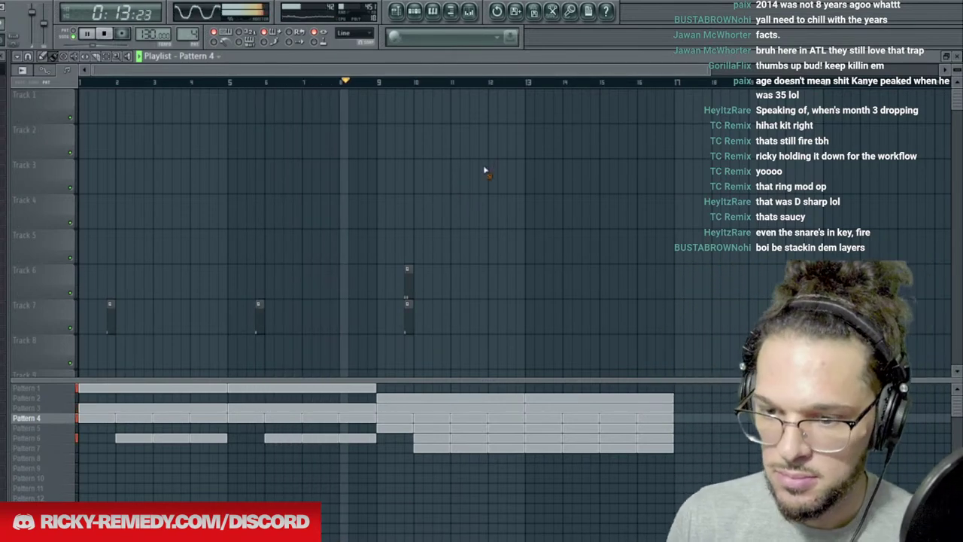
left_click(414, 10)
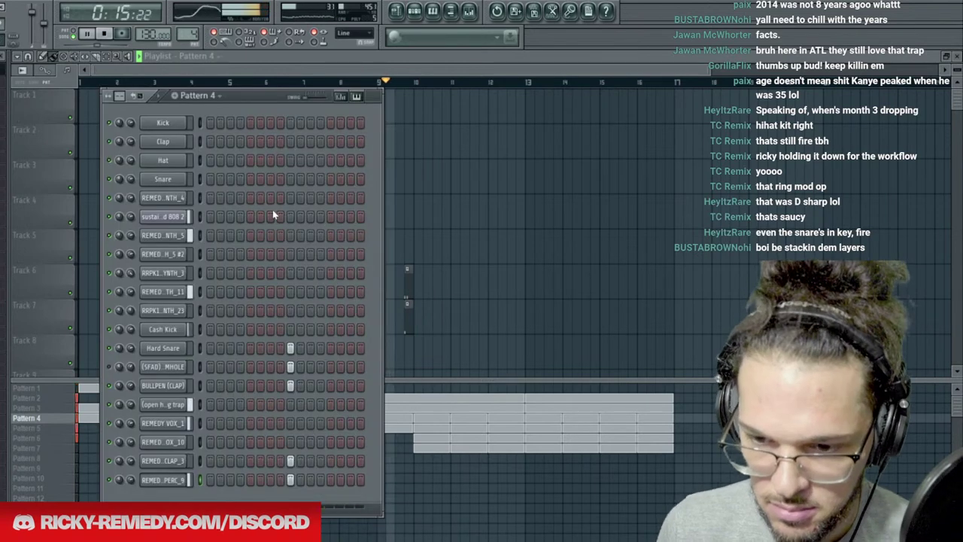
key("F6")
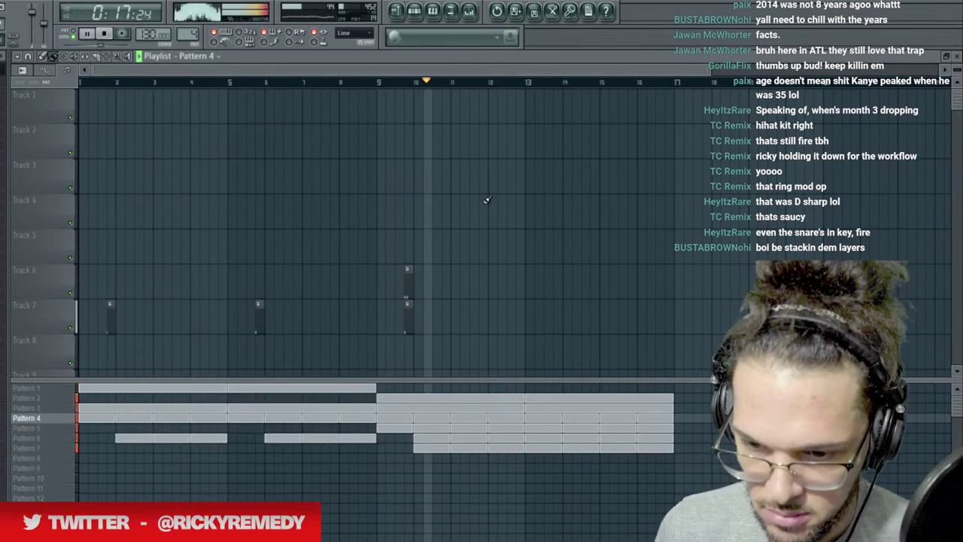
Switch to Pattern 2 and clone the REMEDY SYNTH_5 channel.
left_click(30, 398)
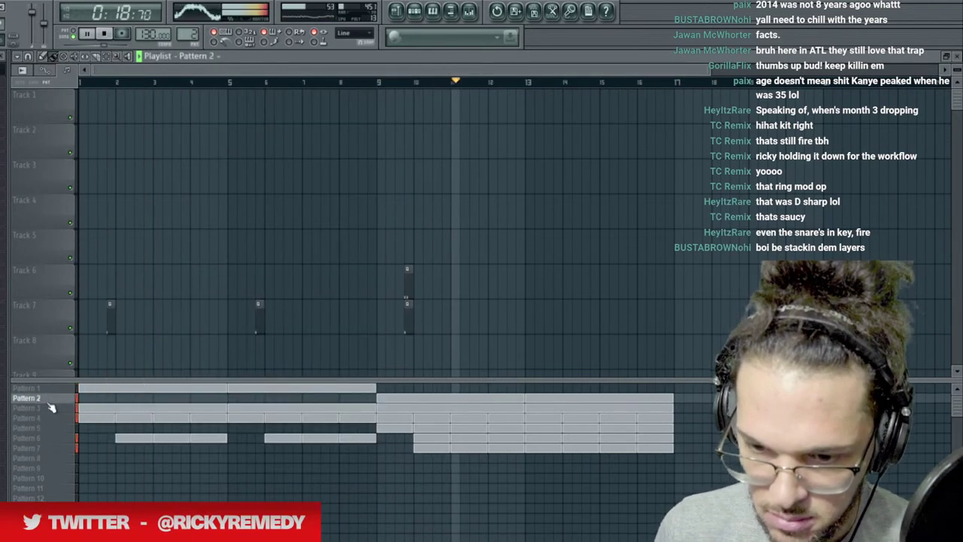
left_click(413, 10)
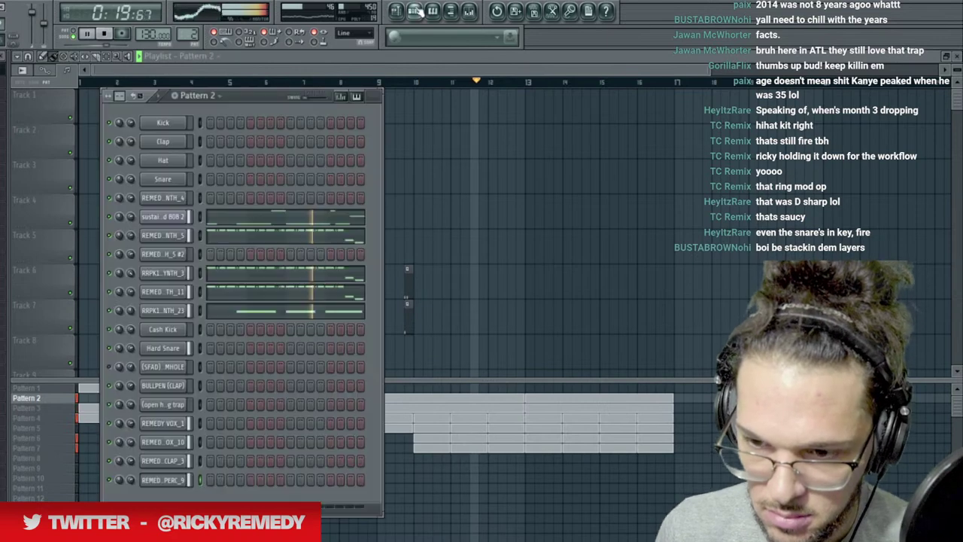
right_click(173, 239)
left_click(230, 389)
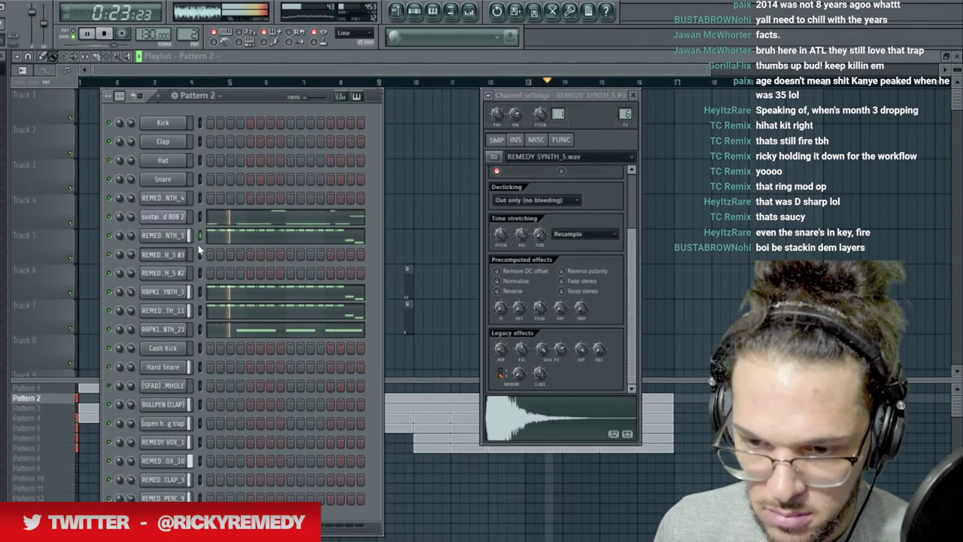
Move the Pattern 2 notes from the original REMEDY SYNTH_5 channel to its new clone.
key("ctrl+x")
left_click(199, 251)
key("ctrl+v")
Stop playback and adjust the time-stretching pitch of the cloned REMEDY SYNTH_5 channel, using the Auto stretching mode.
left_click(176, 255)
key("space")
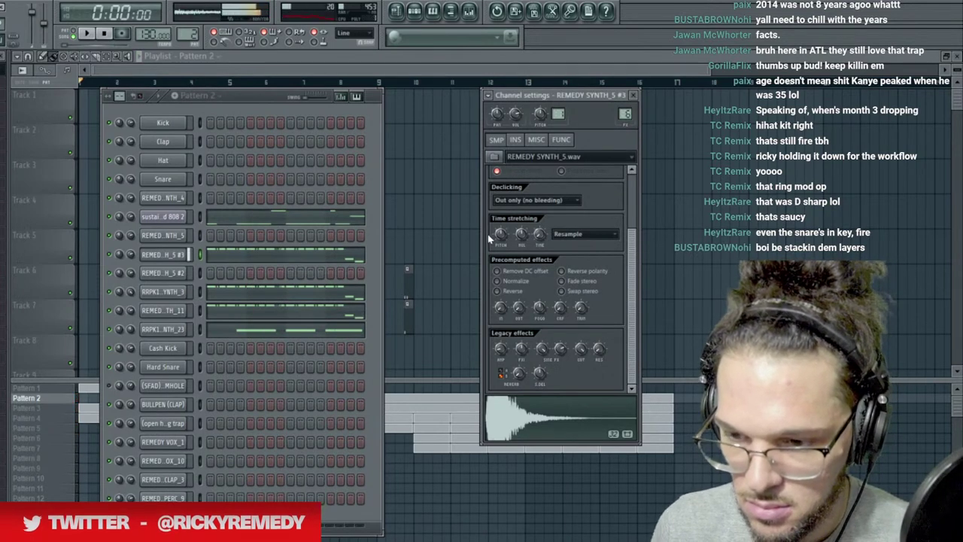
left_click_drag(500, 233, 499, 235)
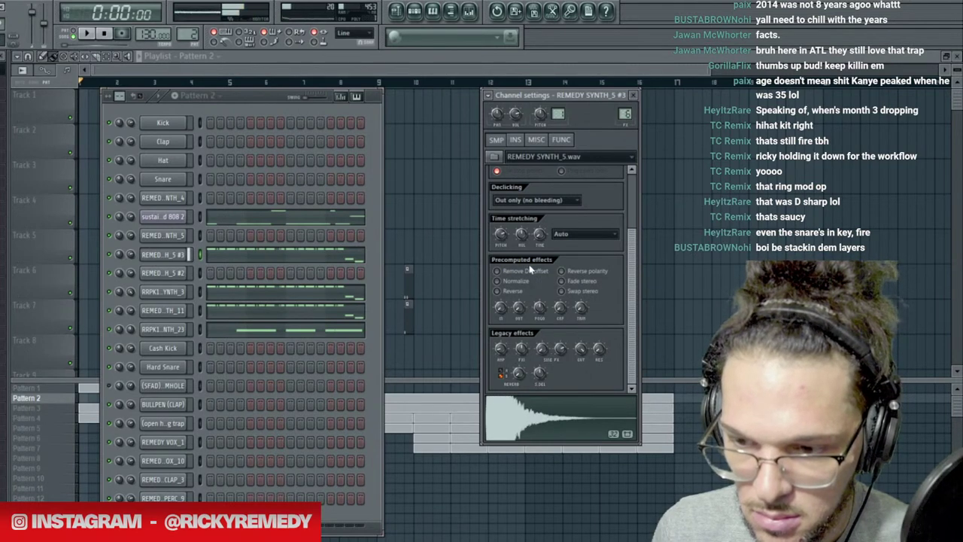
Play the arrangement from around bar 10 to hear the cloned REMEDY SYNTH_5 channel, and close its channel settings.
left_click(423, 74)
left_click(412, 81)
left_click(414, 11)
key("space")
left_click(170, 256)
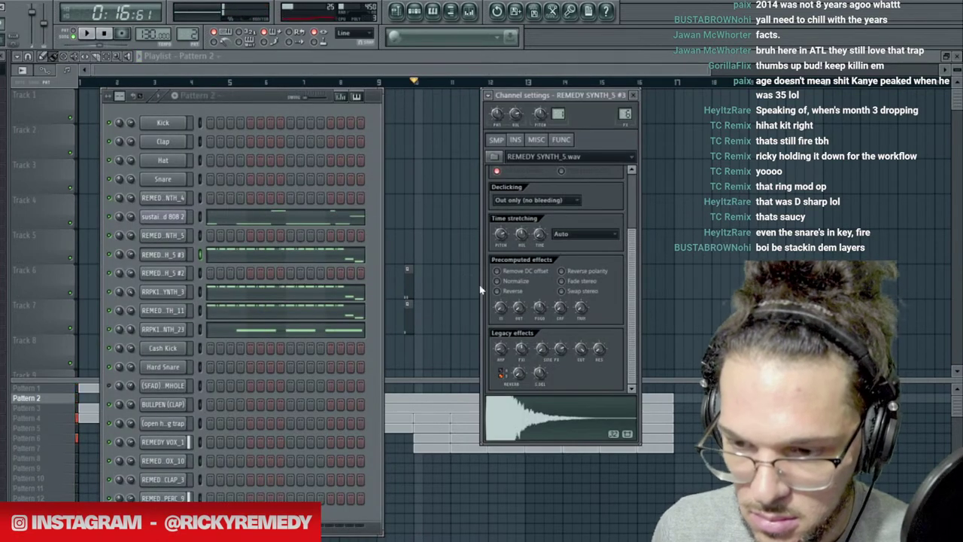
key("space")
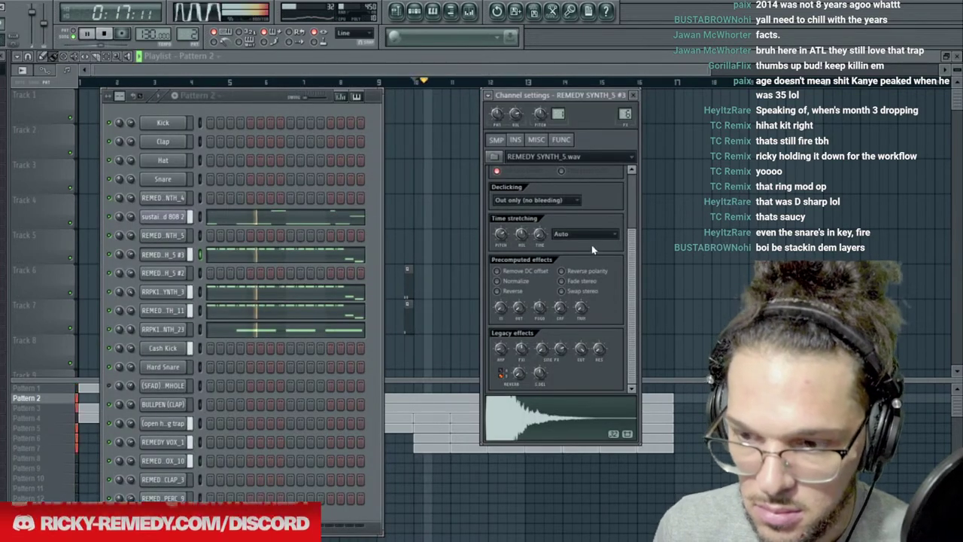
left_click(591, 234)
key("F12")
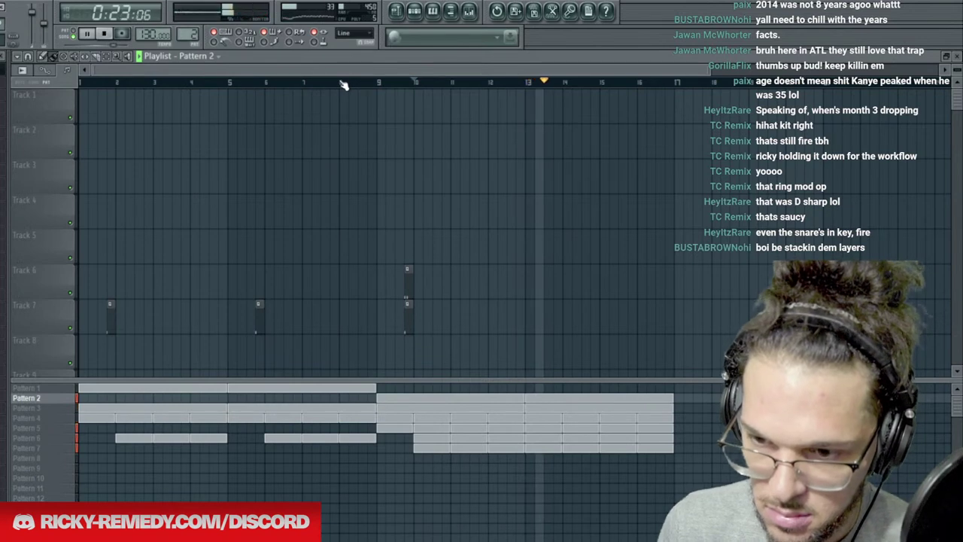
Transpose the Pattern 2 notes of the REMEDY SYNTH_5 #3 channel up one octave to E5.
left_click(414, 10)
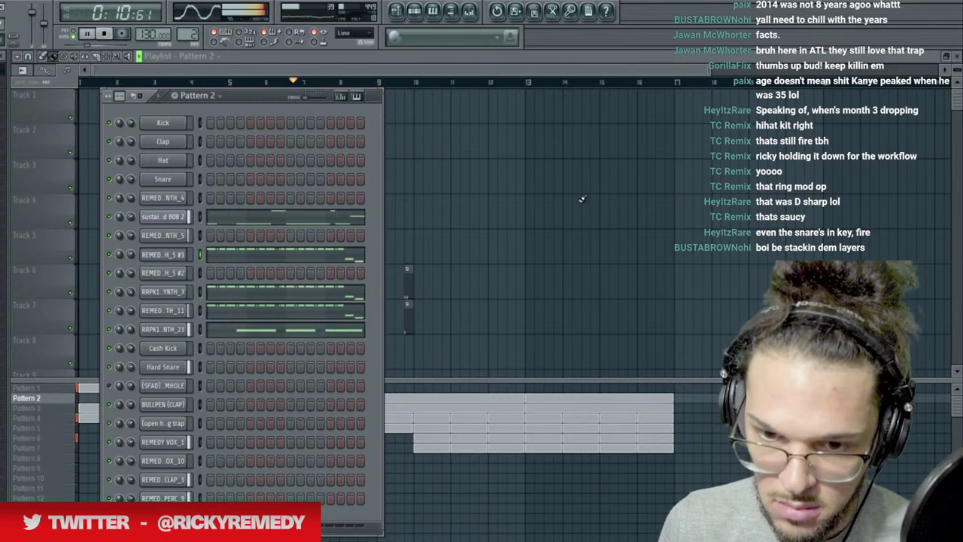
key("F6")
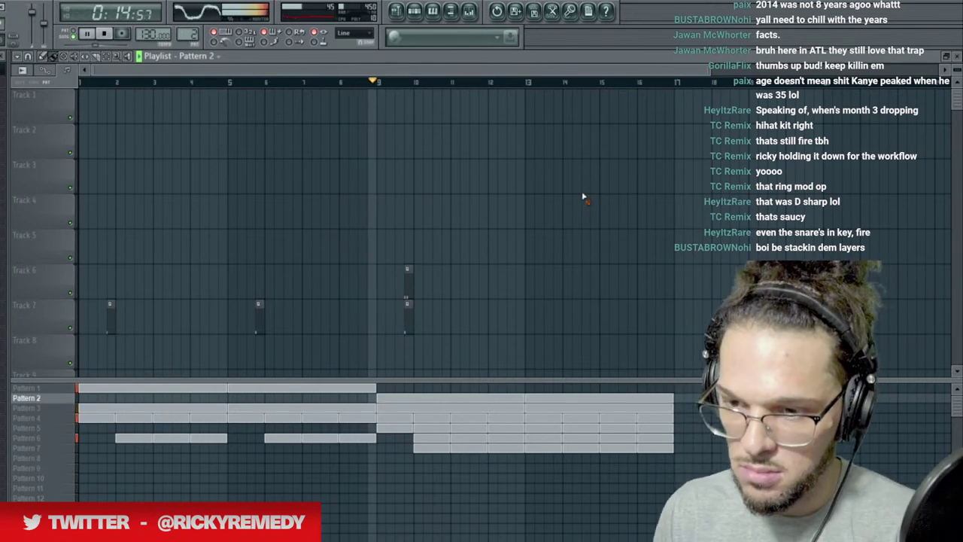
left_click(449, 12)
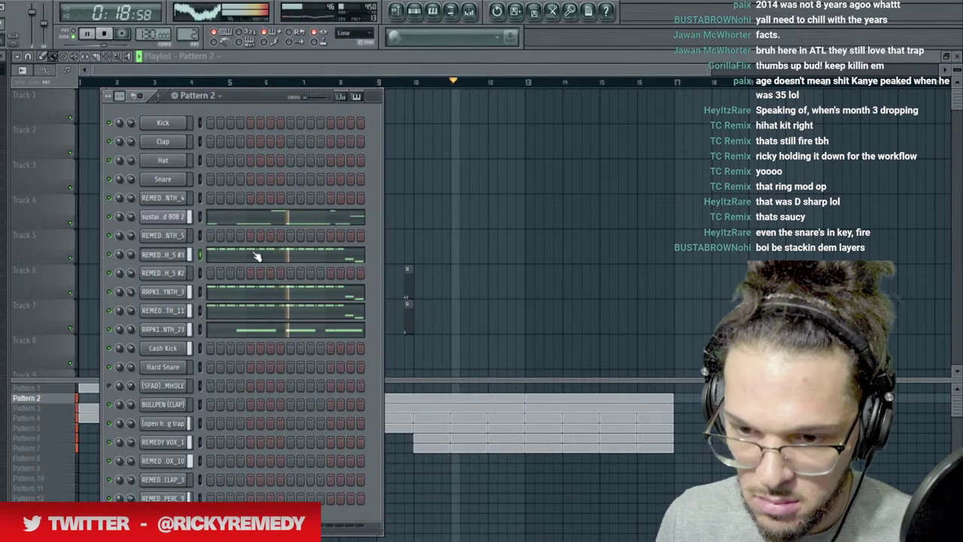
left_click(255, 255)
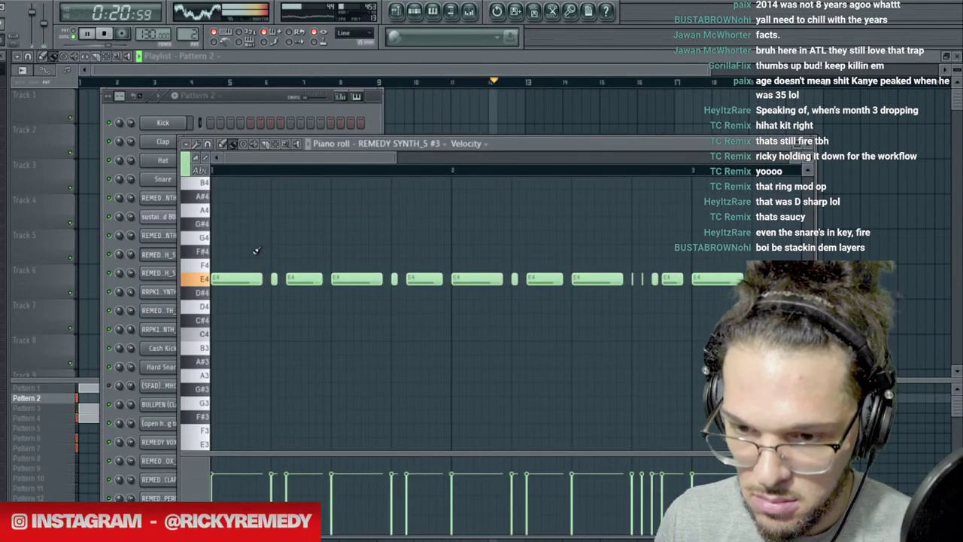
left_click(278, 112)
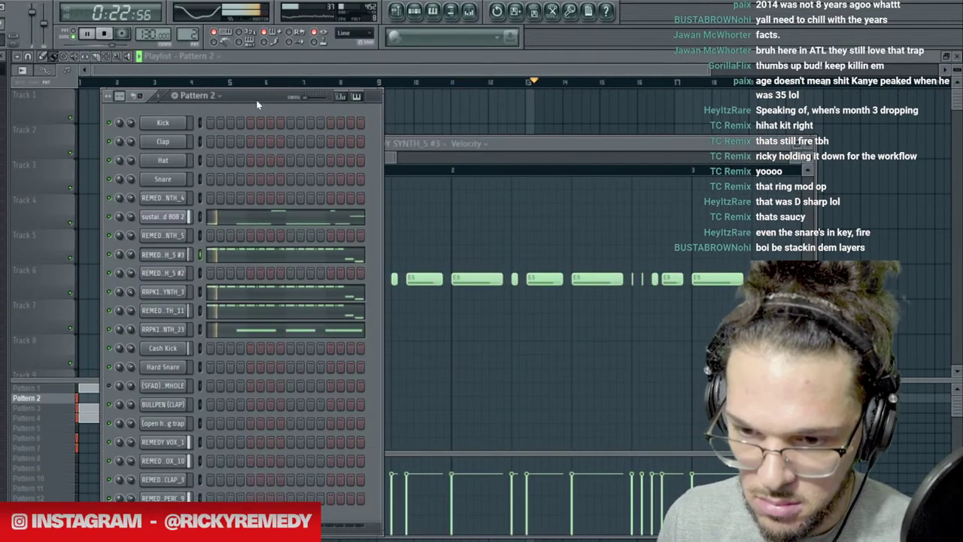
Transpose the Pattern 2 notes of the RRPK1 - SYNTH_3 channel up one octave to A4.
left_click(252, 291)
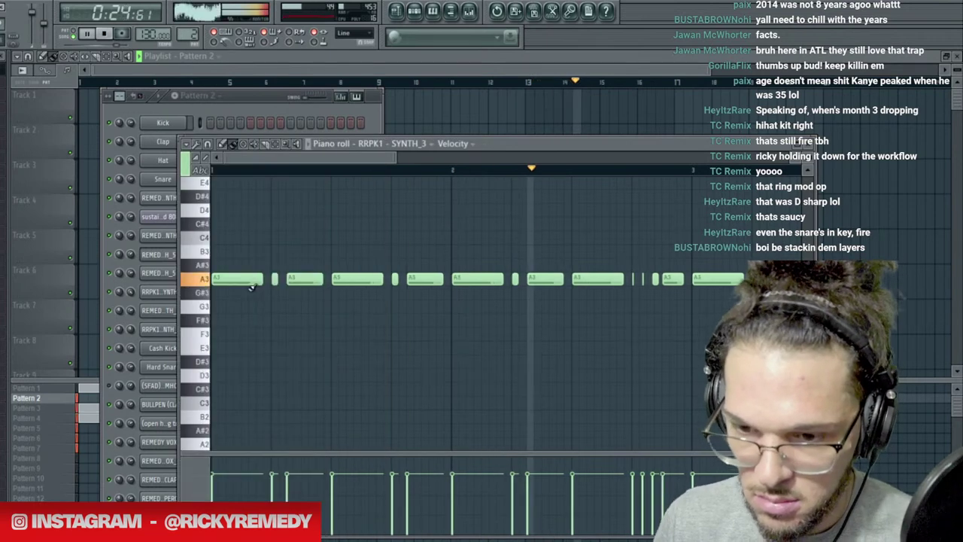
key("space")
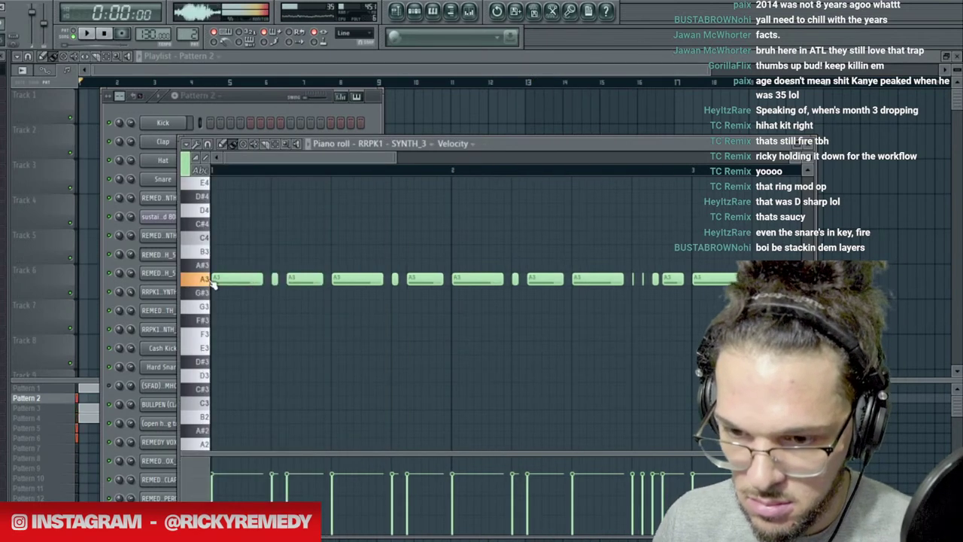
left_click(260, 102)
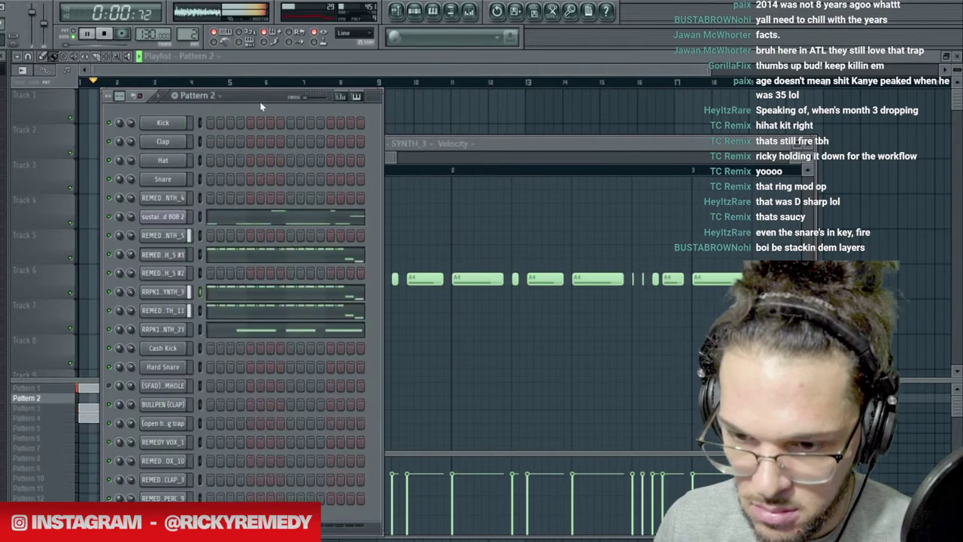
Raise the repeated REMEDY SYNTH_11 notes in Pattern 2 to D5, shifting the whole part, and listen to it in the arrangement.
left_click(267, 308)
key("space")
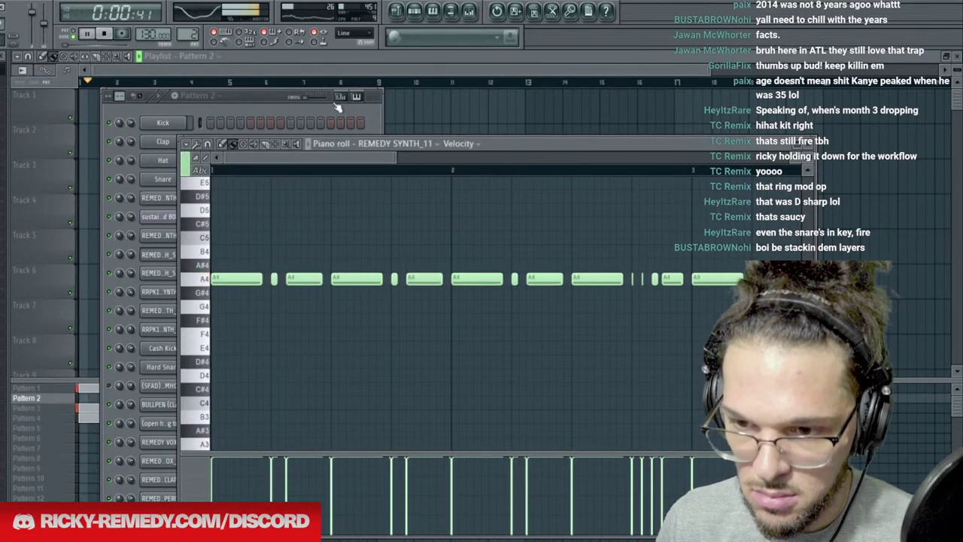
left_click(339, 59)
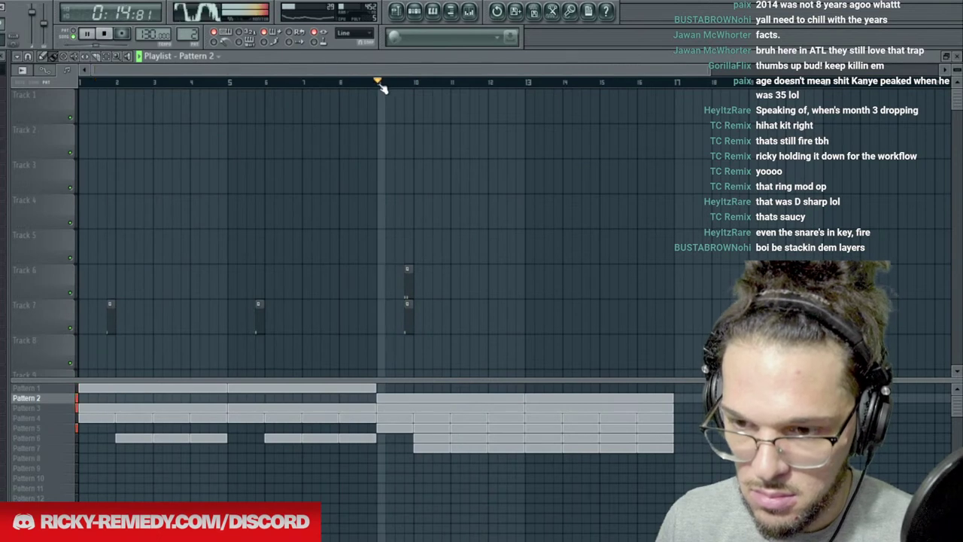
left_click(415, 13)
left_click(256, 314)
key("shift+Up")
key("shift+Up")
key("shift+Up")
key("shift+Up")
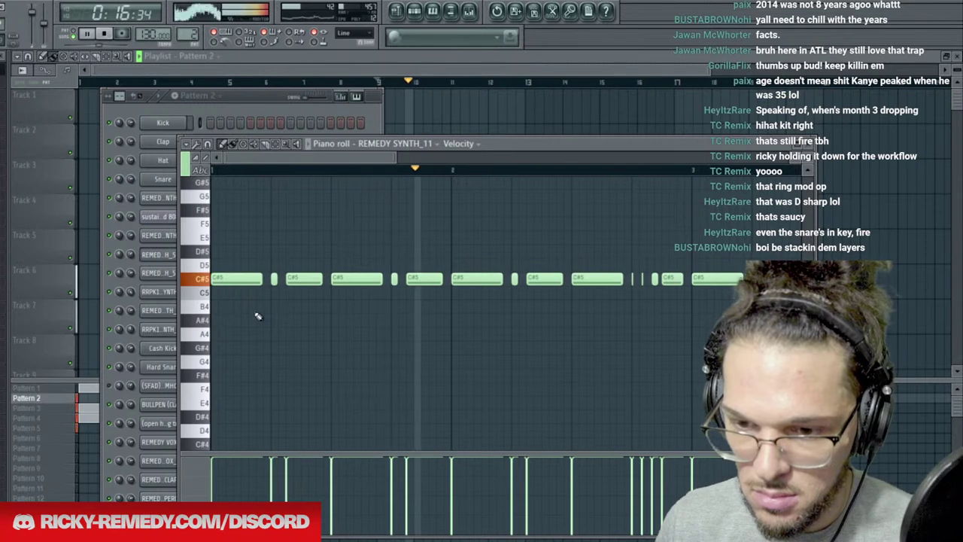
key("space")
key("shift+Up")
key("space")
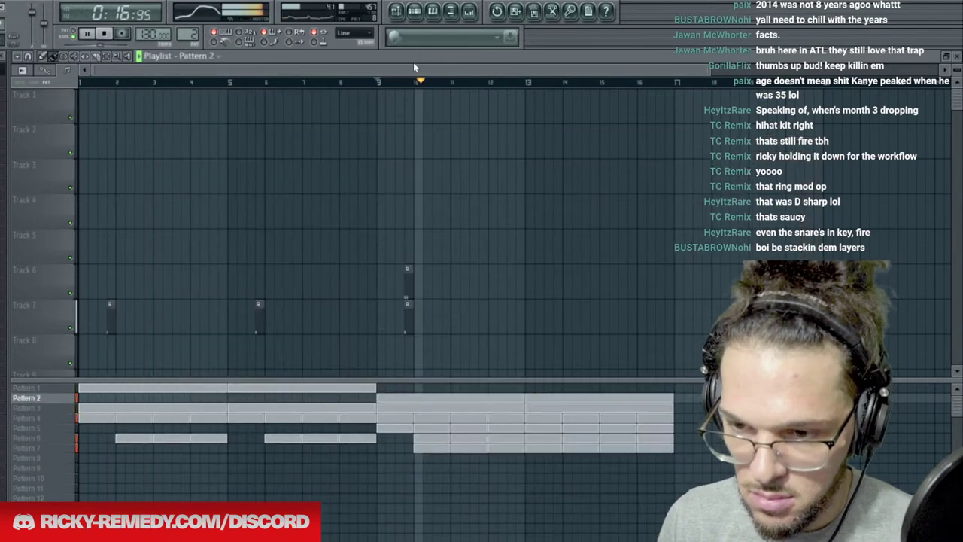
left_click(413, 62)
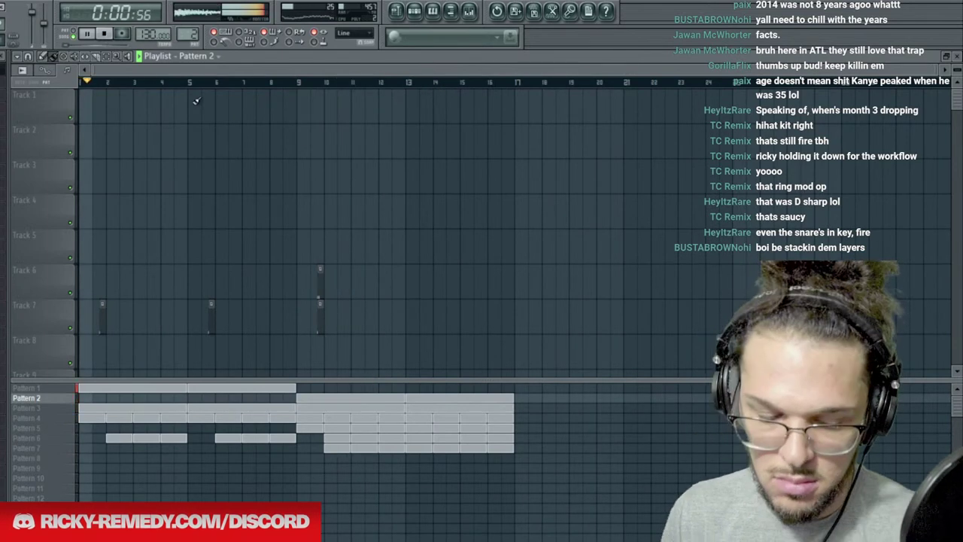
left_click(419, 11)
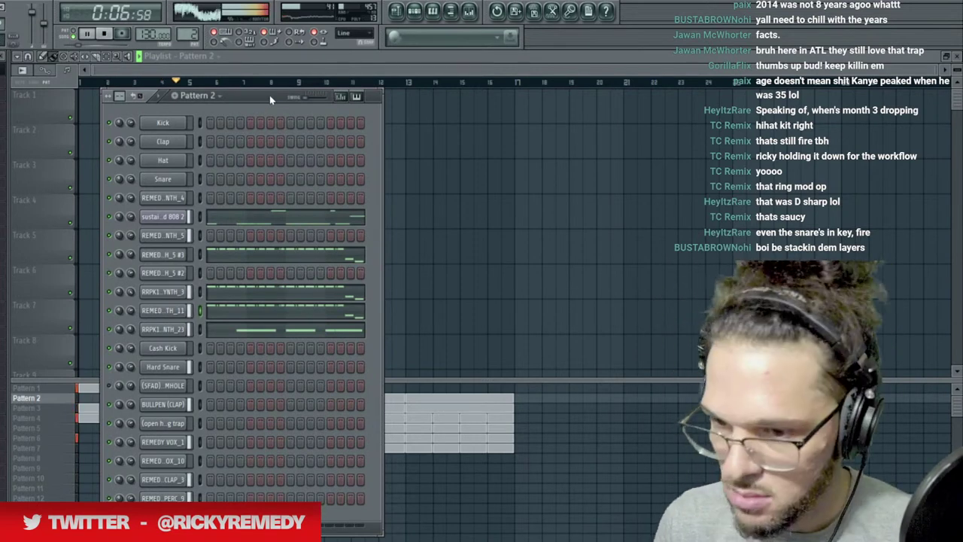
left_click(509, 178)
left_click(46, 458)
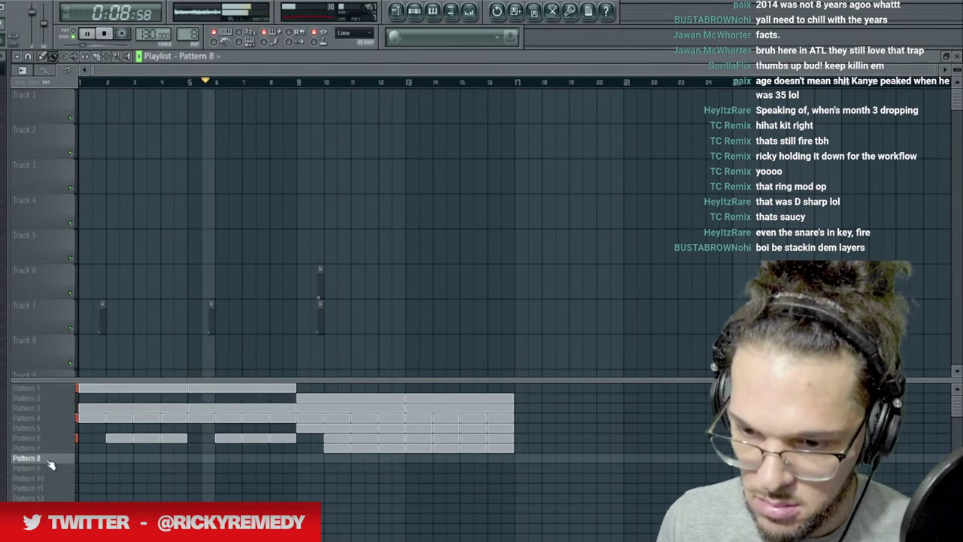
left_click(414, 10)
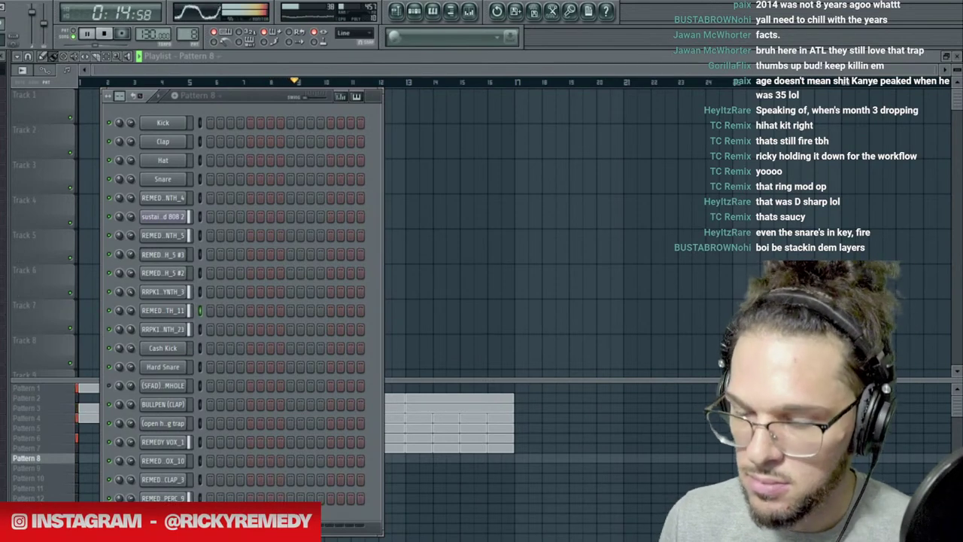
key("F6")
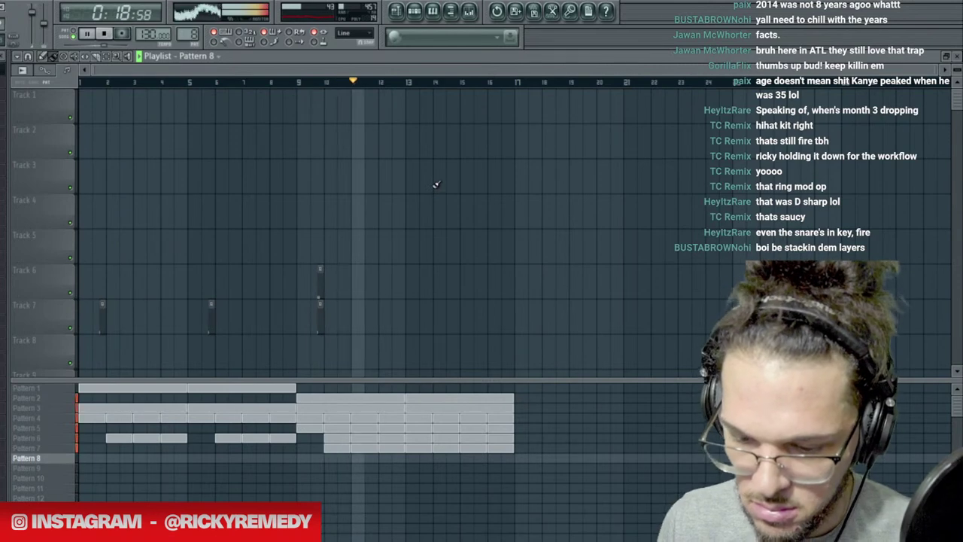
left_click(60, 401)
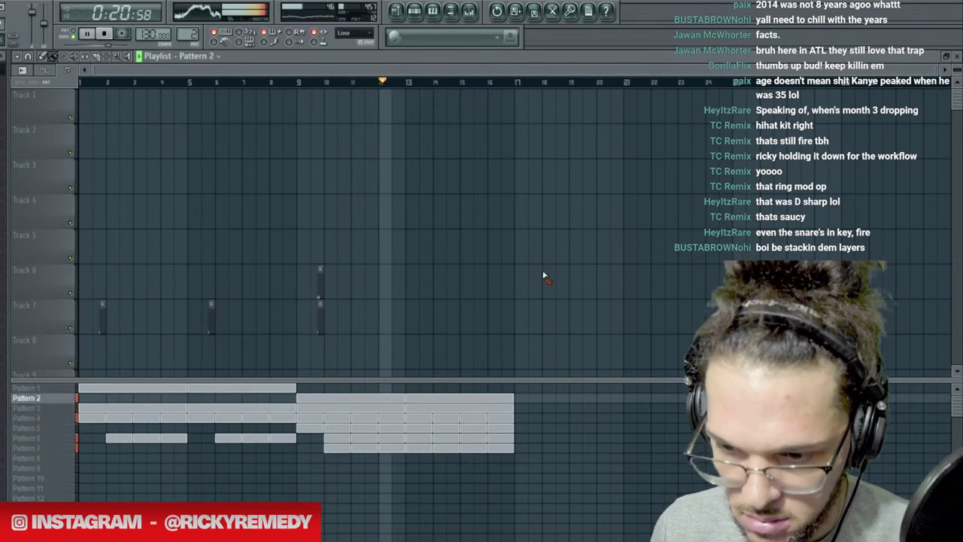
Add a G5 note above the last long E5 note of bar 1 in REMEDY SYNTH_5 #3 and check its note properties.
key("F6")
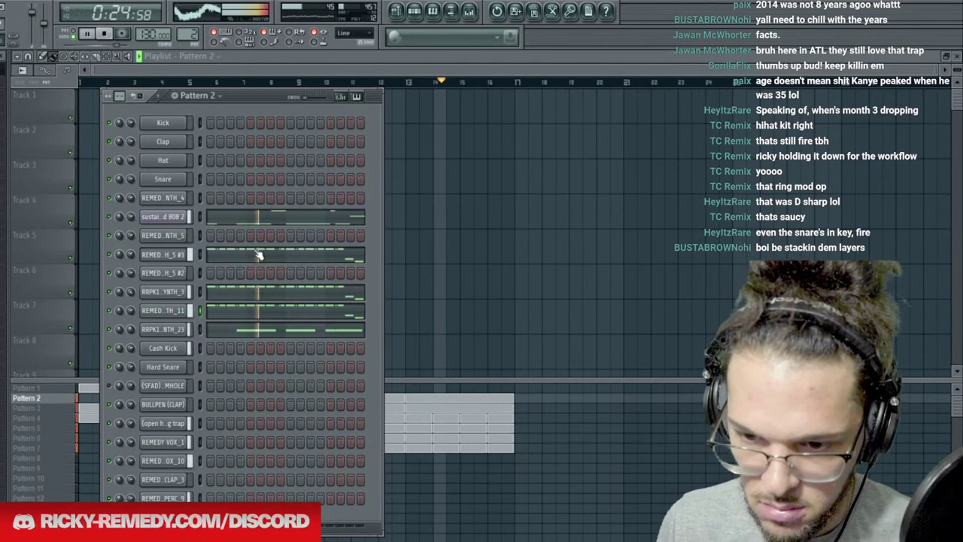
left_click(258, 254)
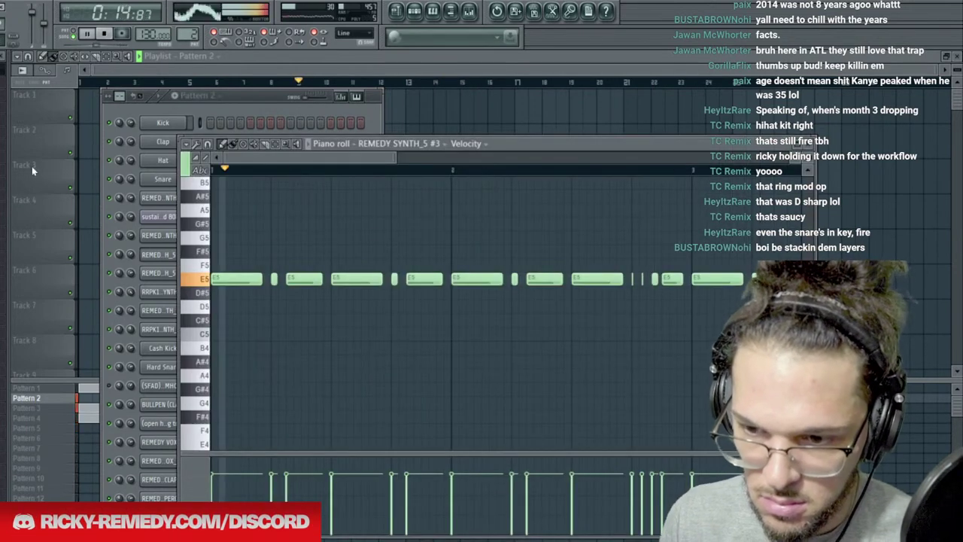
left_click_drag(421, 253, 421, 236)
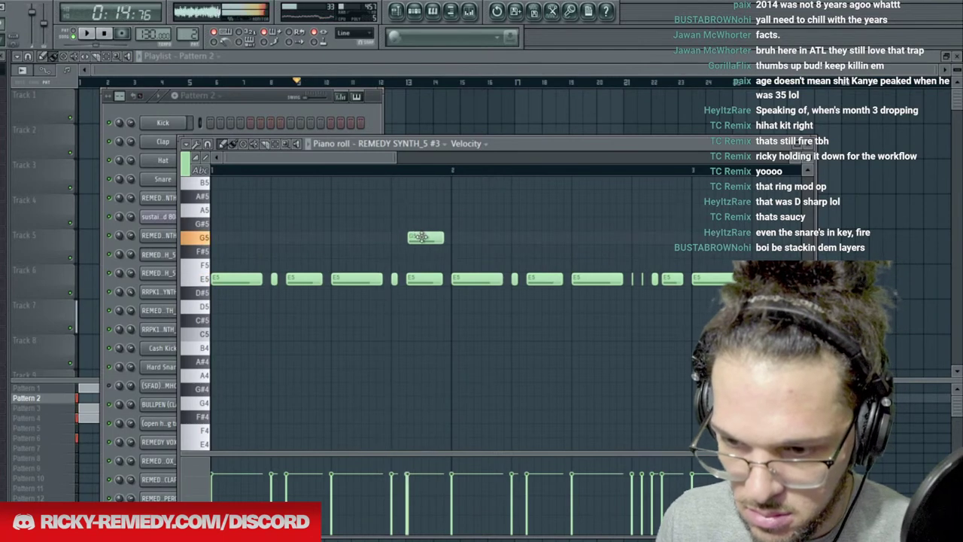
double_click(422, 239)
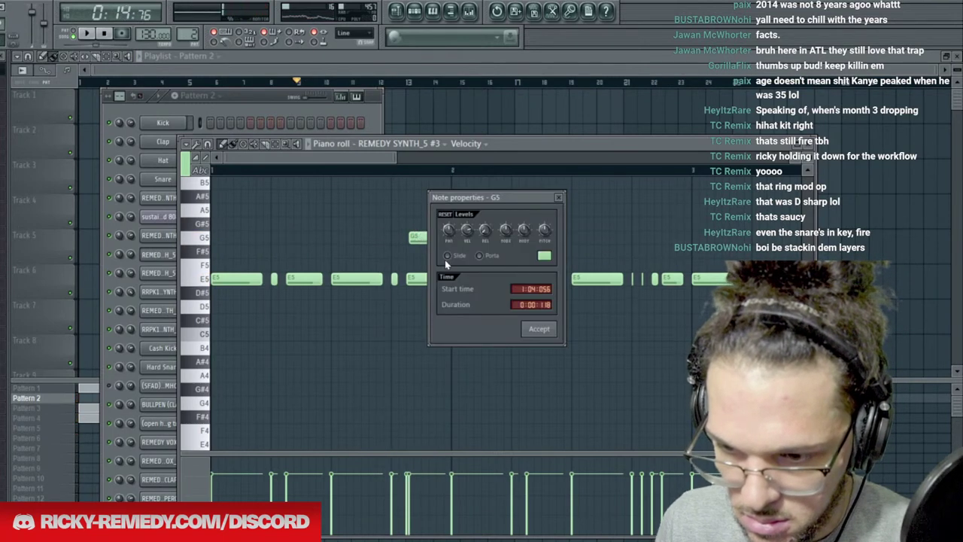
left_click(539, 328)
Lower the added note to F#5 and place matching F#5 notes at the ends of bars 2 and 3.
key("space")
left_click_drag(430, 239, 686, 242)
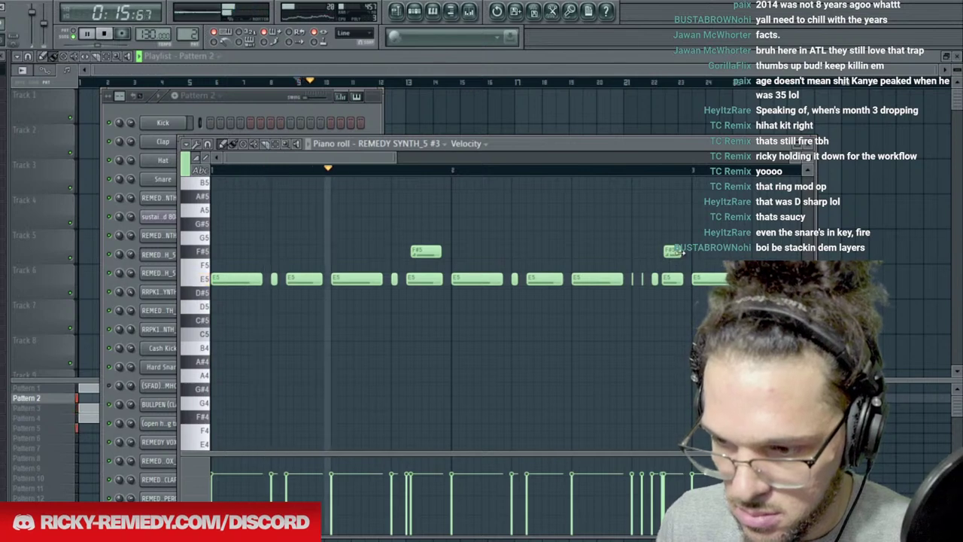
left_click_drag(351, 158, 409, 158)
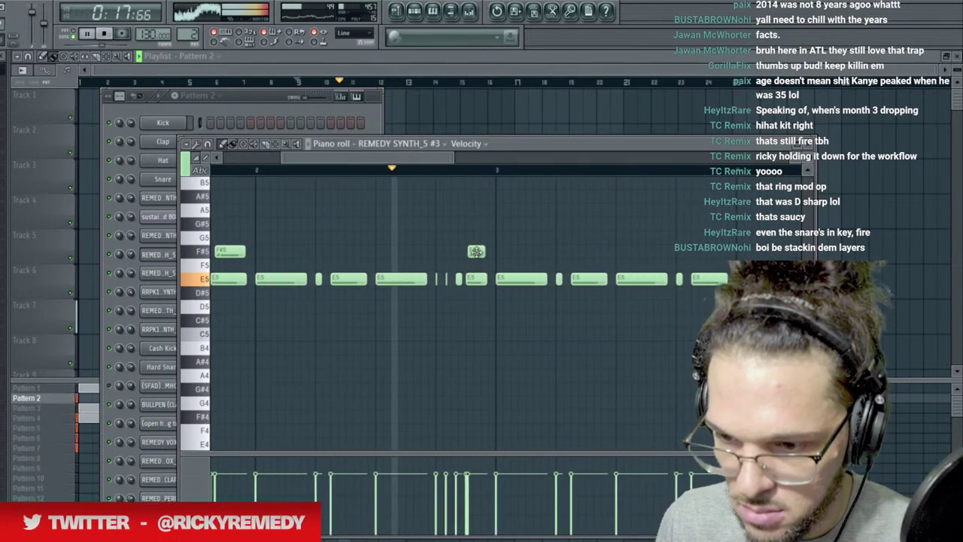
left_click_drag(231, 251, 713, 241, "shift")
left_click_drag(408, 157, 361, 155)
scroll(329, 173, "down", 1)
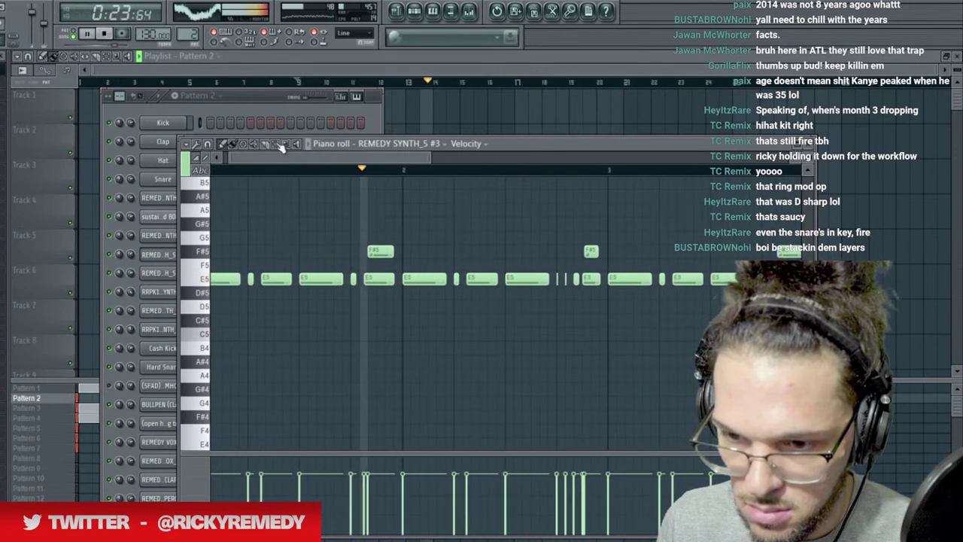
Copy the three F#5 notes into the REMEDY SYNTH_11 piano roll, placing them at E5 at the ends of bars 1, 2 and 3.
left_click(276, 143)
left_click_drag(219, 243, 803, 259)
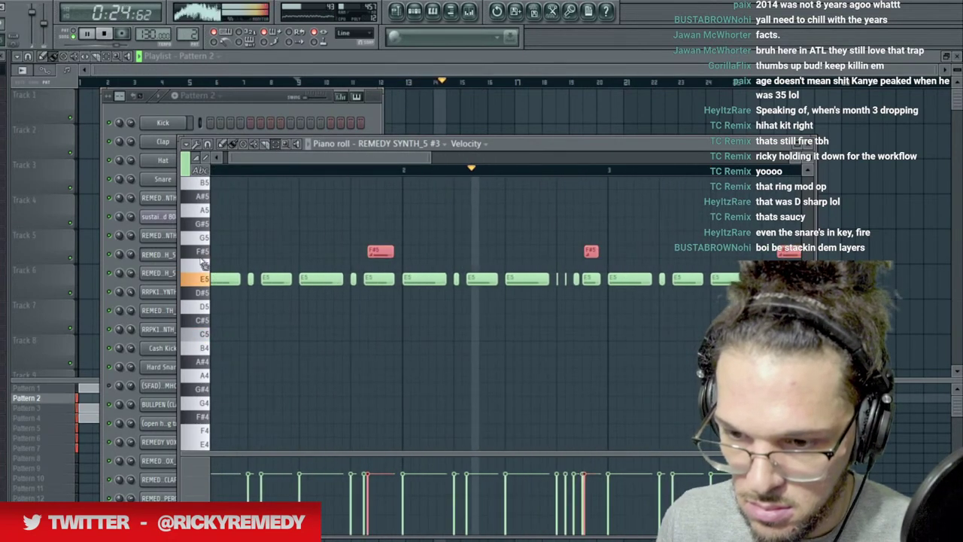
left_click(249, 111)
left_click(271, 312)
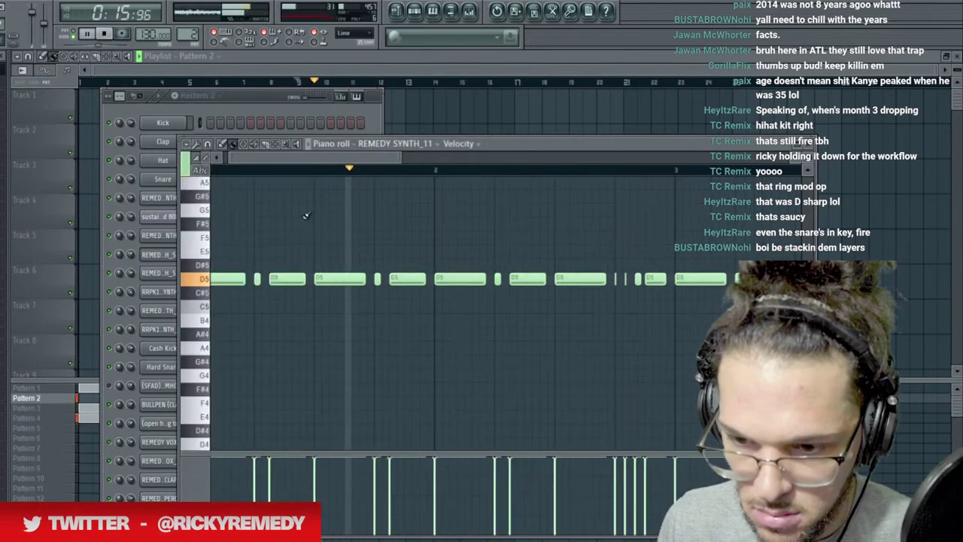
key("ctrl+v")
left_click_drag(638, 219, 409, 250)
scroll(438, 174, "down", 3)
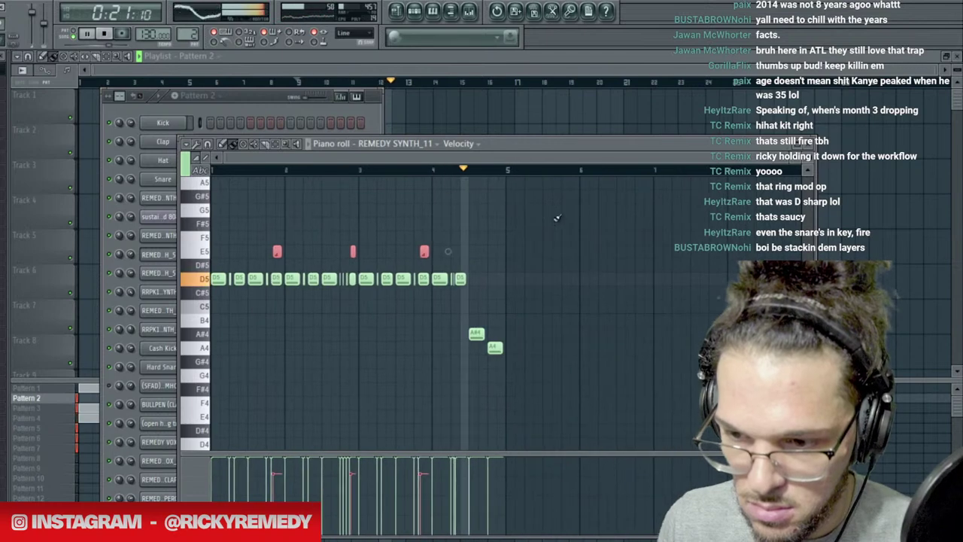
left_click(544, 211, "ctrl")
Lower the added REMEDY SYNTH_11 note at the end of bar 2 to D#5 and return to the Pattern 2 channels.
scroll(361, 170, "up", 4)
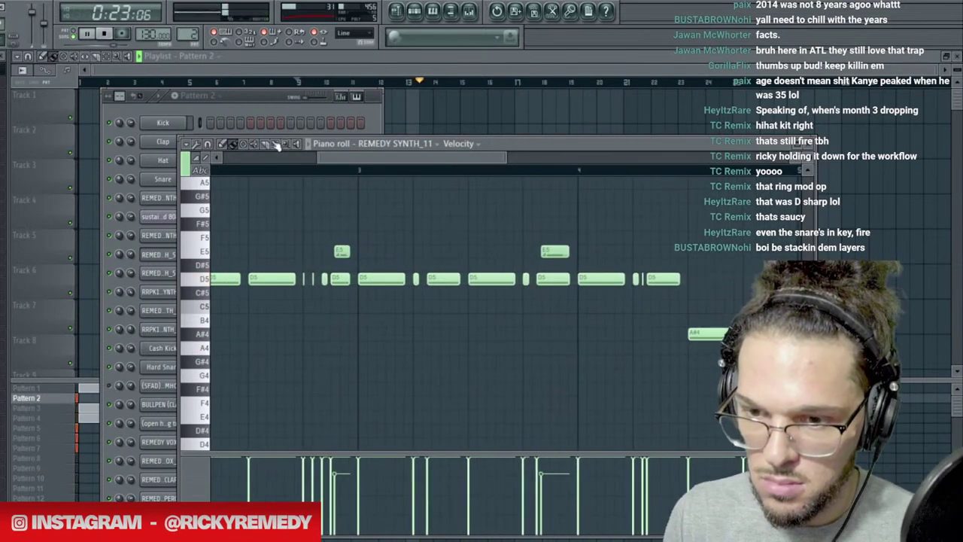
left_click(341, 251)
key("shift+Down")
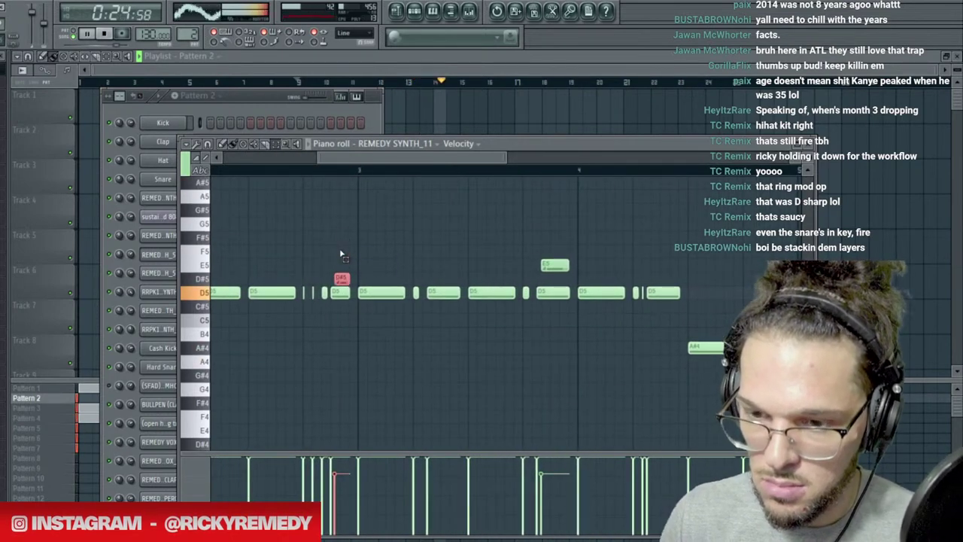
left_click(268, 111)
left_click(295, 310)
left_click(294, 311)
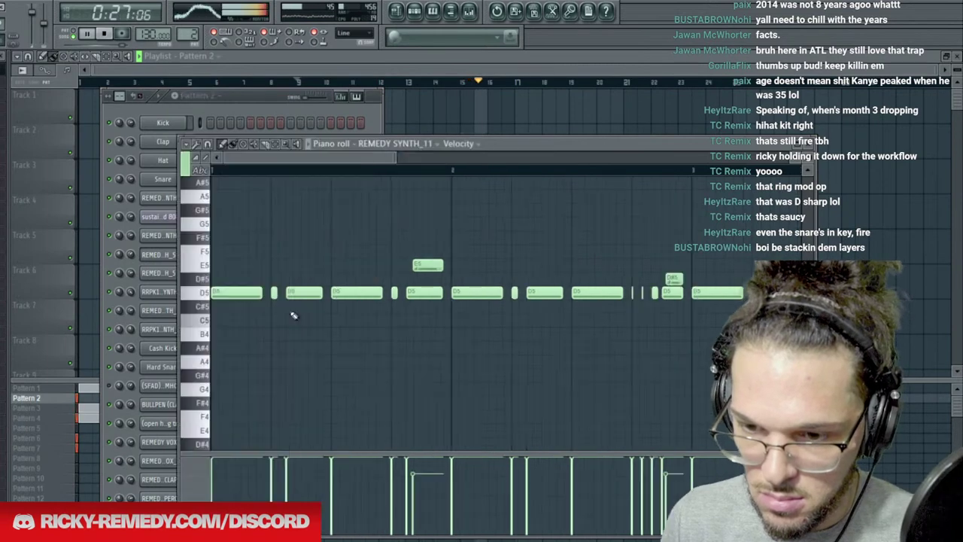
left_click(258, 104)
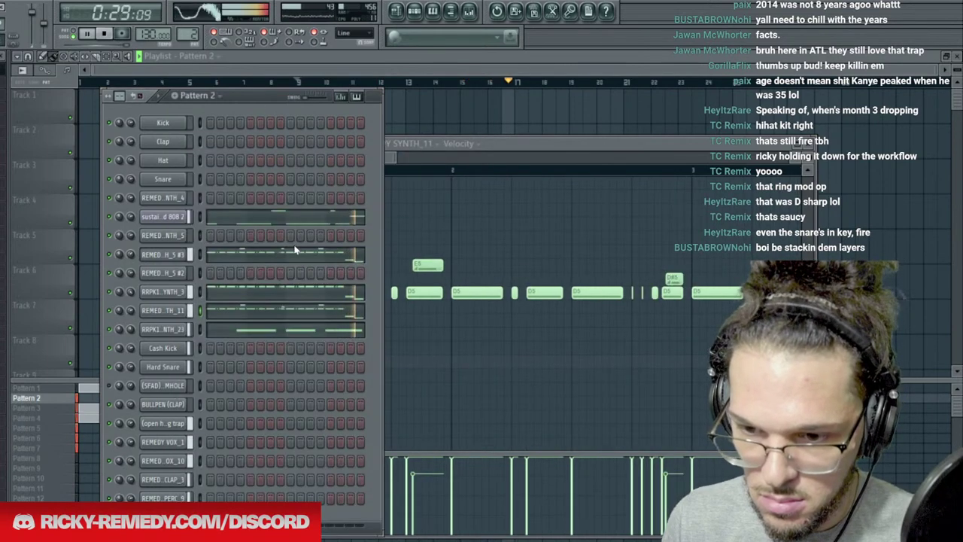
Lower the added F#5 note at the end of bar 2 in REMEDY SYNTH_5 #3 to F5 and return to the channels.
left_click(297, 264)
left_click_drag(692, 256, 668, 268, "ctrl")
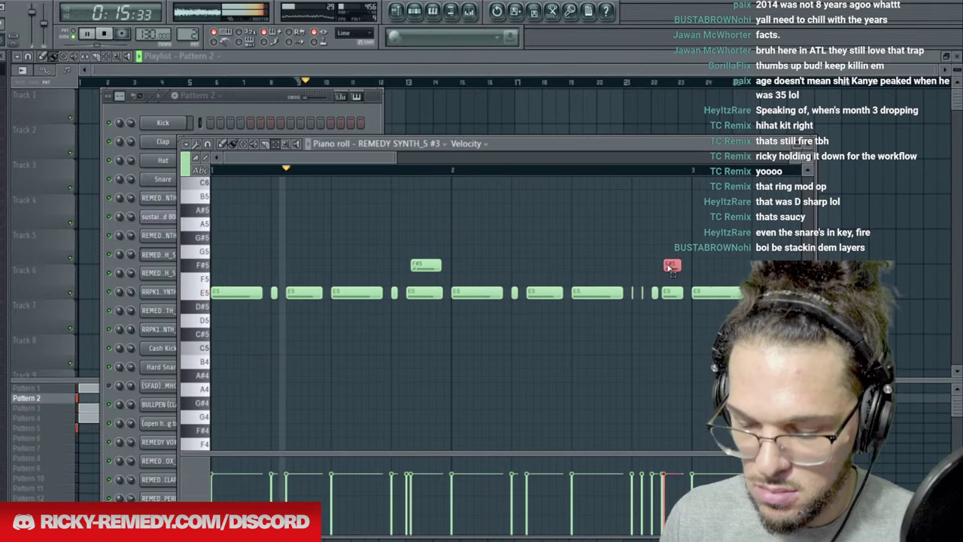
key("shift+Down")
left_click(694, 258, "ctrl")
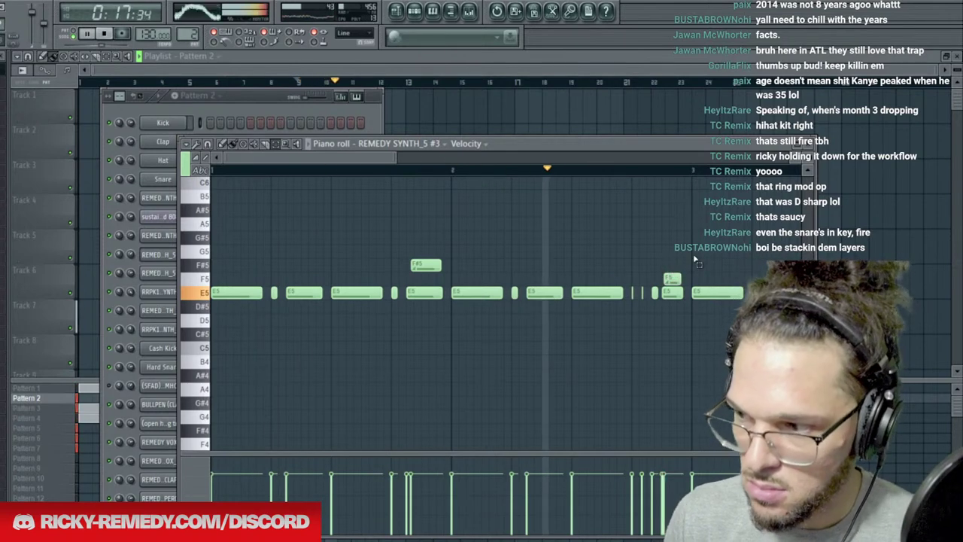
left_click(208, 144)
left_click(224, 172)
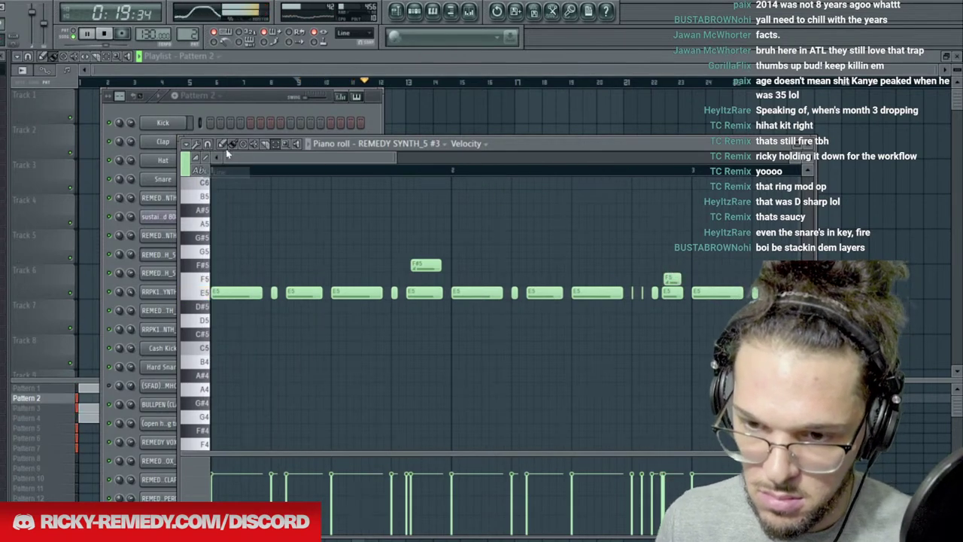
left_click(264, 111)
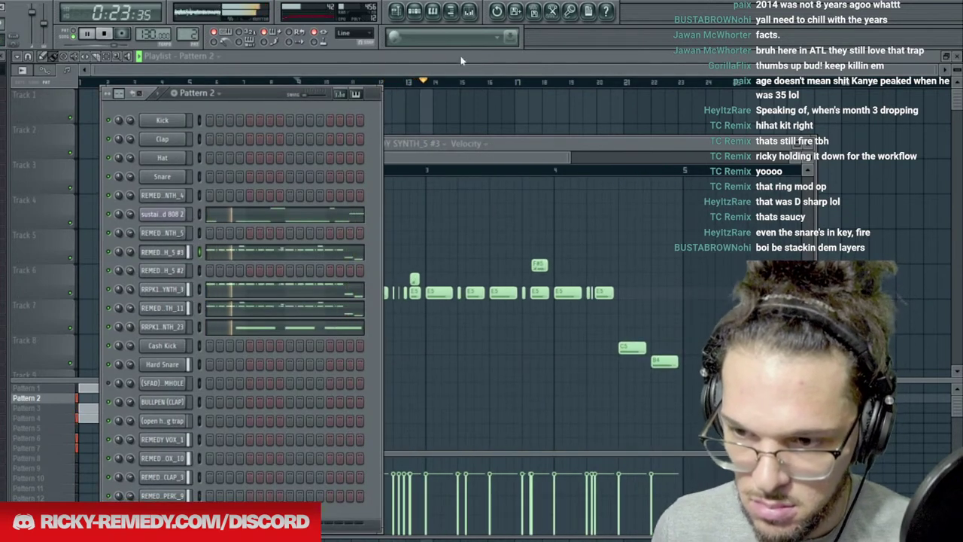
Add a Fruity Balance effect to mixer track Insert 8 and stop playback.
key("F12")
key("F9")
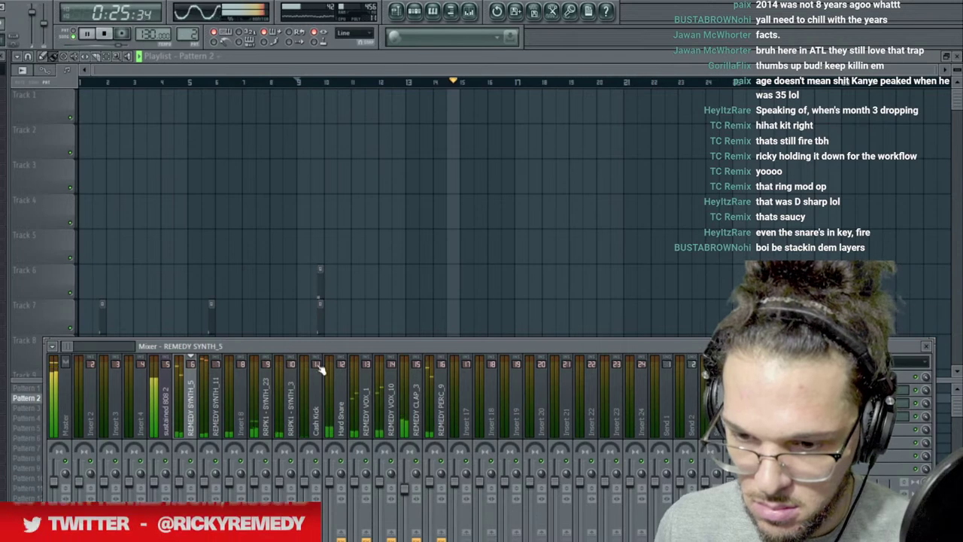
left_click(242, 429)
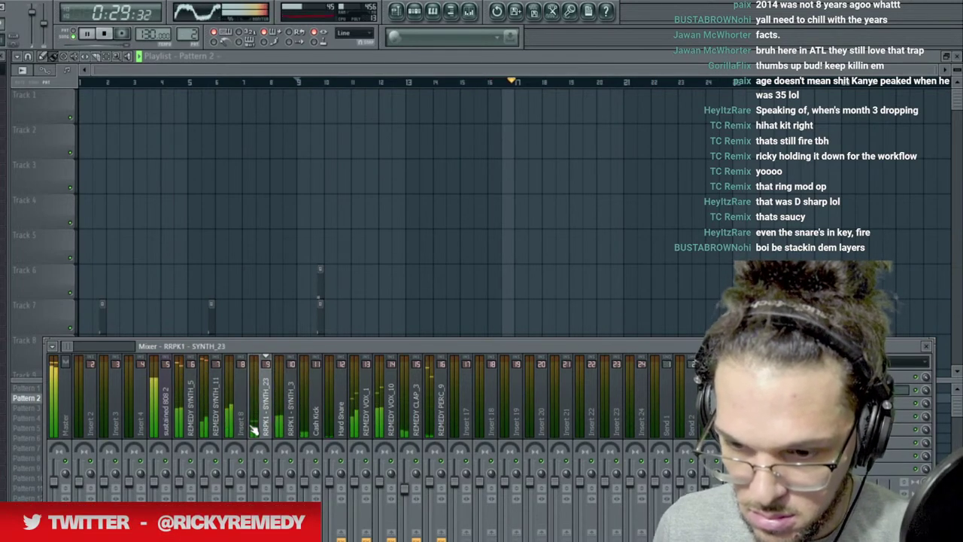
left_click(297, 423)
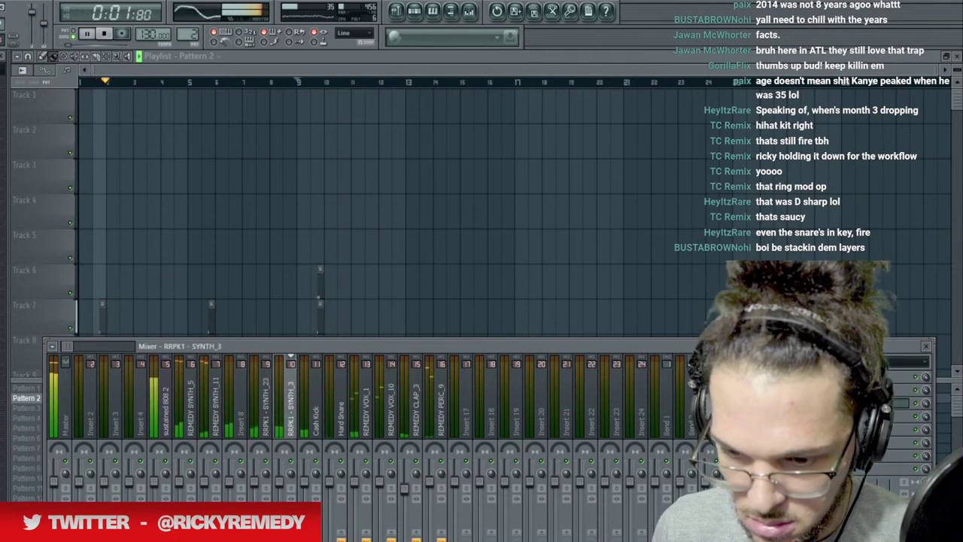
left_click(242, 410)
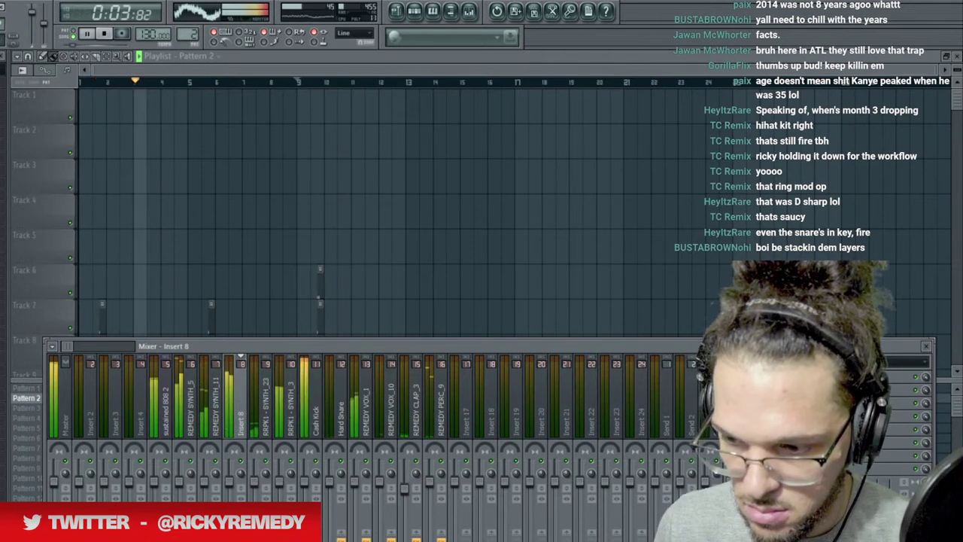
left_click(857, 376)
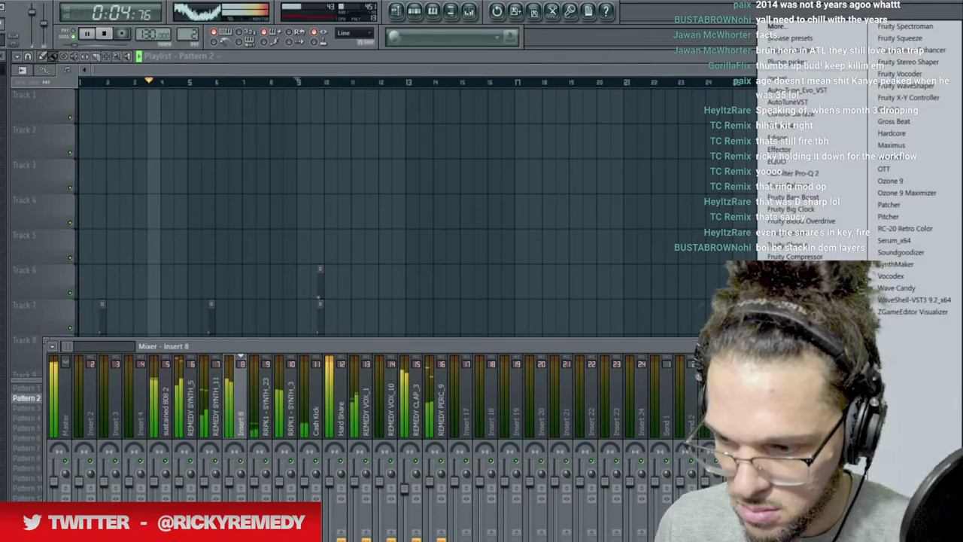
left_click(811, 186)
left_click(103, 34)
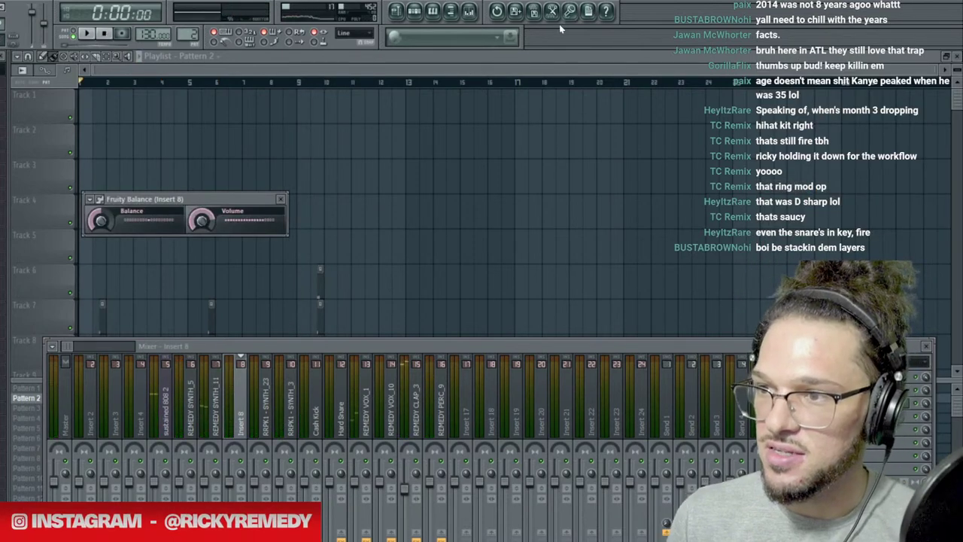
Play the beat with the Pattern 2 channels and the Master mixer track in view, then stop.
left_click(415, 11)
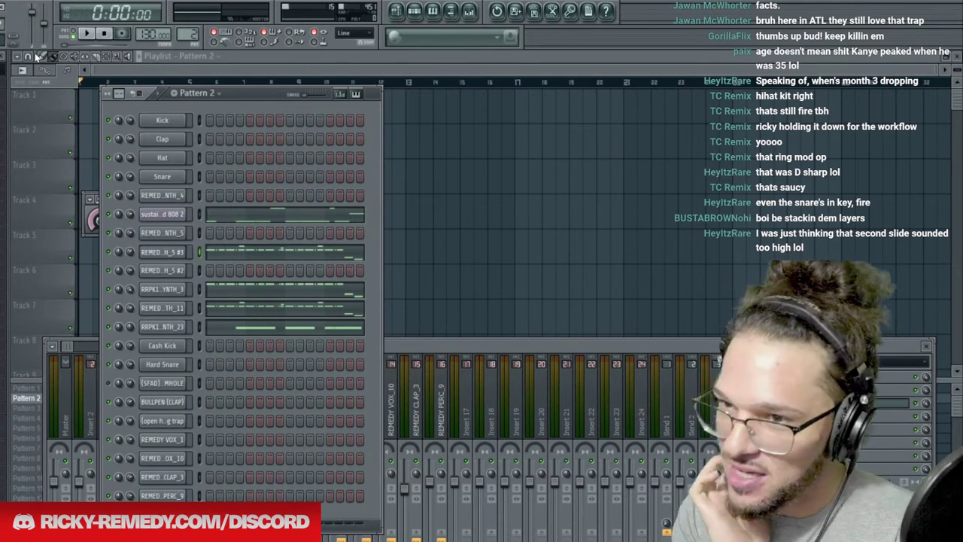
key("space")
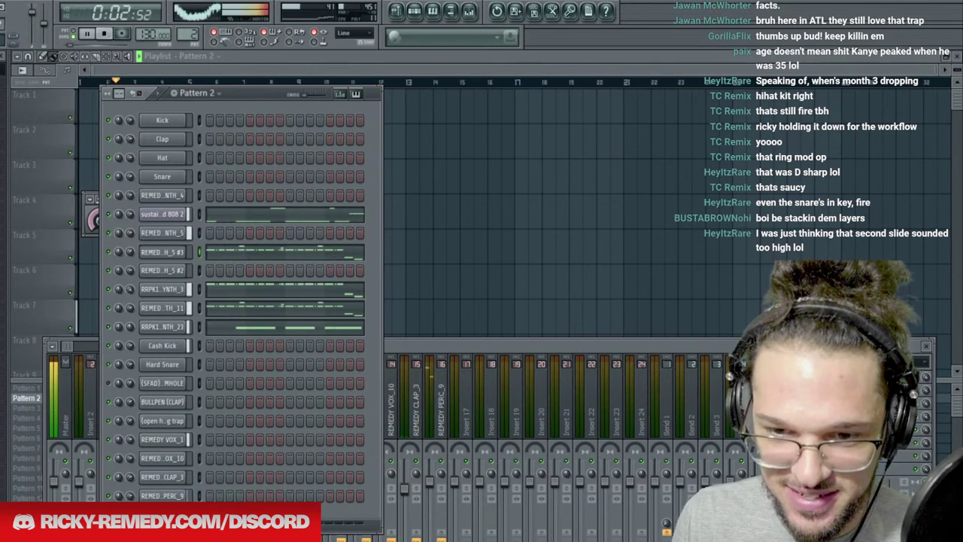
key("F9")
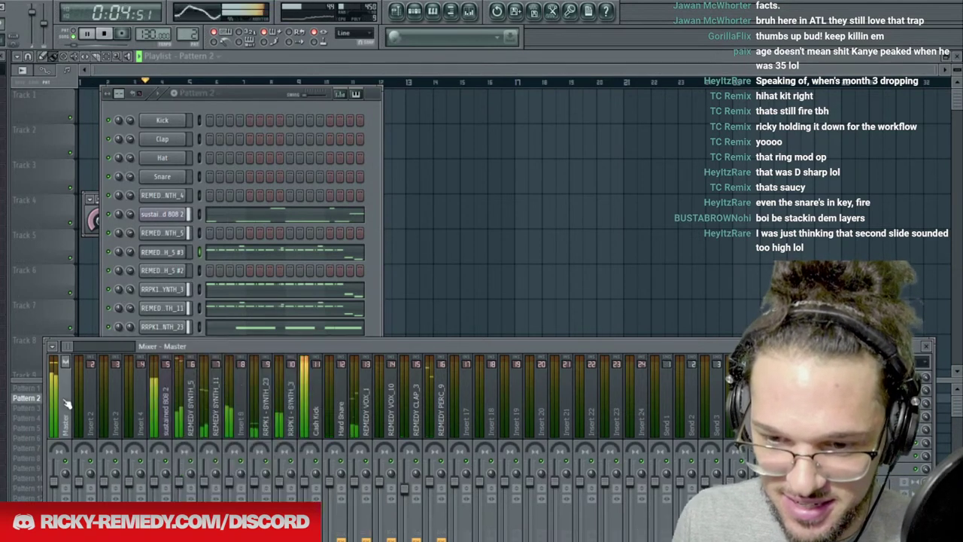
key("space")
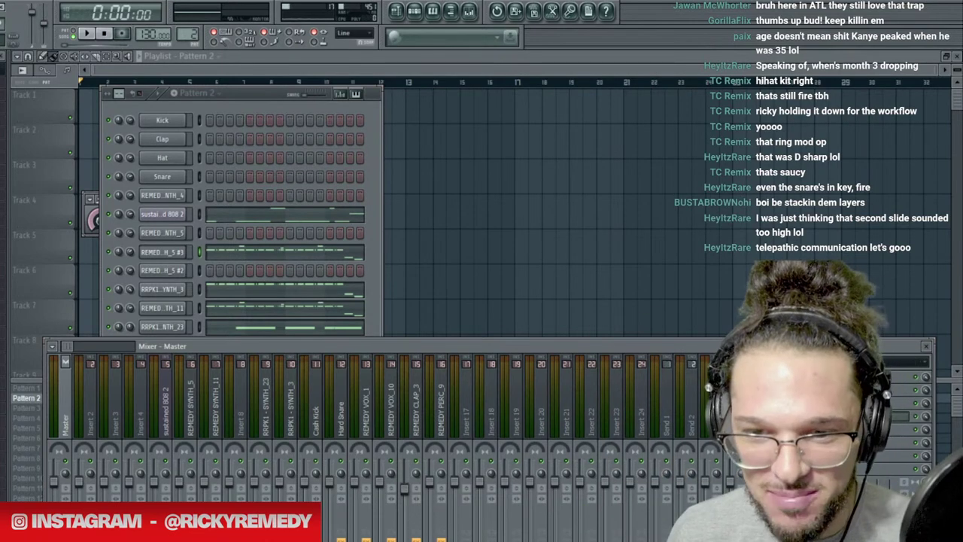
Clone the Cash Kick channel and shorten the copy's sample.
left_click(260, 94)
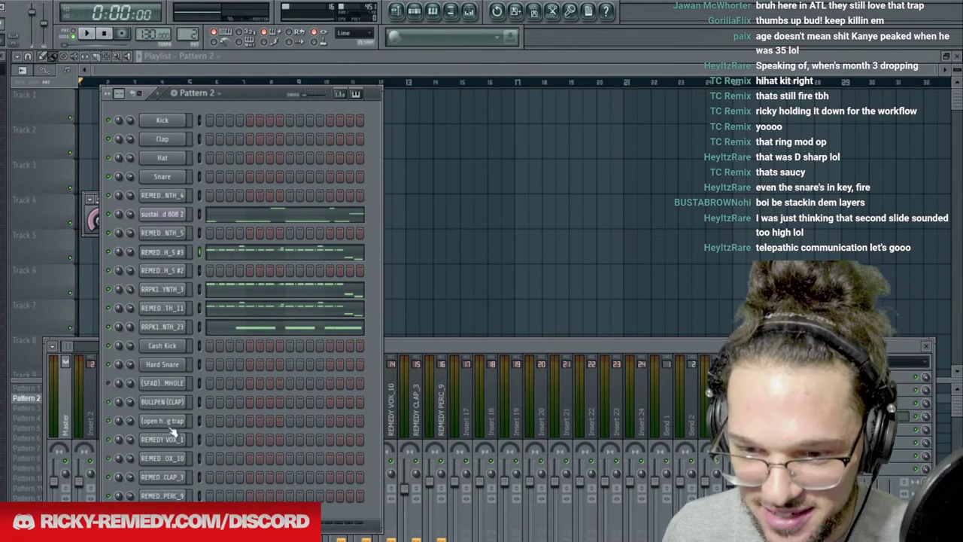
left_click(179, 349)
right_click(177, 348)
left_click(212, 497)
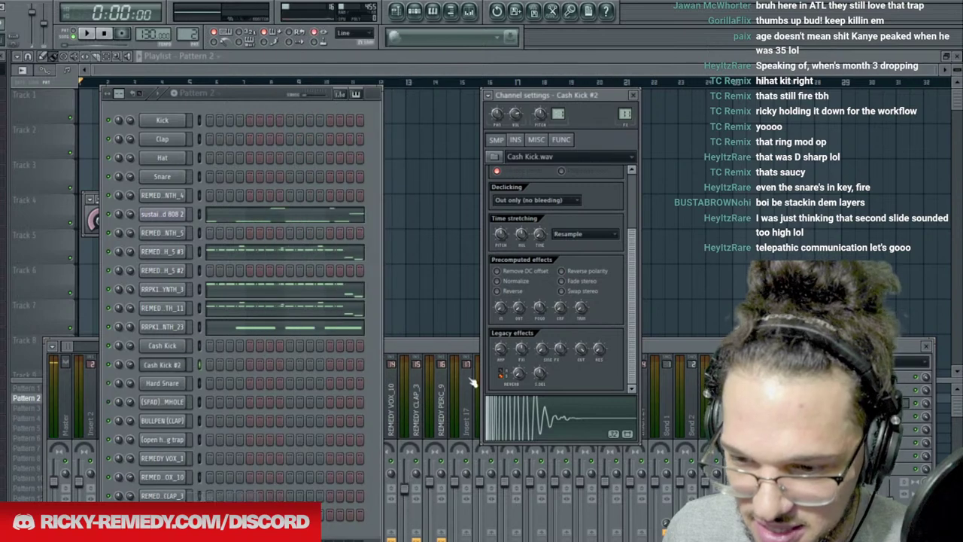
left_click_drag(520, 309, 545, 257)
Add a Fruity Peak Controller to the cloned kick's mixer track 17.
key("F9")
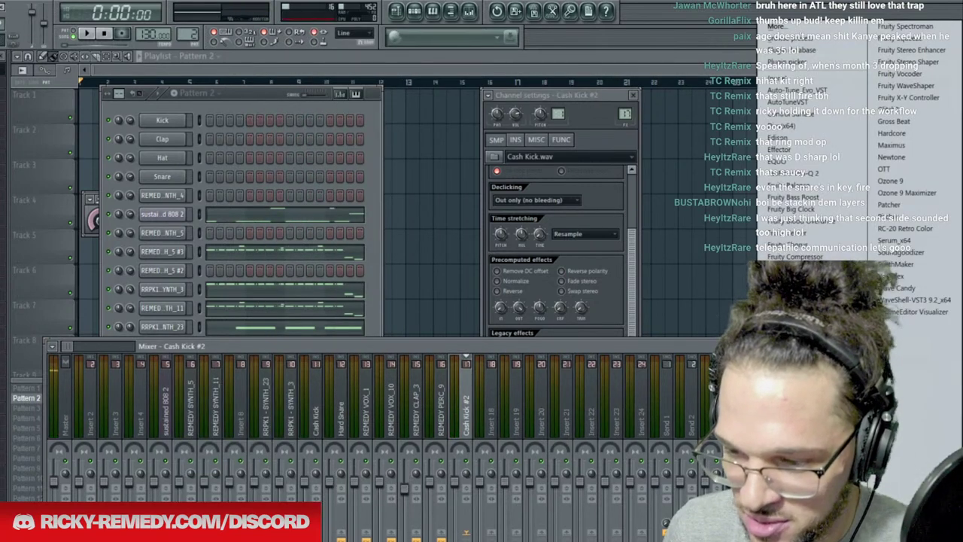
left_click(518, 118)
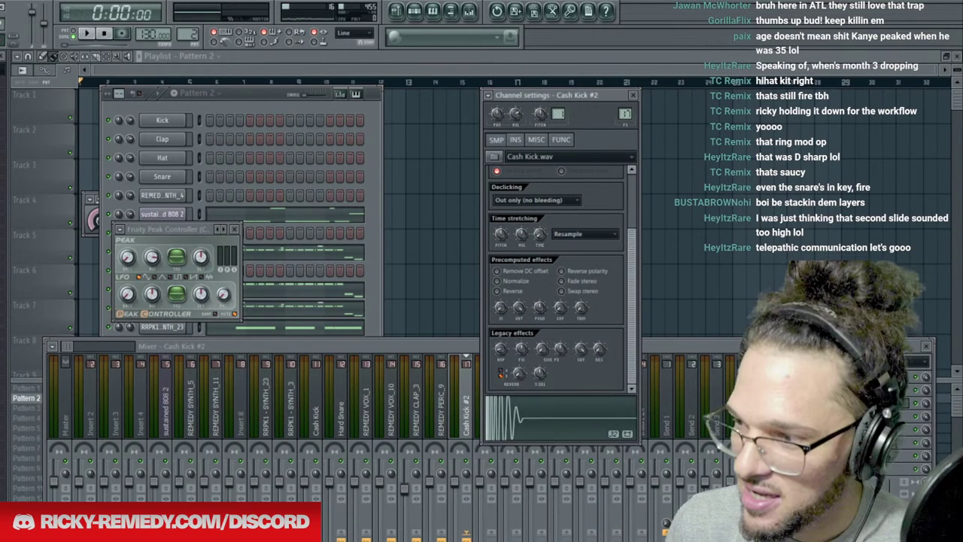
Switch to the empty Pattern 8 and audition Cash Kick against its shortened clone.
left_click(239, 91)
scroll(185, 33, "up", 4)
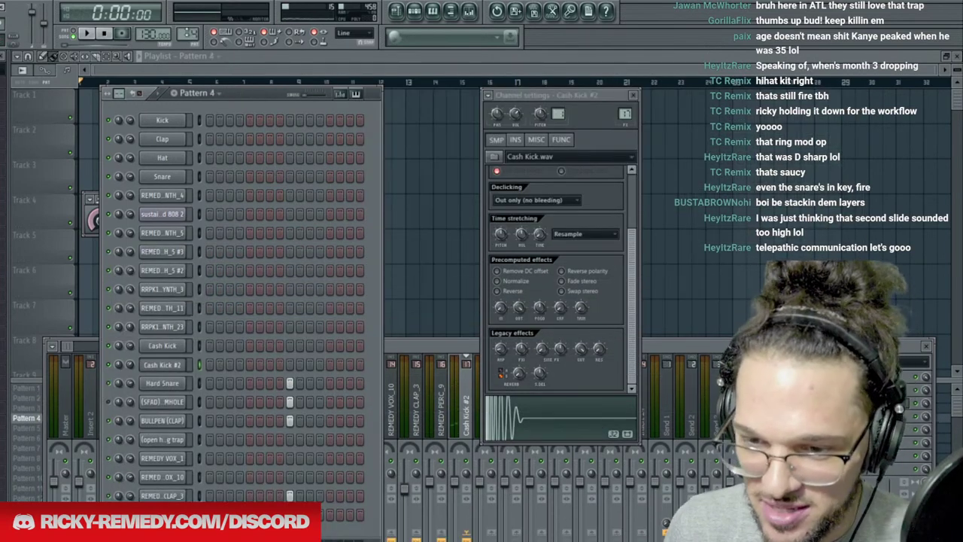
key("KP_Add")
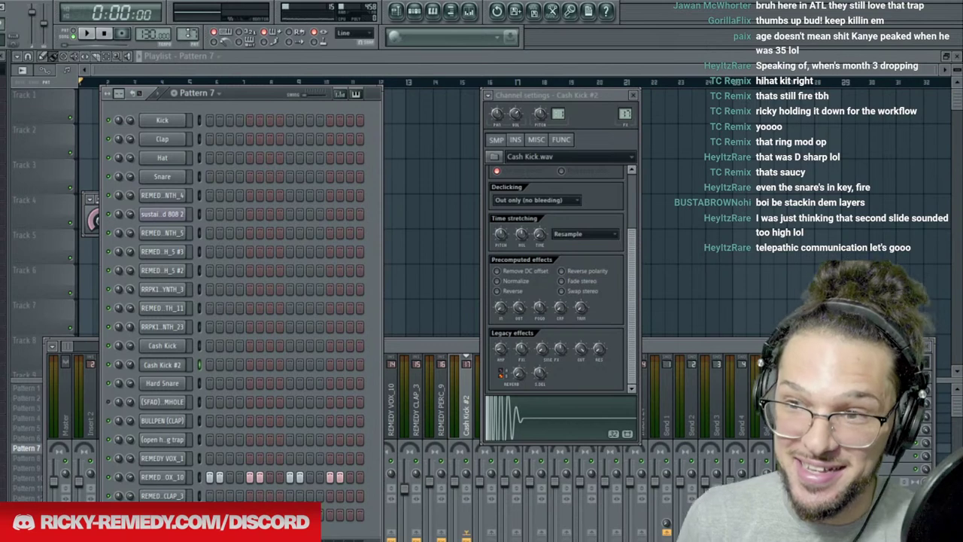
key("KP_Add")
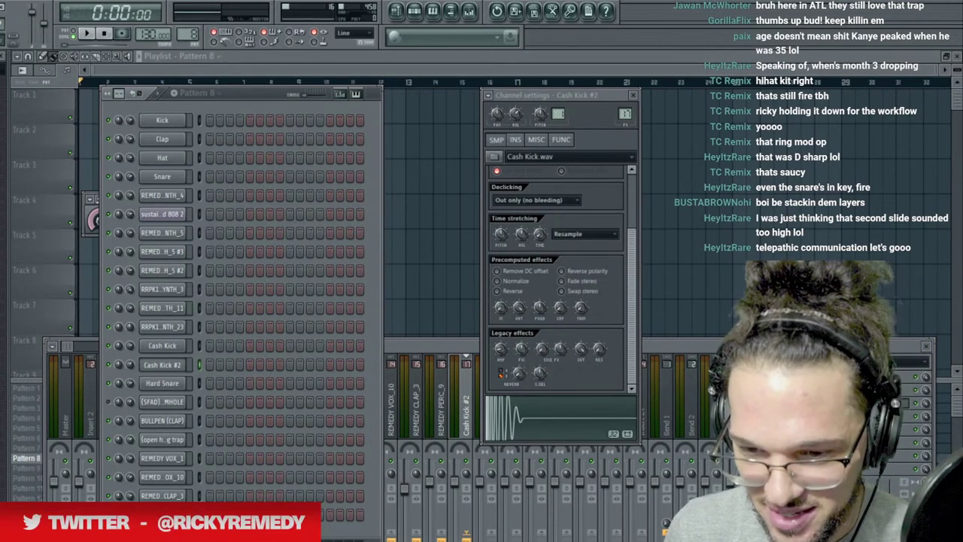
left_click(176, 349)
left_click(177, 366)
left_click(176, 349)
left_click(177, 366)
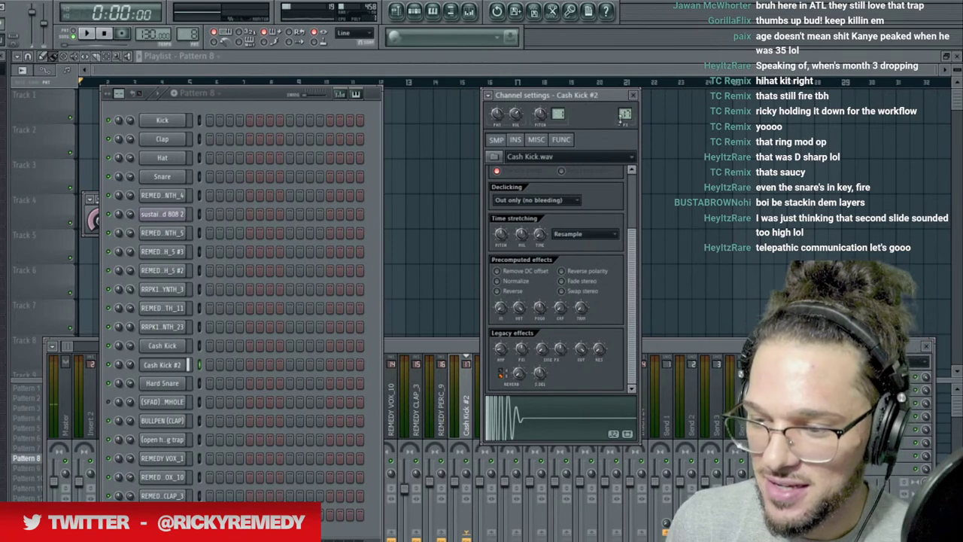
Open the cloned kick's Fruity Peak Controller and adjust its peak settings during playback.
key("F9")
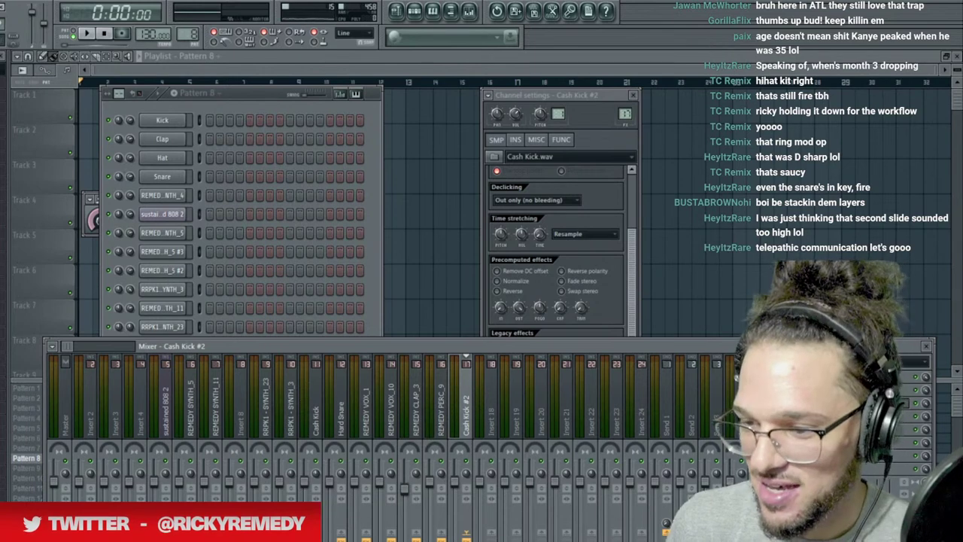
left_click(117, 224)
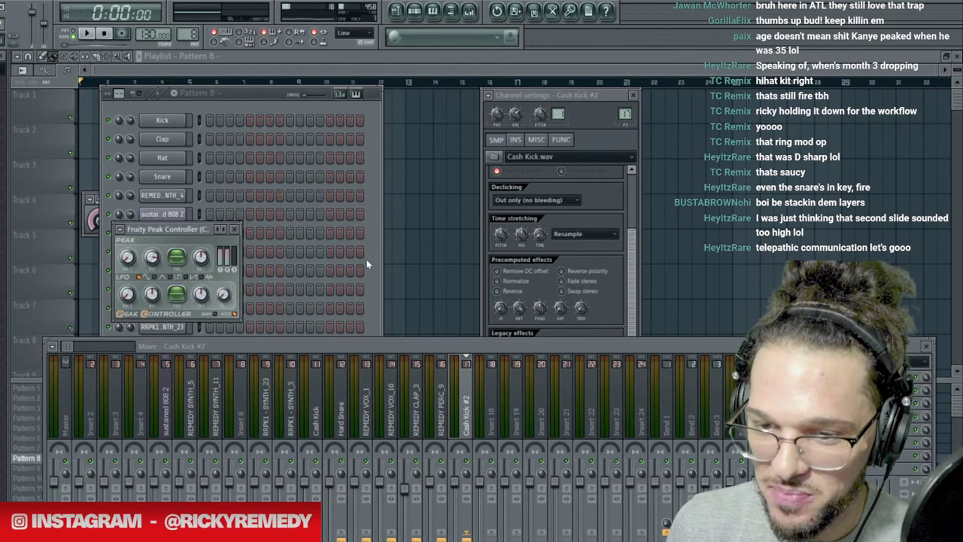
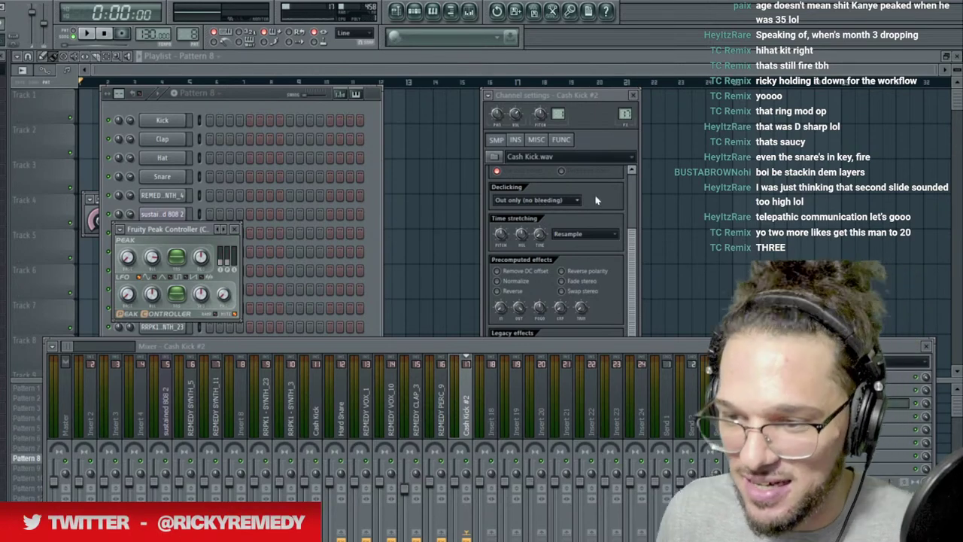
key("space")
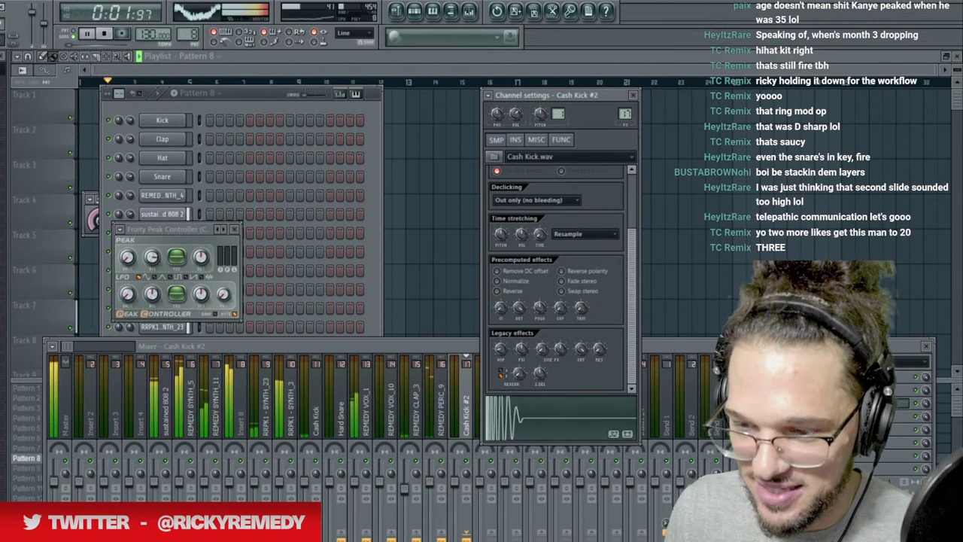
key("F9")
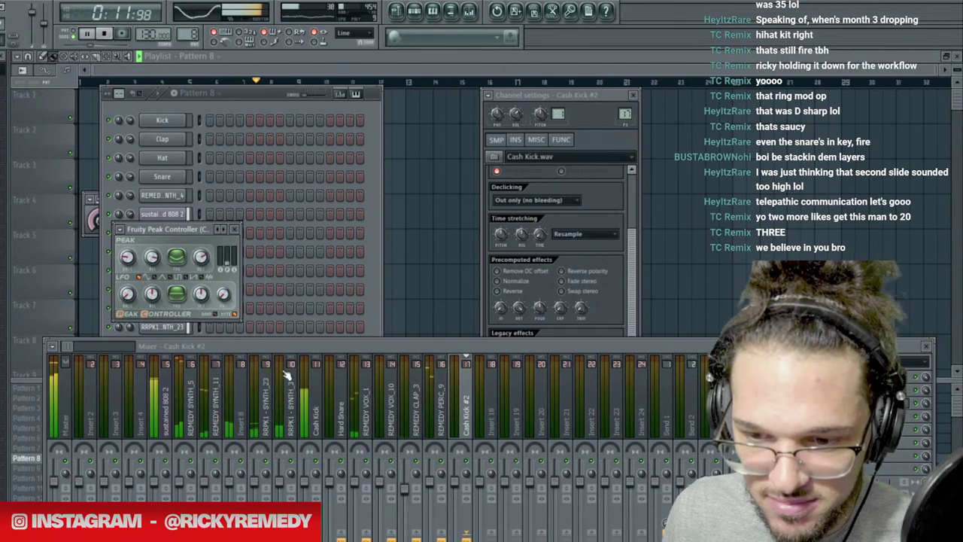
Link the Fruity Balance volume on Insert 8 to the cloned kick's Peak Controller and play the beat.
left_click(240, 360)
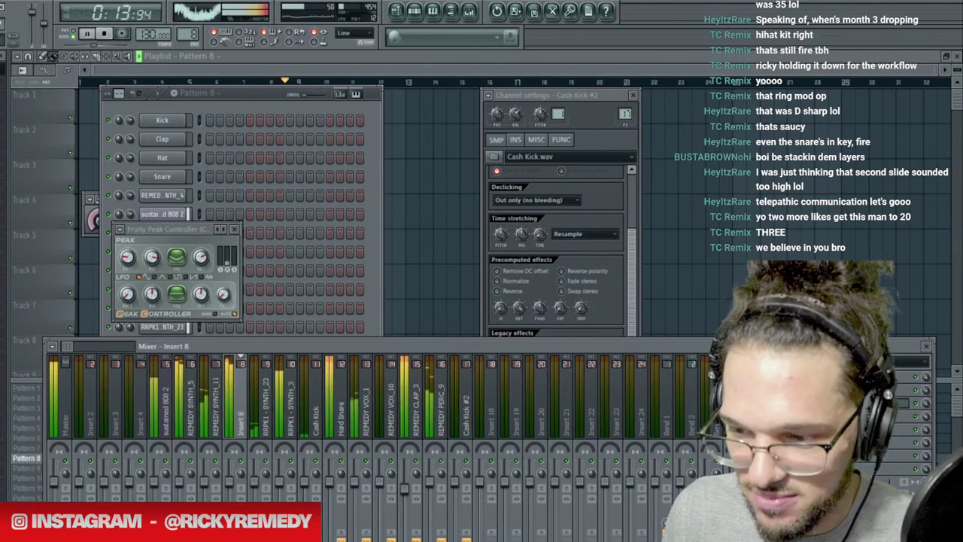
left_click(876, 376)
key("space")
right_click(203, 224)
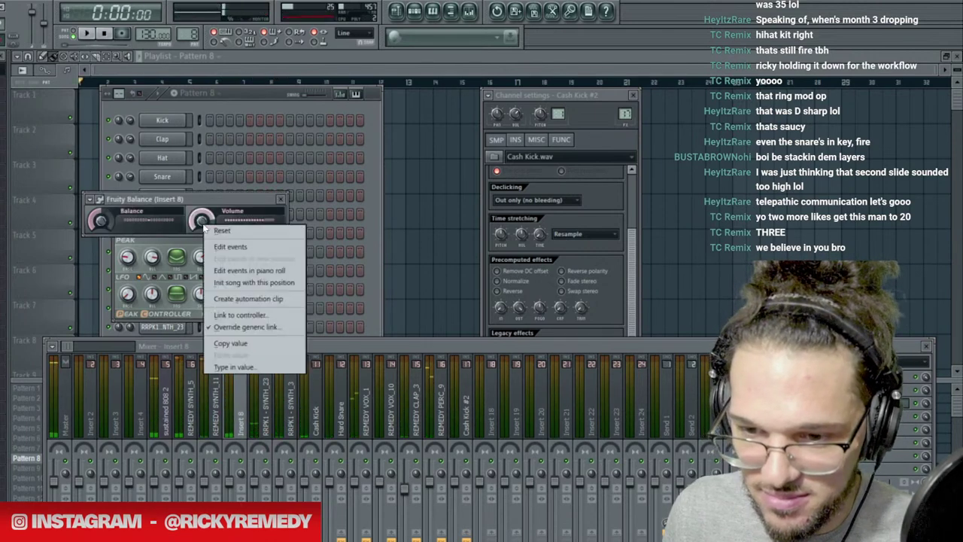
left_click(245, 316)
left_click(389, 310)
left_click(380, 339)
left_click(361, 344)
left_click(343, 366)
left_click(425, 407)
key("space")
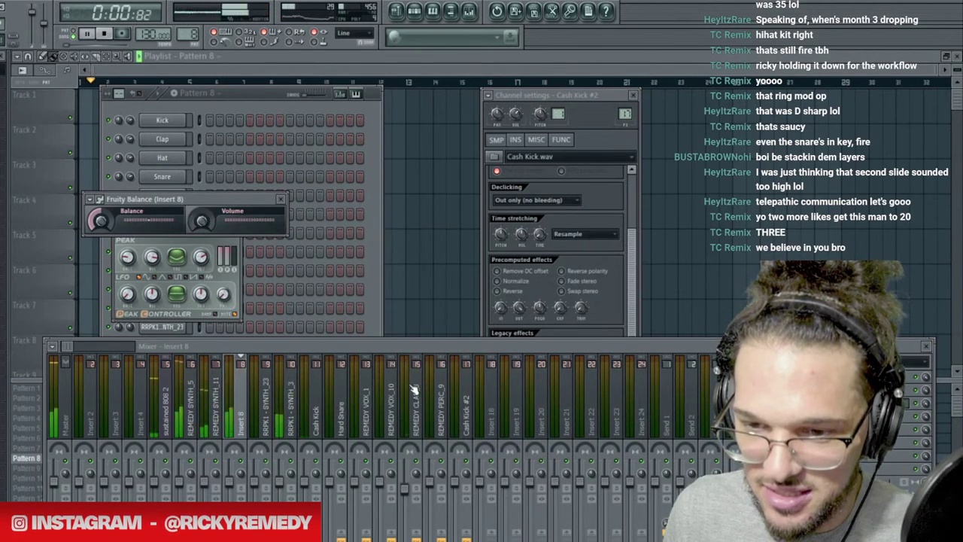
Paste the Cash Kick steps of Pattern 3 into the Cash Kick #2 channel and play the beat with the mixer open.
left_click(249, 98)
left_click(369, 73)
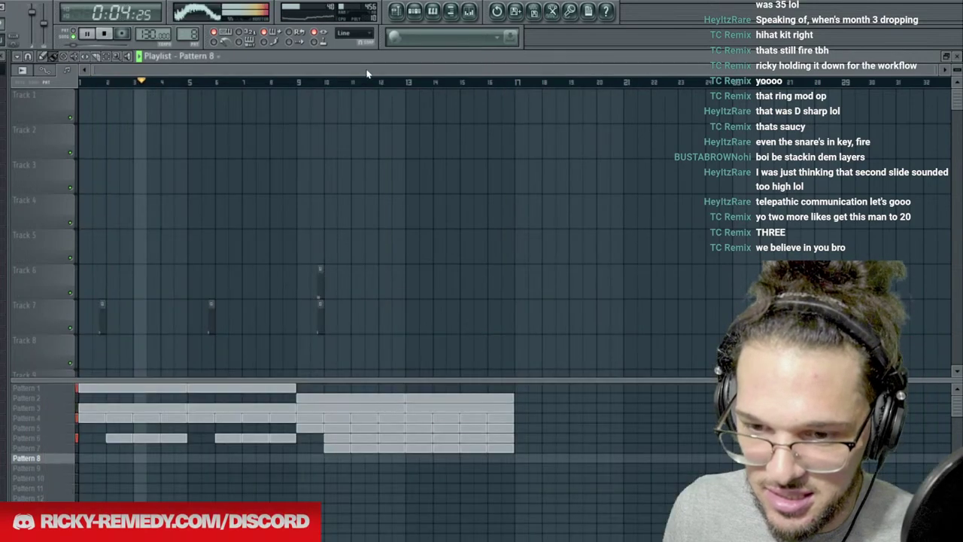
left_click(83, 394)
key("space")
left_click(415, 12)
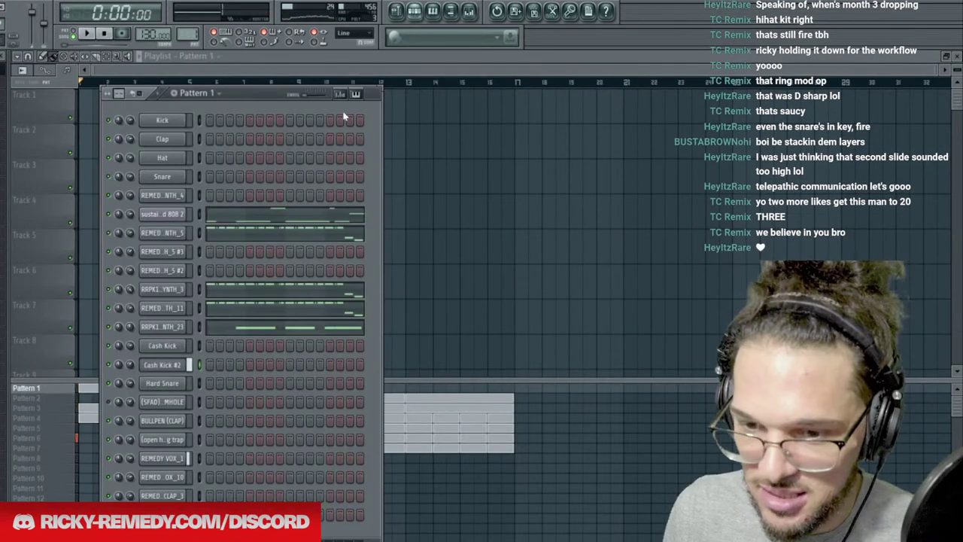
key("KP_Add")
key("KP_Add")
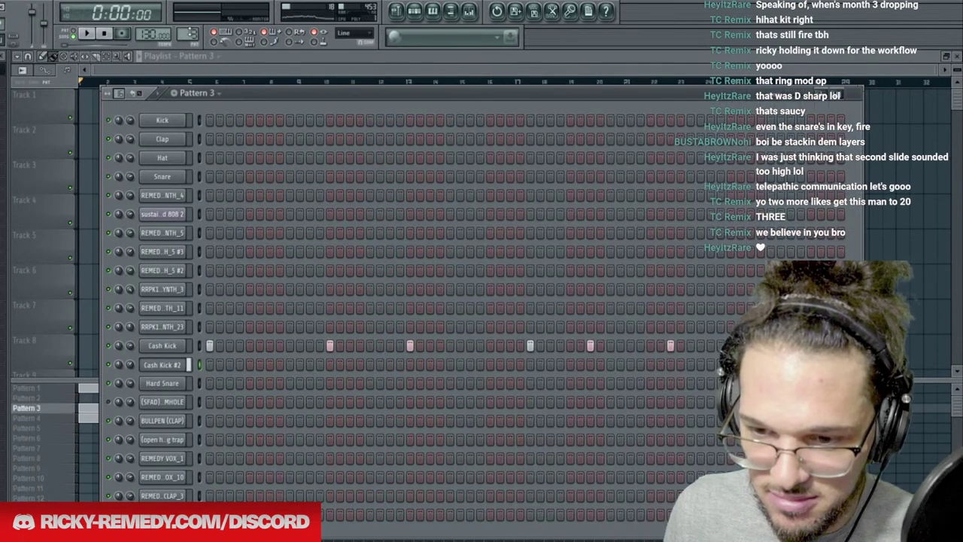
left_click(199, 364)
key("ctrl+v")
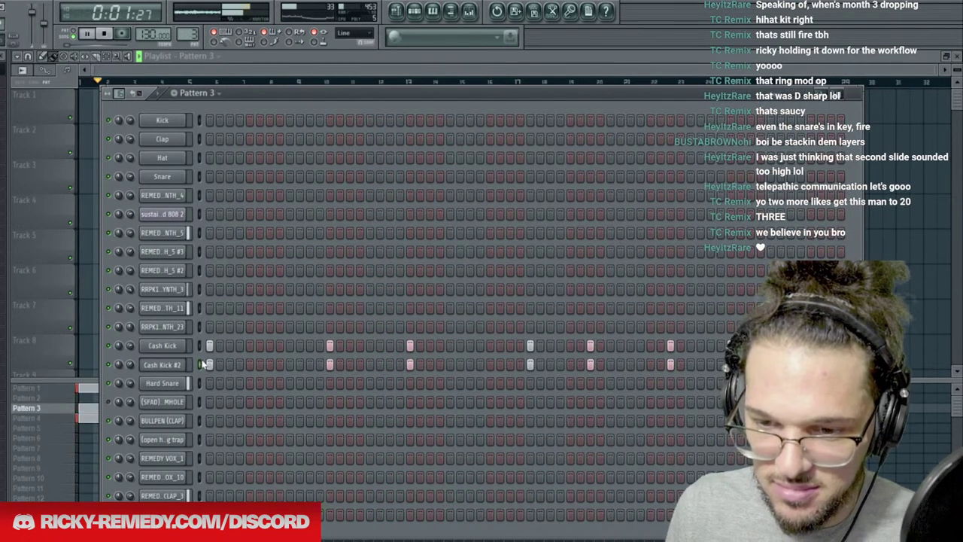
left_click(471, 12)
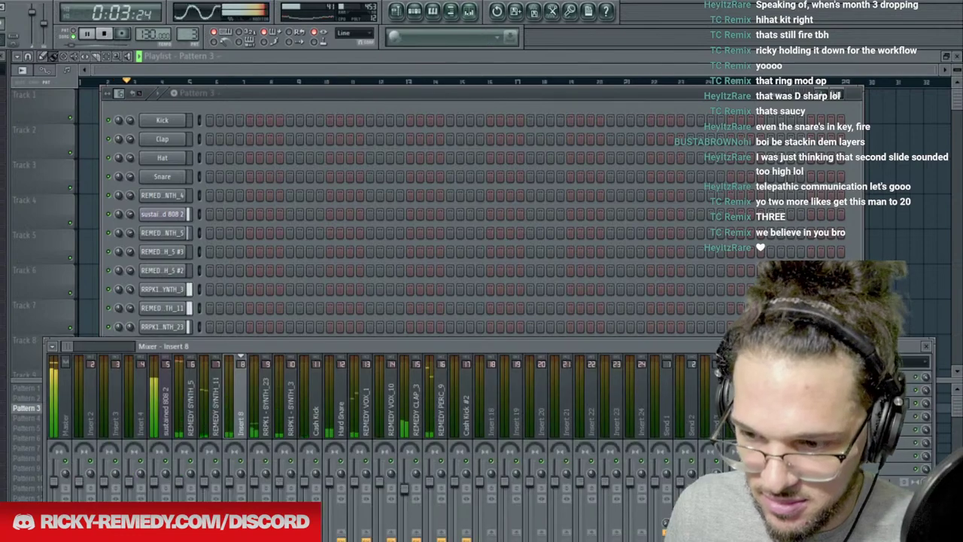
Play the song from the start and return to the playlist view.
left_click(486, 98)
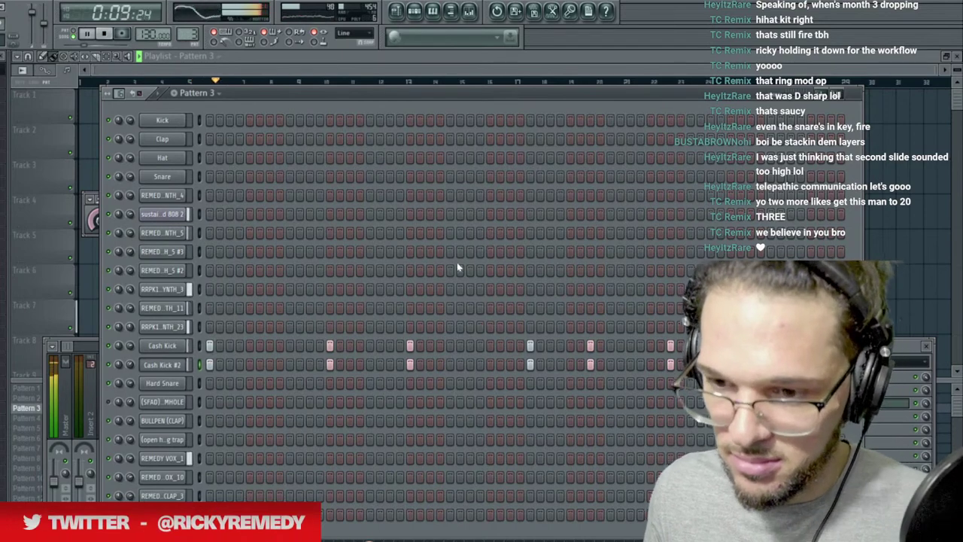
key("space")
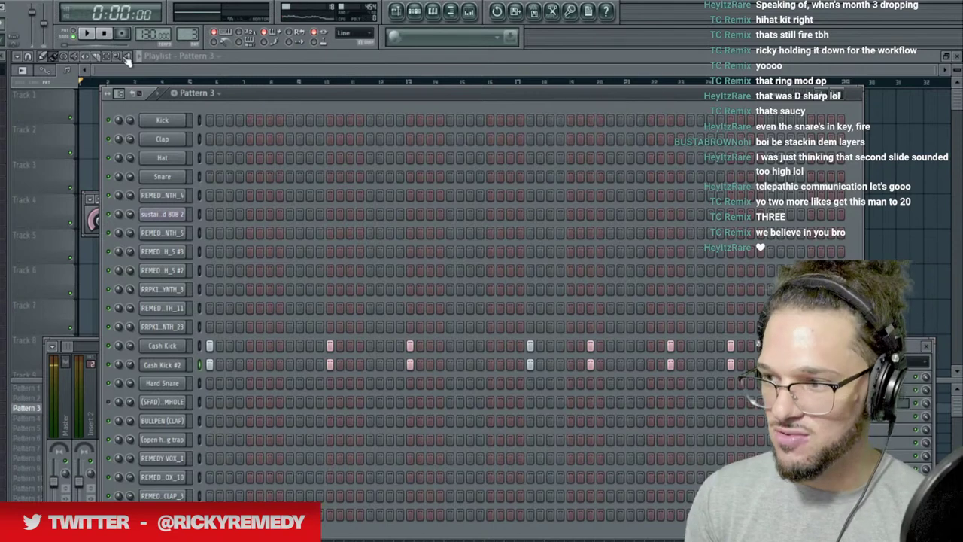
key("space")
key("F6")
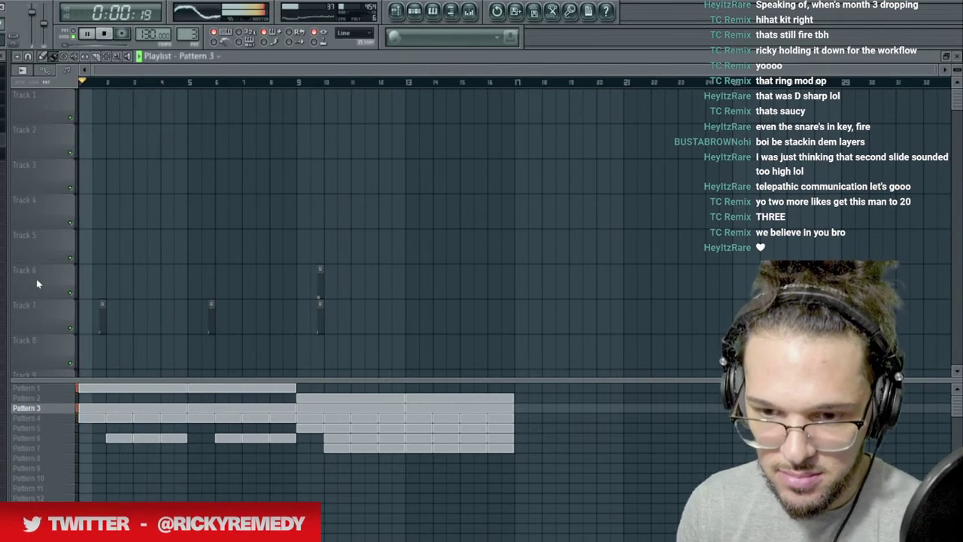
Open the sustained 808 2 notes of Pattern 1 for editing.
left_click(63, 390)
left_click(417, 14)
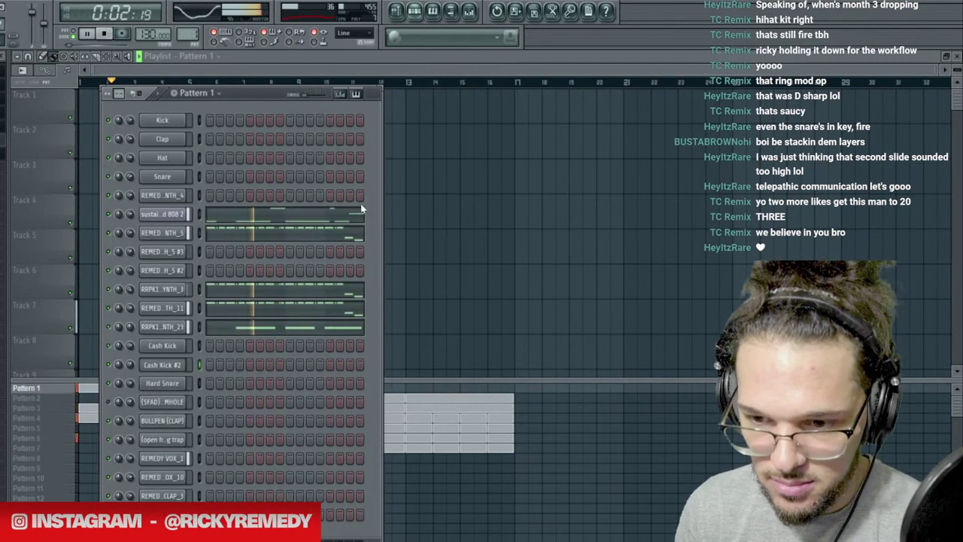
left_click(329, 214)
key("space")
Try a shorter D3 note before bar 3 in the 808 line and play it.
left_click_drag(609, 231, 576, 228)
key("space")
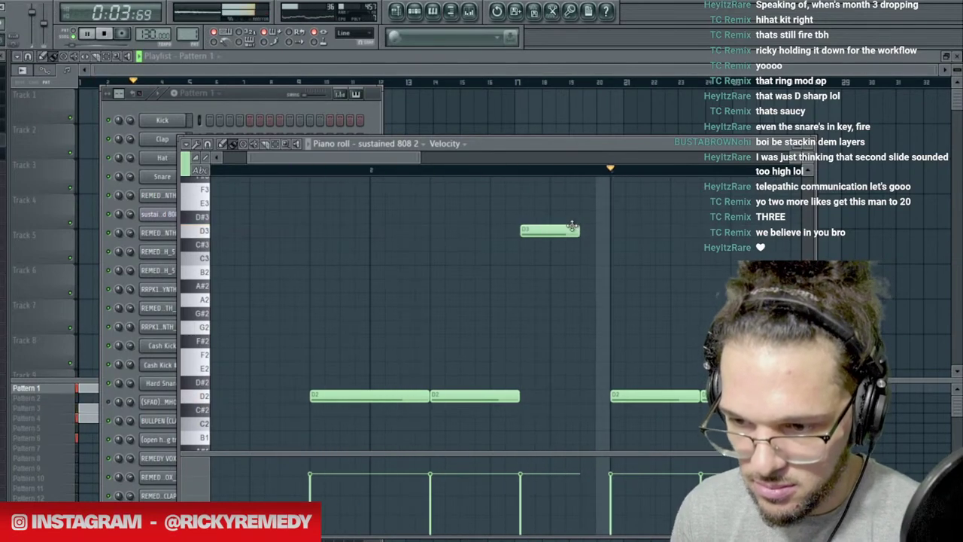
left_click_drag(573, 228, 609, 230)
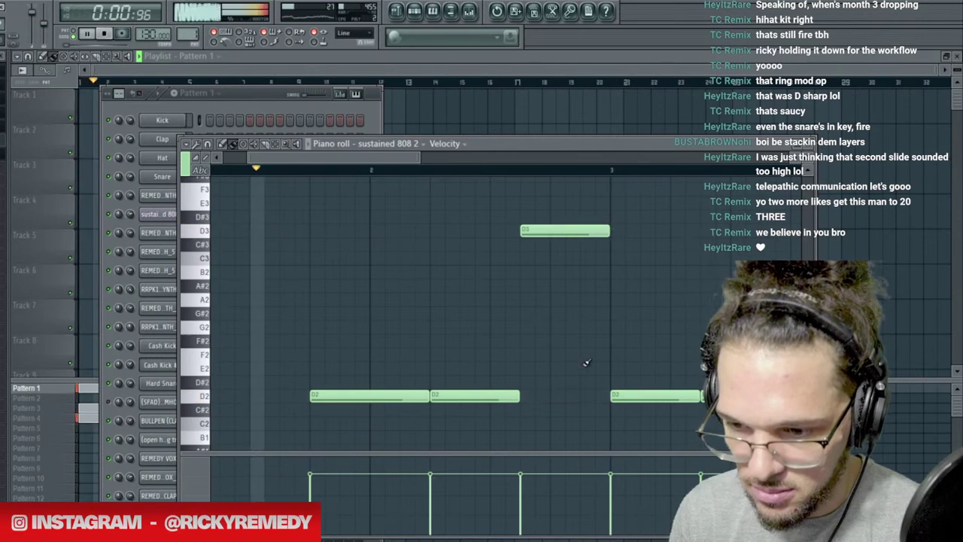
Add a D2 slide note beneath the D3 note, ending at bar 3 of the 808 line, and play the result.
left_click(550, 396)
key("space")
key("ctrl+z")
left_click_drag(640, 394, 586, 397)
double_click(588, 400)
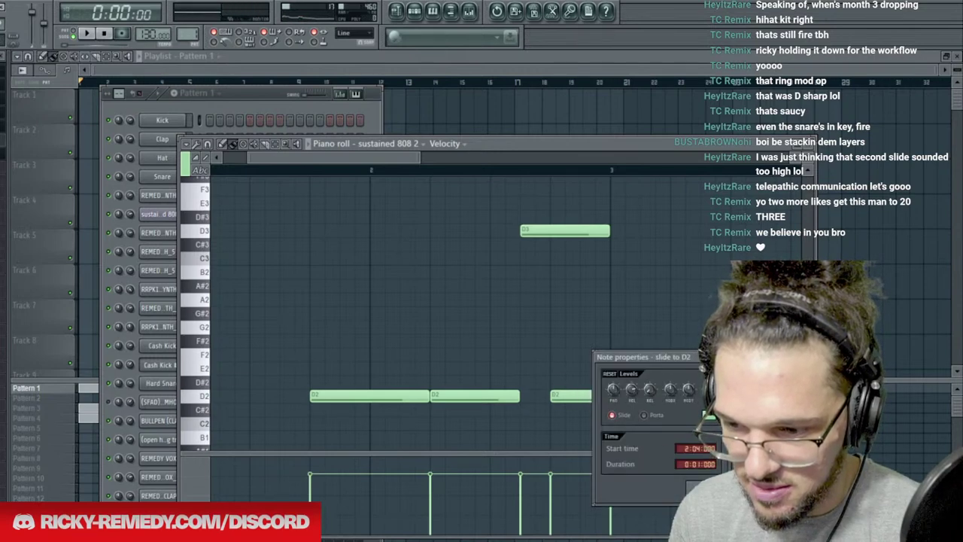
key("Escape")
key("space")
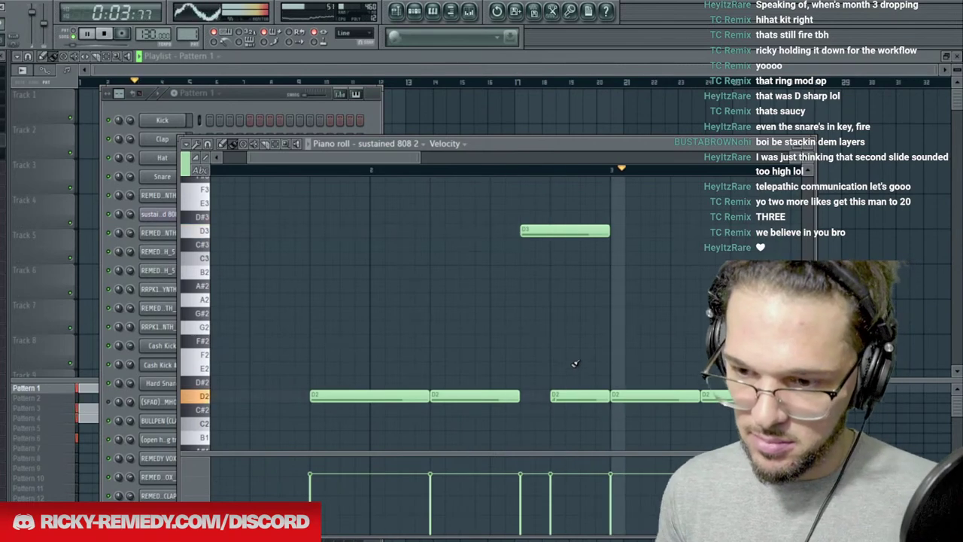
Shorten the A2 note near the end of bar 4 in the 808 line and audition that section.
scroll(603, 172, "down", 3)
scroll(605, 174, "up", 3)
key("space")
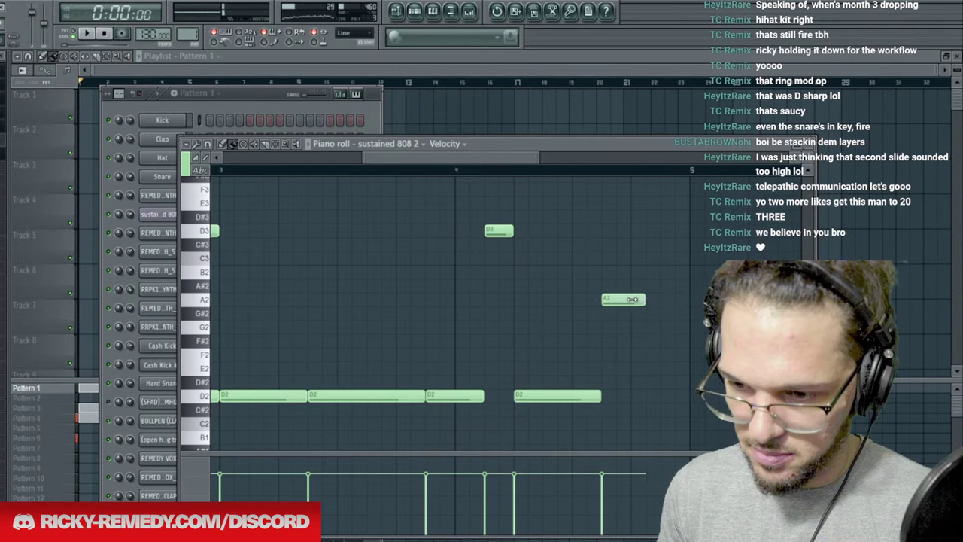
left_click(534, 171)
key("space")
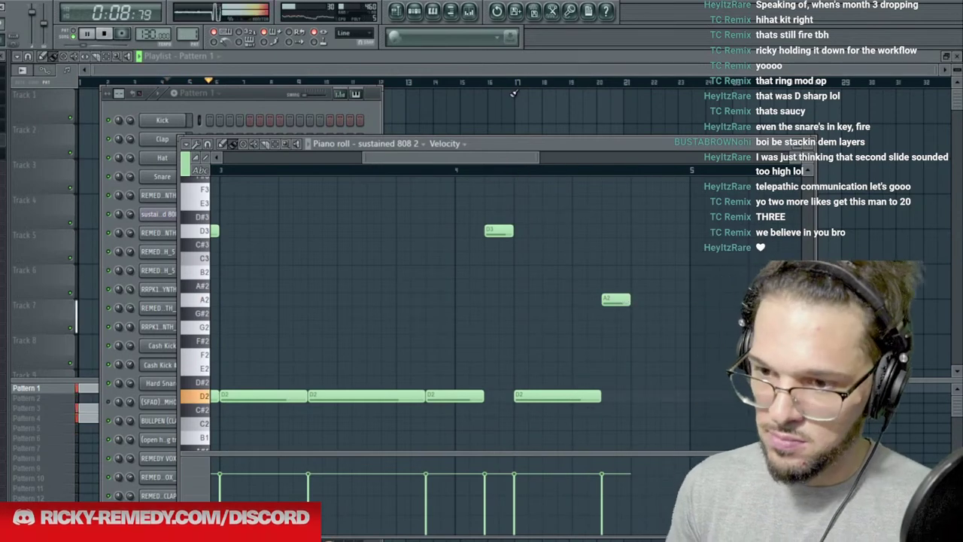
Clone Pattern 1 in the playlist and replace its clip at bars 5–8 with the clone.
key("F5")
left_click(45, 457)
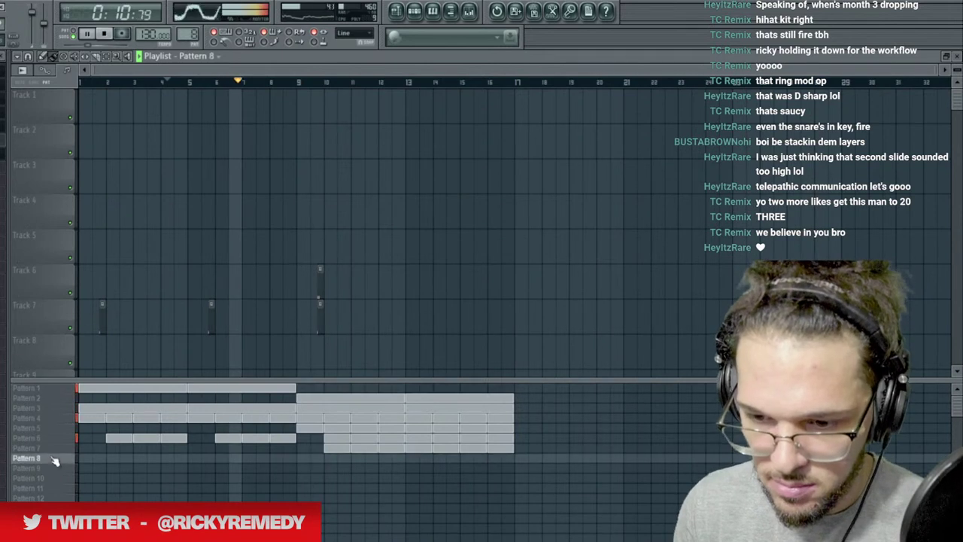
key("space")
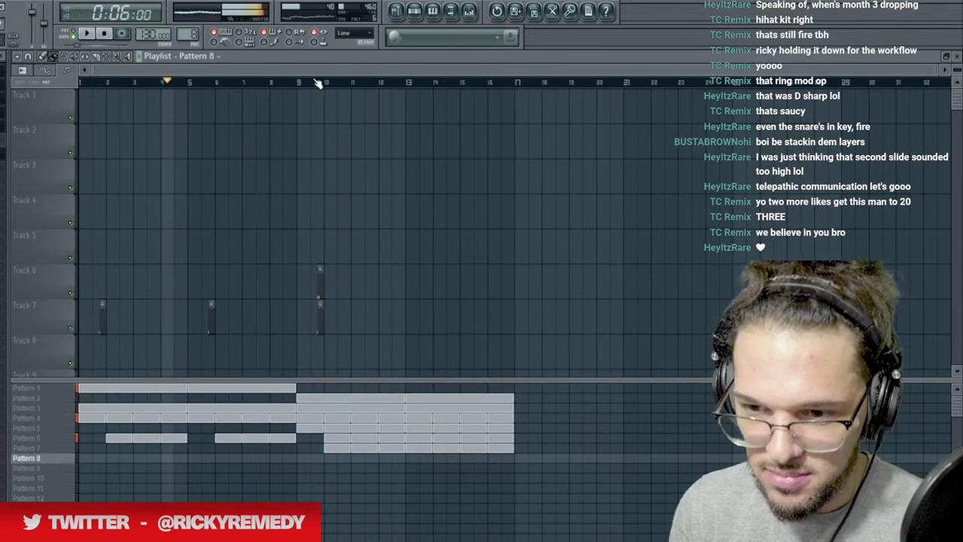
left_click(61, 388)
right_click(63, 387)
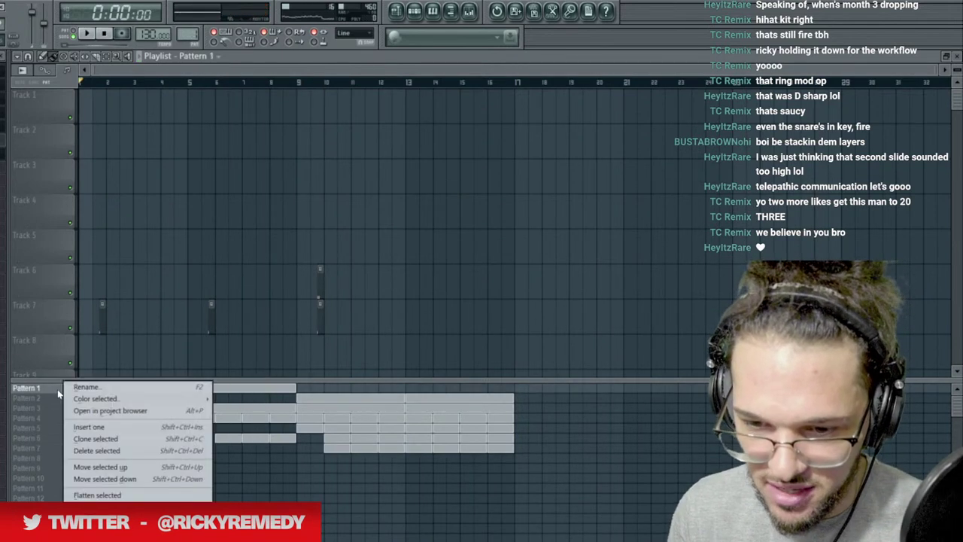
left_click(90, 426)
left_click(191, 397)
In Pattern 1's sustained 808 2 line, delete the D3 and D2 slide notes before bar 3 and lengthen the preceding D2 note.
key("space")
left_click(66, 386)
left_click(432, 10)
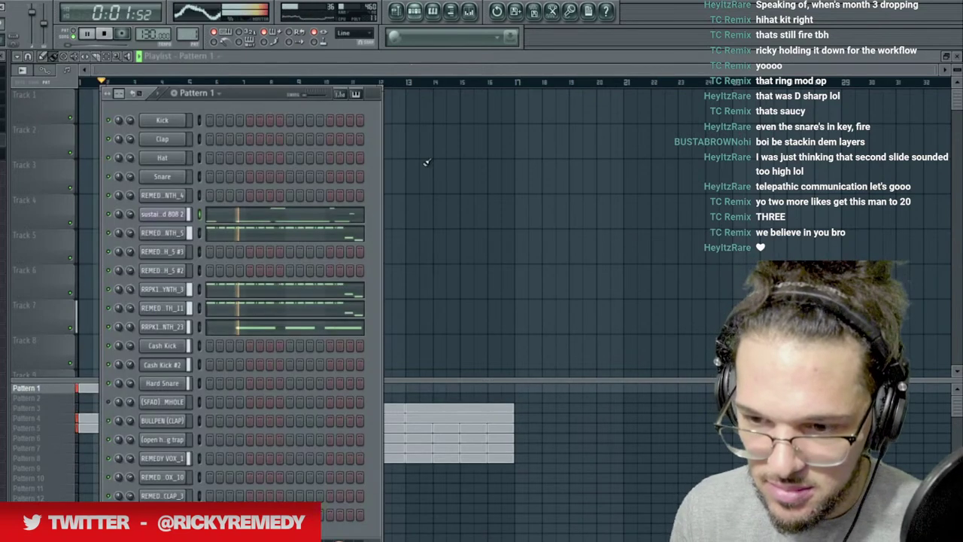
key("space")
left_click(312, 218)
key("space")
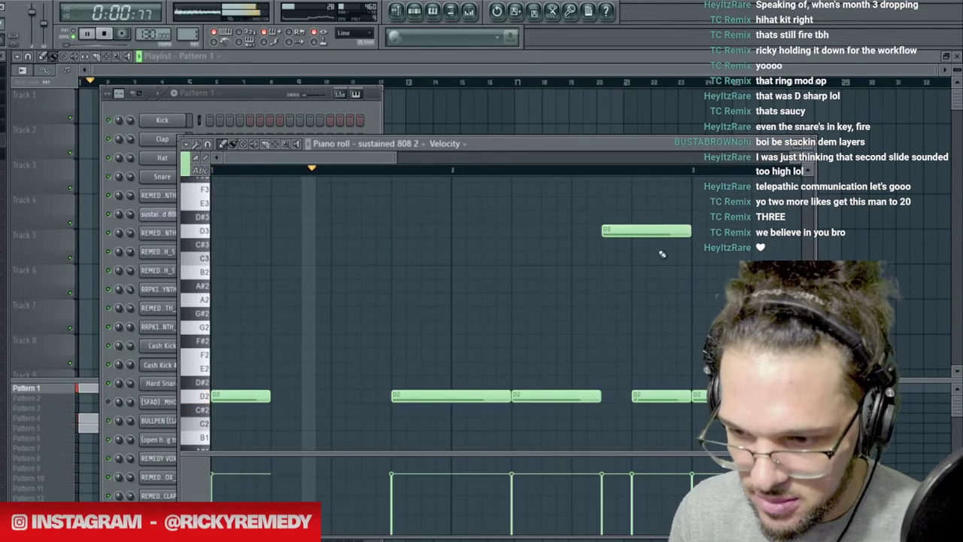
right_click(661, 231)
right_click(653, 397)
left_click_drag(594, 397, 572, 397)
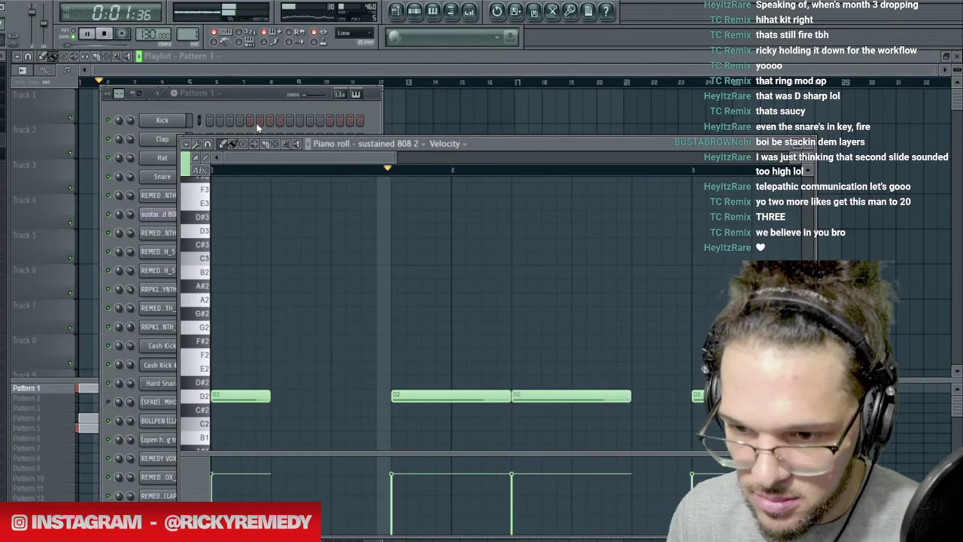
Check the two Cash Kick step rows of Pattern 4 during playback.
left_click(374, 72)
left_click(55, 419)
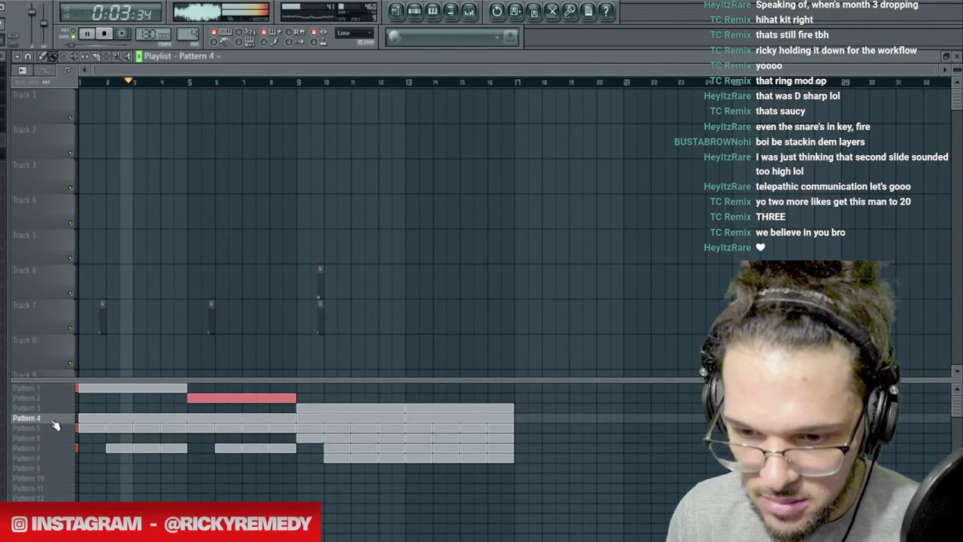
left_click(416, 11)
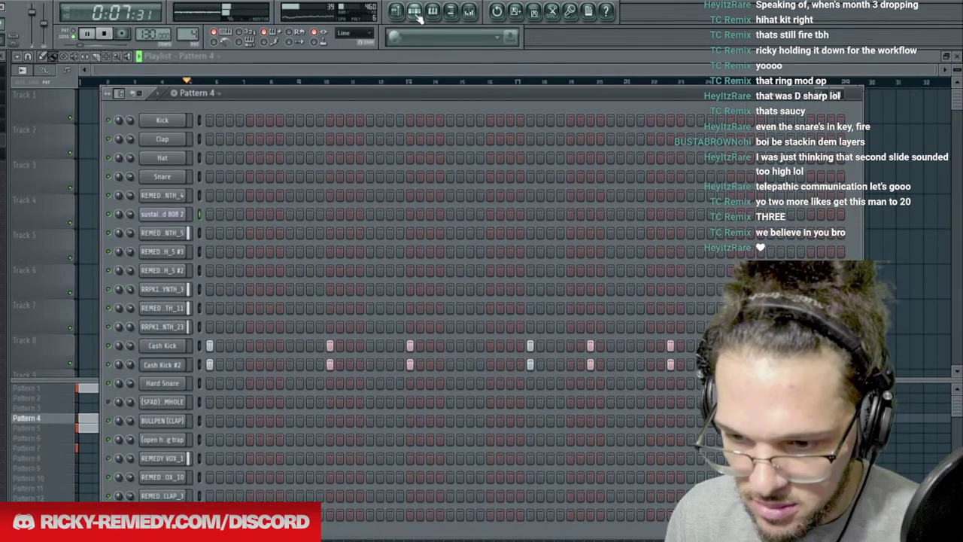
left_click(530, 69)
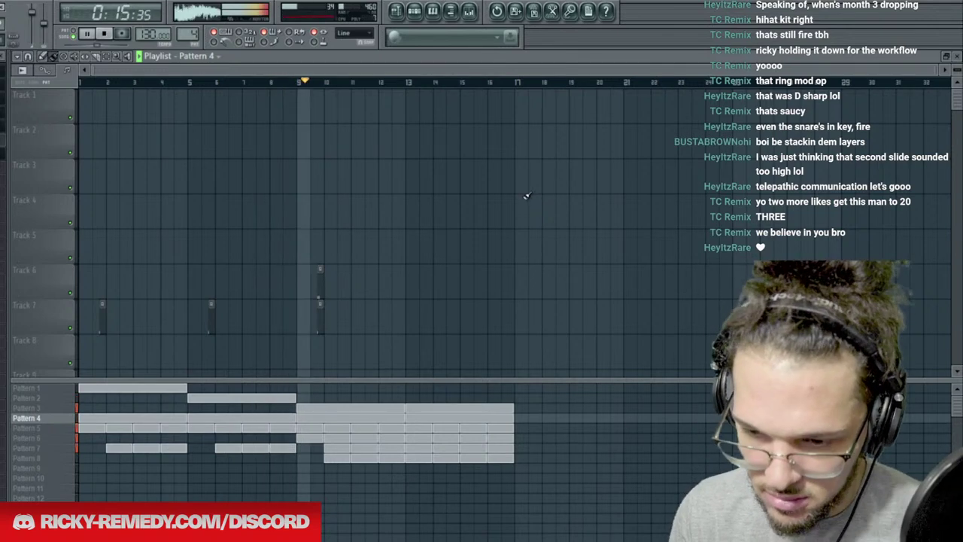
Review the channels of Pattern 2 and listen to the arrangement with the edited 808 lines.
left_click(58, 401)
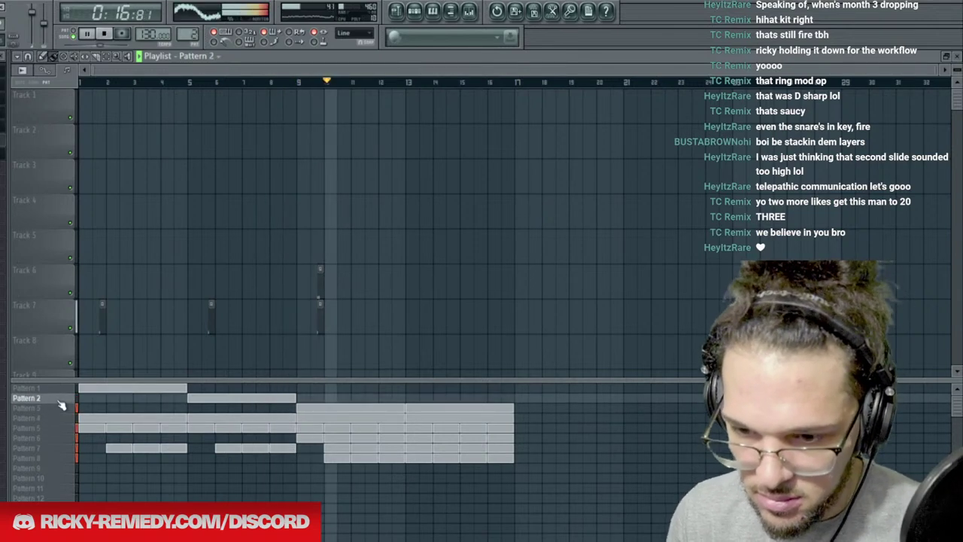
left_click(433, 10)
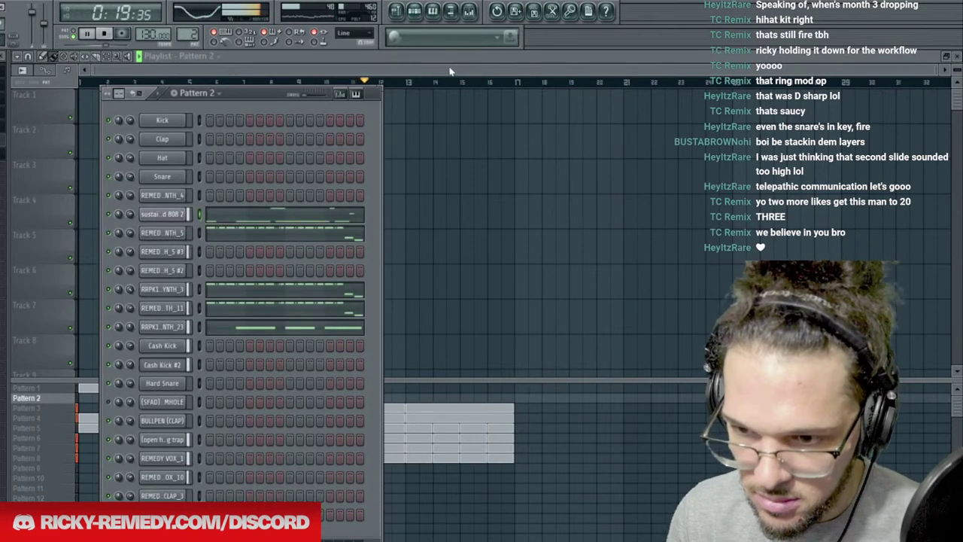
key("F6")
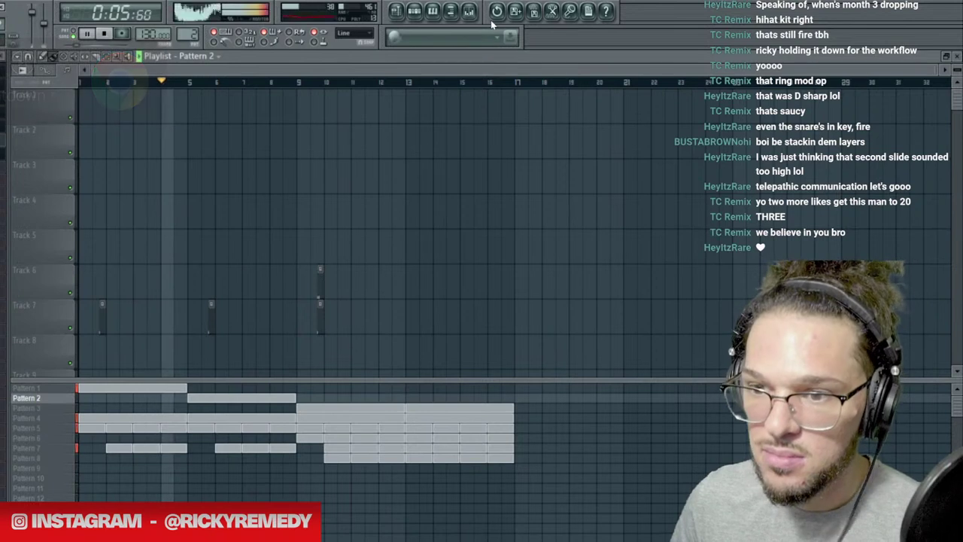
key("space")
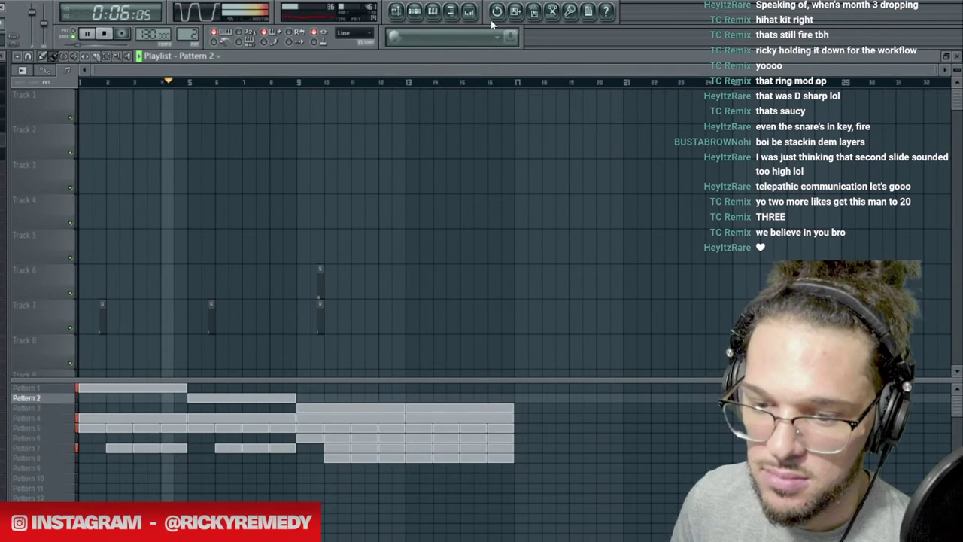
key("space")
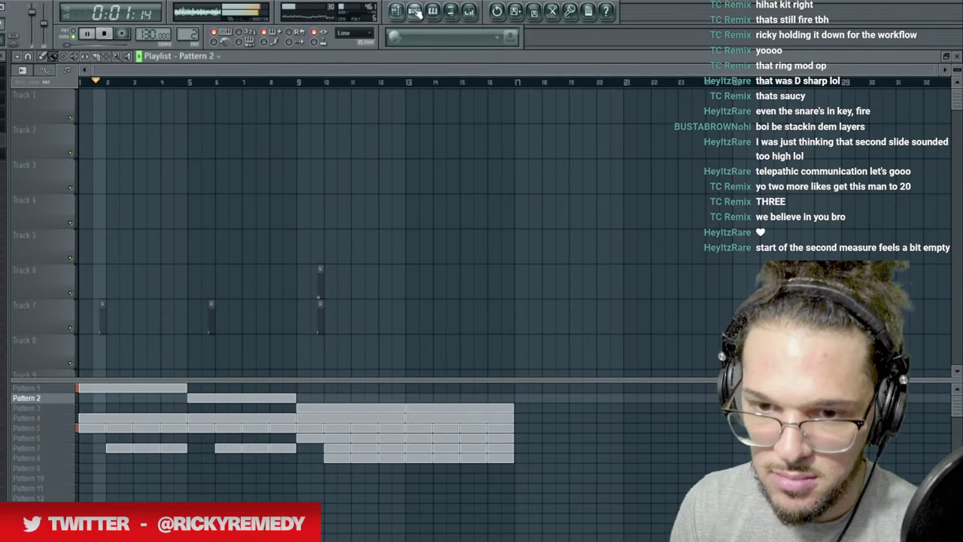
left_click(414, 12)
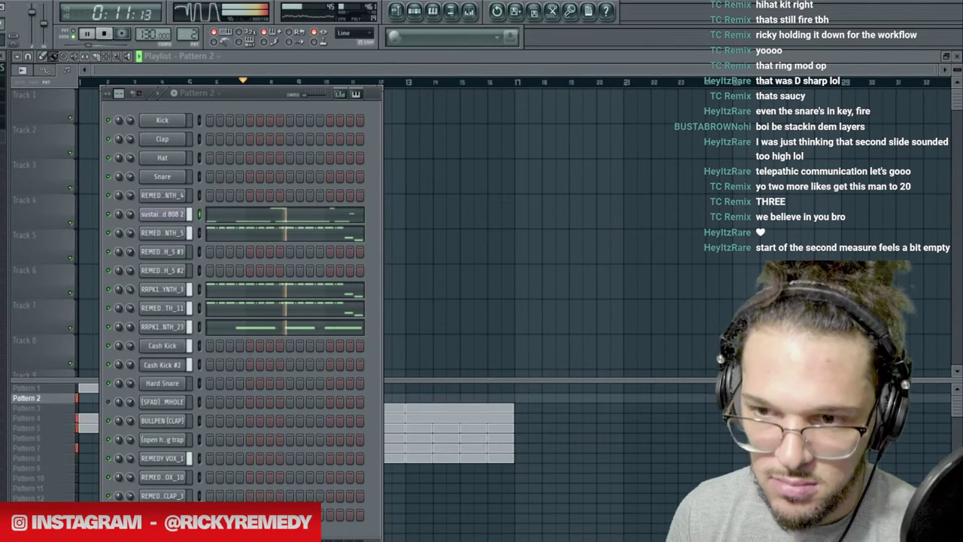
left_click(311, 84)
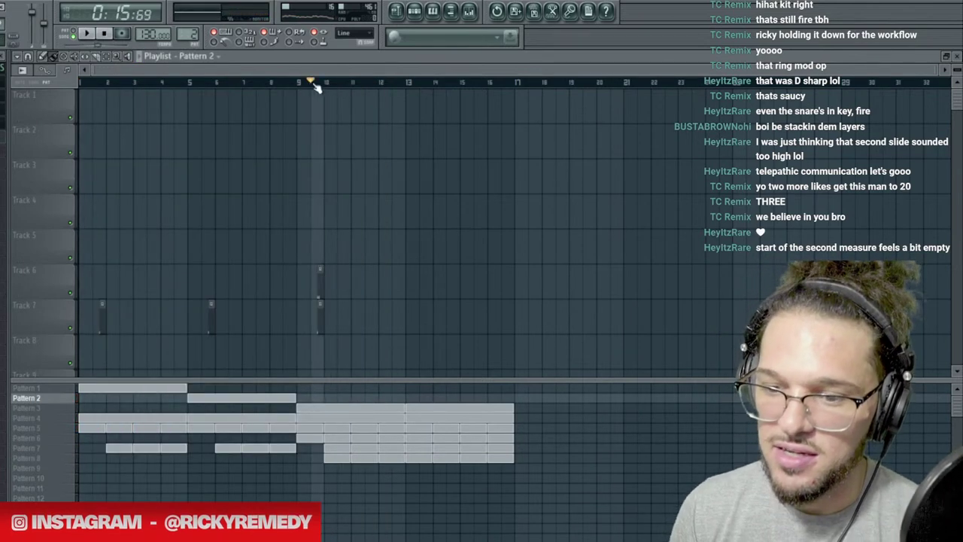
Play the arrangement from the section change at bar 9.
left_click(299, 84)
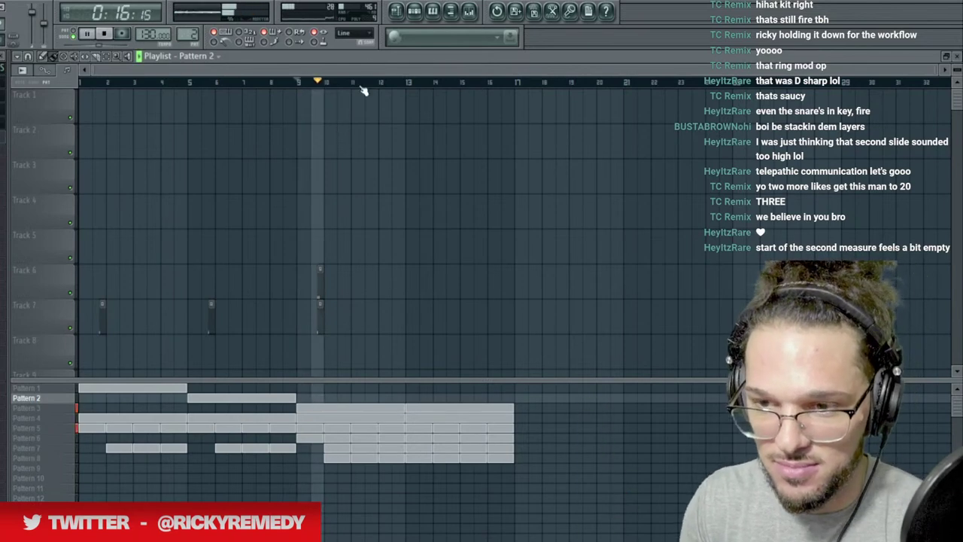
key("F6")
key("F6")
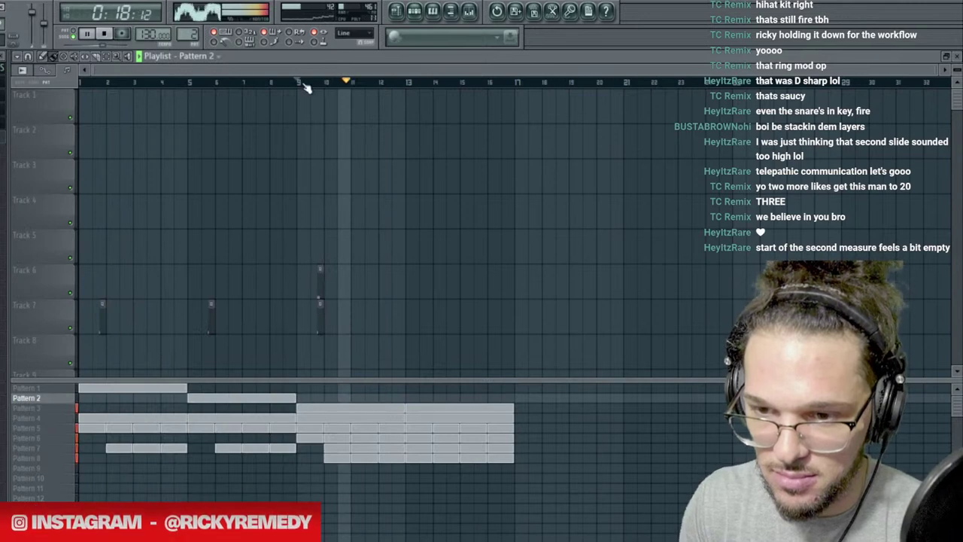
scroll(304, 85, "up", 4)
left_click(290, 83)
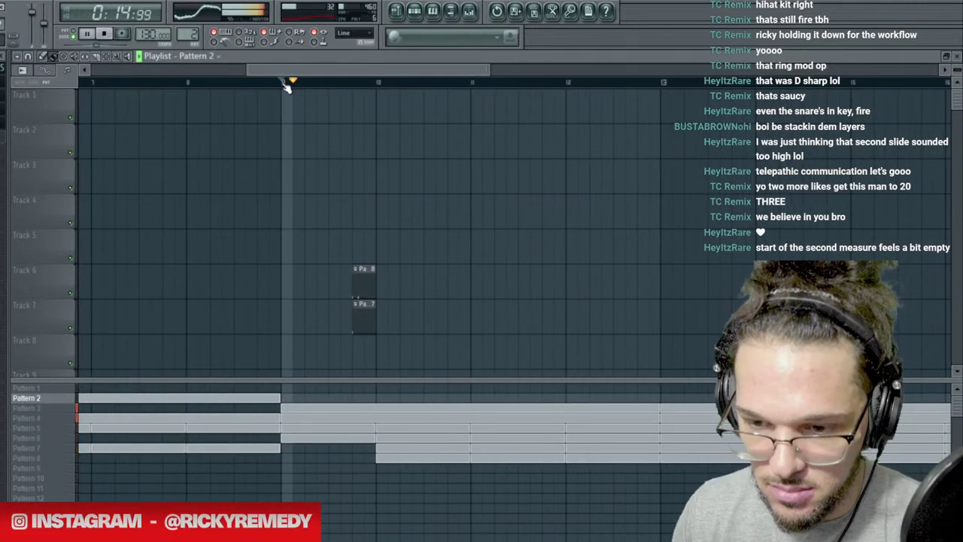
Stop playback and delete the first E5 note of REMEDY SYNTH_5 #3 in Pattern 3.
key("space")
scroll(286, 86, "up", 2)
left_click(47, 413)
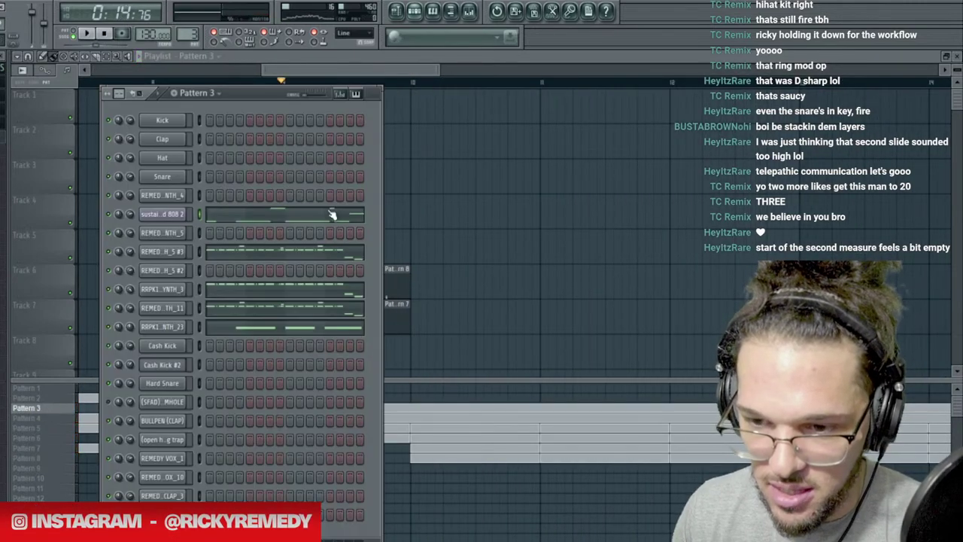
key("F6")
left_click(248, 256)
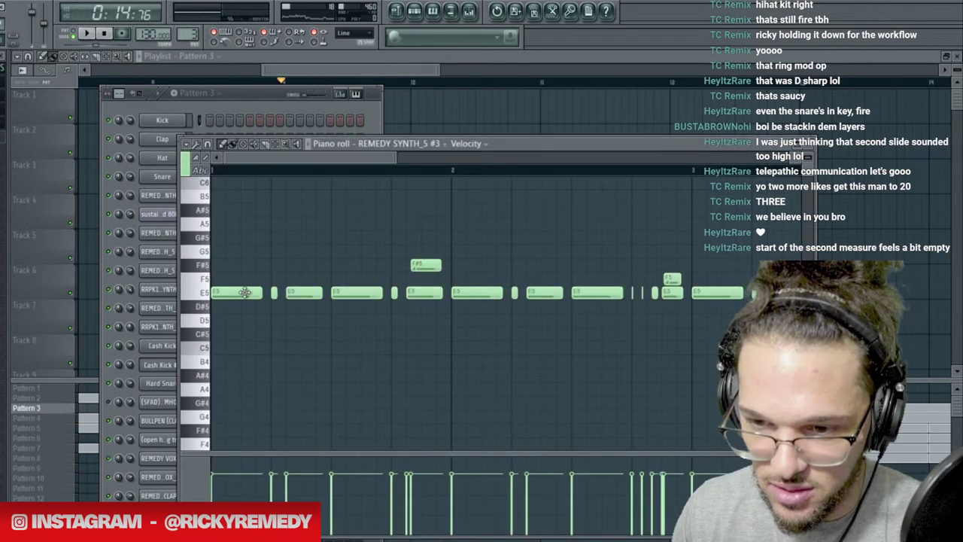
right_click(245, 295)
Delete the first A4 note of RRPK1 - SYNTH_3 in Pattern 3.
left_click(247, 88)
left_click(241, 295)
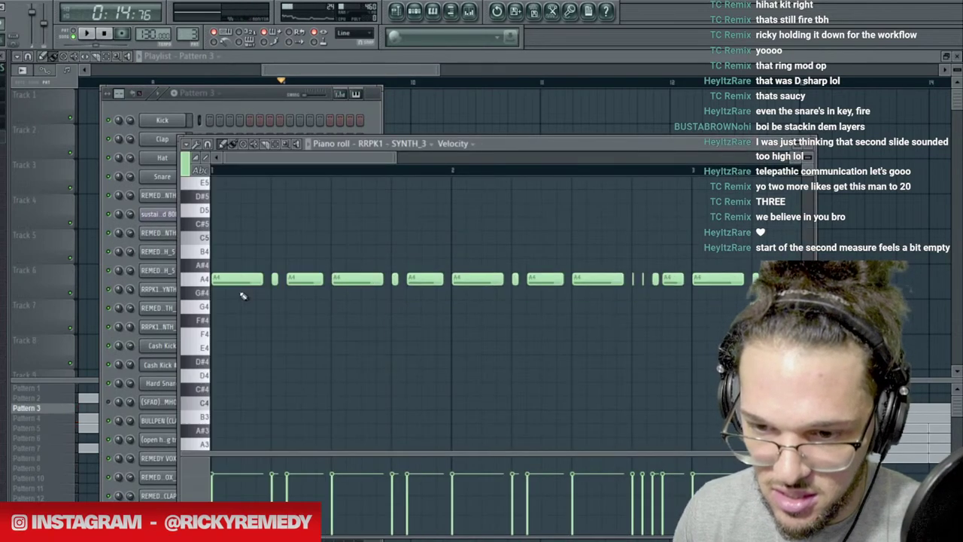
right_click(239, 279)
key("space")
Delete the first two D5 notes of REMEDY SYNTH_11 in Pattern 3 and play the section from bar 9.
left_click(243, 95)
key("space")
left_click(247, 304)
right_click(246, 292)
key("space")
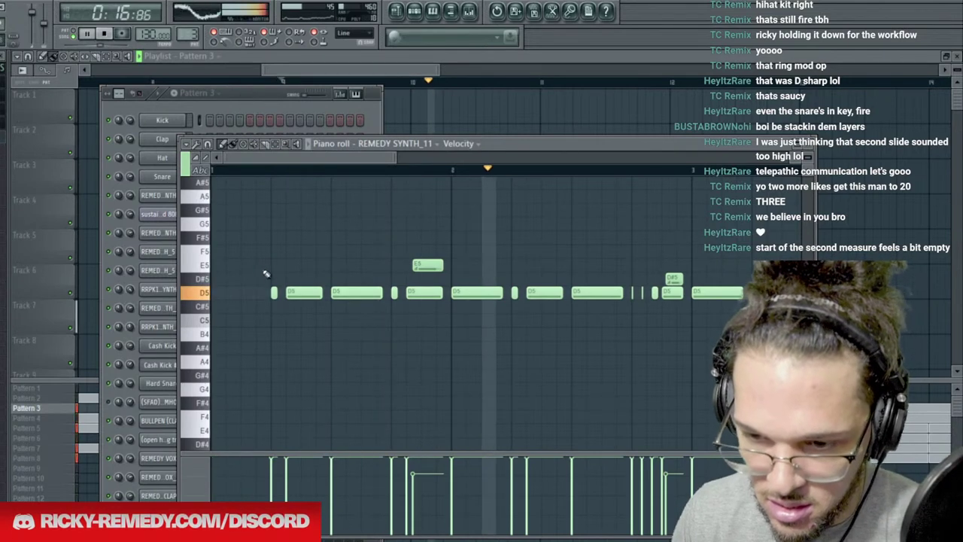
right_click(273, 292)
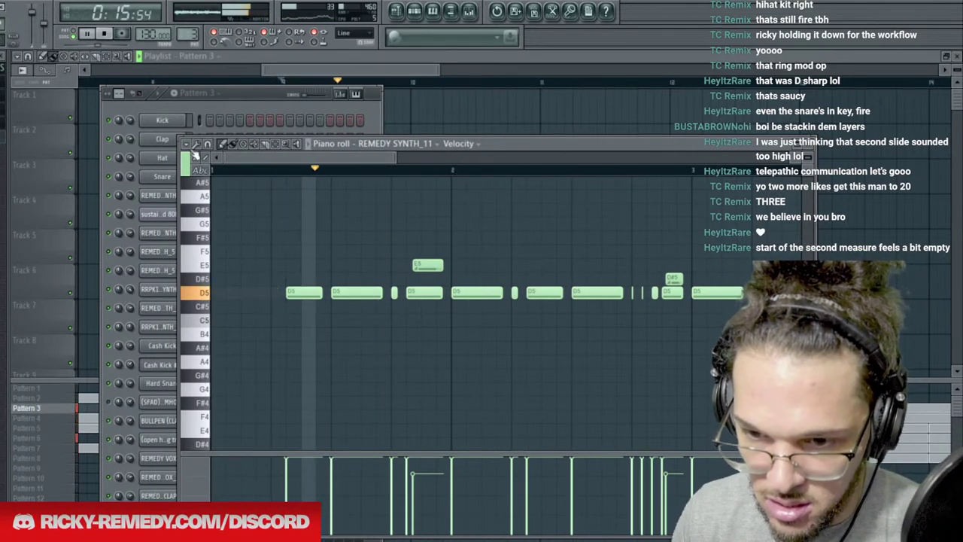
left_click(249, 93)
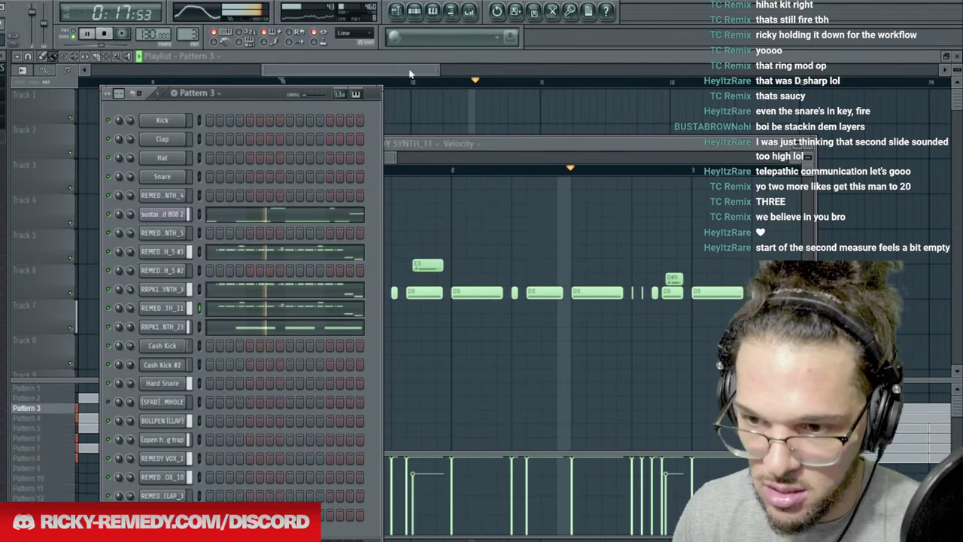
Select the empty Pattern 9 in the playlist, open its step sequencer and stop playback.
left_click(402, 77)
scroll(407, 83, "down", 3)
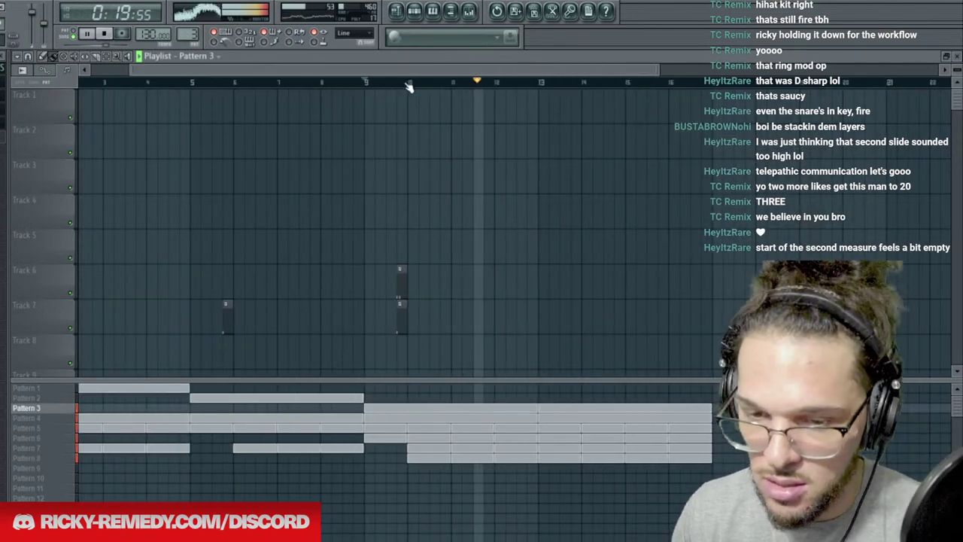
left_click(60, 458)
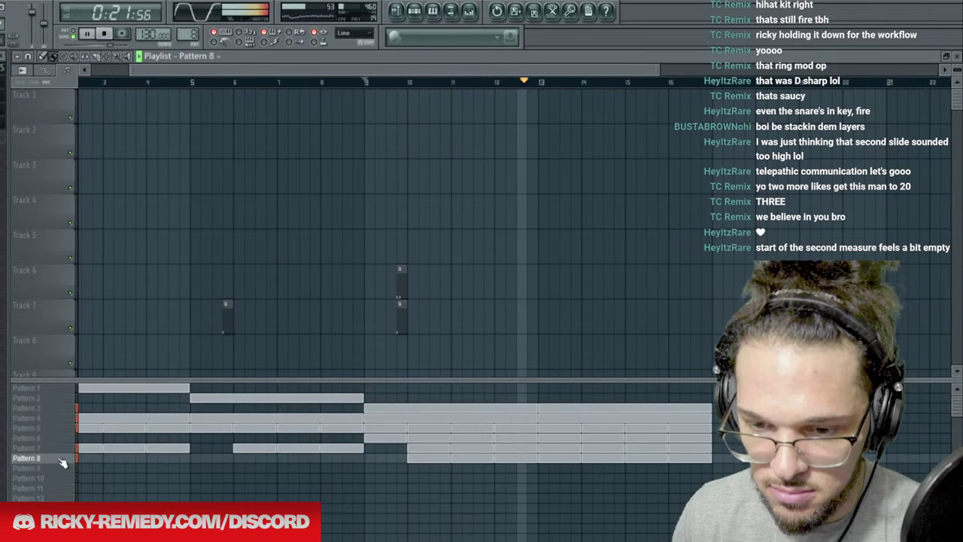
left_click(62, 467)
key("F6")
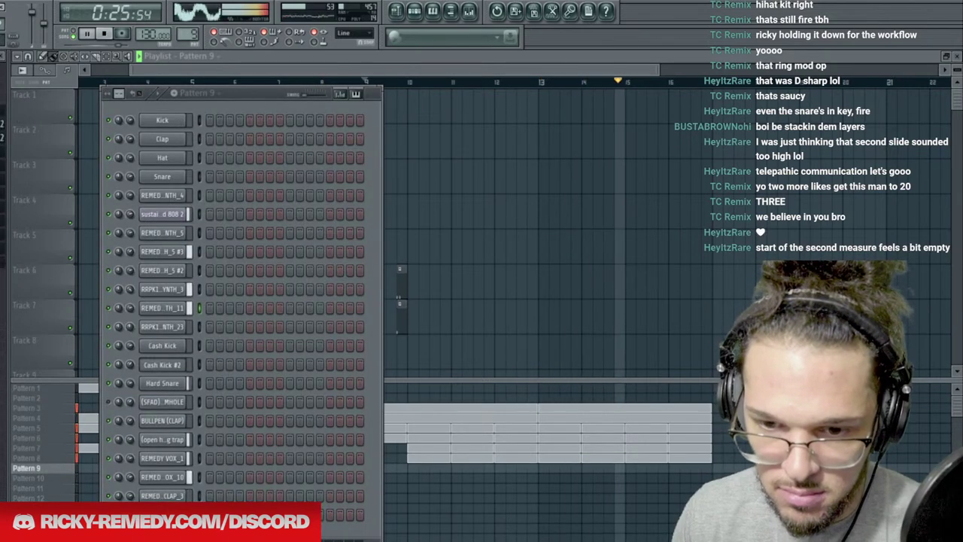
key("space")
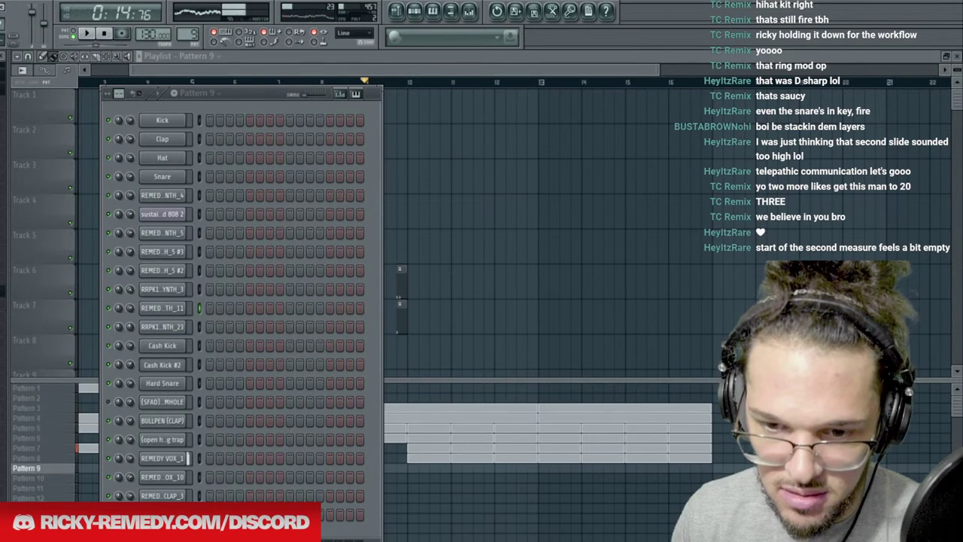
Open the REMEDY SYNTH_13 channel settings and assign the sample to mixer insert 18 while auditioning the section from bar 9.
left_click(162, 495)
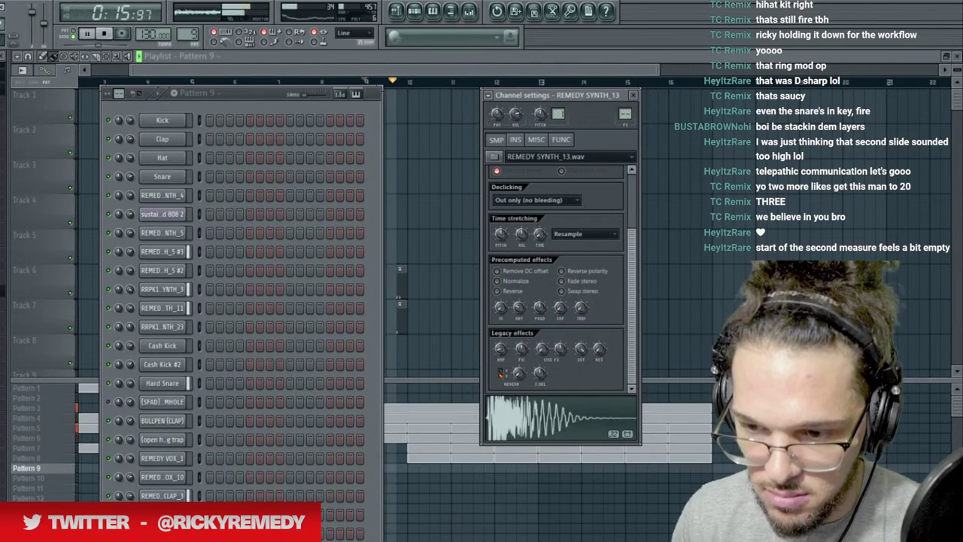
key("F9")
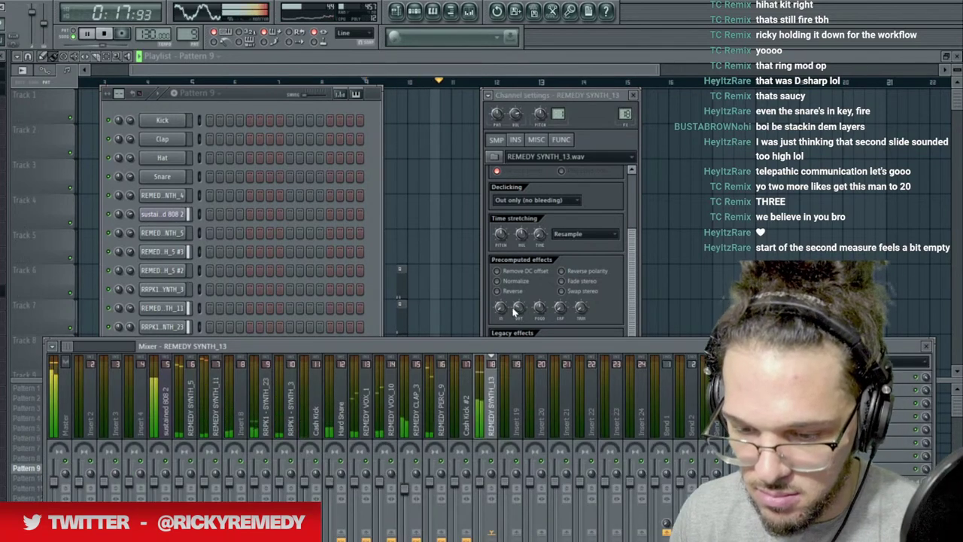
key("space")
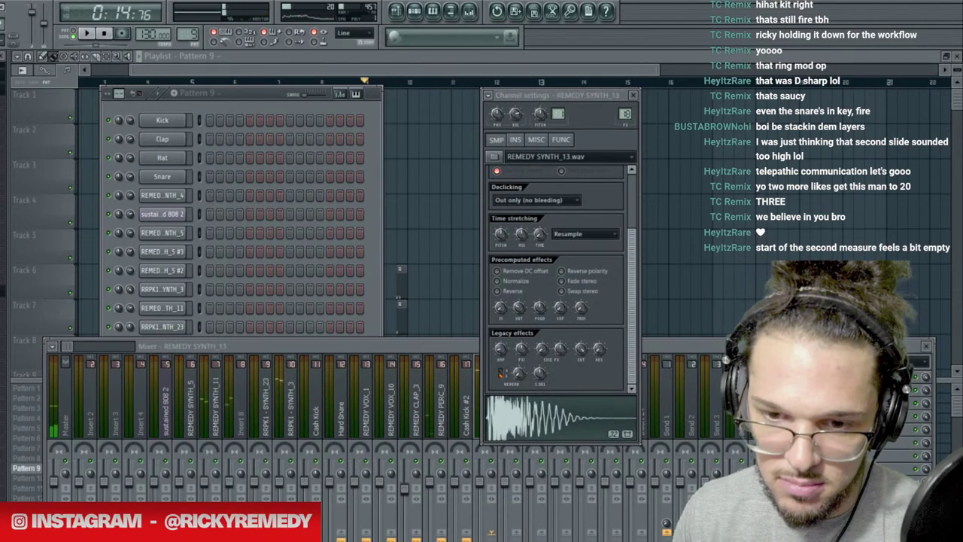
Add REMEDY SYNTH_10 as the first channel in the step sequencer and play the section from bar 9.
left_click_drag(183, 141, 178, 109)
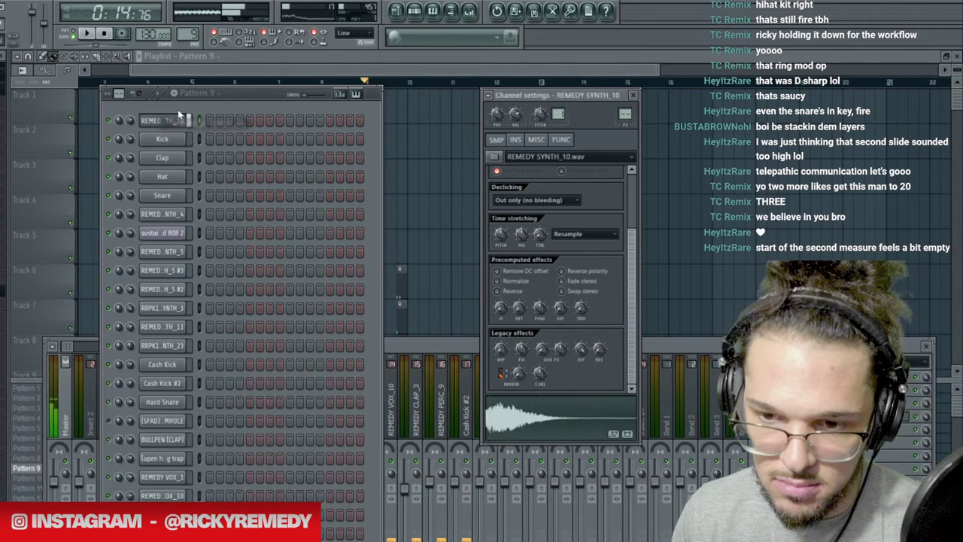
key("space")
key("space")
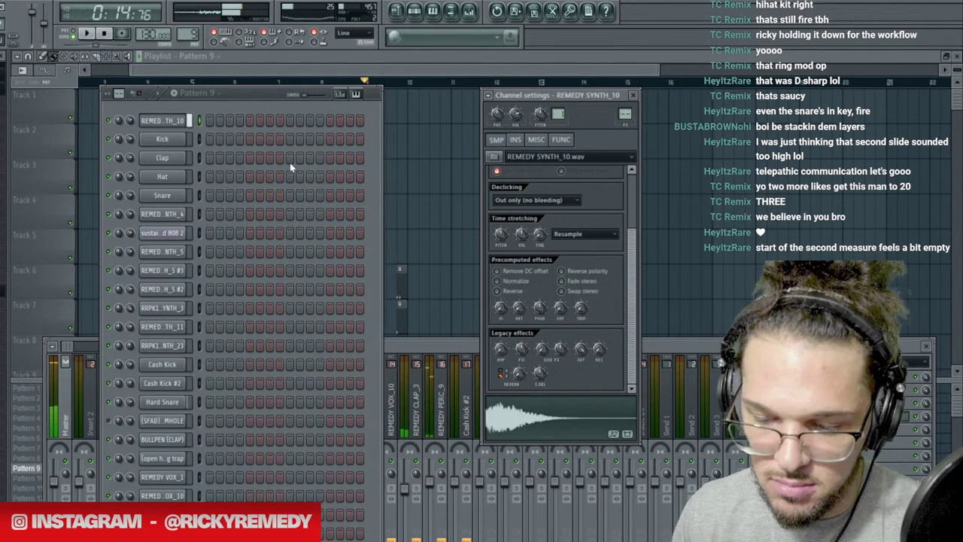
key("space")
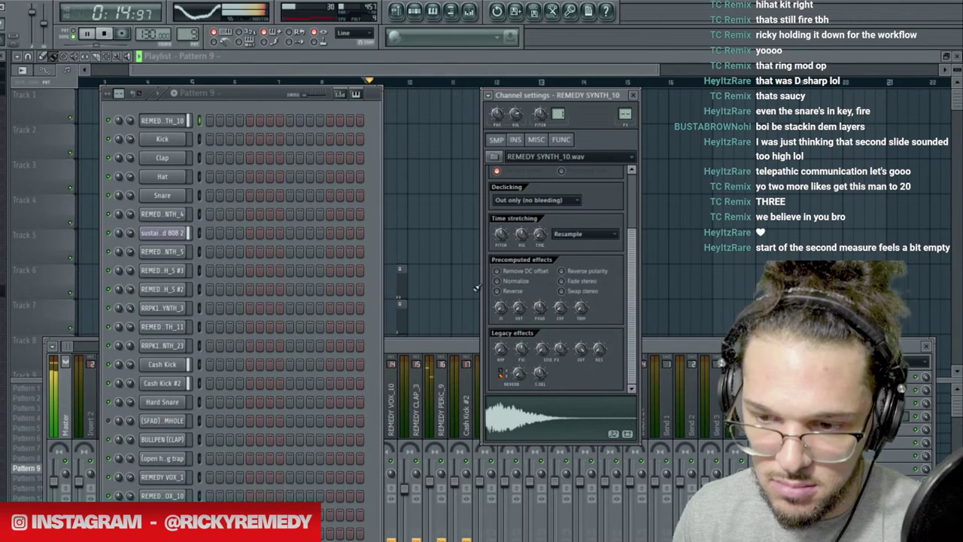
Shorten the tail of the REMEDY SYNTH_10 sample with its precomputed fade-out effect while auditioning the beat.
key("space")
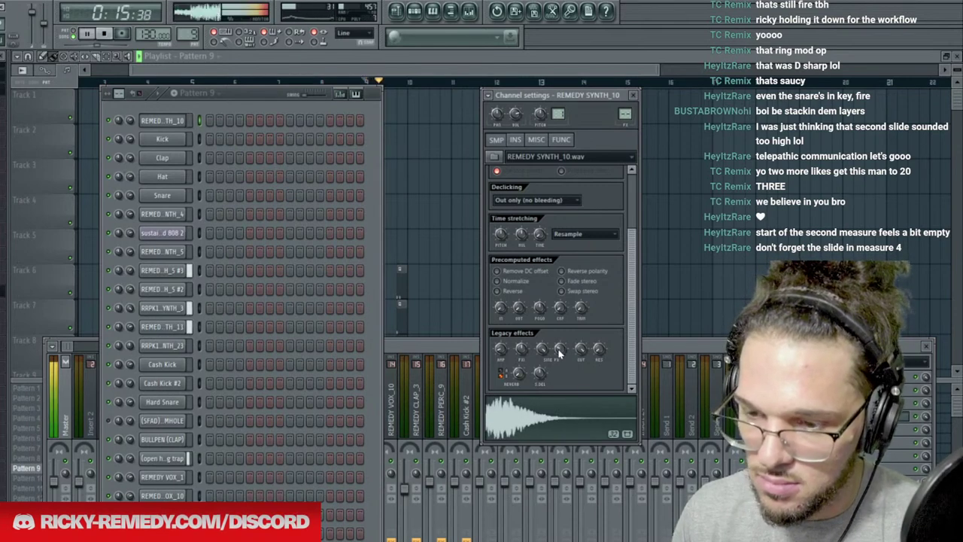
key("space")
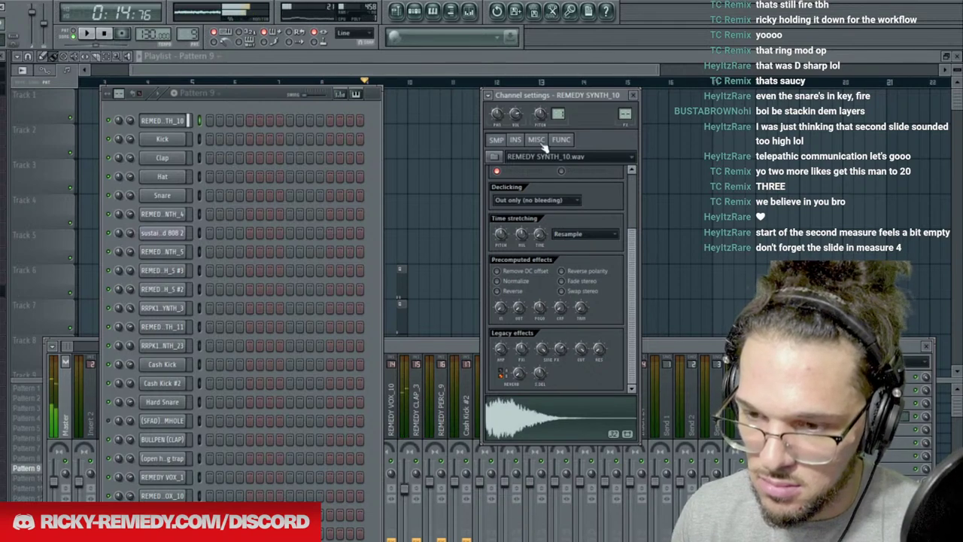
left_click(516, 140)
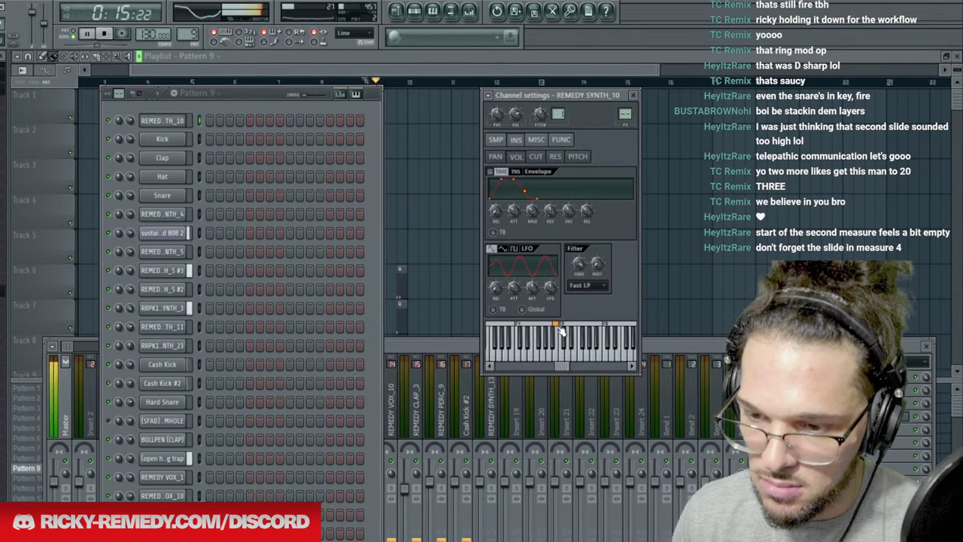
left_click(496, 140)
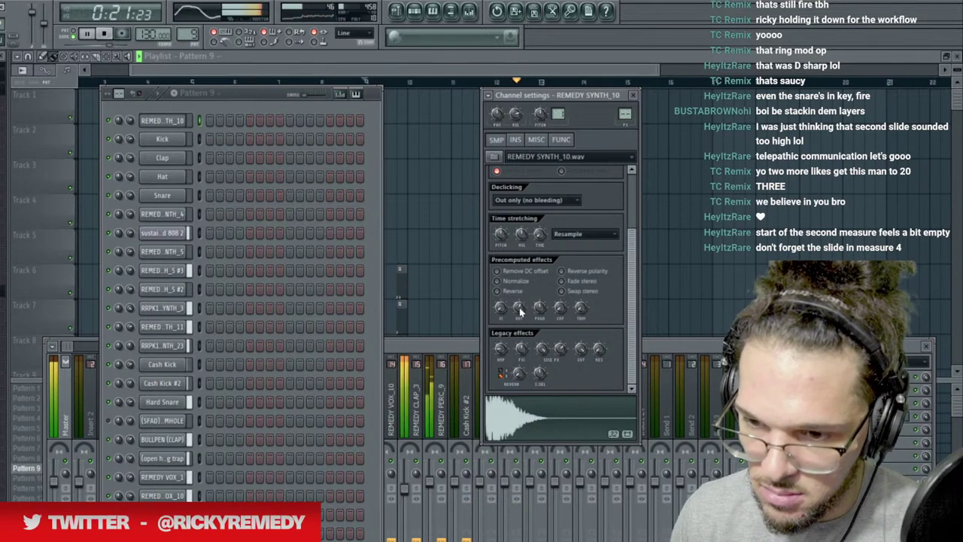
left_click(692, 171)
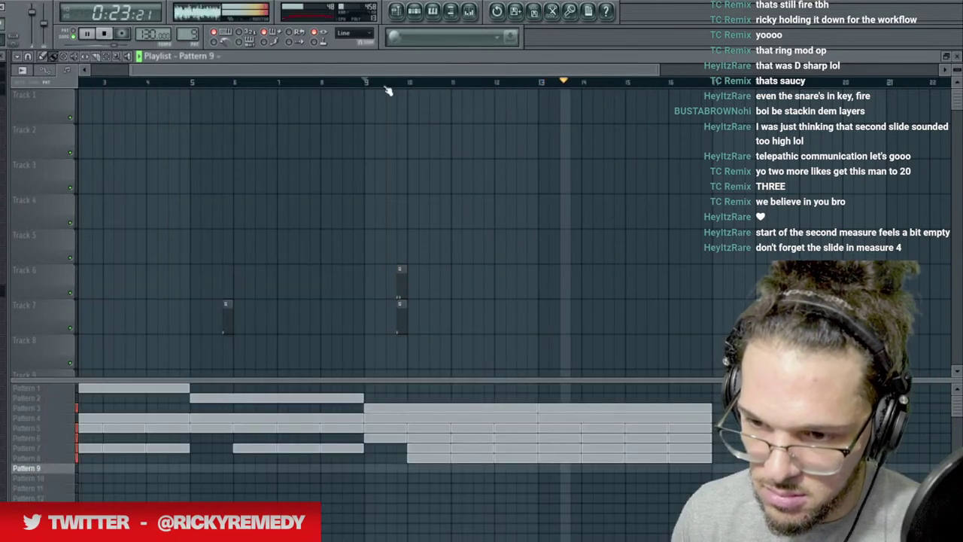
Place Pattern 9 at bar 9 in the playlist and add a REMEDY SYNTH_10 hit on its first step.
left_click(338, 82)
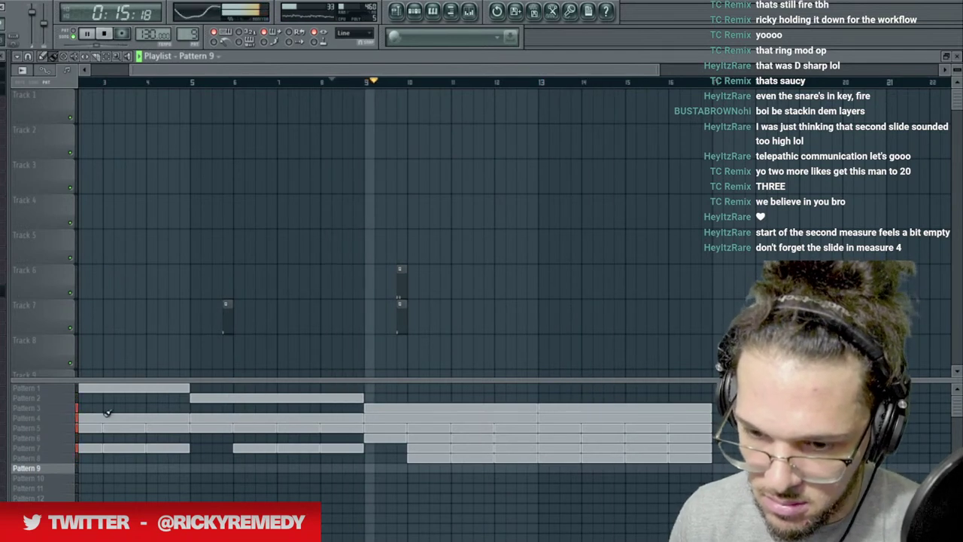
left_click(388, 468)
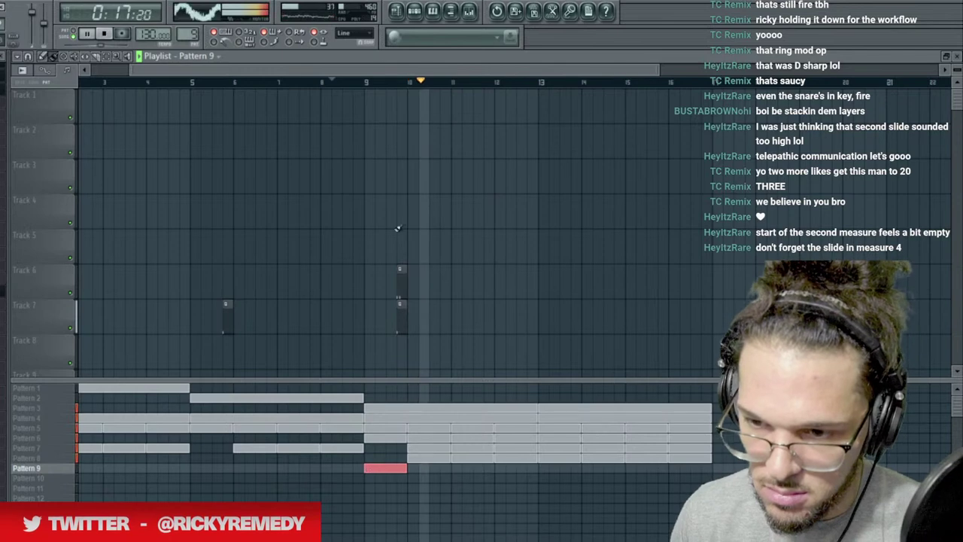
left_click(414, 12)
left_click(210, 120)
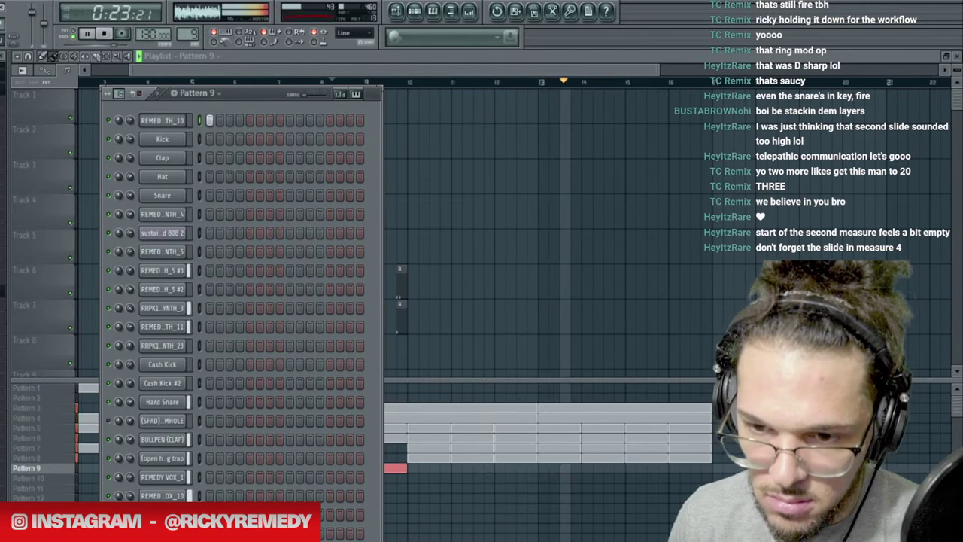
Widen Pattern 9's step grid to 64 steps and add REMEDY SYNTH_10 hits on steps 13, 21, 33, 47 and 53.
left_click_drag(381, 315, 862, 316)
key("F6")
left_click(355, 81)
key("F6")
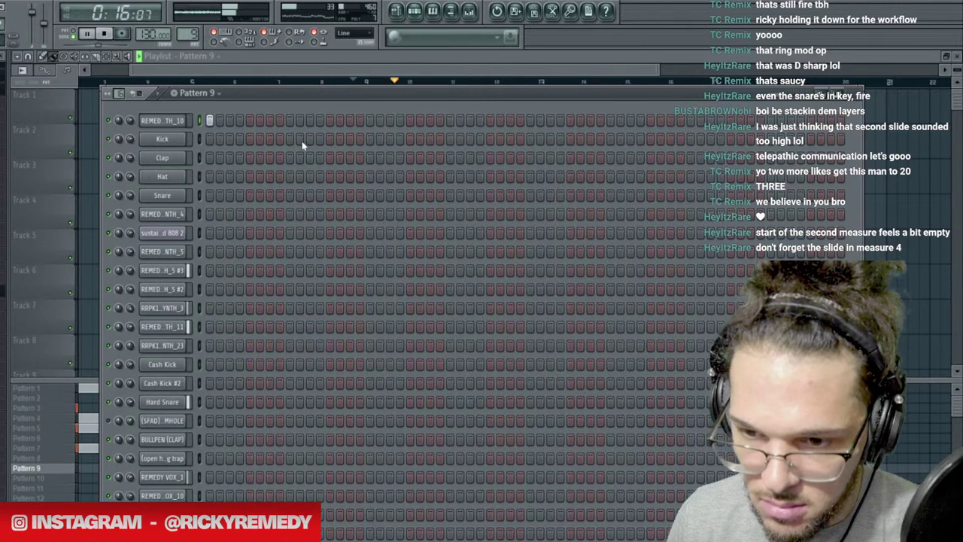
left_click(330, 120)
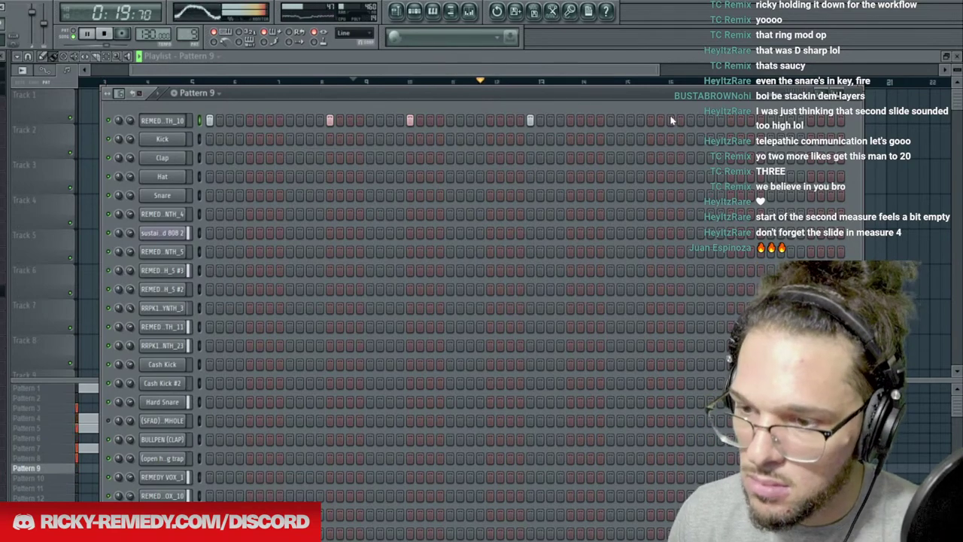
left_click(730, 121)
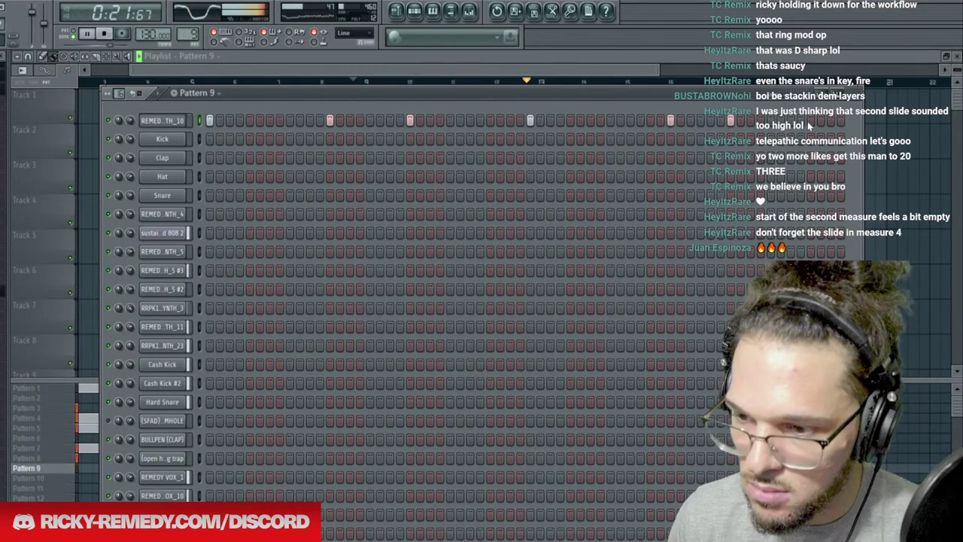
Audition the extended Pattern 9 in the playlist and place a second copy of it at bar 13.
left_click(561, 73)
key("space")
key("space")
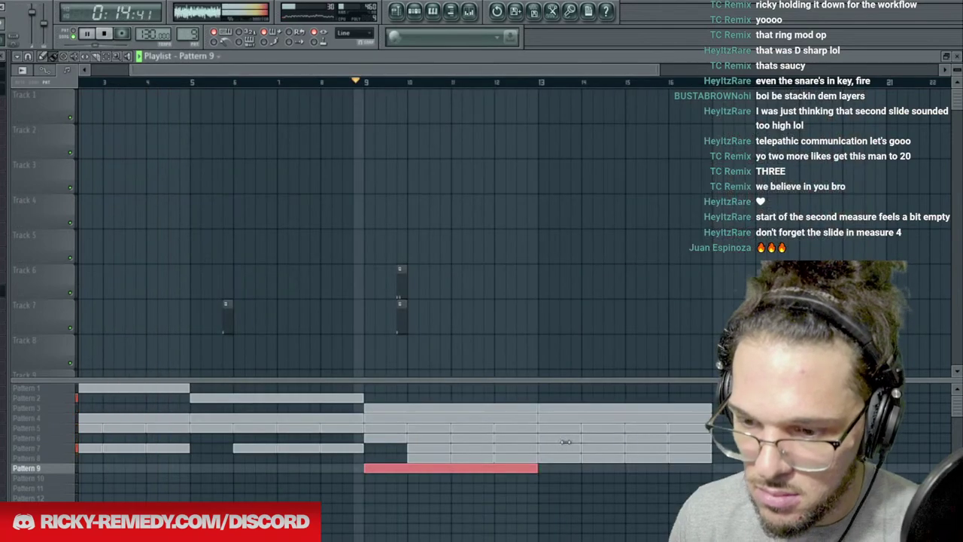
left_click(547, 467)
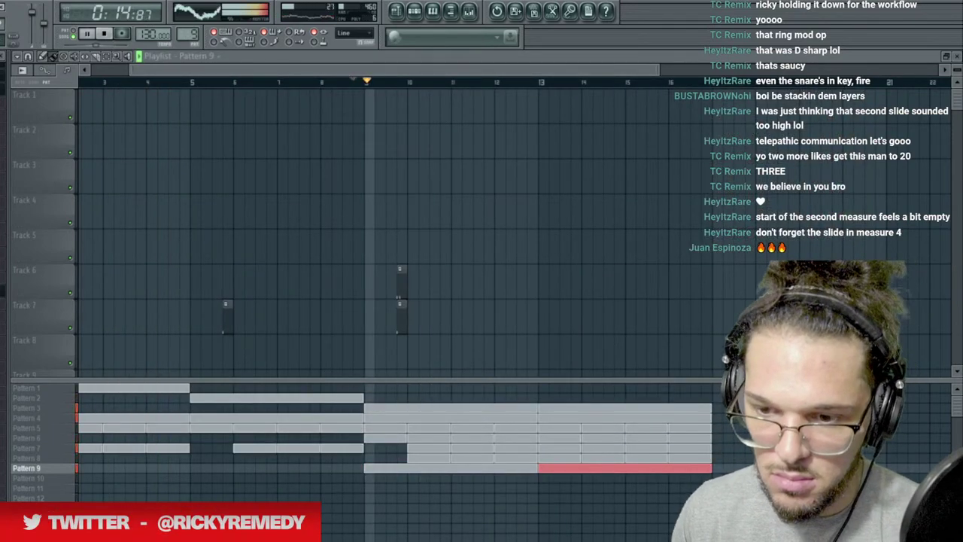
Place the REMEDY SYNTH_9 audio clip on Track 3 at beat 2 of bar 9 and play it back.
key("space")
left_click_drag(406, 196, 380, 181)
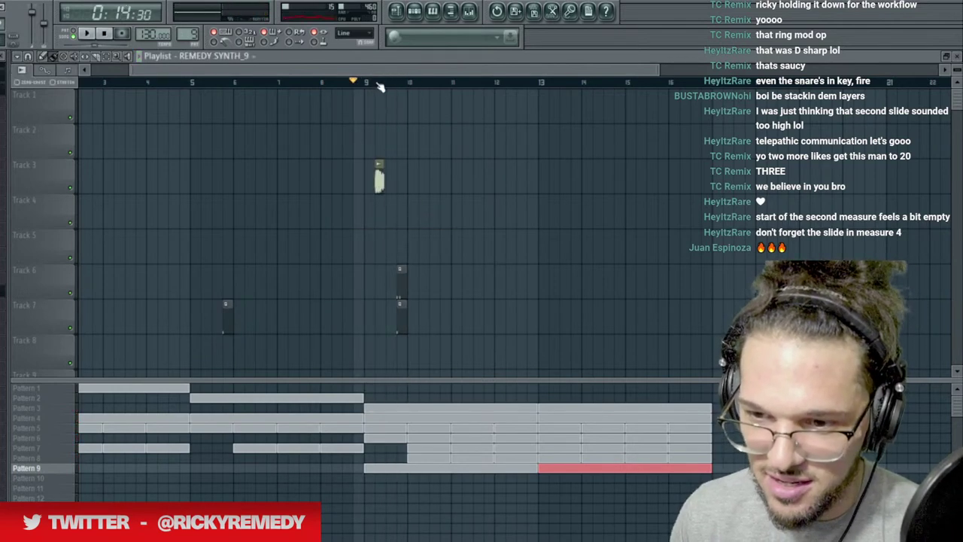
scroll(379, 89, "up", 3)
key("space")
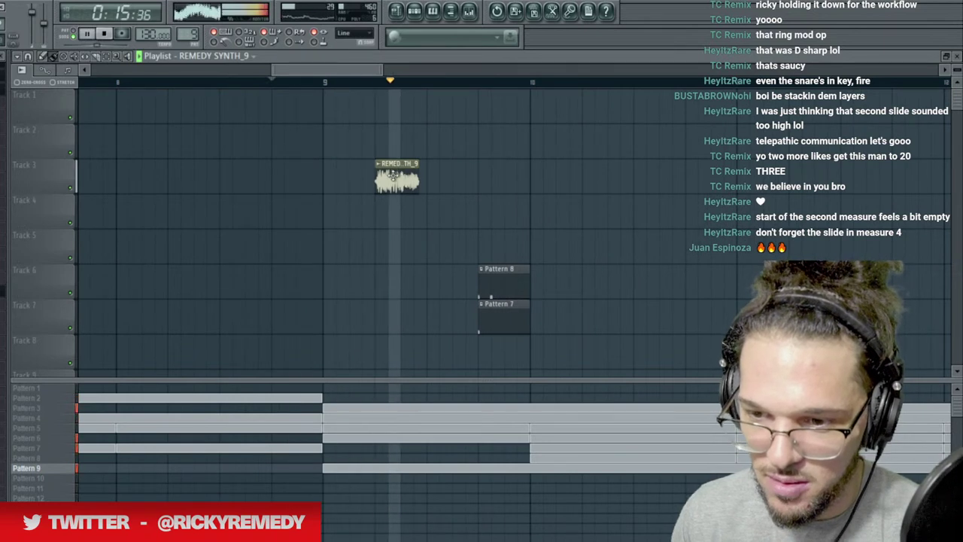
Set the playlist snap to (none) and lengthen the REMEDY SYNTH_9 clip to about one beat.
left_click(29, 57)
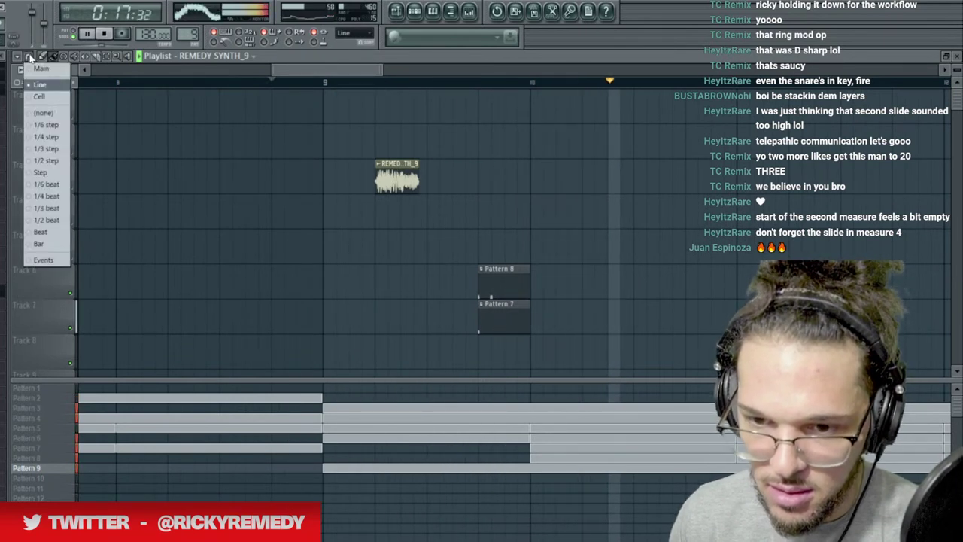
left_click(50, 113)
key("space")
key("space")
left_click_drag(419, 167, 427, 168)
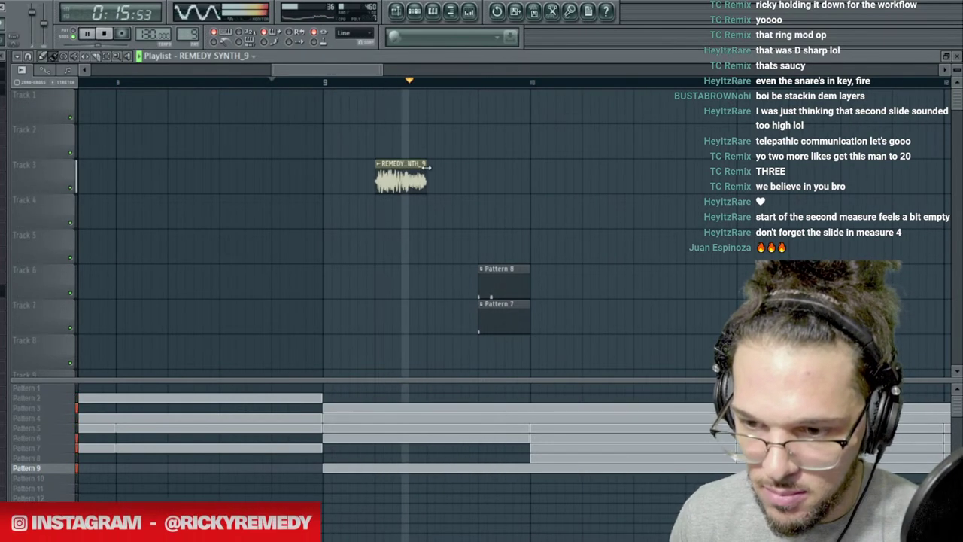
Adjust REMEDY SYNTH_9's time-stretch pitch using the Auto stretch mode and route the channel to mixer track 19.
double_click(422, 167)
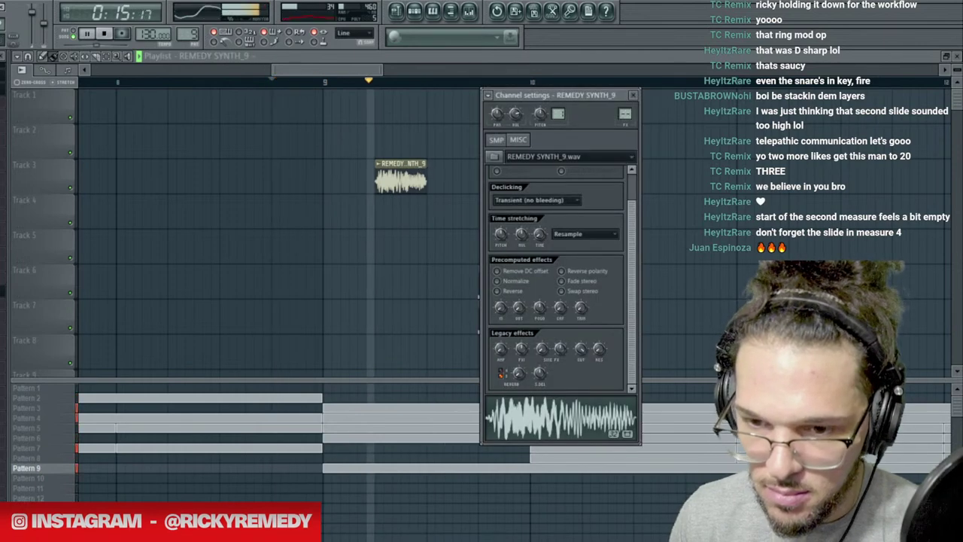
left_click_drag(501, 237, 500, 227)
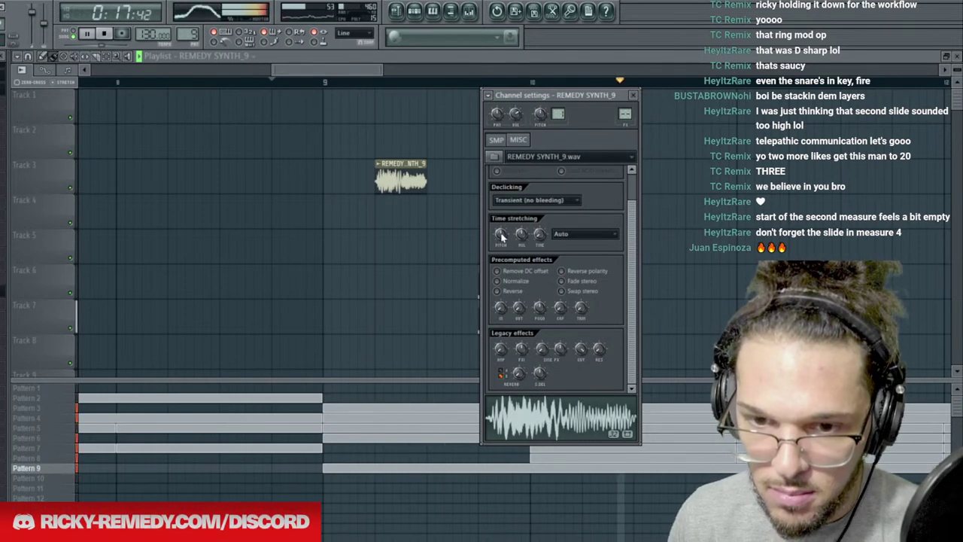
key("ctrl+l")
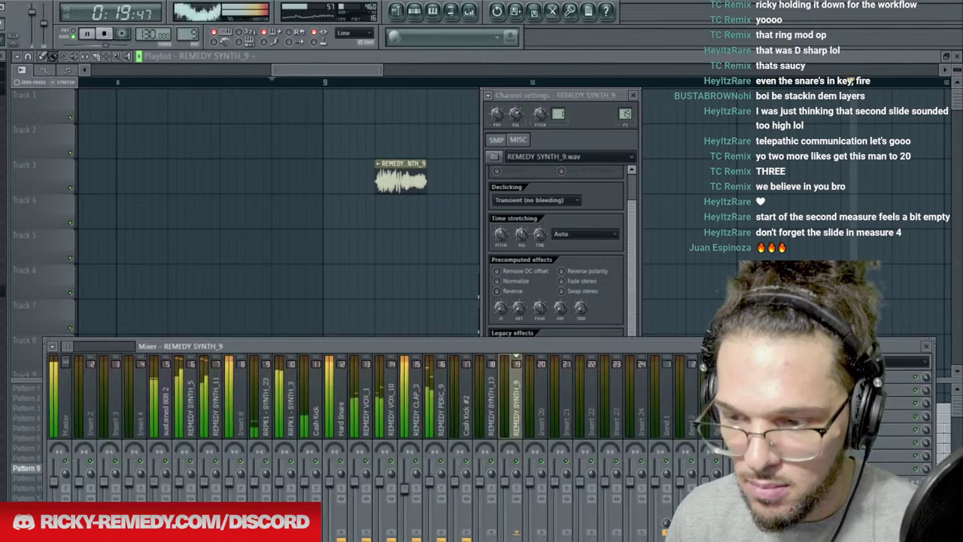
Add Fruity Parametric EQ 2 to the REMEDY SYNTH_9 mixer track, cutting the lows steeply and slightly boosting the highs.
left_click(831, 376)
left_click(801, 354)
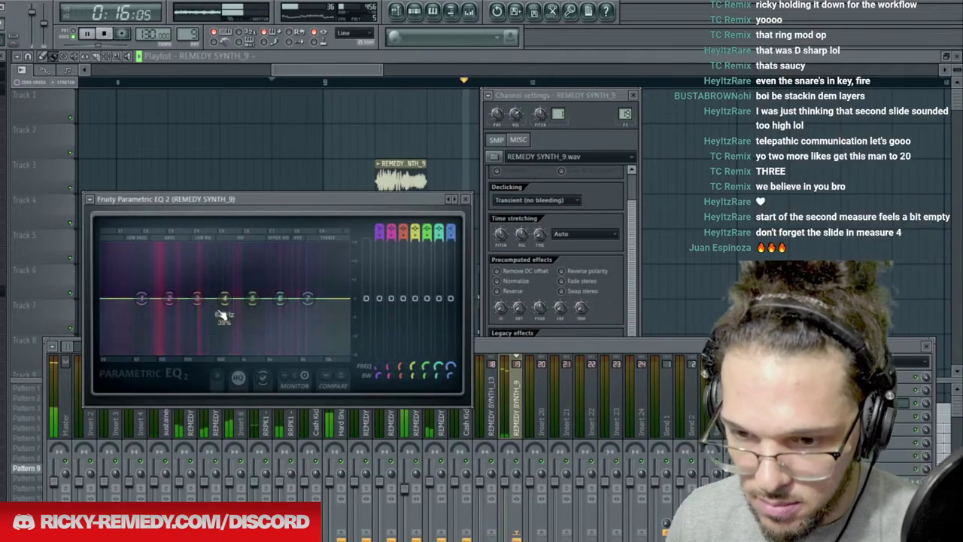
left_click_drag(141, 299, 169, 307)
left_click_drag(198, 299, 259, 295)
left_click_drag(280, 298, 290, 293)
key("space")
key("space")
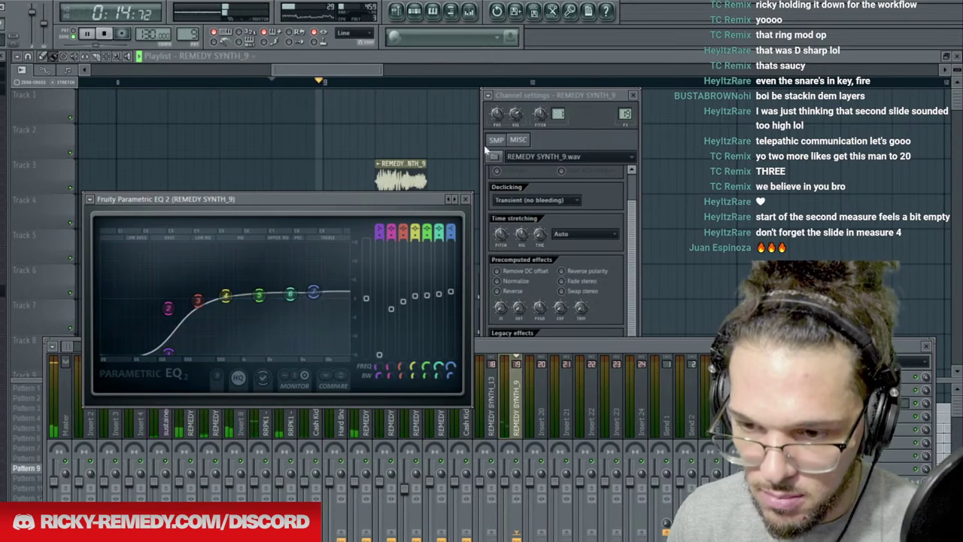
key("F12")
Open Pattern 3 and delete REMEDY SYNTH_5 #3's notes in the second beat of its first bar.
scroll(426, 79, "up", 3)
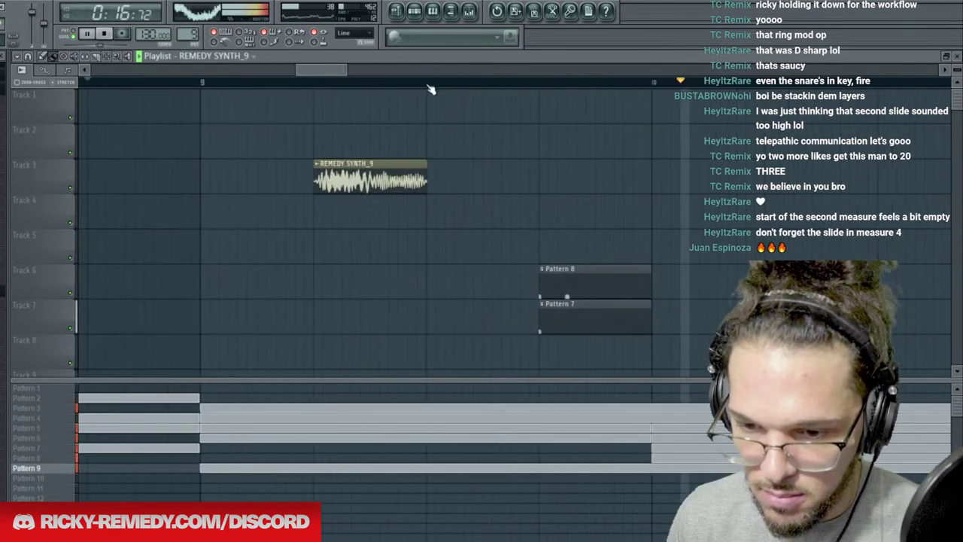
left_click(43, 409)
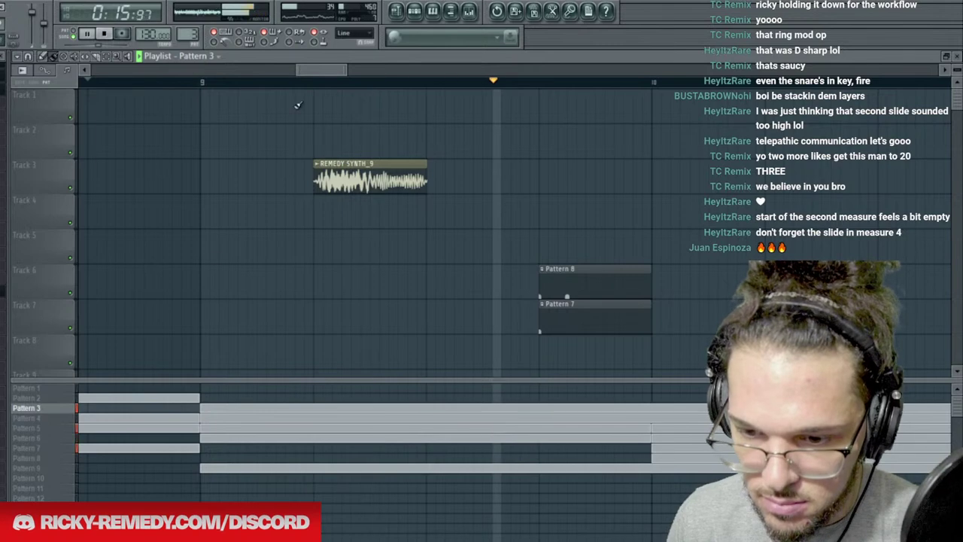
left_click(28, 56)
left_click(39, 114)
left_click(413, 11)
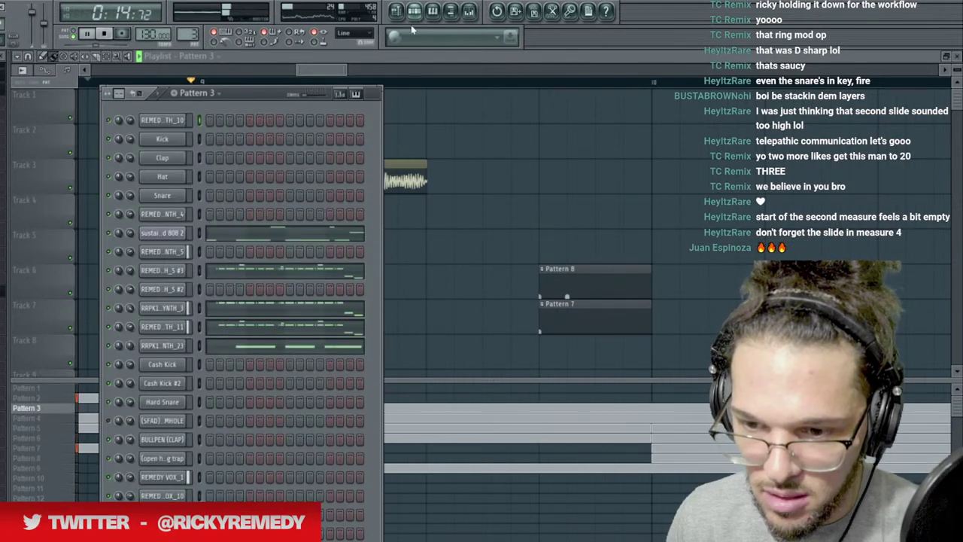
left_click(304, 275)
scroll(283, 301, "right", 2)
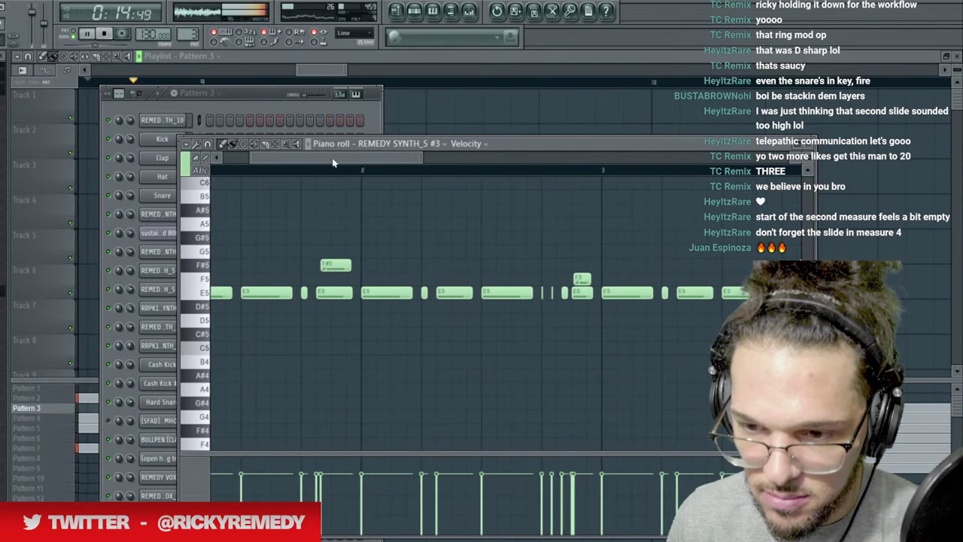
left_click(293, 115)
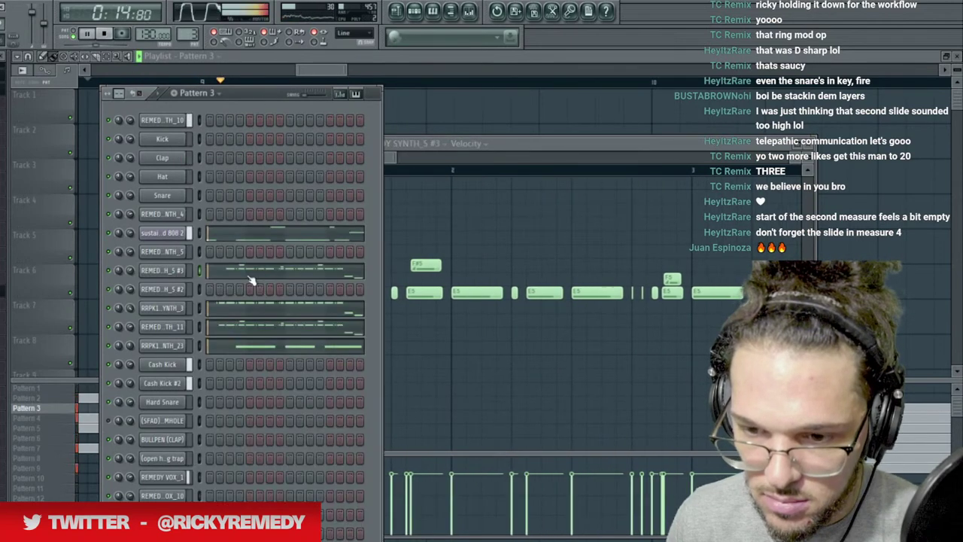
Delete the RRPK1 - SYNTH_3 notes in the second beat of Pattern 3's first bar.
left_click(251, 305)
key("space")
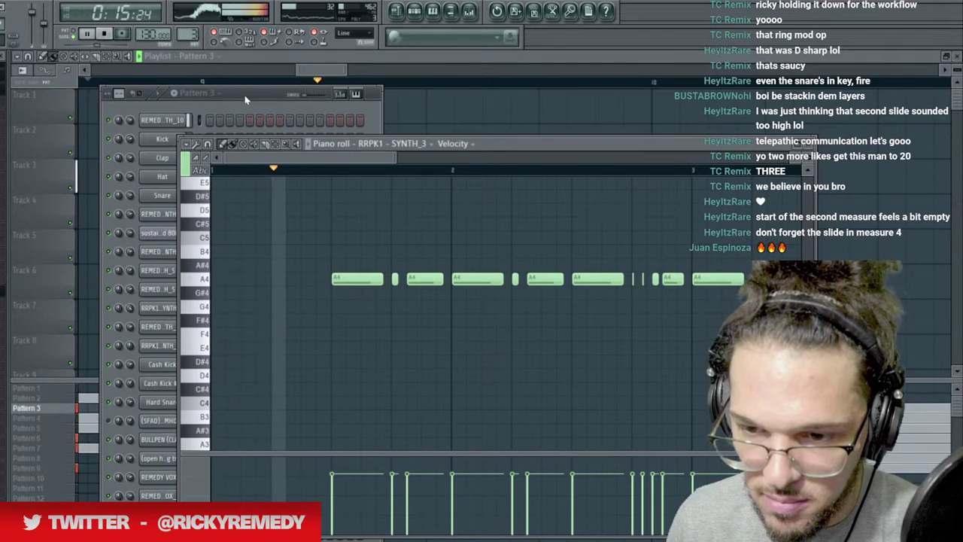
left_click(245, 103)
Delete the REMEDY SYNTH_11 notes in the second beat of Pattern 3's first bar, keeping the long D5 note on beat 3.
left_click(264, 326)
key("space")
key("space")
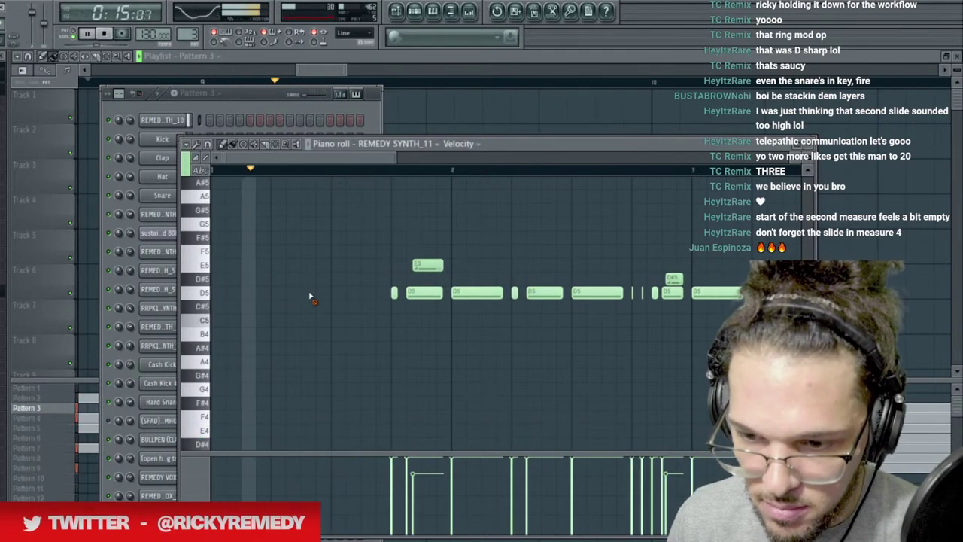
right_click(312, 294)
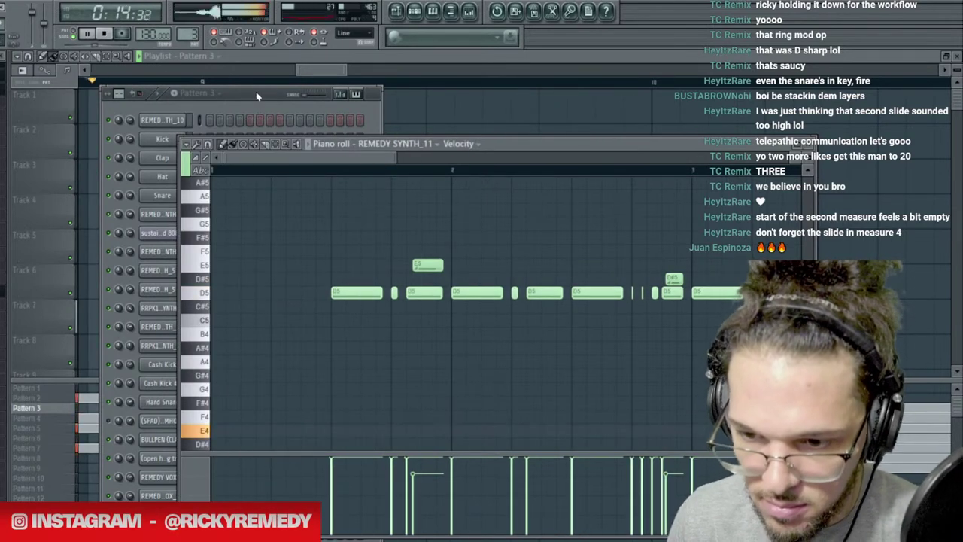
left_click(256, 94)
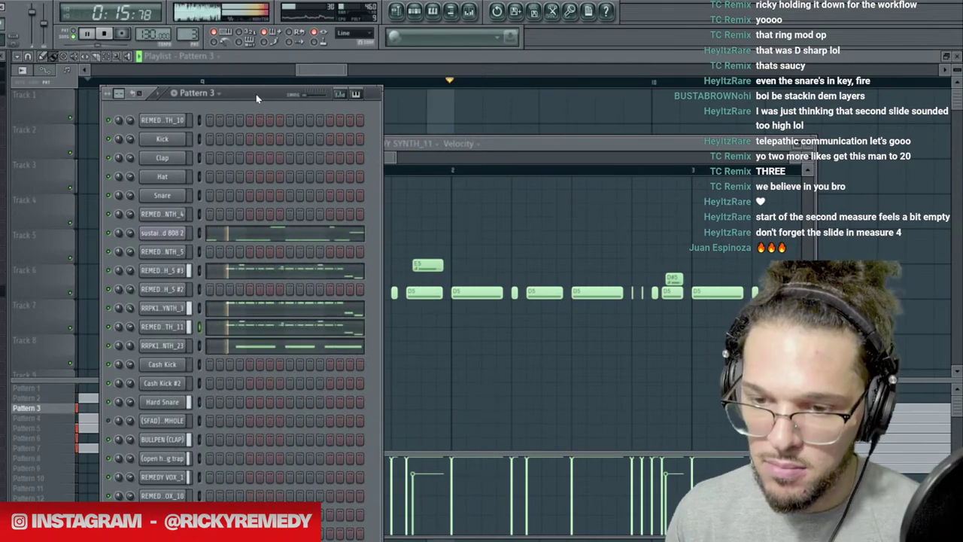
Play the arrangement again from just before bar 9 and open the mixer.
left_click(325, 70)
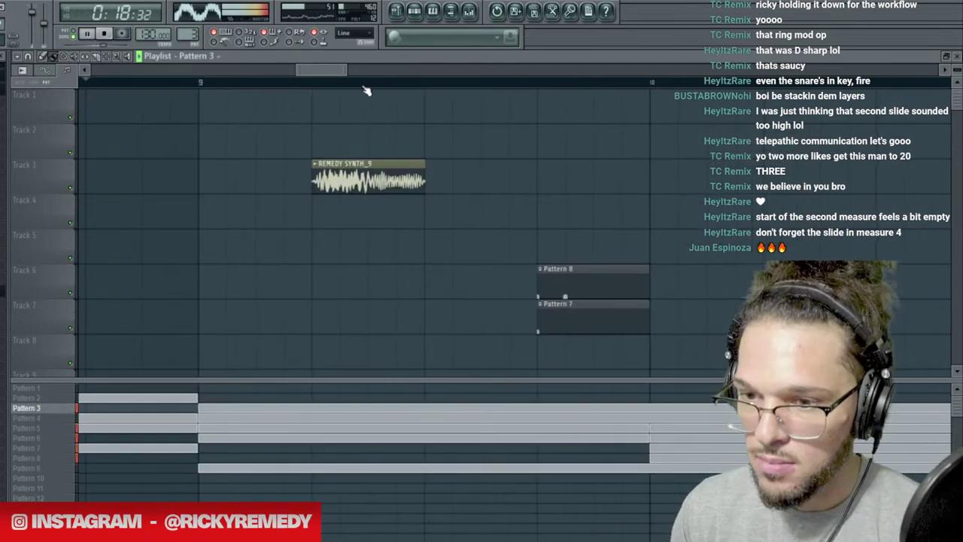
scroll(367, 88, "down", 6)
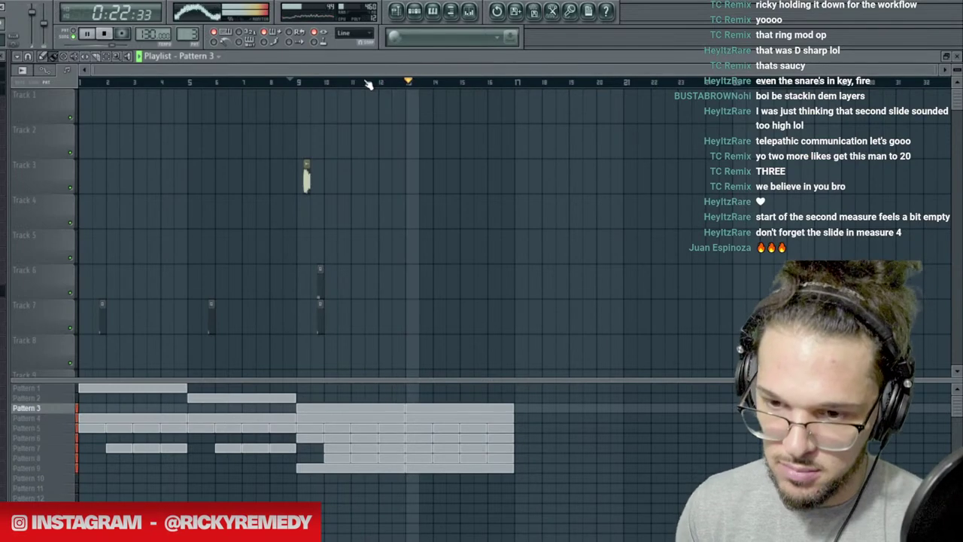
left_click(277, 85)
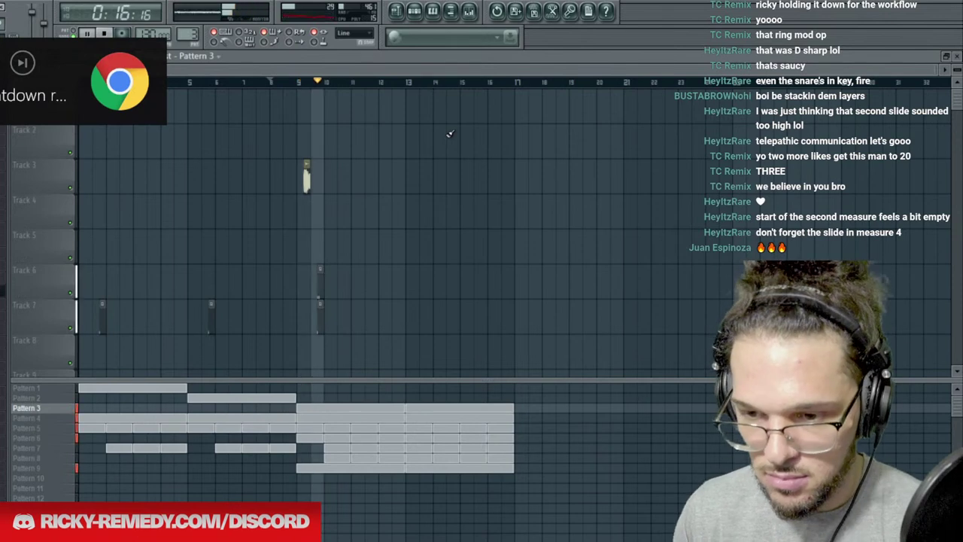
left_click(469, 11)
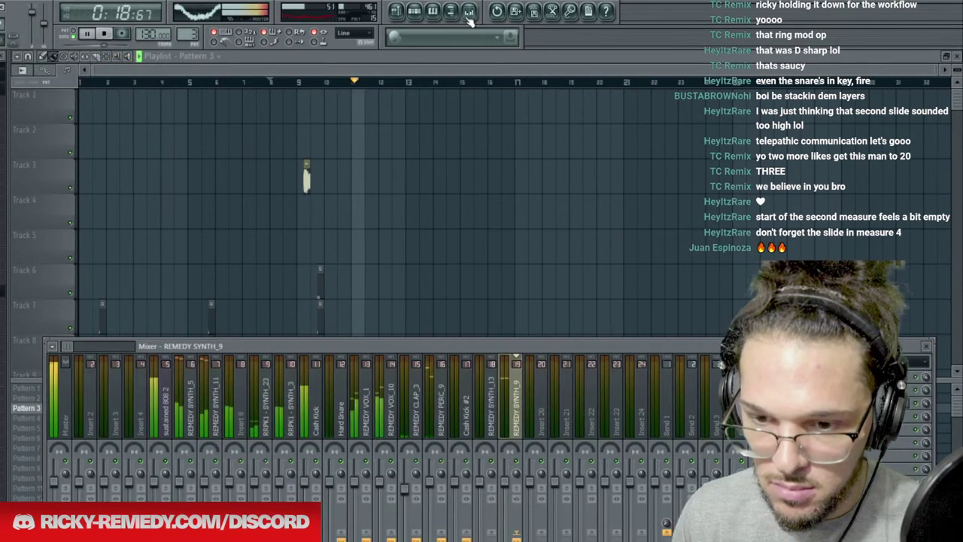
Route the REMEDY SYNTH_10 channel to its own mixer track 20 and restart playback.
left_click(416, 13)
left_click(521, 411)
left_click(493, 412)
left_click(468, 413)
left_click(481, 413)
left_click(246, 96)
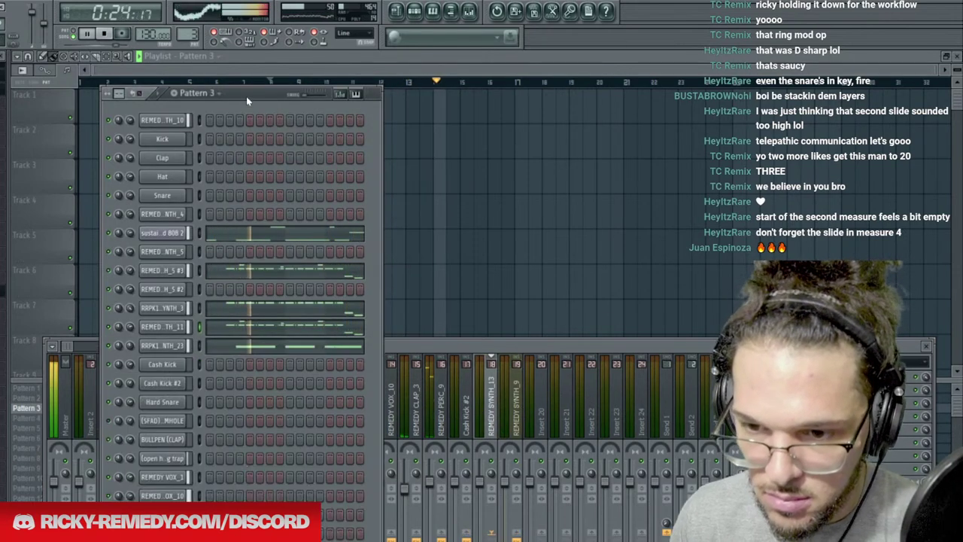
left_click(175, 121)
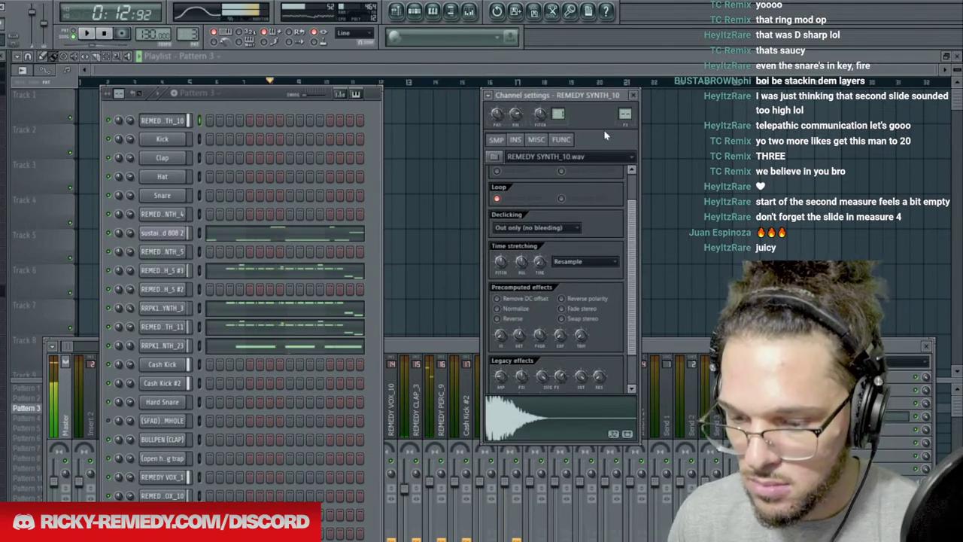
key("space")
key("ctrl+l")
key("space")
Insert Fruity Parametric EQ 2 on the REMEDY SYNTH_10 track with a low cut, a slight band 3 boost and reduced highs on band 7.
left_click(888, 403)
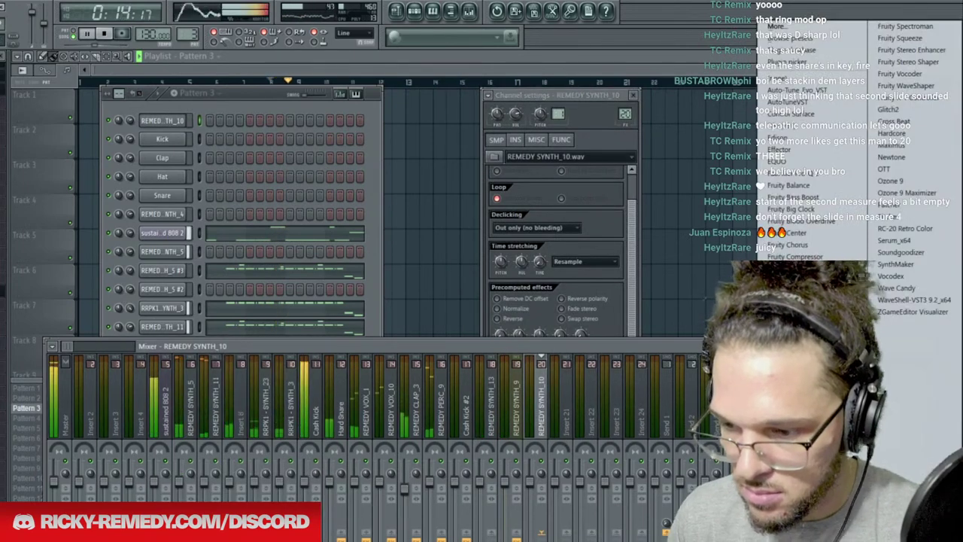
left_click(797, 436)
left_click_drag(307, 298, 298, 319)
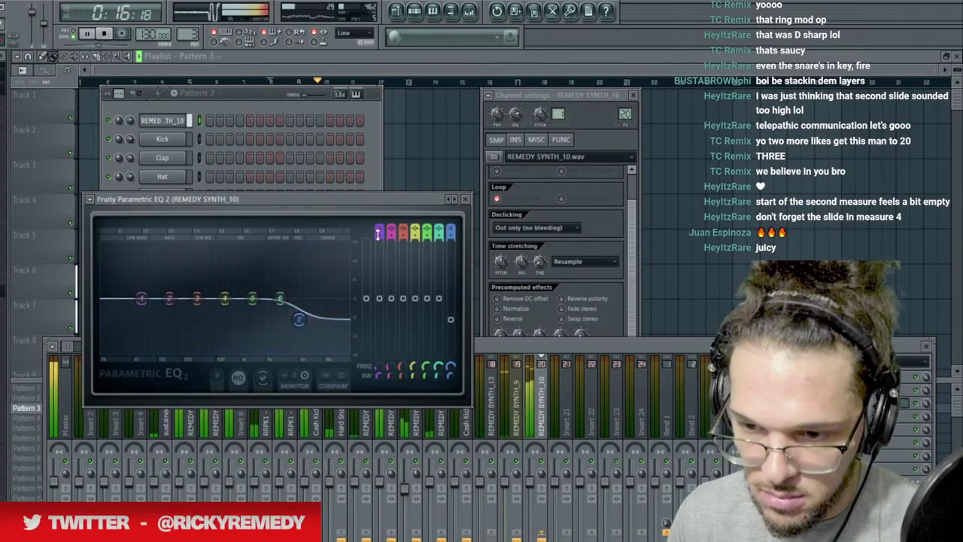
scroll(378, 231, "down", 2)
left_click_drag(141, 300, 200, 285)
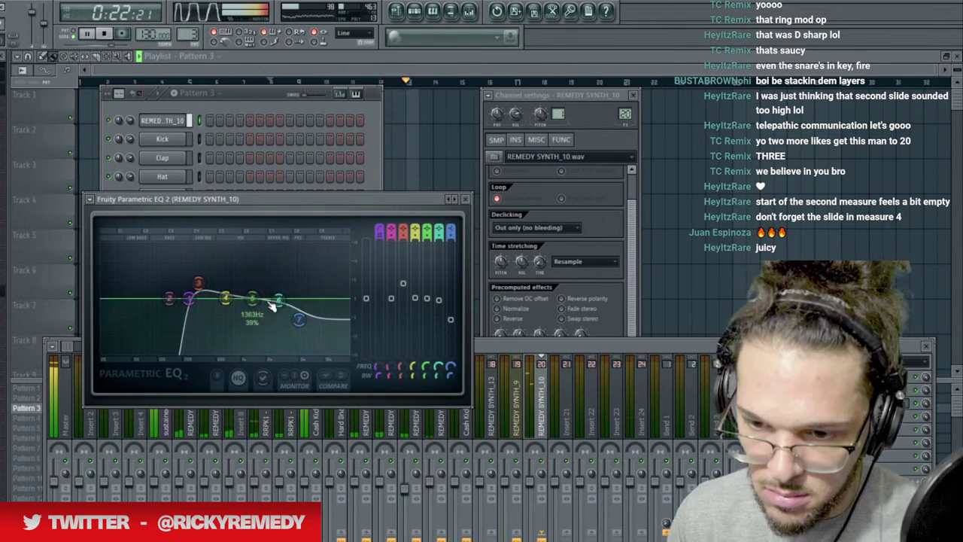
Replace Pattern 8's block at bar 13 with a Track 7 clip, trimming about the first beat and a half off its start.
left_click(258, 98)
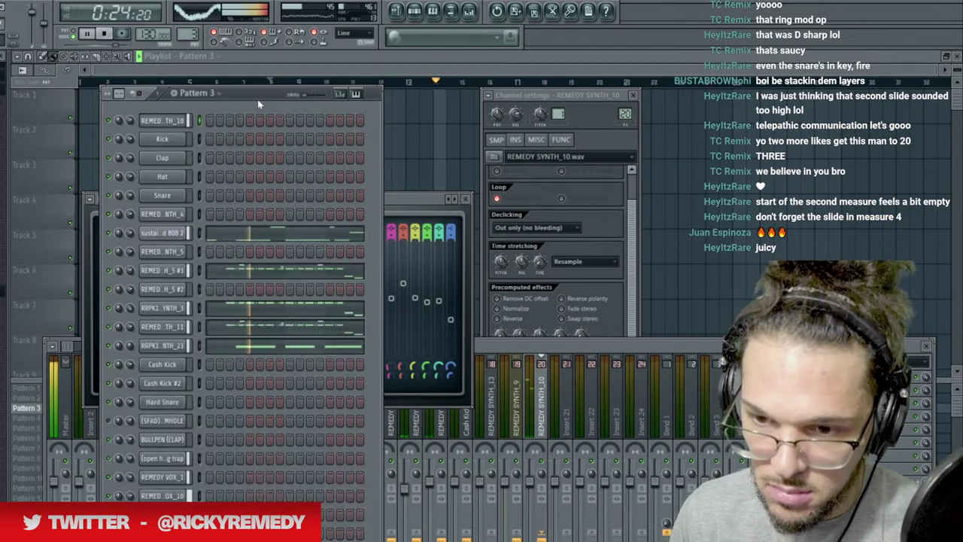
left_click(388, 71)
left_click(409, 82)
scroll(410, 85, "up", 3)
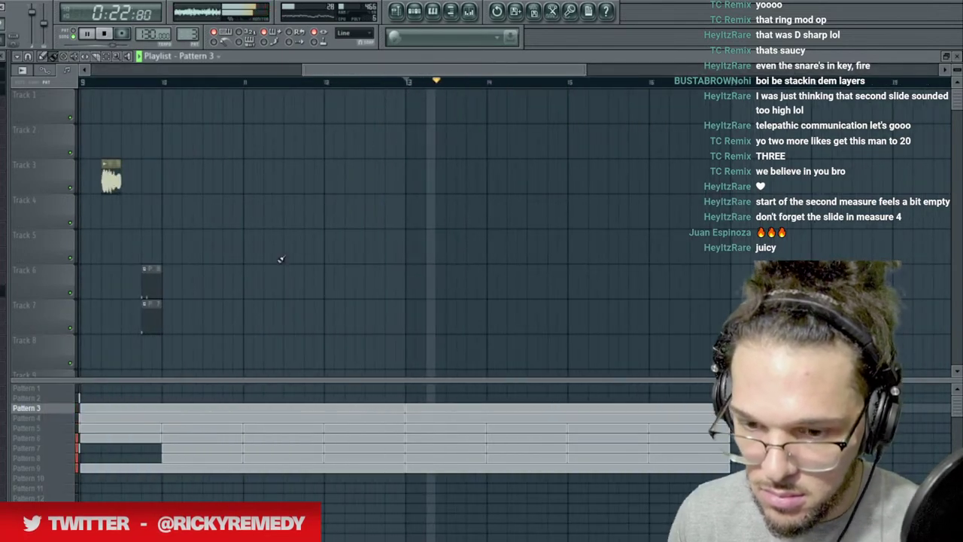
key("space")
left_click(65, 457)
left_click(409, 314)
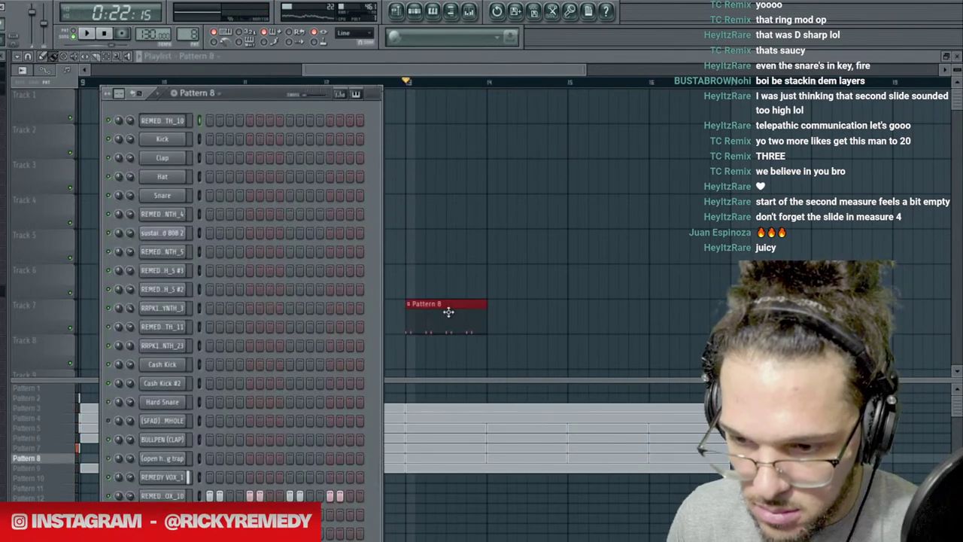
left_click_drag(406, 315, 436, 315)
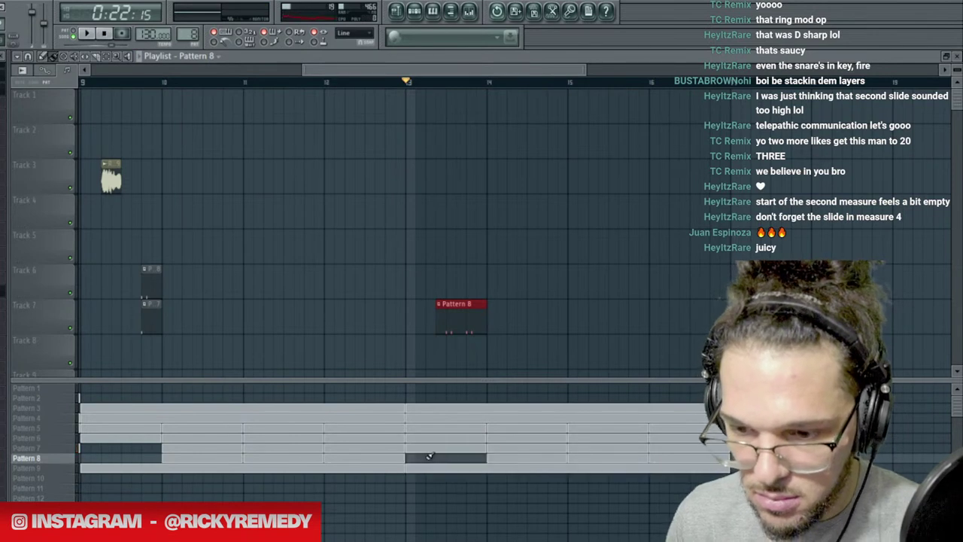
Replace Pattern 7's block at bar 13 with a Track 6 clip and trim its start to fit the Pattern 8 clip below.
key("space")
left_click(65, 448)
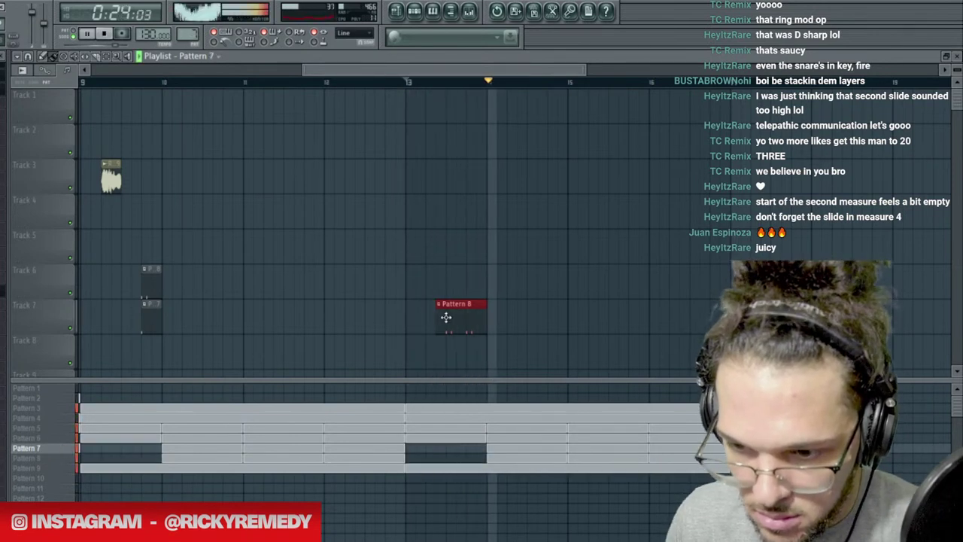
left_click(408, 277)
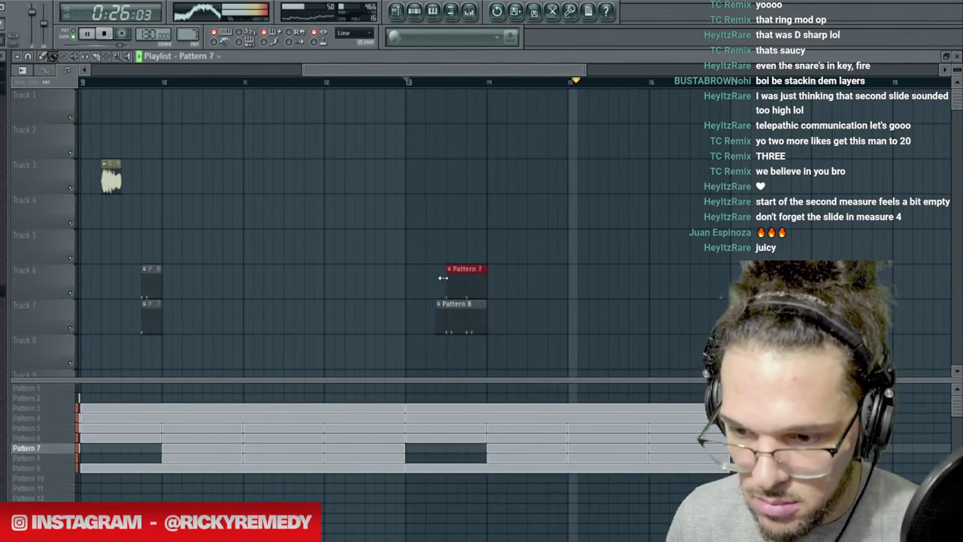
Listen through the whole arrangement from the beginning while checking the track levels in the mixer.
scroll(456, 84, "down", 4)
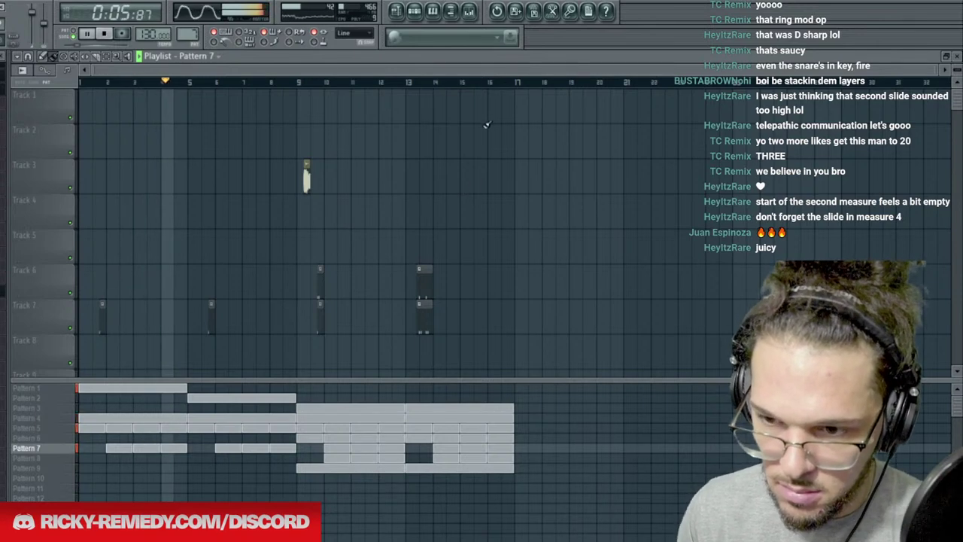
left_click(469, 11)
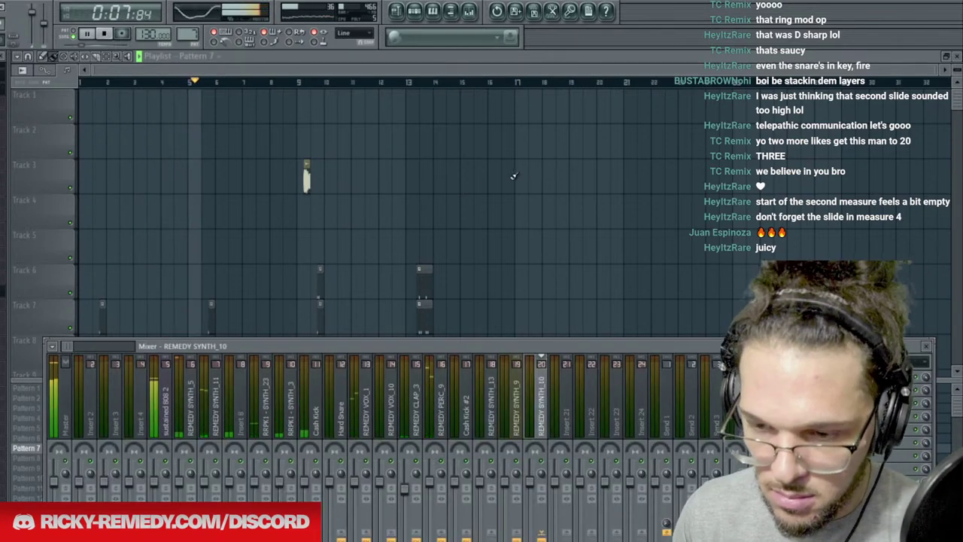
key("F9")
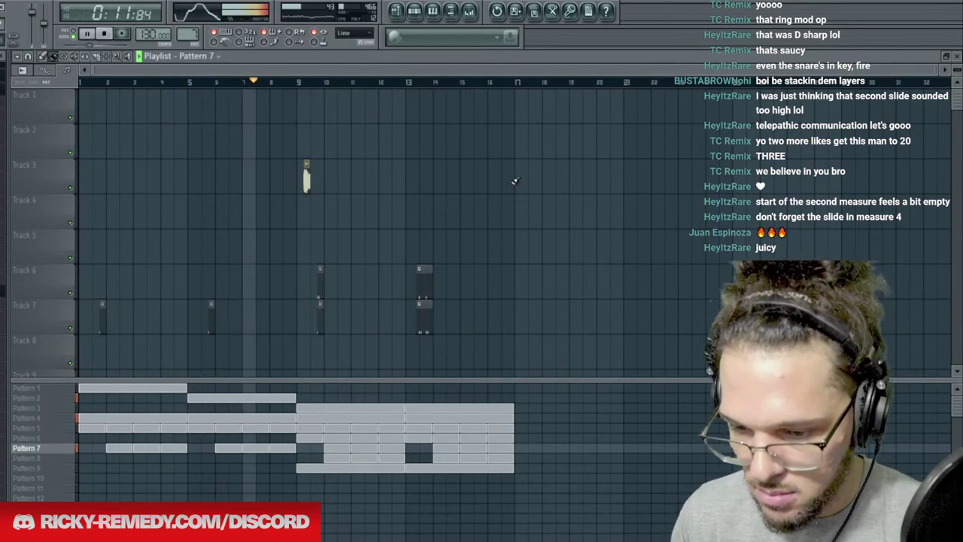
key("F9")
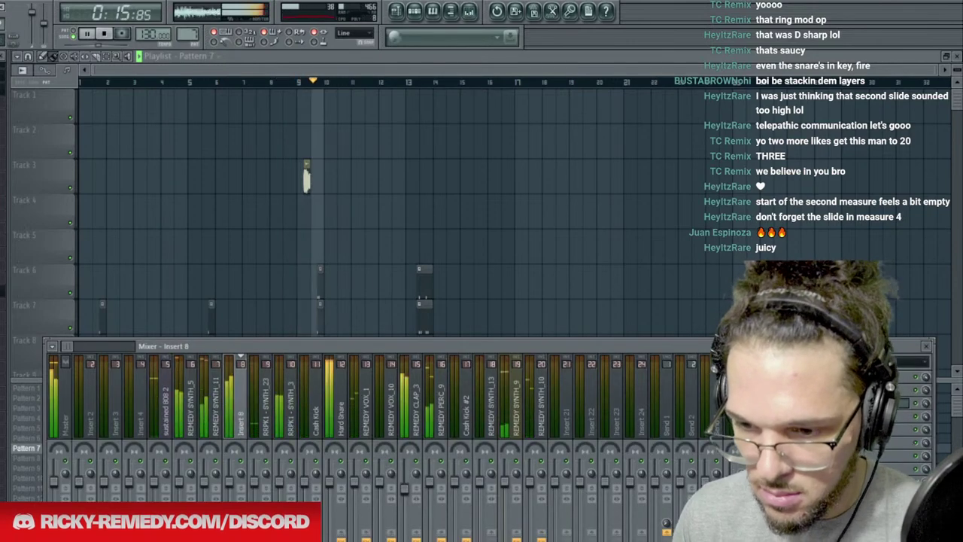
key("F9")
key("space")
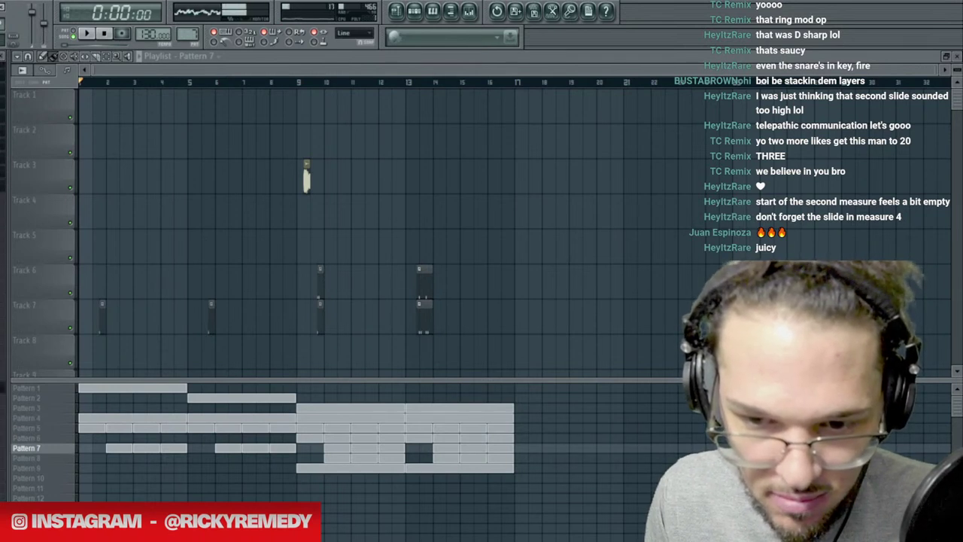
Open the REMEDY SYNTH_3 channel settings and raise the sample's boost in the legacy effects during playback.
left_click(414, 12)
left_click(161, 514)
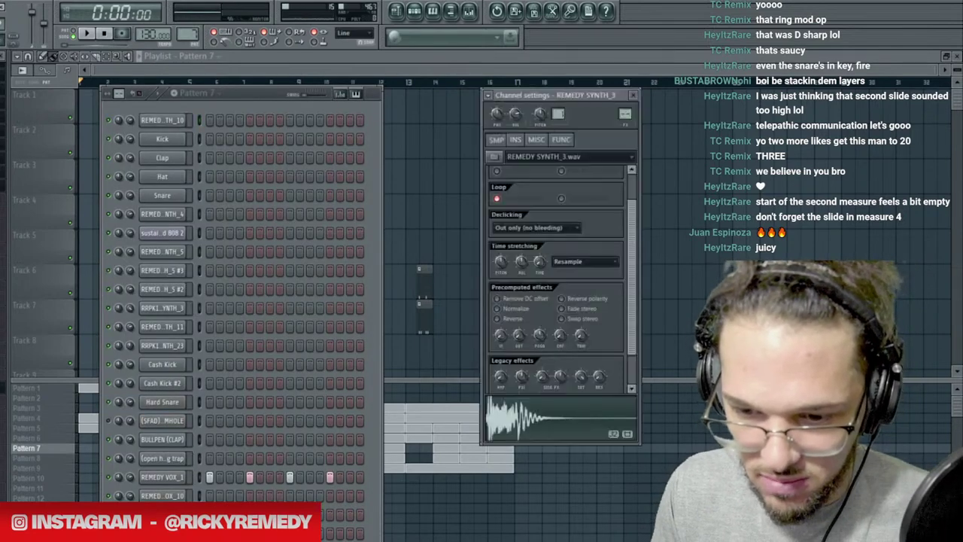
key("space")
left_click_drag(500, 380, 497, 374)
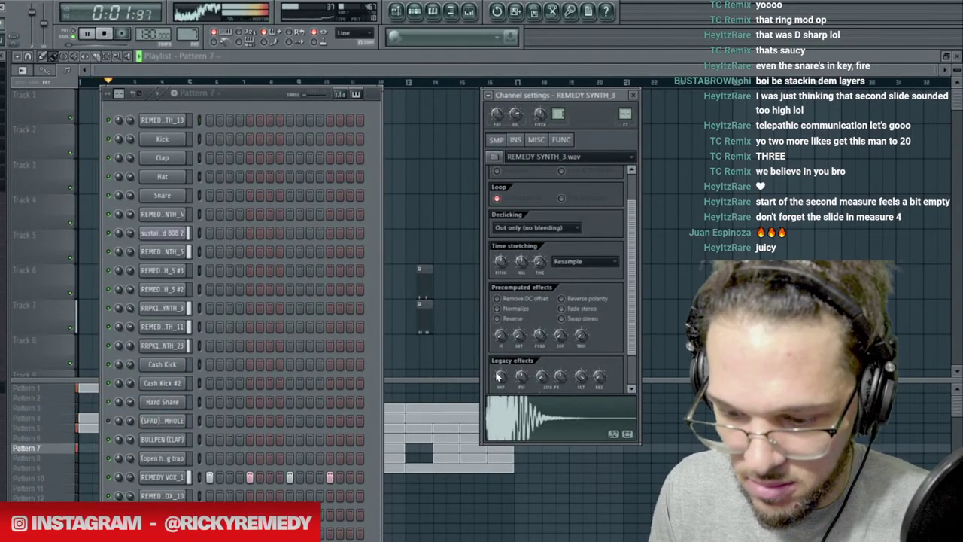
Audition REMEDY SYNTH_3 against the beat from just before bar 9 and show its volume envelope settings.
key("F5")
left_click(286, 81)
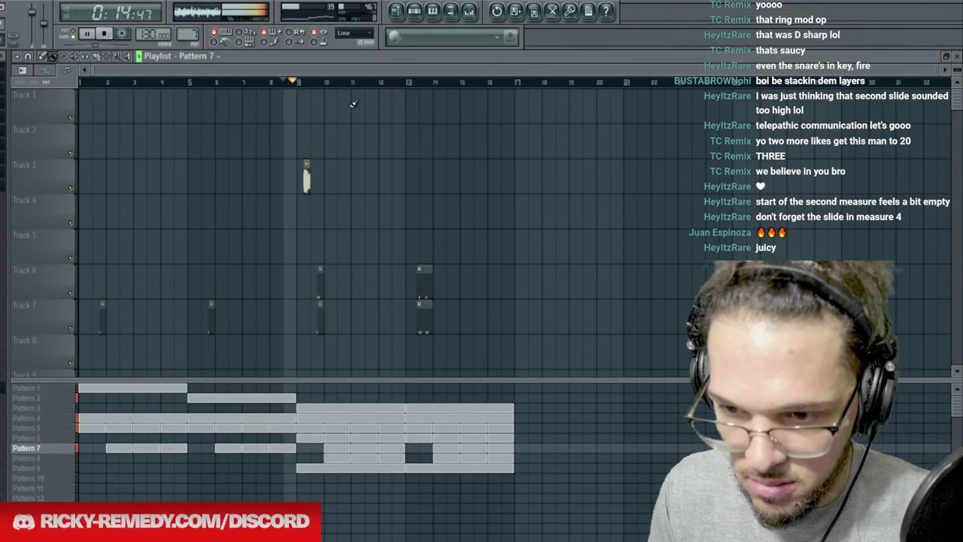
left_click(412, 12)
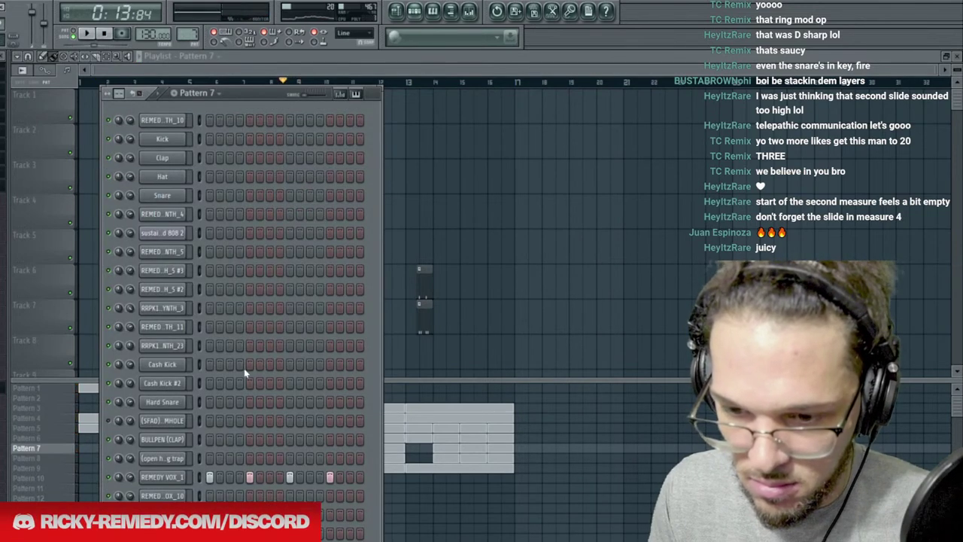
key("Tab")
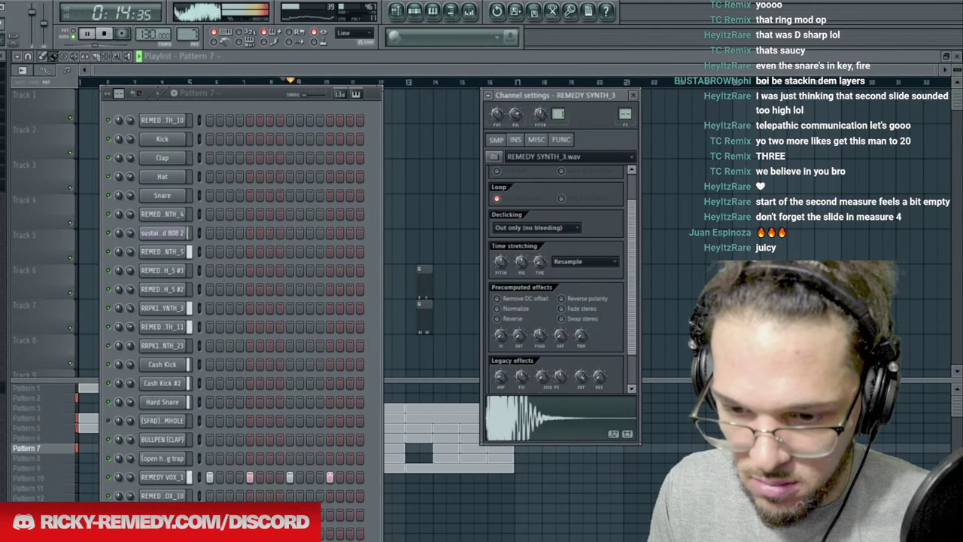
left_click(514, 140)
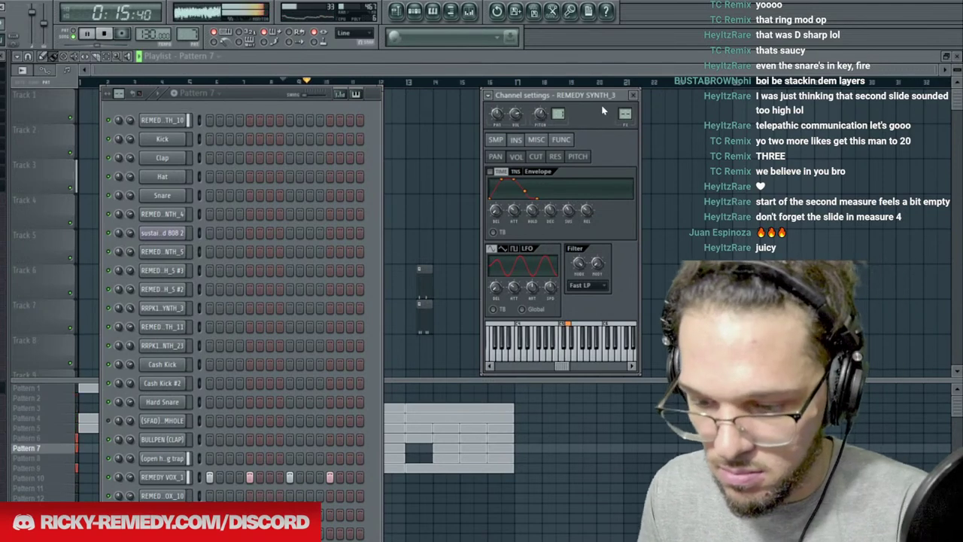
Route REMEDY SYNTH_3 to mixer track 21 and insert Fruity Parametric EQ 2 on it.
key("F9")
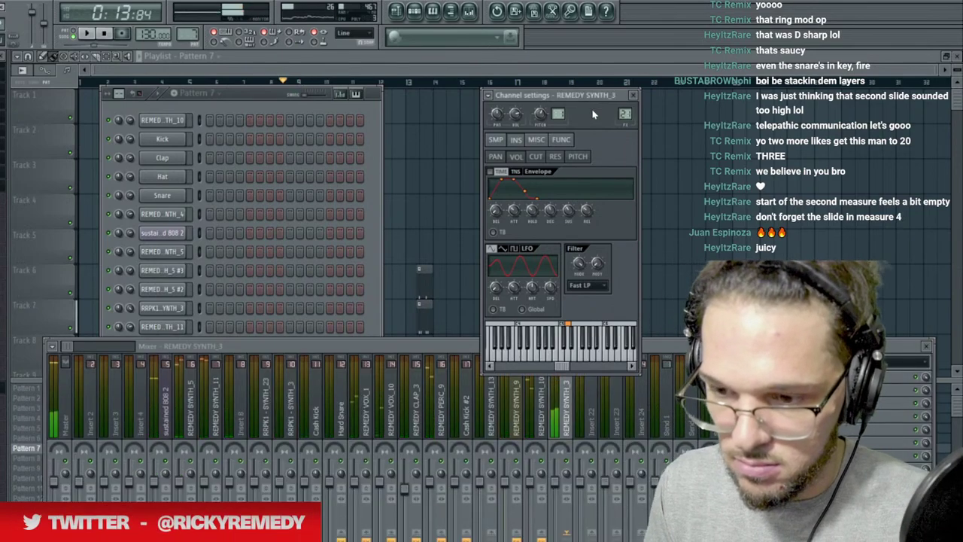
left_click(824, 376)
left_click(805, 418)
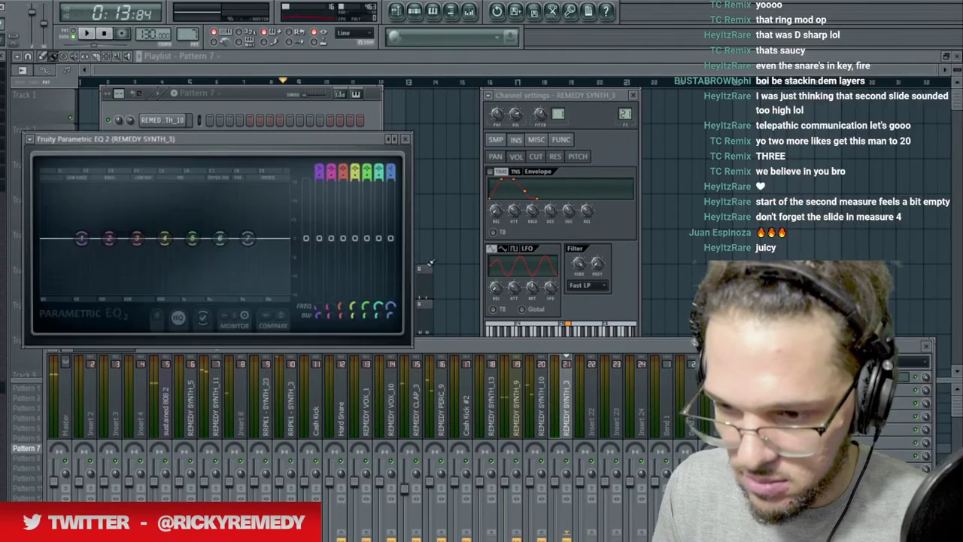
Turn band 1 of REMEDY SYNTH_3's EQ into a low cut, raise its cutoff, adjust the upper bands and play the result.
left_click_drag(319, 171, 319, 188)
left_click_drag(81, 238, 196, 230)
mouse_move(221, 238)
left_mouse_down()
mouse_move(223, 217)
mouse_move(218, 250)
left_mouse_up()
left_click_drag(196, 229, 249, 230)
key("space")
left_click(269, 102)
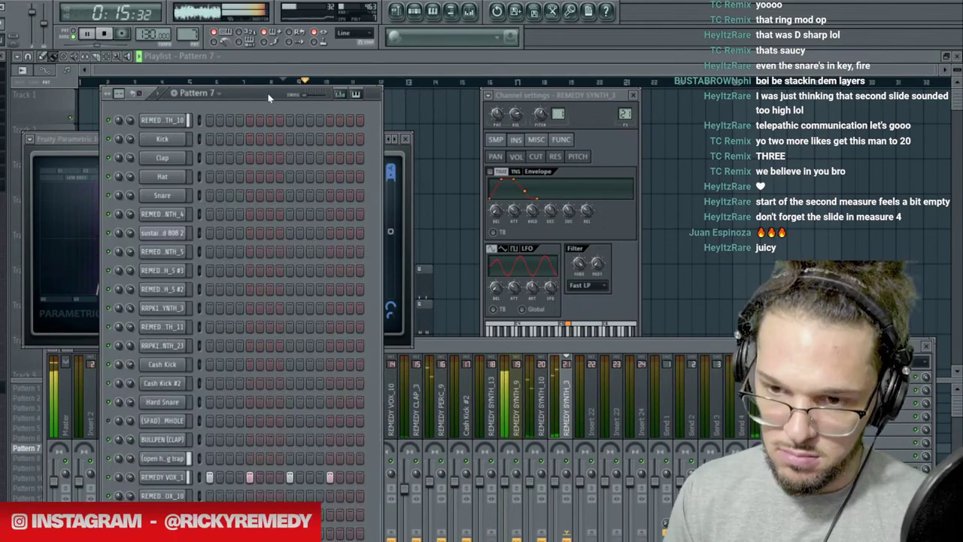
Select the empty Pattern 10 and open the REMEDY SYNTH_3 channel in it.
key("F12")
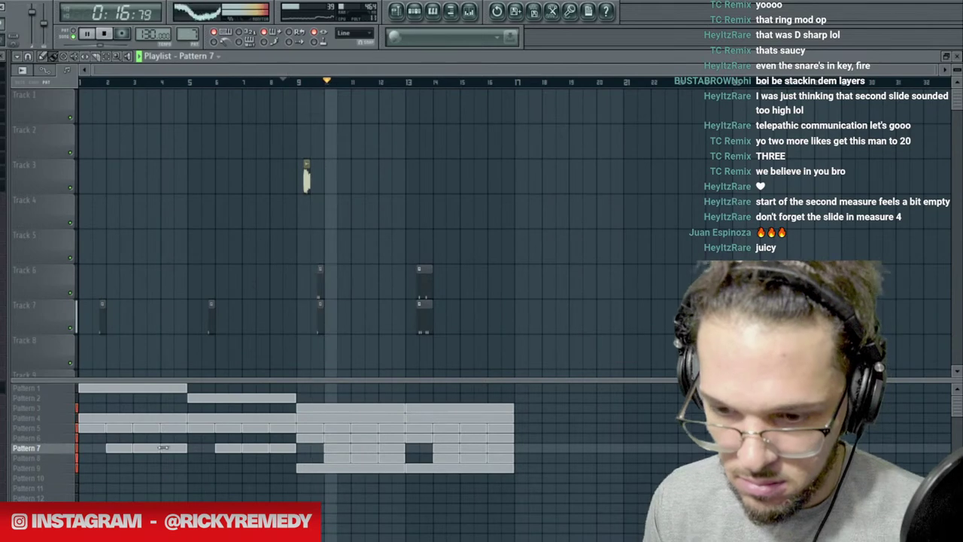
left_click(61, 471)
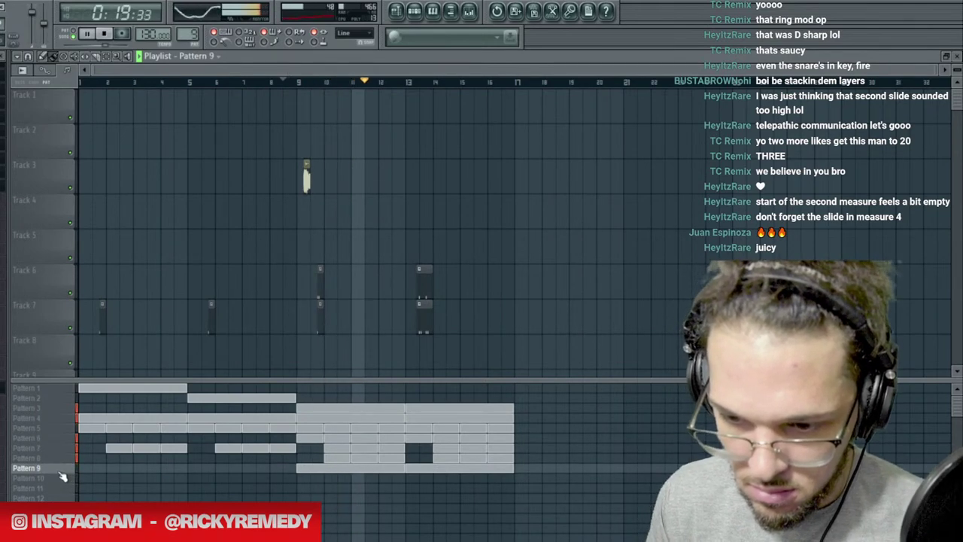
left_click(63, 478)
key("space")
key("space")
left_click(414, 9)
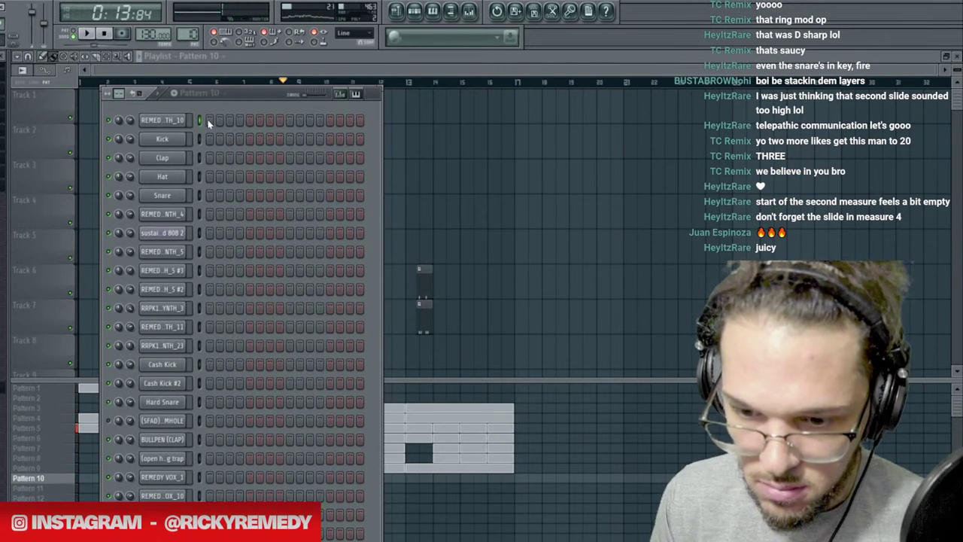
left_click(162, 514)
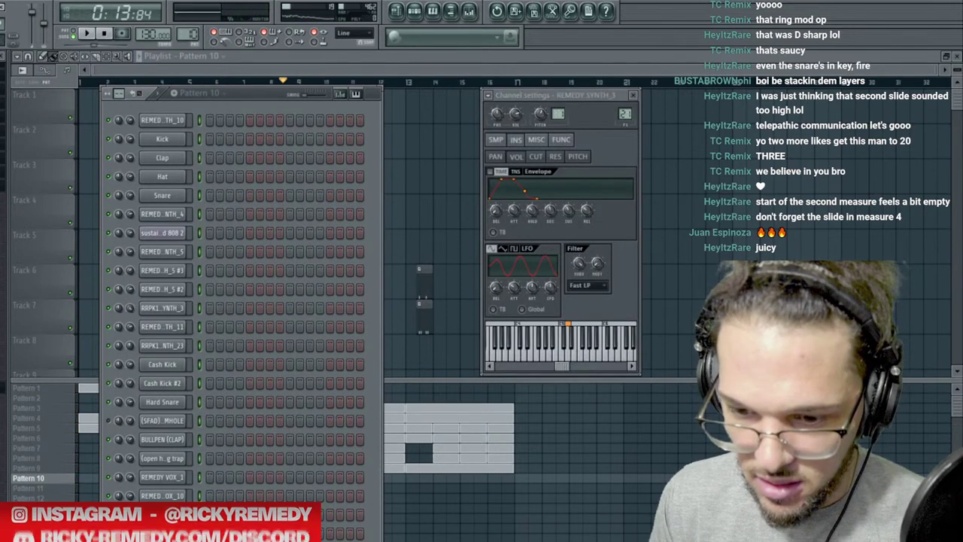
Insert Fruity Convolver on the REMEDY SYNTH_3 mixer track and draw an equalizer curve that rolls off the lows below about 500 Hz.
left_click(468, 11)
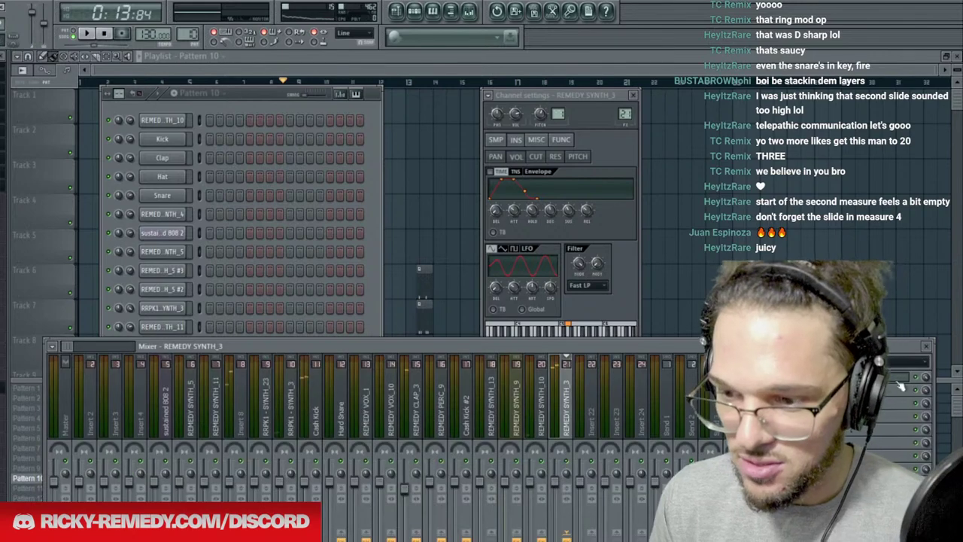
left_click(761, 376)
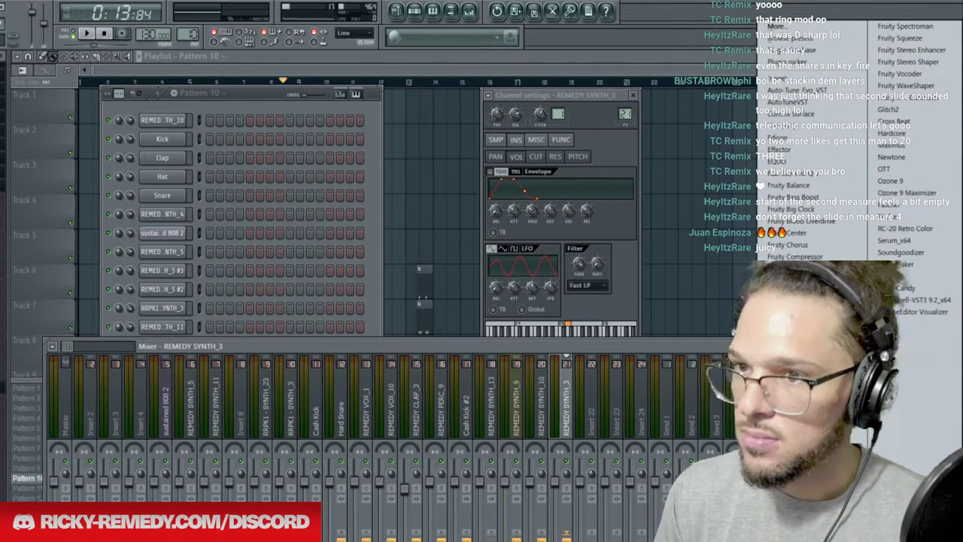
left_click(789, 269)
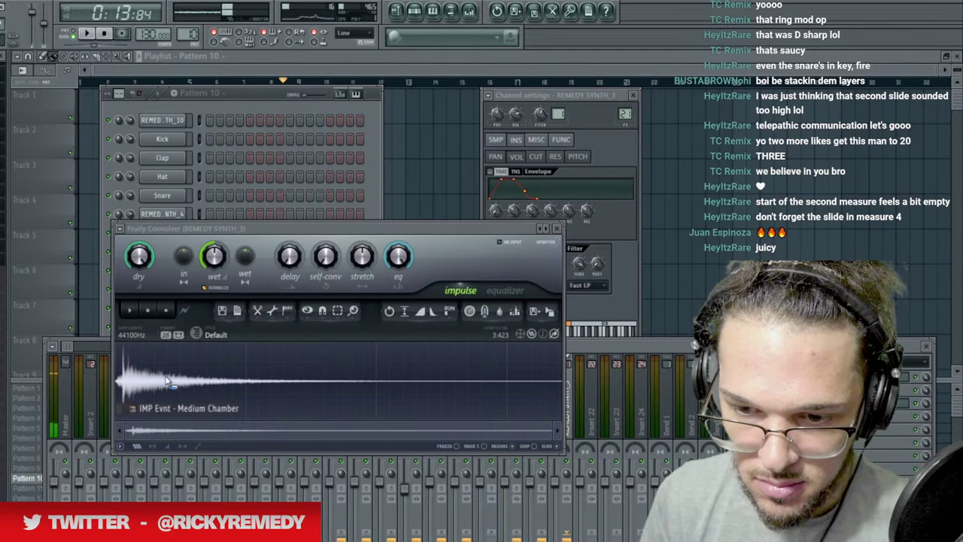
left_click(504, 290)
mouse_move(188, 436)
left_mouse_down()
mouse_move(333, 373)
mouse_move(623, 337)
left_mouse_up()
left_click_drag(408, 374, 617, 384)
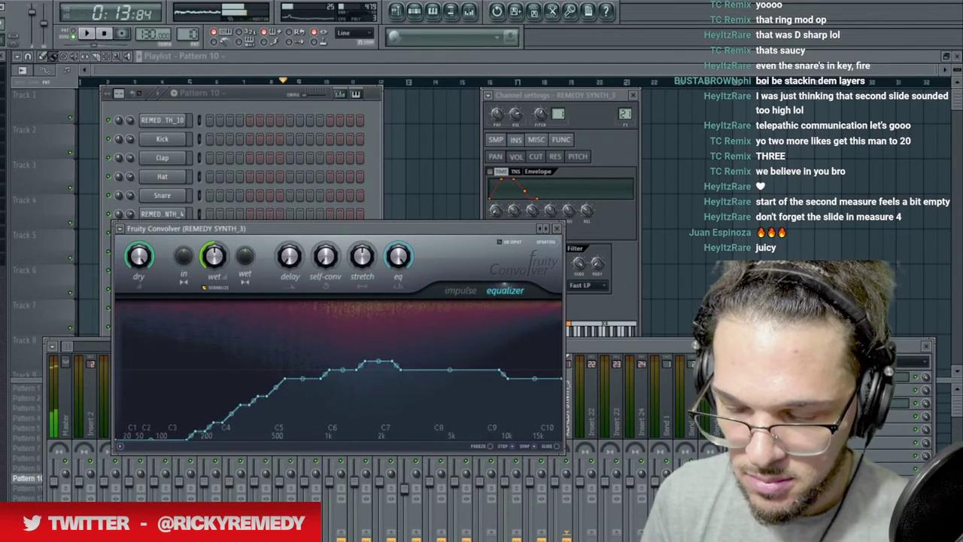
key("space")
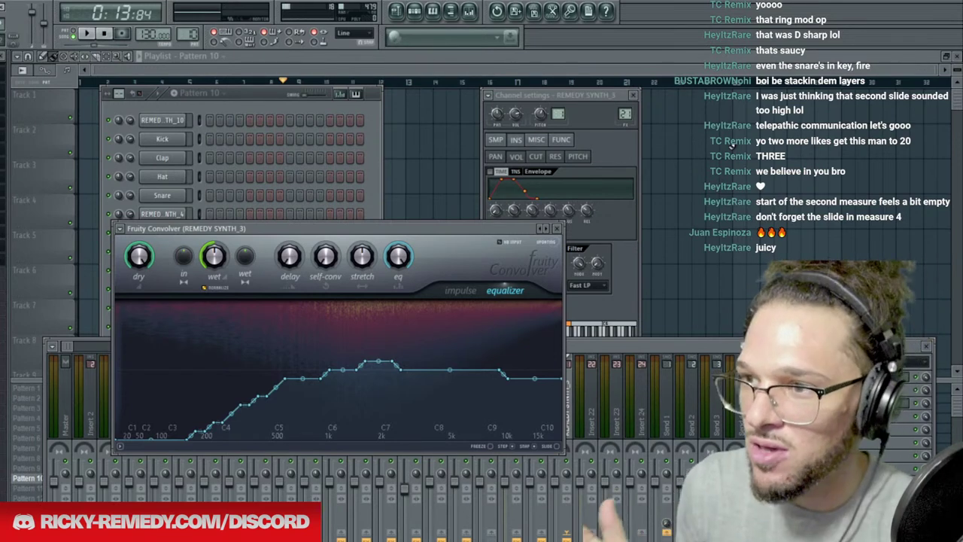
Place a one-bar Pattern 10 block at bar 9 in the playlist and check playback from just before it.
key("space")
left_click(304, 52)
key("space")
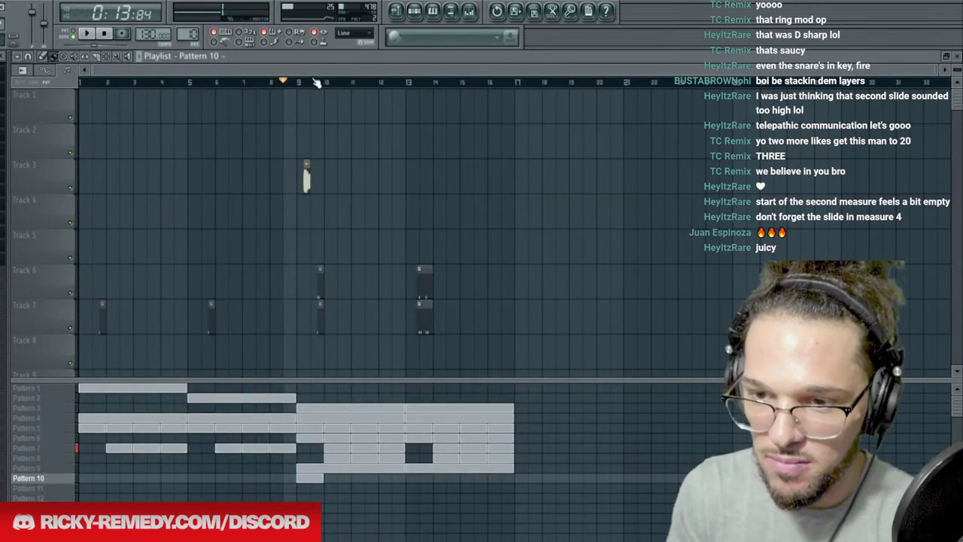
Place a one-bar Pattern 10 block at bar 1 in the playlist and play the arrangement from the start.
key("space")
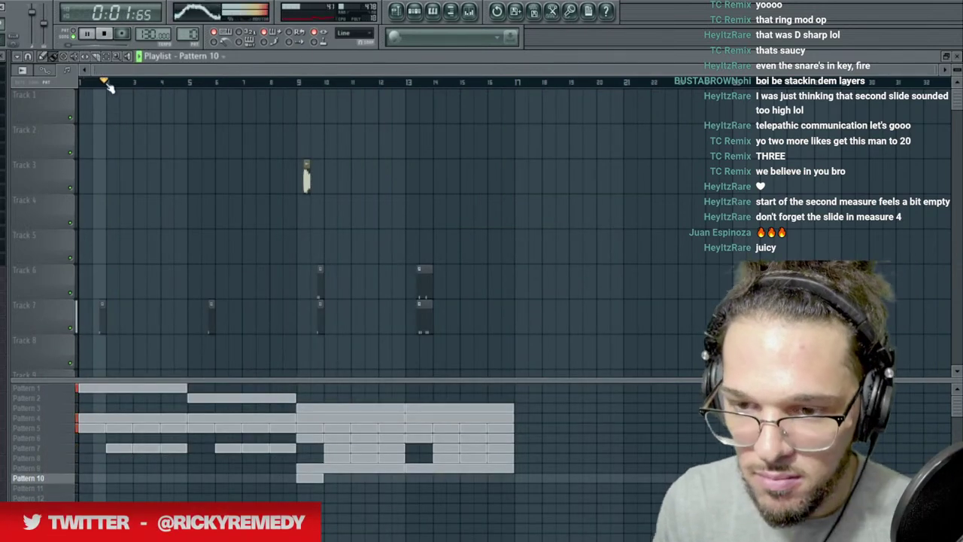
scroll(112, 84, "up", 5)
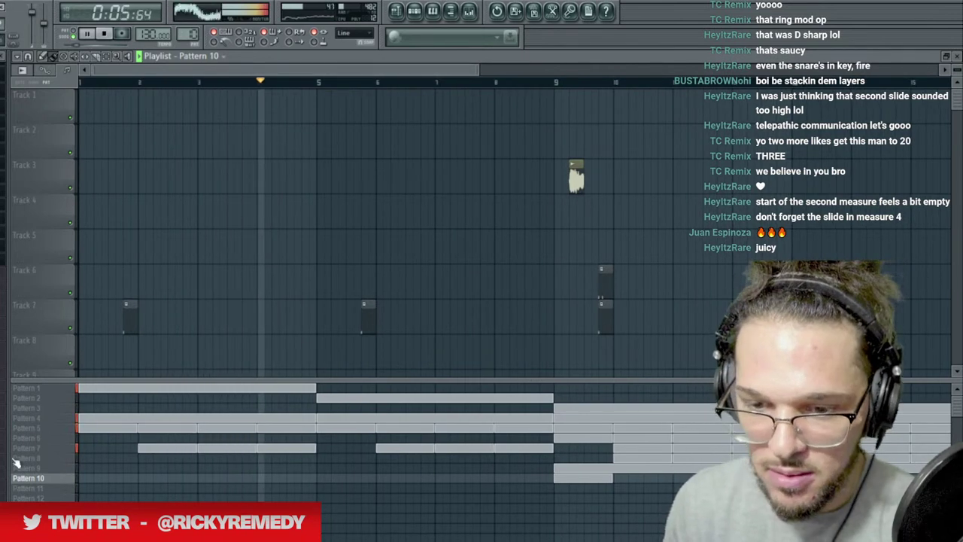
left_click(82, 479)
key("space")
key("space")
right_click(105, 479)
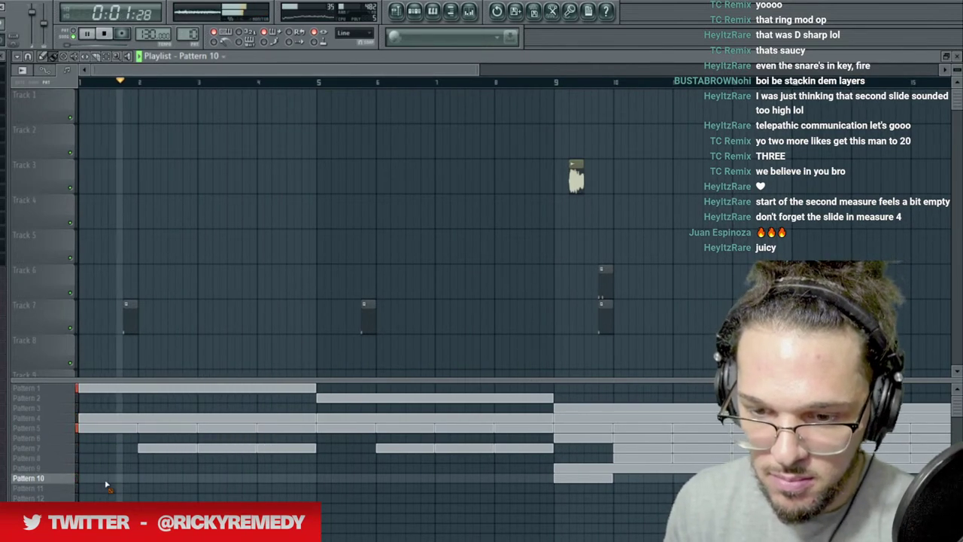
left_click(106, 481)
key("space")
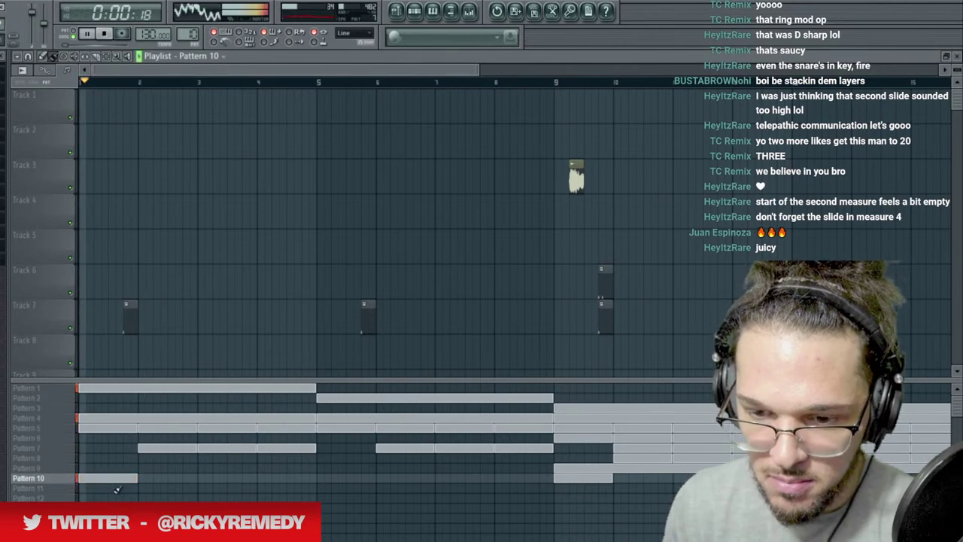
Examine Pattern 1's synth notes in the piano rolls of REMEDY SYNTH_5 and REMEDY SYNTH_11 during playback.
left_click(27, 388)
left_click(414, 11)
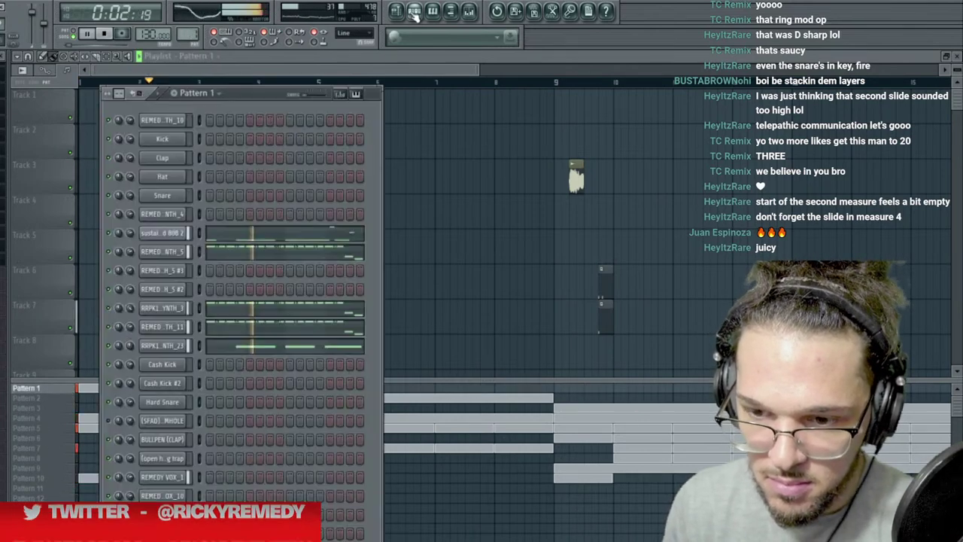
key("space")
right_click(248, 280)
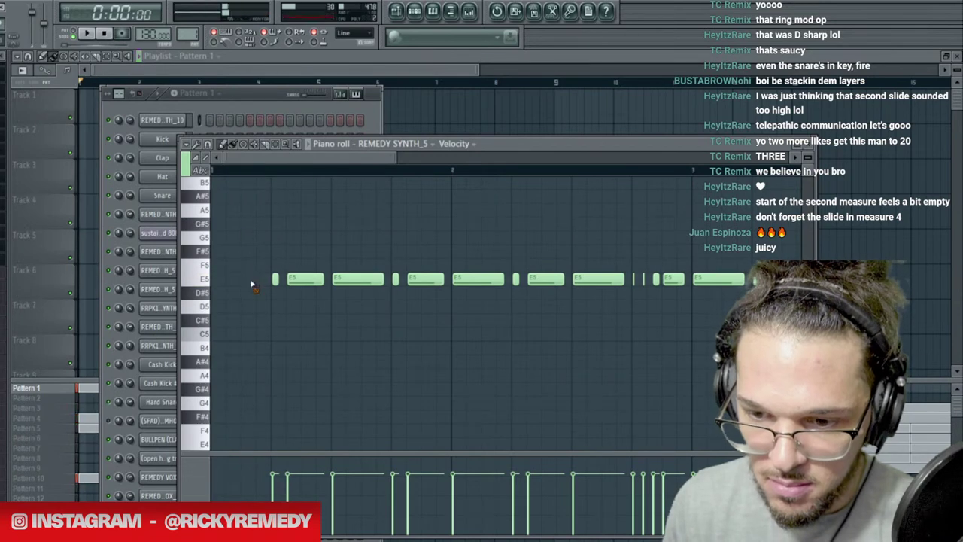
left_click(233, 110)
left_click(248, 313)
right_click(232, 281)
left_click(249, 97)
left_click(230, 330)
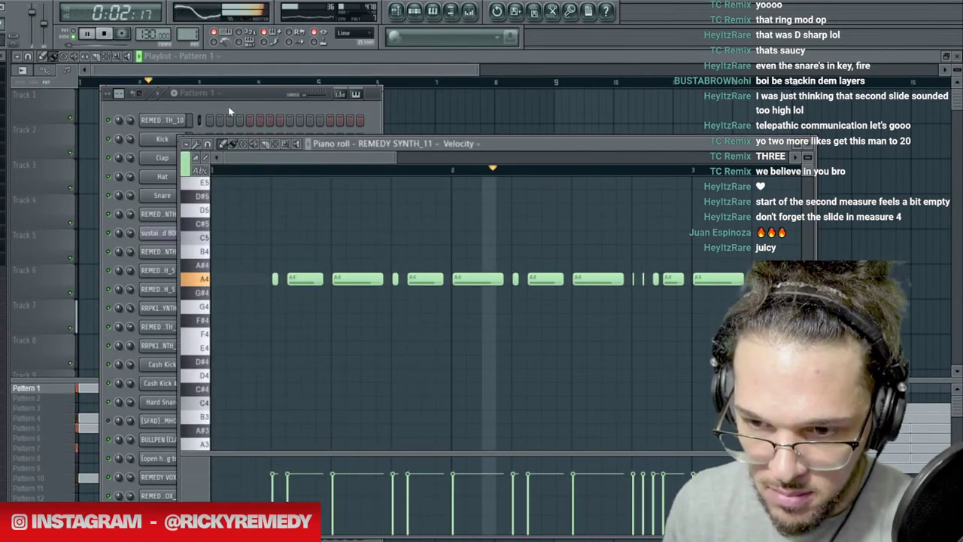
left_click(228, 109)
left_click(297, 62)
Place a one-bar block of the empty Pattern 11 at bar 5 and open the REMEDY SYNTH_3 channel settings.
left_click(34, 477)
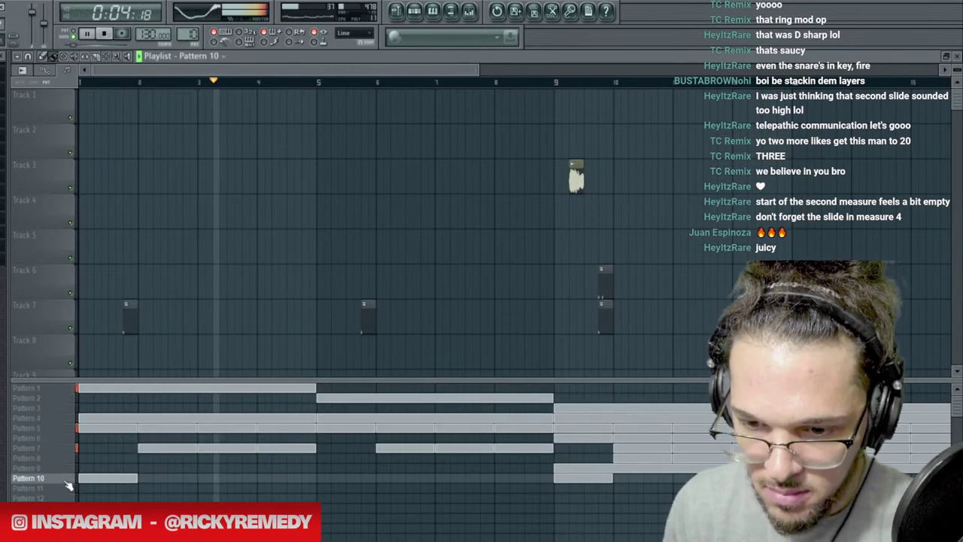
right_click(34, 478)
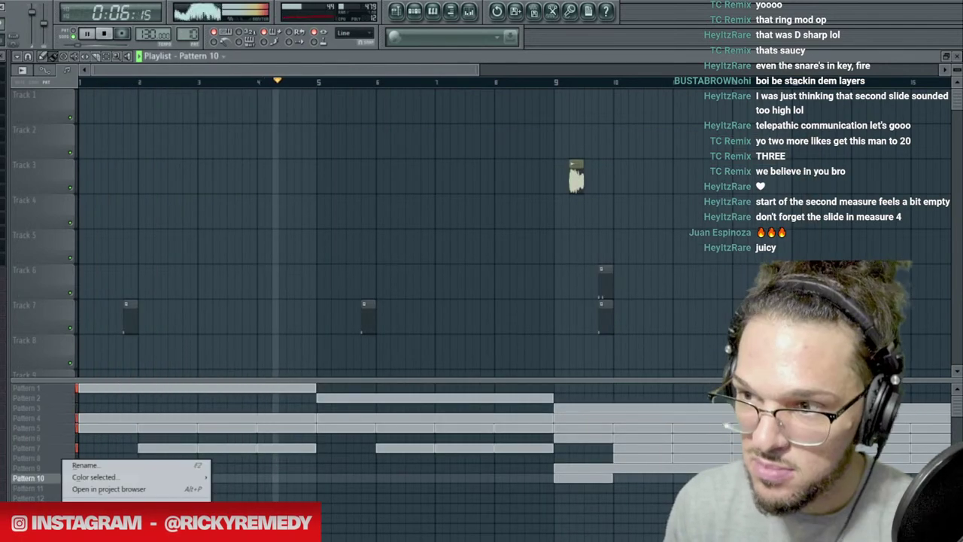
left_click(319, 488)
key("space")
left_click(417, 15)
key("space")
left_click(173, 514)
key("space")
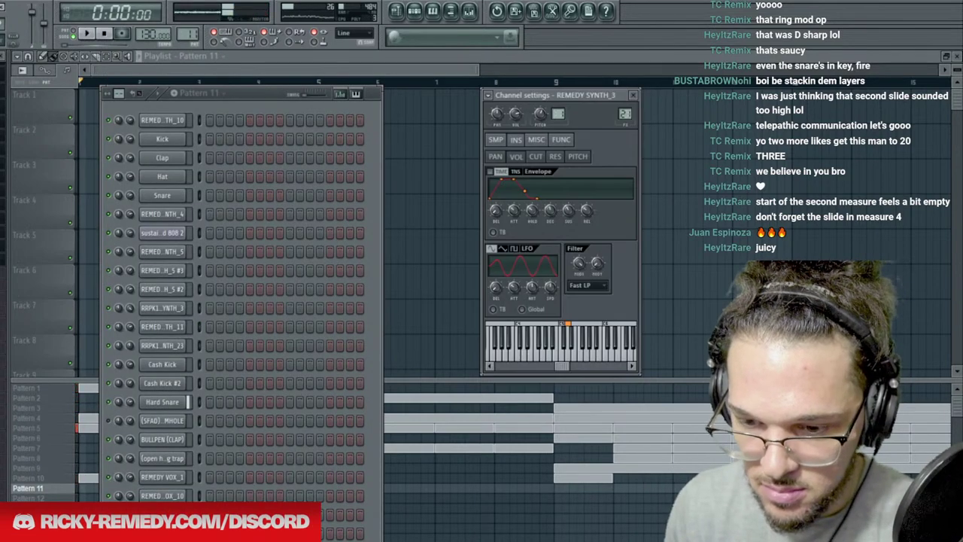
Clone the REMEDY SYNTH_3 channel and open the copy's sample settings.
right_click(185, 515)
left_click(211, 525)
key("Escape")
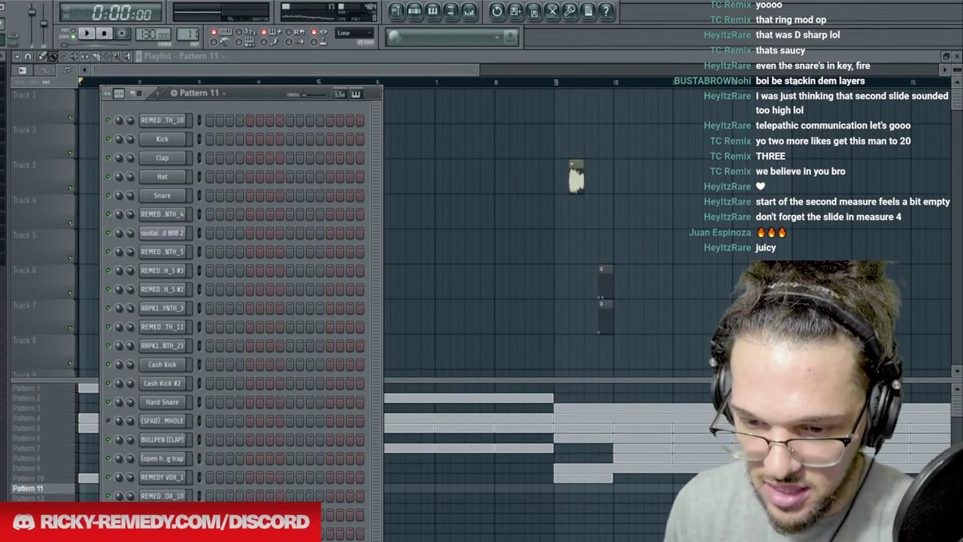
left_click(500, 141)
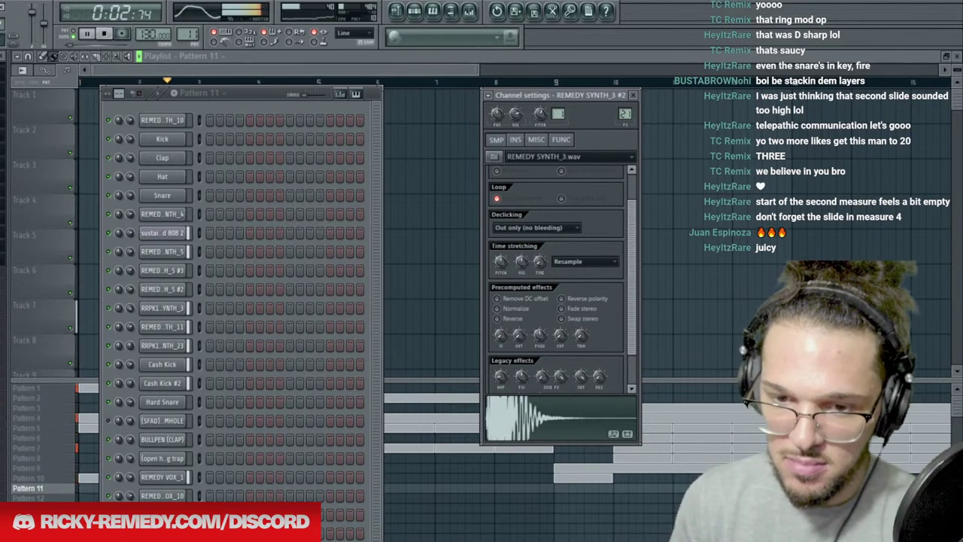
Remove the Pattern 11 block from bar 5 and play the arrangement from bar 9 and from the start.
left_click(381, 70)
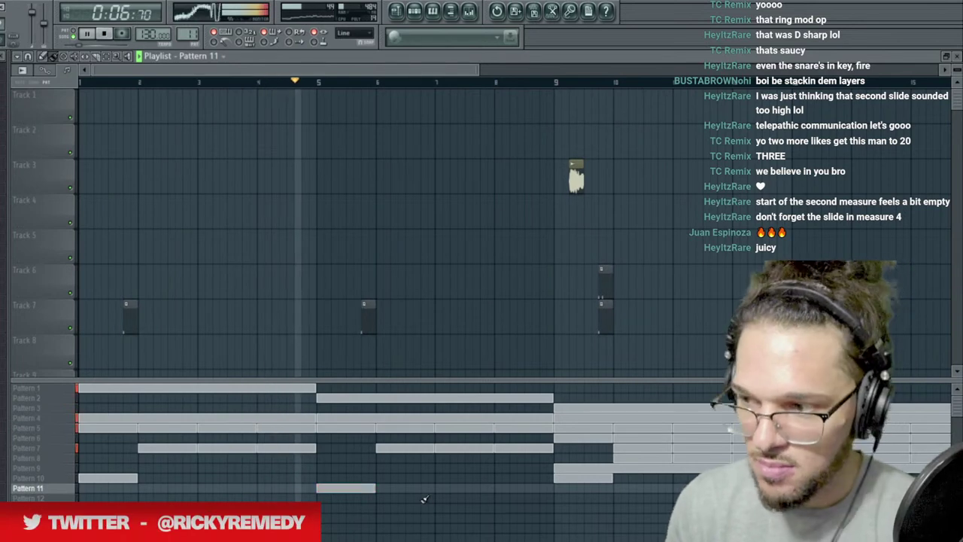
right_click(362, 487)
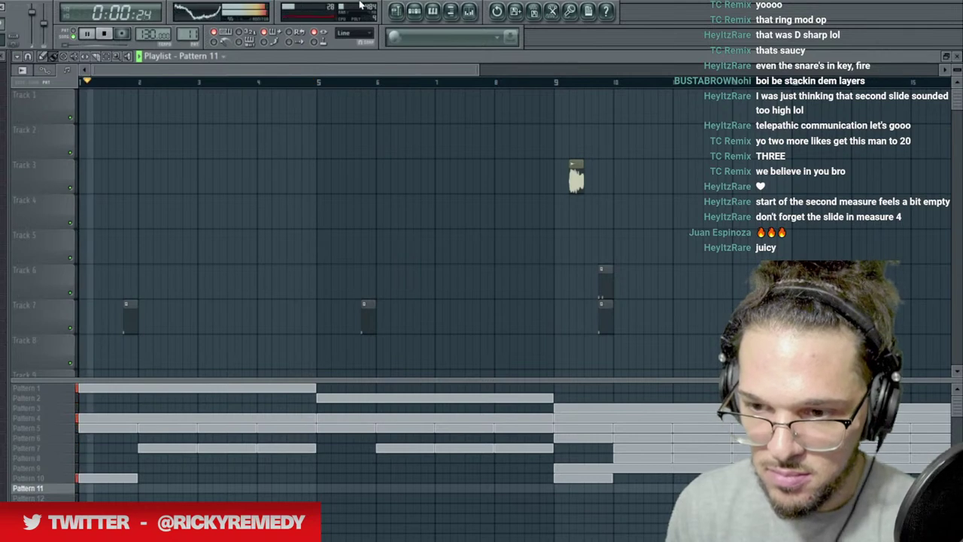
left_click(565, 81)
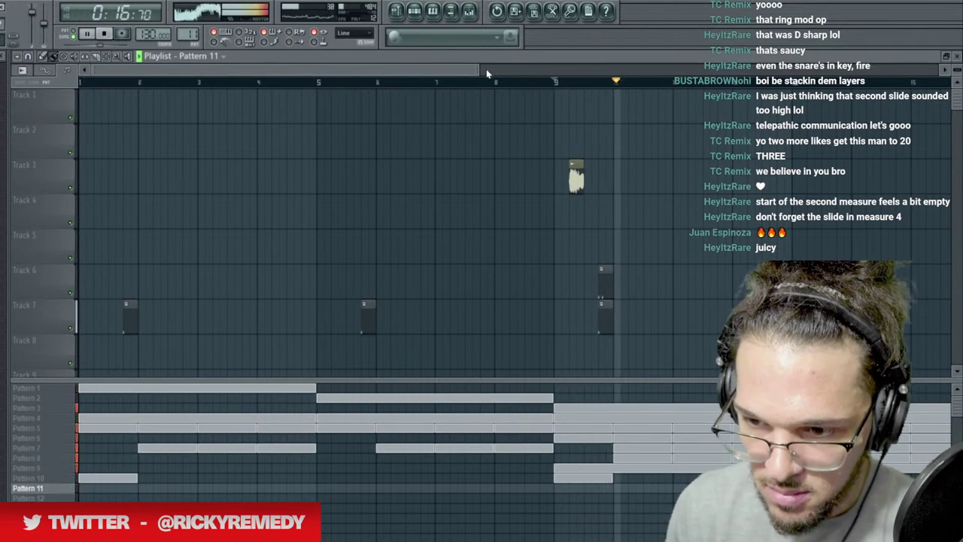
key("space")
key("space")
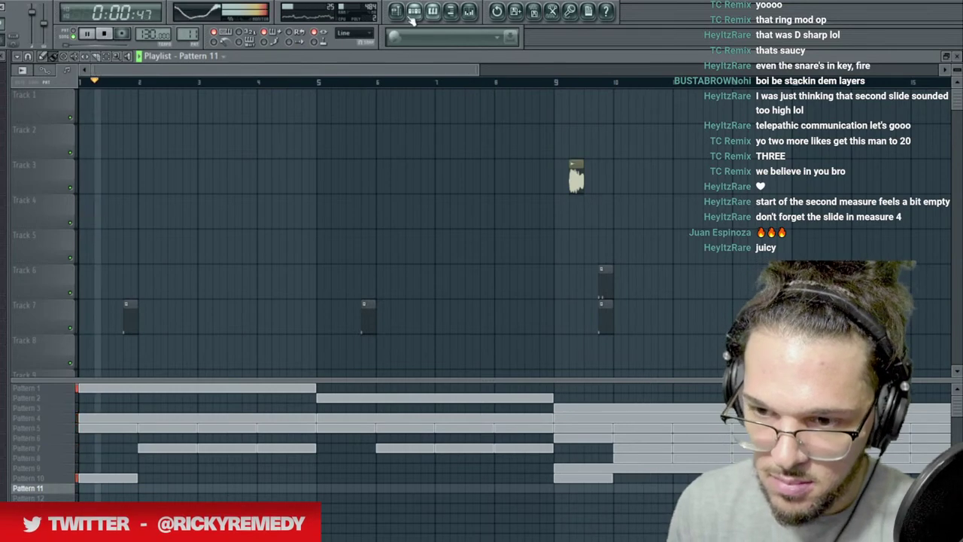
Check the REMEDY SYNTH_5 channel and insert Fruity Soft Clipper on the Insert 8 mixer track.
left_click(414, 12)
left_click(179, 256)
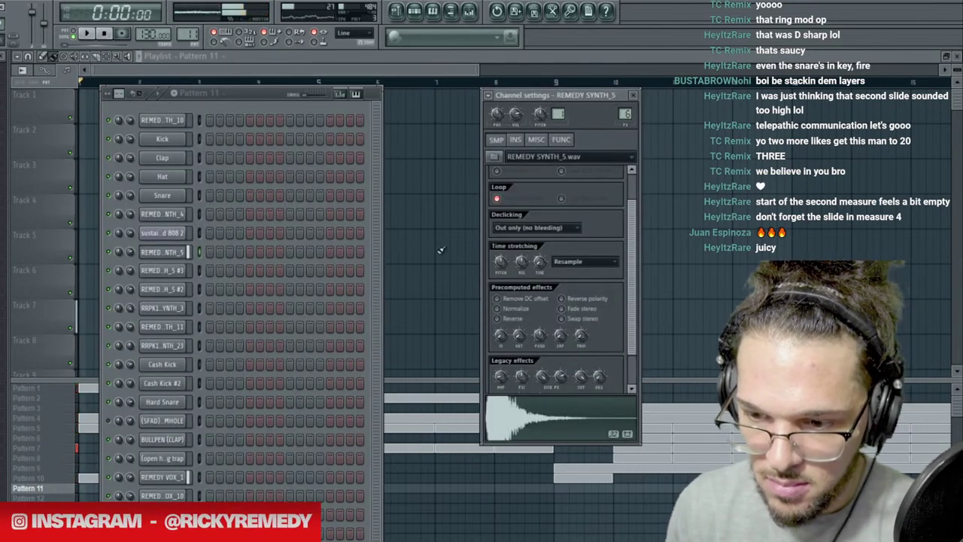
left_click(469, 10)
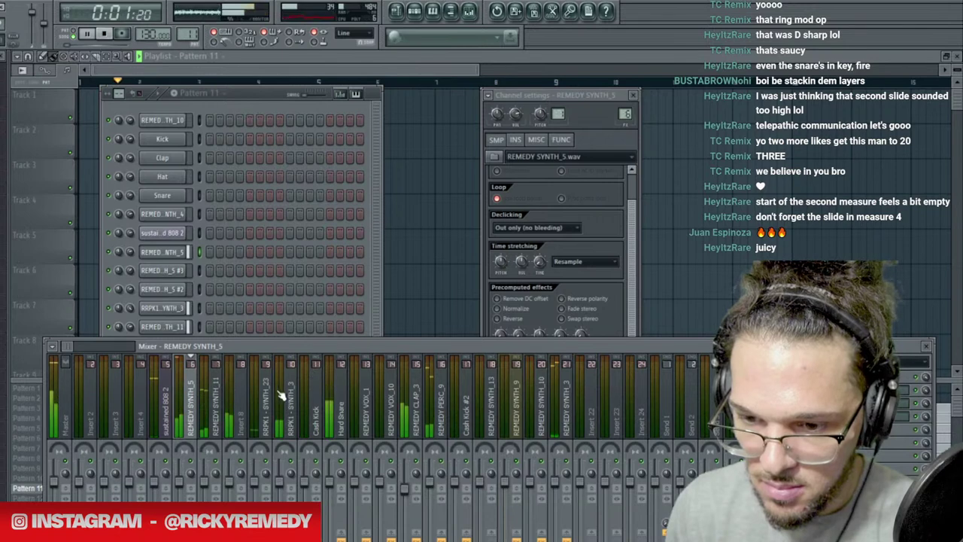
left_click(253, 417)
left_click(755, 403)
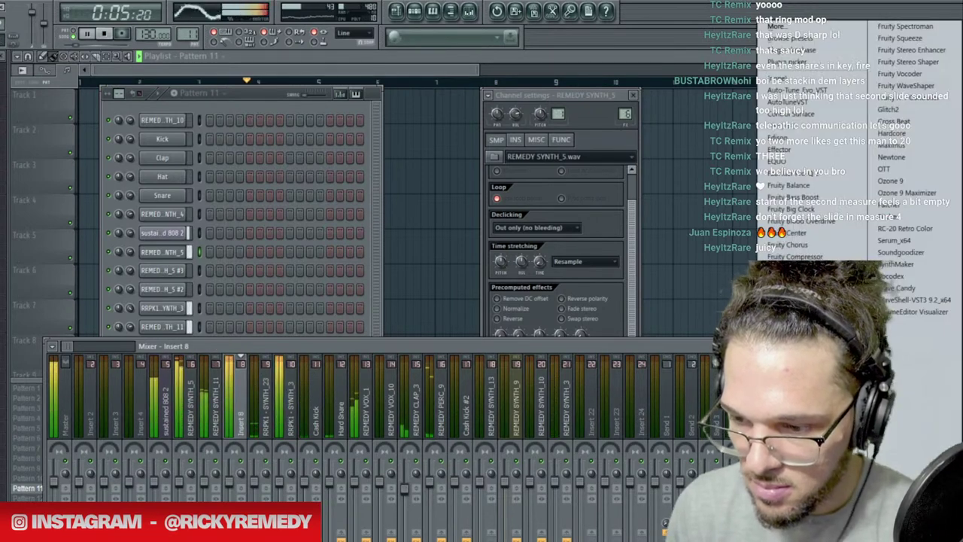
left_click(793, 526)
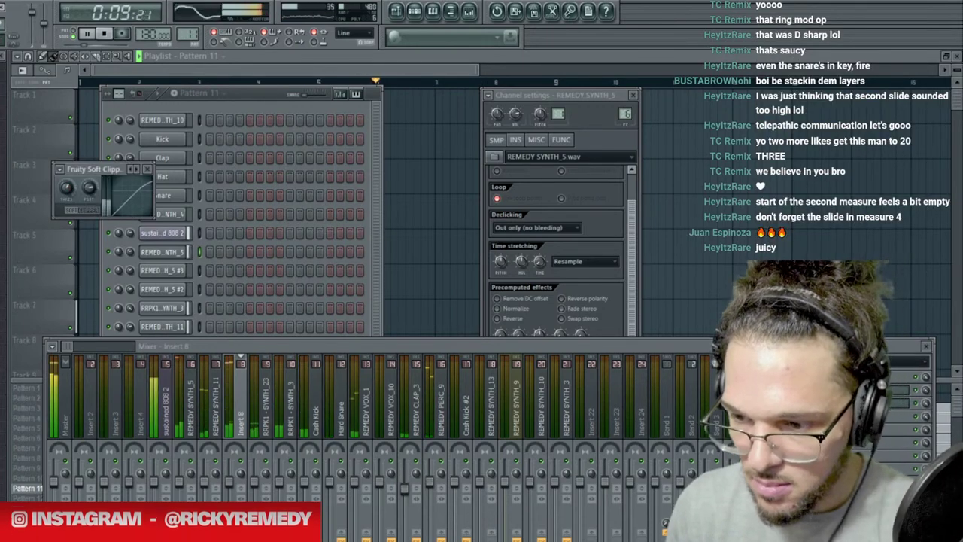
Insert Fruity Parametric EQ 2 on Insert 8 and boost band 5 around 1.4 kHz with slight lifts on neighbouring bands.
left_click(756, 416)
left_click(793, 434)
mouse_move(137, 238)
left_mouse_down()
mouse_move(135, 209)
mouse_move(155, 232)
left_mouse_up()
left_click_drag(165, 237, 171, 226)
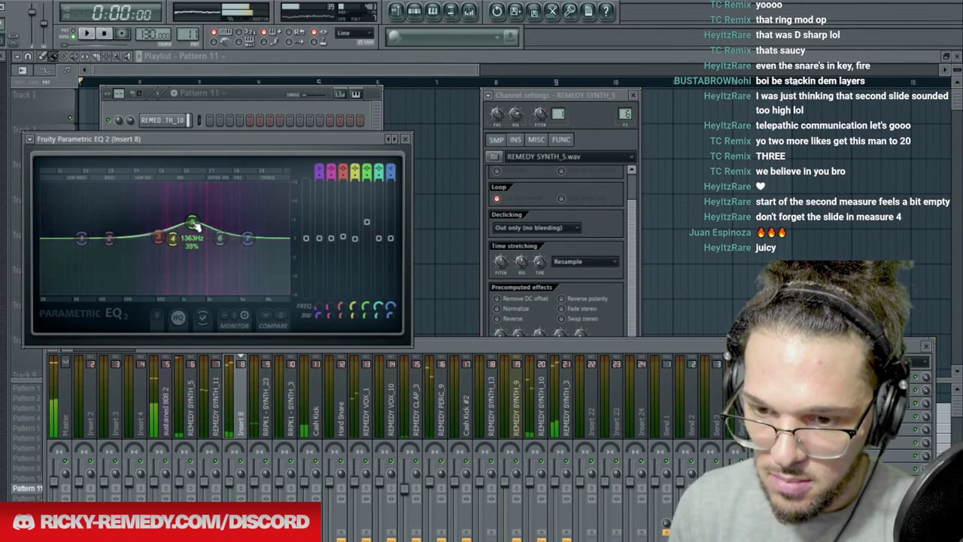
left_click_drag(191, 228, 194, 225)
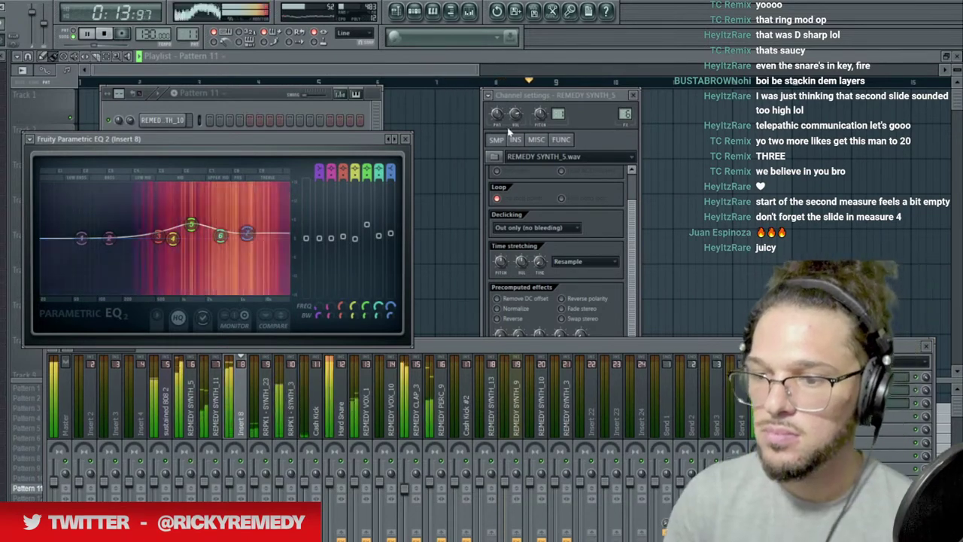
Return to the playlist and set the playback position to bar 9.
key("F5")
scroll(687, 86, "down", 1)
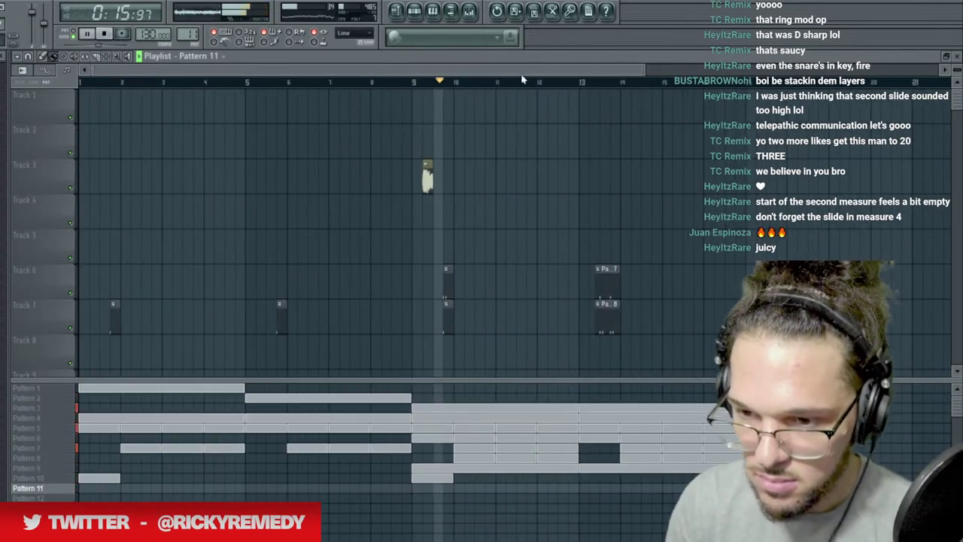
key("F9")
left_click(414, 80)
Lower band 3 and slightly raise band 4 in the REMEDY SYNTH_3 mixer track's Parametric EQ 2 while playing from bar 9.
left_click(470, 12)
key("space")
key("space")
key("space")
left_click(556, 426)
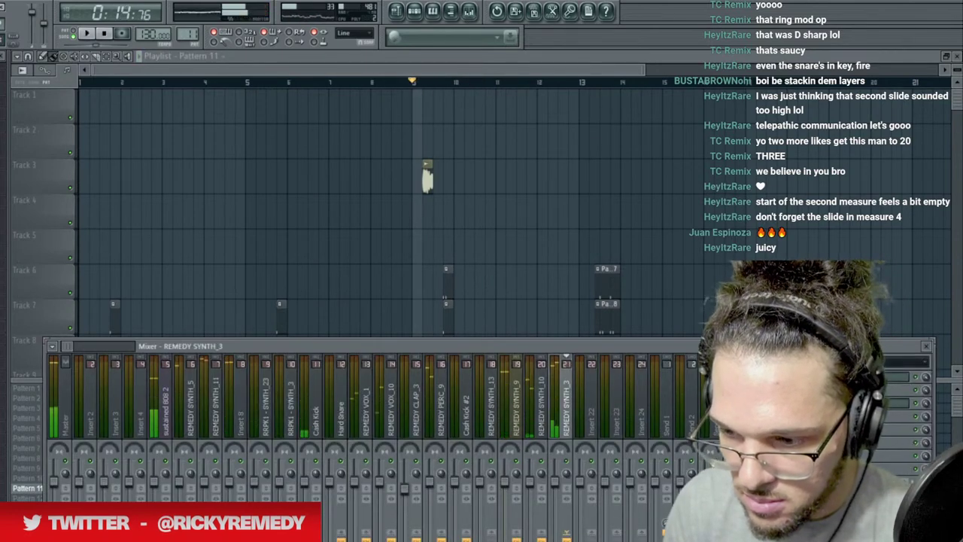
left_click(888, 376)
key("space")
mouse_move(163, 232)
left_mouse_down()
mouse_move(163, 241)
mouse_move(163, 232)
left_mouse_up()
left_click_drag(130, 232, 129, 255)
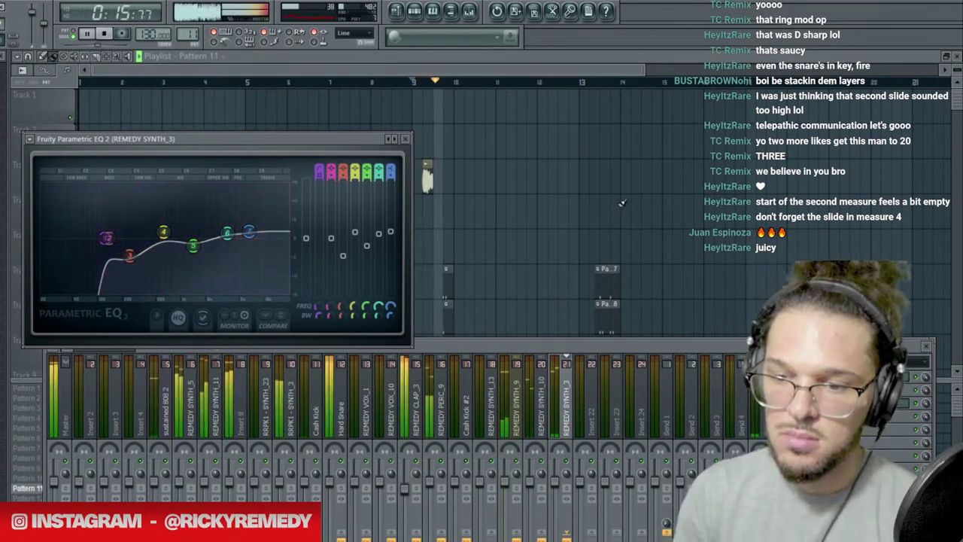
right_click(621, 207)
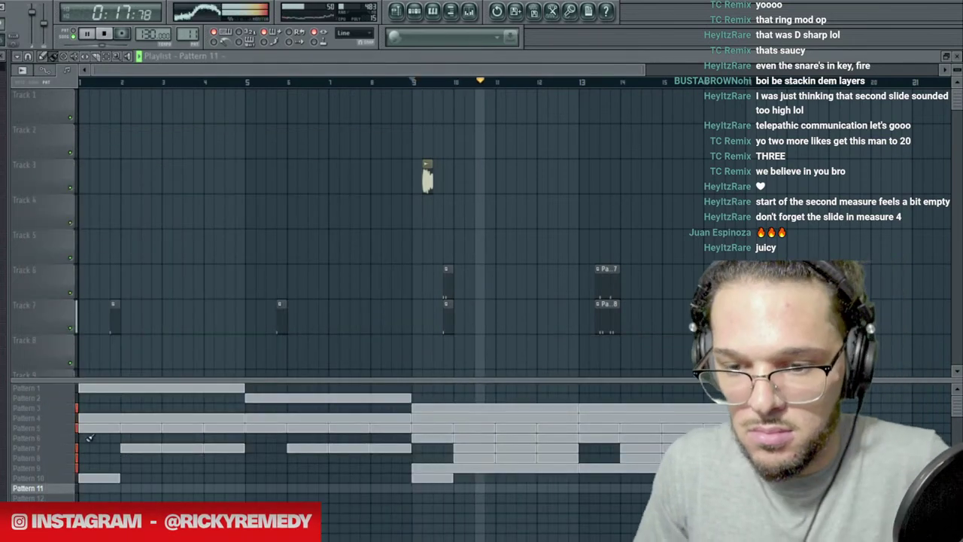
Add the REMEDY SYNTH_1 sample as a new channel, reshape it with the sample effect knobs and check it against playback.
left_click(424, 17)
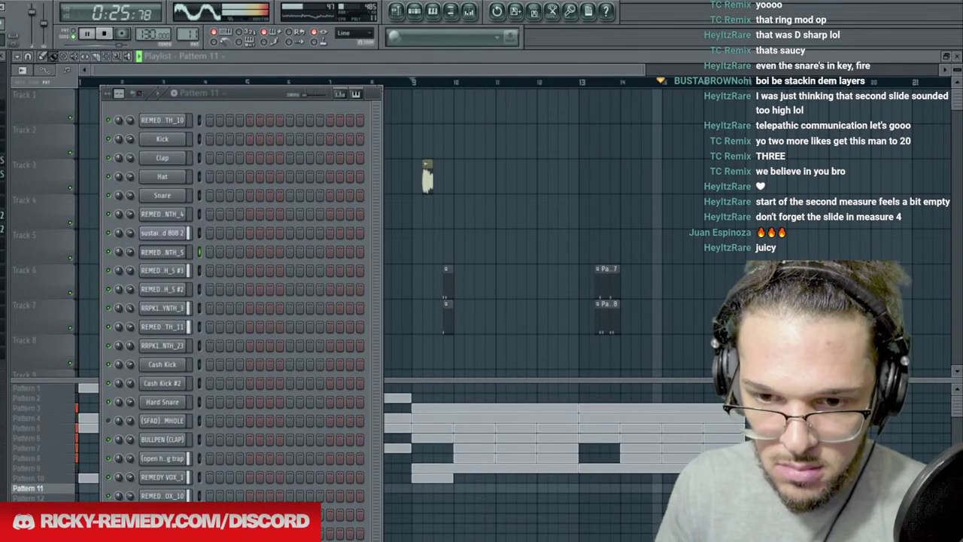
key("space")
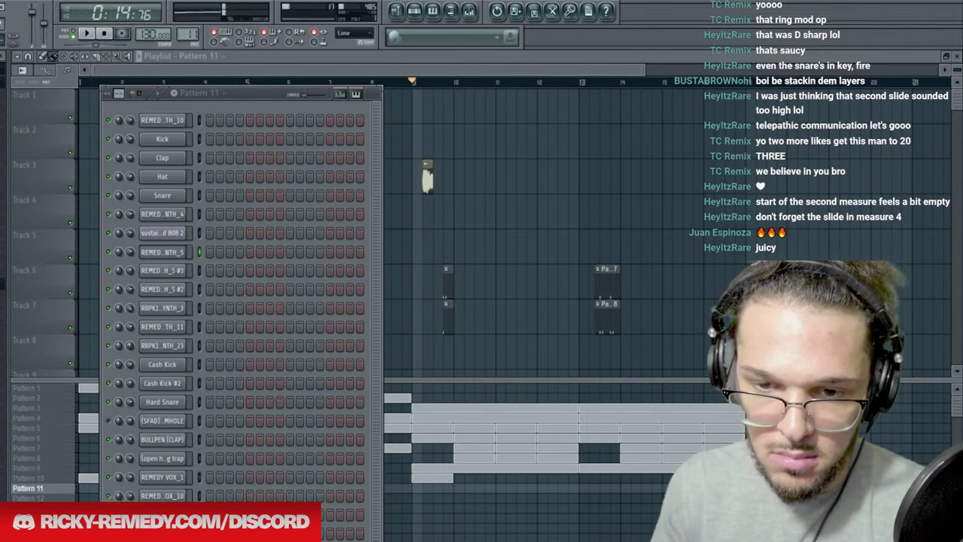
key("space")
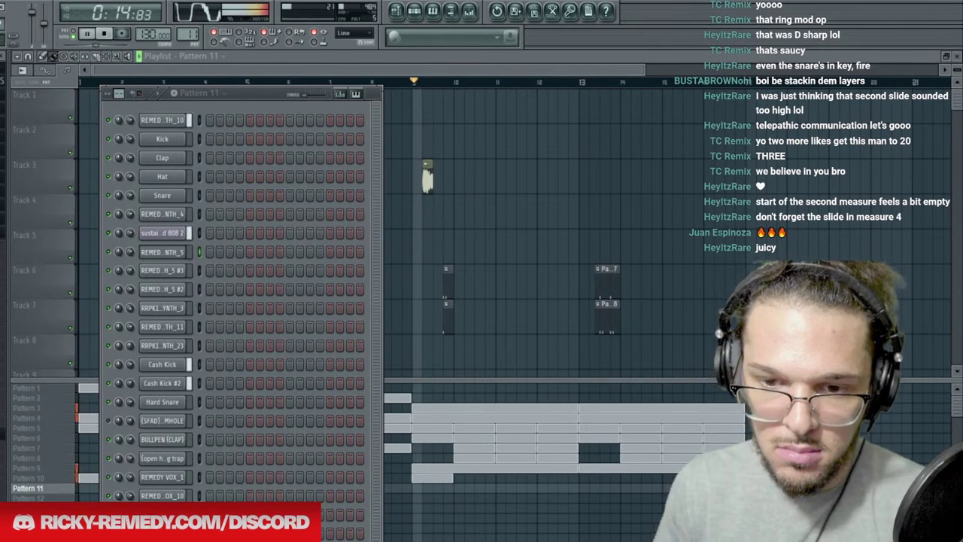
left_click_drag(161, 121, 168, 123)
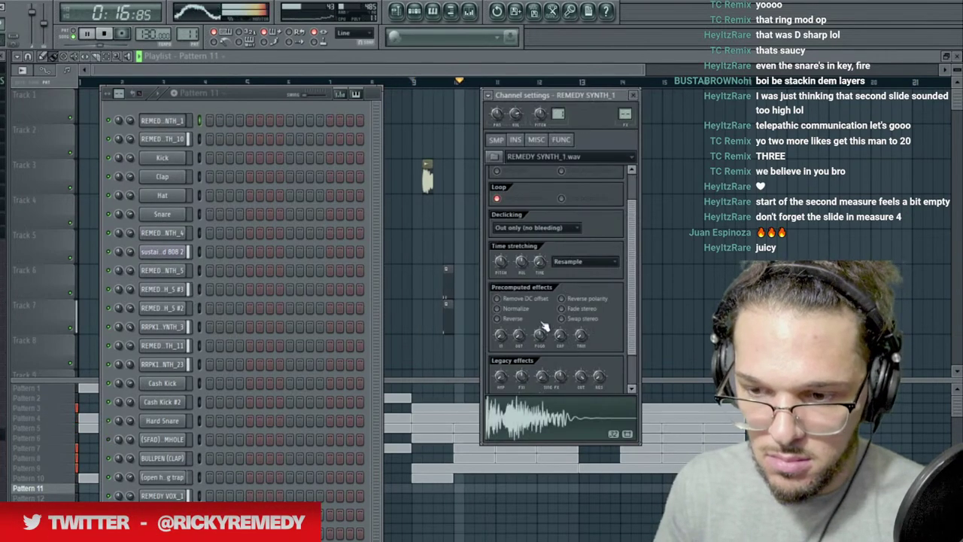
left_click_drag(500, 376, 499, 361)
key("space")
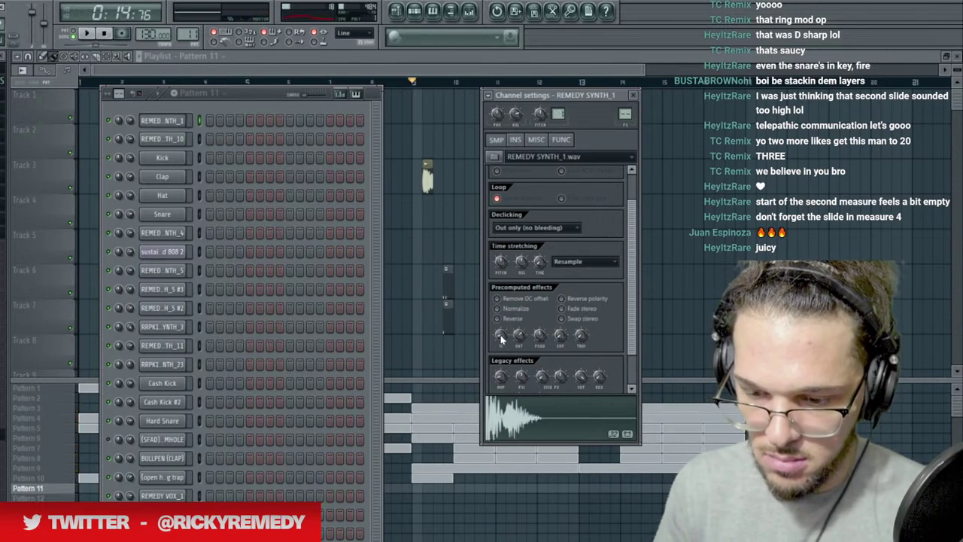
left_click(515, 139)
key("space")
left_click(496, 139)
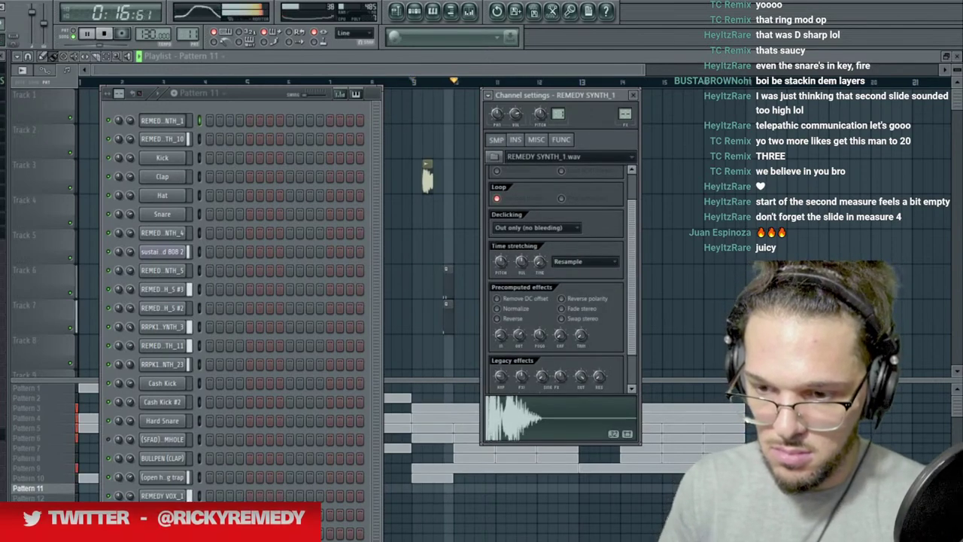
Place a one-bar Pattern 11 block at bar 13 in the playlist and play from just before it.
key("F5")
left_click(569, 81)
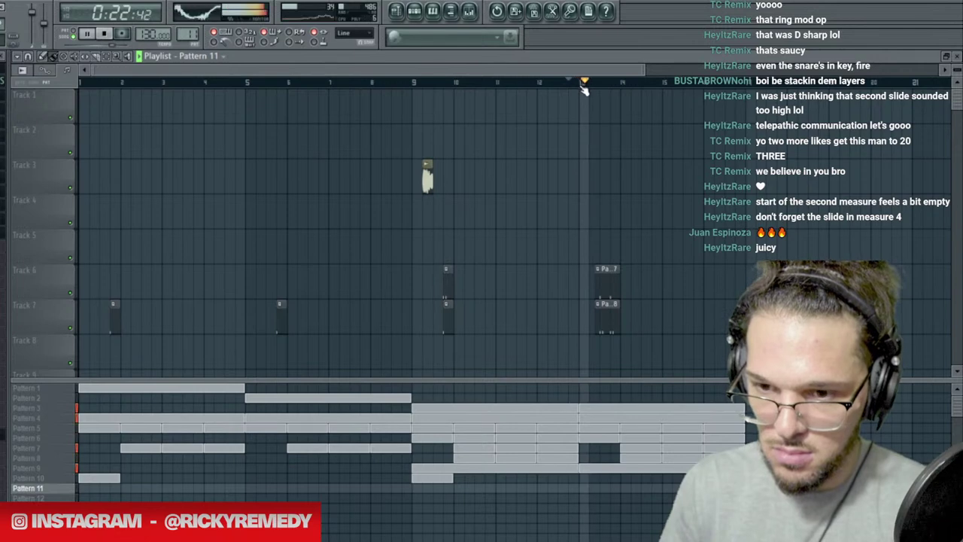
key("space")
key("F6")
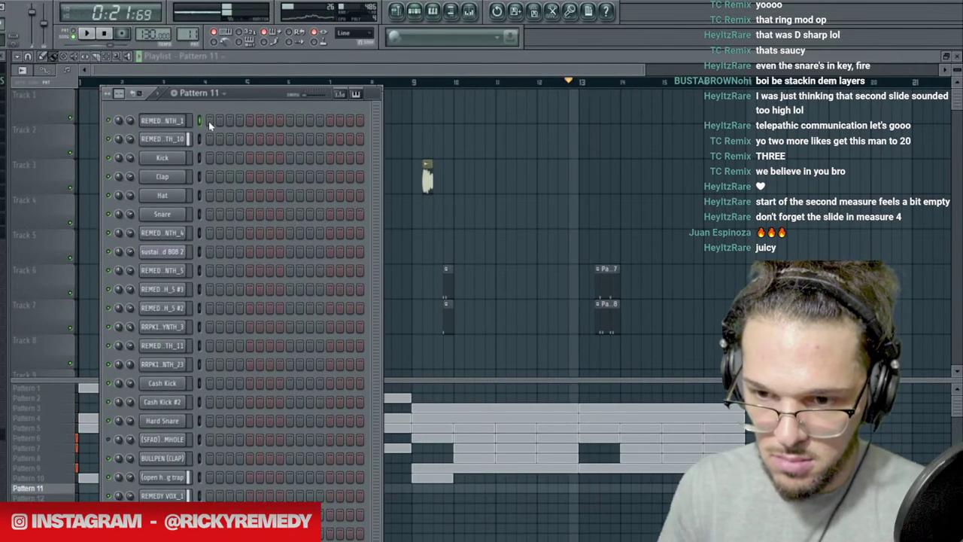
left_click(583, 488)
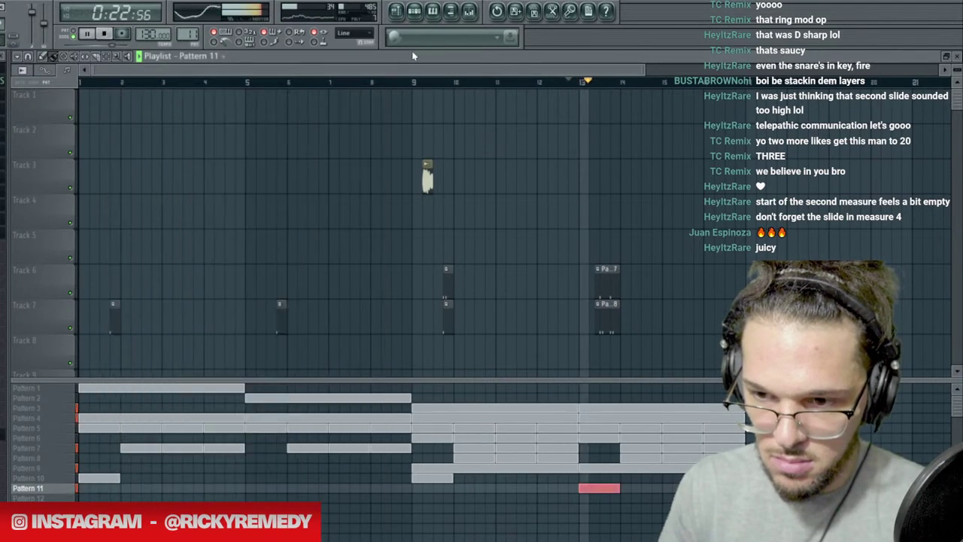
Send the REMEDY SYNTH_3 #2 channel of Pattern 11 to the piano roll.
left_click(414, 17)
right_click(190, 433)
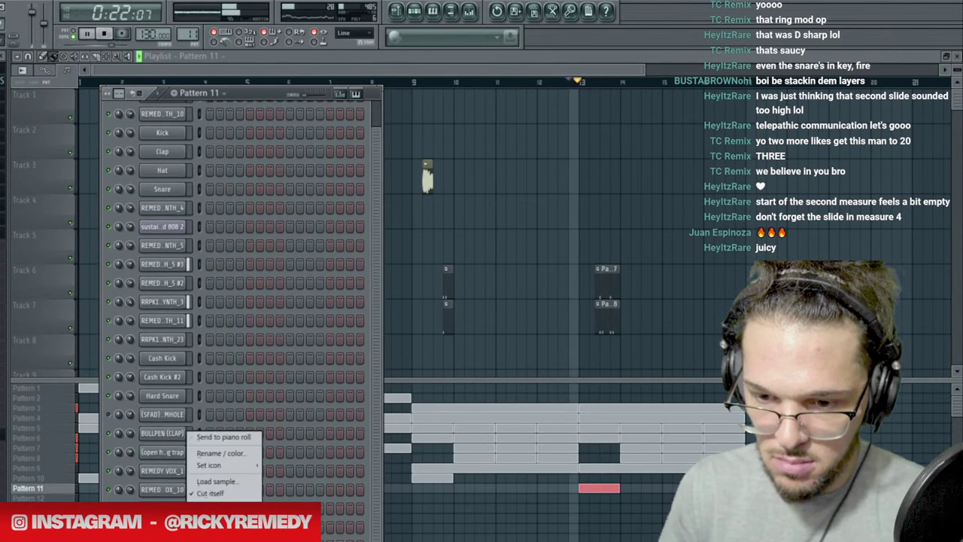
left_click(224, 436)
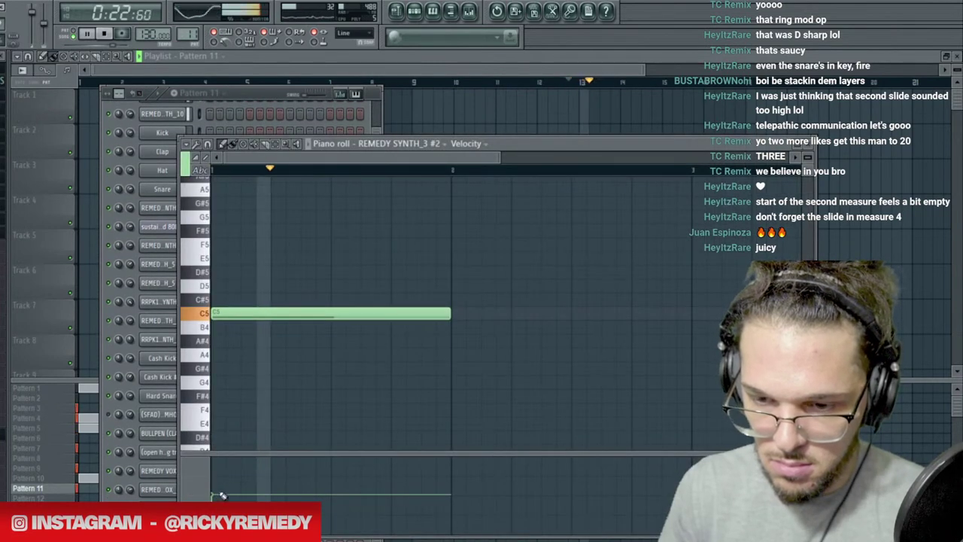
Open the REMEDY SYNTH_1 channel's settings and route the channel to mixer track 22 while playing.
left_click(252, 96)
scroll(188, 133, "up", 2)
left_click(176, 118)
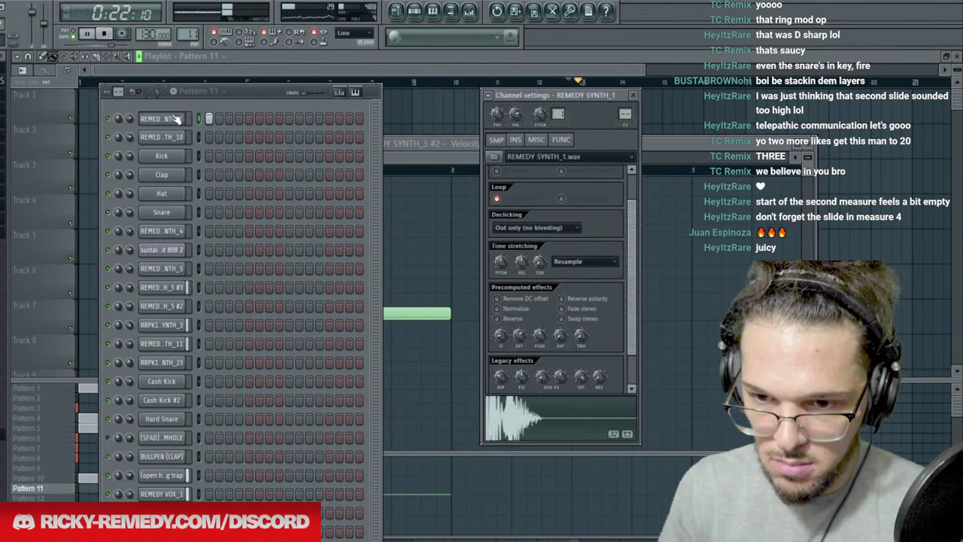
key("space")
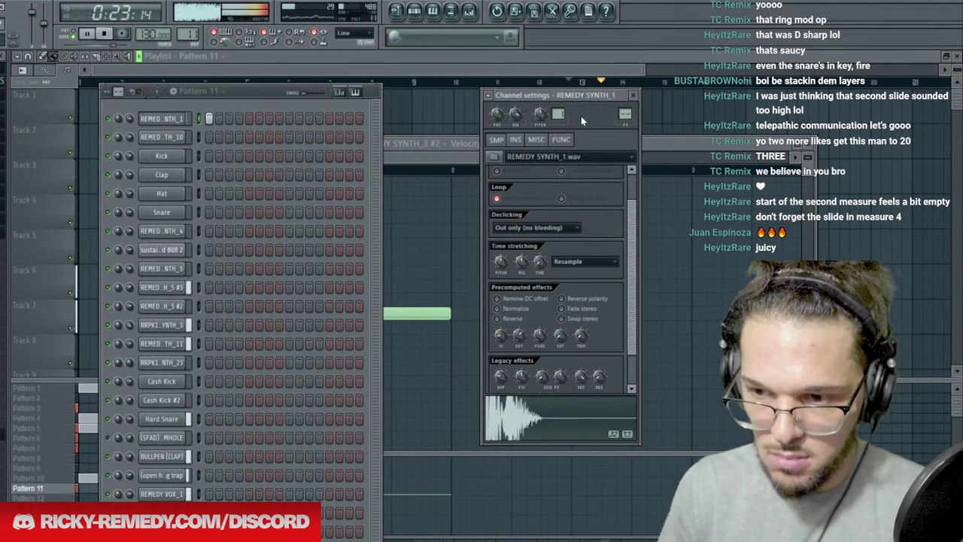
key("ctrl+l")
Load Parametric EQ 2 on the REMEDY SYNTH_1 mixer track, lower its two lowest bands and slightly raise three upper bands.
left_click(755, 376)
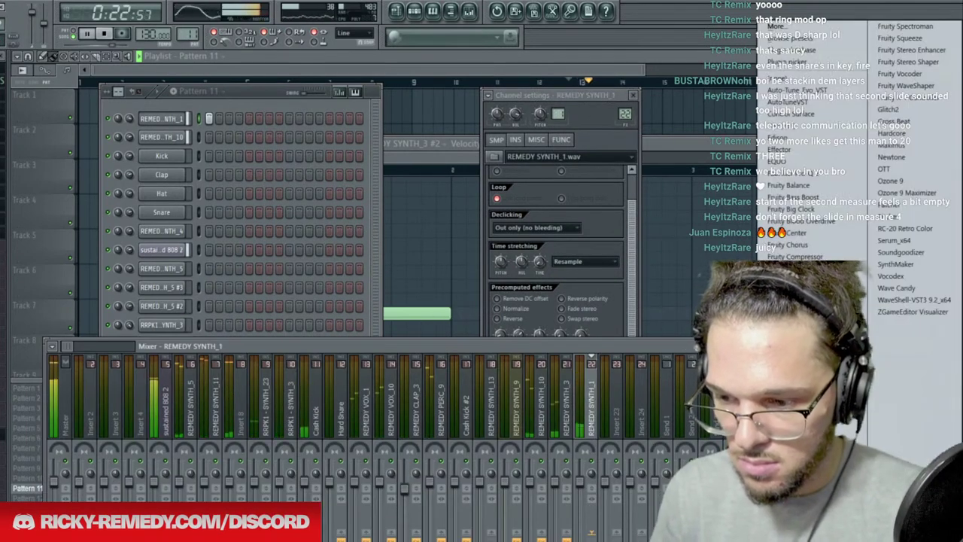
left_click(804, 449)
left_click_drag(143, 298, 185, 351)
left_click_drag(170, 299, 157, 337)
left_click_drag(224, 299, 223, 279)
left_click_drag(252, 298, 261, 286)
left_click_drag(280, 299, 286, 295)
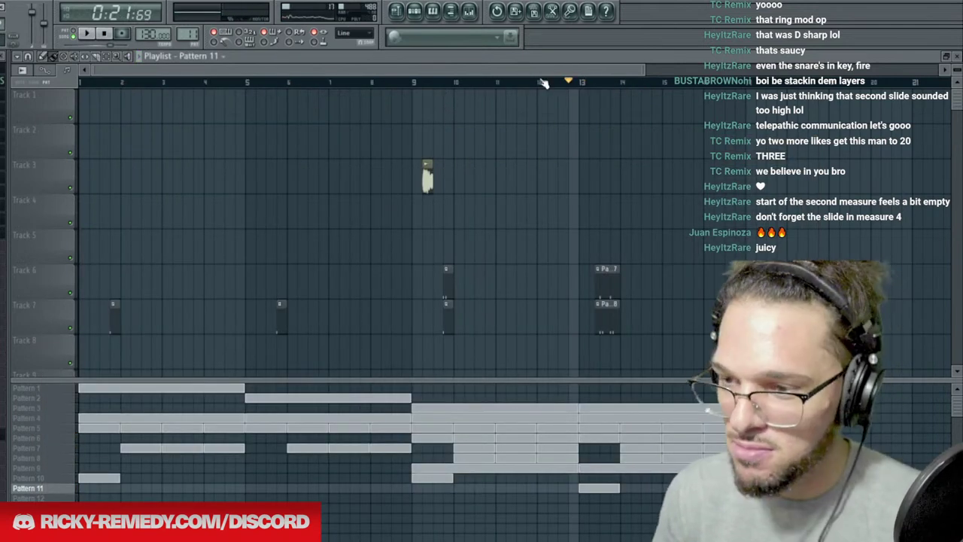
Play the arrangement from the start and examine the channels used in Pattern 2.
key("space")
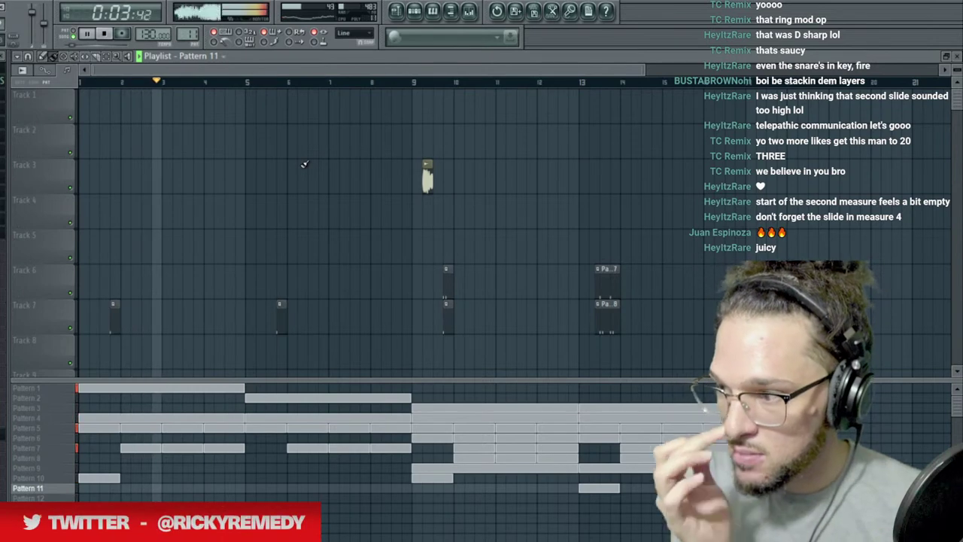
left_click(67, 399)
left_click(421, 15)
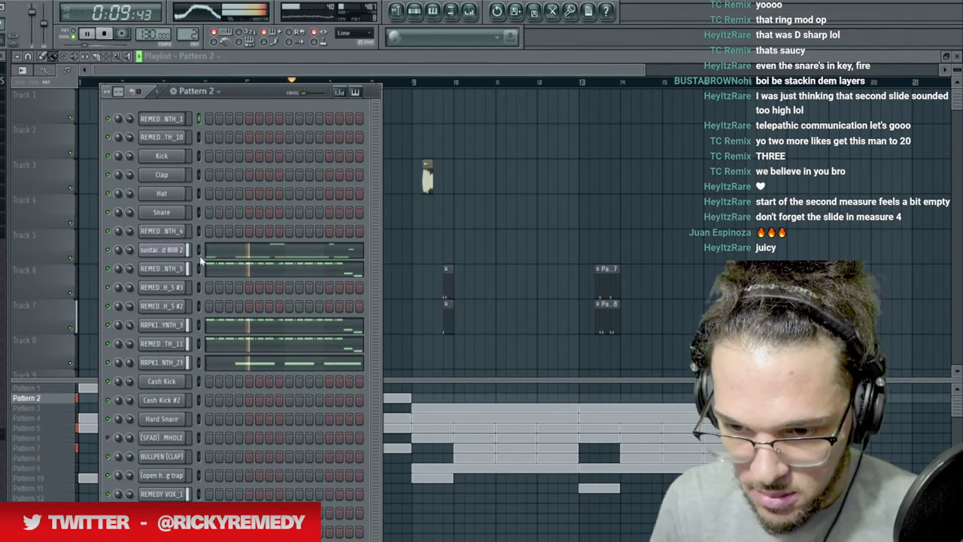
key("F6")
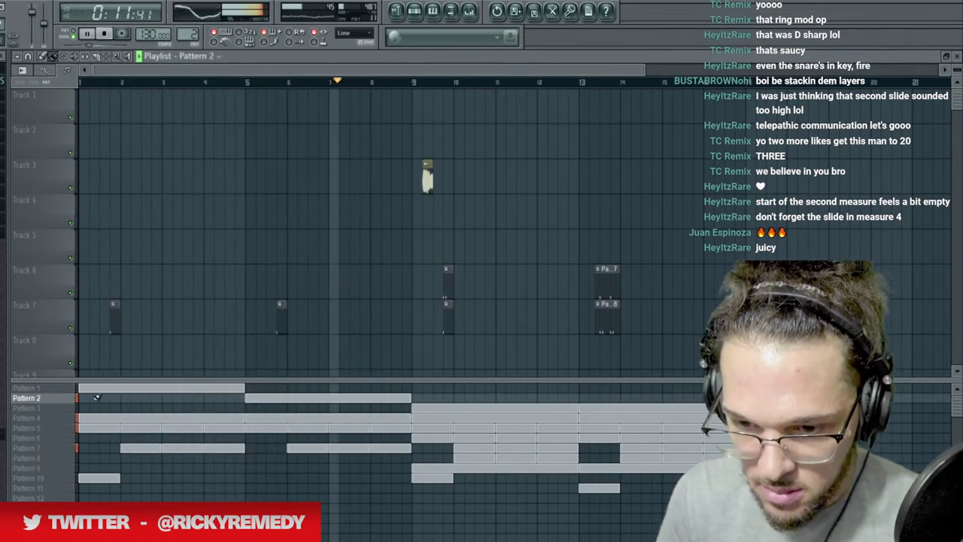
Clone Pattern 3 and use the clone, Pattern 4, for the block starting at bar 13.
left_click(57, 409)
right_click(57, 415)
left_click(86, 444)
left_click(583, 416)
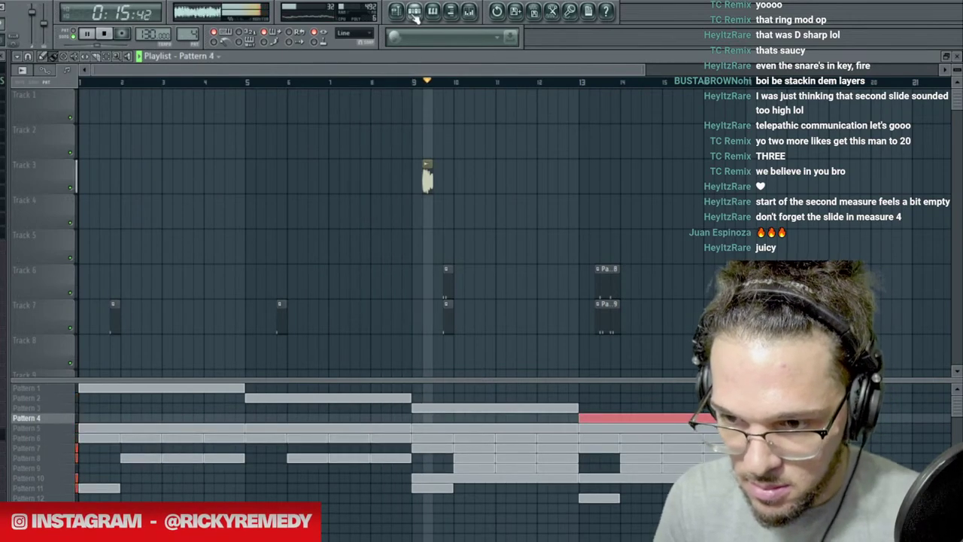
Examine the channels of Pattern 4 and listen to the arrangement from the start.
key("F6")
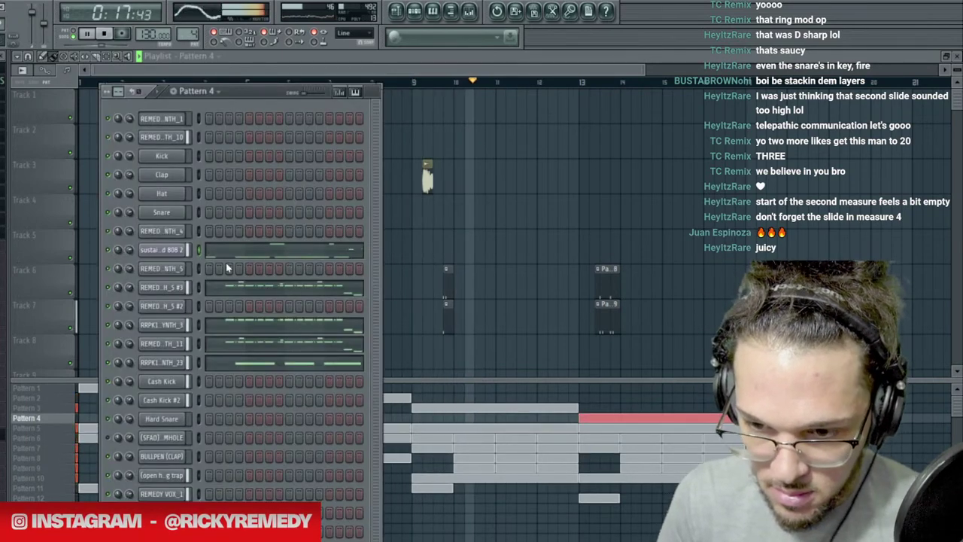
key("F6")
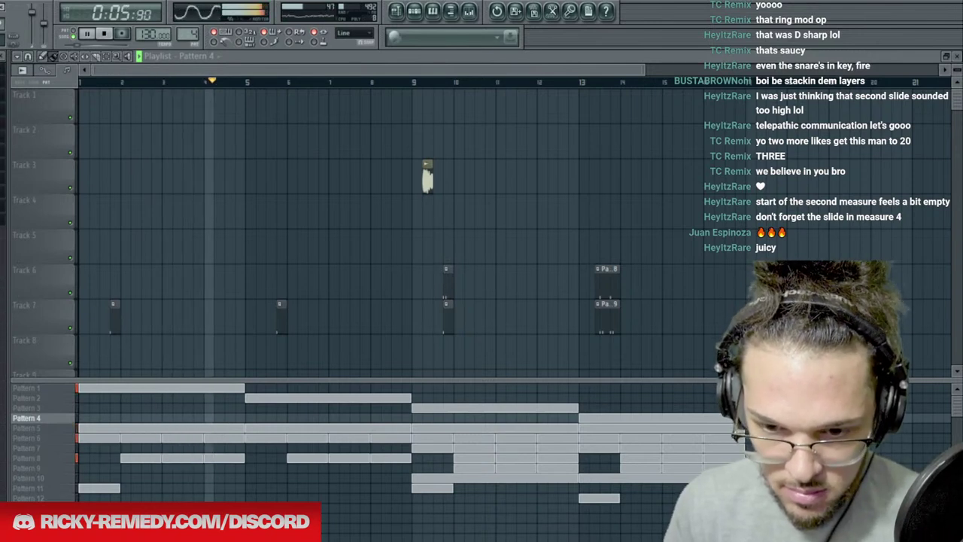
key("space")
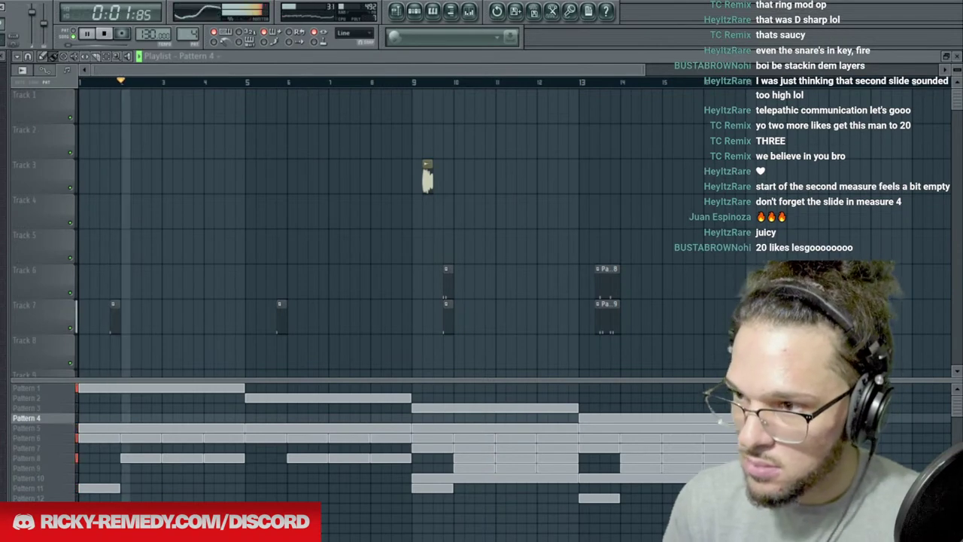
key("space")
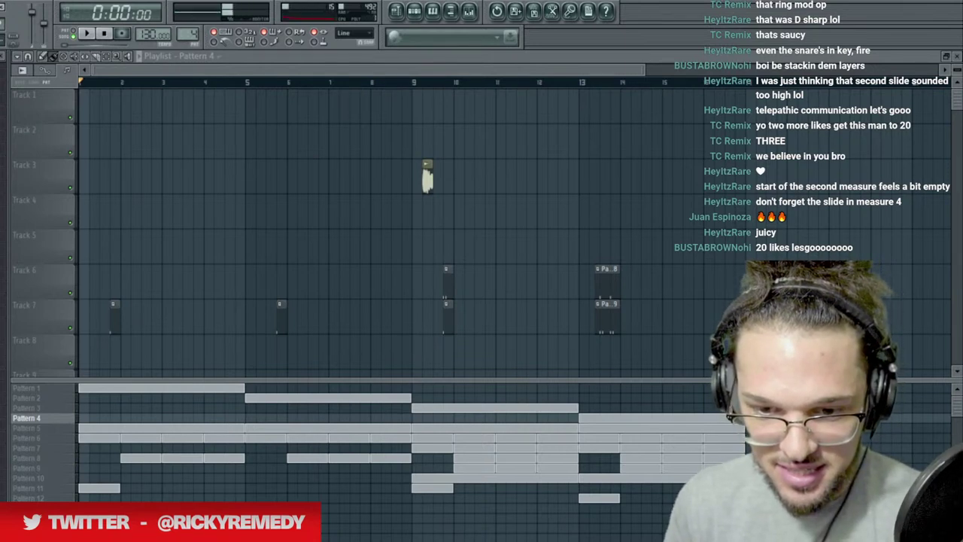
Add the RRPK1 - SYNTH_12 sample as a new channel above the sustained 808 and play the playlist from bar 9.
left_click(414, 11)
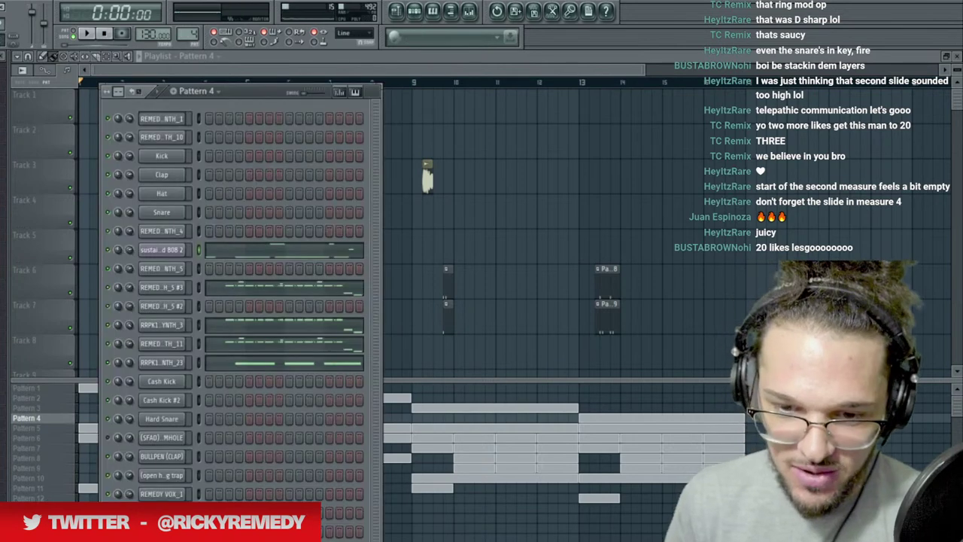
left_click_drag(108, 307, 179, 245)
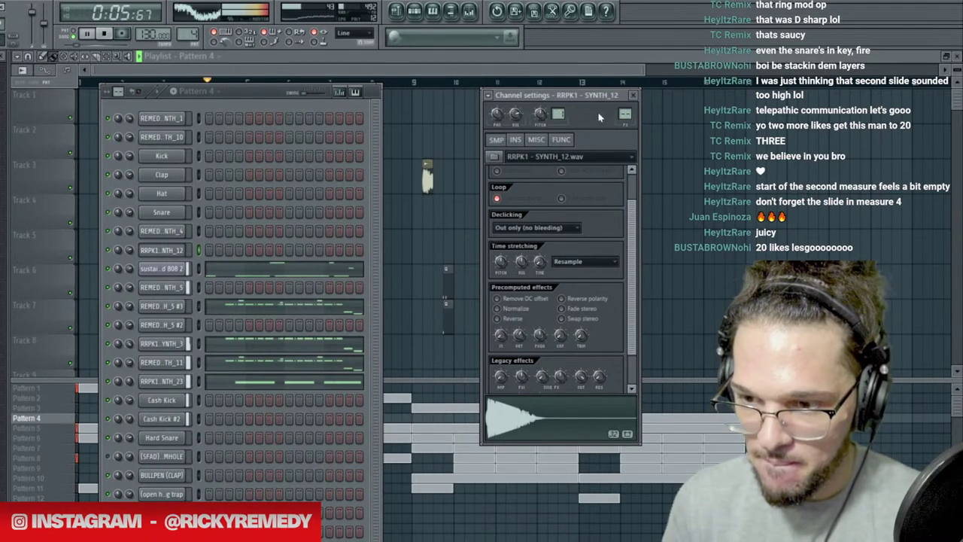
key("F5")
left_click(416, 82)
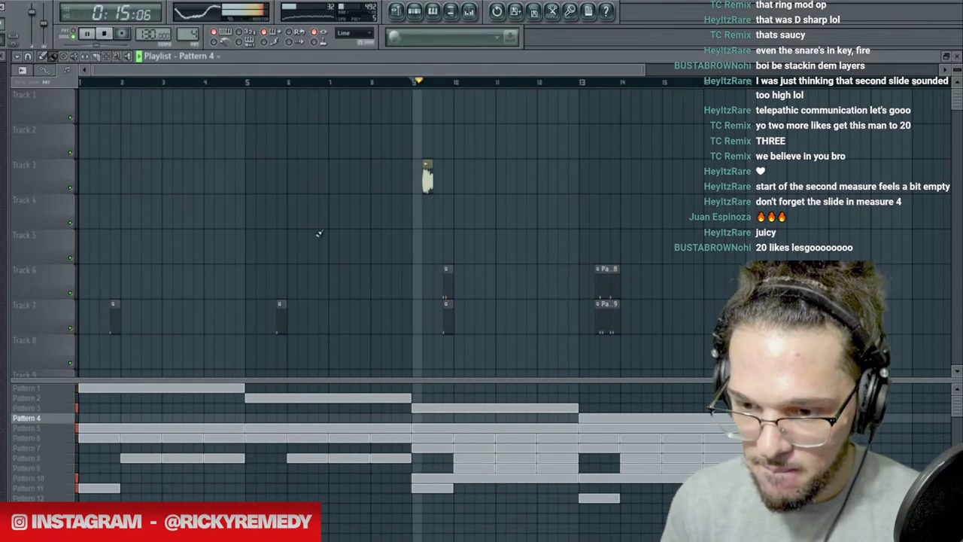
Create Pattern 13, place it in bars 9 and 10, and fill RRPK1 - SYNTH_12 steps in groups of three on each beat.
key("F4")
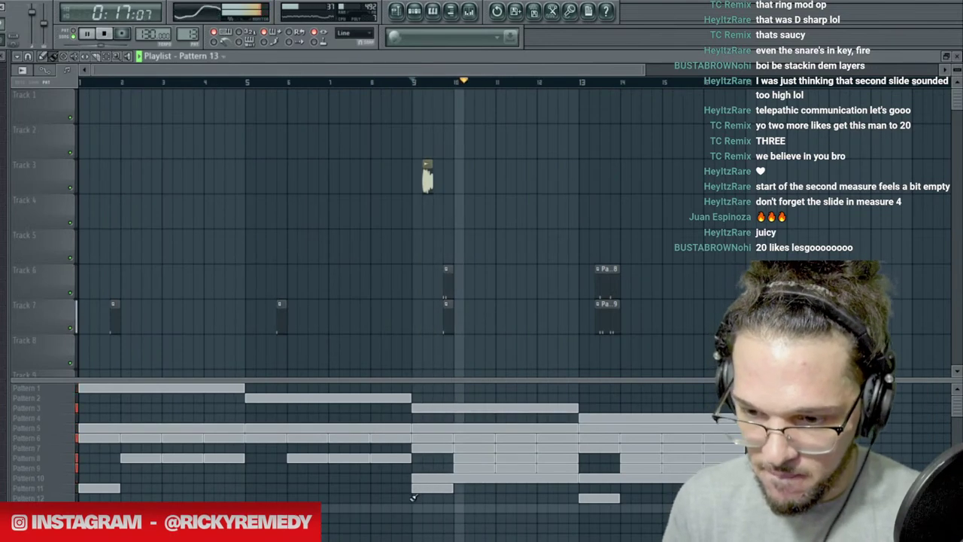
left_click_drag(417, 507, 467, 507)
left_click(416, 9)
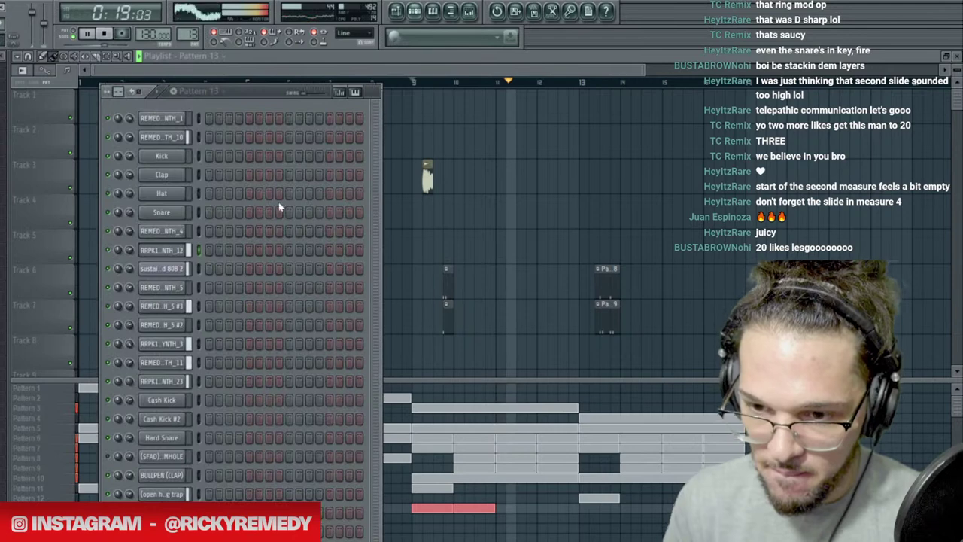
left_click_drag(210, 249, 349, 249)
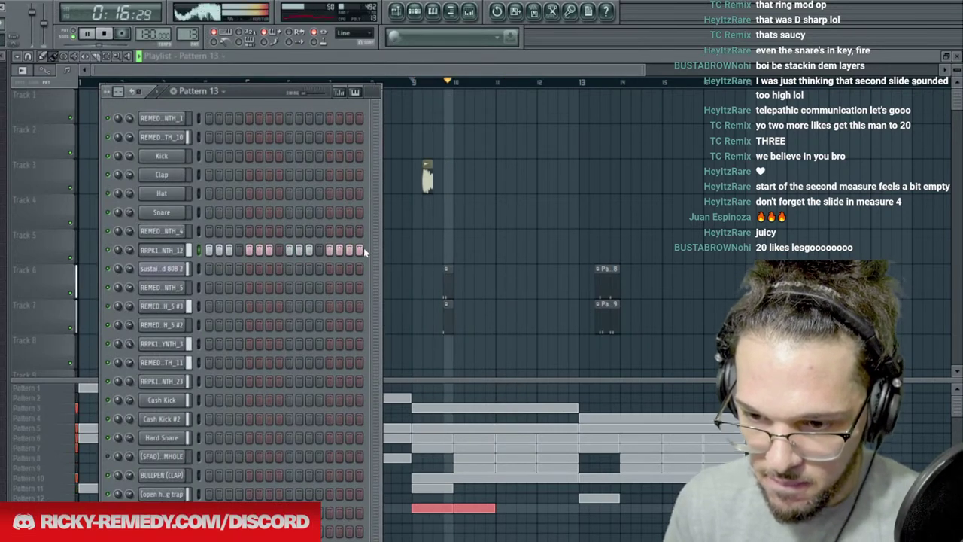
Extend the Pattern 13 blocks from bar 11 onward and remove the block at bar 9.
left_click_drag(504, 505, 703, 507)
right_click(428, 512)
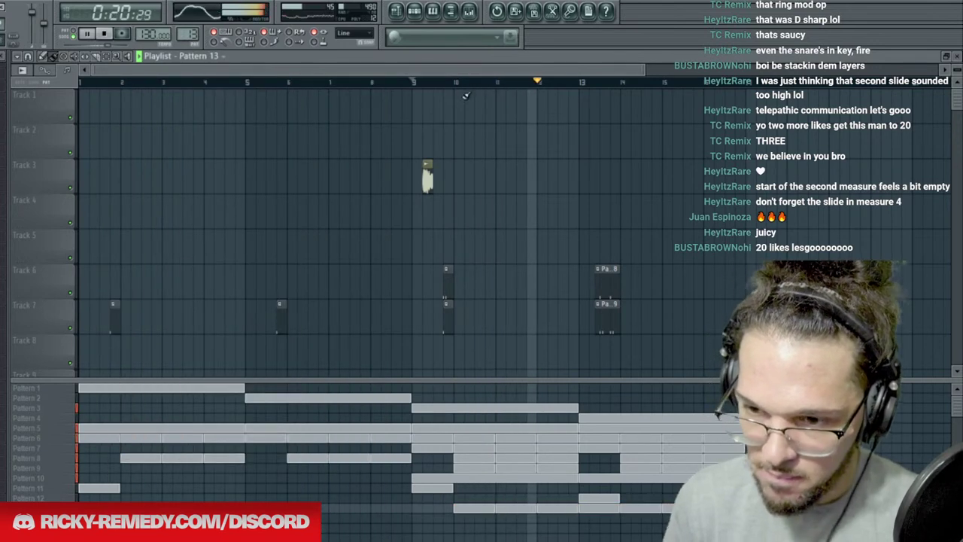
Shift the RRPK1 - SYNTH_12 steps in Pattern 13 to 2–4, 6–8, 10–12 and 14–16, leaving each beat's first step empty.
left_click(414, 11)
right_click(209, 249)
left_click(239, 250)
right_click(249, 250)
left_click(279, 249)
right_click(288, 249)
left_click(319, 249)
right_click(329, 249)
right_click(329, 250)
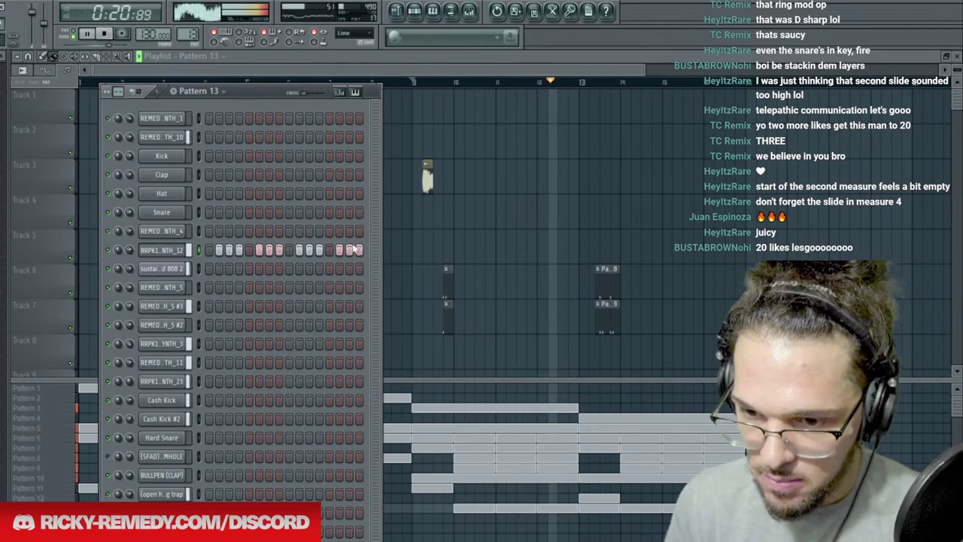
Route the RRPK1 - SYNTH_12 channel to mixer track 23 and play the playlist from bar 1.
left_click(167, 251)
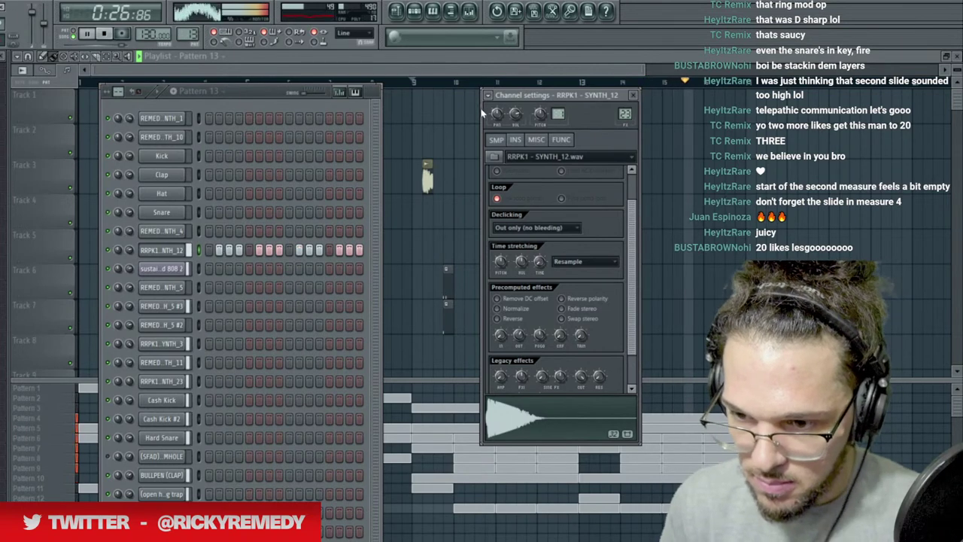
key("F5")
left_click(83, 82)
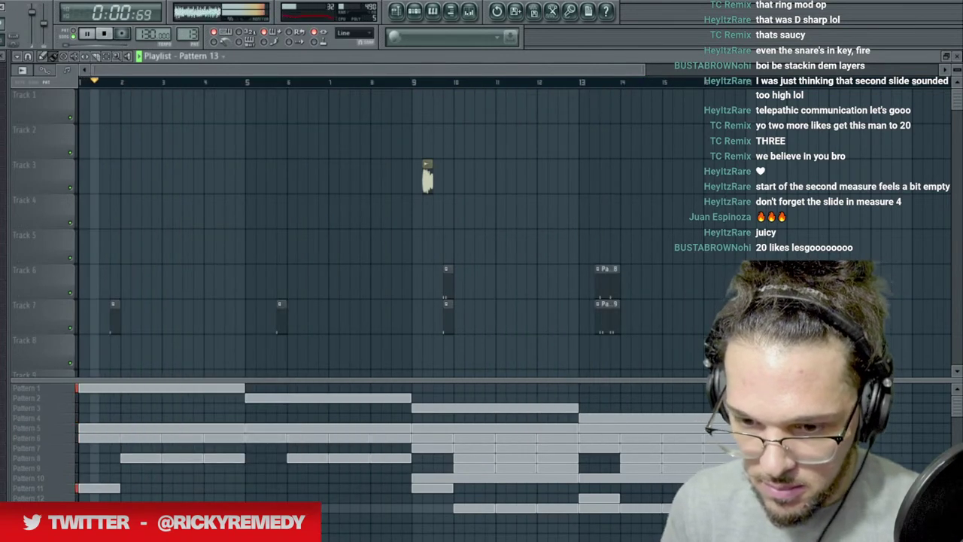
Paint Pattern 13 blocks across the opening section up to the end of bar 8.
right_click(162, 499)
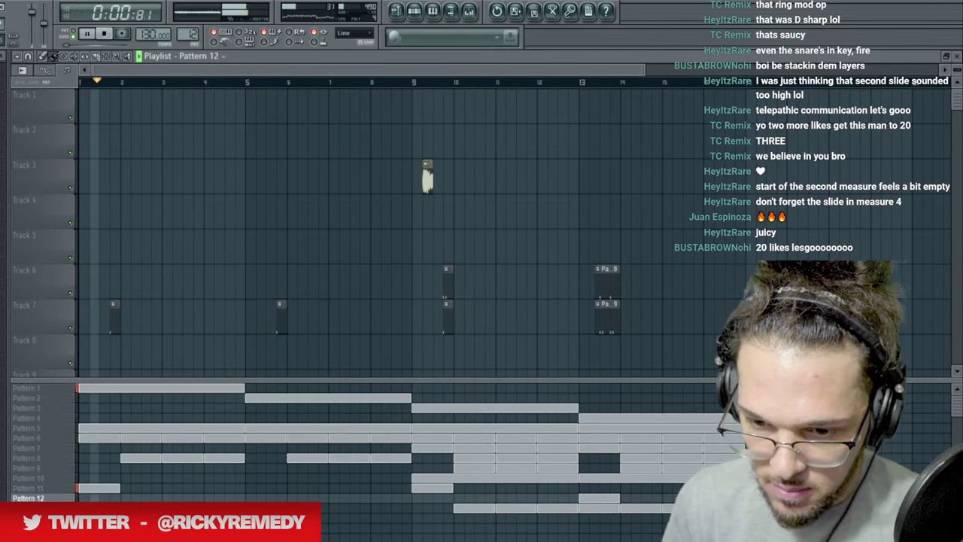
left_click_drag(325, 507, 381, 504)
left_click(374, 507)
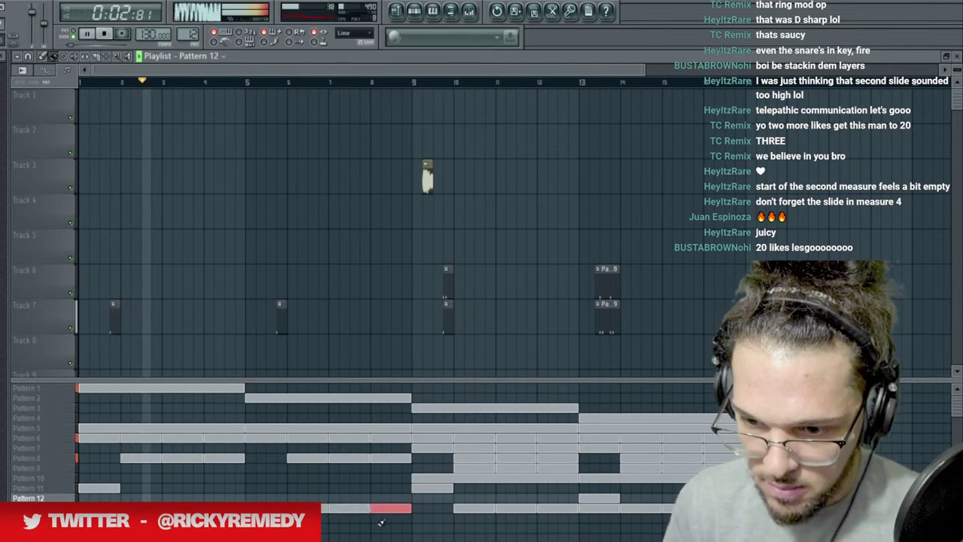
Check the RRPK1 - SYNTH_12 channel's settings and its mixer track against playback from the start.
left_click(433, 11)
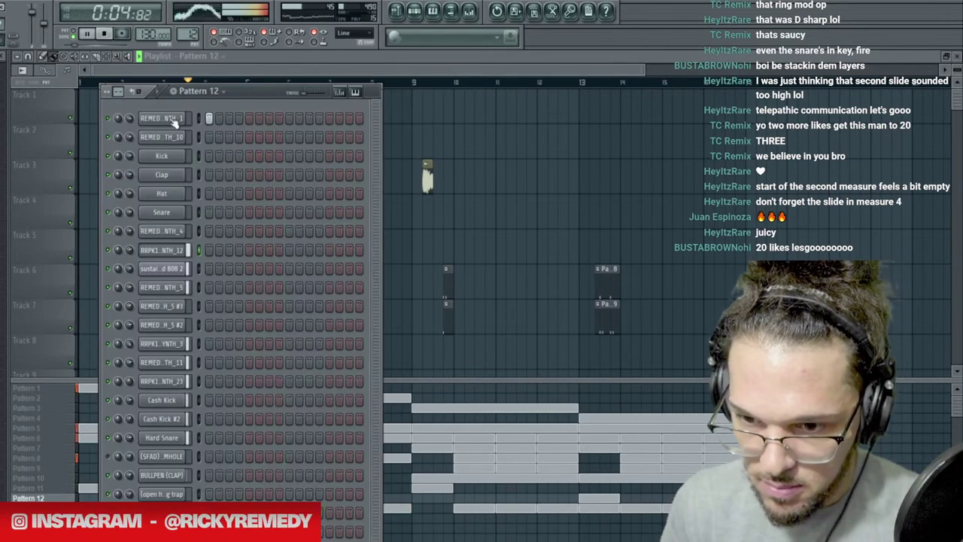
left_click(179, 253)
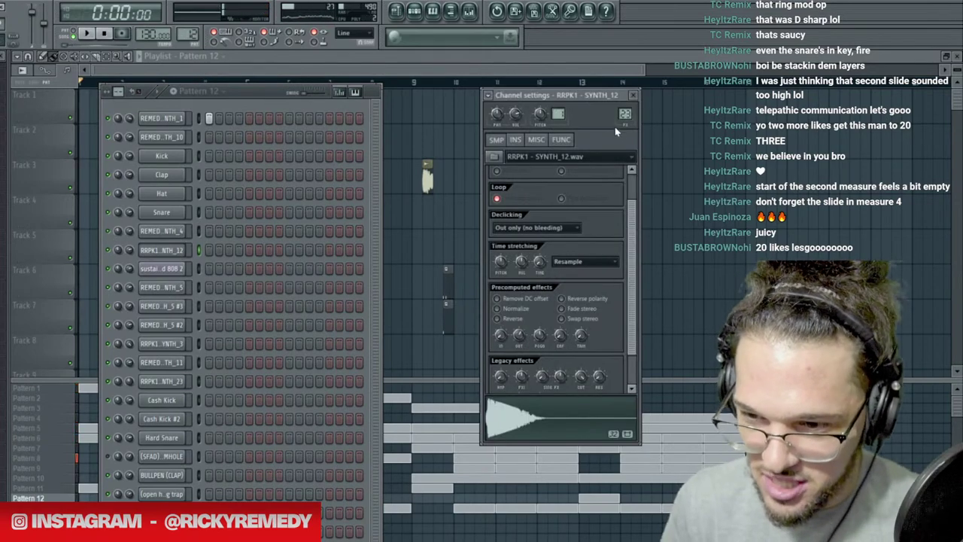
left_click(469, 11)
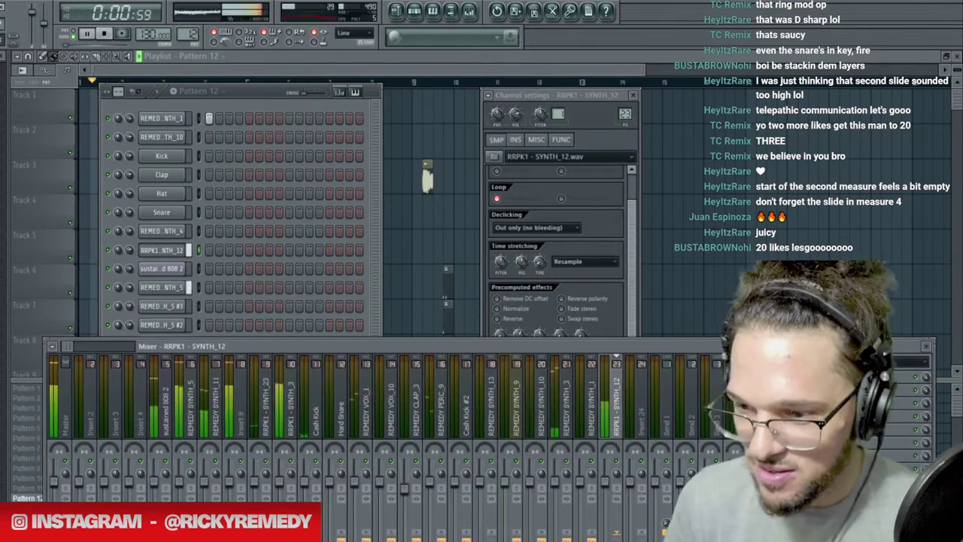
key("space")
key("F8")
Place a Pattern 13 clip on Track 5 in bar 1 and trim it to the bar's last beat.
key("F5")
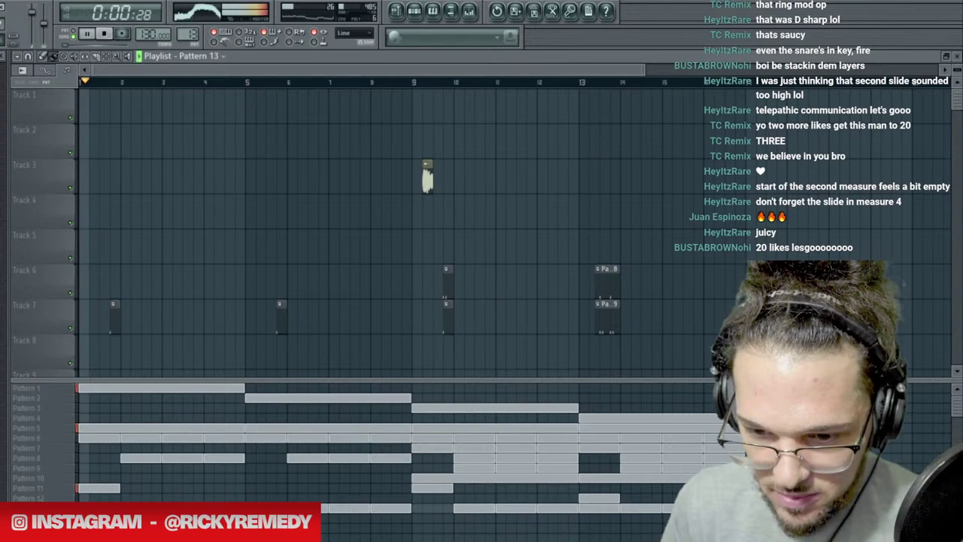
left_click(84, 246)
left_click_drag(82, 247, 111, 246)
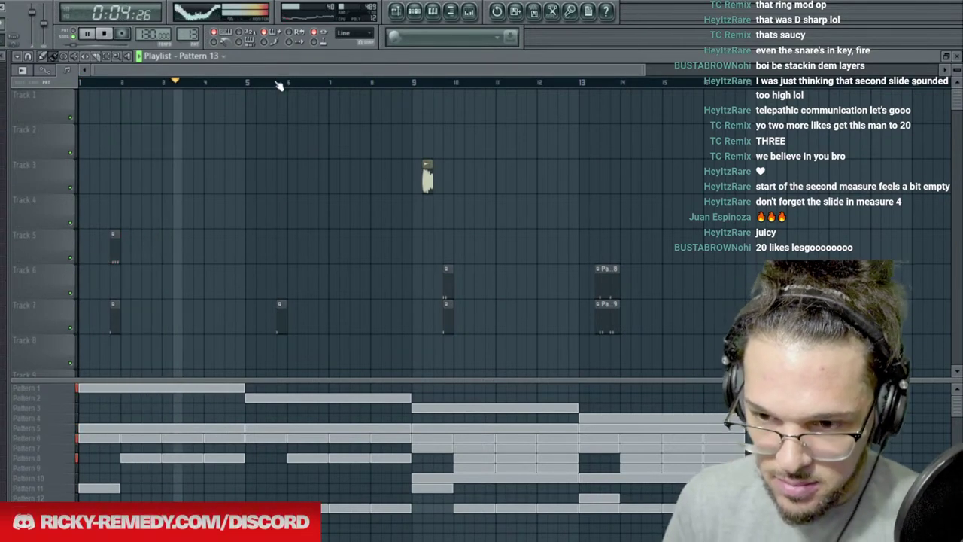
Replace the Pattern 13 block at bar 5 with a Pattern 13 clip on Track 5 trimmed to the bar's last beat.
scroll(277, 85, "up", 3)
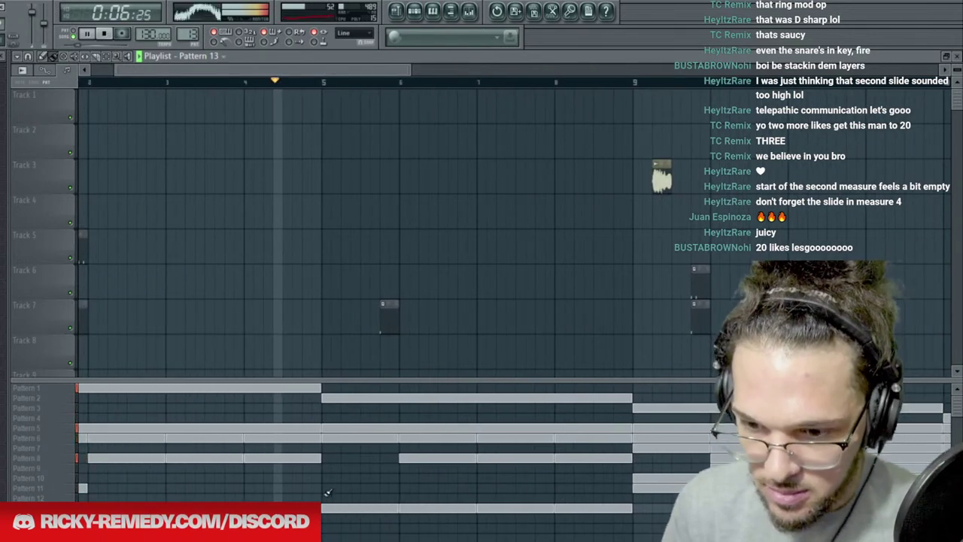
right_click(342, 508)
left_click(325, 234)
double_click(325, 241)
left_click(389, 236)
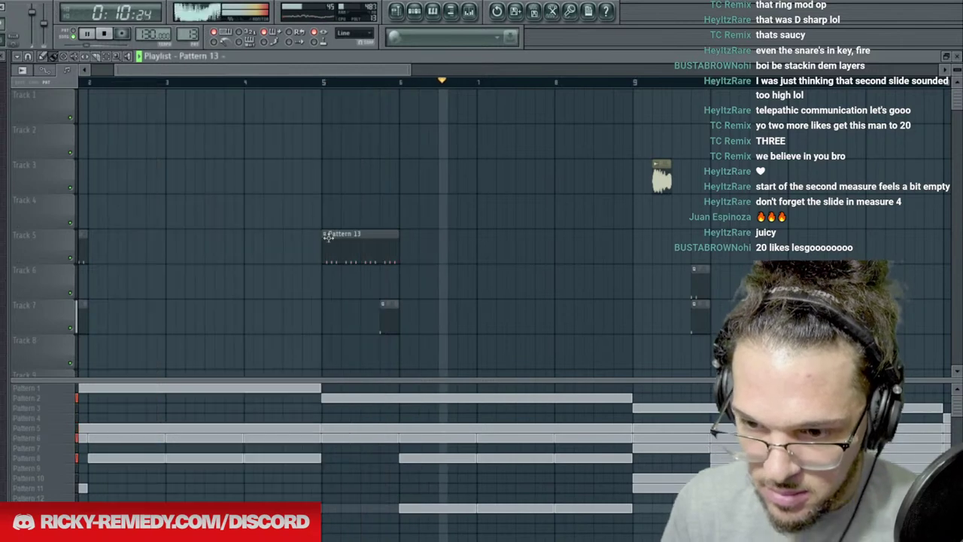
left_click_drag(322, 244, 380, 243)
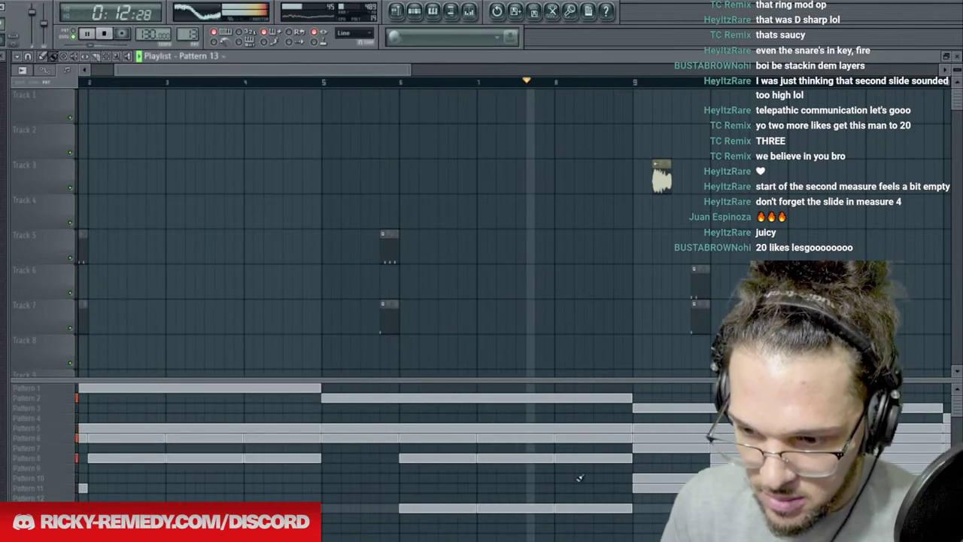
left_click_drag(382, 70, 398, 85)
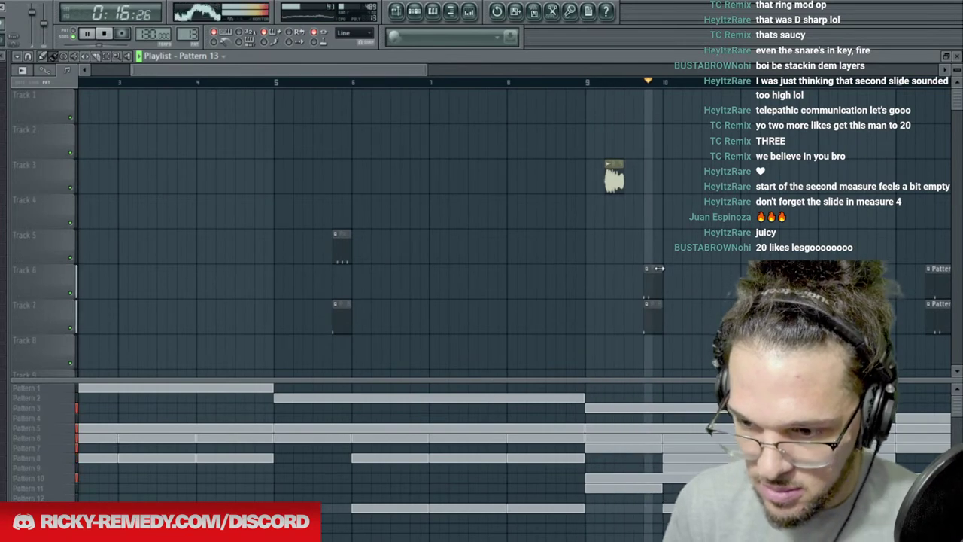
Place Pattern 13 clips on Track 5 in bars 9 and 13, each trimmed to the bar's last beat.
left_click_drag(595, 240, 651, 237)
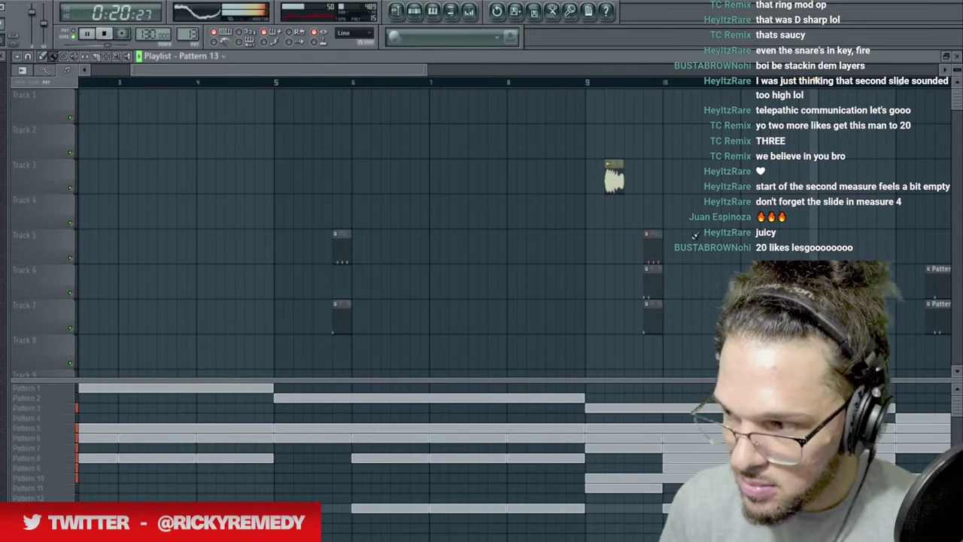
left_click_drag(394, 73, 508, 73)
scroll(521, 86, "down", 3)
key("space")
key("space")
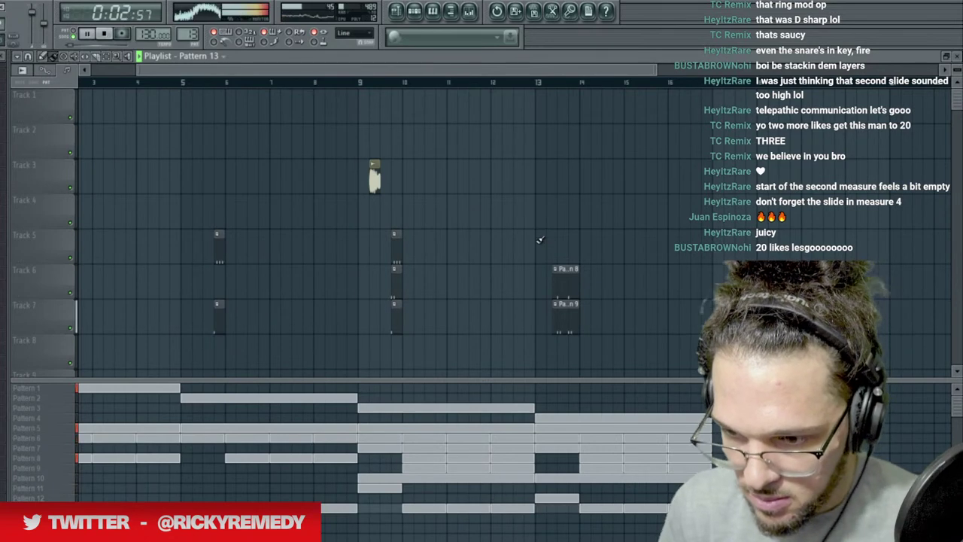
left_click_drag(551, 245, 573, 245)
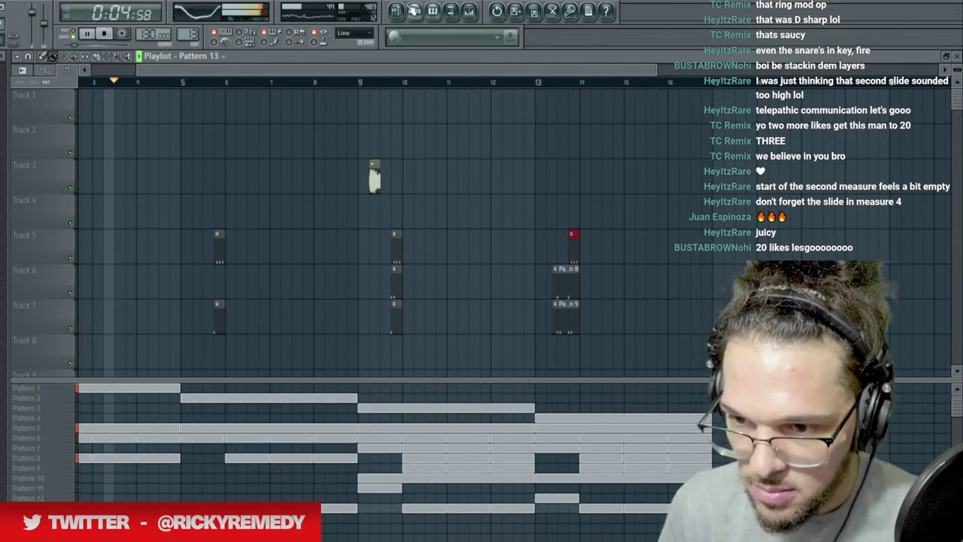
Shape the RRPK1 - SYNTH_12 mixer track with Fruity Parametric EQ 2, cutting the lows and gently boosting the mids.
left_click(414, 12)
left_click(161, 252)
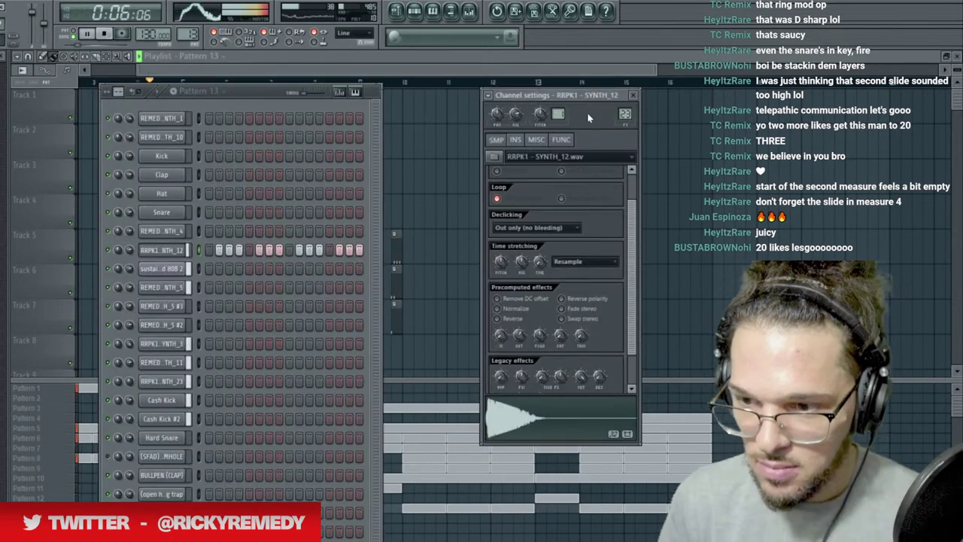
left_click(469, 12)
left_click(756, 374)
left_click(800, 444)
left_click_drag(141, 298, 178, 334)
left_click_drag(224, 299, 220, 265)
left_click_drag(252, 298, 308, 290)
mouse_move(307, 299)
left_mouse_down()
mouse_move(310, 315)
mouse_move(309, 300)
left_mouse_up()
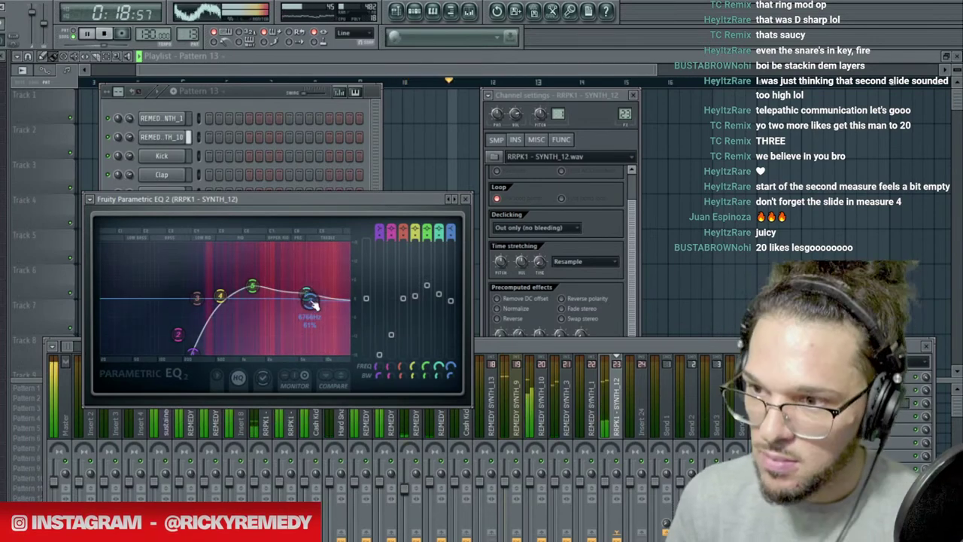
key("space")
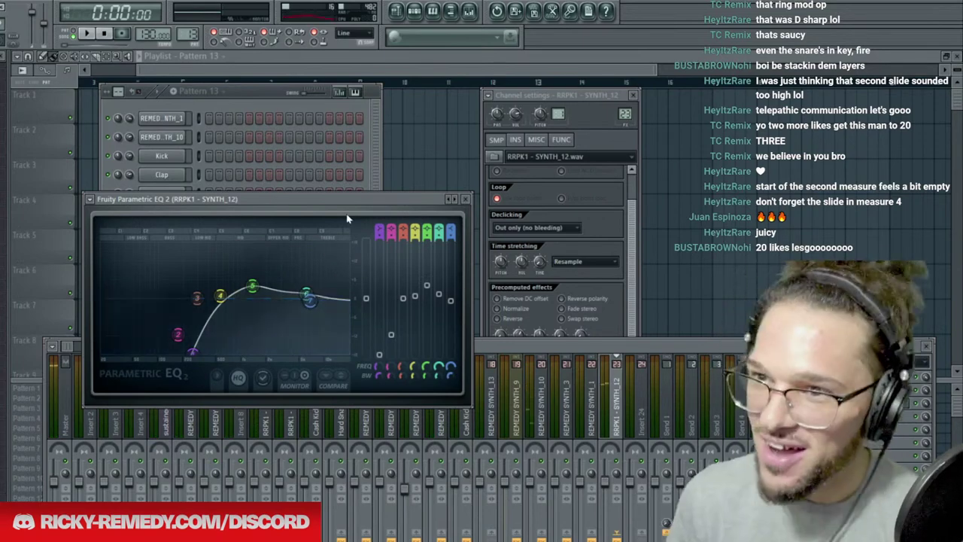
key("F12")
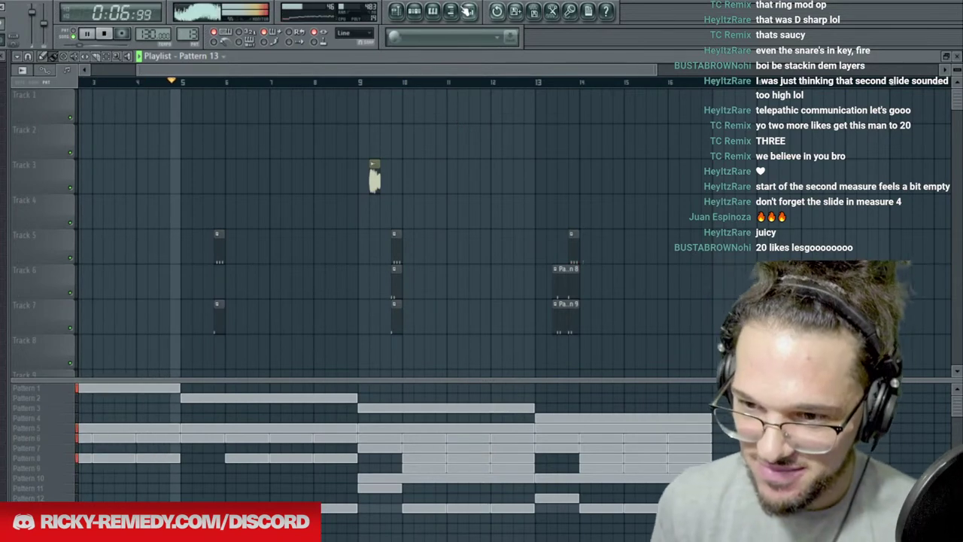
Add Fruity Balance to the RRPK1 - SYNTH_12 track and link its volume to Peak ctrl (Cash Kick #2) - Peak with a preset mapping formula.
key("F9")
left_click(807, 416)
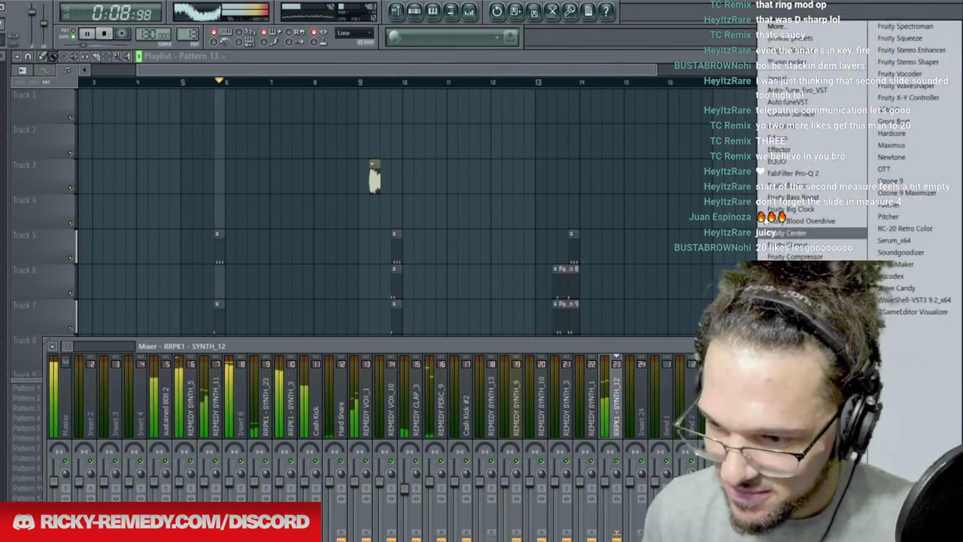
left_click(774, 187)
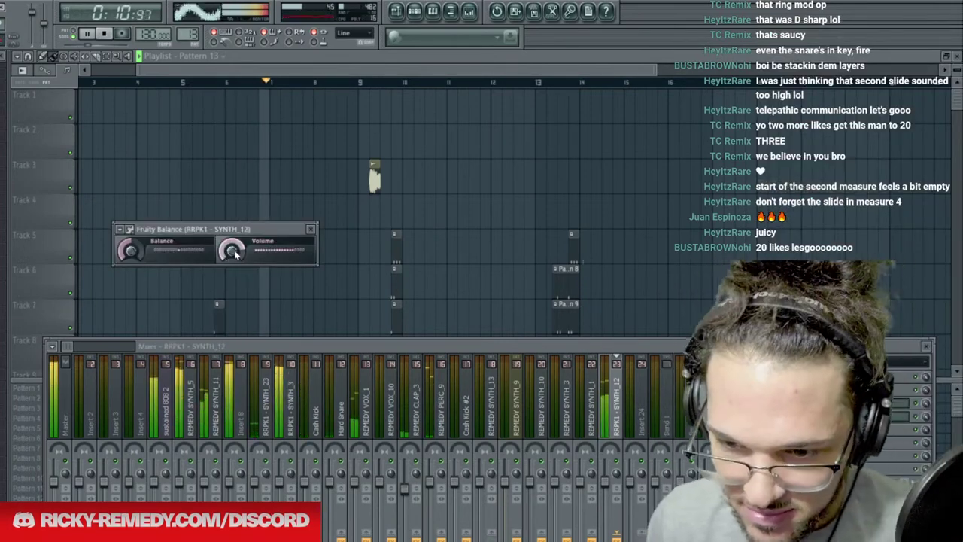
right_click(232, 253)
left_click(264, 351)
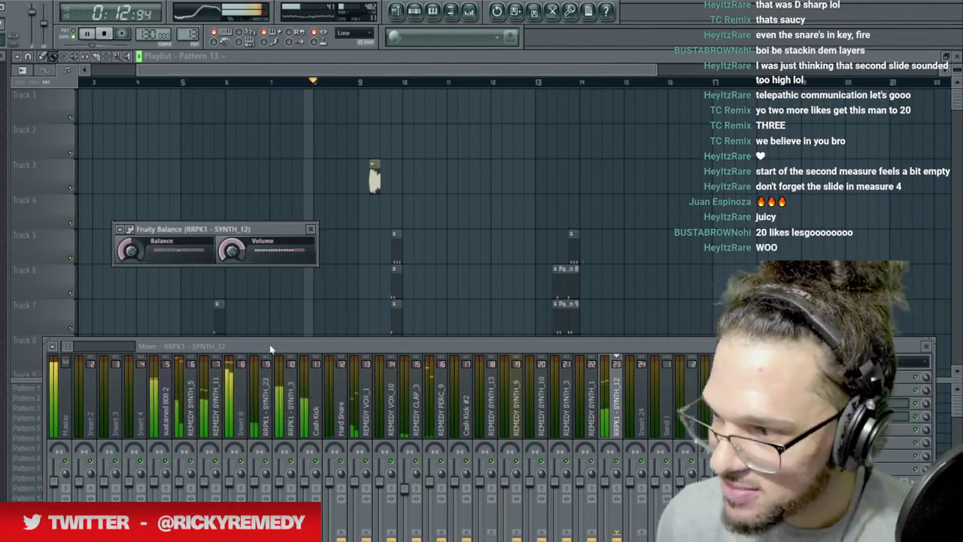
left_click(404, 311)
left_click(376, 358)
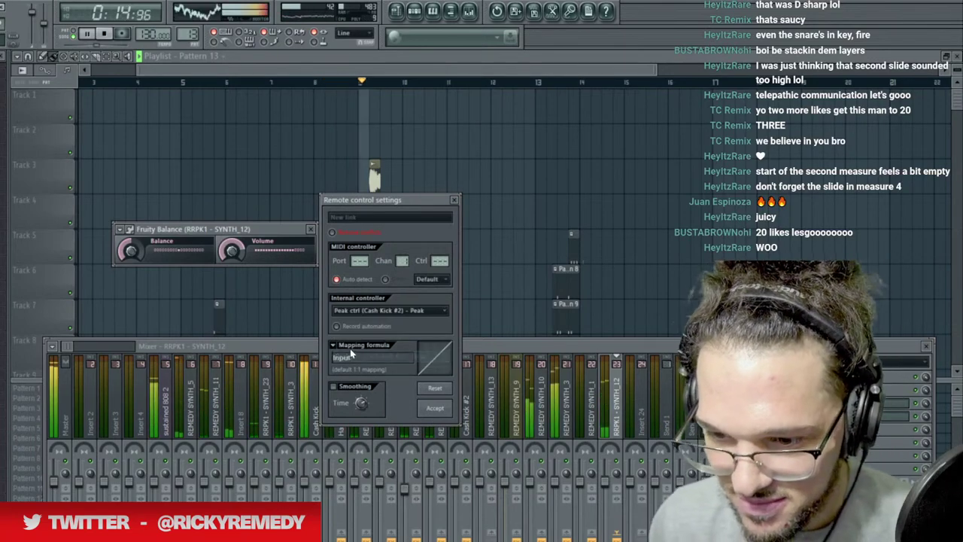
left_click(369, 357)
left_click(352, 378)
left_click(438, 414)
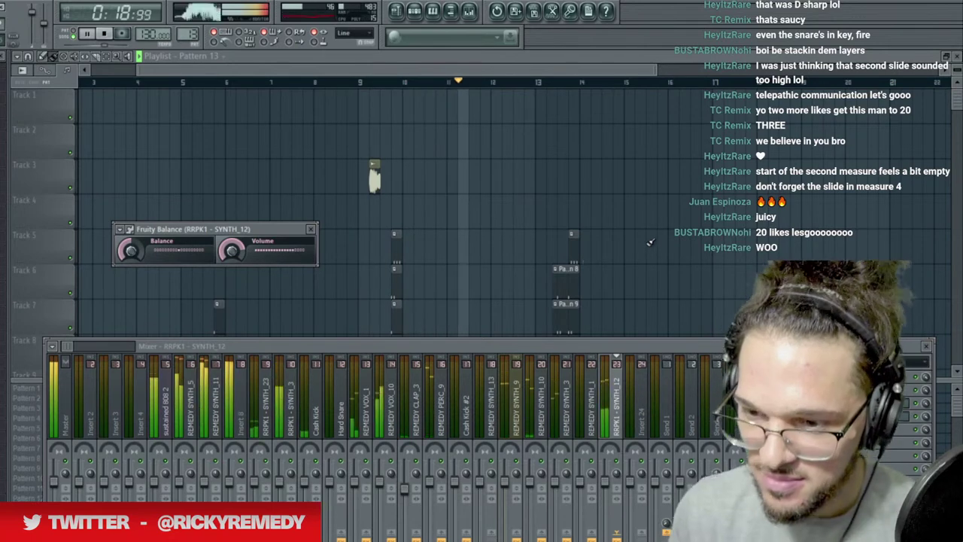
key("F12")
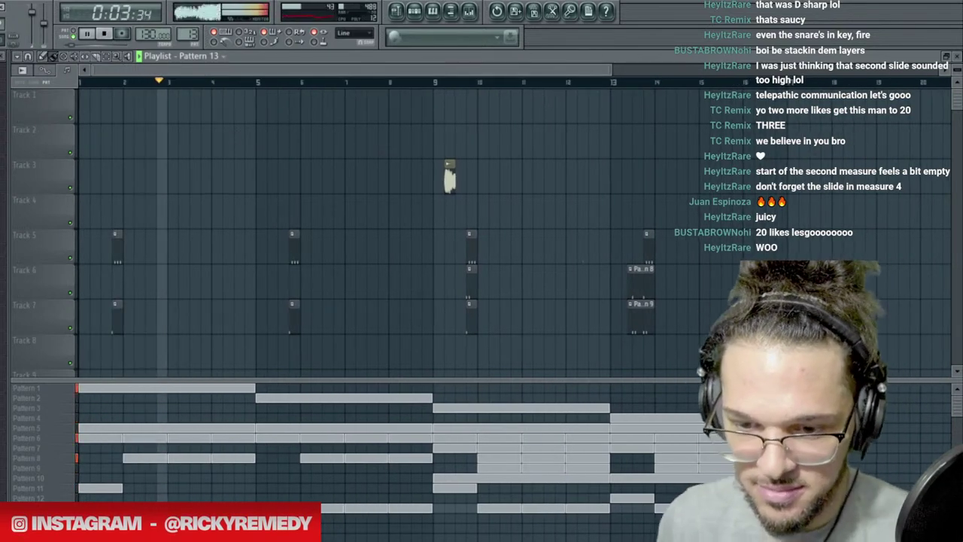
Place Pattern 13 clips on Track 6 in bars 2 and 4, each trimmed to the bar's first three beats.
key("space")
key("space")
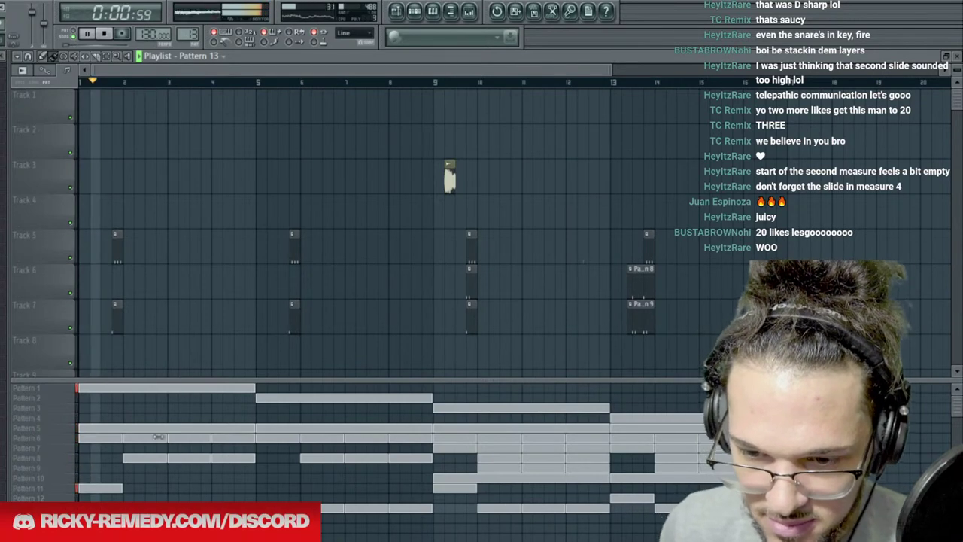
left_click(130, 283)
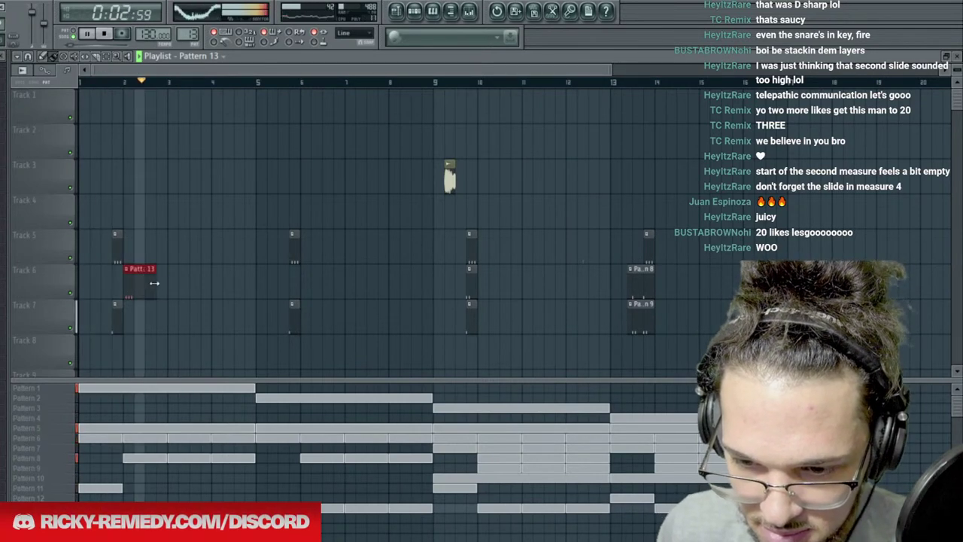
key("space")
key("space")
left_click_drag(132, 284, 155, 283)
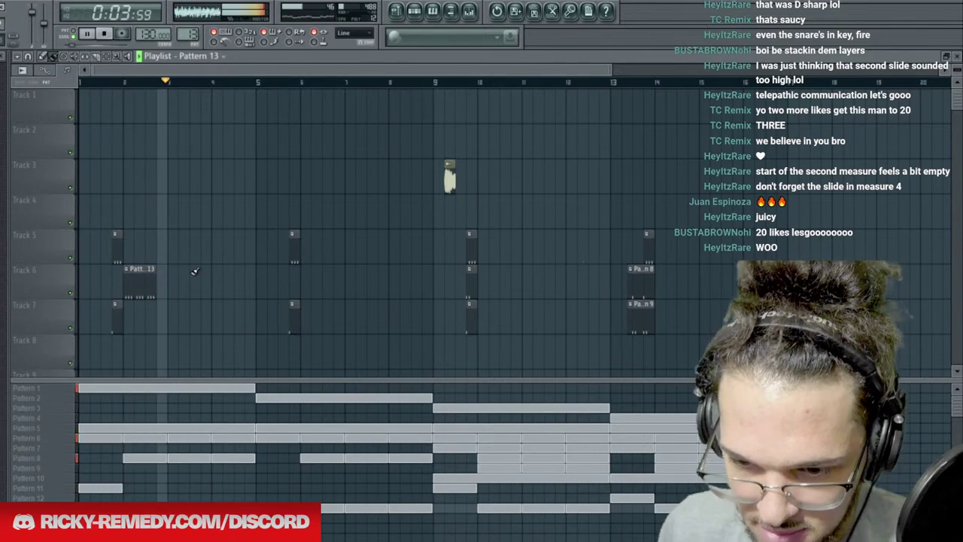
scroll(239, 95, "up", 3)
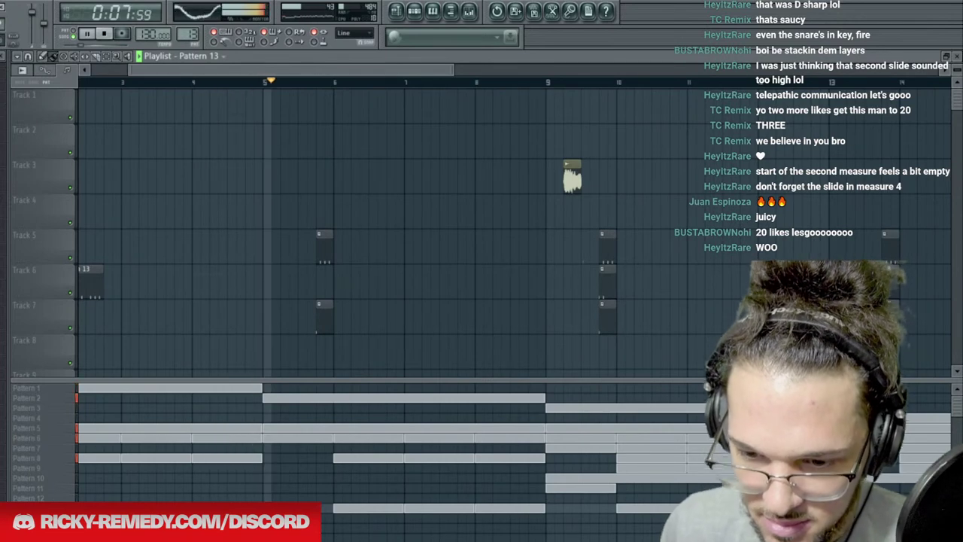
left_click(194, 280)
left_click_drag(262, 282, 241, 282)
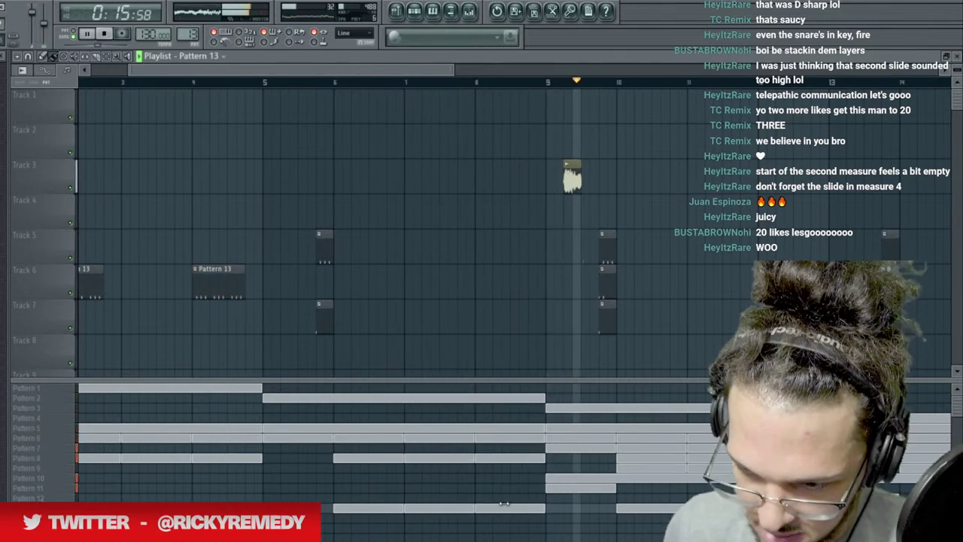
scroll(542, 226, "down", 6)
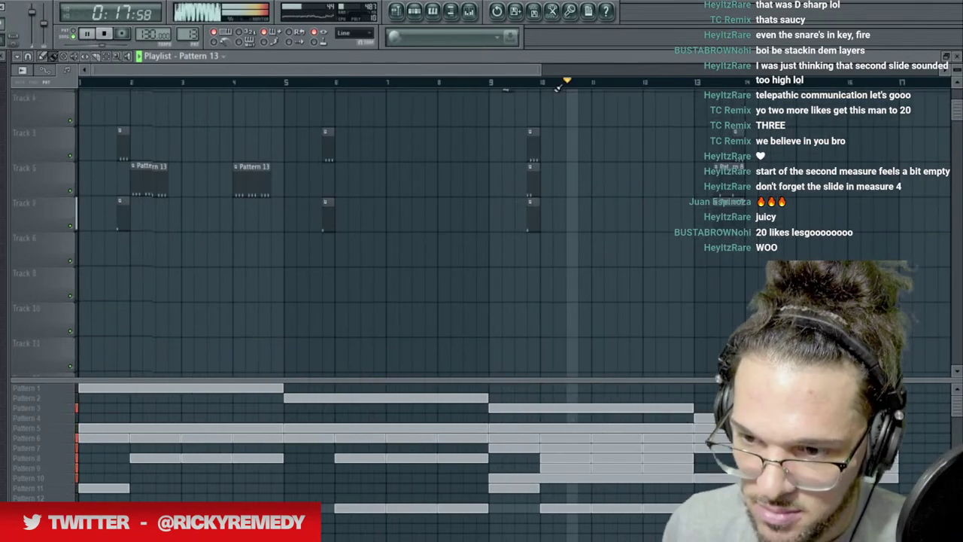
scroll(557, 88, "down", 3)
scroll(558, 88, "down", 1)
scroll(451, 226, "up", 4)
left_click(46, 518)
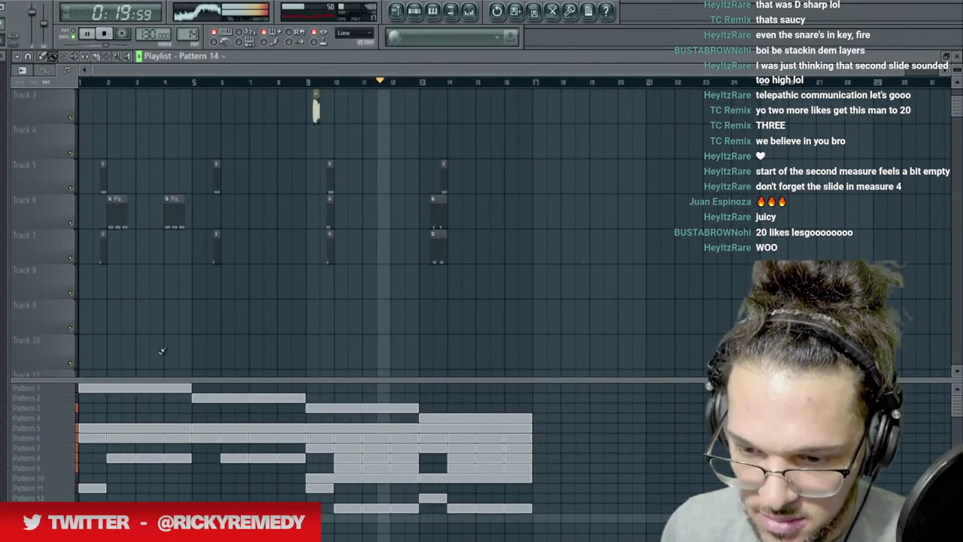
left_click(413, 11)
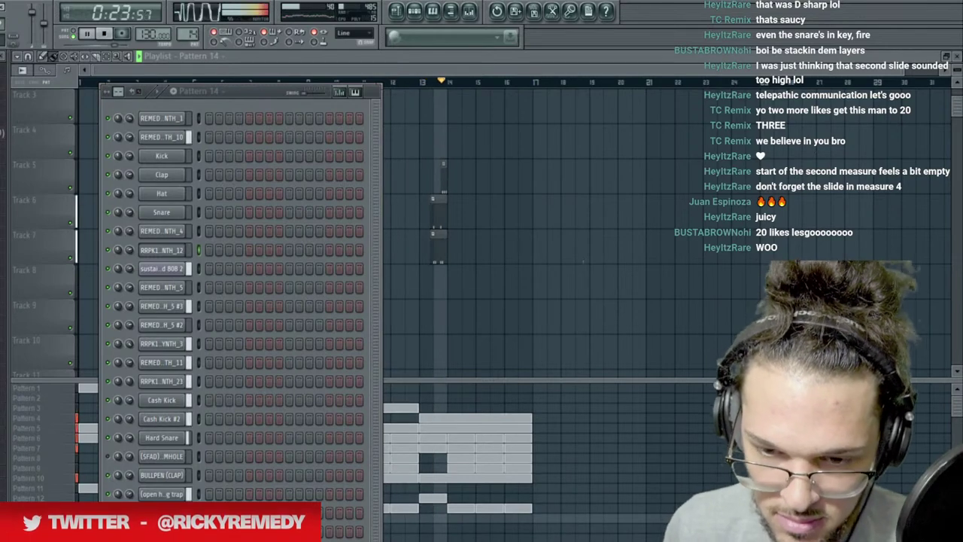
key("F6")
Audition bar 13 with and without the Pattern 10 block, and delete the Pattern 7 block in that bar.
scroll(425, 84, "up", 3)
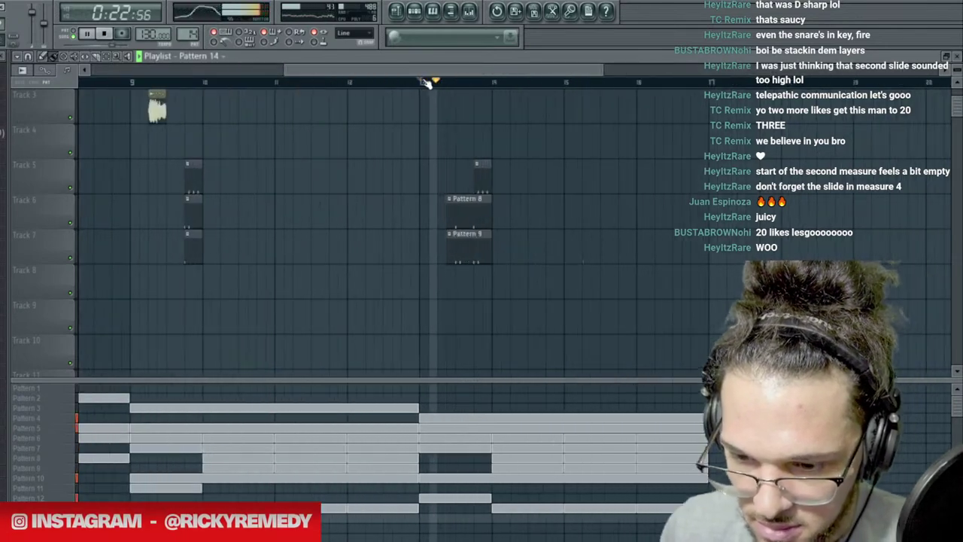
left_click(427, 468)
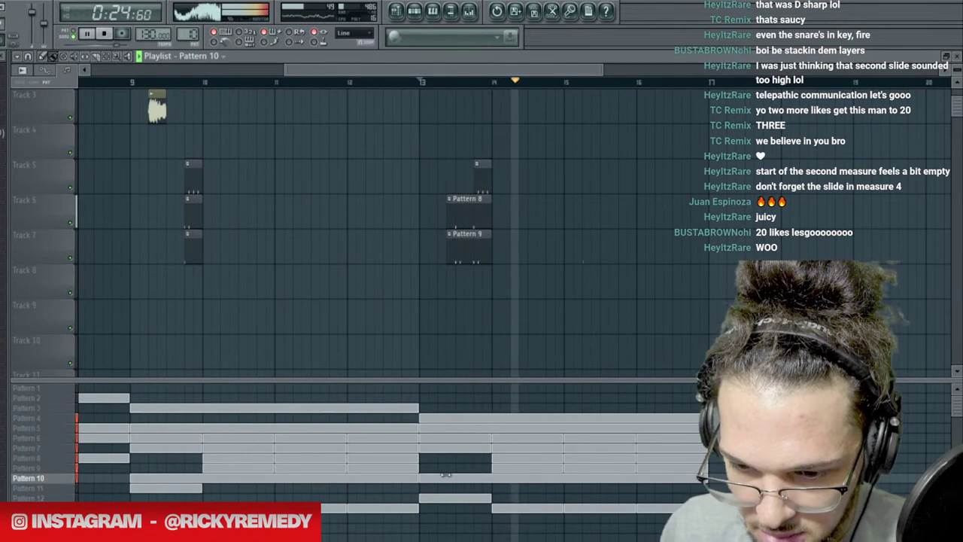
key("space")
key("space")
right_click(451, 476)
left_click(453, 476)
key("space")
key("space")
right_click(459, 447)
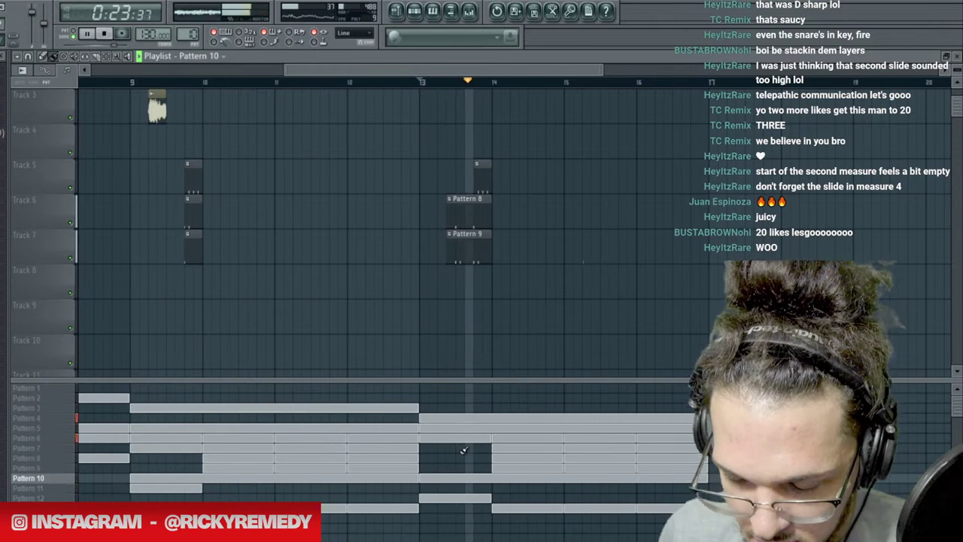
Raise the Hard Snare mixer level slightly and lower the RRPK1 - SYNTH_12 level slightly during playback.
scroll(516, 83, "down", 3)
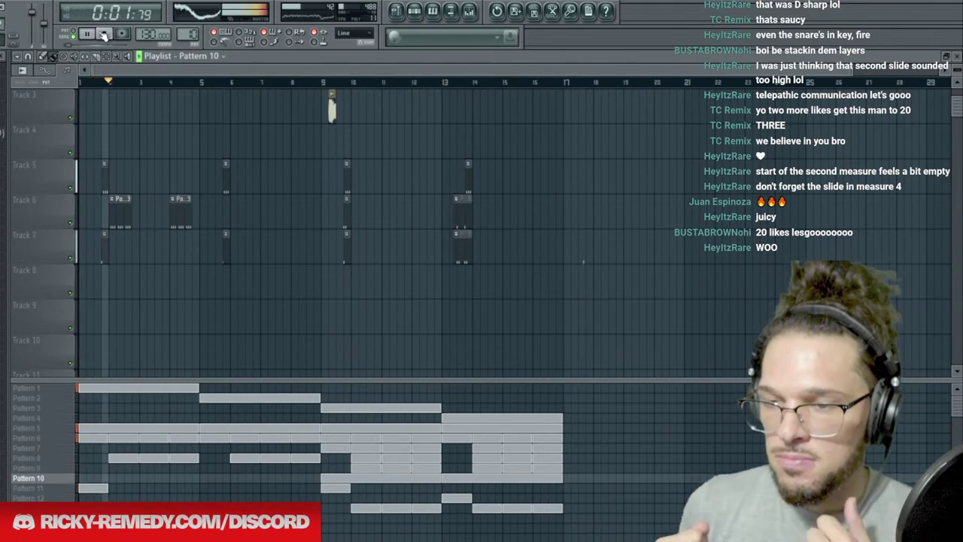
left_click(469, 11)
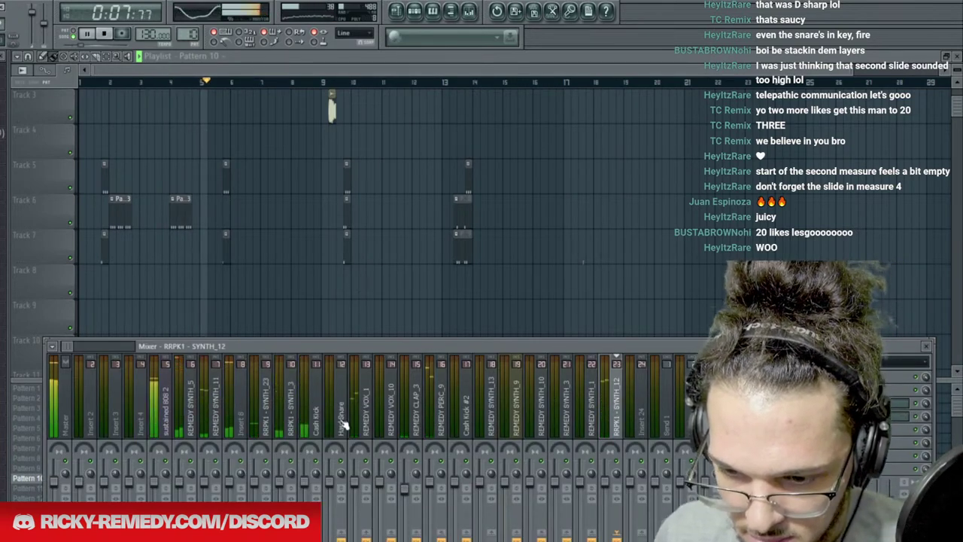
left_click(336, 467)
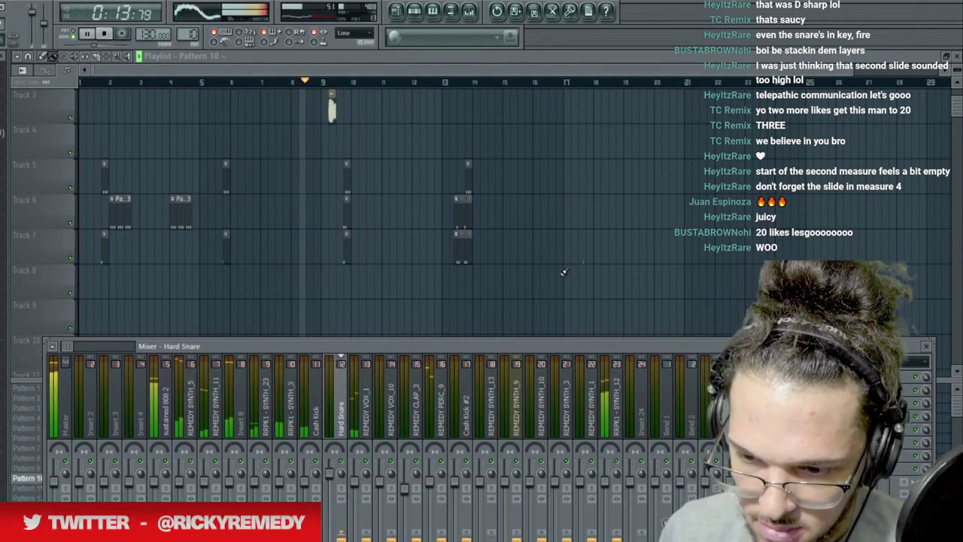
key("F9")
scroll(510, 86, "down", 1)
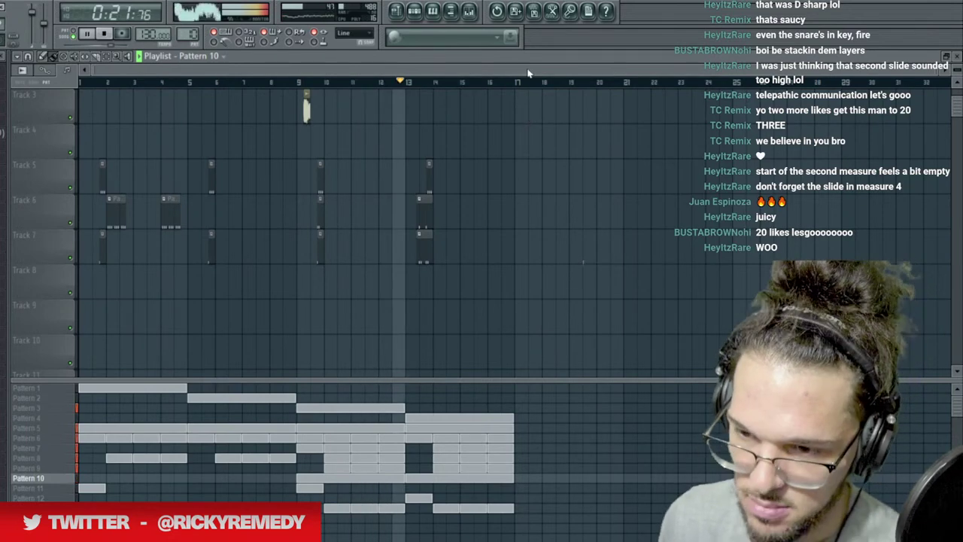
key("F9")
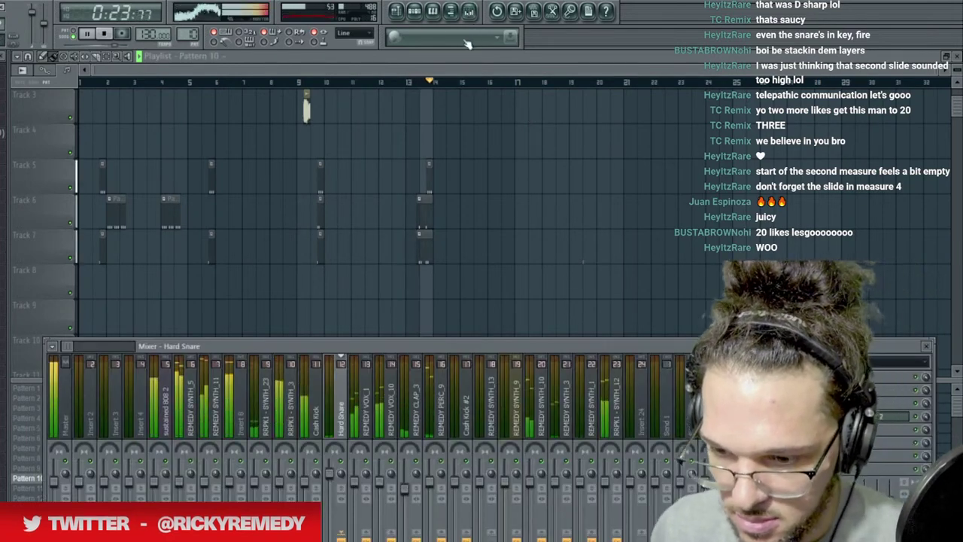
left_click(616, 483)
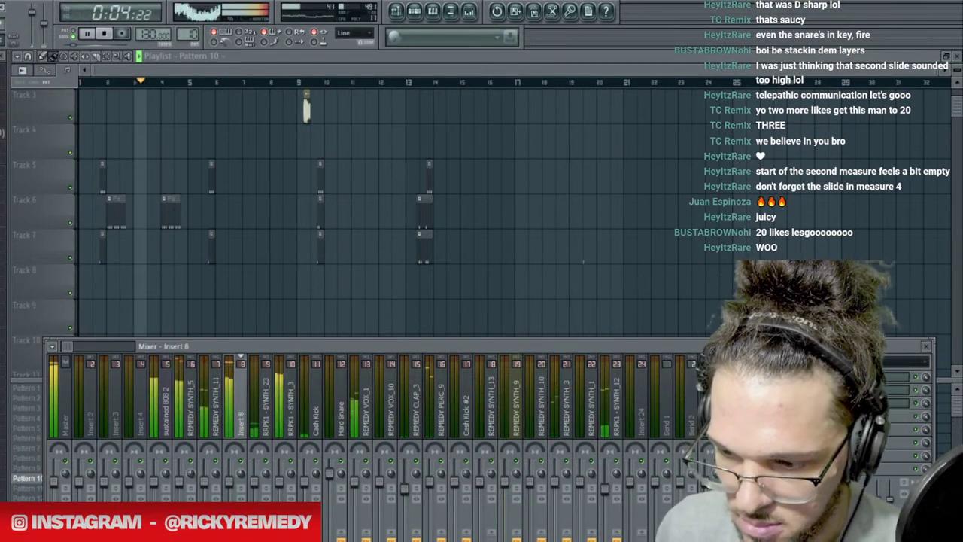
Add Fruity Convolver to Insert 8 and load the IMP Evnt - Medium Chamber impulse.
key("space")
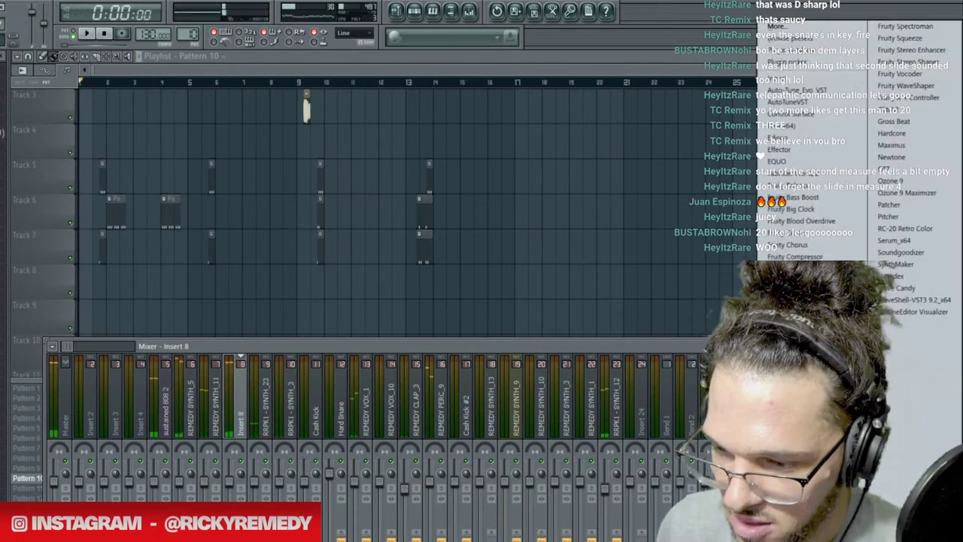
left_click(788, 268)
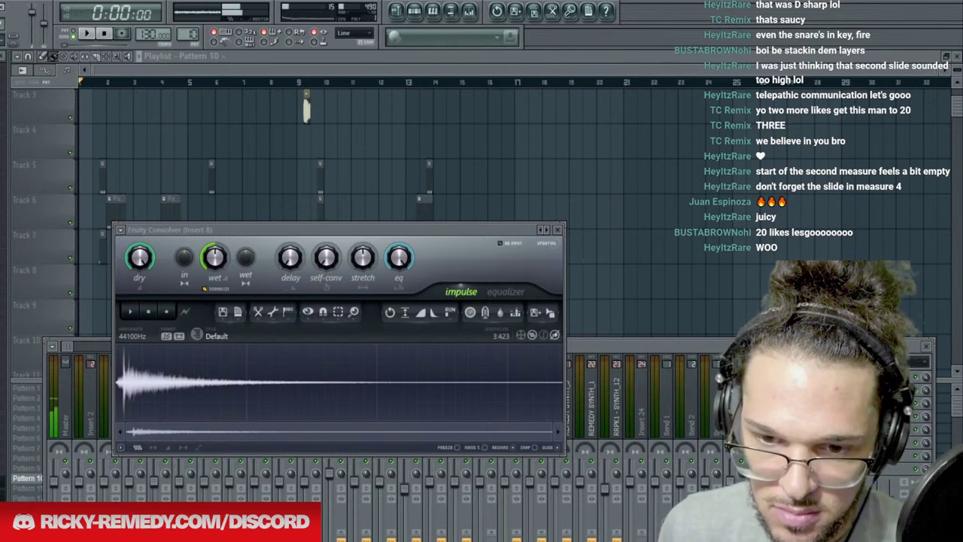
key("space")
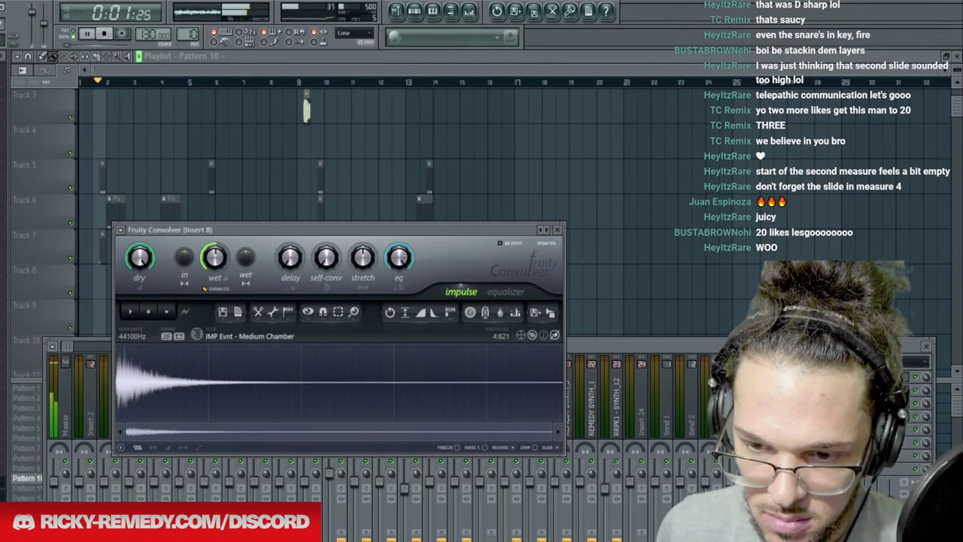
Shape the Convolver's equalizer curve on Insert 8 to roll off the lows and the highs of the reverb.
left_click(505, 292)
mouse_move(261, 371)
left_mouse_down()
mouse_move(242, 384)
mouse_move(135, 440)
left_mouse_up()
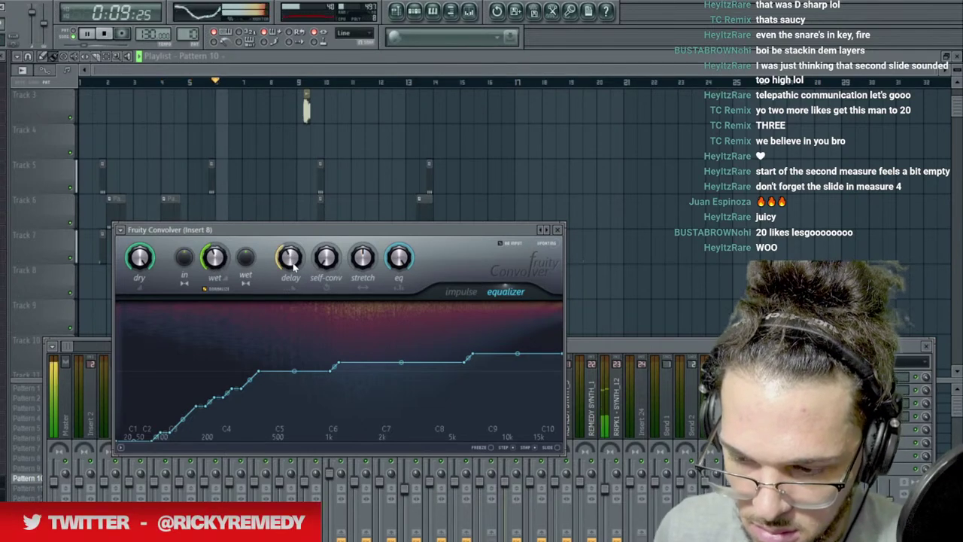
right_click(384, 379)
left_click_drag(457, 404, 560, 426)
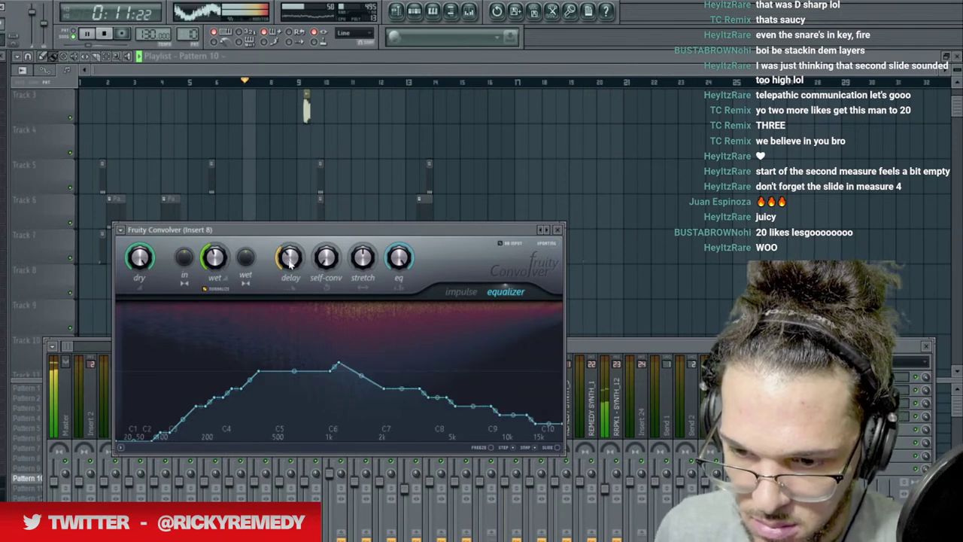
Reshape the Convolver's equalizer curve on Insert 8 to rise gradually toward the highs, and add Fruity Balance to the same insert.
left_click_drag(497, 377, 23, 490)
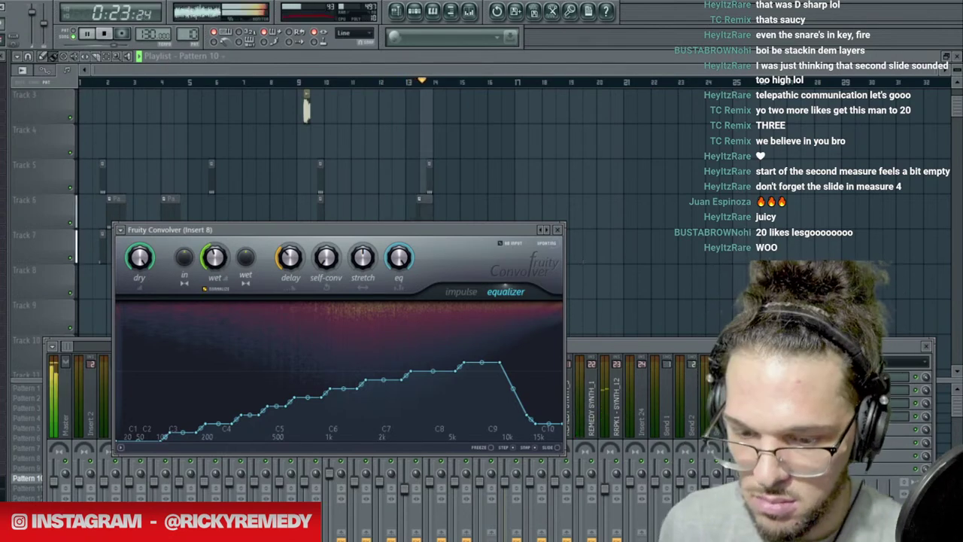
key("F9")
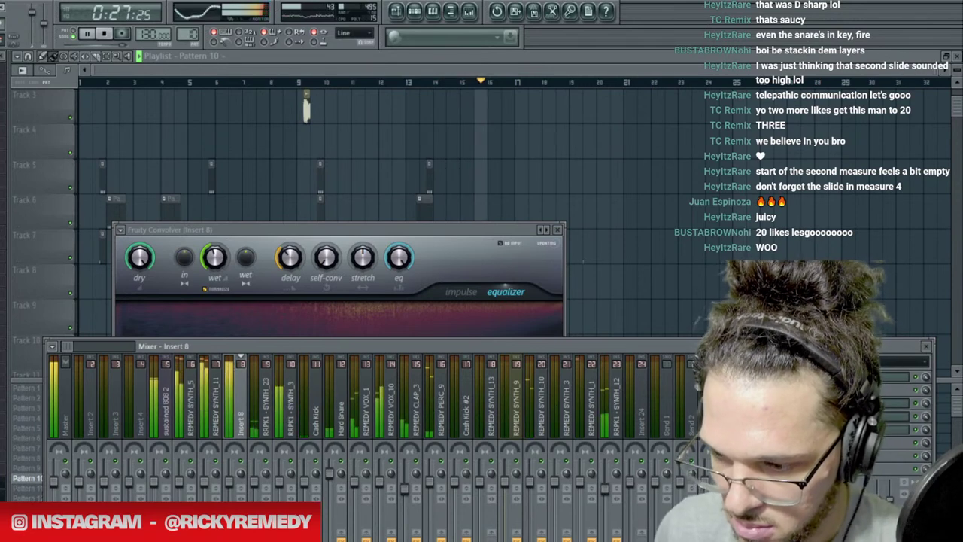
left_click(762, 390)
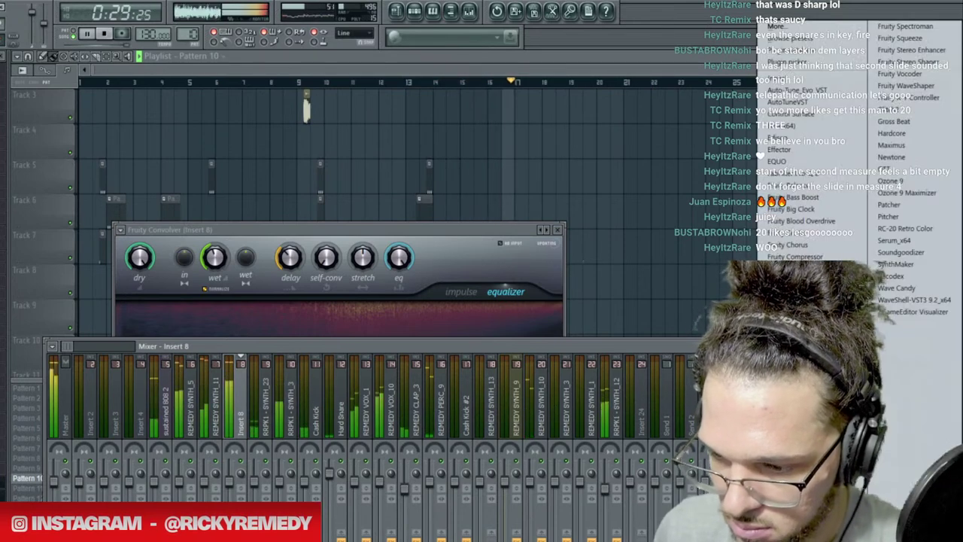
left_click(797, 185)
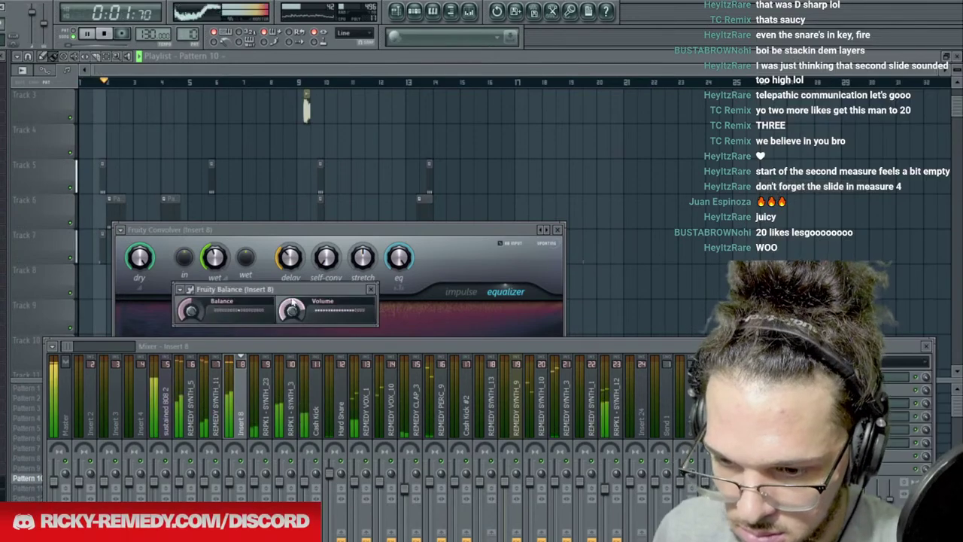
Create an automation clip for the Fruity Balance mix level on Insert 8 and raise a quarter-bar pulse at the start of bar 5.
left_click(928, 450)
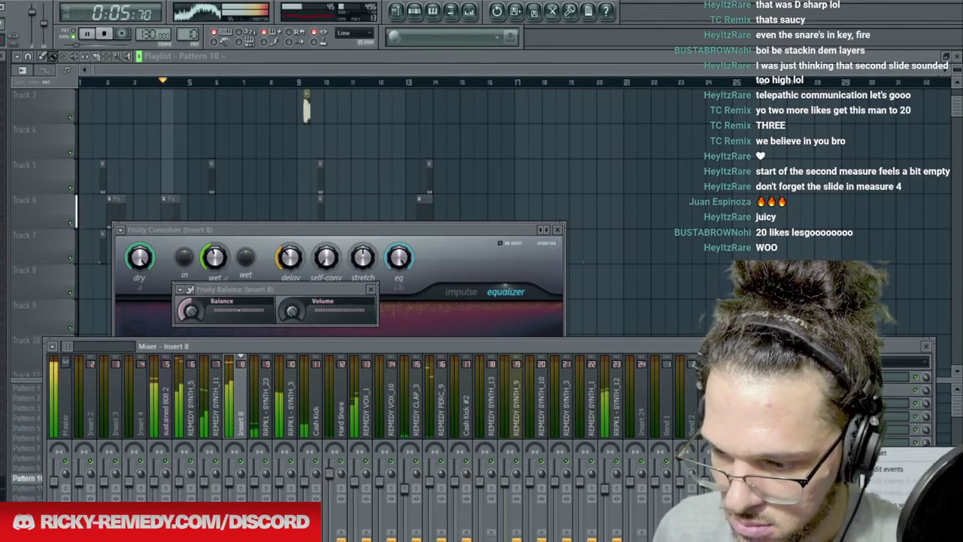
left_click(892, 515)
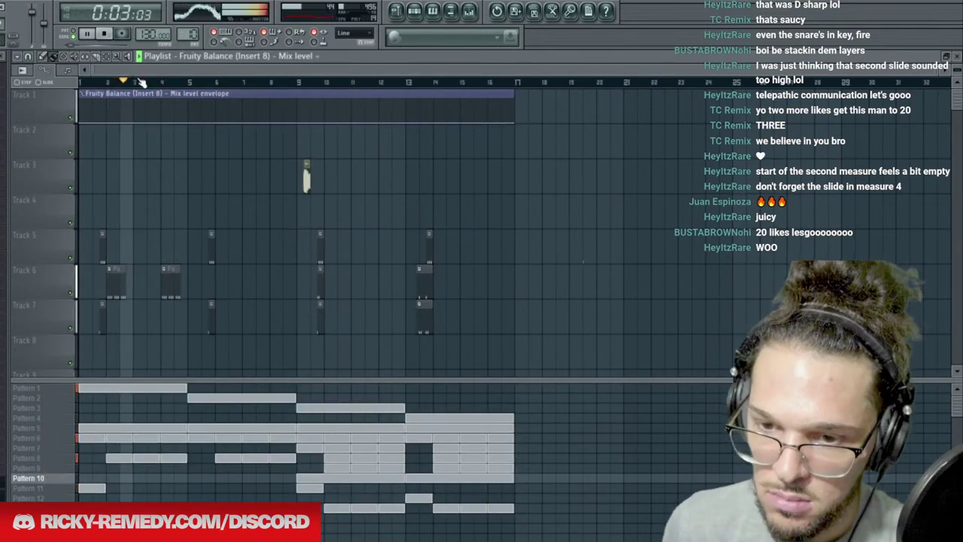
scroll(139, 81, "up", 3)
scroll(216, 72, "up", 4)
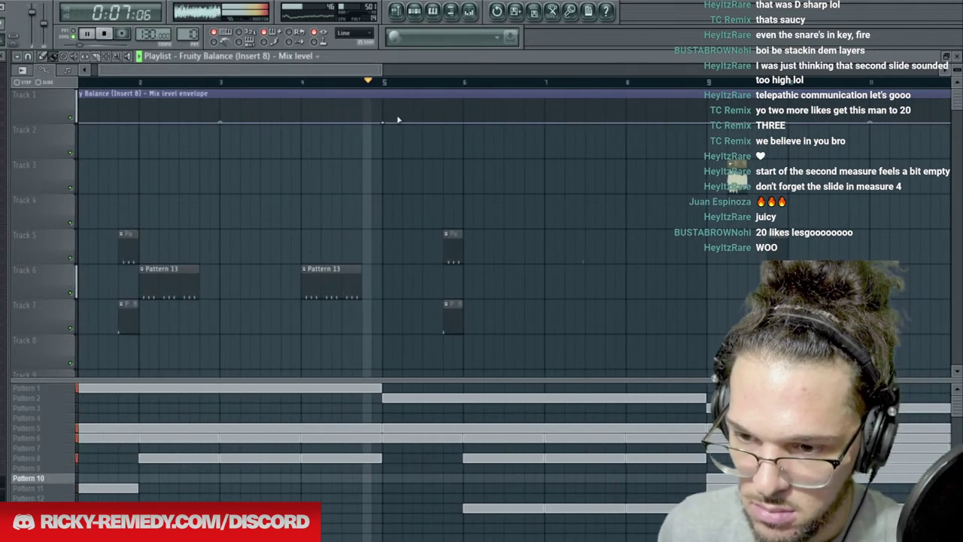
right_click(383, 121)
right_click(383, 100)
right_click(413, 110)
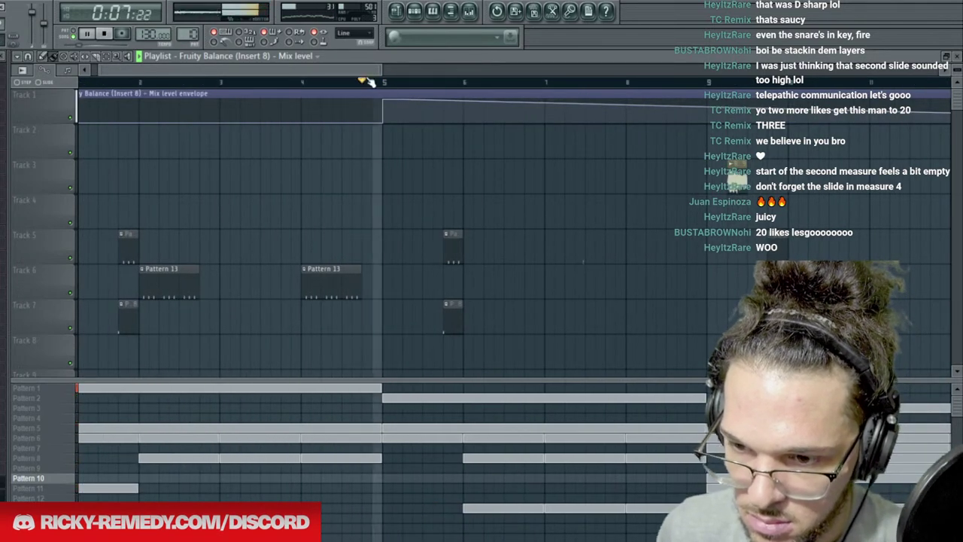
right_click(402, 122)
key("space")
key("space")
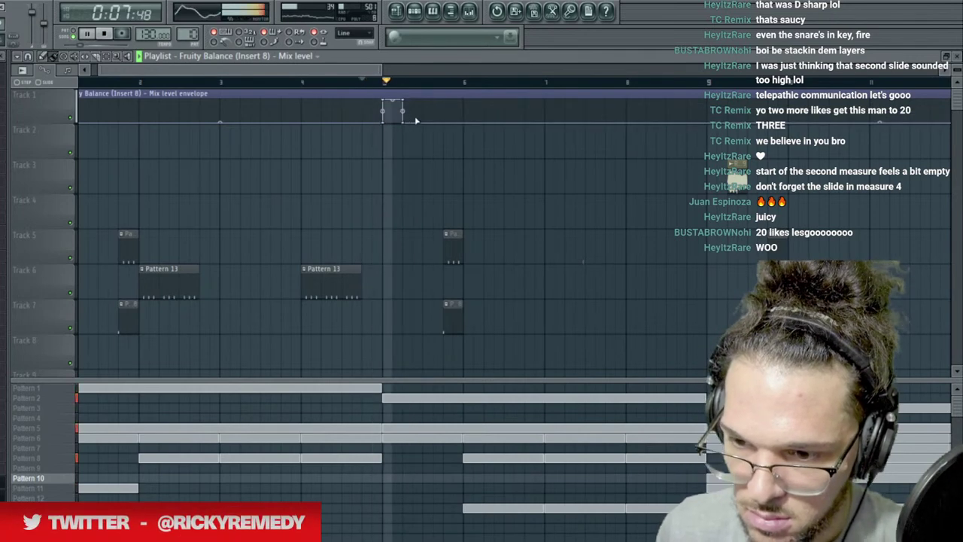
Raise a half-bar pulse in the mix level envelope at the start of bar 9.
scroll(452, 84, "down", 3)
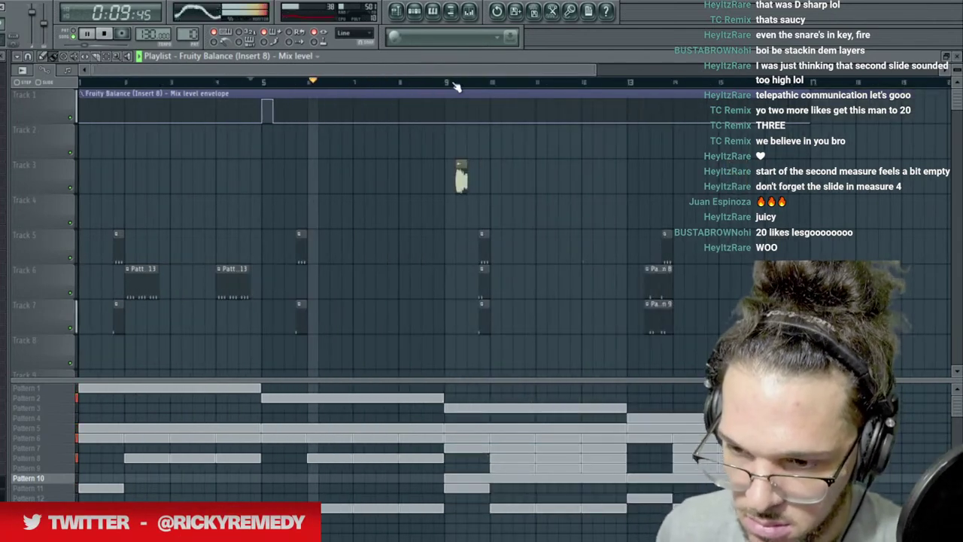
scroll(453, 84, "up", 3)
right_click(437, 123)
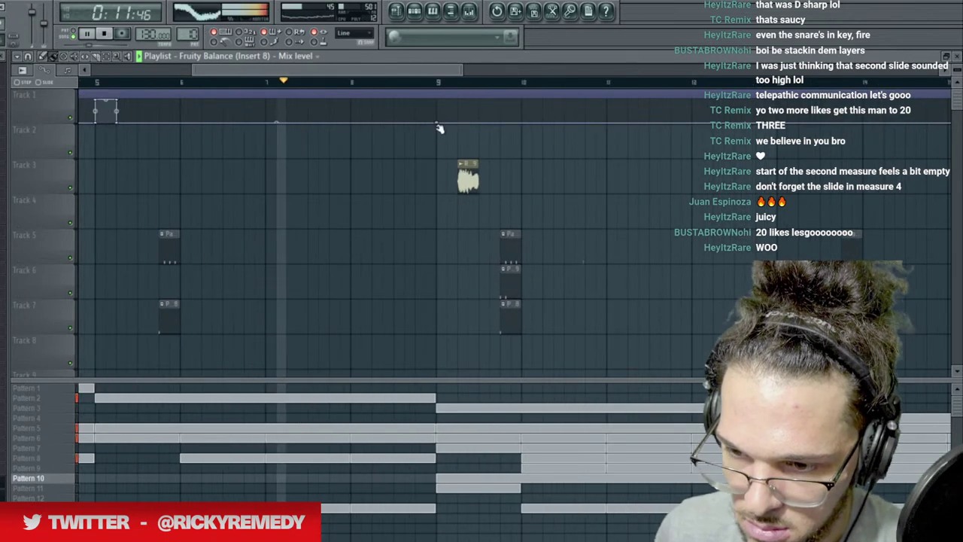
right_click(437, 98)
right_click(477, 105)
right_click(492, 113)
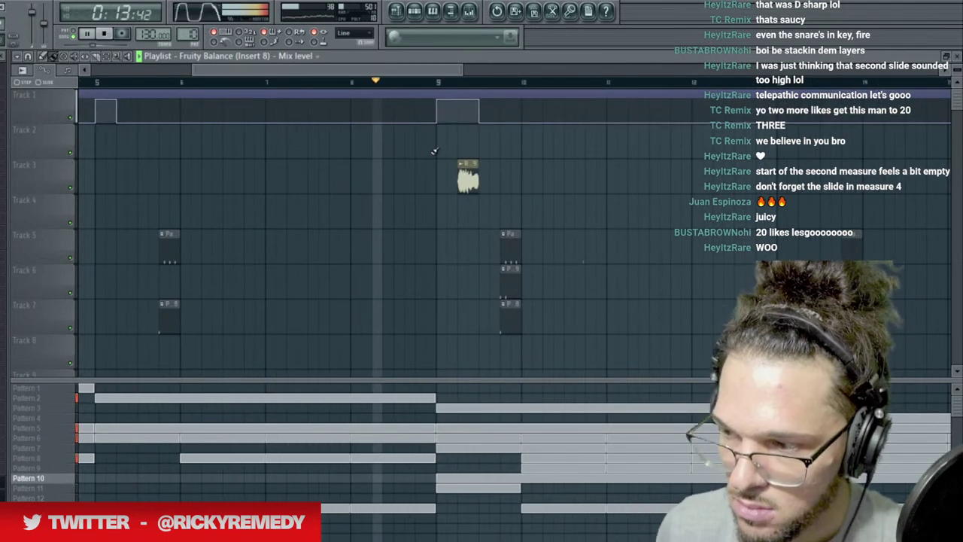
Raise a half-bar pulse in the mix level envelope at the start of bar 13 and audition the transition into it.
scroll(492, 83, "down", 3)
scroll(562, 84, "up", 3)
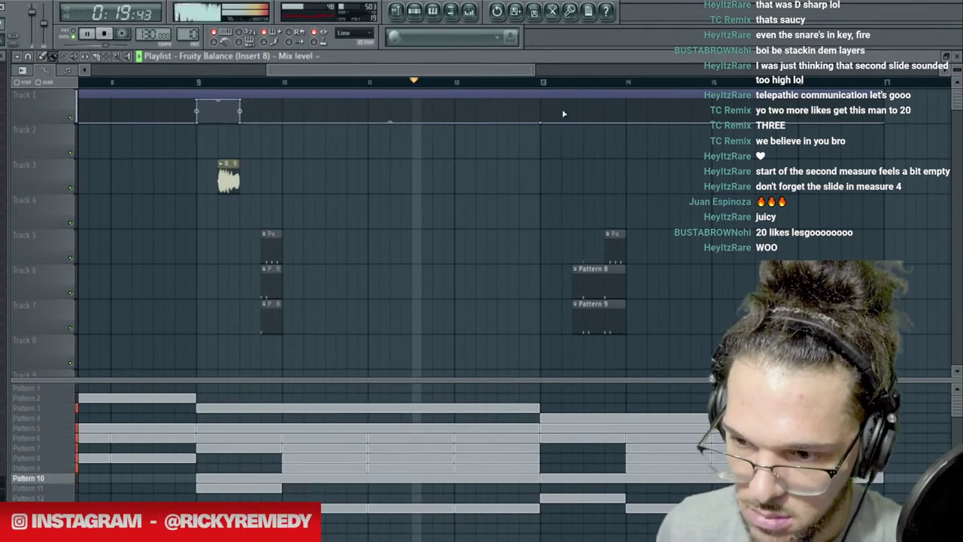
left_click(563, 114)
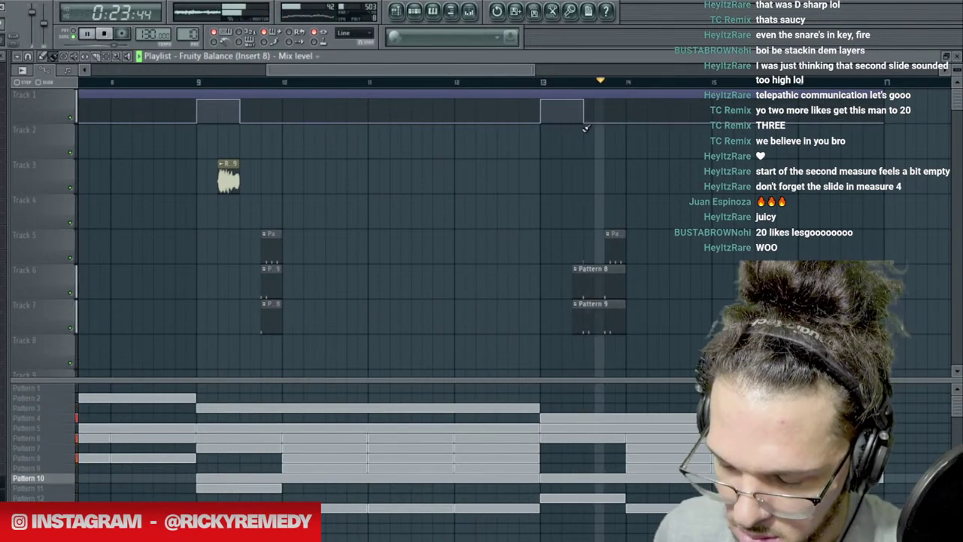
left_click(502, 84)
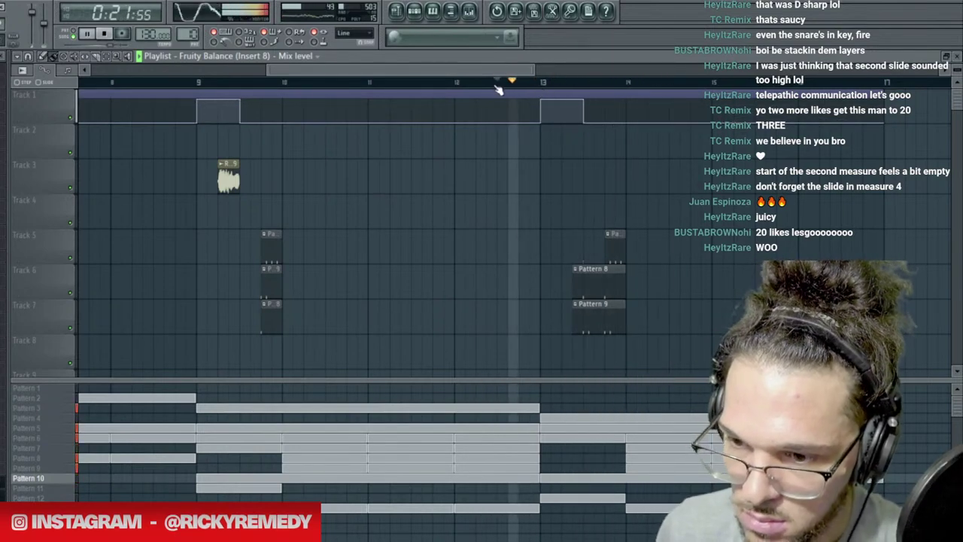
left_click(469, 10)
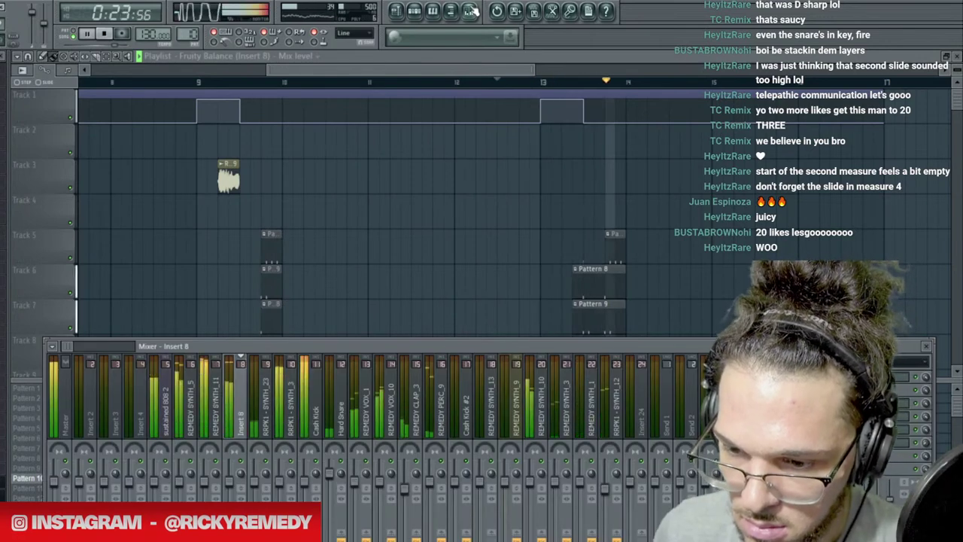
key("F9")
Replay the arrangement from the start and switch the channel rack from automation clips to showing all channels.
scroll(529, 88, "down", 3)
key("space")
key("space")
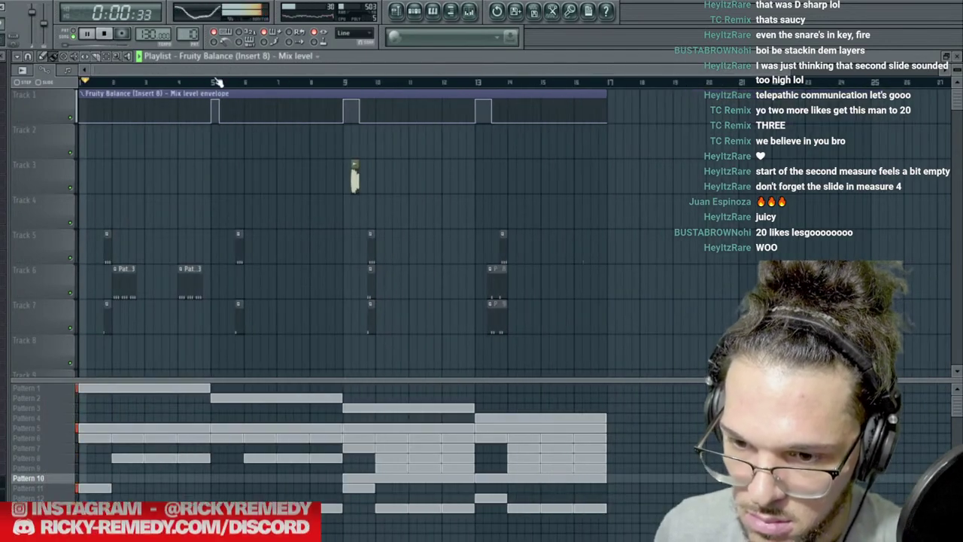
scroll(164, 81, "up", 4)
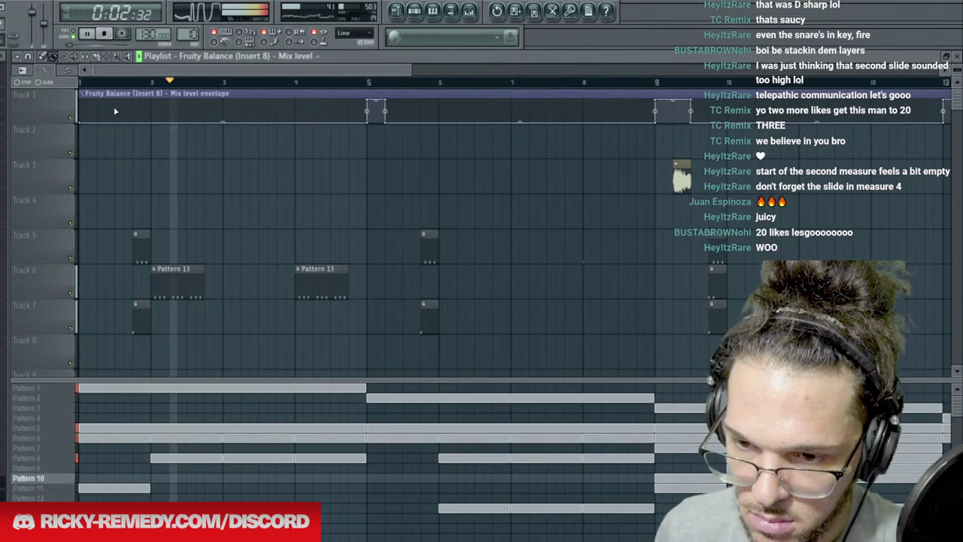
key("F6")
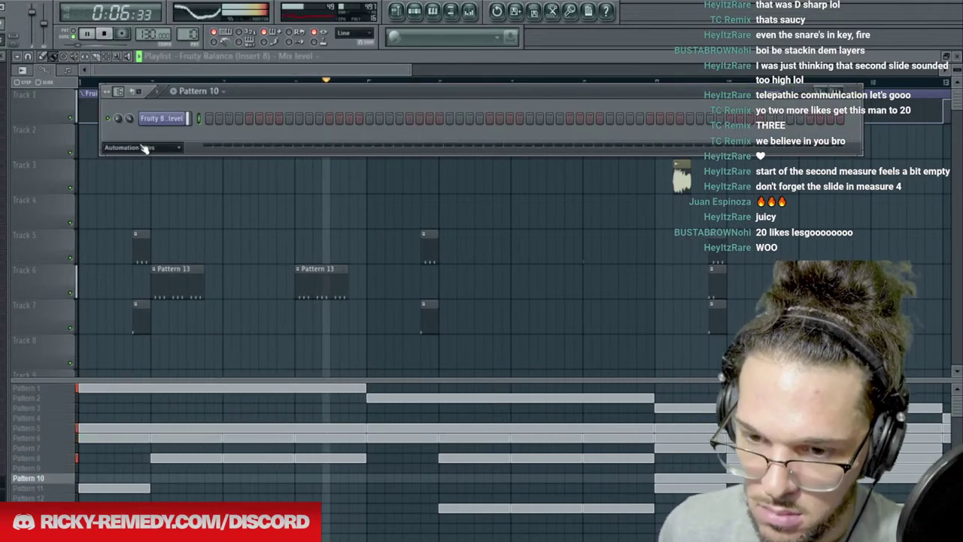
left_click(142, 147)
left_click(144, 161)
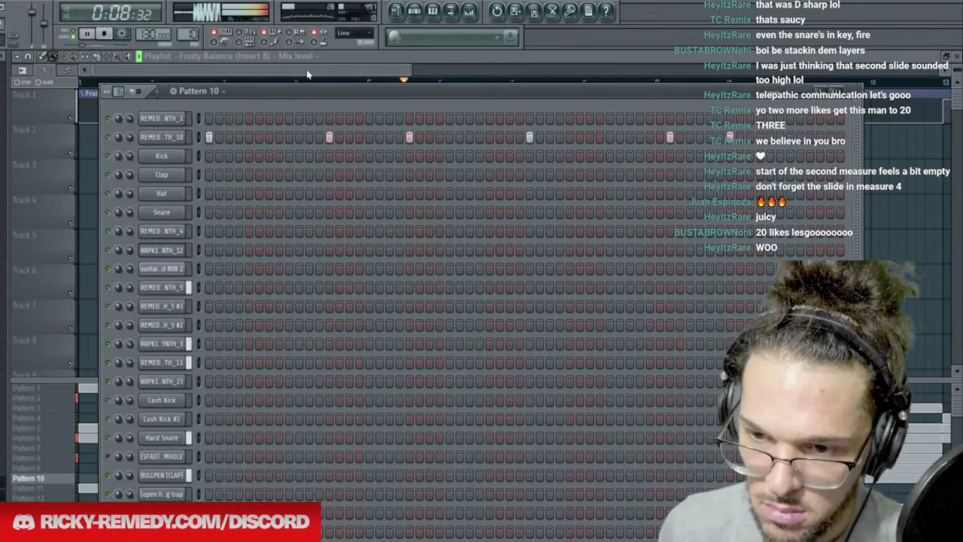
key("F6")
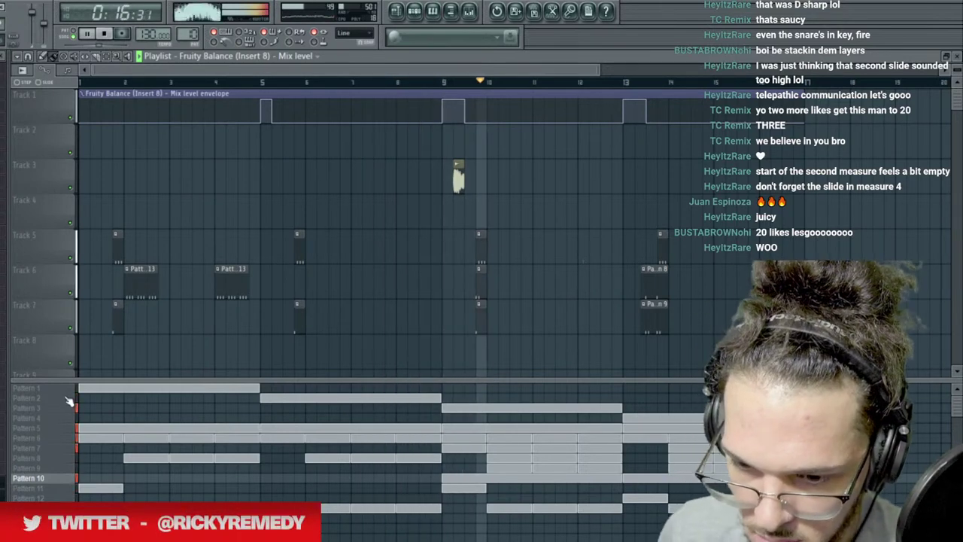
Select Pattern 1 and display its channels in the channel rack during playback.
left_click(68, 398)
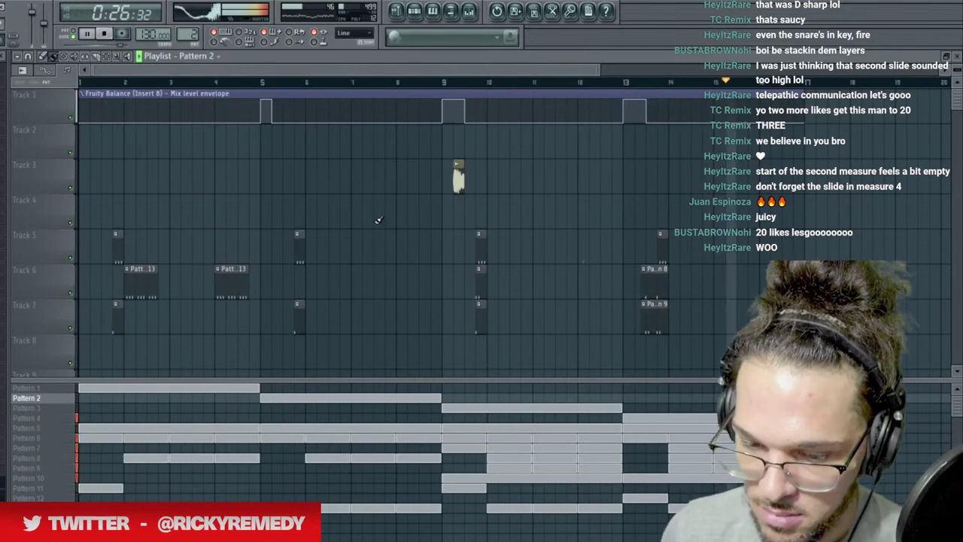
scroll(402, 83, "down", 2)
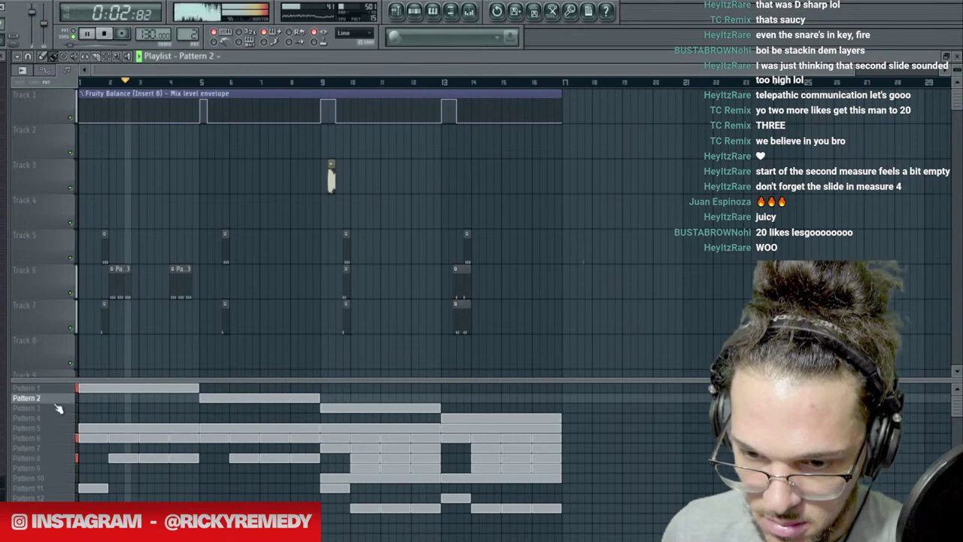
left_click(26, 387)
left_click(414, 11)
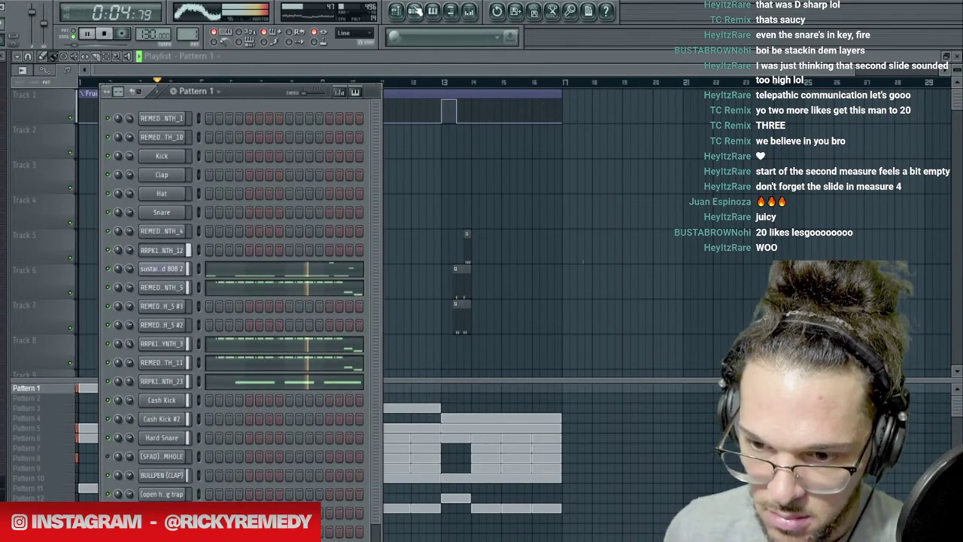
Nudge two bands of the Fruity Parametric EQ in the mixer, close the open windows and stop playback.
left_click(473, 15)
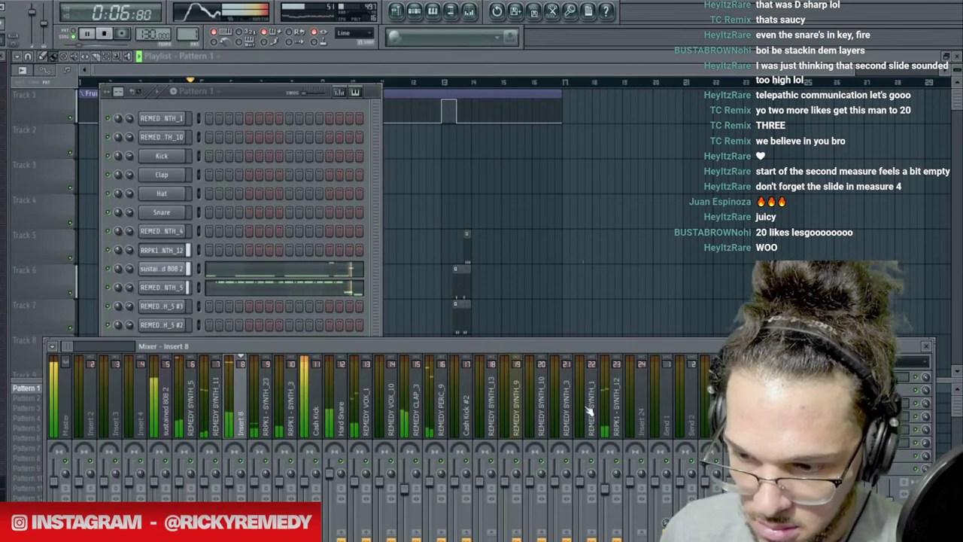
left_click(865, 376)
mouse_move(155, 238)
left_mouse_down()
mouse_move(154, 258)
mouse_move(154, 244)
mouse_move(194, 233)
mouse_move(172, 222)
mouse_move(172, 240)
left_mouse_up()
left_click_drag(194, 234, 195, 230)
left_click(243, 97)
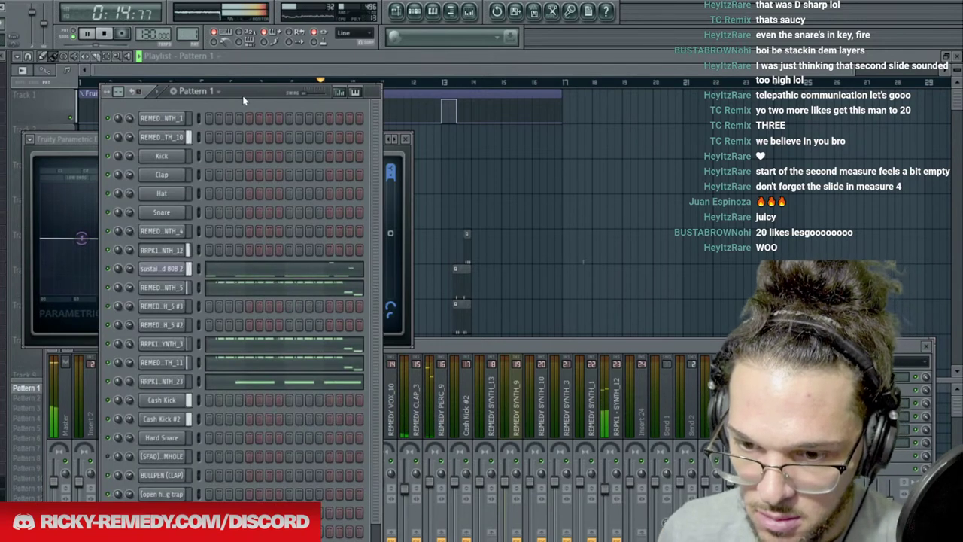
right_click(507, 181)
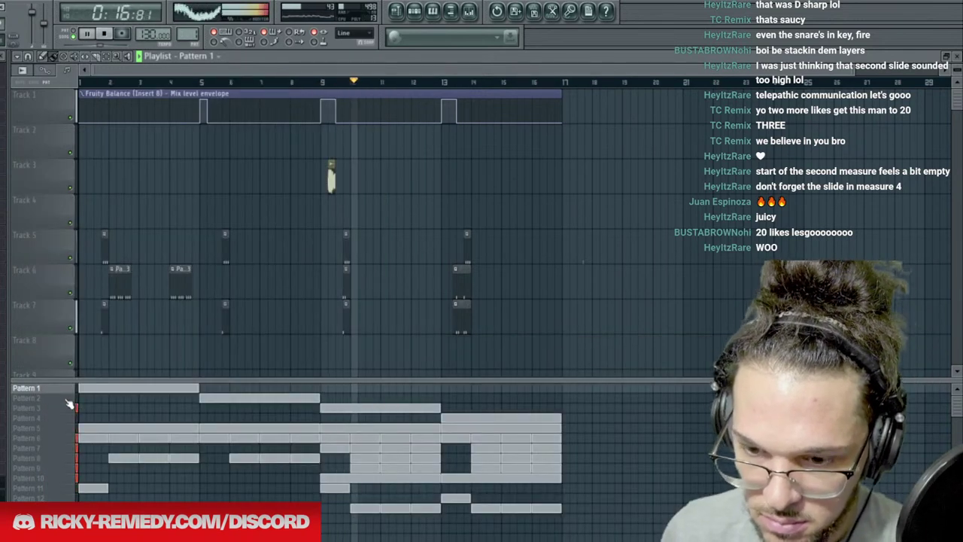
left_click(106, 36)
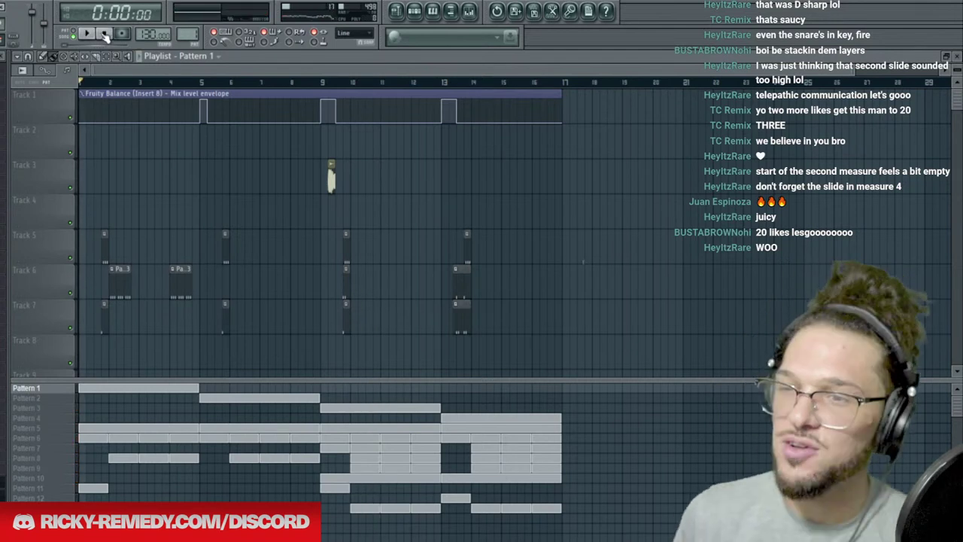
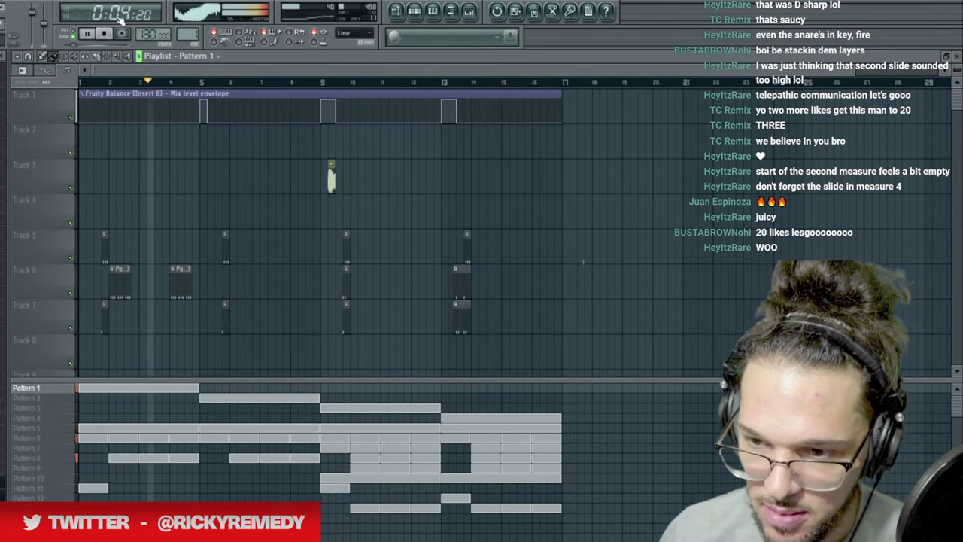
Select Pattern 13, replay the arrangement from the start and examine the pattern's steps in the channel rack.
left_click(469, 12)
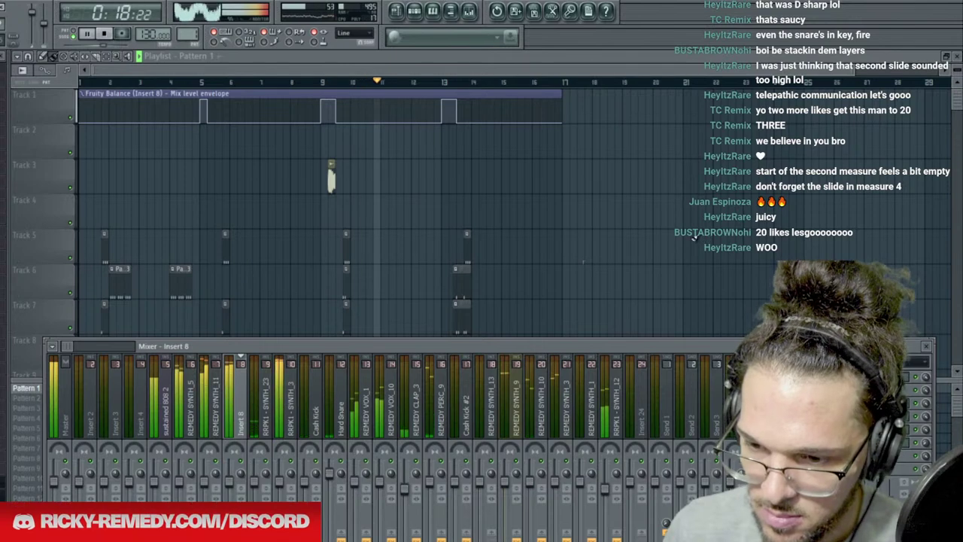
key("F9")
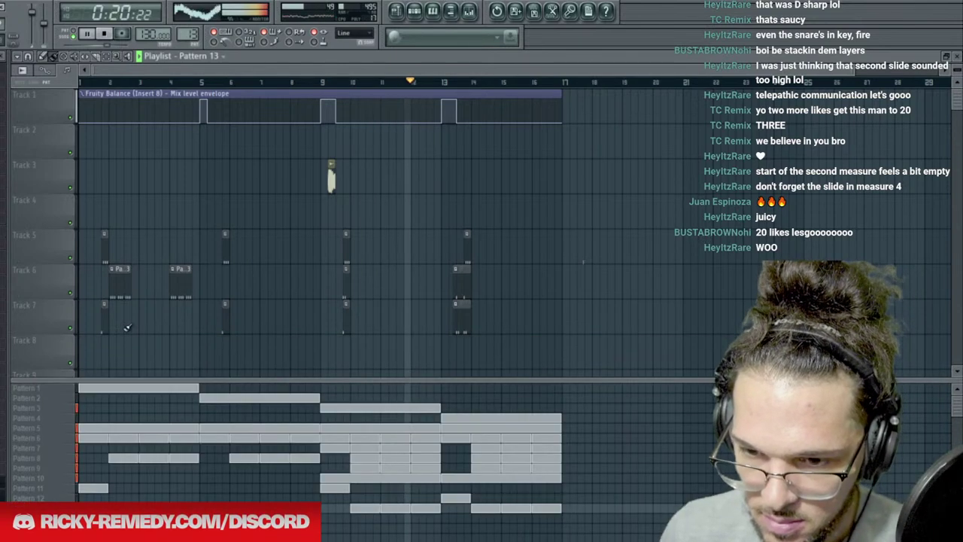
key("space")
key("space")
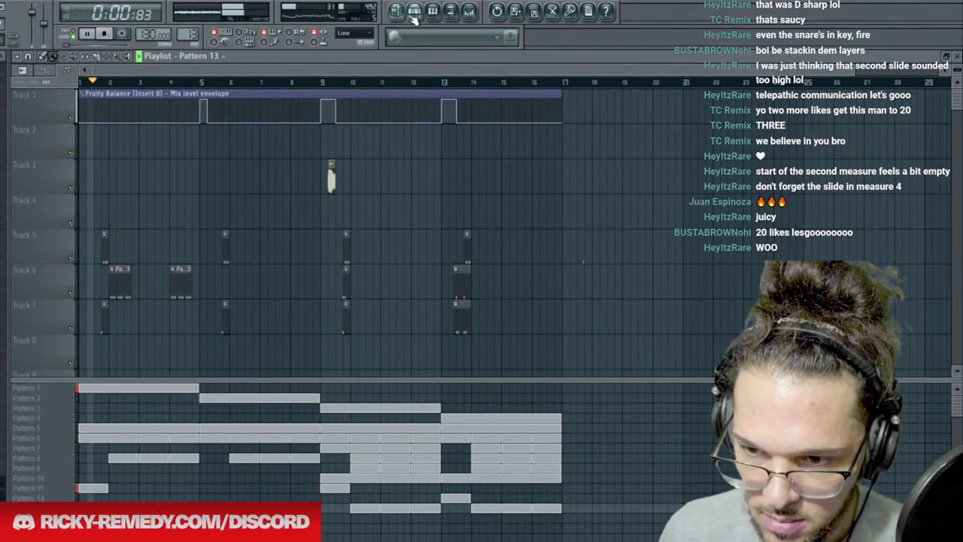
key("F6")
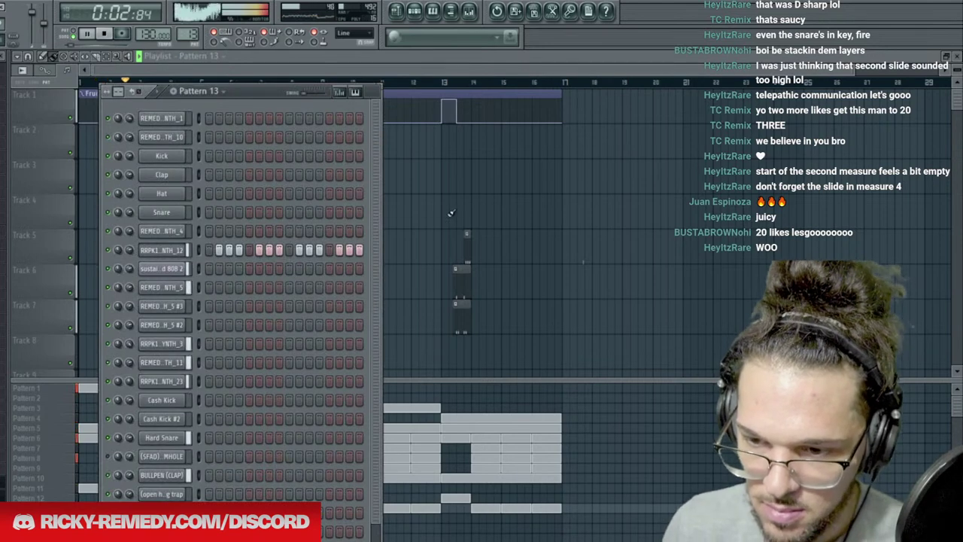
key("F6")
Clone Pattern 8 into a new pattern.
right_click(44, 458)
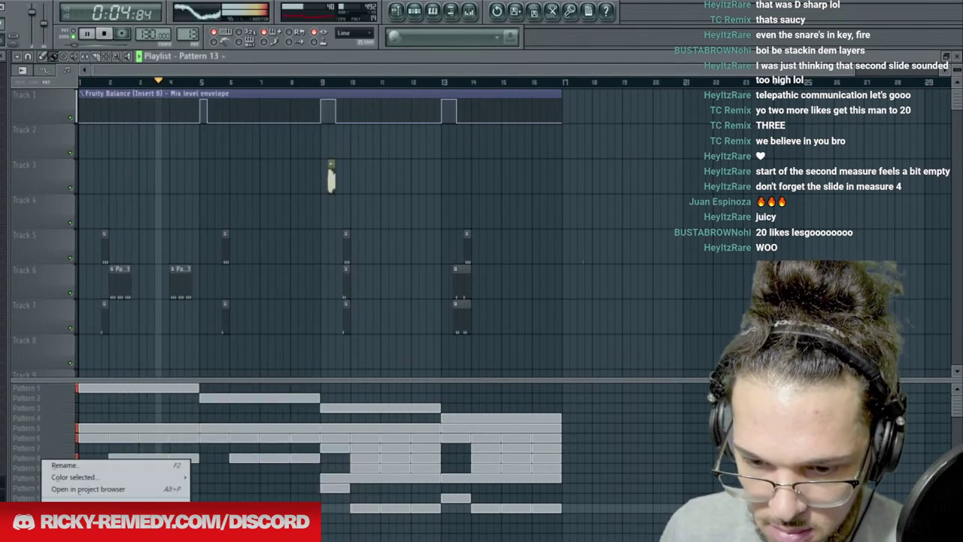
left_click(76, 516)
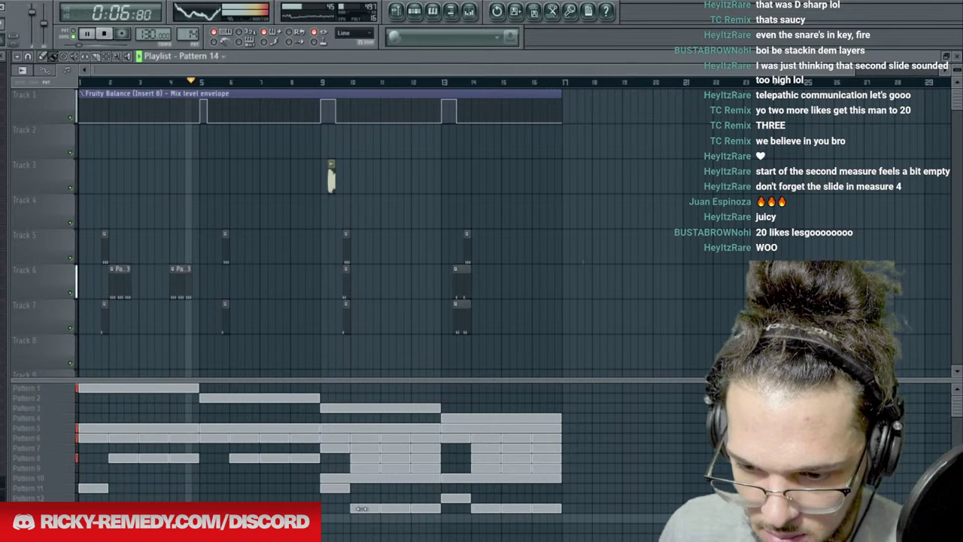
Place Pattern 14 blocks across bars 10–12 and remove the Pattern 13 blocks from those bars.
left_click_drag(353, 517, 426, 517)
right_click(425, 509)
right_click(394, 510)
right_click(365, 509)
right_click(365, 518)
right_click(391, 517)
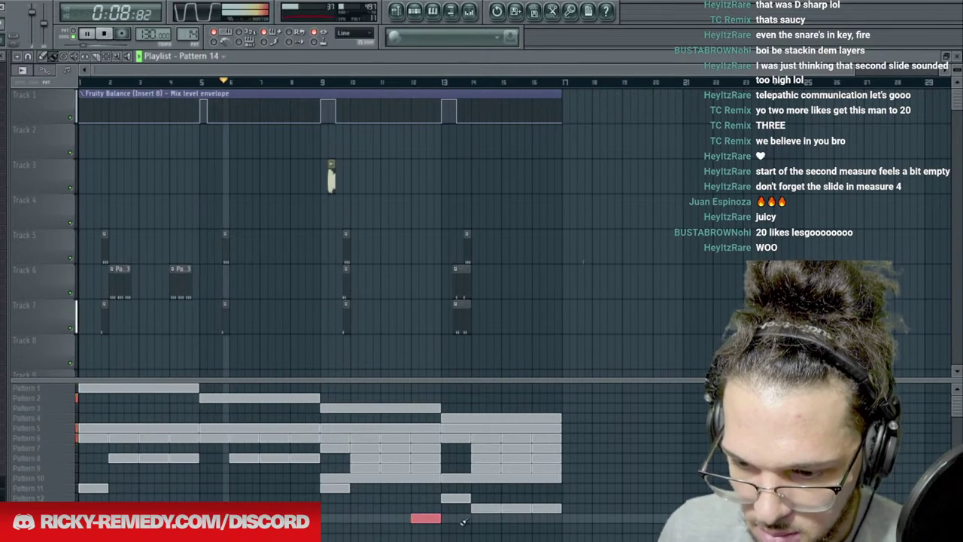
left_click(386, 517)
left_click(371, 518)
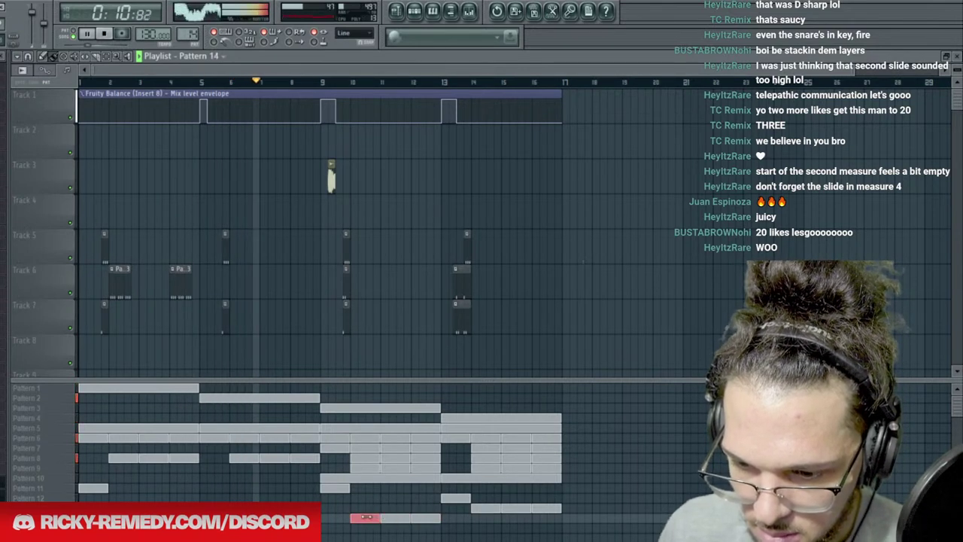
Fill bars 14–16 with Pattern 14 blocks and delete Pattern 13's blocks there.
left_click_drag(482, 517, 543, 517)
right_click(543, 508)
right_click(516, 509)
right_click(488, 510)
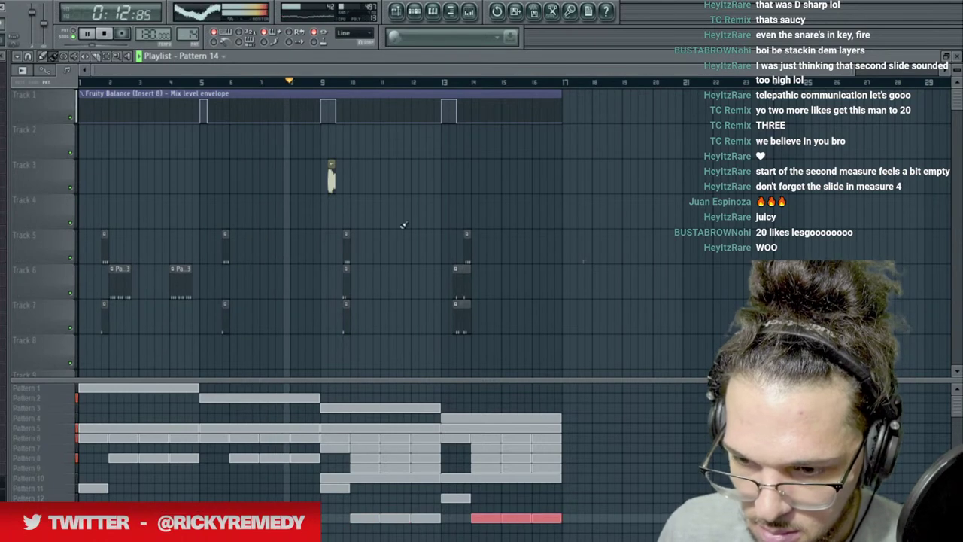
Add Pattern 14 clips trimmed to the last beat of bars 9 and 13 on Track 4, deleting the Track 5 clips beneath them.
scroll(358, 89, "up", 5)
left_click(232, 215)
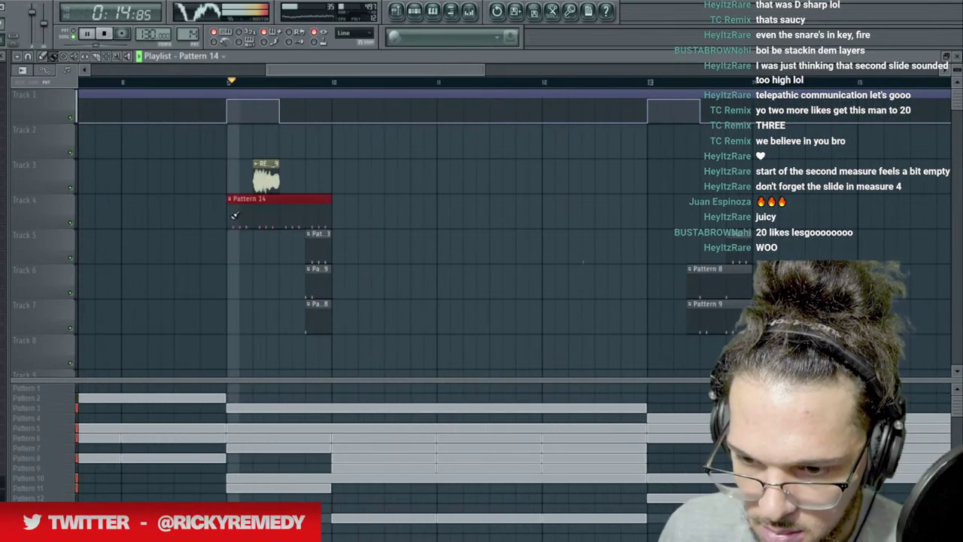
left_click_drag(228, 211, 306, 208)
right_click(324, 245)
left_click_drag(664, 211, 726, 210)
right_click(733, 239)
scroll(423, 88, "down", 4)
Replay from the start, select Pattern 13 and leave only steps 2–3, 6–7, 10–11 and 14–15 active on the RRPK1 synth channel.
key("space")
key("space")
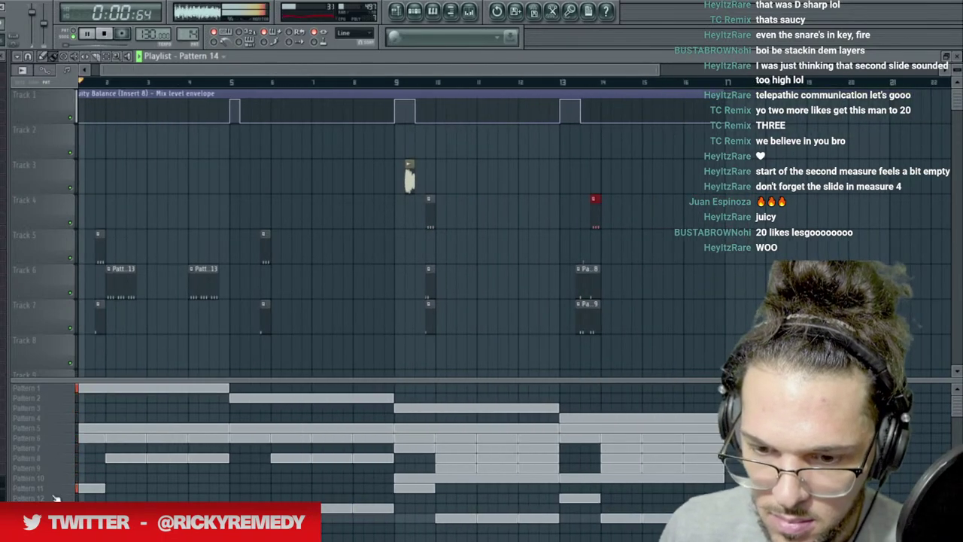
left_click(55, 506)
left_click(415, 11)
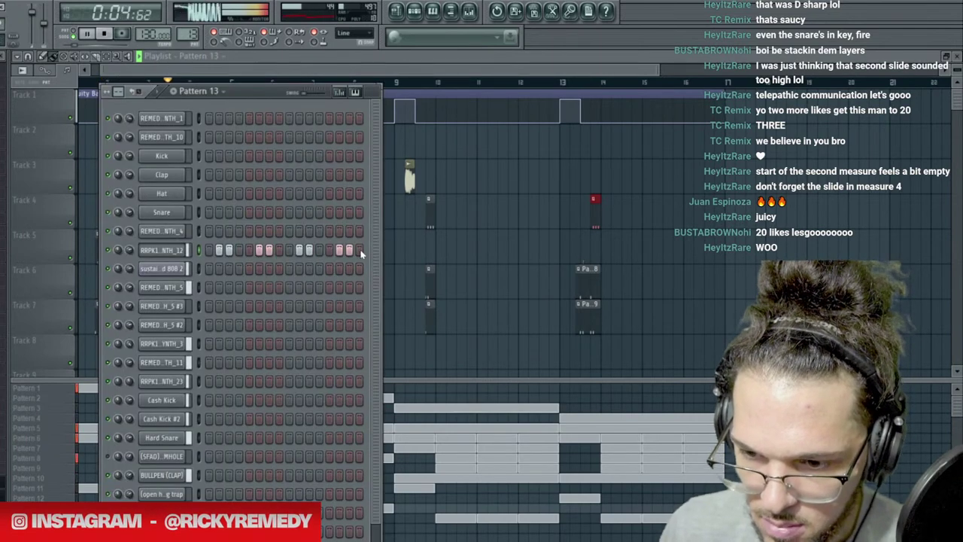
right_click(485, 233)
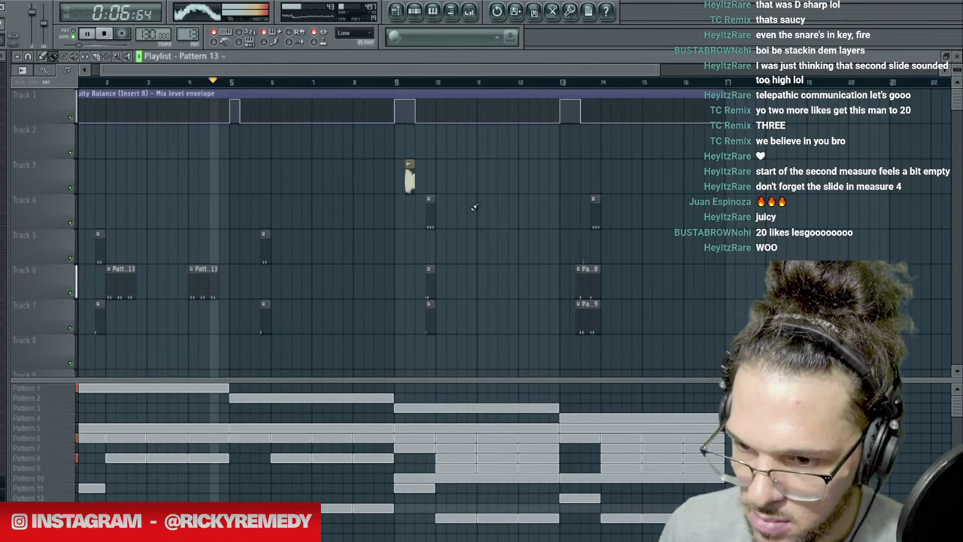
left_click(412, 13)
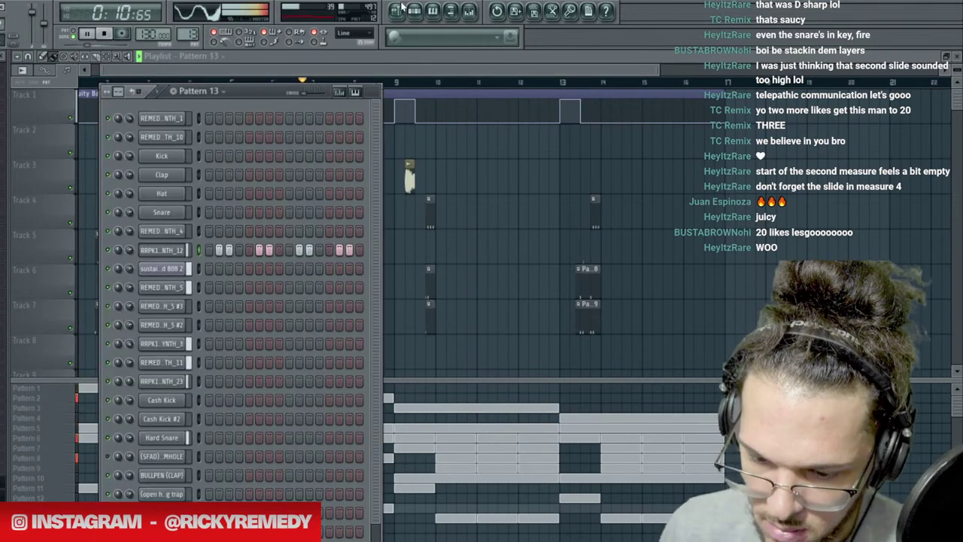
right_click(529, 194)
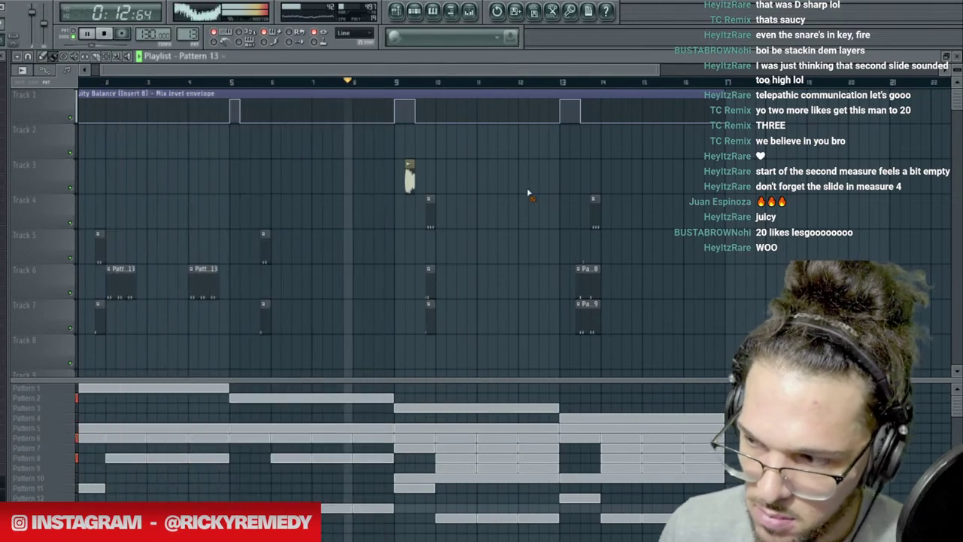
Create the empty Pattern 15 and add the REMEDY HI HAT_24 sample as a new channel at the start of the channel rack.
scroll(500, 91, "down", 2)
scroll(500, 90, "down", 1)
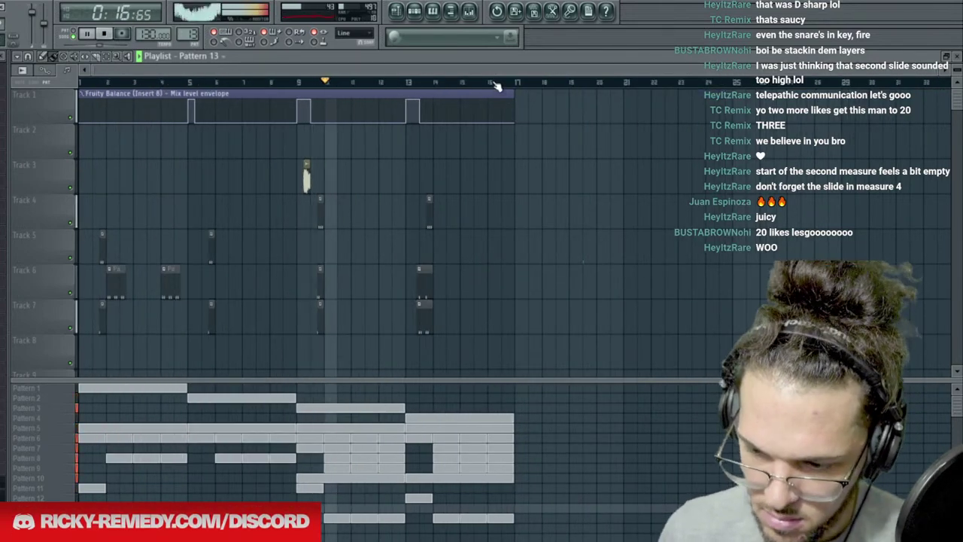
key("F4")
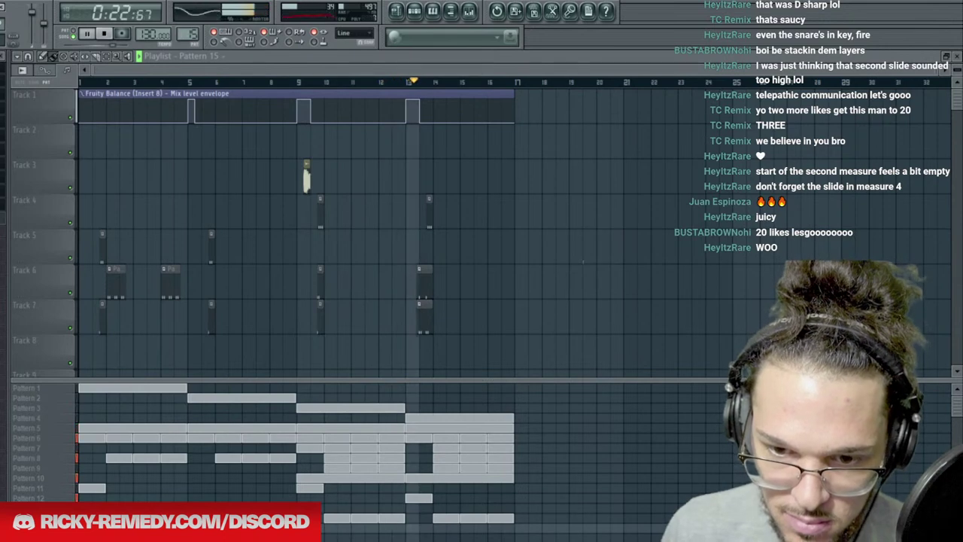
left_click(412, 13)
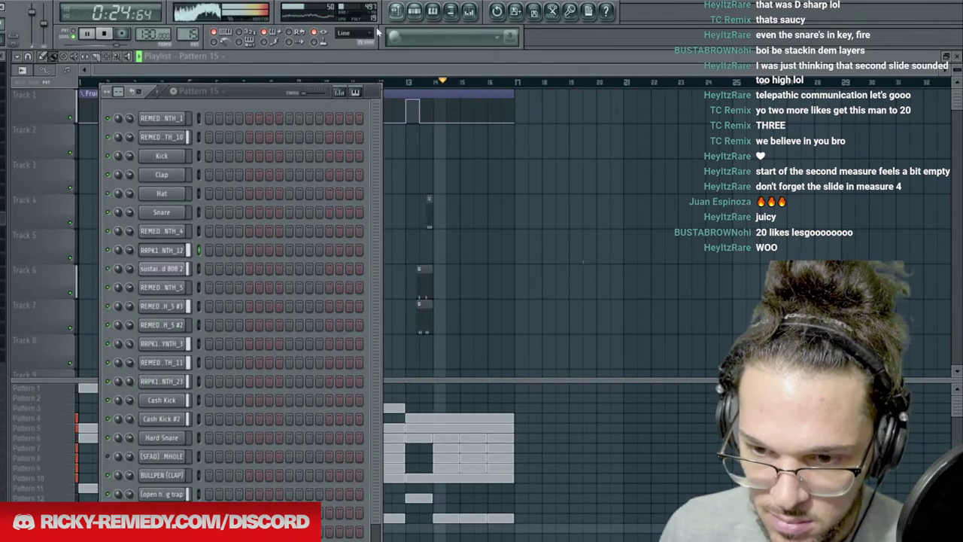
left_click(170, 121)
key("space")
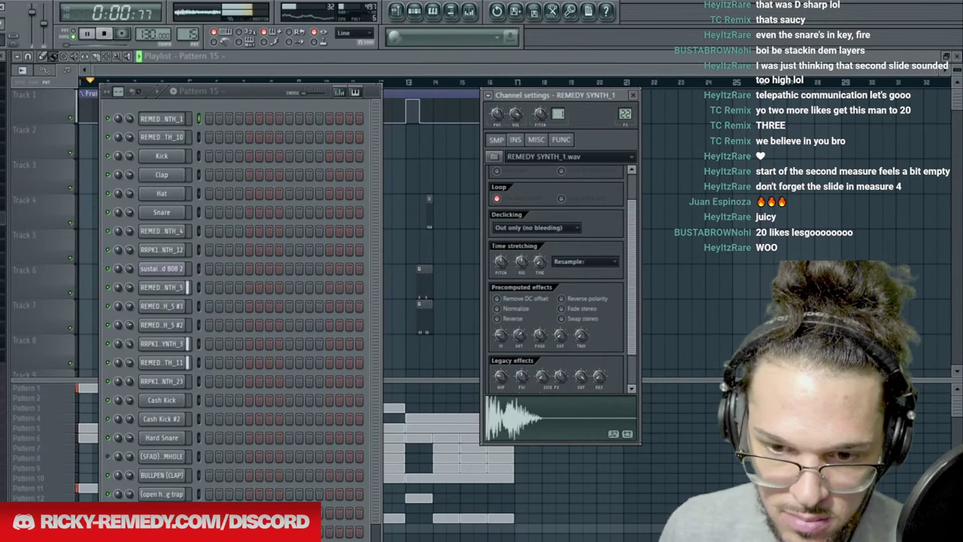
key("space")
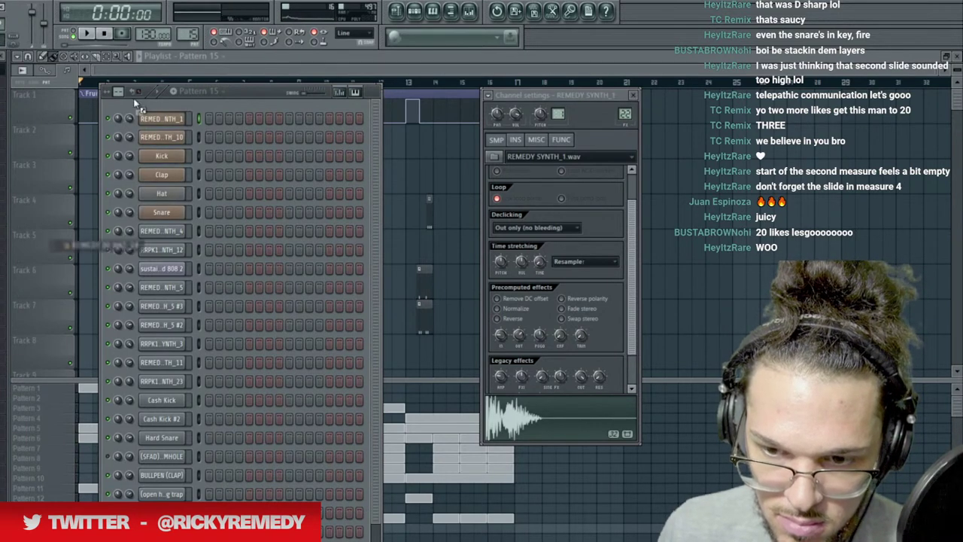
left_click_drag(156, 108, 157, 115)
key("space")
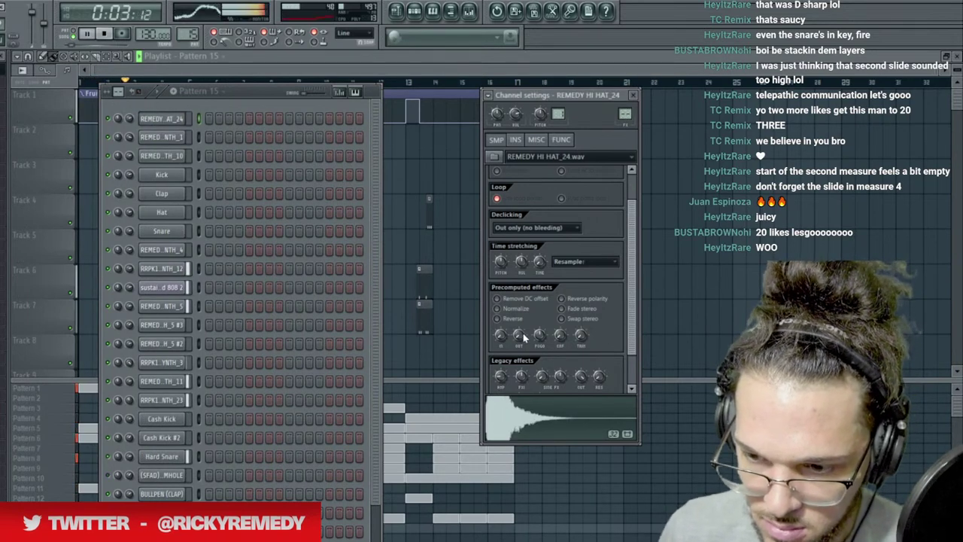
Program REMEDY HI HAT_24 on steps 1, 5, 9 and 13 of Pattern 15 during playback.
left_click(515, 139)
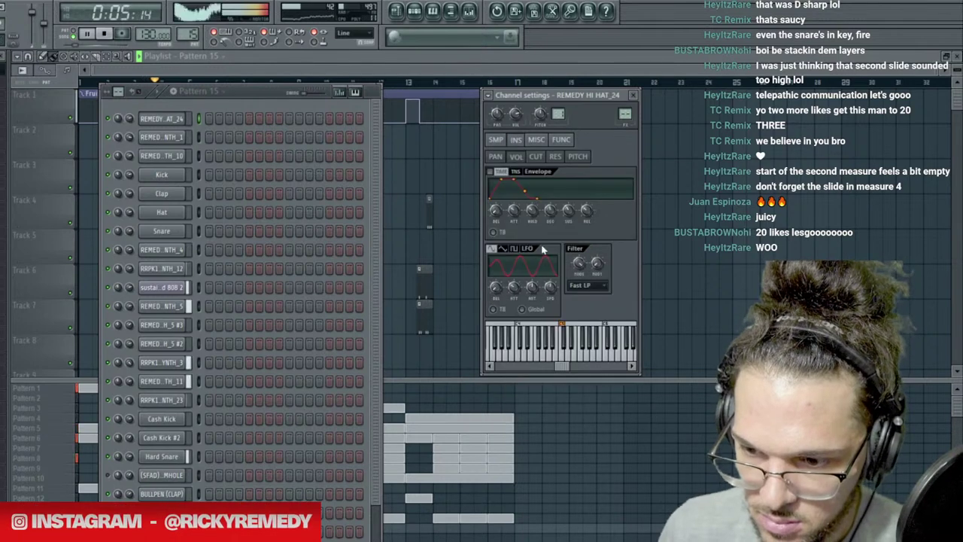
key("space")
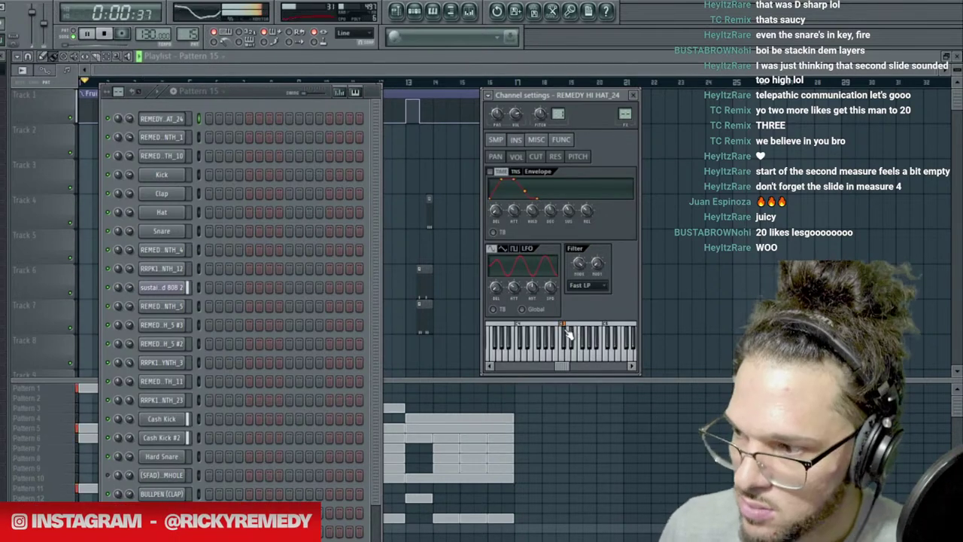
left_click(384, 61)
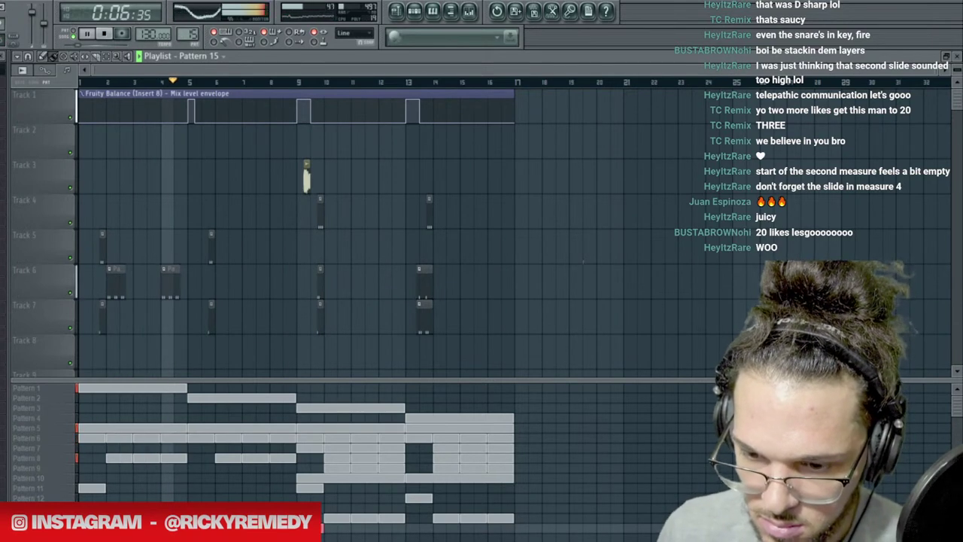
left_click(415, 12)
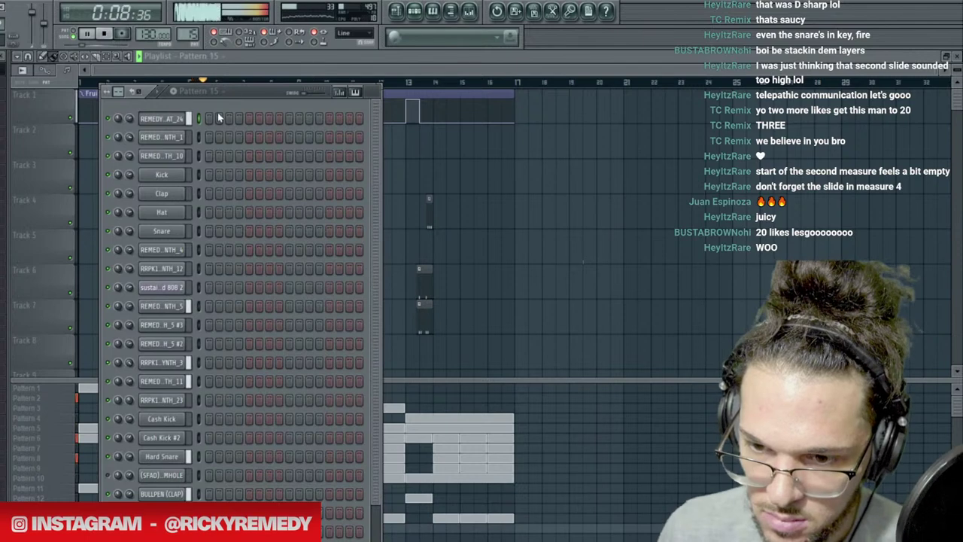
left_click(288, 118)
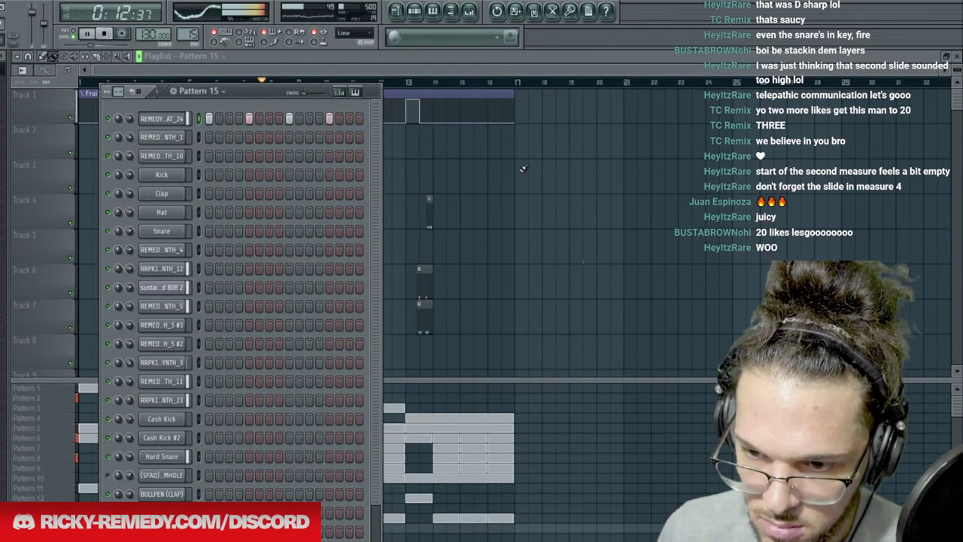
Place Pattern 15 blocks over bars 6–8 and clips trimmed to the last beat of bars 1 and 5 on Track 3.
key("F6")
key("space")
scroll(90, 81, "up", 2)
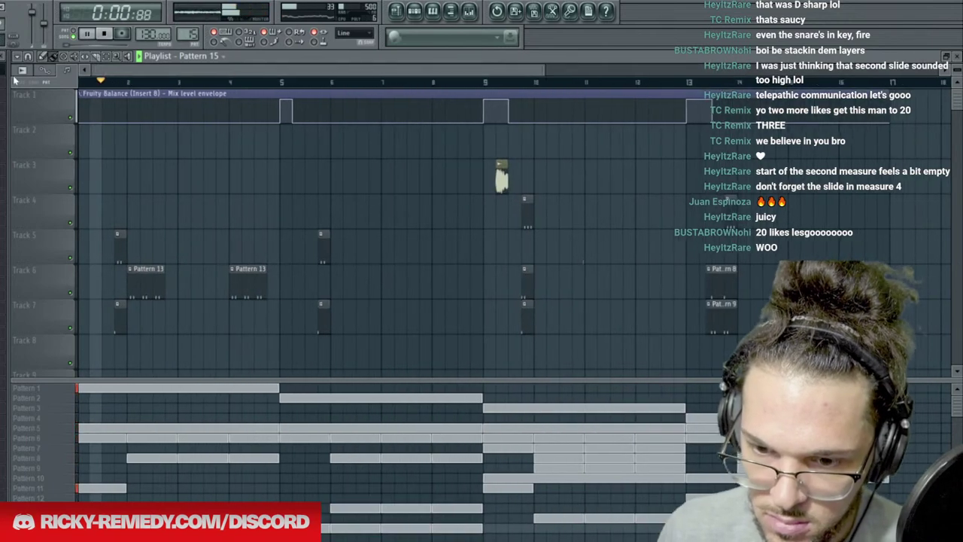
left_click(85, 173)
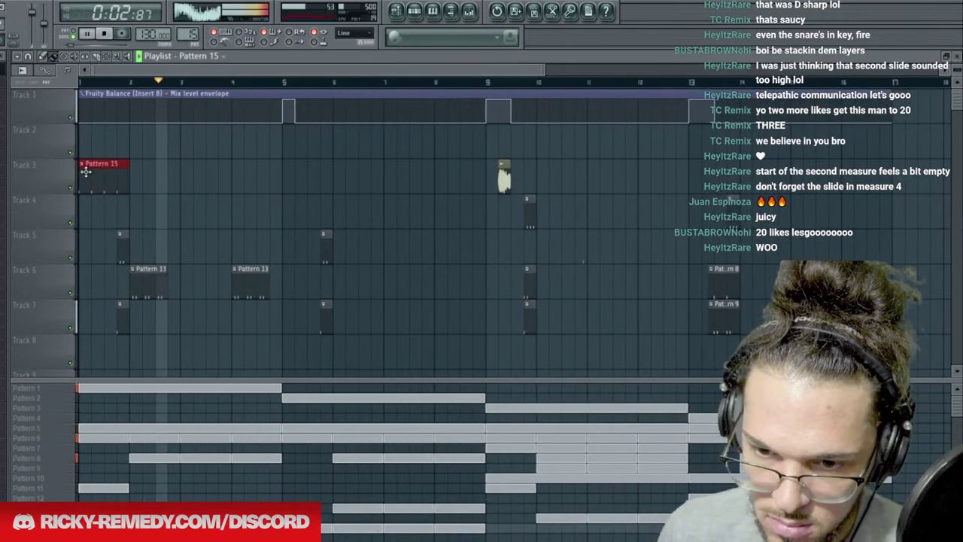
left_click_drag(80, 165, 118, 164)
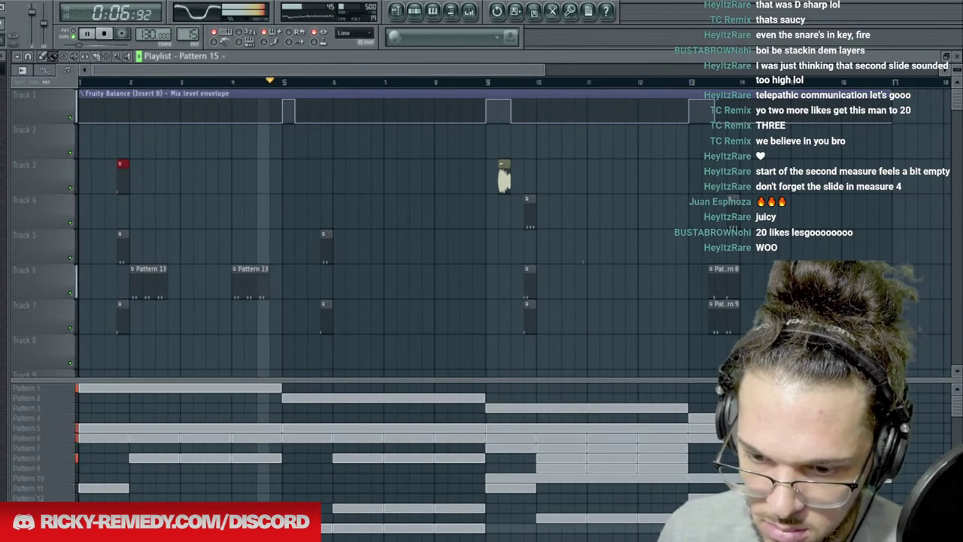
left_click(327, 184)
left_click_drag(369, 182, 318, 185)
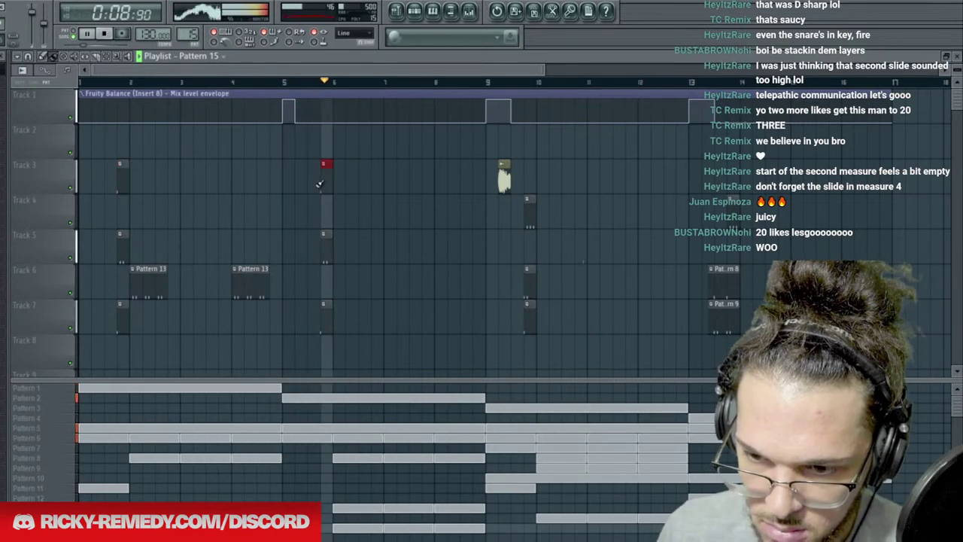
Extend Pattern 15 over bars 10–12 and from bar 14 on, adding clips trimmed to the last beat of bars 9 and 13 on Track 2.
left_click_drag(293, 71, 358, 69)
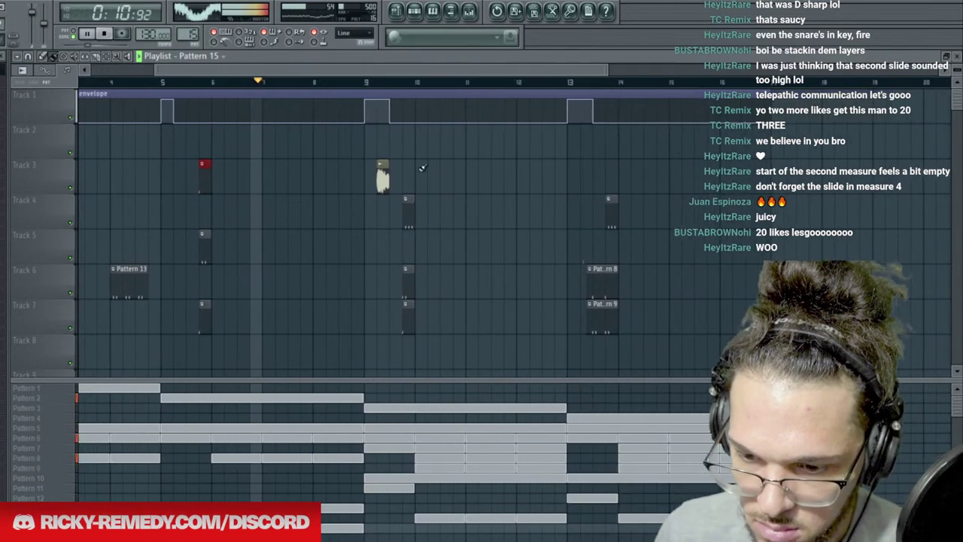
left_click_drag(418, 527, 565, 527)
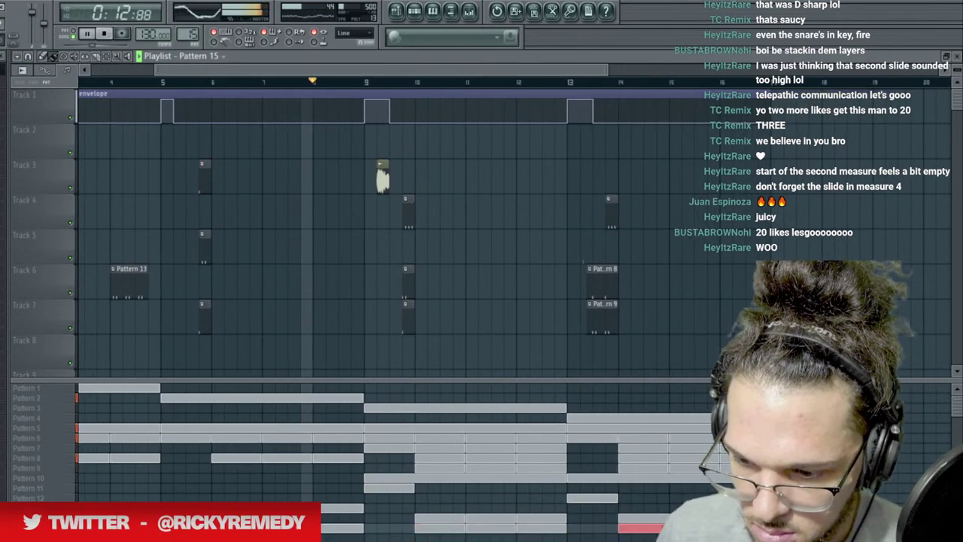
left_click(429, 143)
left_click_drag(447, 144, 411, 145)
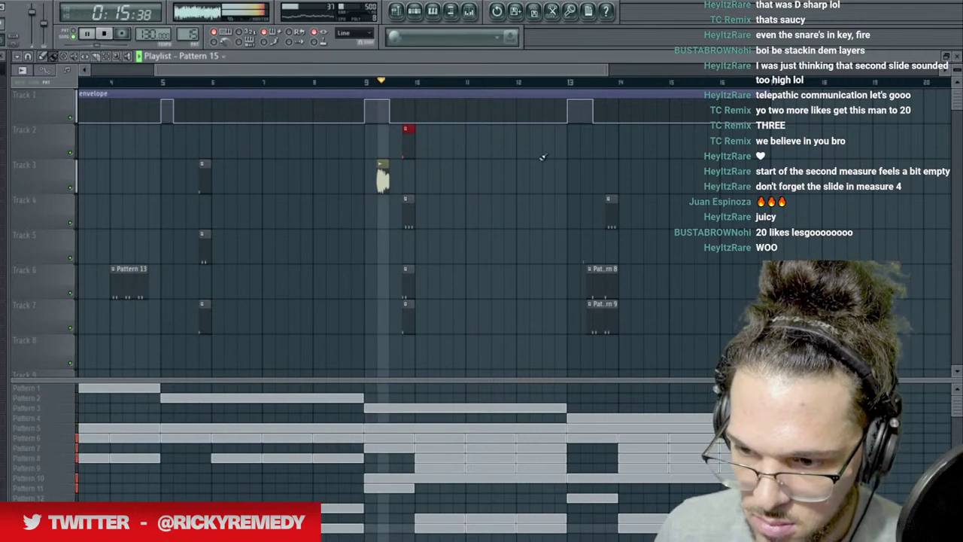
left_click(581, 139)
mouse_move(627, 140)
left_mouse_down()
mouse_move(581, 141)
mouse_move(611, 134)
left_mouse_up()
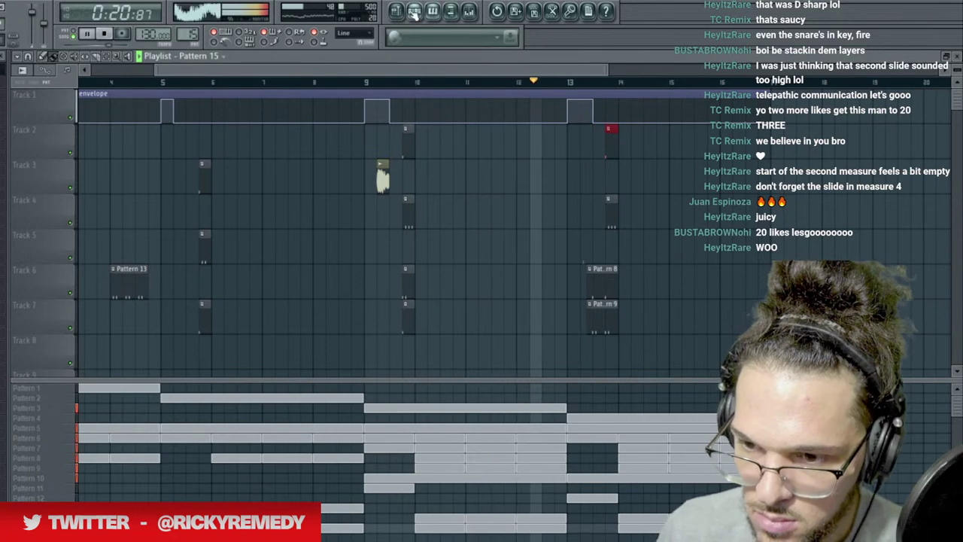
Route the REMEDY HI HAT_24 channel to mixer insert 24 and load Fruity Parametric EQ 2 on it.
left_click(415, 12)
left_click(164, 120)
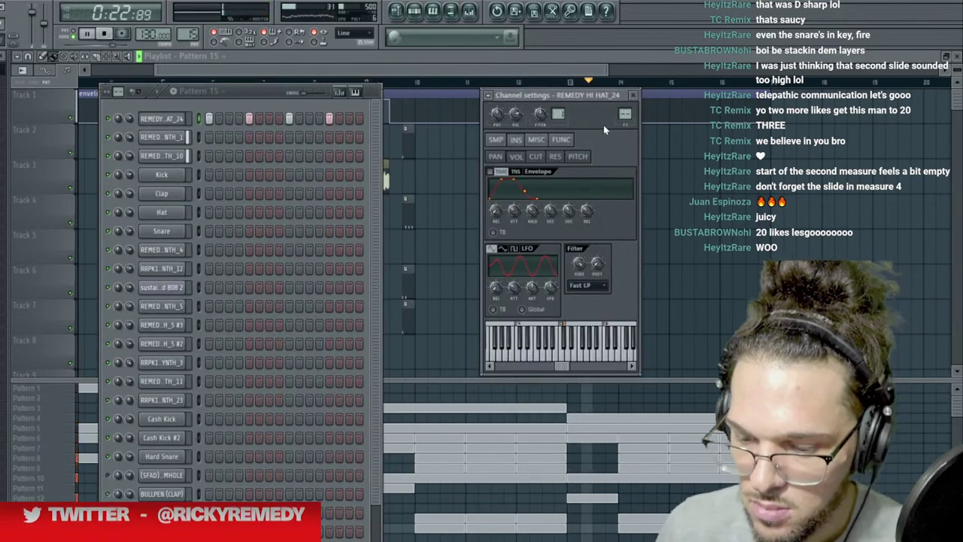
key("ctrl+l")
left_click(756, 376)
left_click(794, 459)
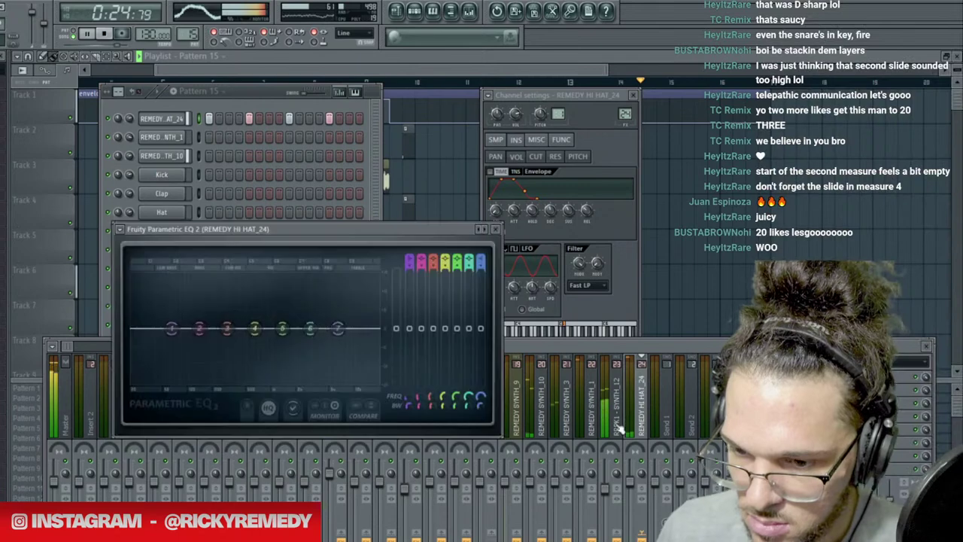
Boost bands 5 and 6 of the hi-hat's EQ, with band 6 around 6.4 kHz, and replay the start to check the sound.
left_click_drag(283, 328, 295, 307)
left_click_drag(310, 328, 337, 307)
key("space")
key("space")
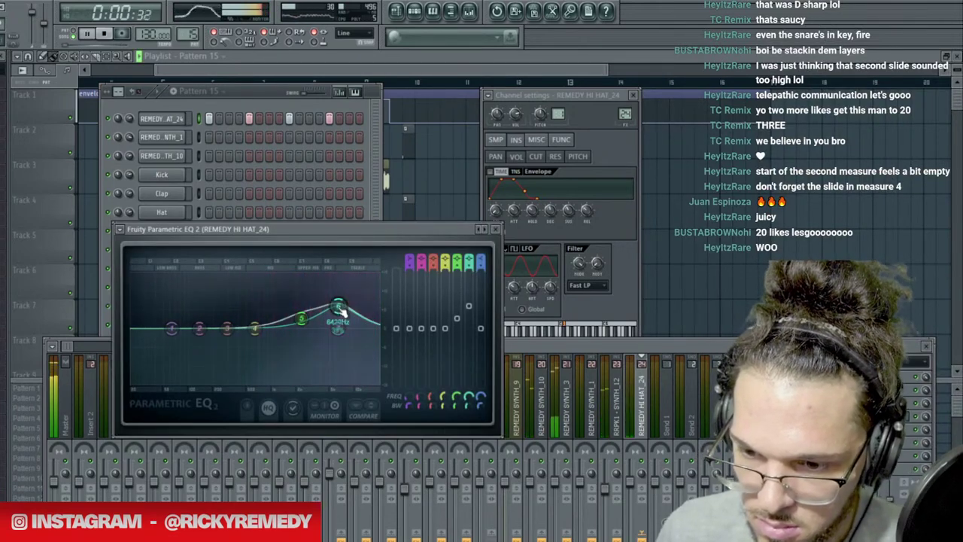
left_click(524, 120)
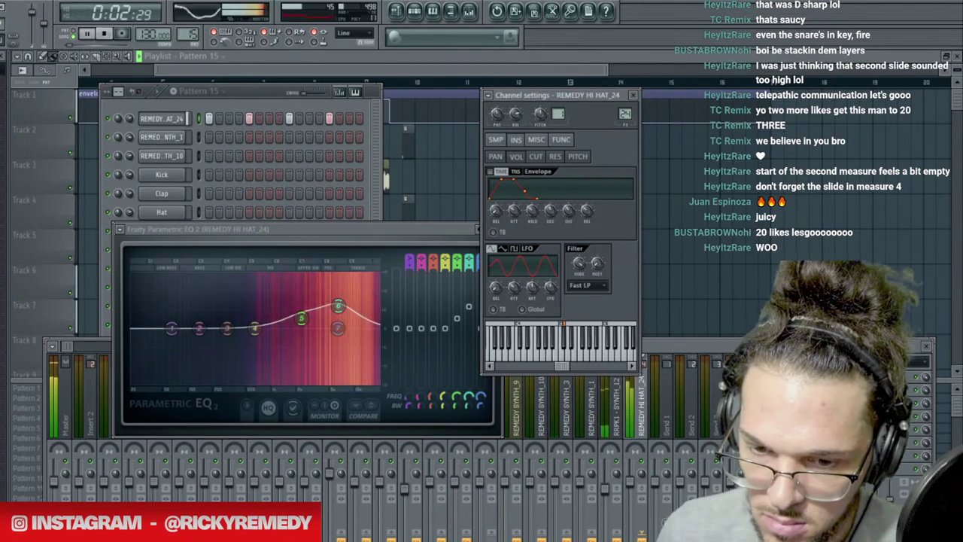
key("space")
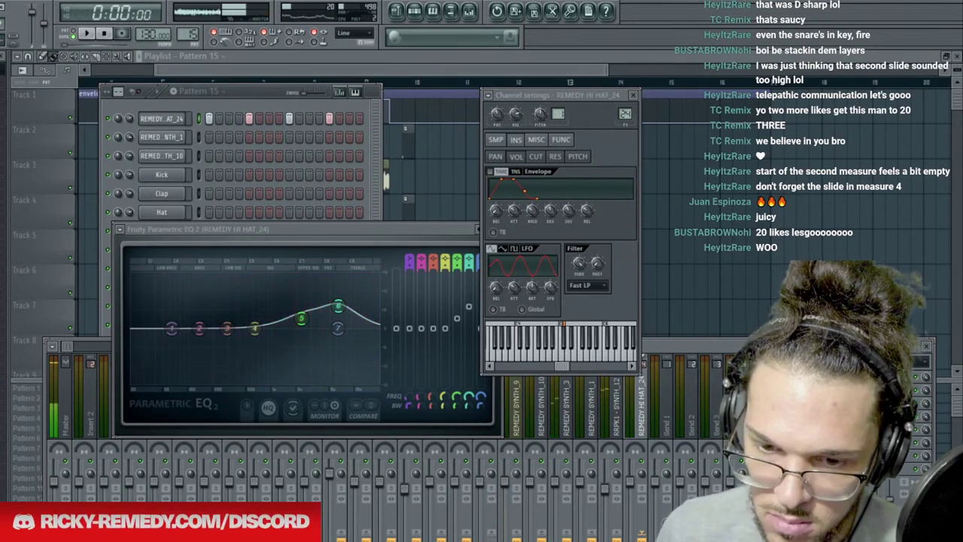
Add the REMEDY HI HAT_22 sample as a new channel, show its sample settings and switch to the empty Pattern 16.
left_click(177, 114)
key("space")
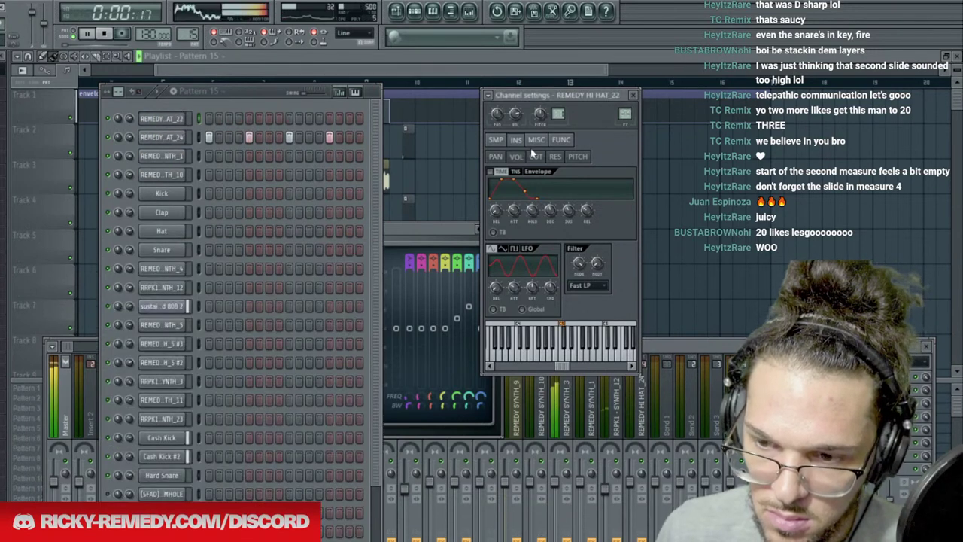
left_click(499, 140)
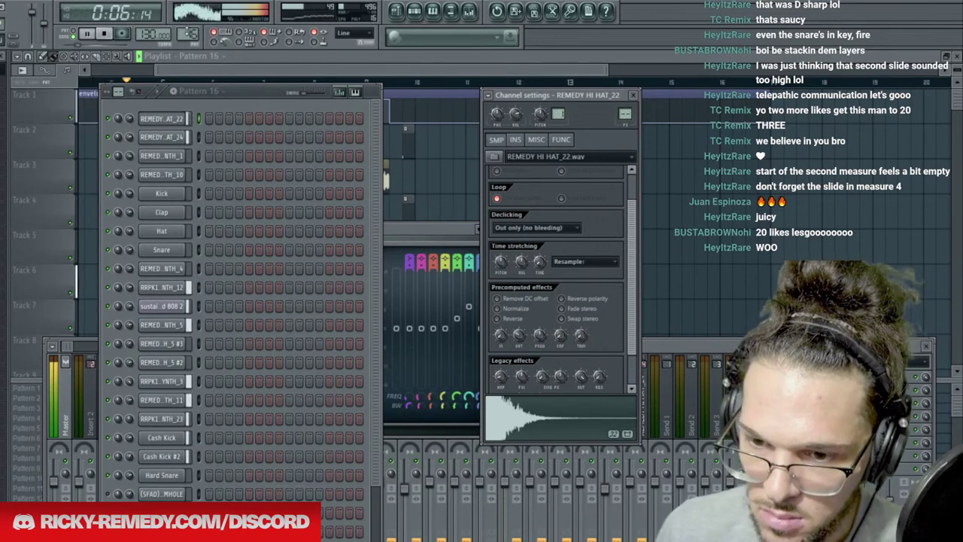
Fill the REMEDY HI HAT_22 row every 2 steps and place Pattern 16 on Track 8, trimmed to the last beat of bar 9.
left_click(519, 139)
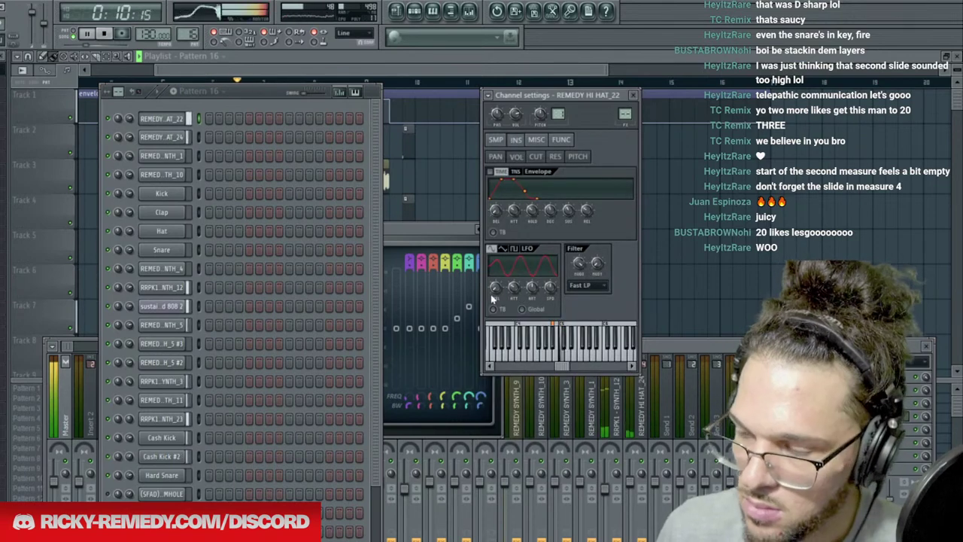
right_click(162, 121)
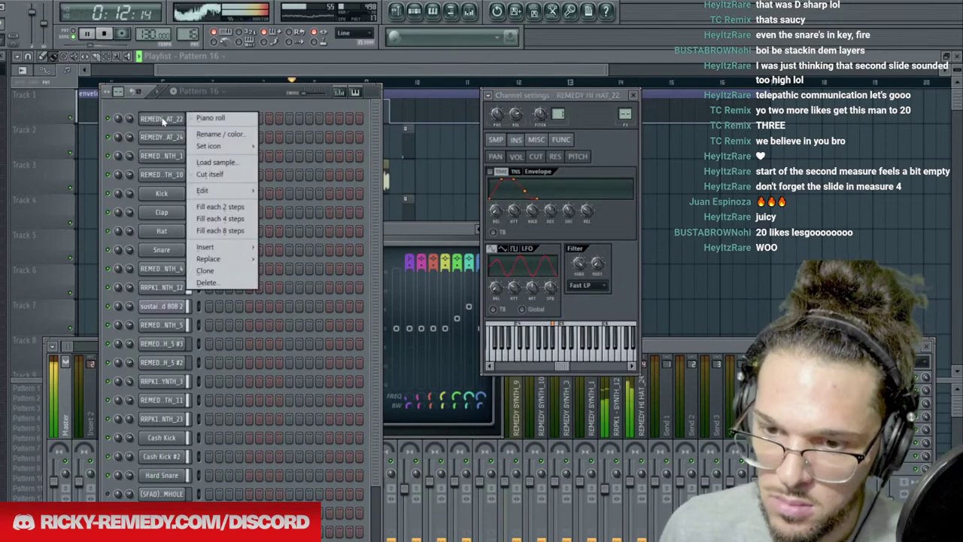
left_click(224, 206)
left_click(408, 71)
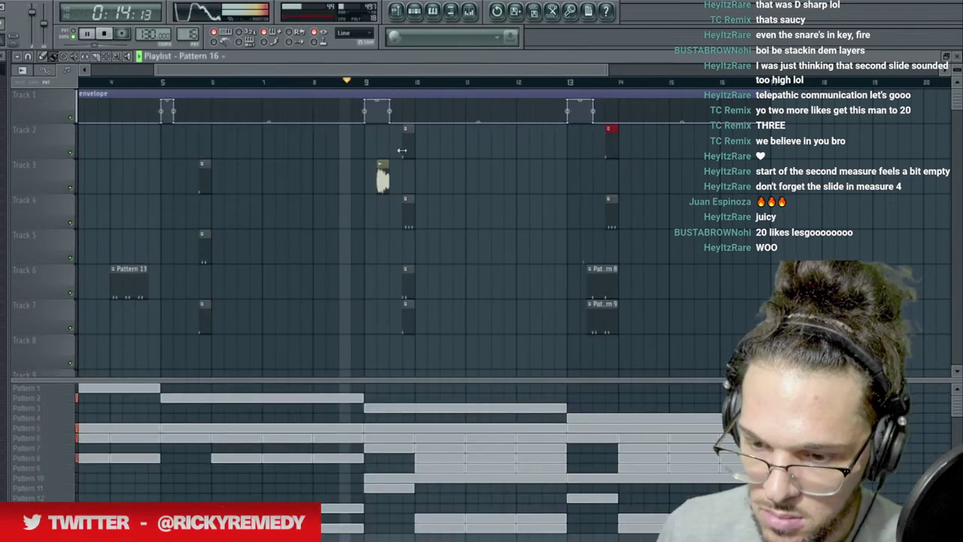
left_click(364, 344)
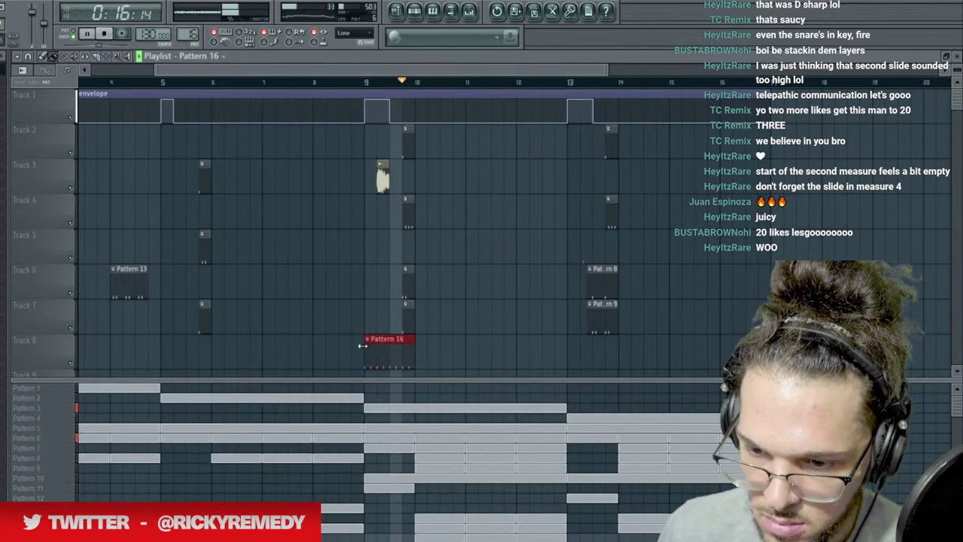
left_click_drag(363, 344, 404, 344)
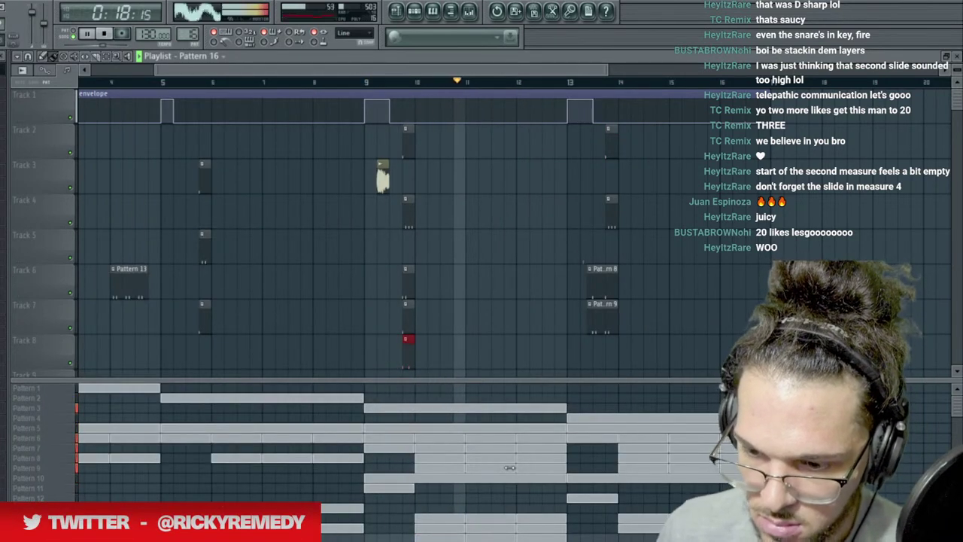
Fill all 16 steps of the REMEDY HI HAT_22 row and add a Pattern 16 clip trimmed to bar 13's last beat on Track 8.
left_click(413, 16)
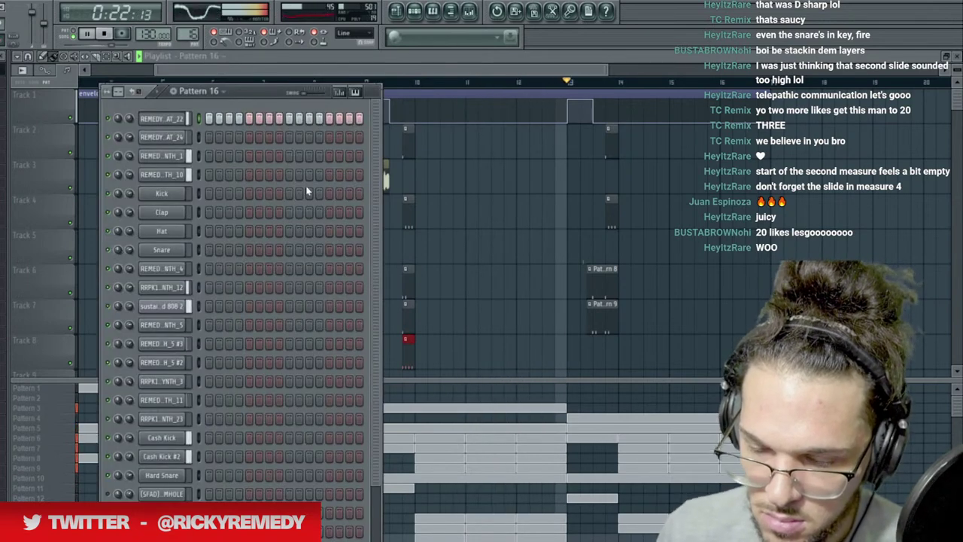
left_click(638, 535)
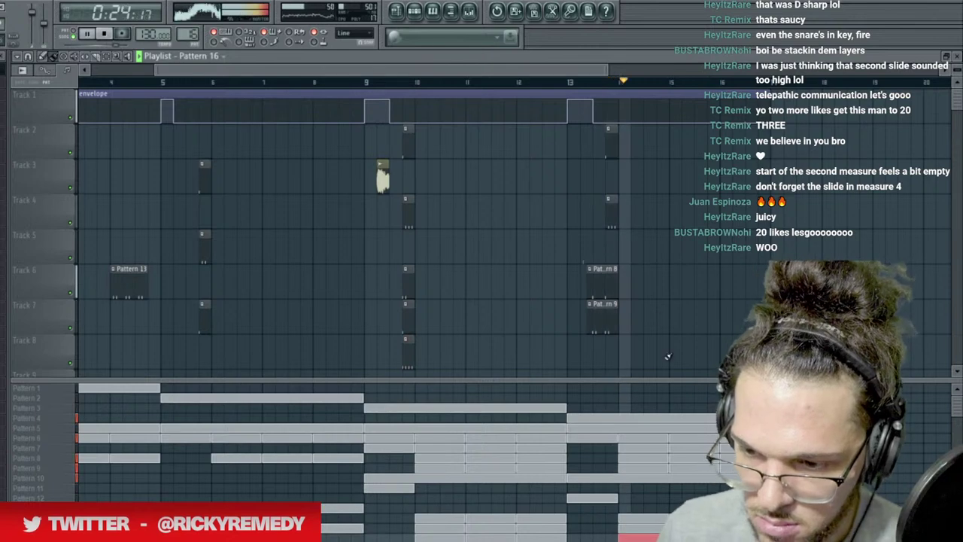
scroll(552, 291, "down", 1)
left_click(558, 313)
left_click_drag(558, 309, 621, 315)
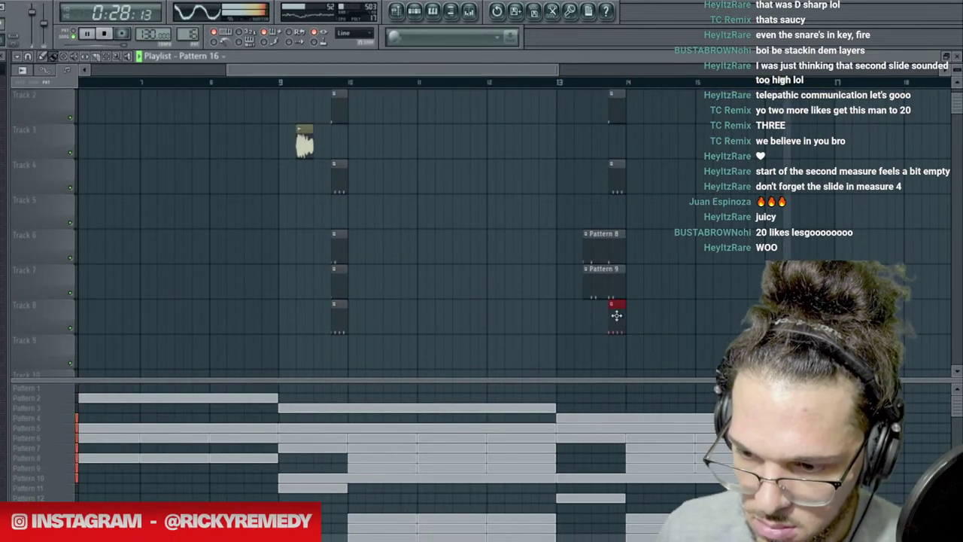
Replay from bar 9, refill the REMEDY HI HAT_22 row every 2 steps and add extra hits on steps 6 and 14.
left_click(279, 82)
left_click(415, 11)
right_click(184, 113)
left_click(218, 207)
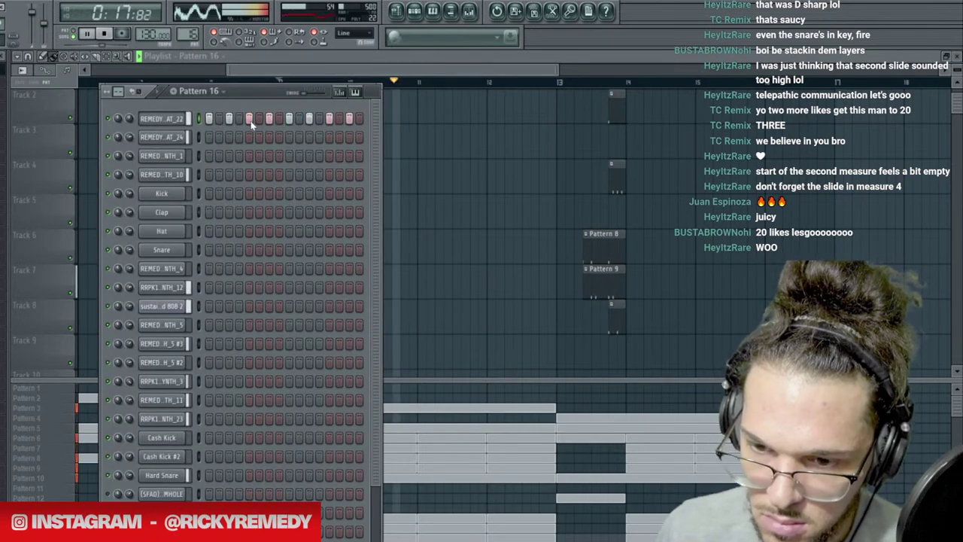
left_click(339, 118)
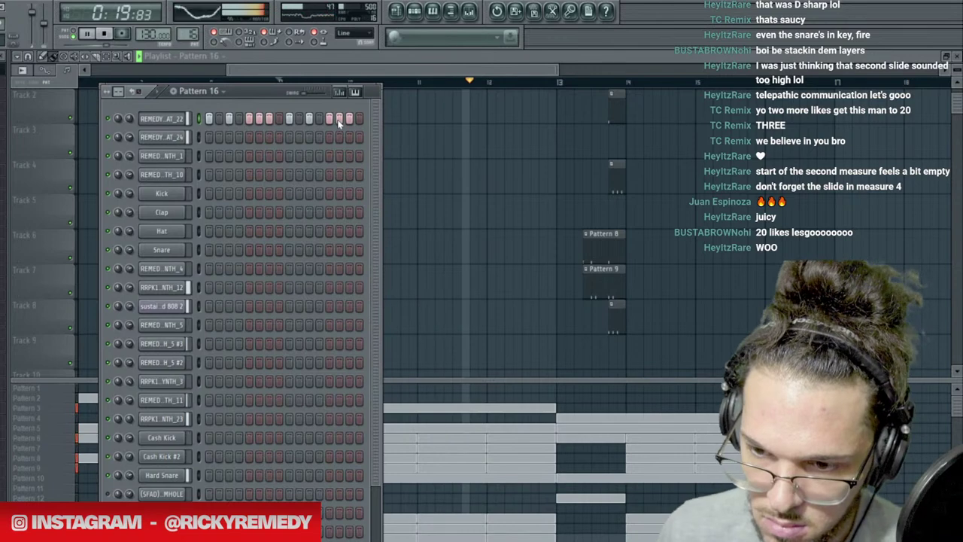
Route REMEDY HI HAT_22 to mixer insert 25 and load Fruity Parametric EQ 2, boosting band 5 around 12.1 kHz and cutting band 6.
left_click(161, 118)
key("F9")
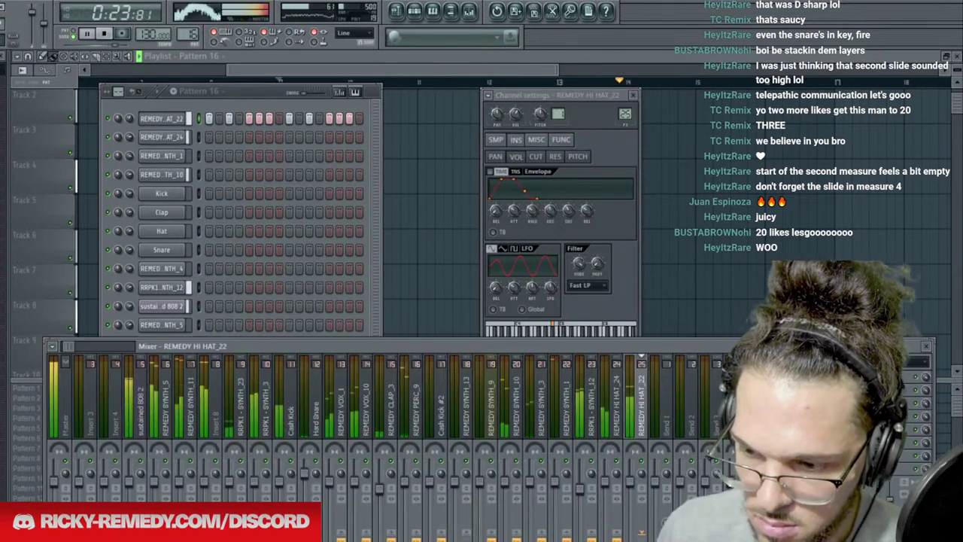
left_click(888, 376)
left_click_drag(280, 298, 332, 277)
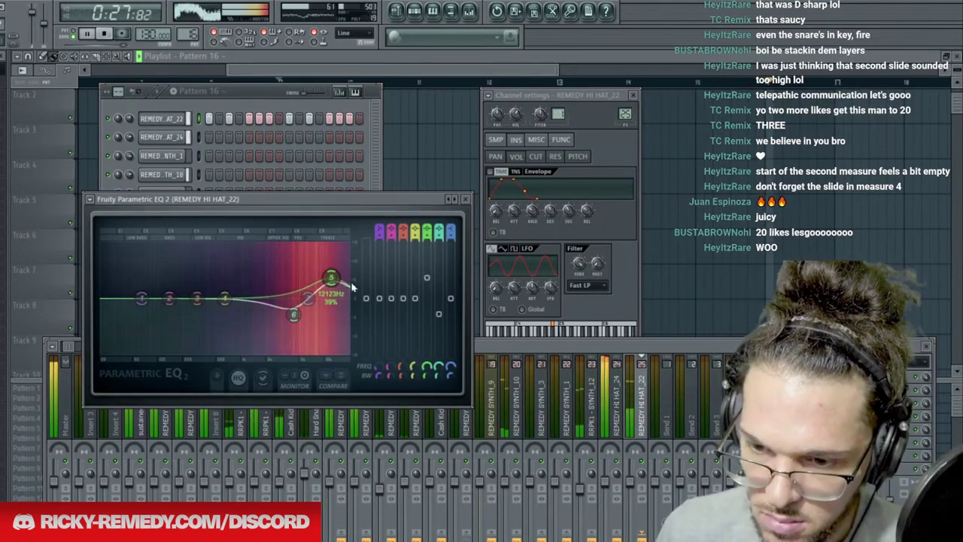
Replay the arrangement from the start and listen again around bar 13 to check the new hi-hat layers.
key("F5")
scroll(451, 112, "down", 1)
scroll(462, 81, "down", 3)
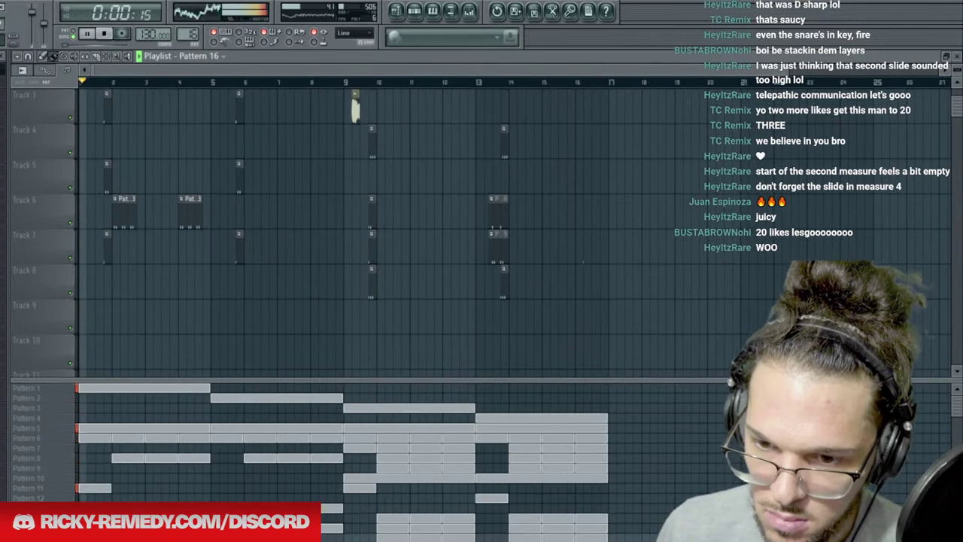
scroll(342, 82, "down", 1)
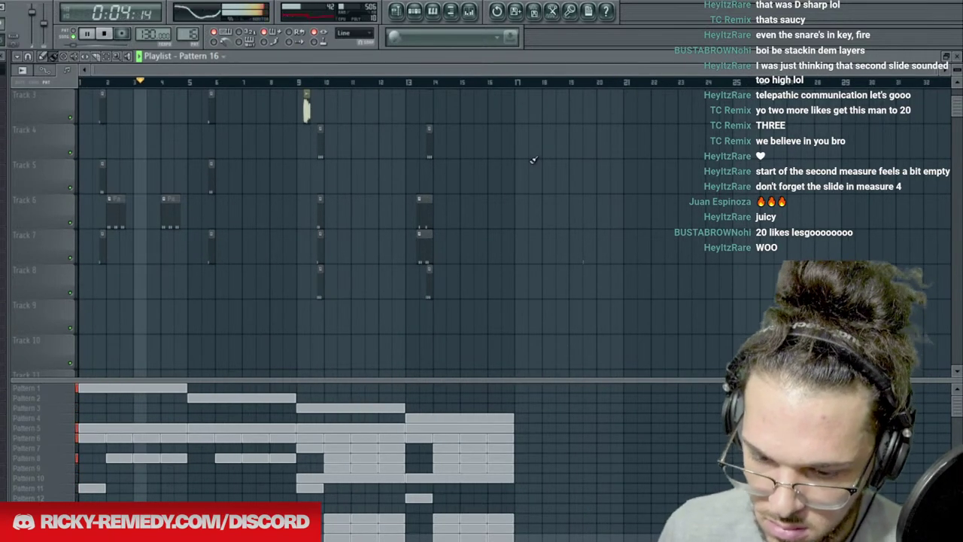
left_click(105, 34)
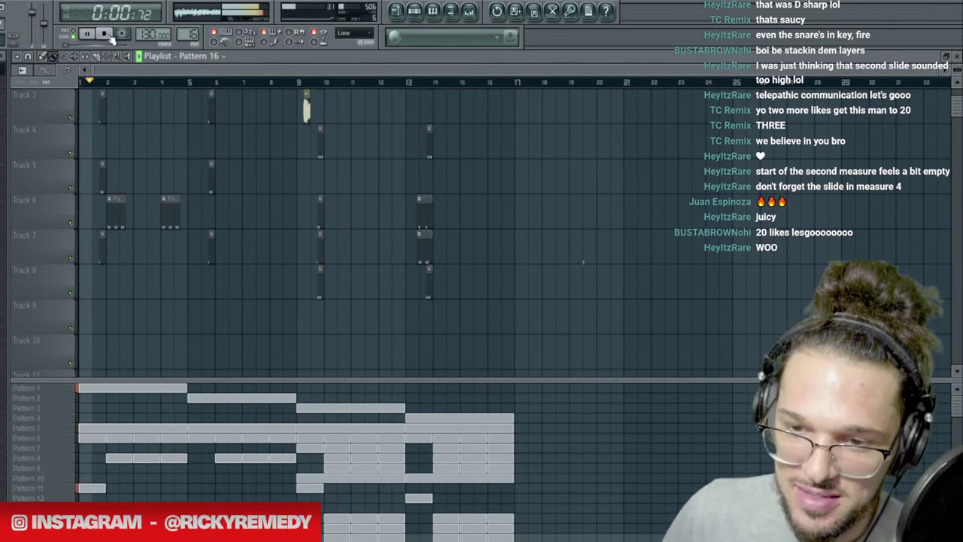
left_click(108, 36)
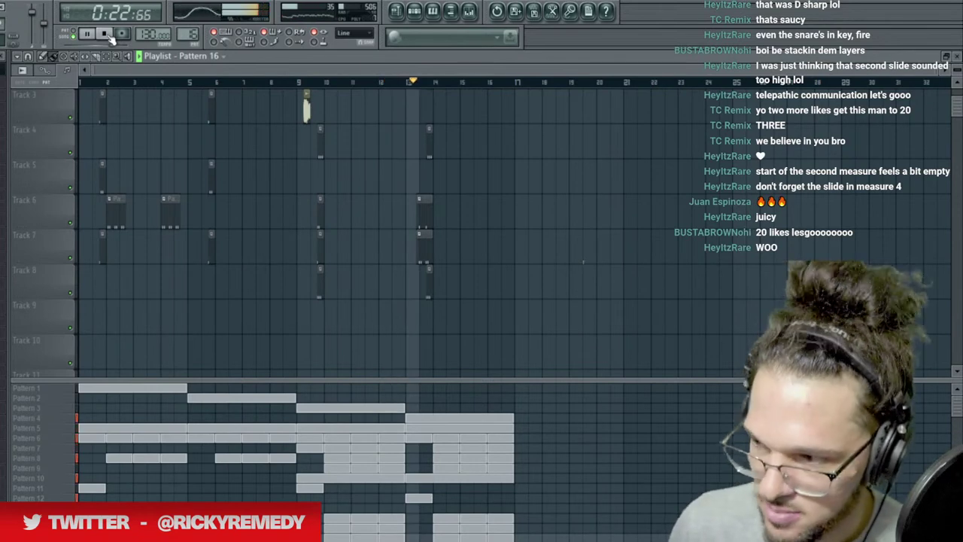
left_click(106, 34)
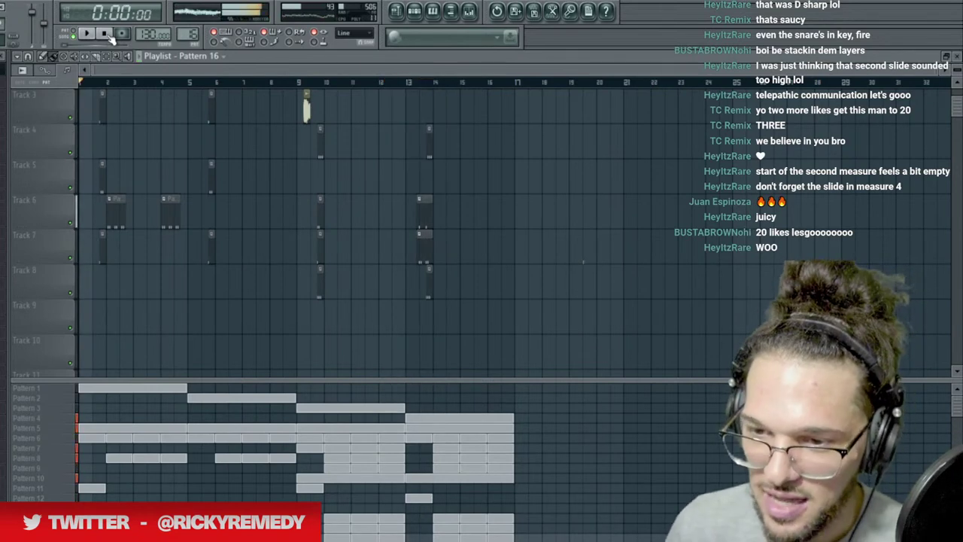
left_click(410, 83)
key("space")
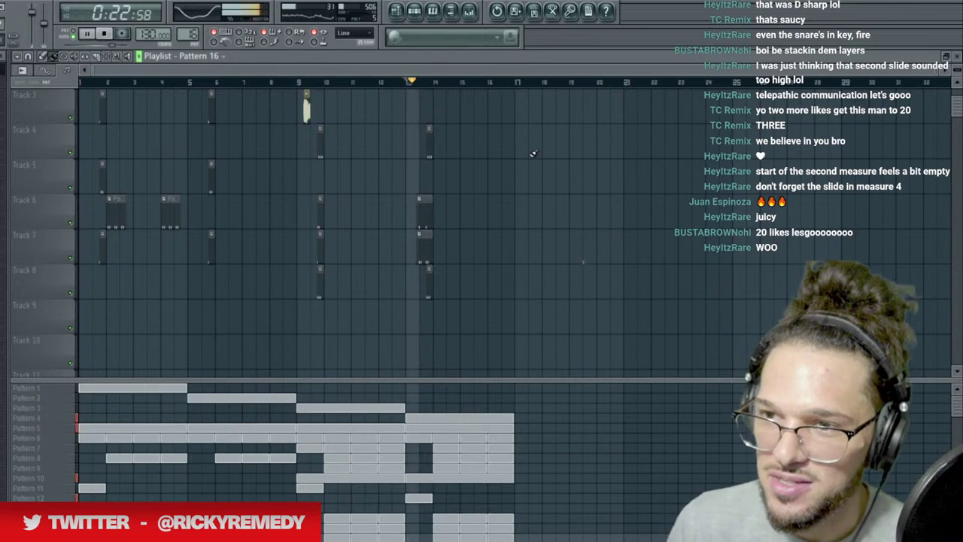
key("space")
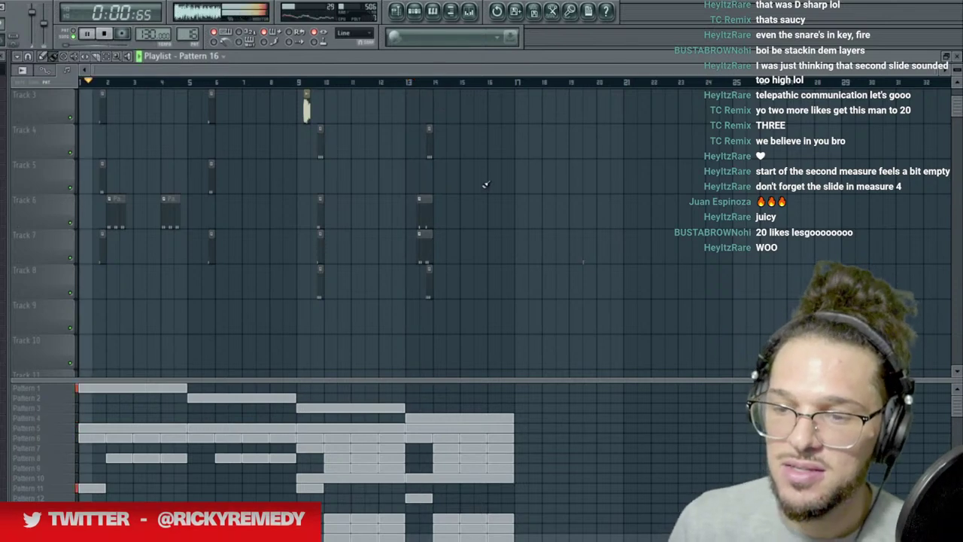
Create a mix level automation clip for FX slot 7 on mixer Insert 8 and bring up its Fruity Reeverb.
key("F9")
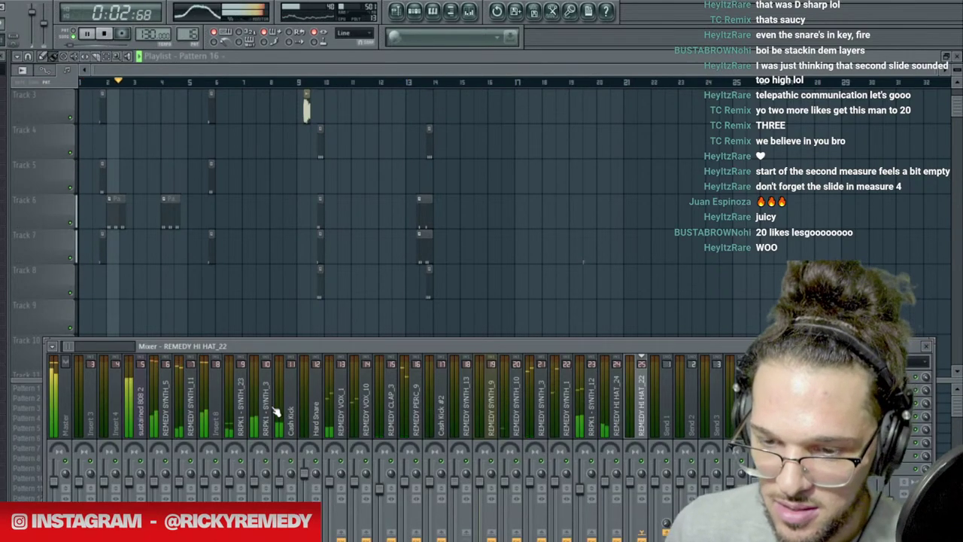
left_click(219, 412)
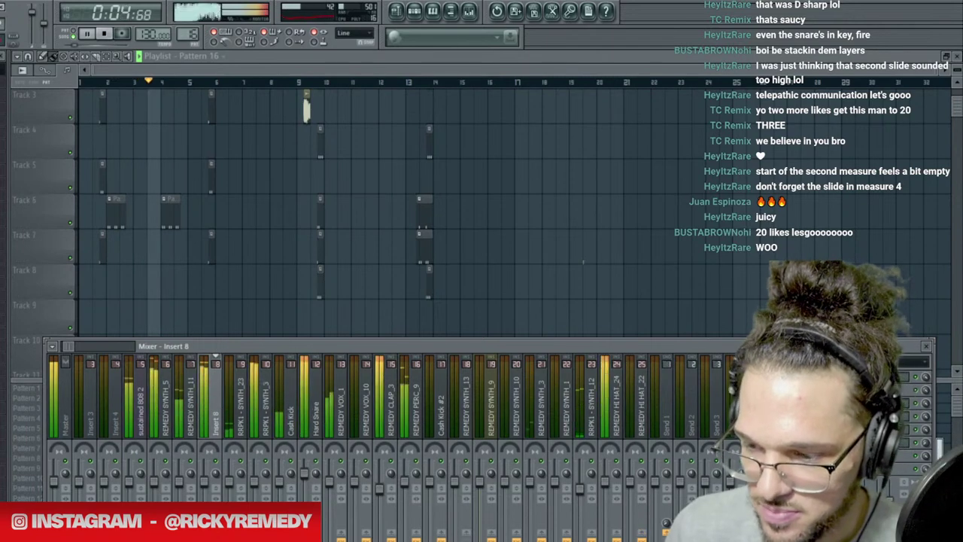
right_click(927, 457)
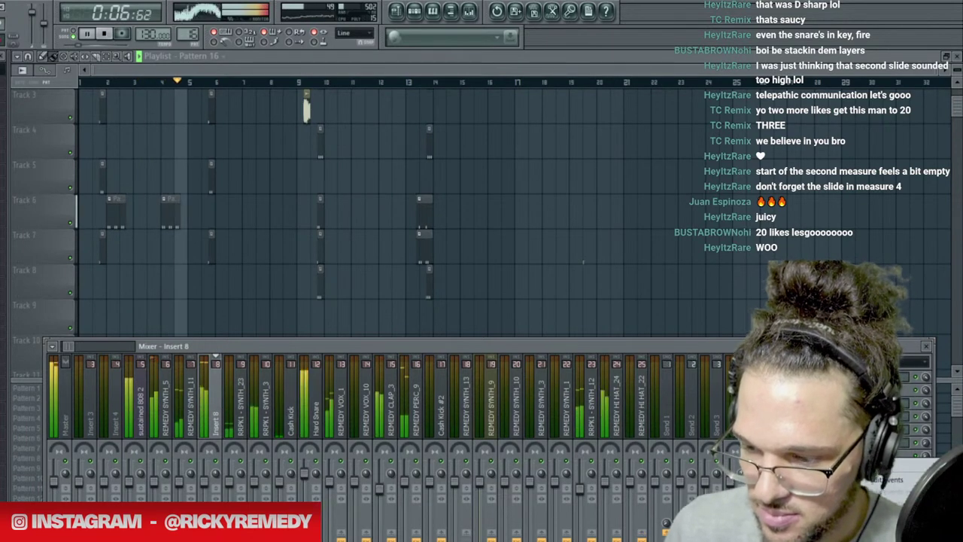
left_click(887, 494)
left_click(827, 457)
left_click(797, 493)
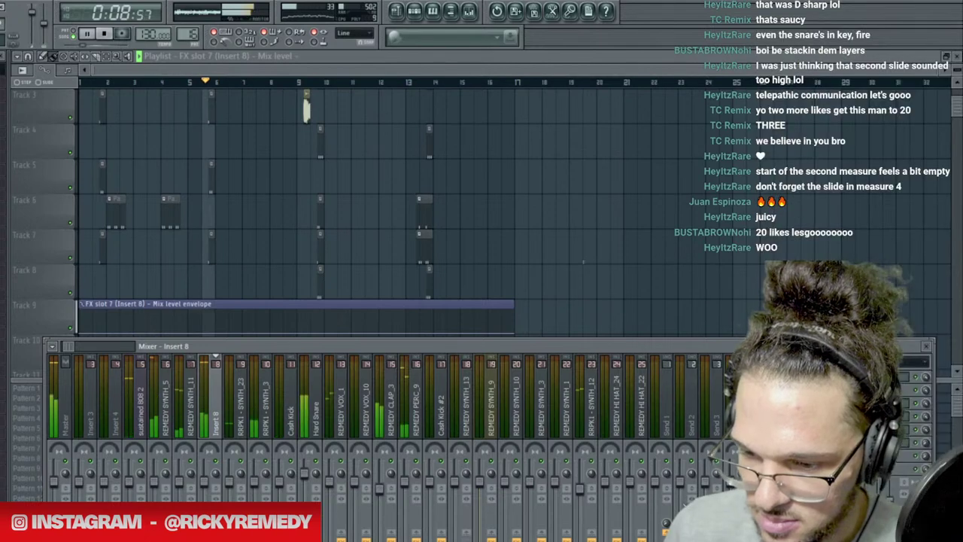
Set the Insert 8 reverb to 82% with 9.1 s decay, 529 Hz low cut and 16.0 kHz high cut, and increase its room size.
left_click_drag(320, 467, 320, 457)
left_click_drag(221, 427, 221, 387)
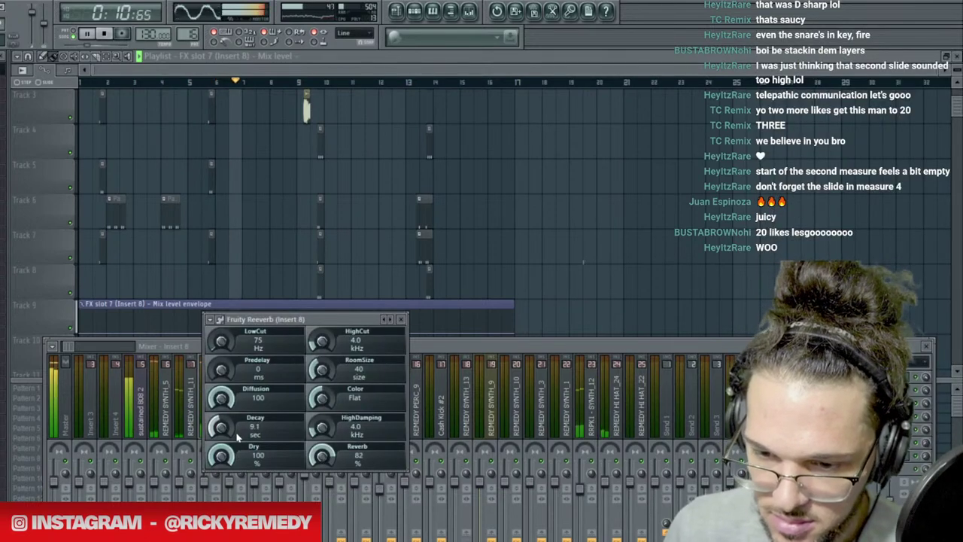
left_click_drag(221, 341, 221, 322)
left_click_drag(319, 342, 319, 308)
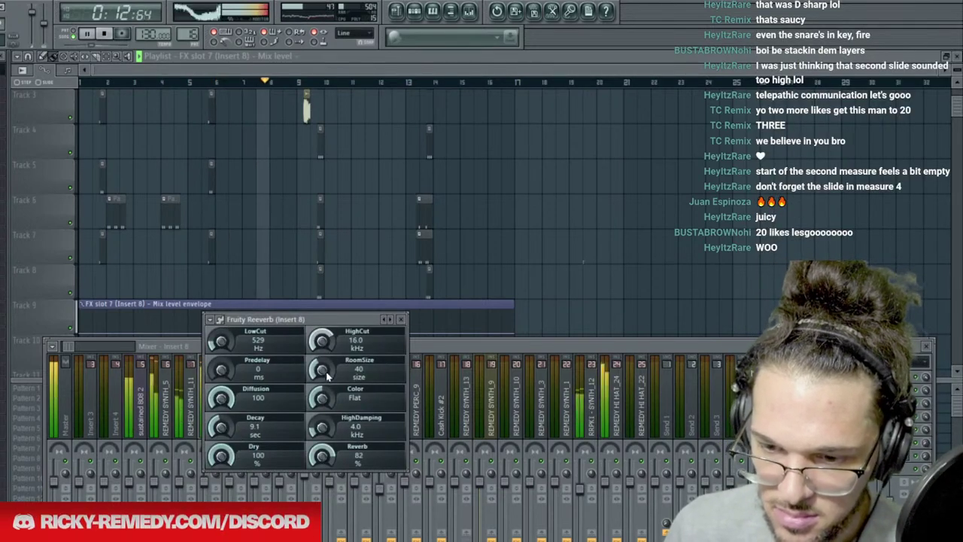
left_click_drag(324, 370, 324, 331)
left_click(440, 332)
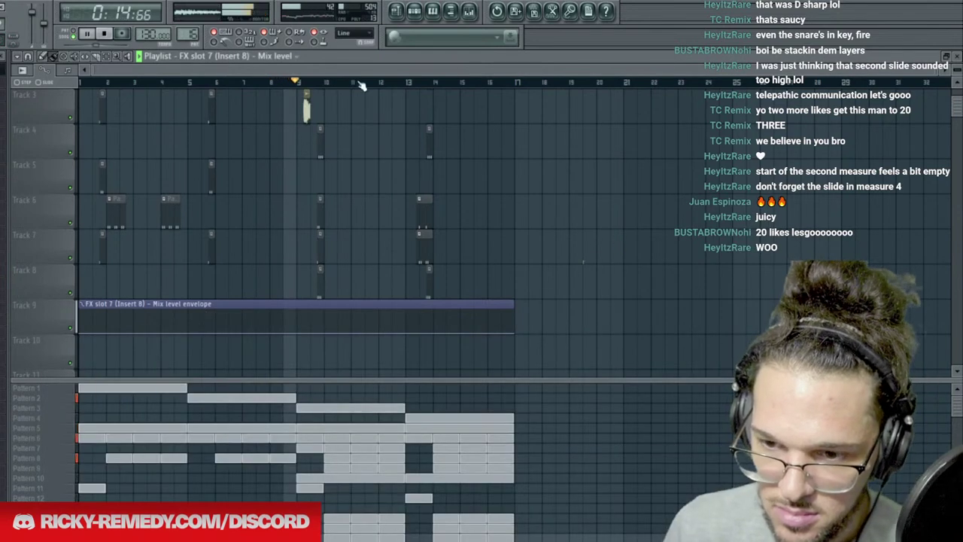
Shape a curved rise to the middle of bar 13 with an instant drop in the reverb mix envelope, and replay from bar 12.
scroll(357, 83, "up", 2)
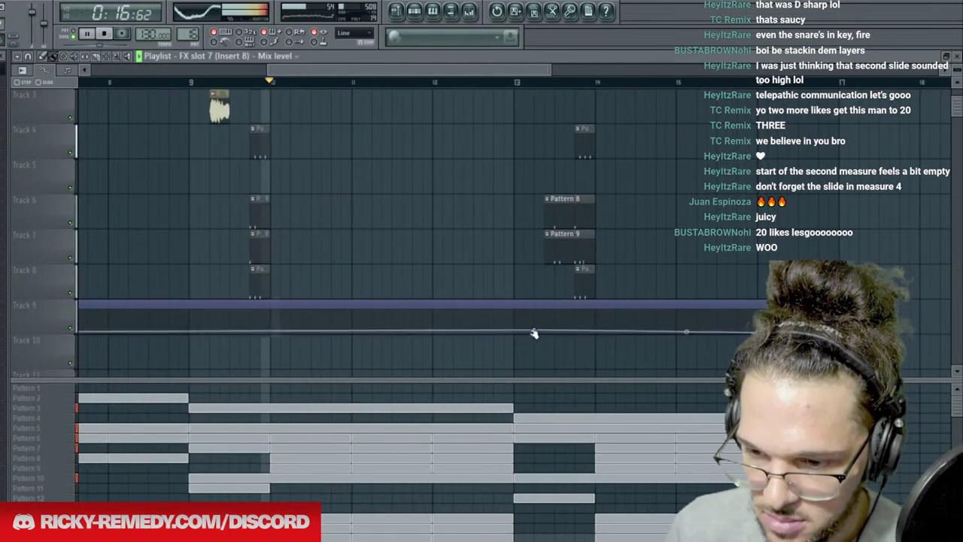
right_click(555, 309)
right_click(557, 316)
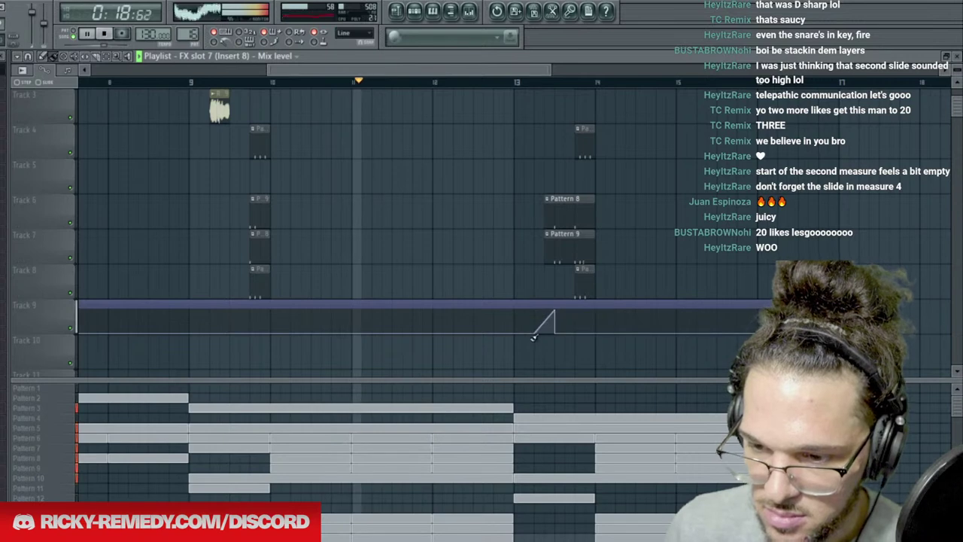
mouse_move(536, 331)
left_mouse_down()
mouse_move(531, 340)
mouse_move(538, 327)
left_mouse_up()
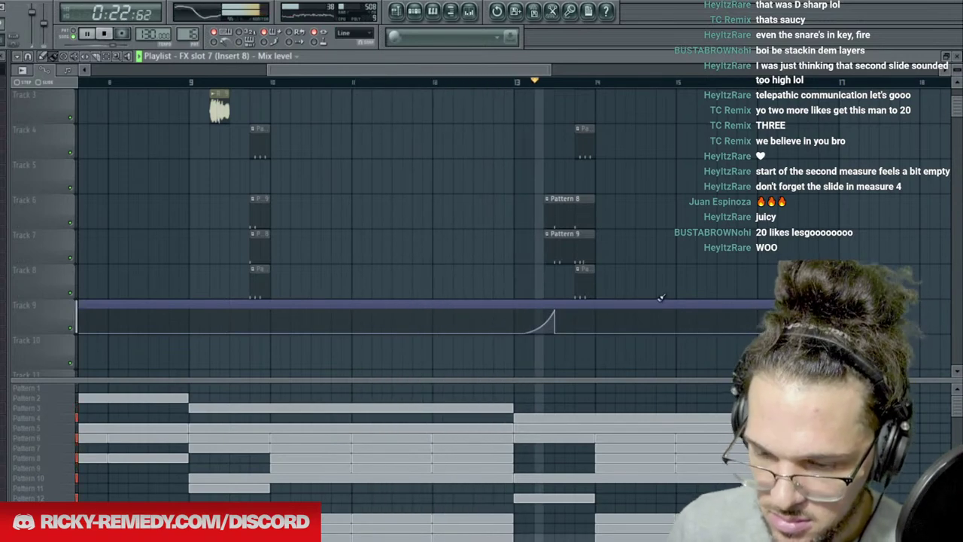
left_click(434, 81)
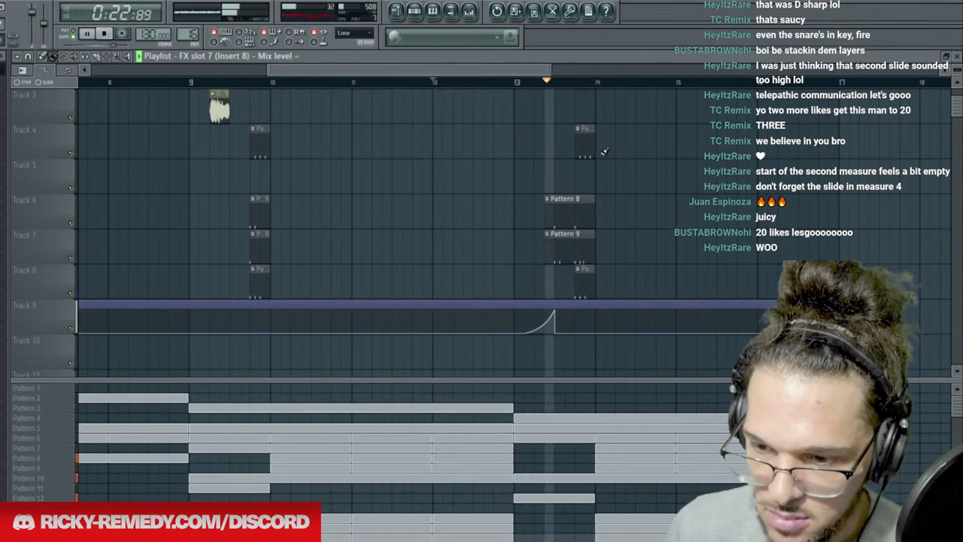
scroll(556, 81, "down", 3)
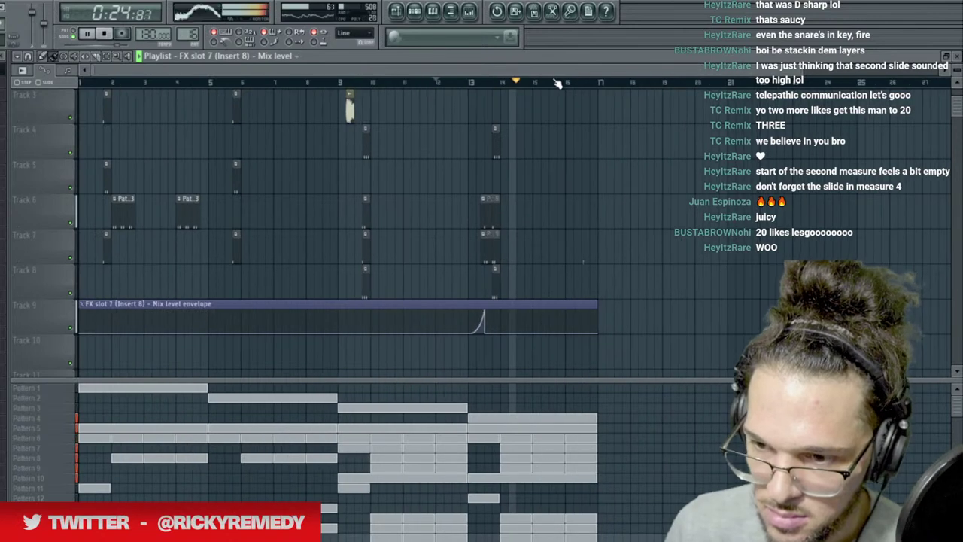
Replay from the start and add a matching curved reverb rise peaking mid-bar 5, dropping straight back to zero.
left_click(81, 81)
scroll(238, 83, "up", 2)
left_click_drag(214, 73, 157, 83)
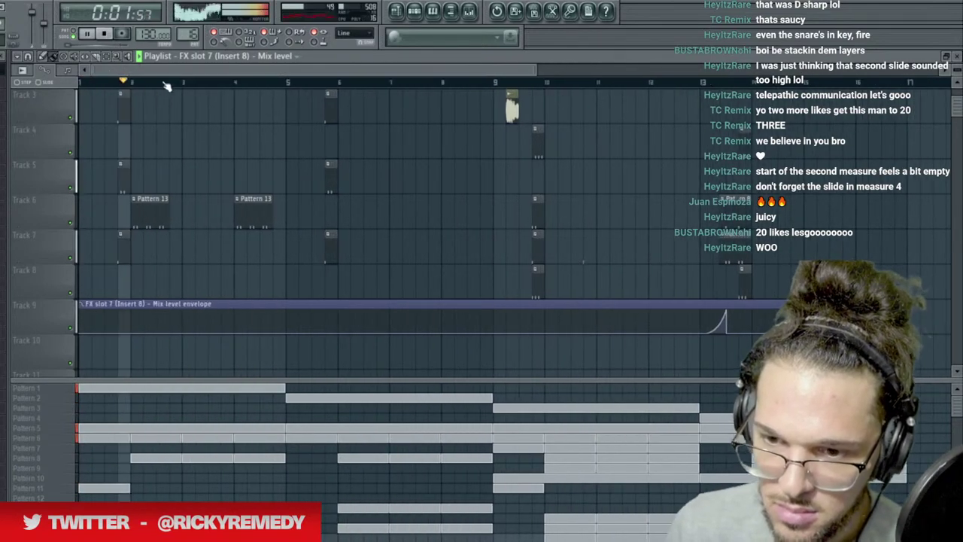
scroll(182, 83, "up", 2)
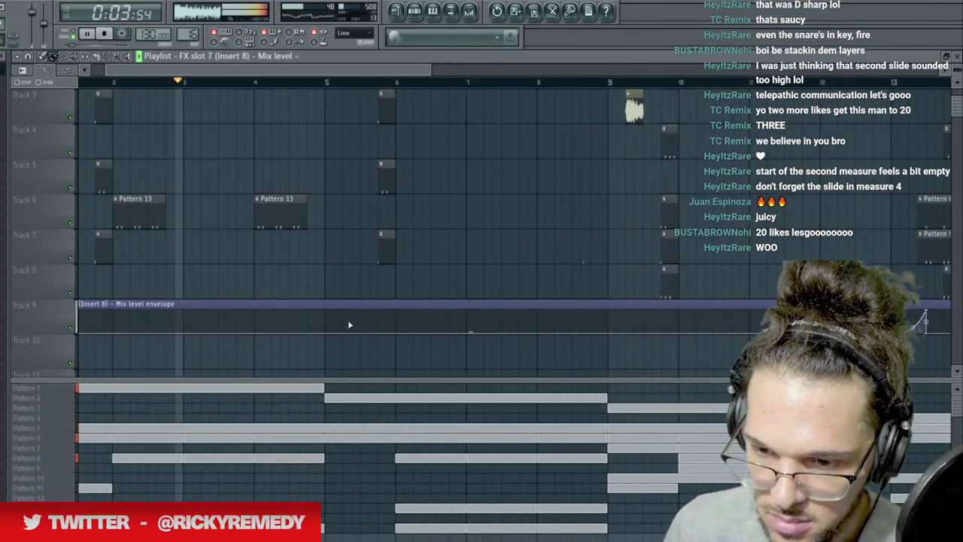
right_click(363, 311)
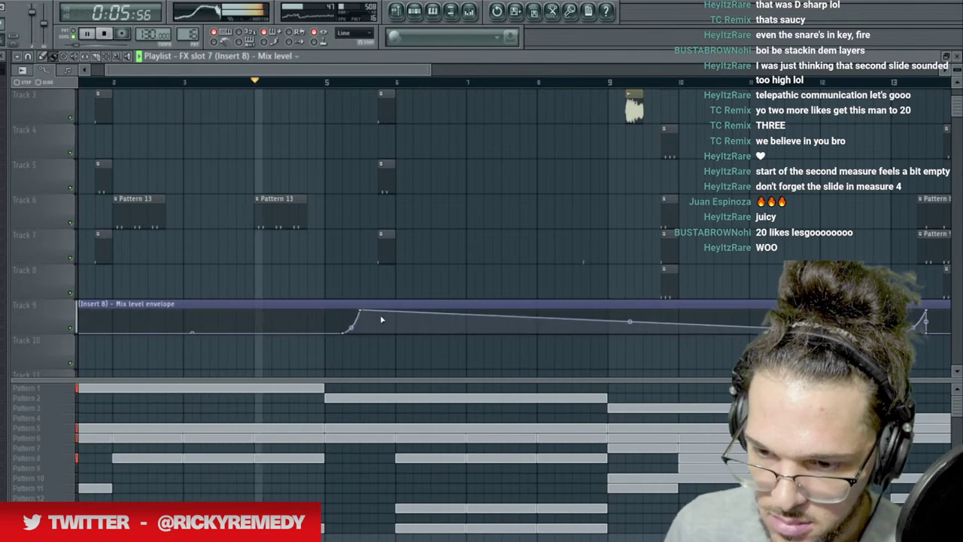
right_click(376, 331)
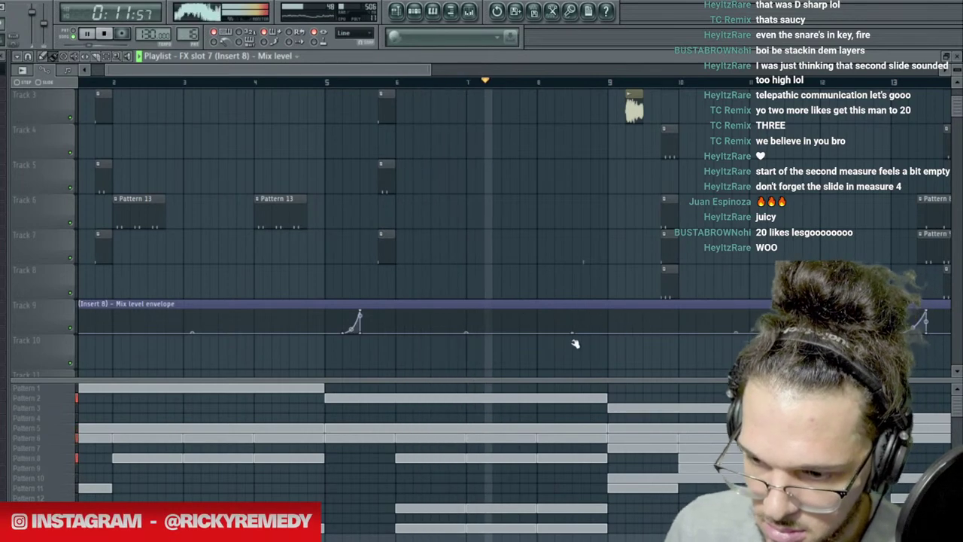
Add a curved reverb rise from mid-bar 8 peaking at the start of bar 9, dropping instantly to zero in the mix level envelope.
right_click(607, 311)
right_click(607, 329)
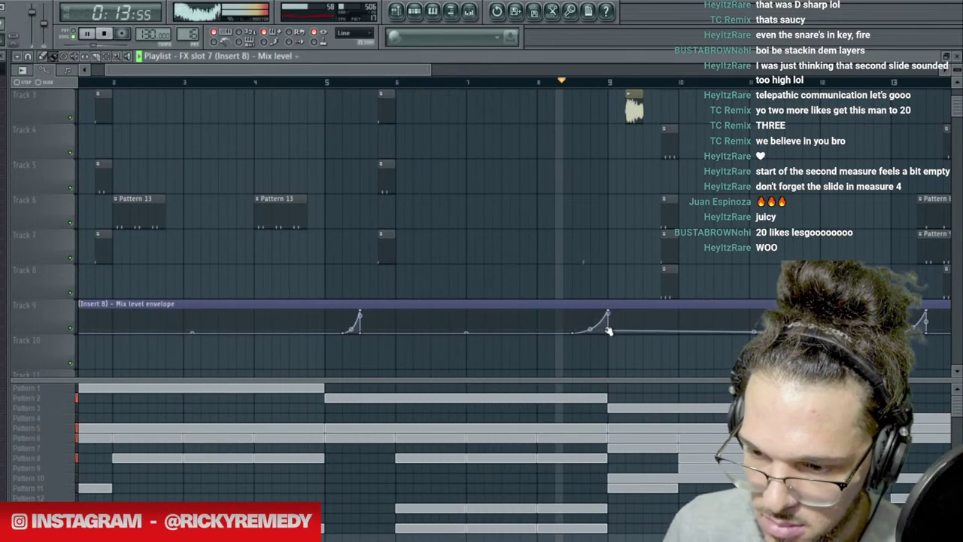
right_click(643, 334)
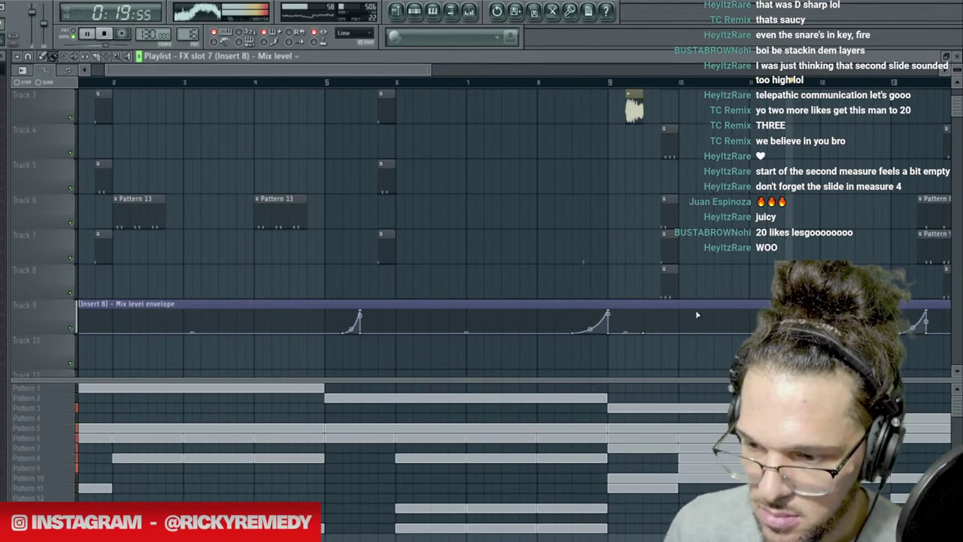
Play the full 16-bar arrangement from the start to review the reverb swells, and stop playback at the end.
left_click_drag(391, 70, 522, 73)
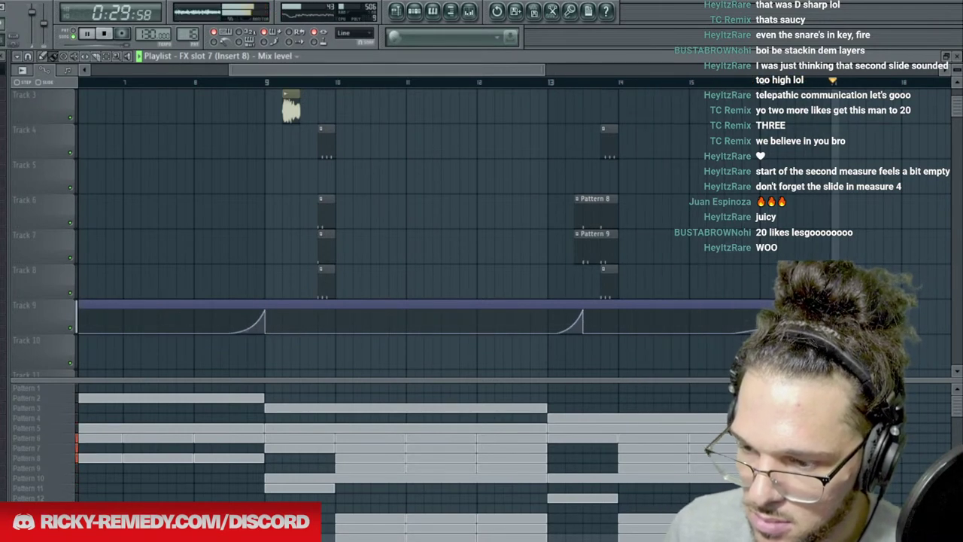
scroll(839, 143, "down", 3)
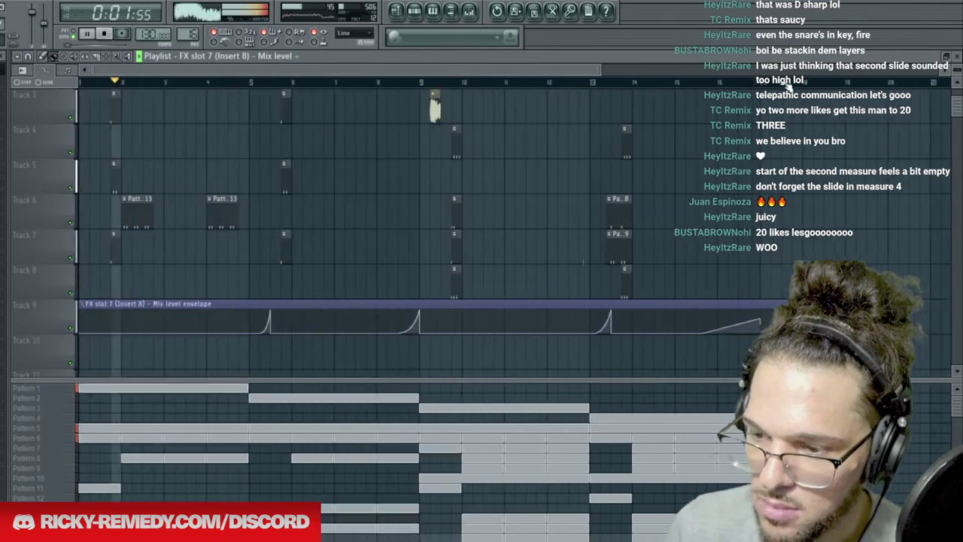
left_click(105, 34)
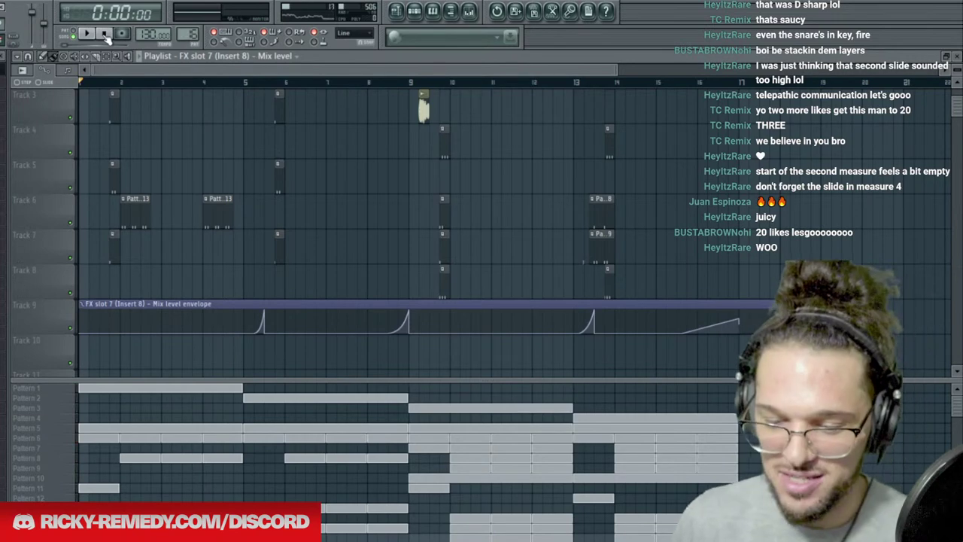
key("space")
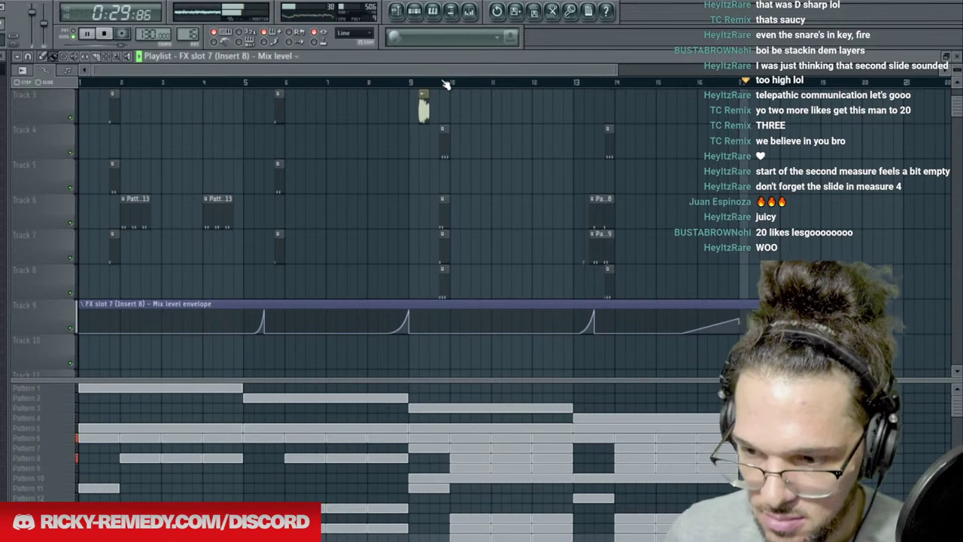
left_click(105, 34)
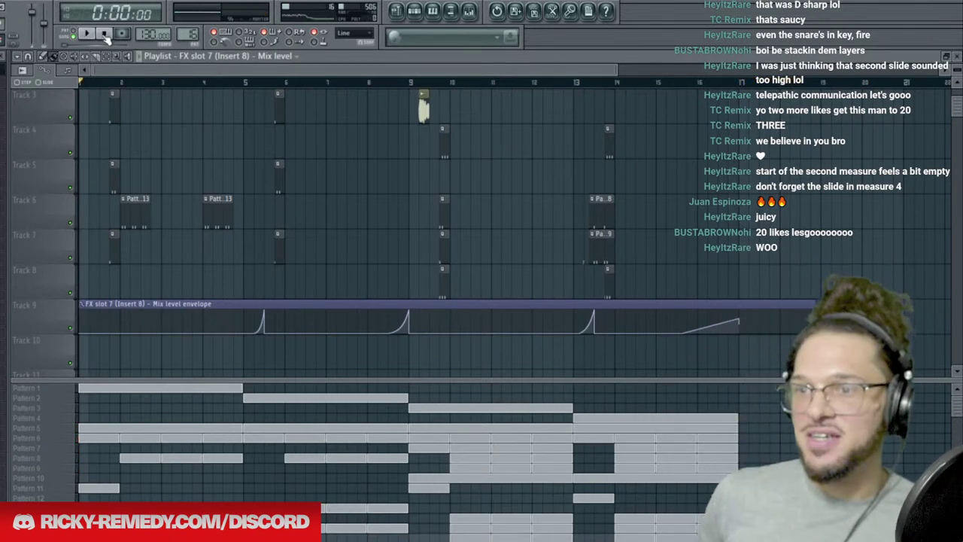